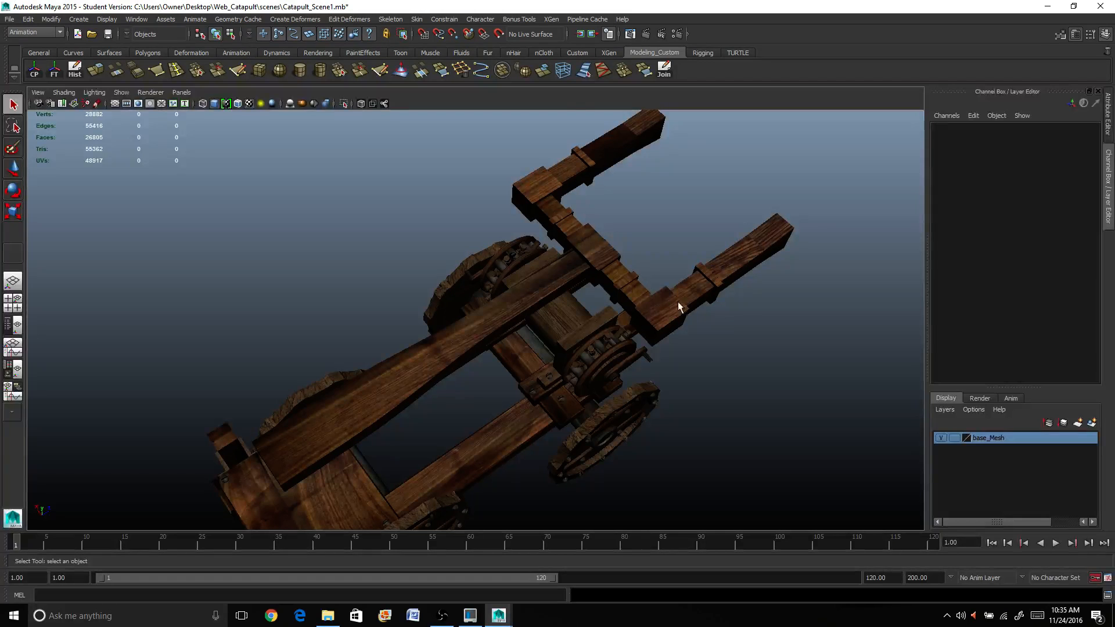
Examine the catapult model from several sides, including its forked arm, winch and wheeled base
left_click_drag(625, 317, 612, 263, "alt")
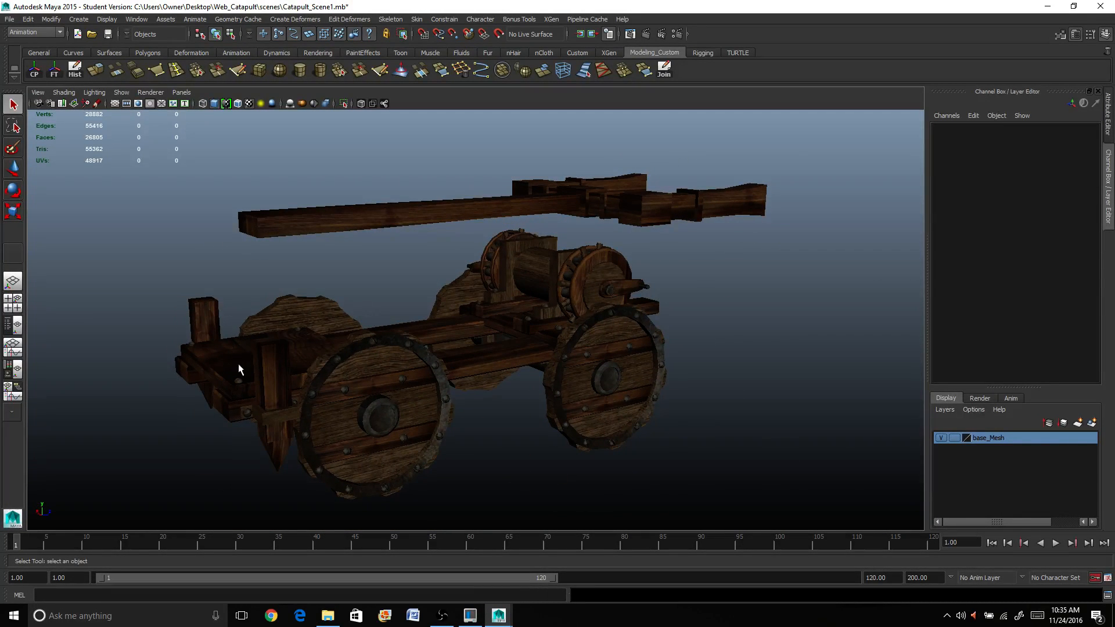
left_click_drag(240, 370, 281, 356, "alt")
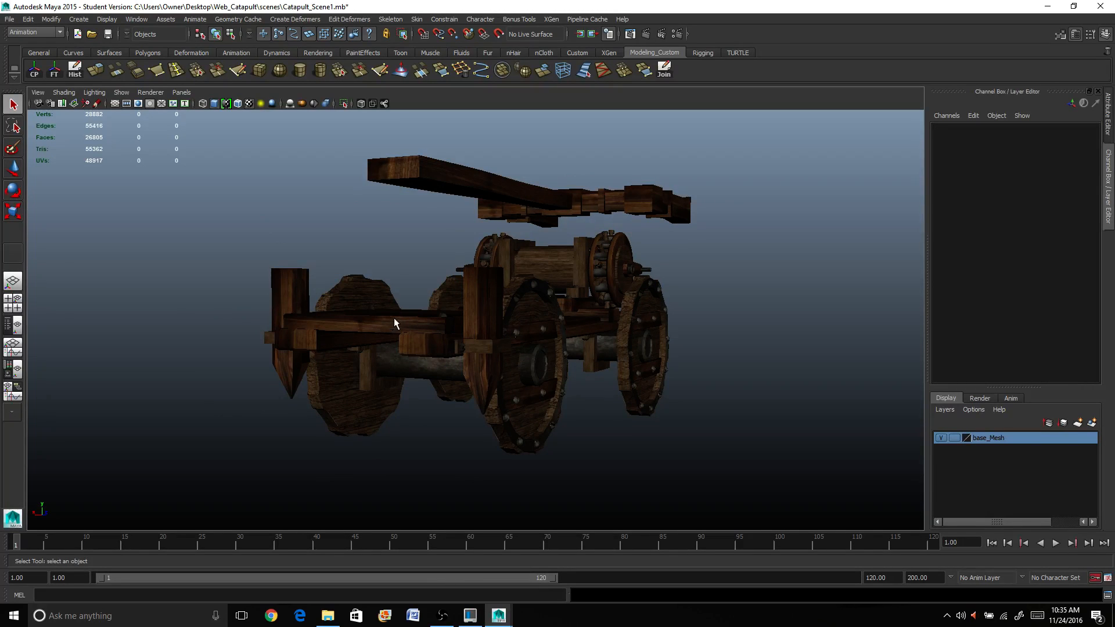
left_click_drag(395, 319, 423, 340, "alt")
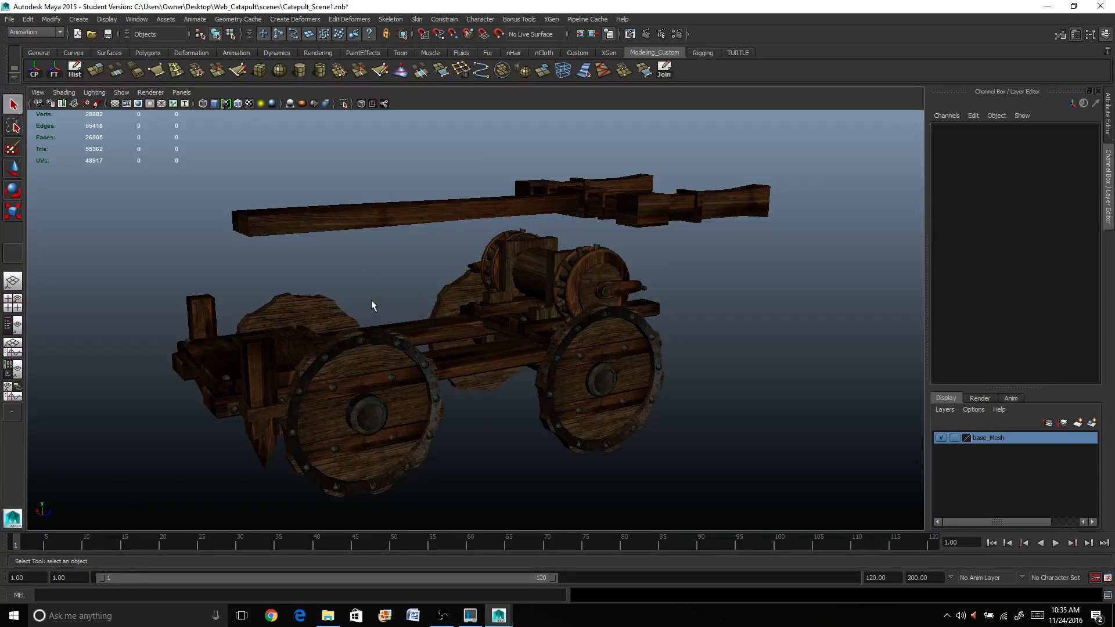
scroll(372, 299, "up", 5)
middle_click_drag(418, 277, 387, 377, "alt")
left_click_drag(464, 263, 476, 289, "alt")
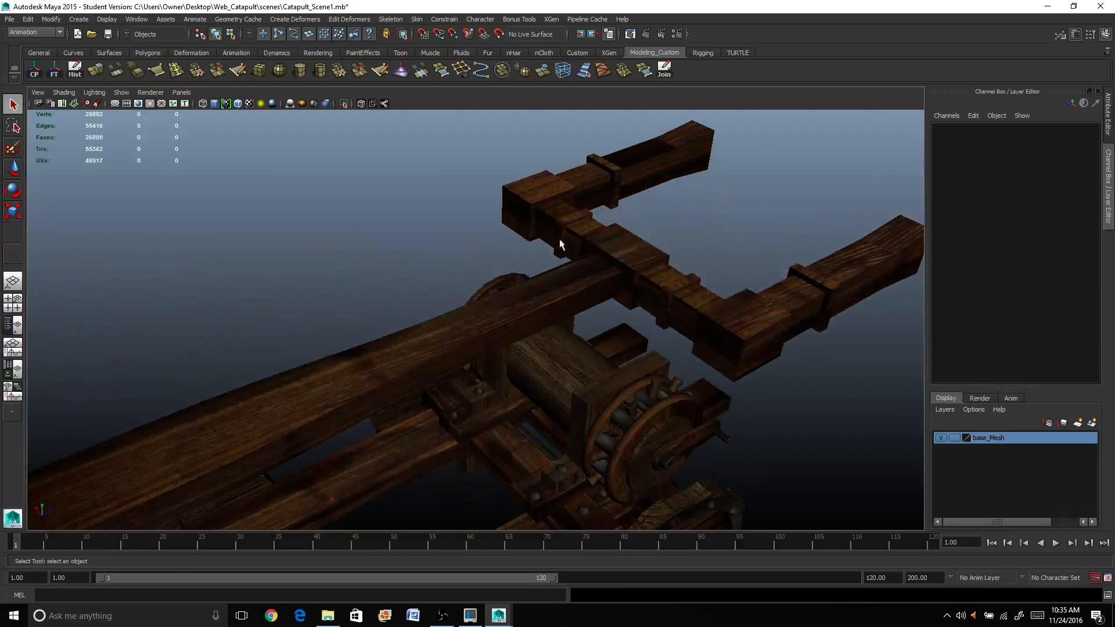
scroll(545, 372, "down", 4)
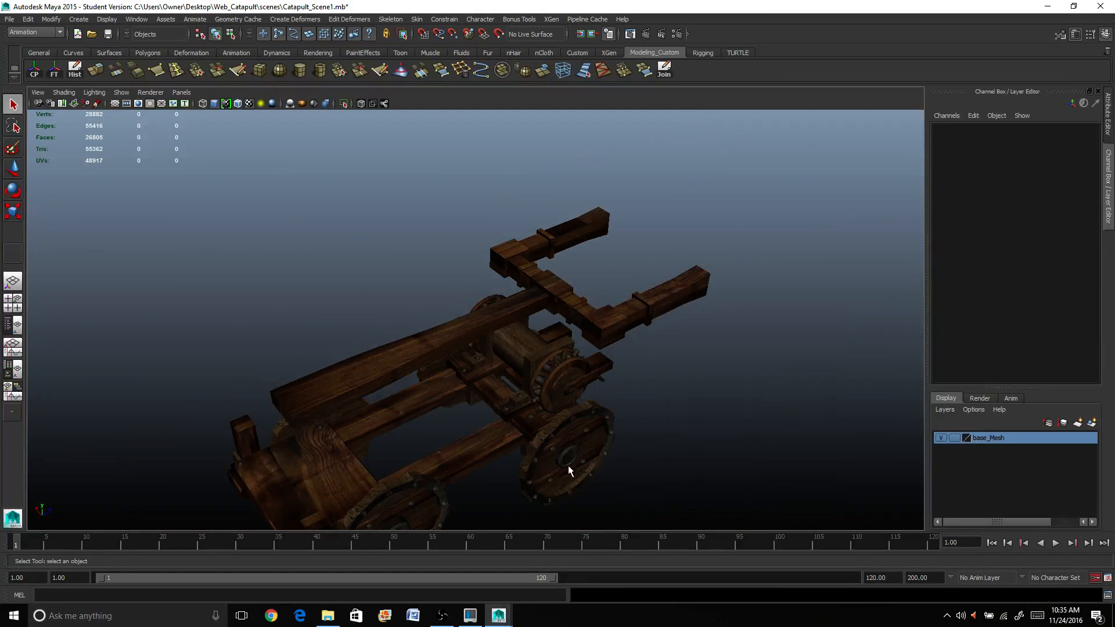
left_click_drag(568, 465, 525, 428, "alt")
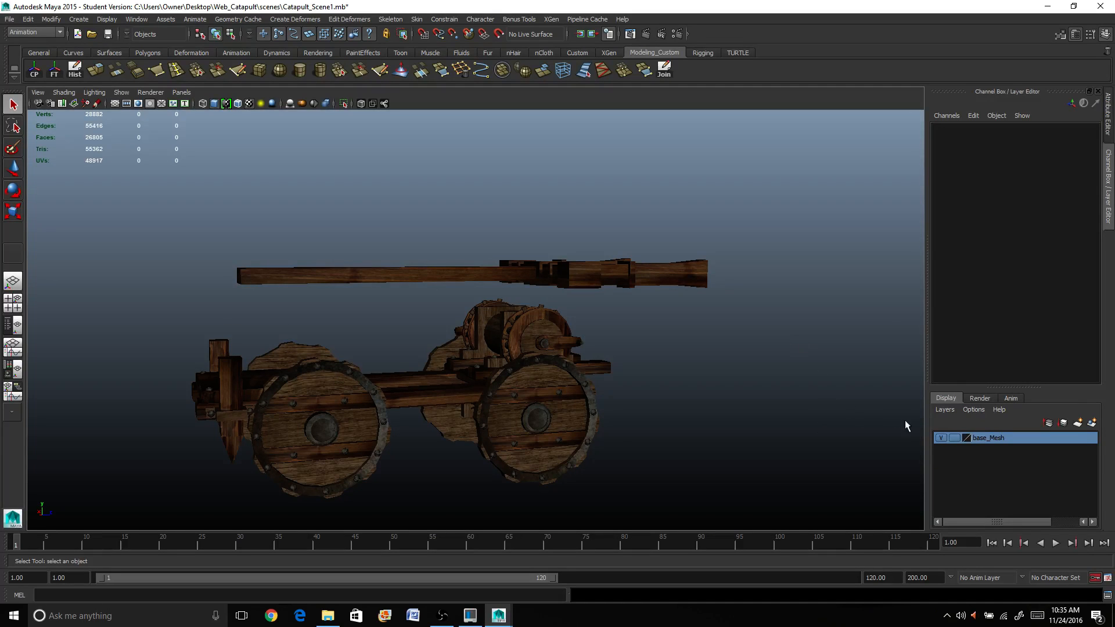
Hide the base_Mesh layer and add the still visible wheels, winch and base parts to it, leaving out the catapult arm
left_click(940, 438)
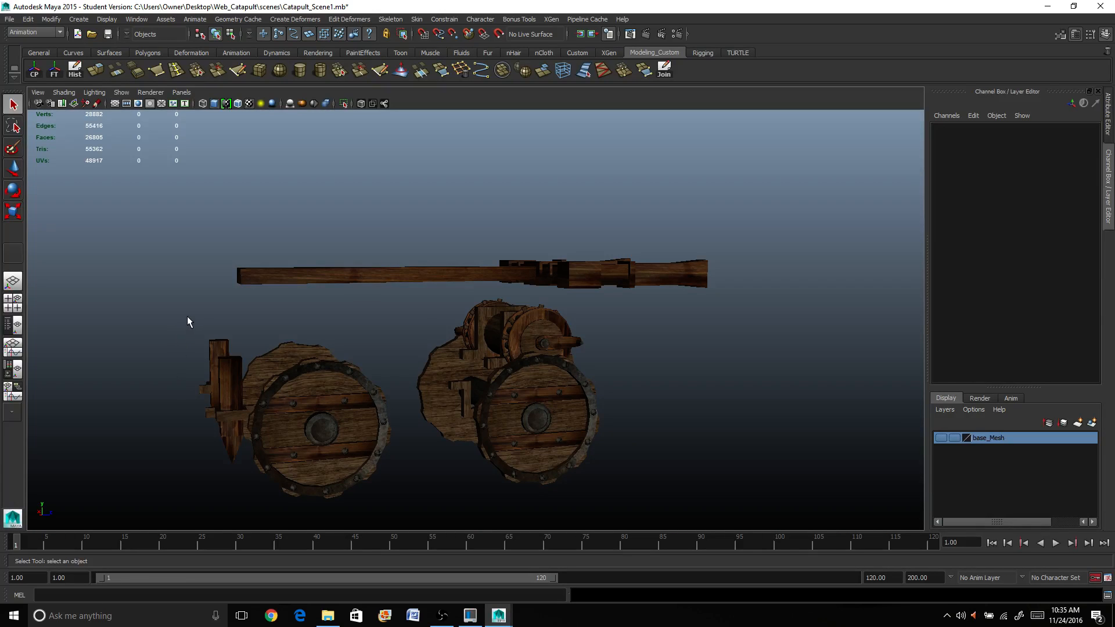
left_click_drag(181, 294, 626, 503)
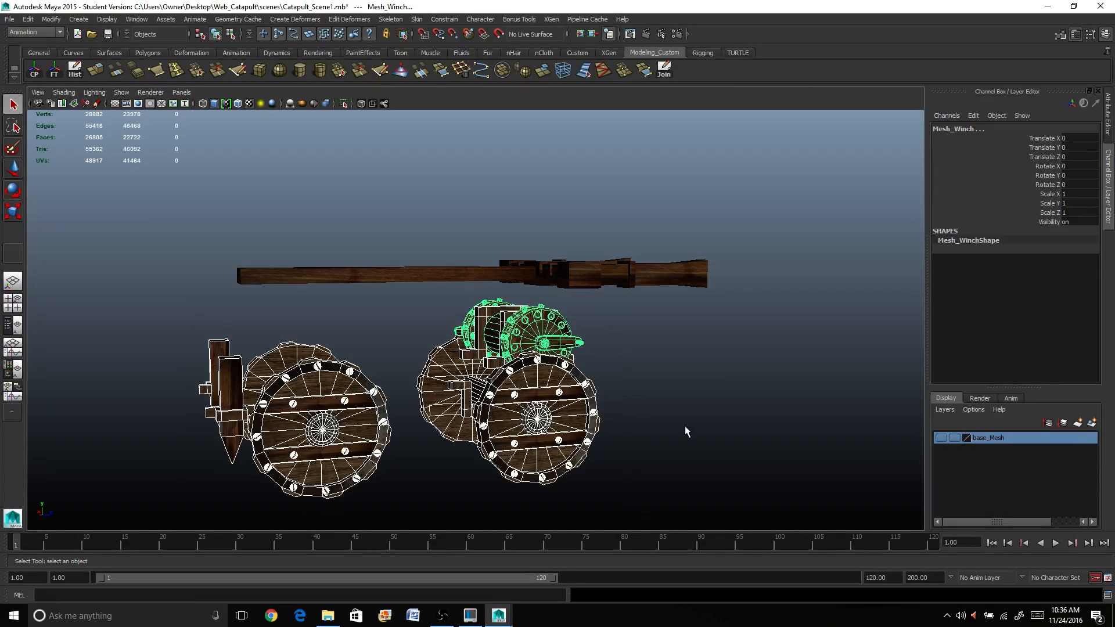
right_click(984, 438)
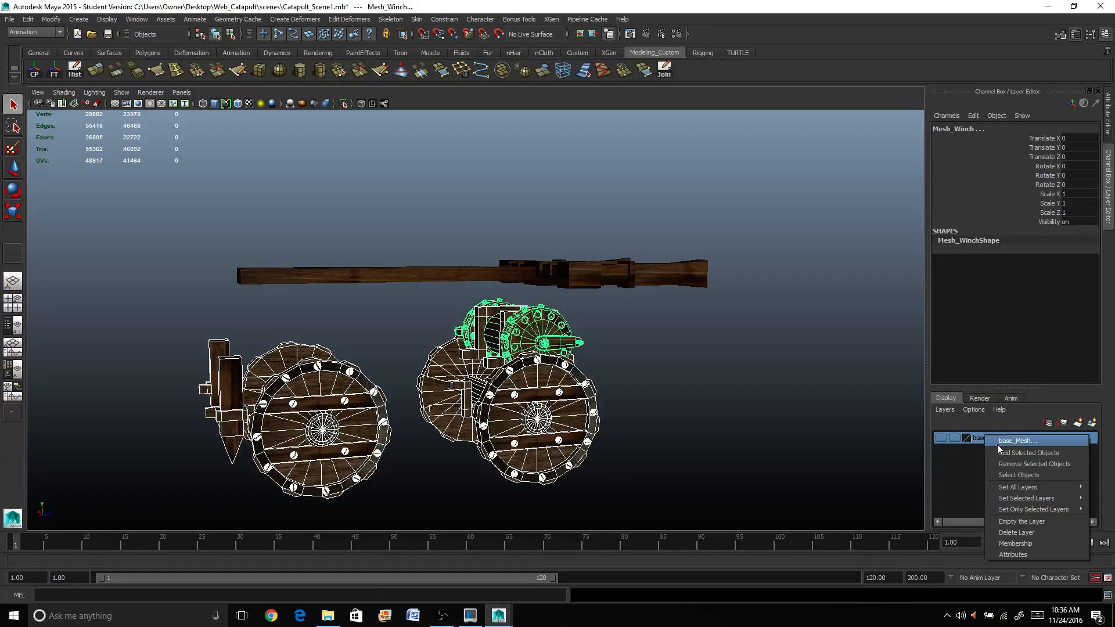
left_click(1004, 454)
left_click(546, 372)
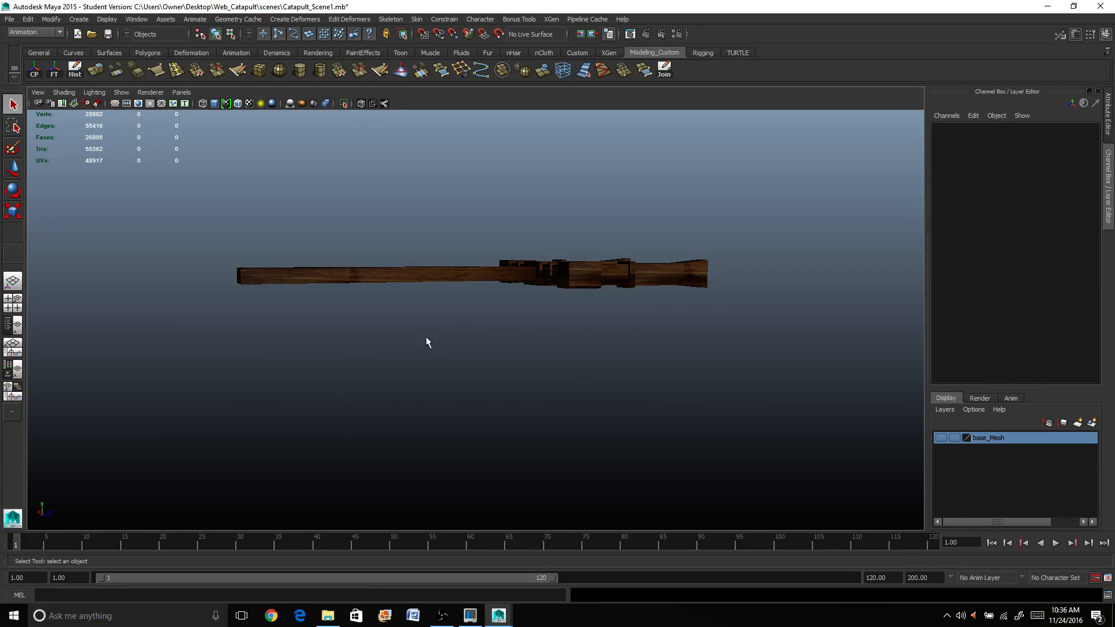
Select the catapult arm mesh and inspect the dark wood face on one prong of its fork
left_click_drag(428, 341, 506, 386, "alt")
left_click(521, 343)
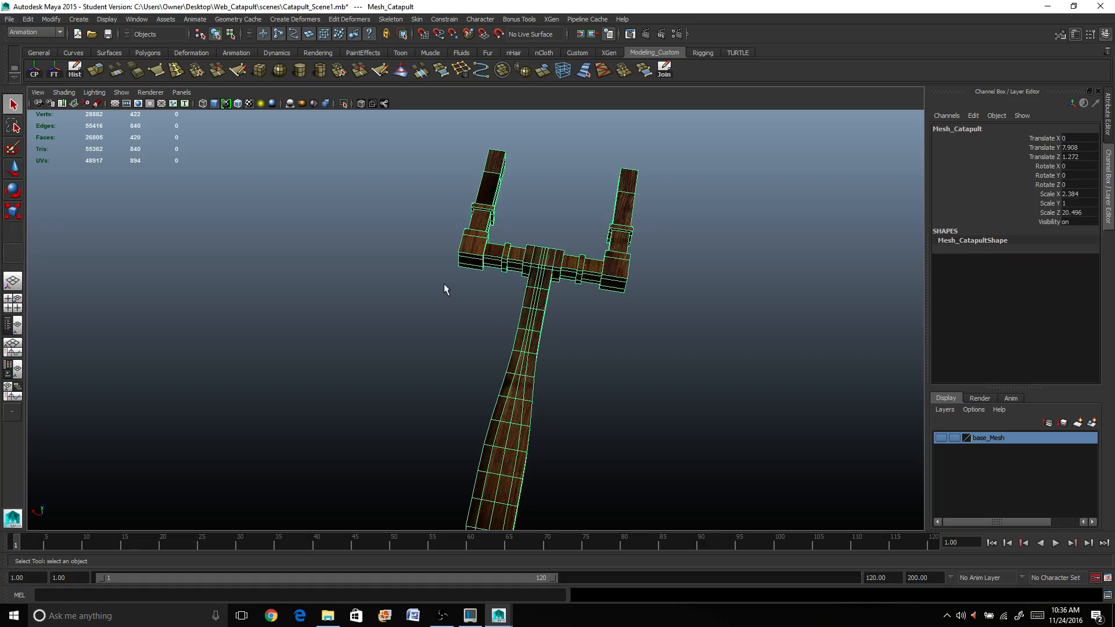
right_click_drag(408, 287, 246, 274, "alt")
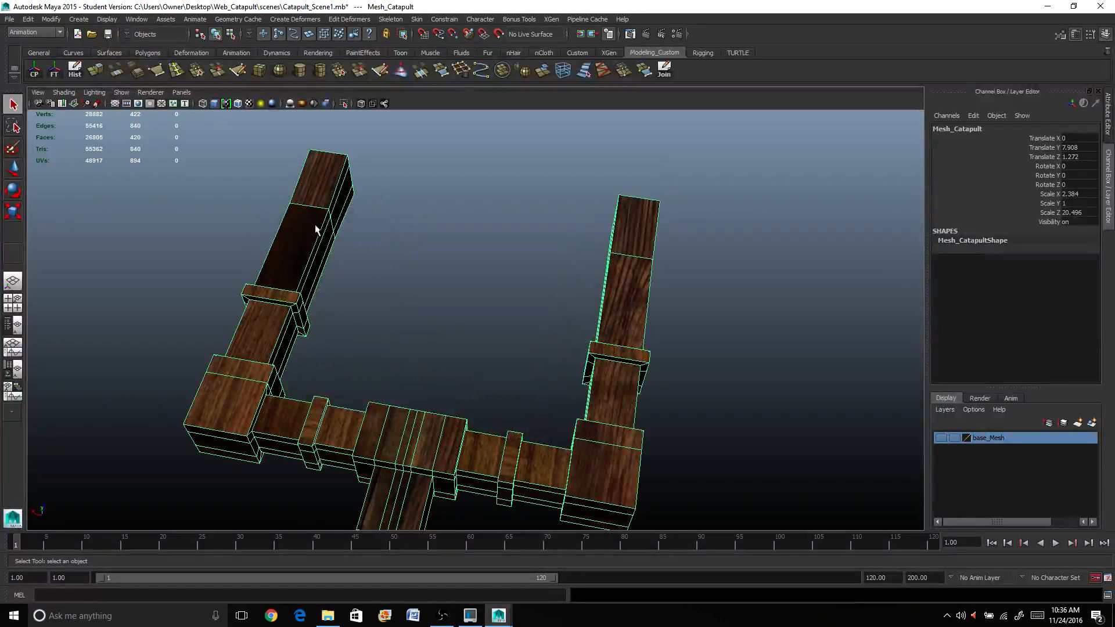
left_click_drag(307, 238, 372, 279, "alt")
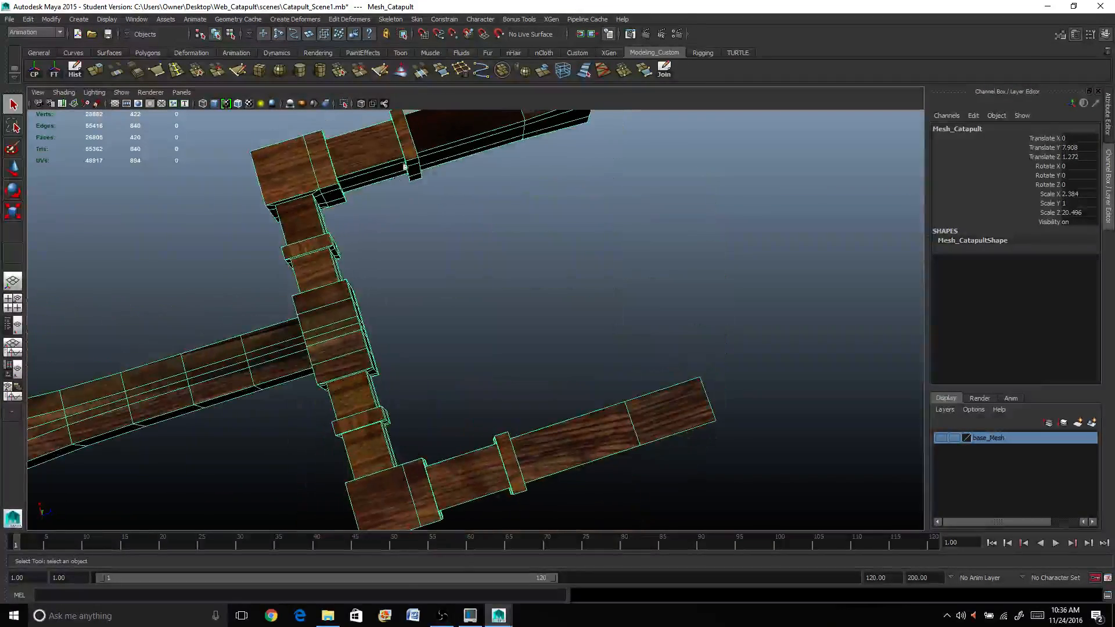
left_click_drag(404, 167, 204, 323, "alt")
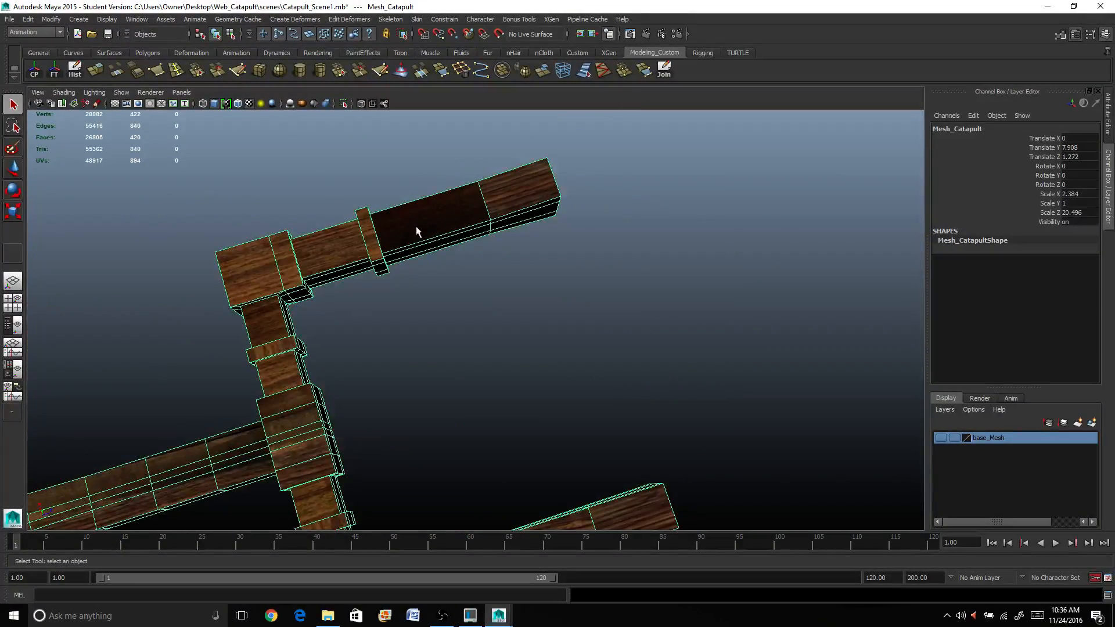
left_click_drag(601, 325, 595, 291, "alt")
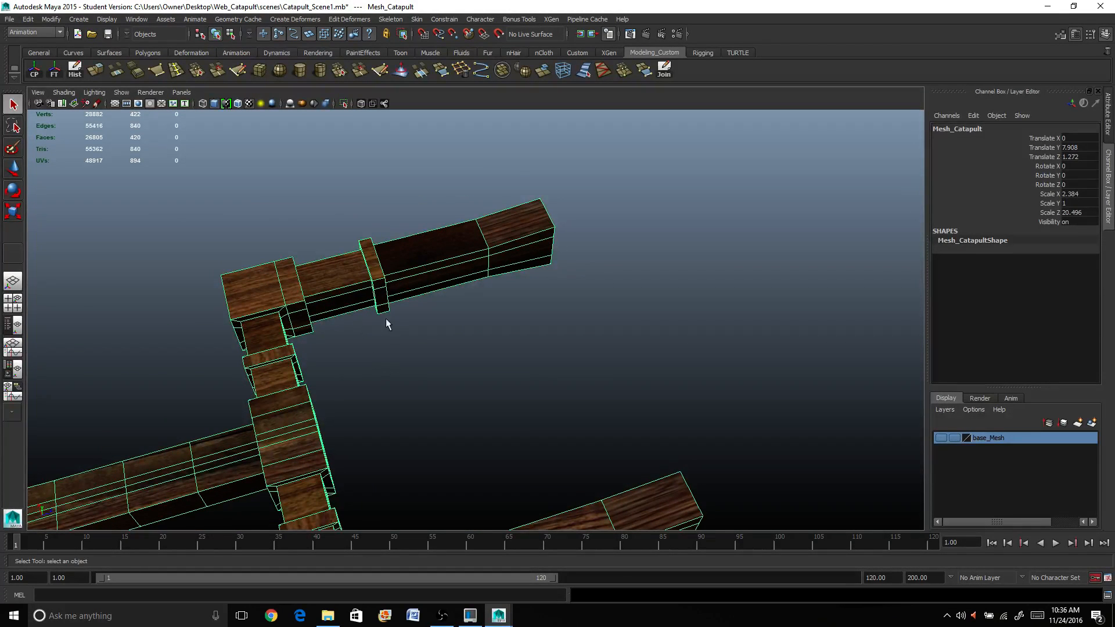
Show the UV Texture Editor below the perspective view and turn on shaded UV display for the catapult arm
left_click(10, 348)
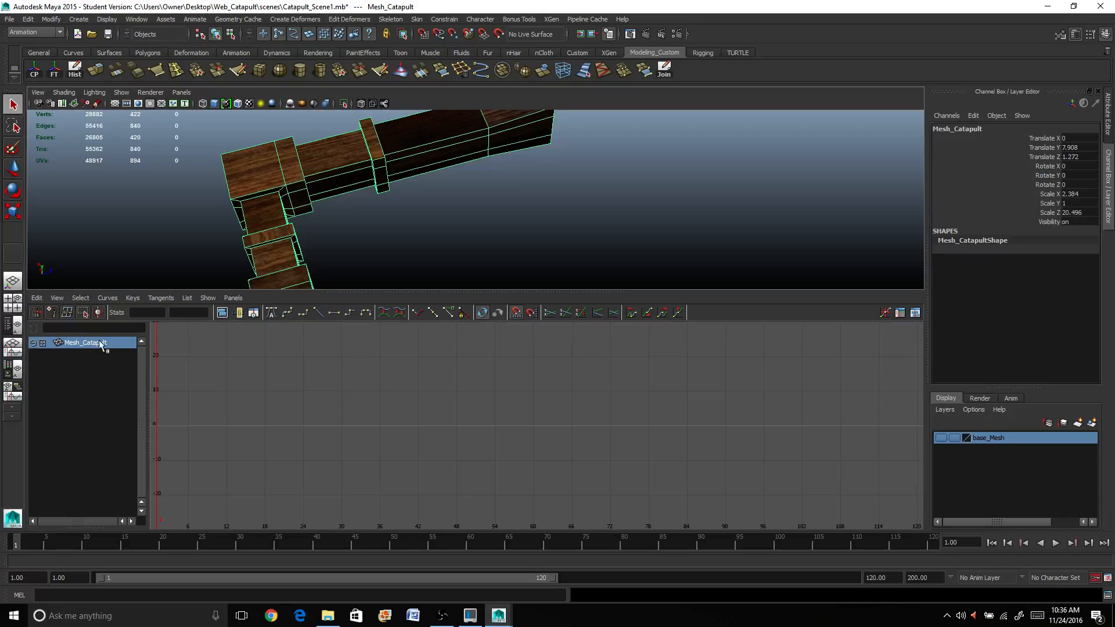
left_click(233, 298)
mouse_move(273, 366)
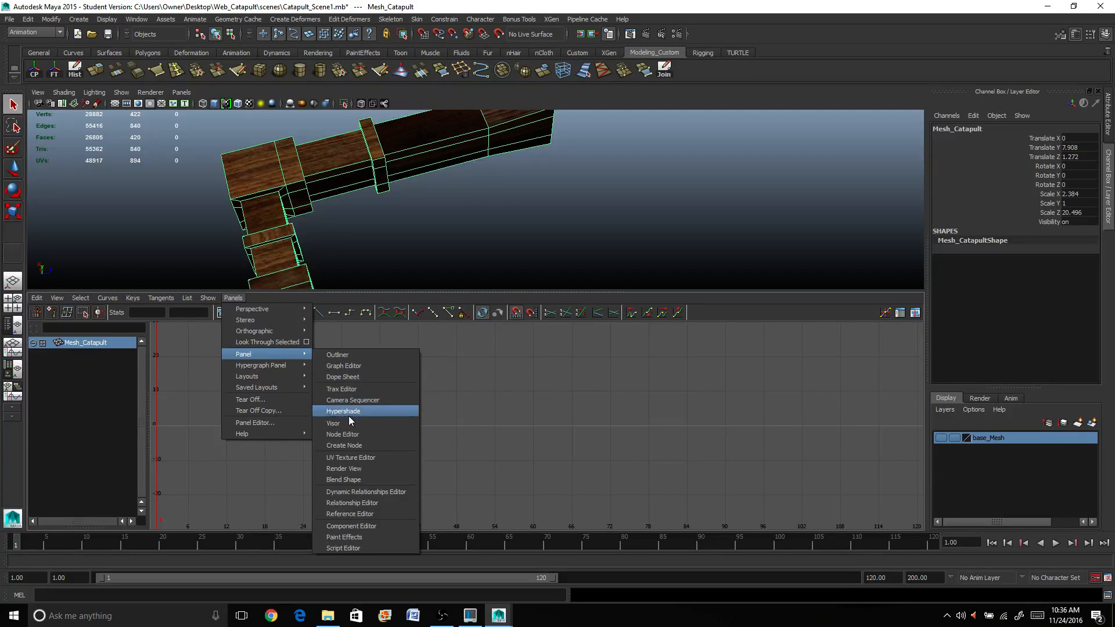
left_click(357, 456)
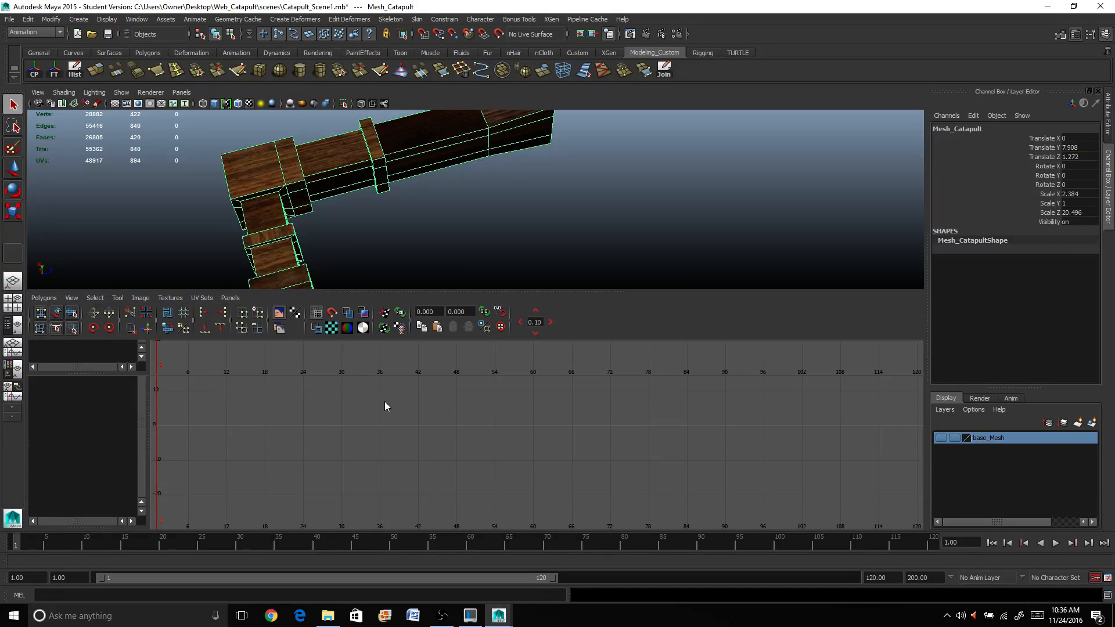
scroll(410, 424, "down", 5)
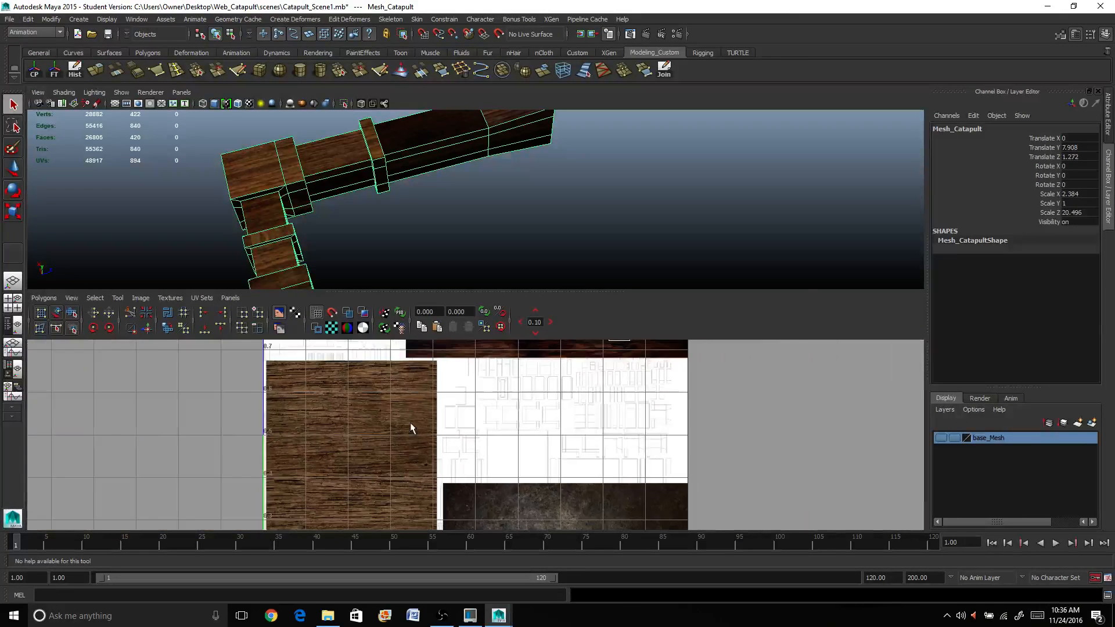
left_click(347, 313)
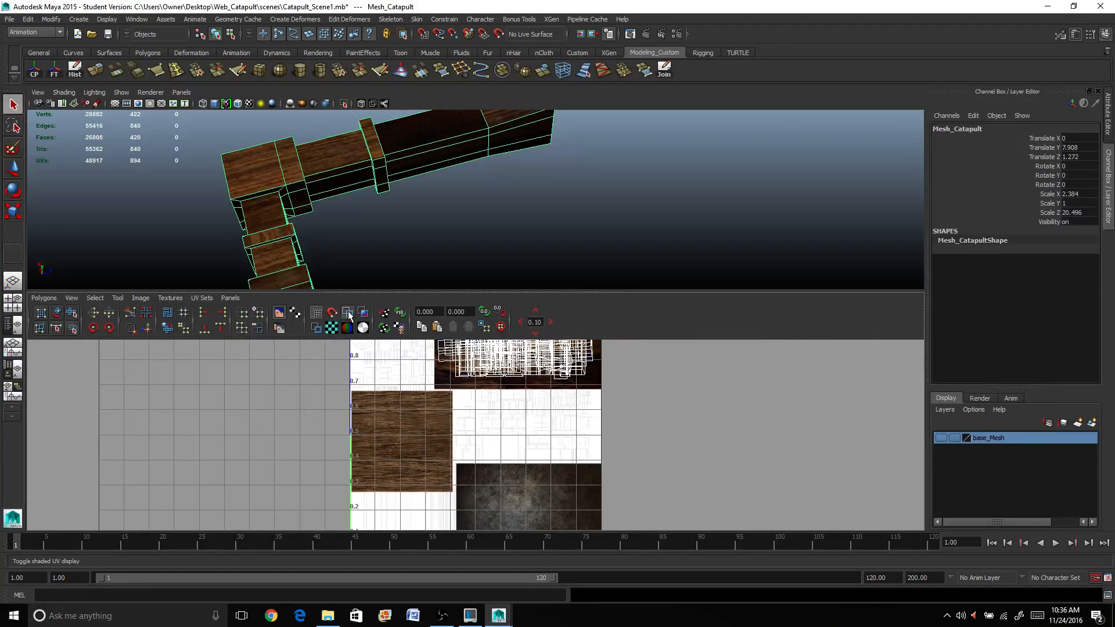
Select the dark top face on the fork prong and move its UVs to a lighter area of the wood texture
left_click_drag(428, 251, 413, 185, "alt")
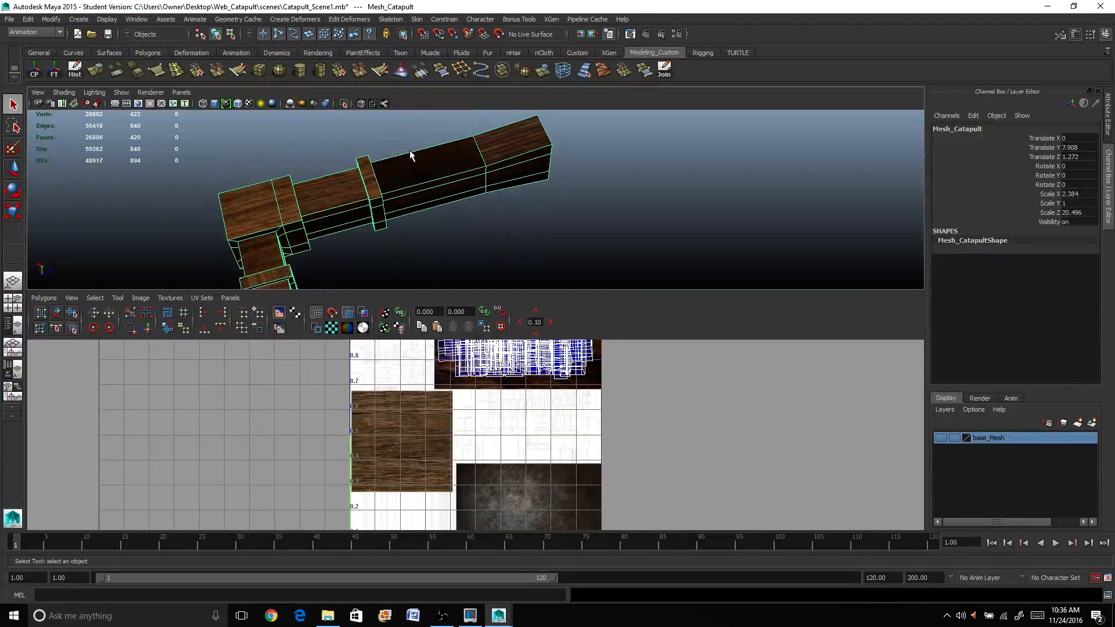
right_click_drag(414, 165, 416, 185)
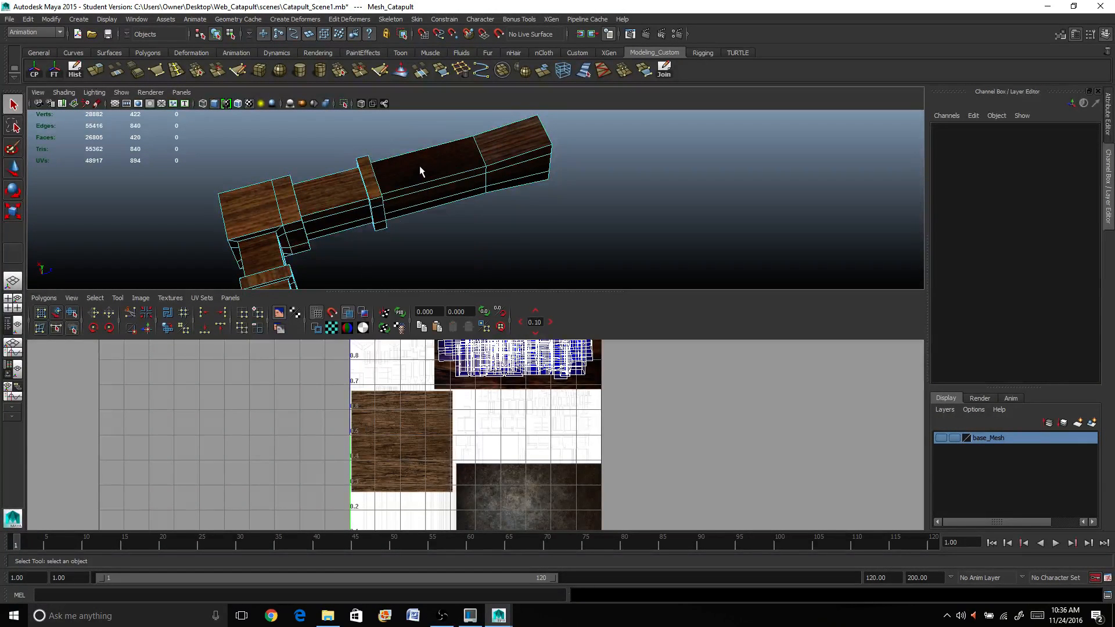
left_click(421, 166)
left_click(420, 163)
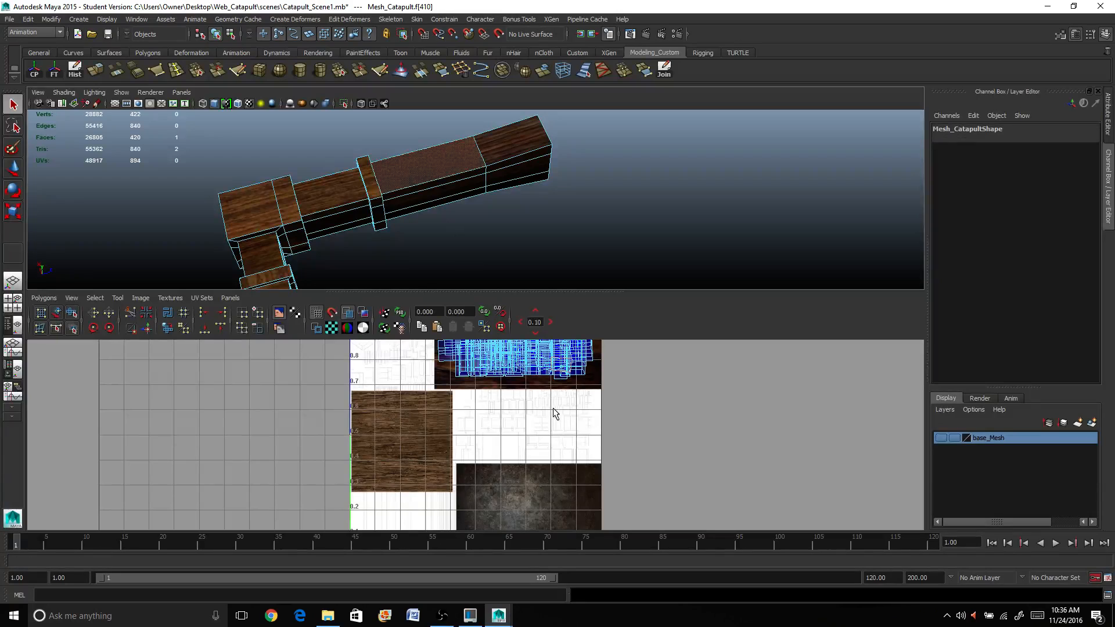
middle_click_drag(540, 393, 473, 448, "alt")
scroll(473, 447, "up", 5)
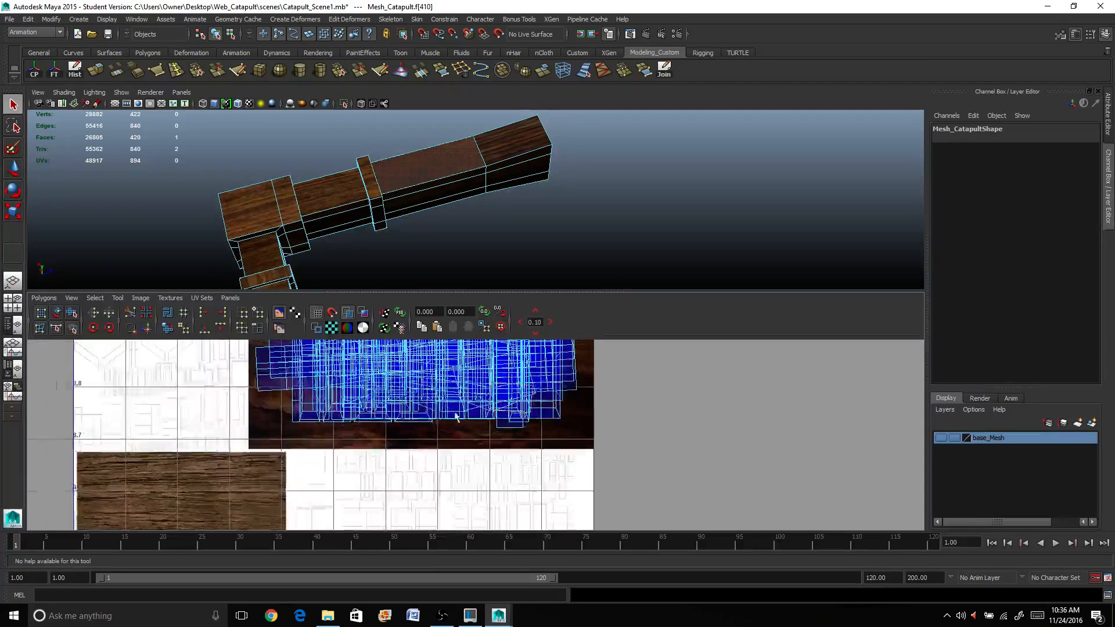
scroll(471, 444, "down", 1)
middle_click_drag(439, 410, 408, 471, "alt")
key("w")
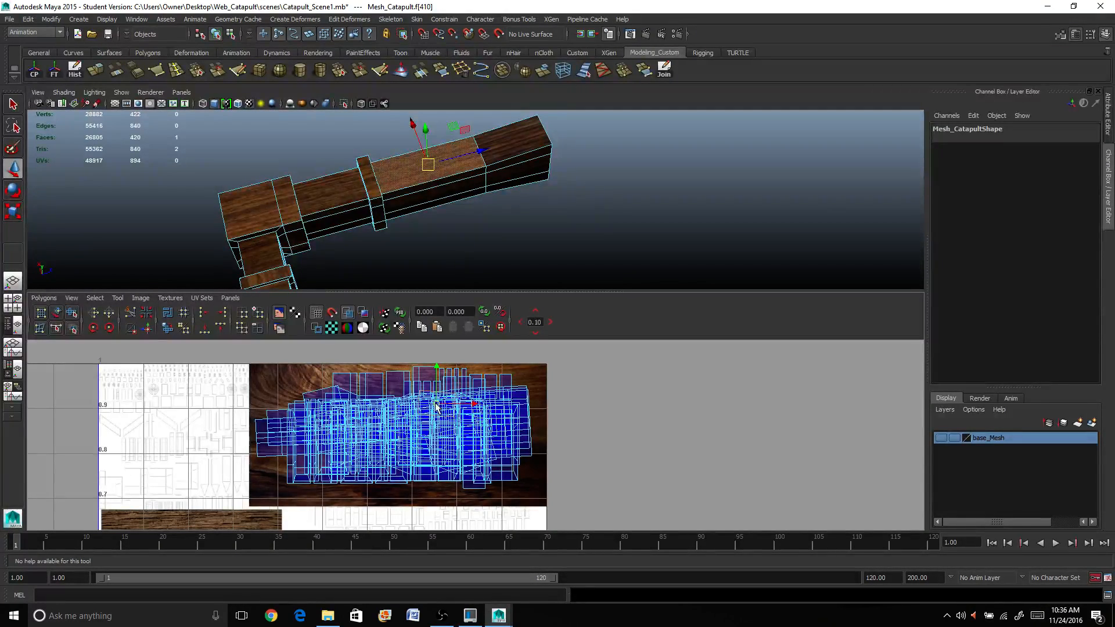
Clear the face selection and maximize the perspective view around the catapult arm
left_click_drag(552, 181, 583, 214, "alt")
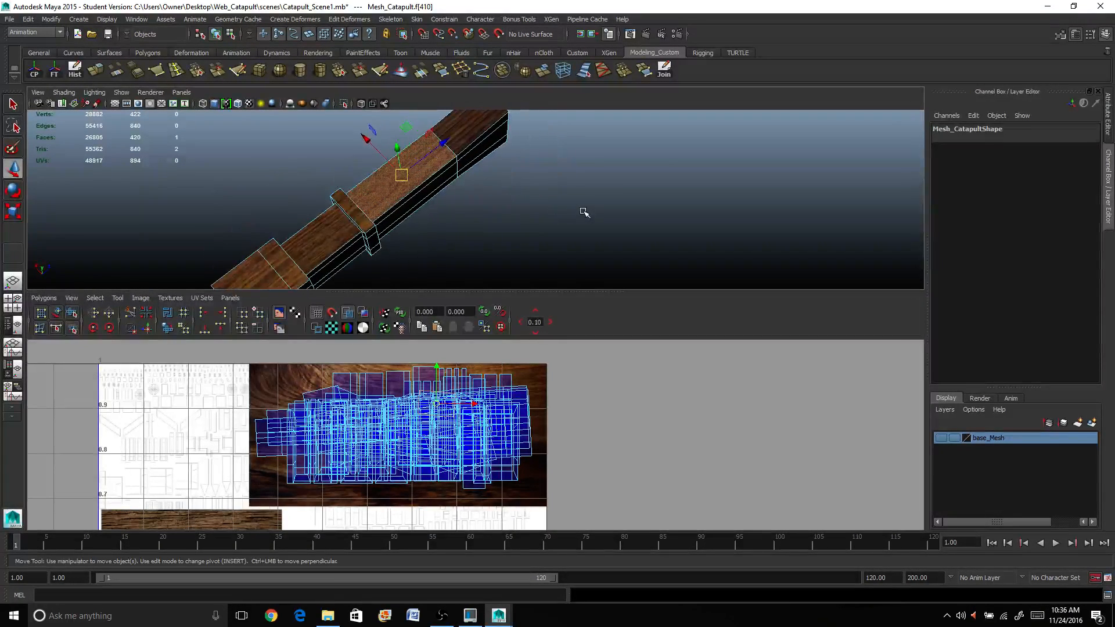
left_click(583, 213)
key("space")
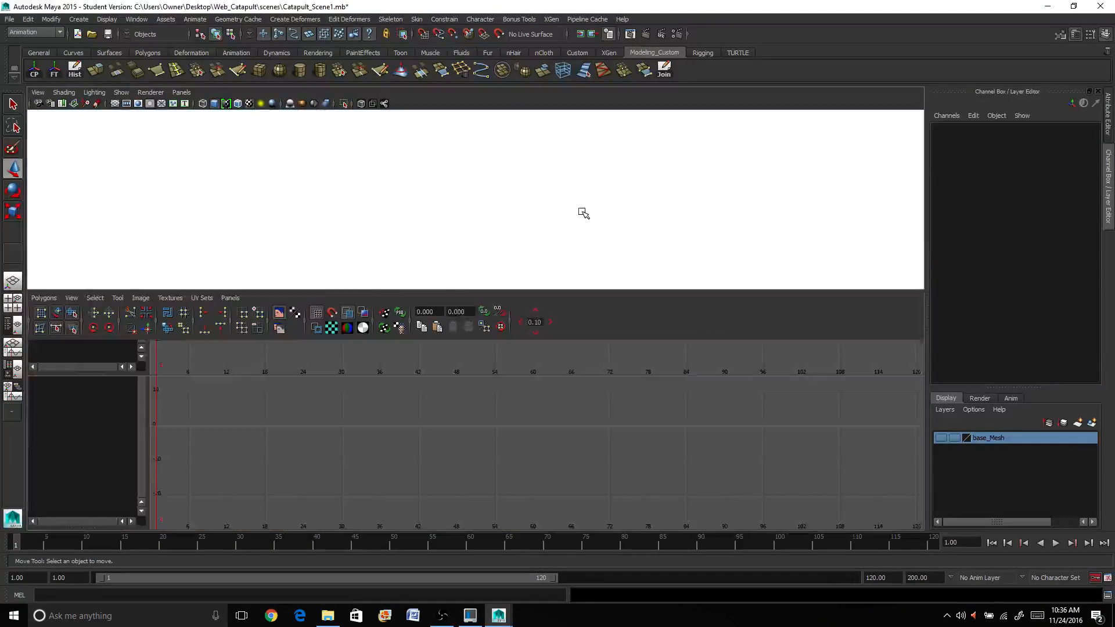
left_click_drag(568, 228, 534, 284, "alt")
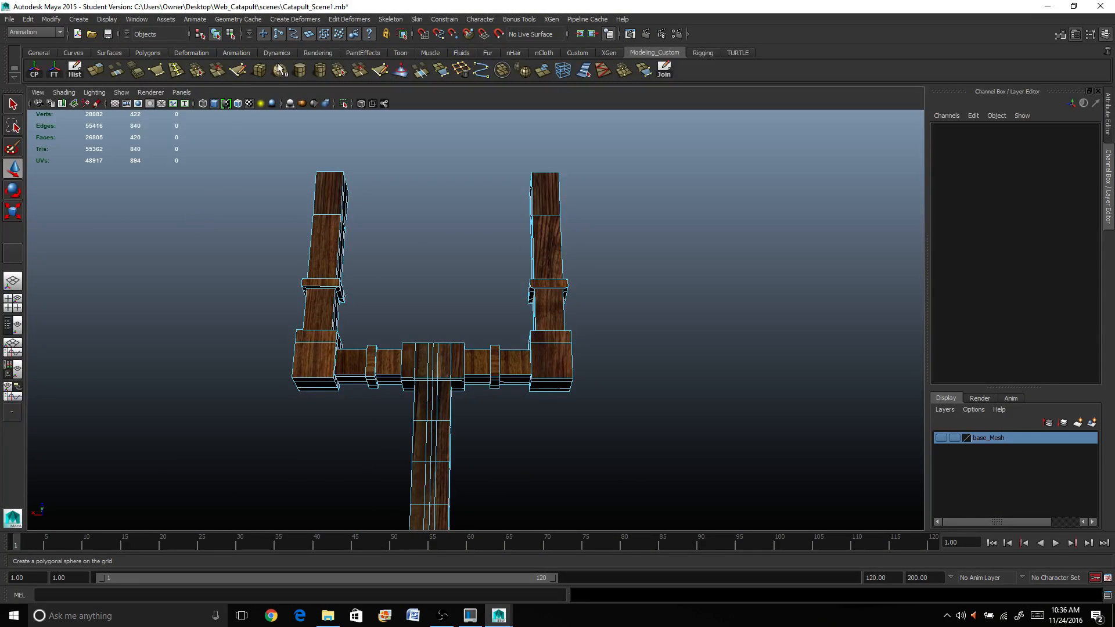
Create a polygon cube and move it between the fork prongs, to about 7.728 in Y and 16.829 in Z
left_click(79, 19)
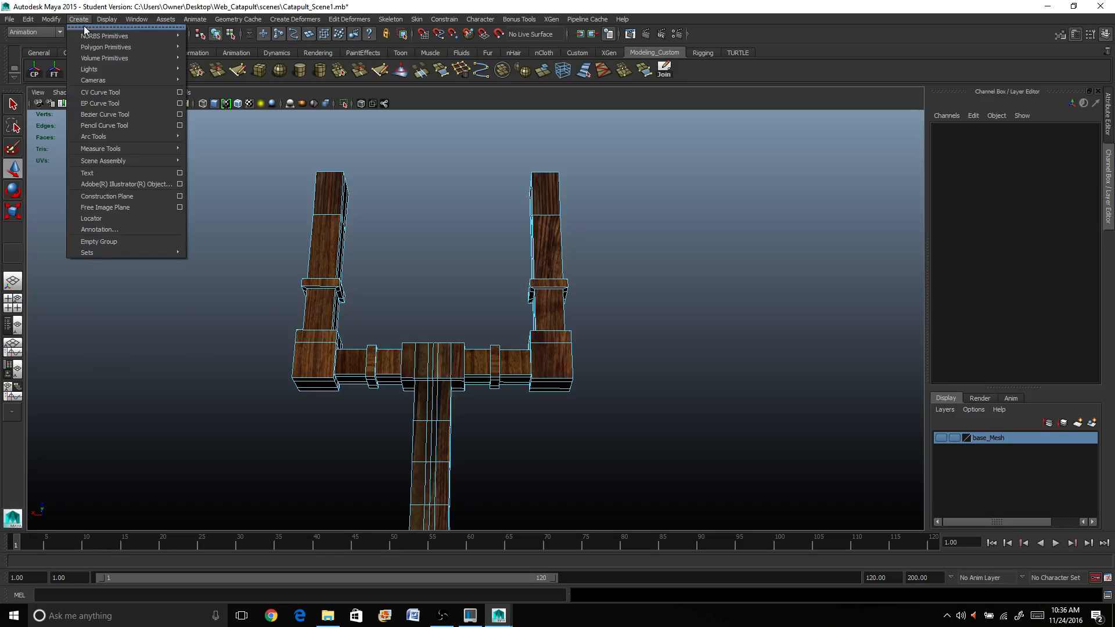
mouse_move(96, 49)
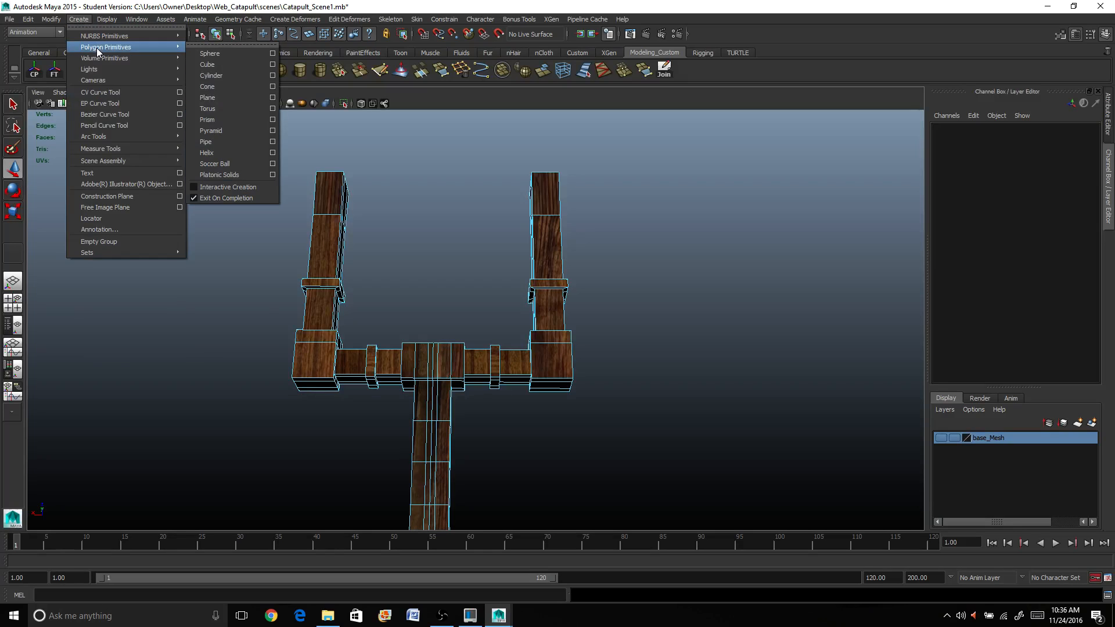
left_click(221, 65)
scroll(347, 317, "down", 3)
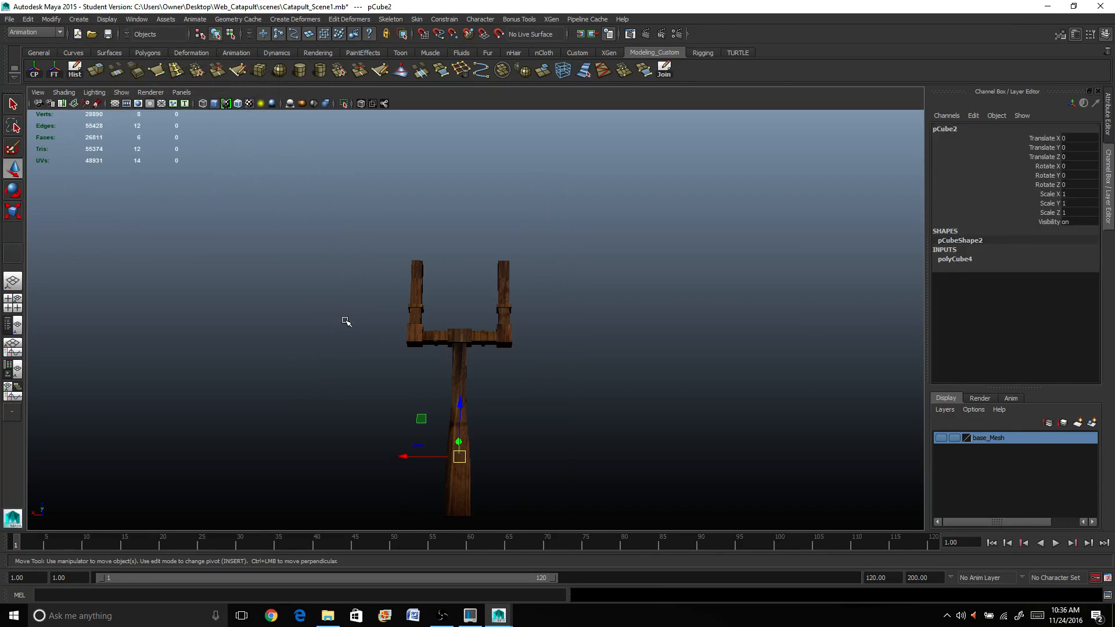
left_click_drag(494, 452, 378, 406, "alt")
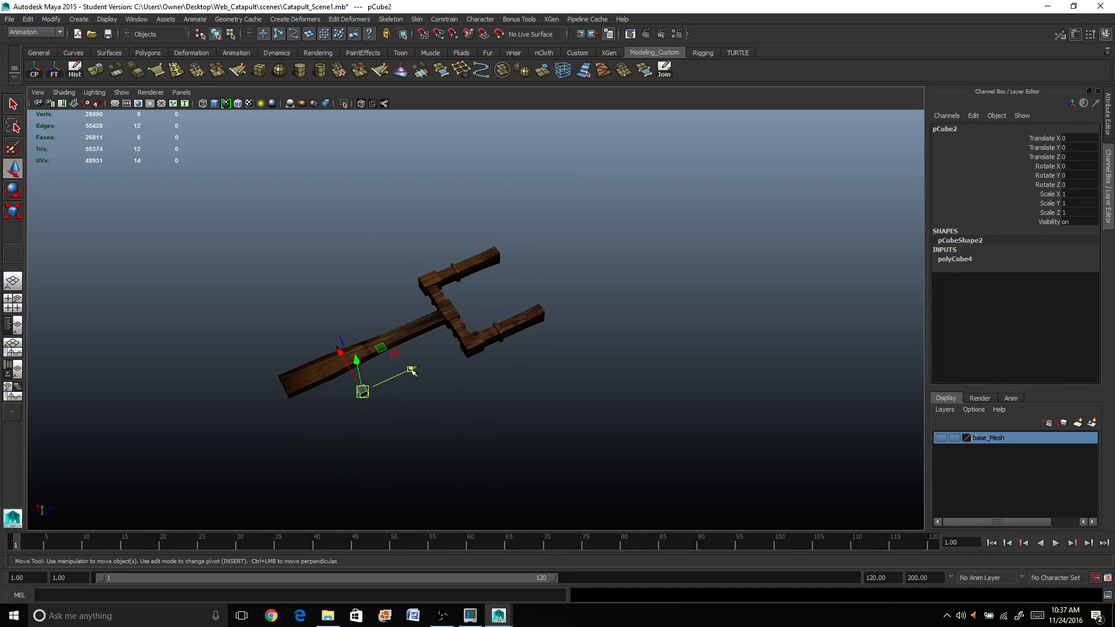
middle_click_drag(484, 329, 450, 335)
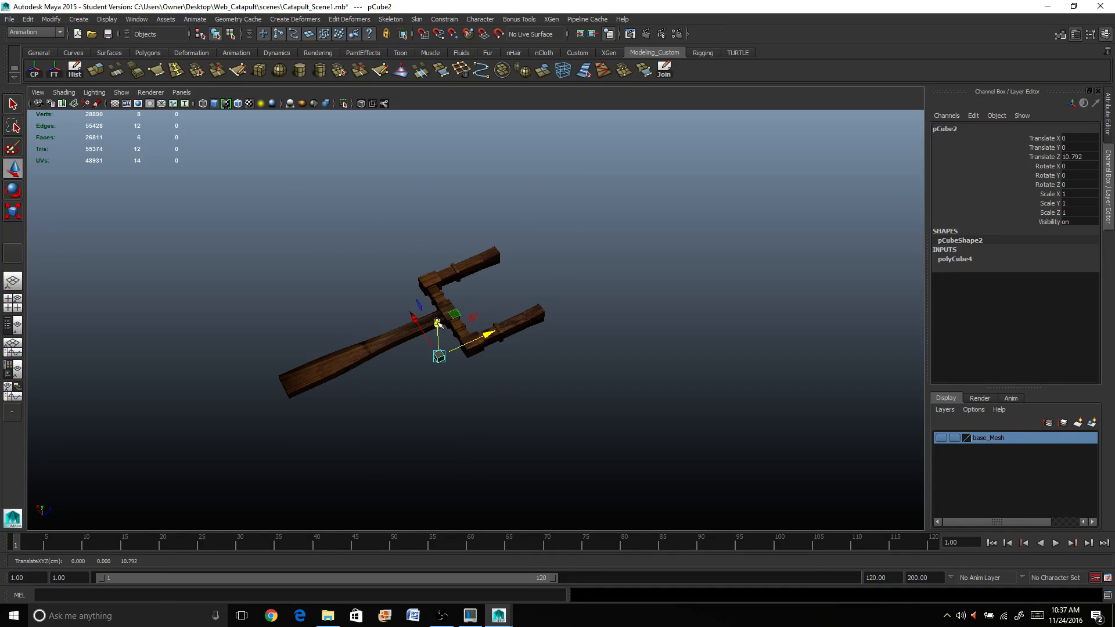
left_click_drag(438, 324, 481, 268)
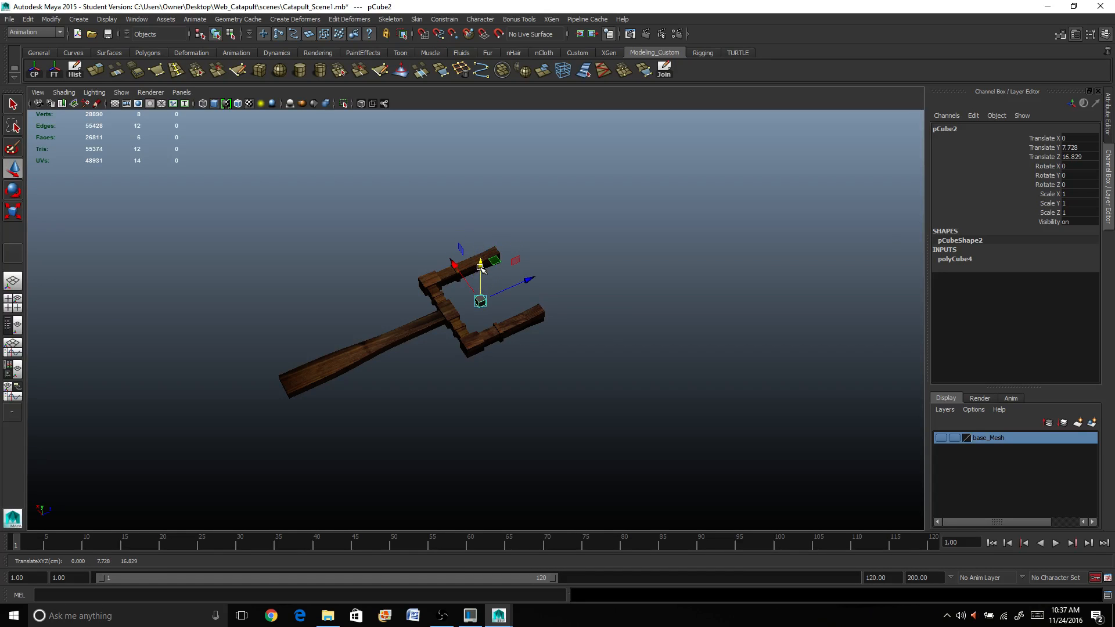
Stretch the cube along X to a scale of about 11.026 so it spans the gap between the two prongs
key("f")
scroll(478, 271, "down", 6)
left_click_drag(462, 326, 537, 293, "alt")
left_click_drag(443, 318, 107, 332, "alt")
left_click_drag(428, 320, 394, 329)
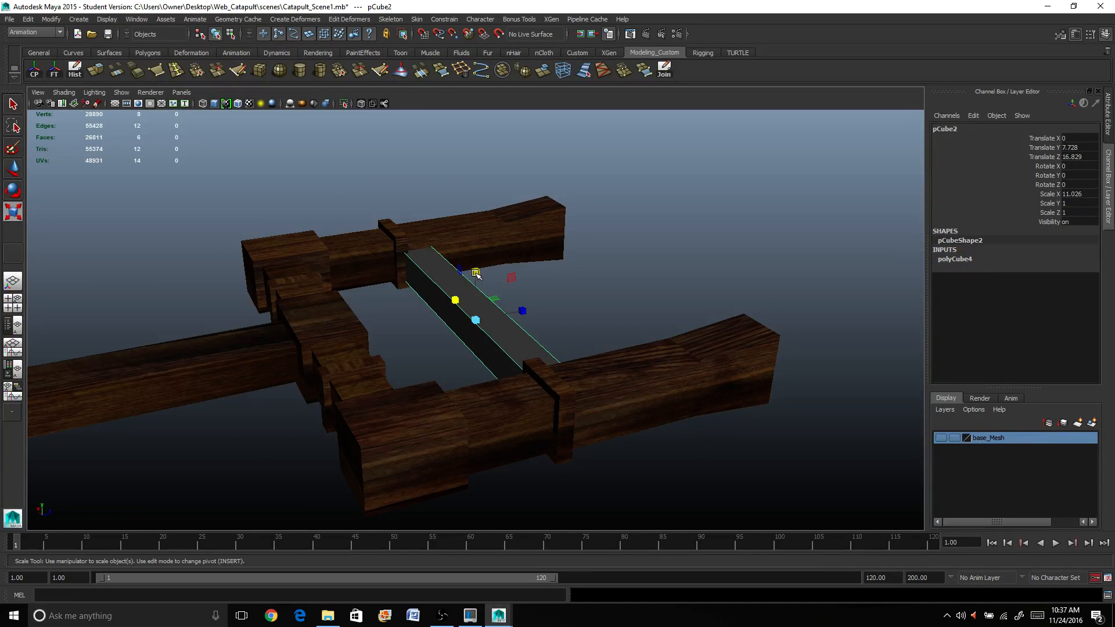
Flatten and narrow the cube between the prongs to a scale of about 0.258 in Y and 0.772 in Z
left_click_drag(476, 275, 475, 308)
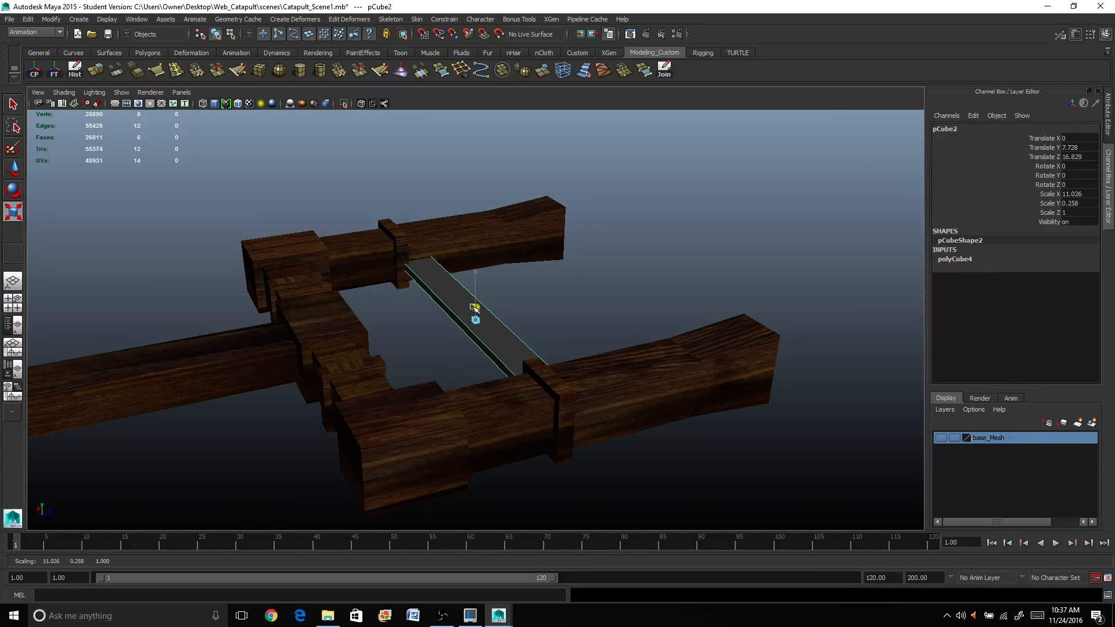
mouse_move(463, 356)
left_mouse_down("alt")
mouse_move(446, 343)
mouse_move(473, 350)
left_mouse_up("alt")
left_click_drag(527, 316, 473, 363)
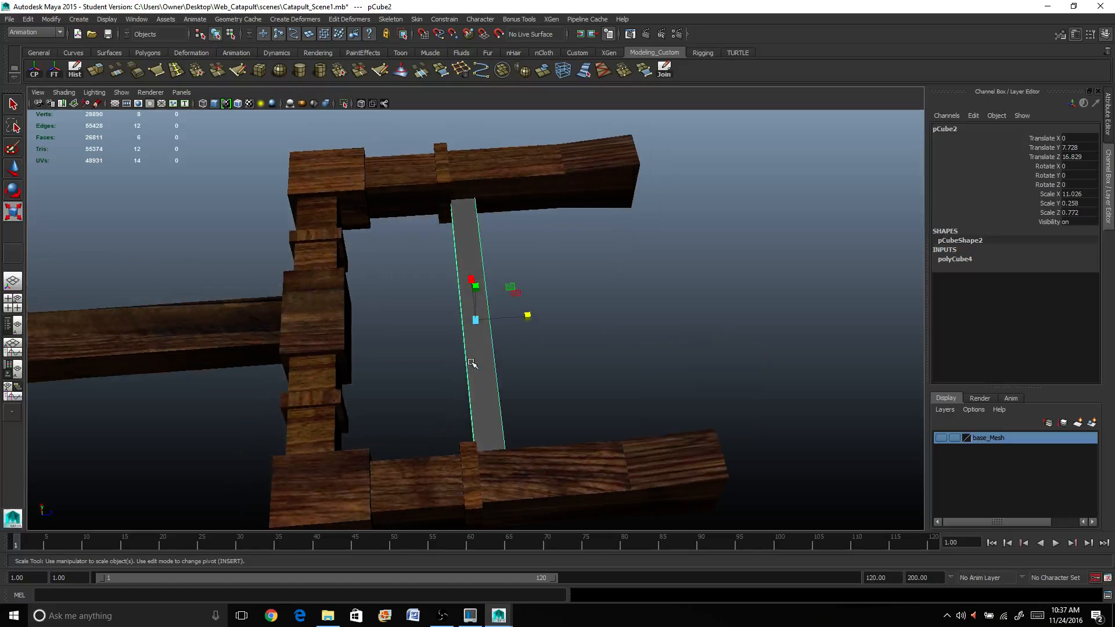
Move the flattened strip along Z to about 15.167, nearer the base of the fork
key("w")
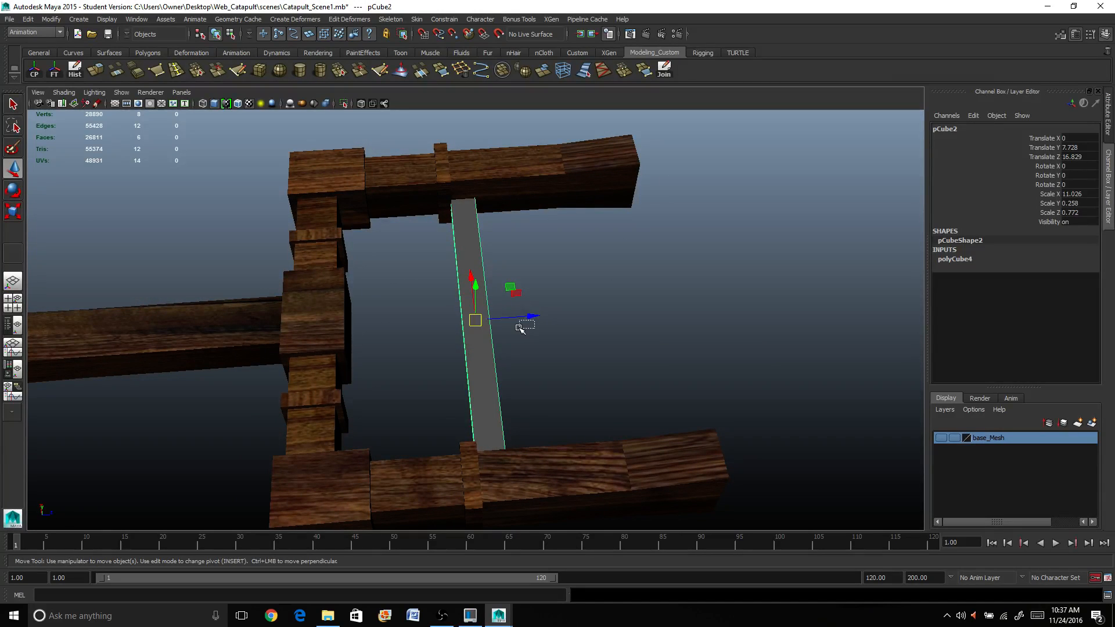
left_click(529, 317)
key("ctrl+z")
left_click_drag(531, 314, 436, 317)
scroll(438, 341, "up", 3)
scroll(439, 341, "up", 2)
scroll(497, 413, "down", 4)
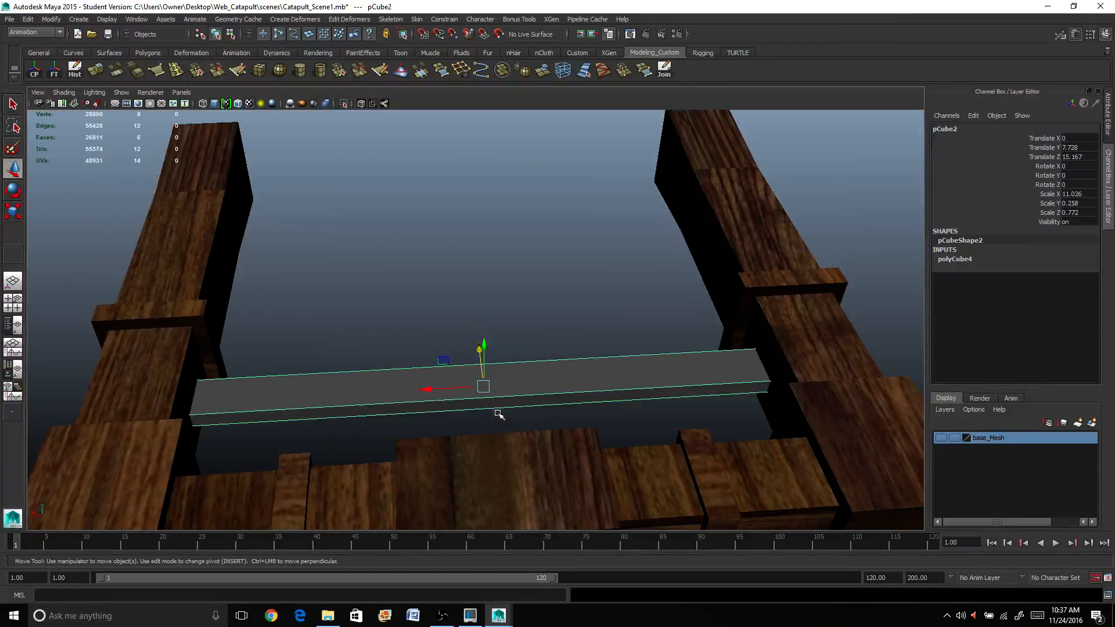
left_click_drag(226, 462, 406, 453, "alt")
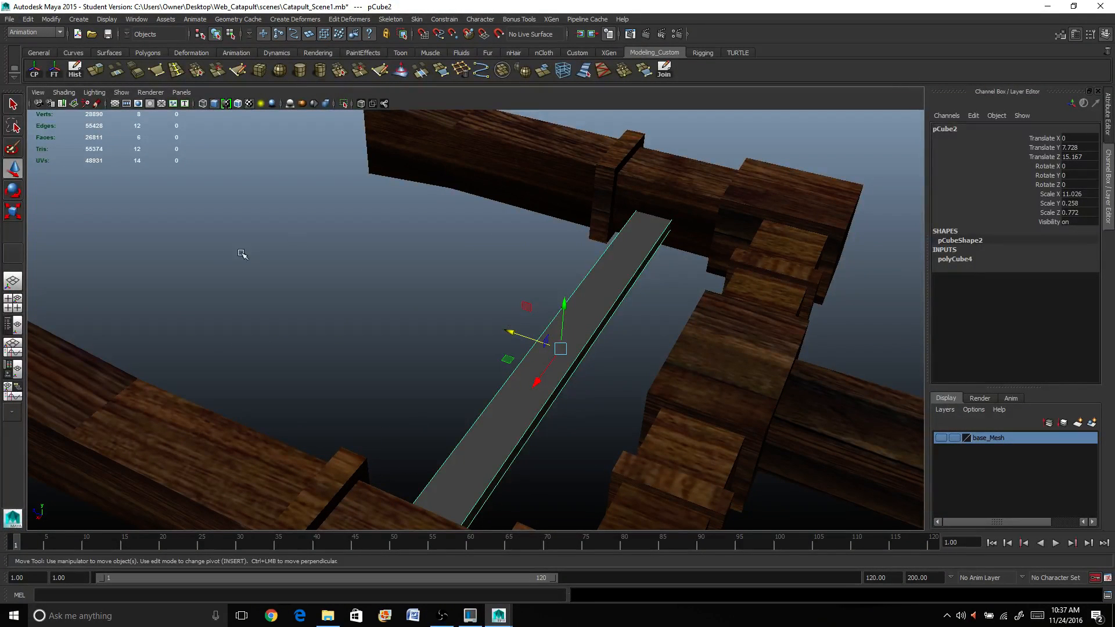
Insert 10 evenly spaced edge loops across the strip using the Insert Edge Loop Tool's multiple edge loops option
left_click(176, 71)
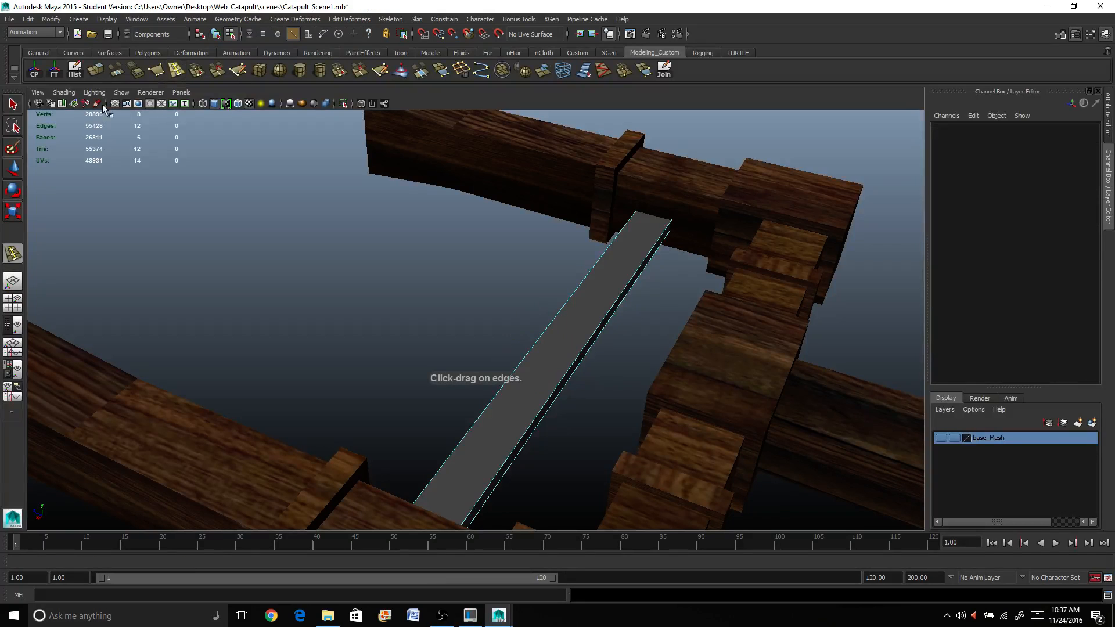
double_click(10, 260)
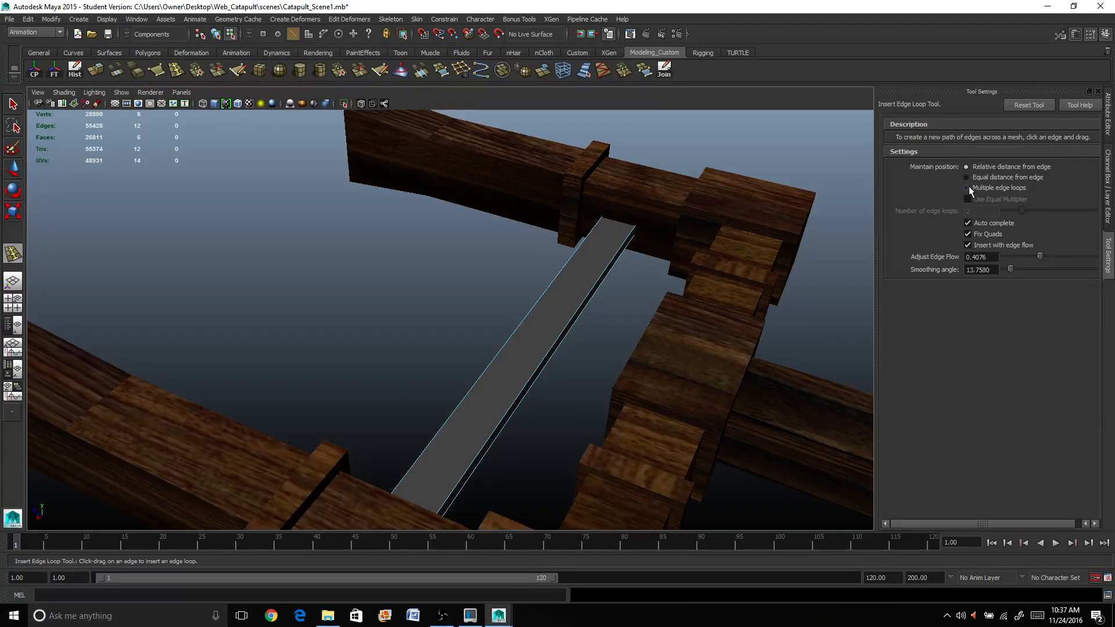
left_click(969, 186)
left_click(985, 212)
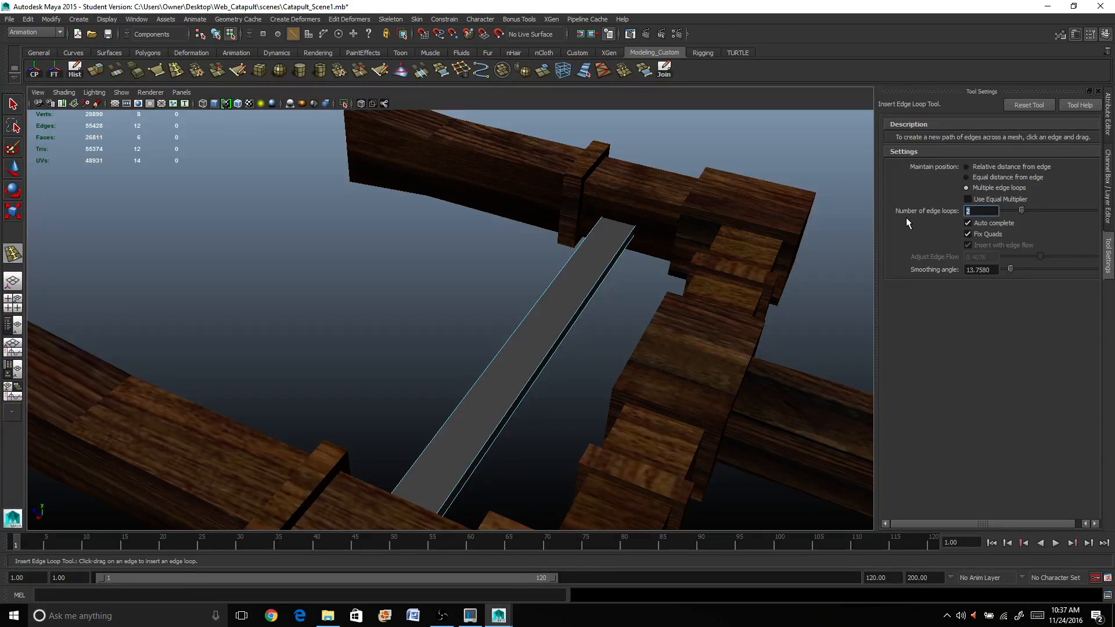
type("10")
key("Return")
left_click(539, 377)
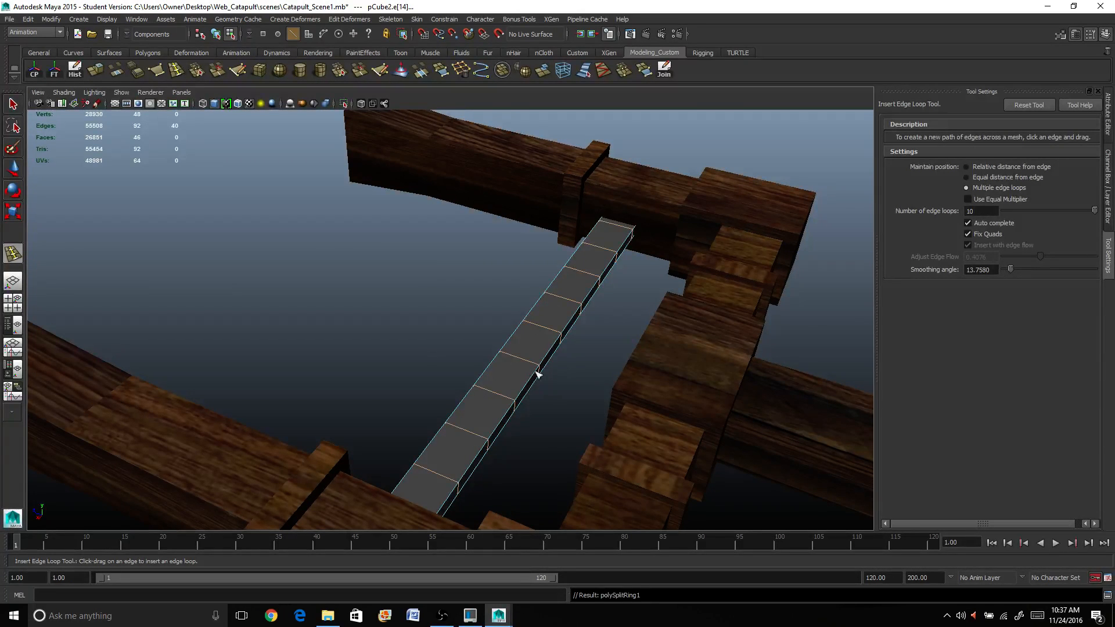
Enable soft selection for the Select Tool with a falloff radius of 5
mouse_move(539, 375)
left_mouse_down("alt")
mouse_move(480, 451)
mouse_move(423, 443)
left_mouse_up("alt")
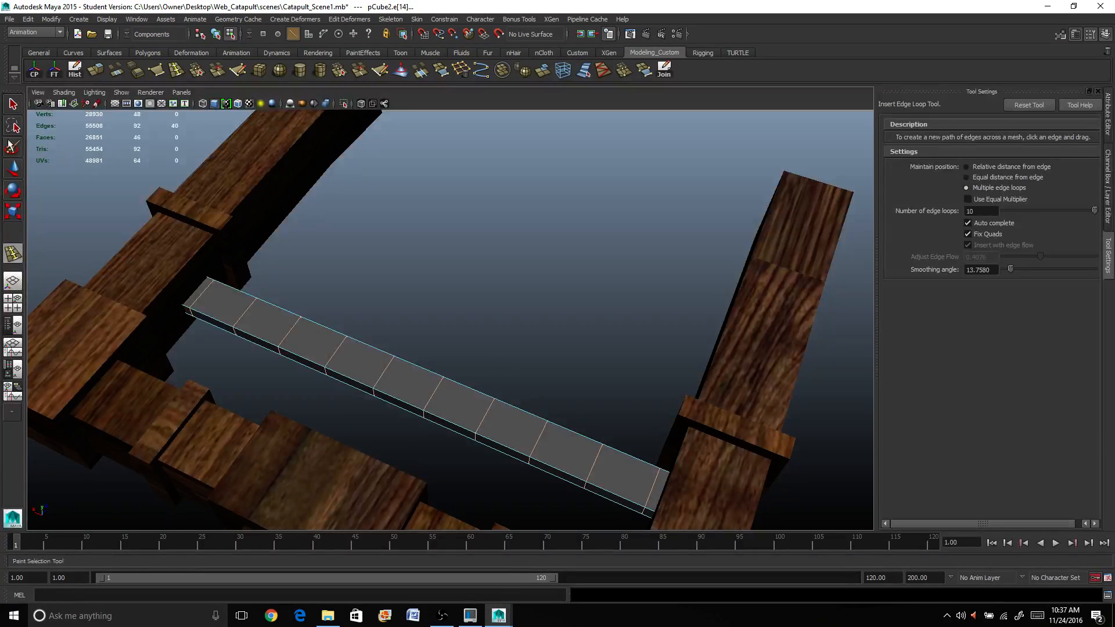
left_click(18, 108)
left_click_drag(351, 395, 431, 383, "alt")
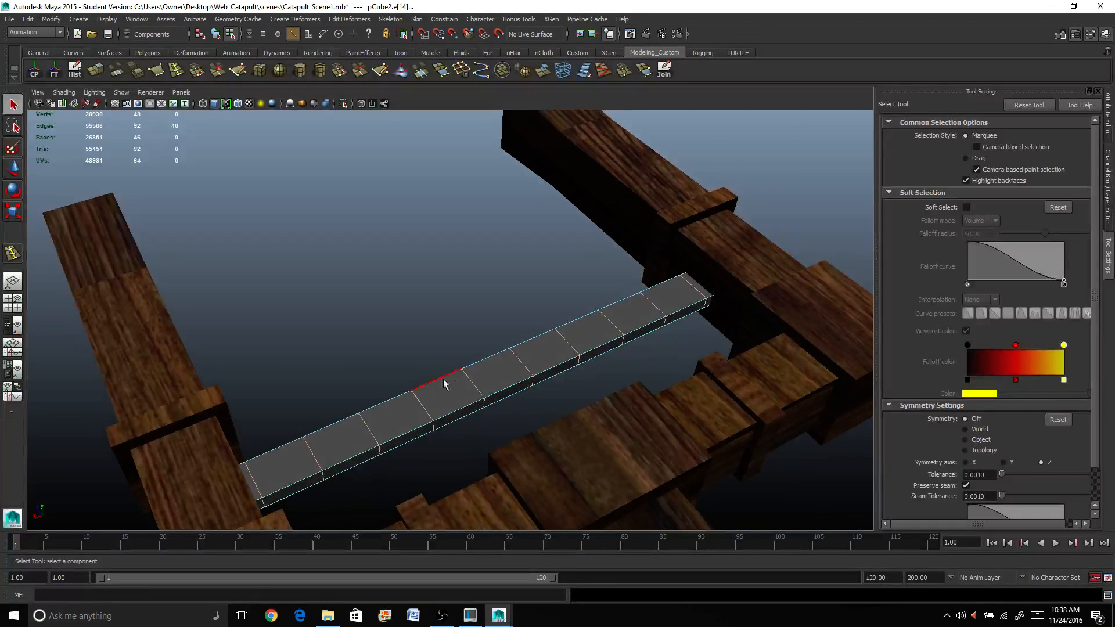
left_click_drag(488, 428, 530, 356, "alt")
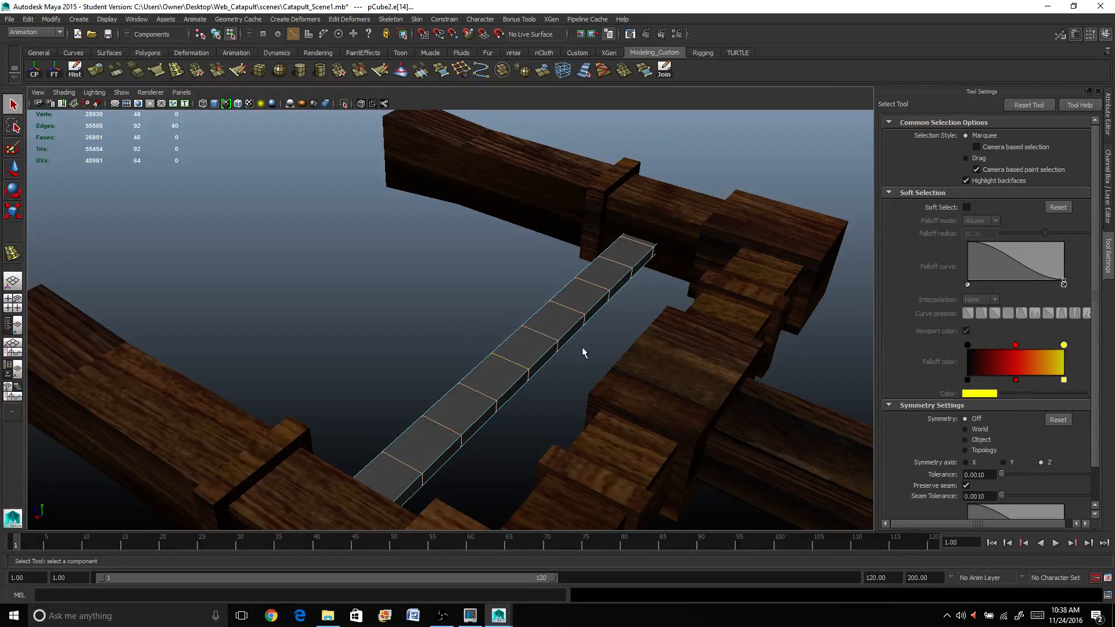
left_click(966, 207)
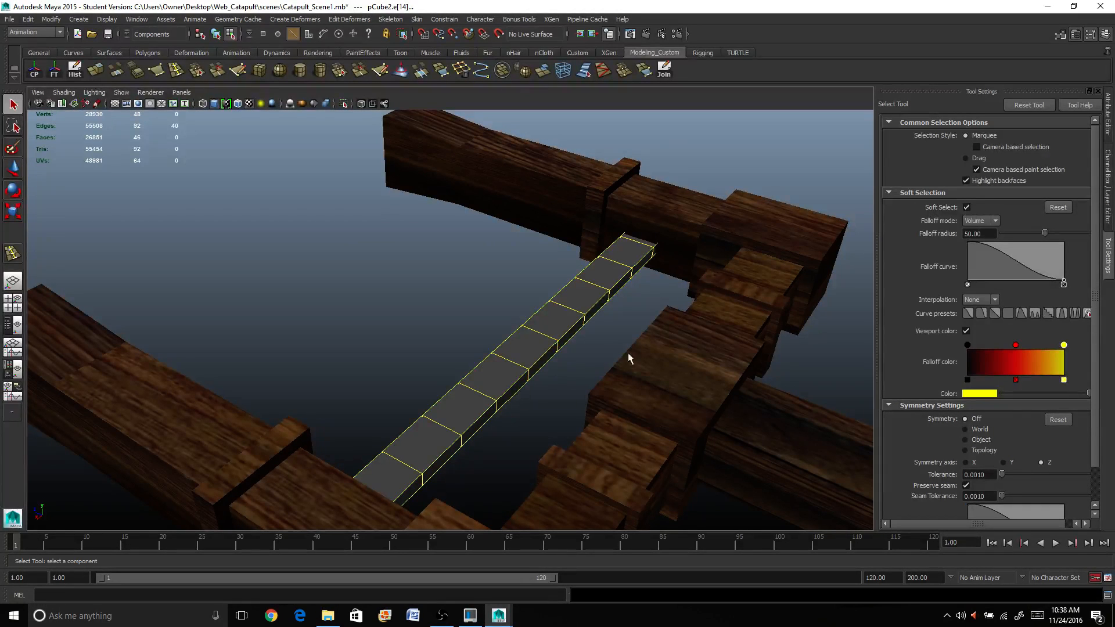
left_click_drag(995, 234, 904, 236)
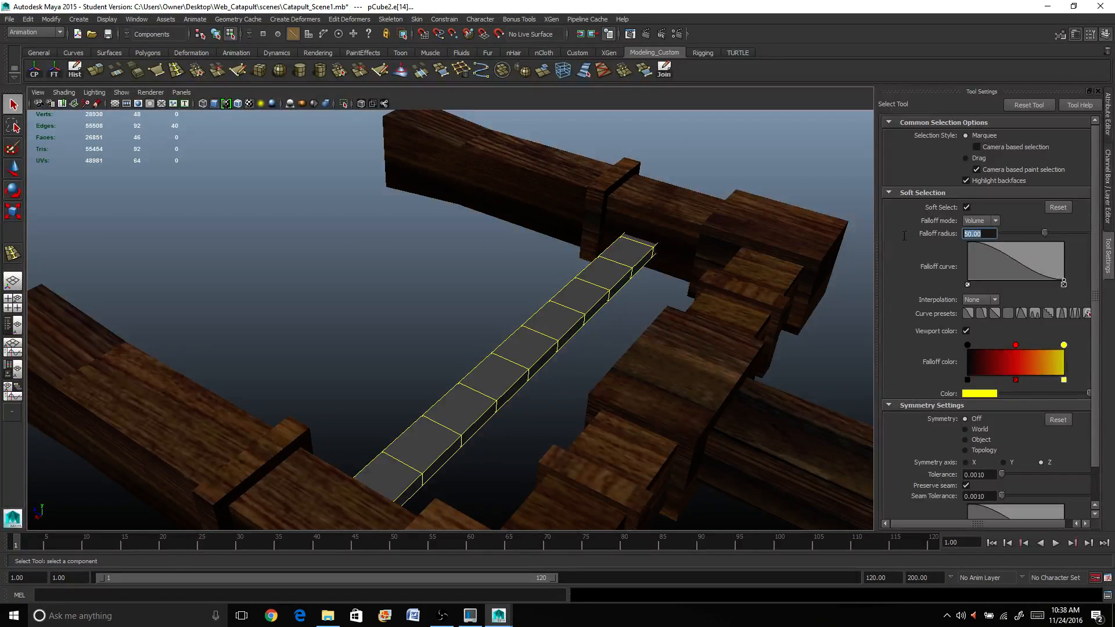
type("5")
key("Return")
Select the vertices at the middle of the strip and pull them down so it sags in a smooth curve
right_click(511, 340)
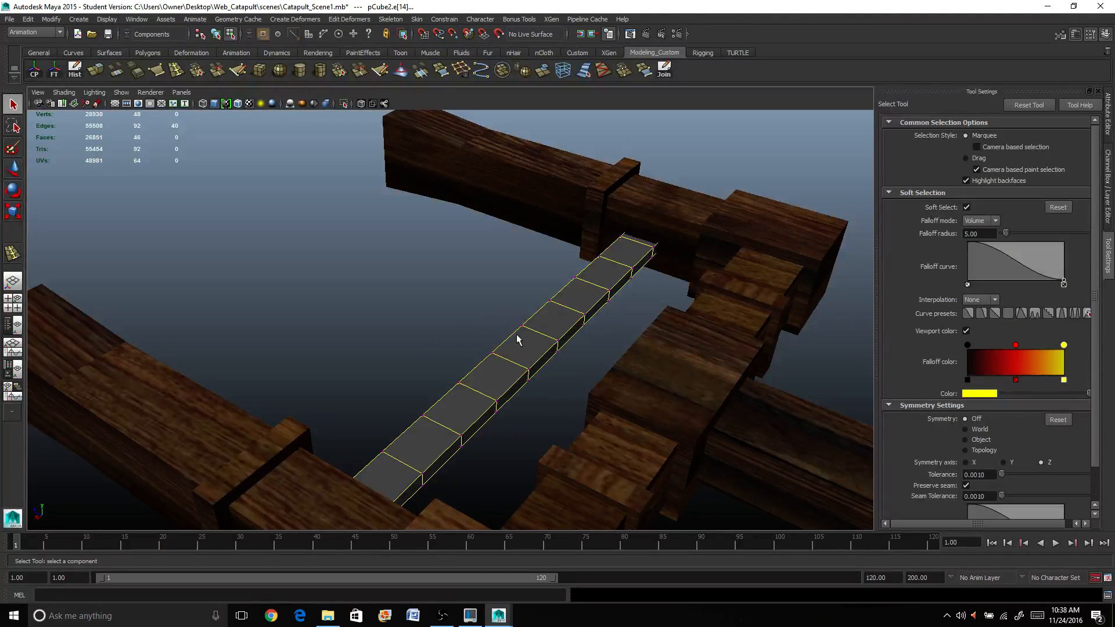
mouse_move(522, 337)
left_mouse_down("alt")
mouse_move(441, 349)
mouse_move(497, 430)
mouse_move(470, 403)
mouse_move(500, 420)
mouse_move(498, 353)
left_mouse_up("alt")
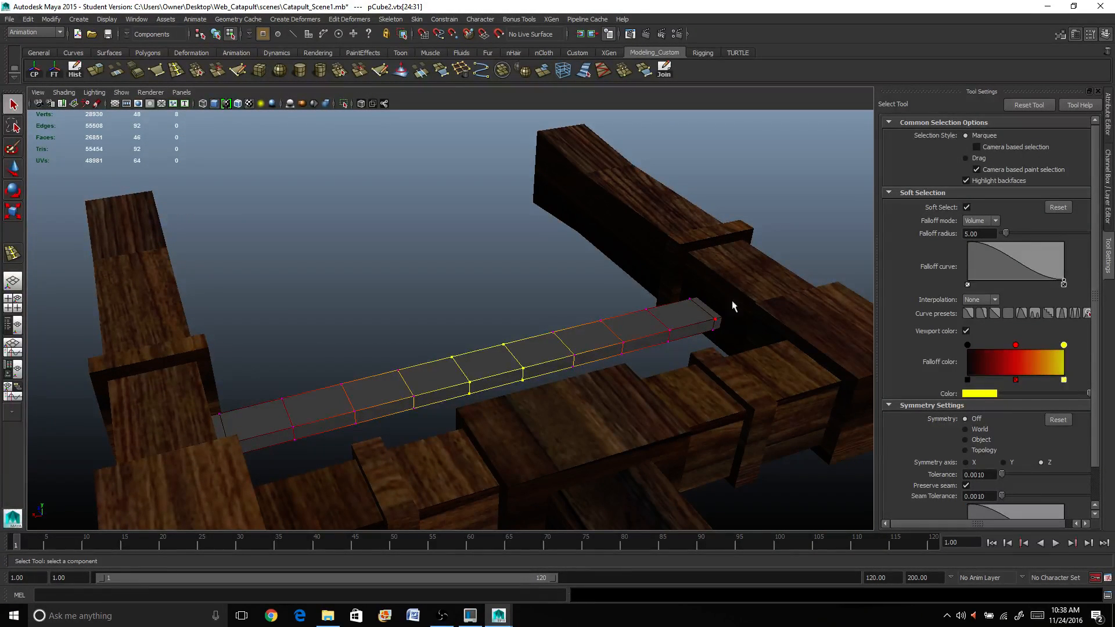
mouse_move(593, 415)
left_mouse_down("alt")
mouse_move(639, 403)
mouse_move(586, 418)
left_mouse_up("alt")
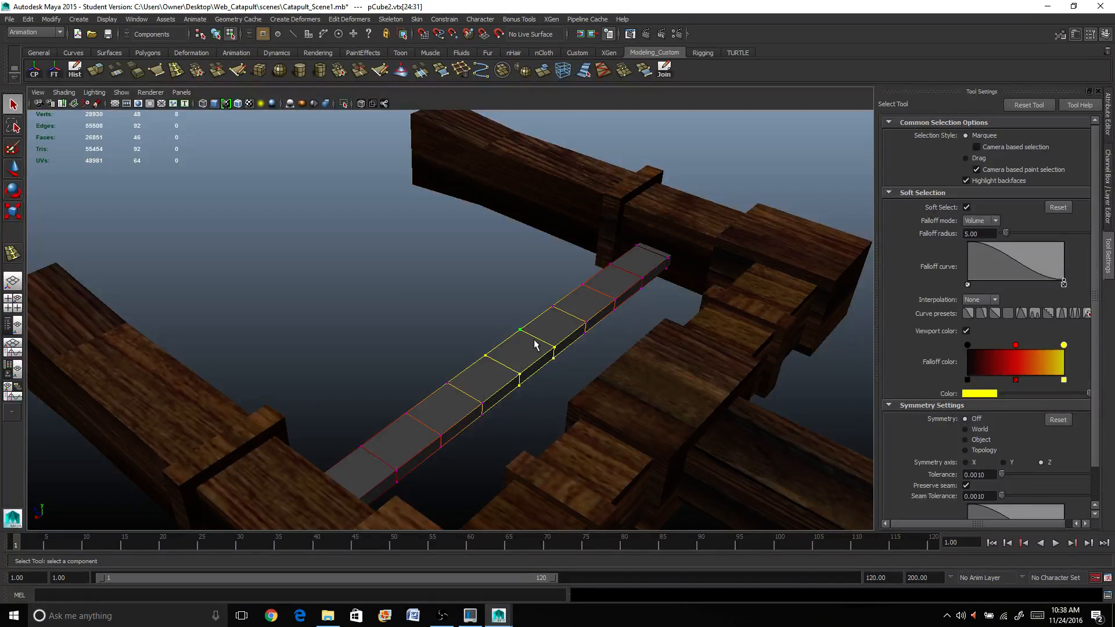
key("w")
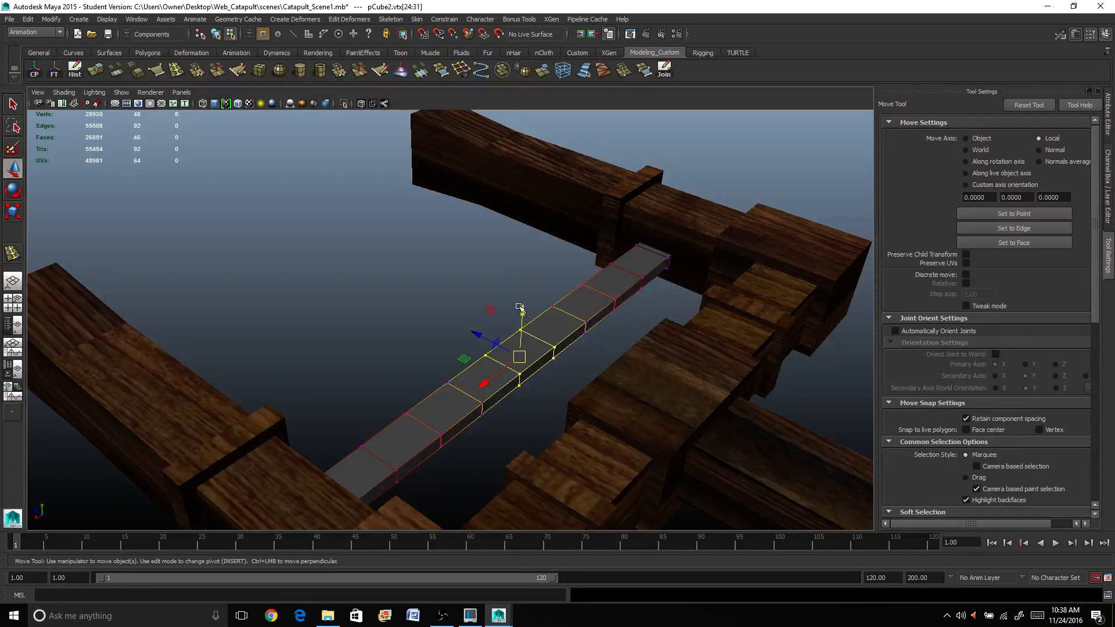
left_click_drag(520, 308, 702, 367)
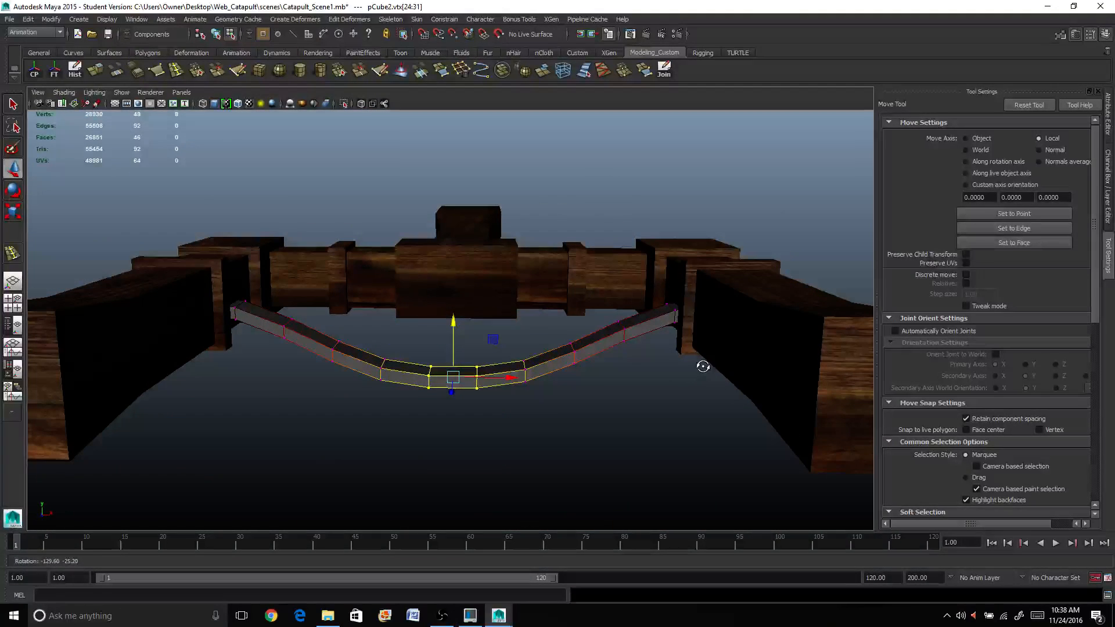
Return to object mode and move the whole curved strip down so its ends sit beneath the prongs
right_click(626, 336)
left_click(674, 321)
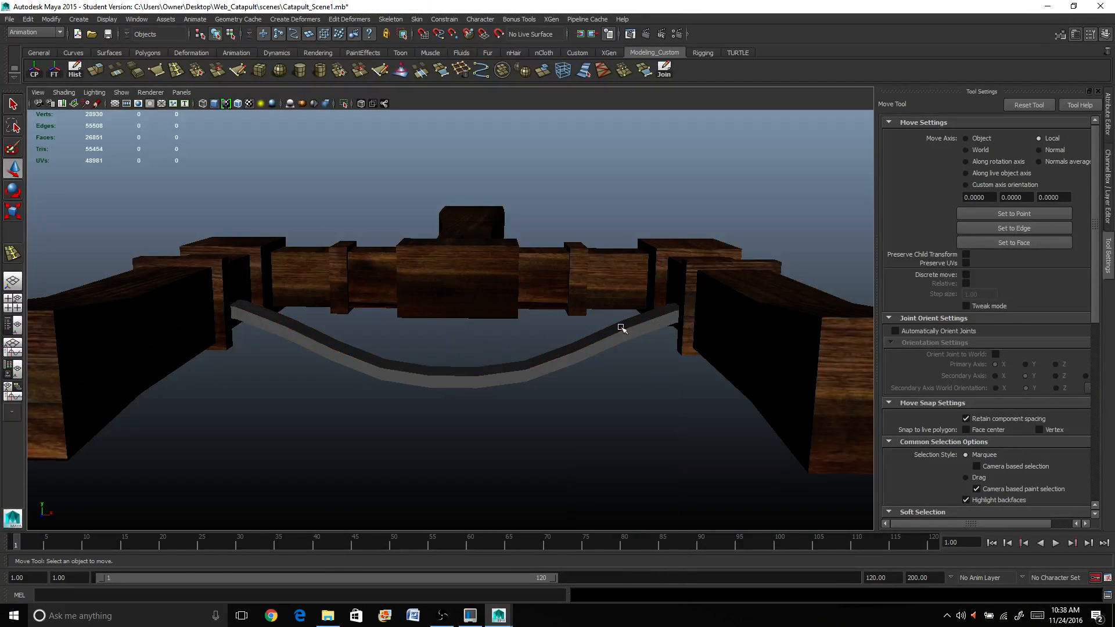
left_click(622, 326)
left_click_drag(453, 251, 468, 316)
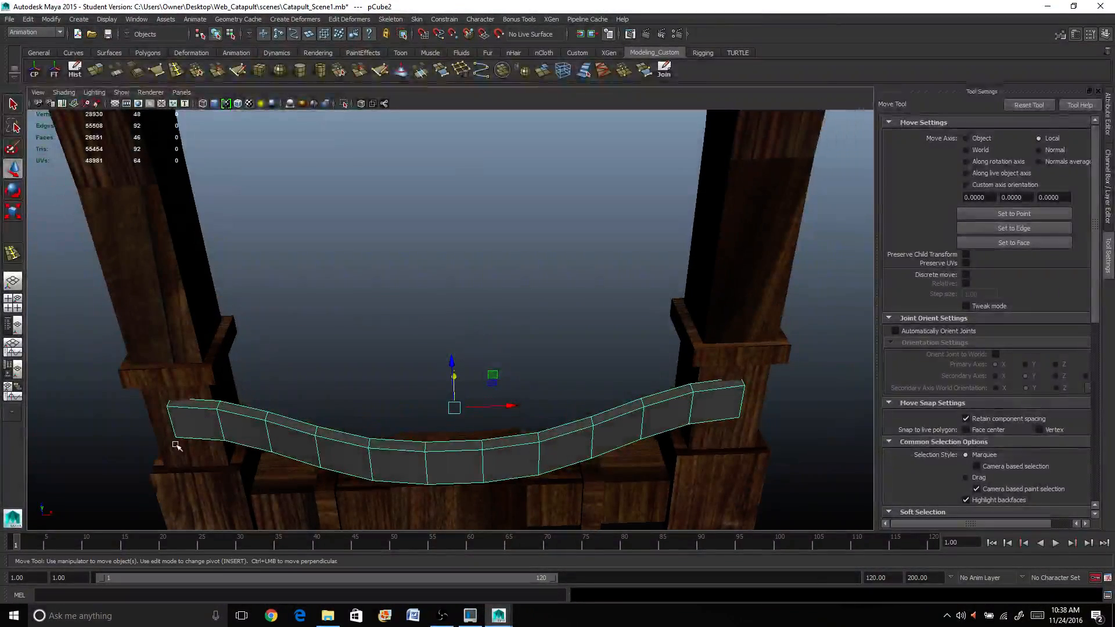
Select the face at one end of the curved strip, turn off soft selection and close the tool settings
left_click_drag(388, 441, 262, 338, "alt")
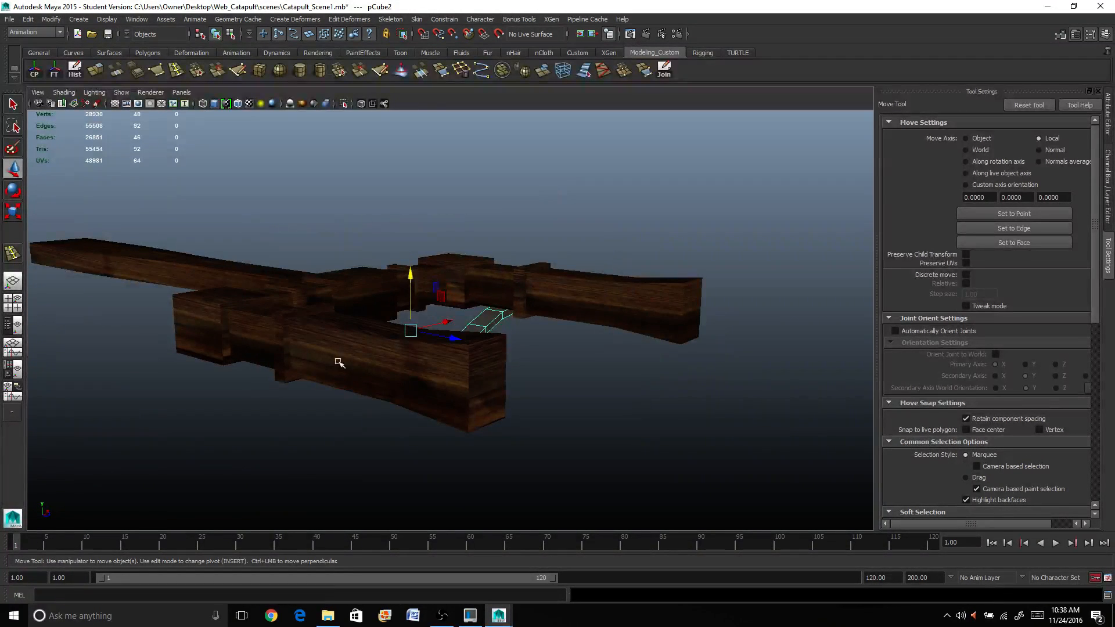
left_click_drag(338, 363, 390, 321, "alt")
scroll(378, 313, "up", 3)
middle_click_drag(377, 313, 476, 426, "alt")
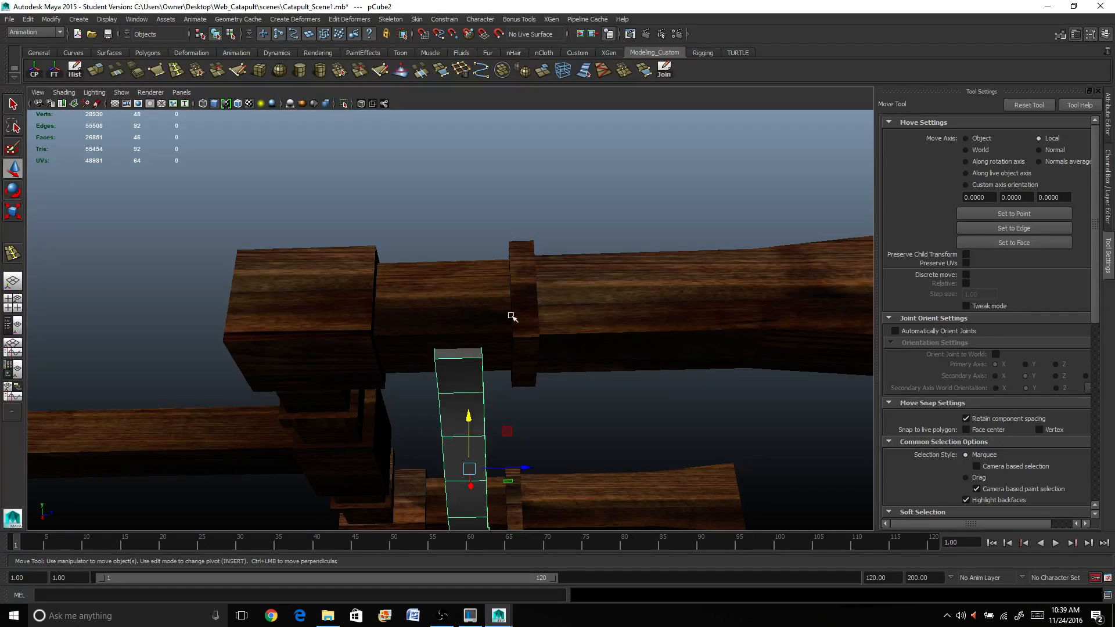
left_click_drag(511, 316, 424, 382, "alt")
right_click_drag(388, 397, 391, 406)
left_click(392, 407)
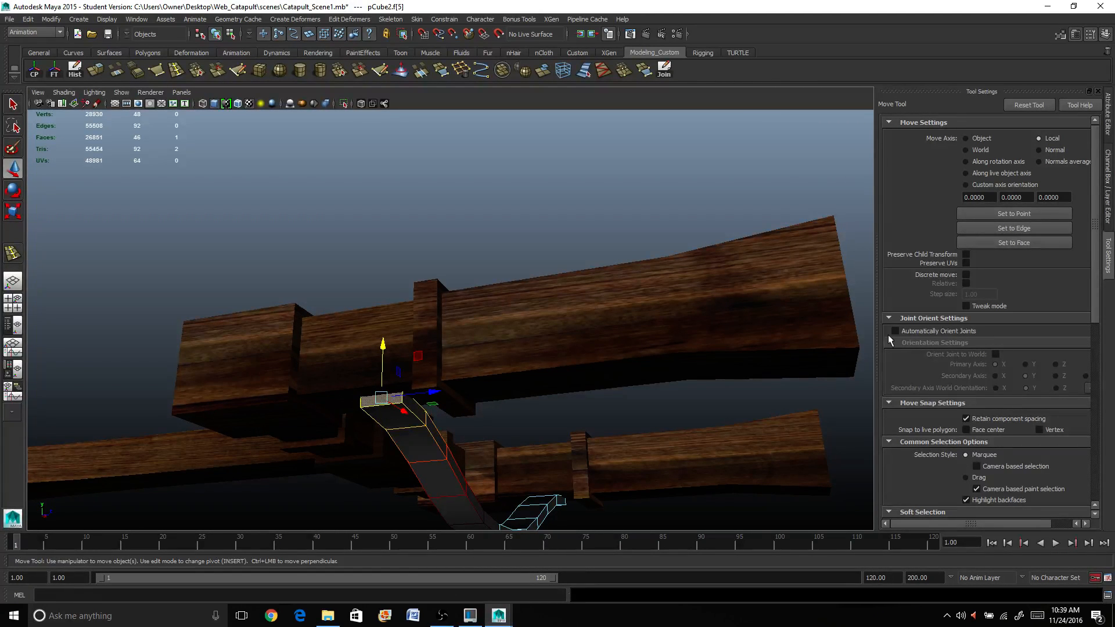
scroll(1018, 313, "down", 8)
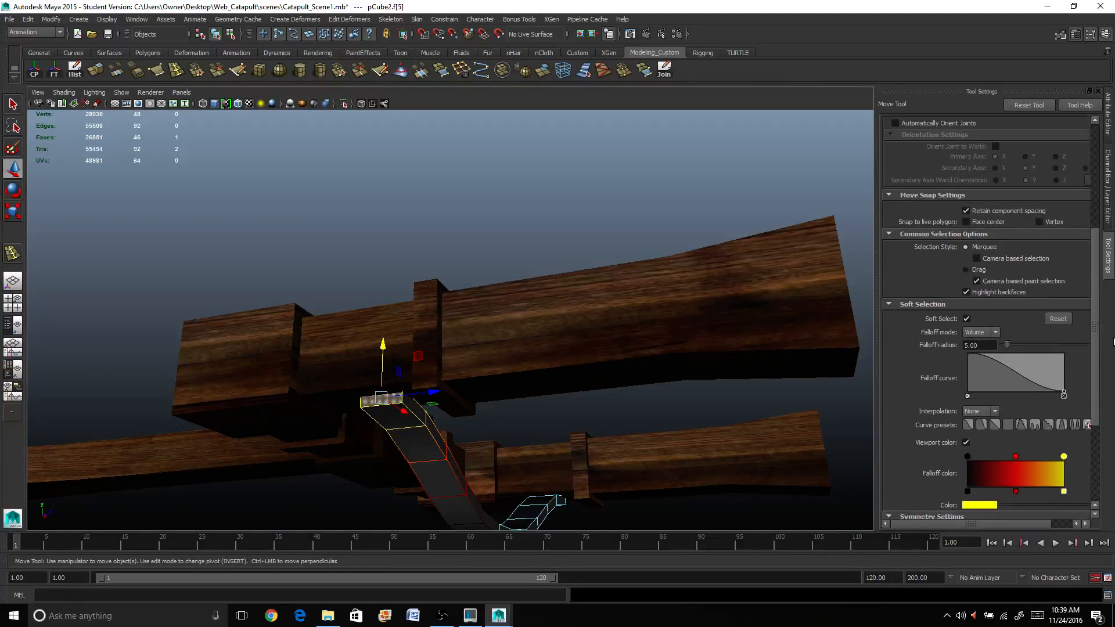
left_click(967, 314)
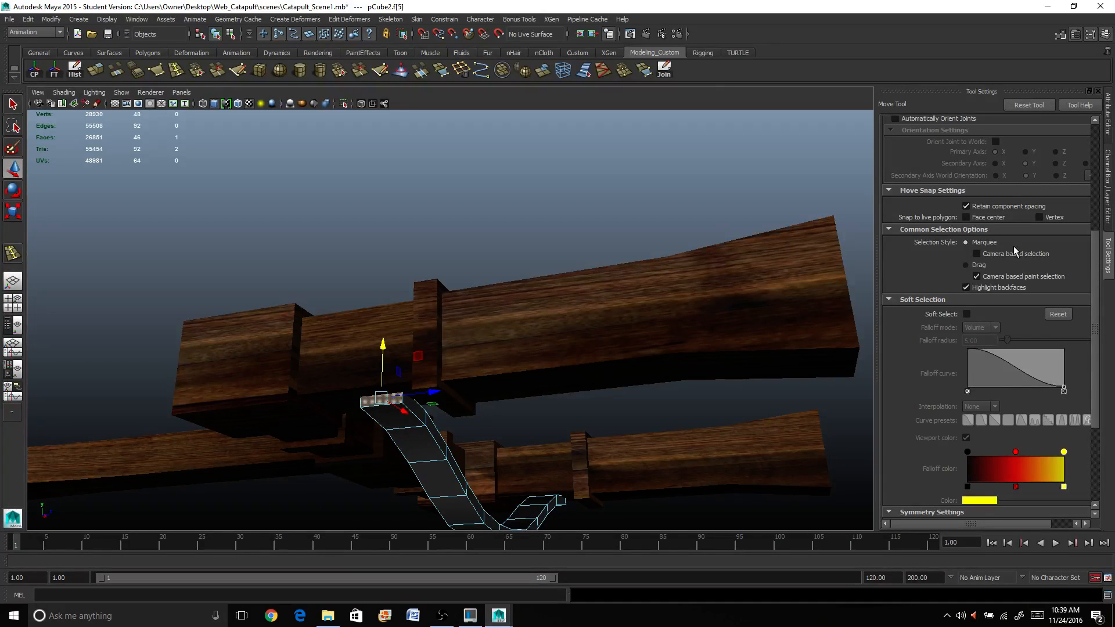
left_click(1098, 91)
Add the strip's opposite end face to the selection and extrude both ends outward by about 0.45
left_click_drag(684, 398, 577, 406, "alt")
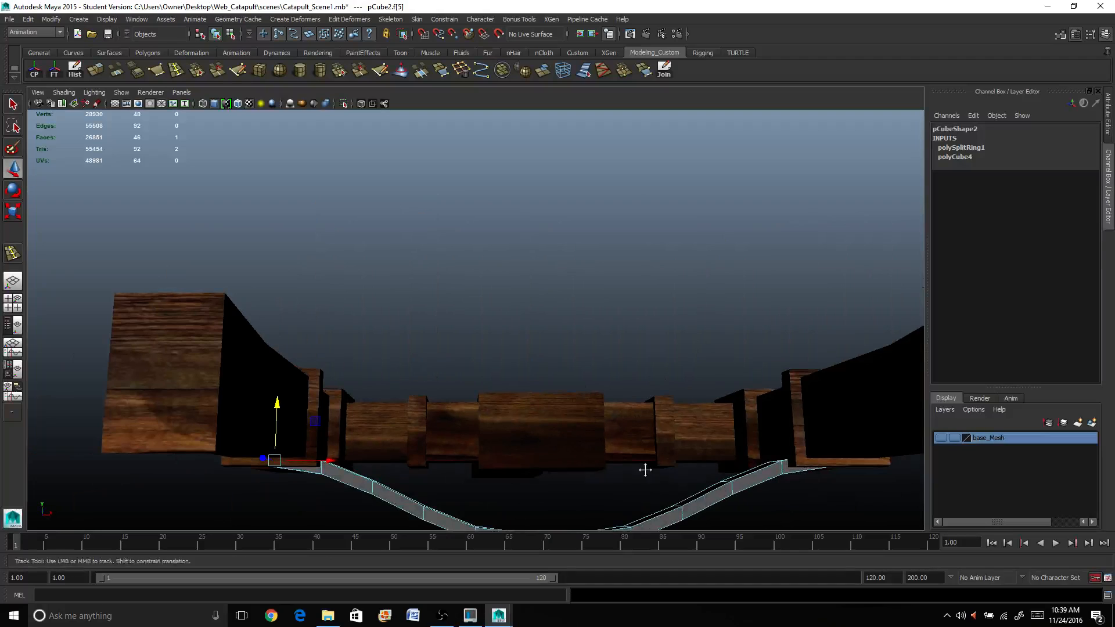
left_click_drag(646, 470, 704, 424, "alt")
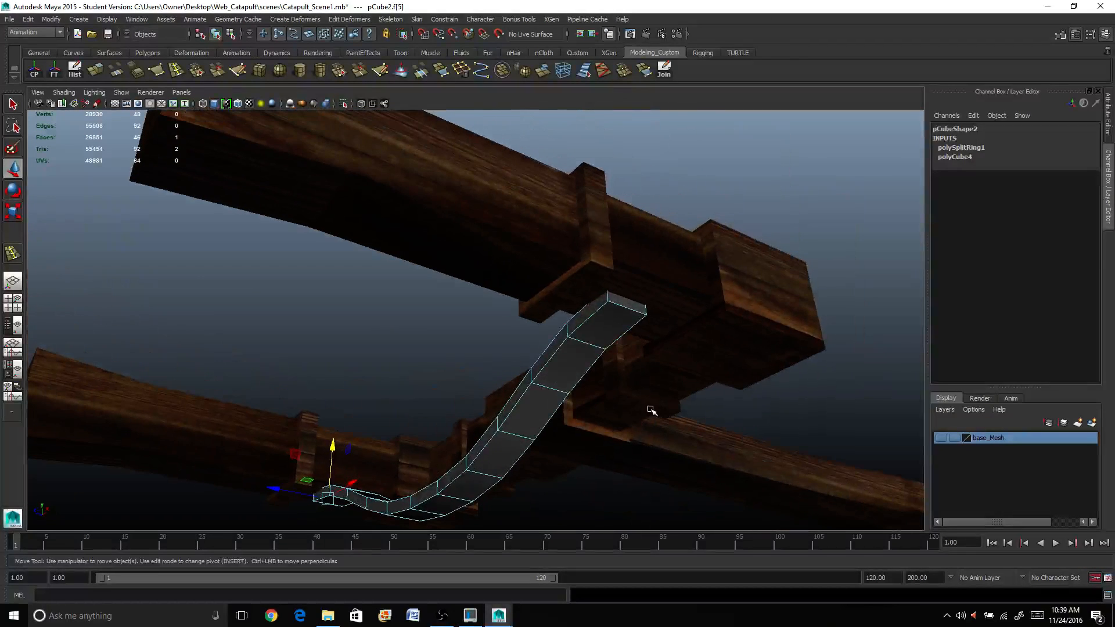
left_click(638, 306, "shift")
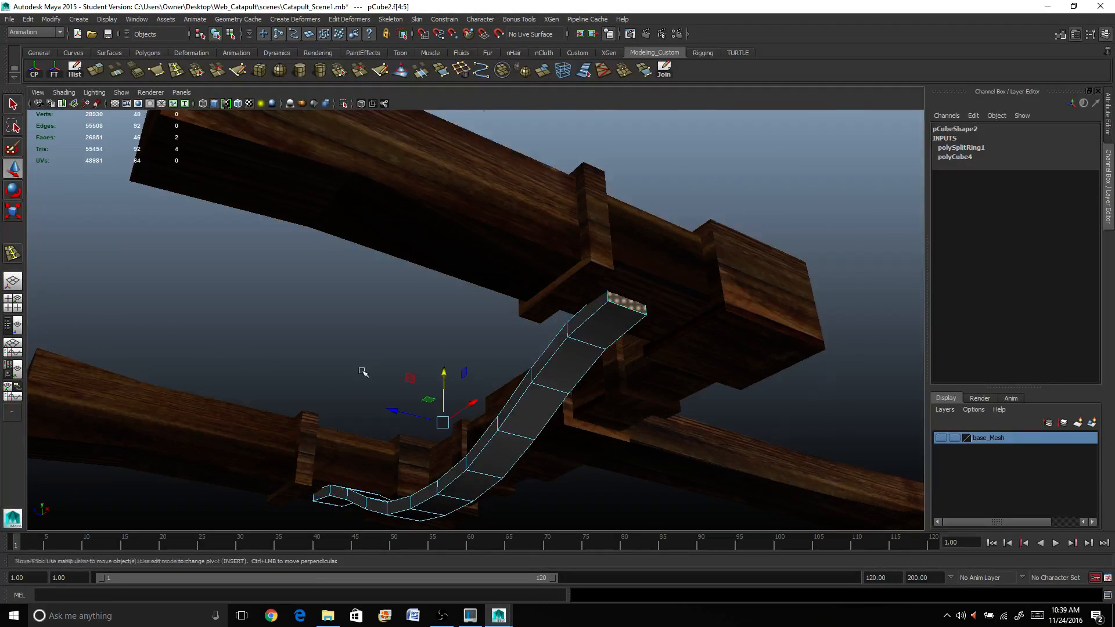
left_click_drag(364, 373, 413, 375, "alt")
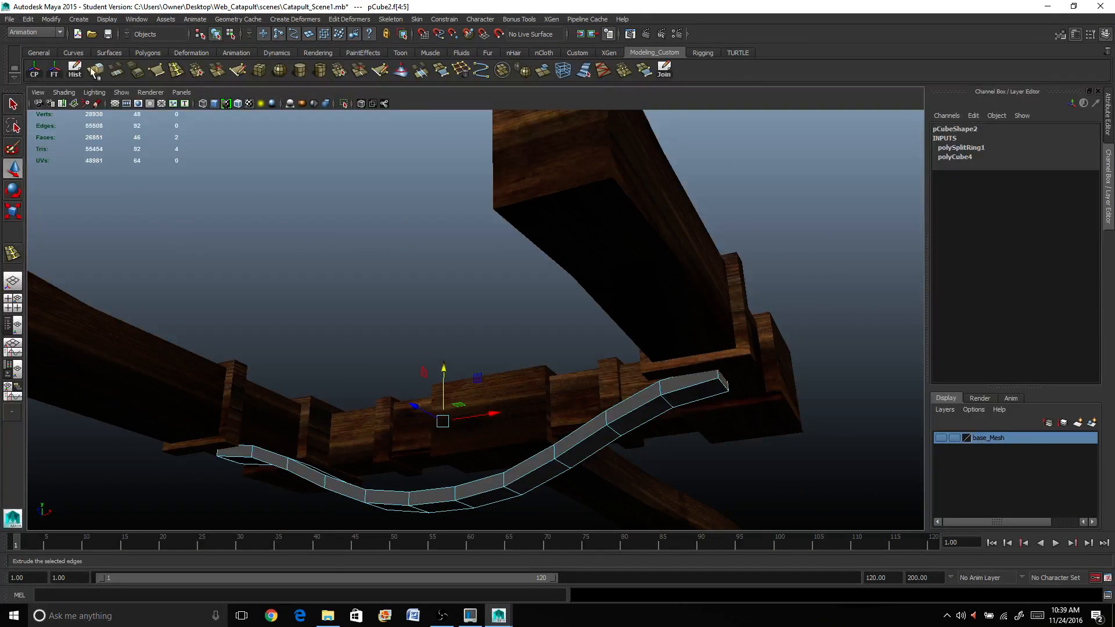
key("ctrl+e")
left_click_drag(737, 401, 581, 316, "alt")
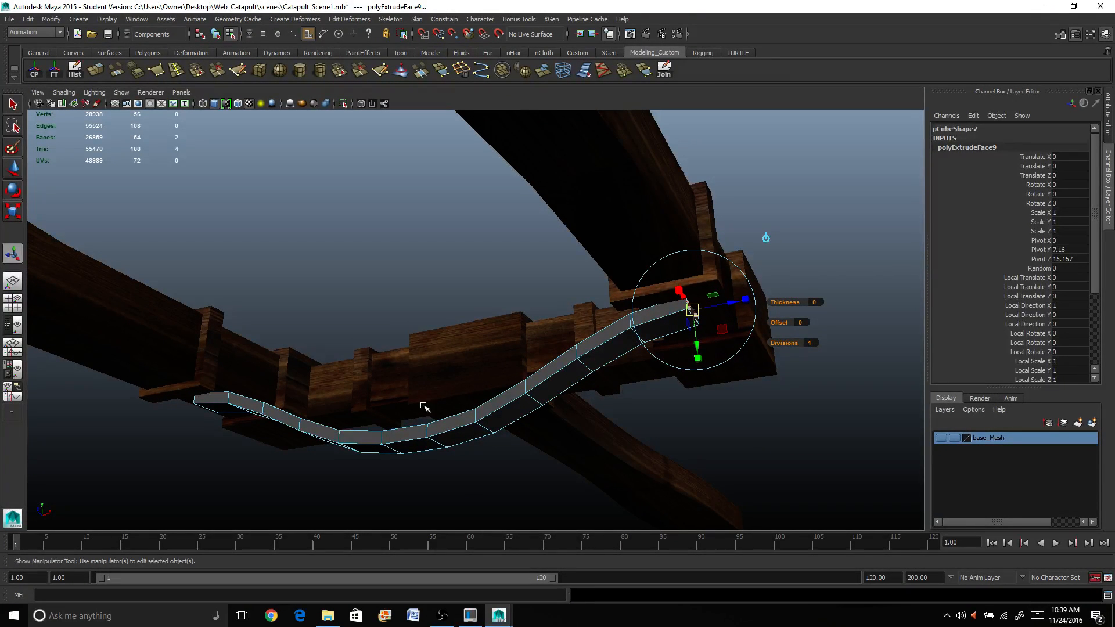
left_click_drag(702, 349, 702, 349, "alt")
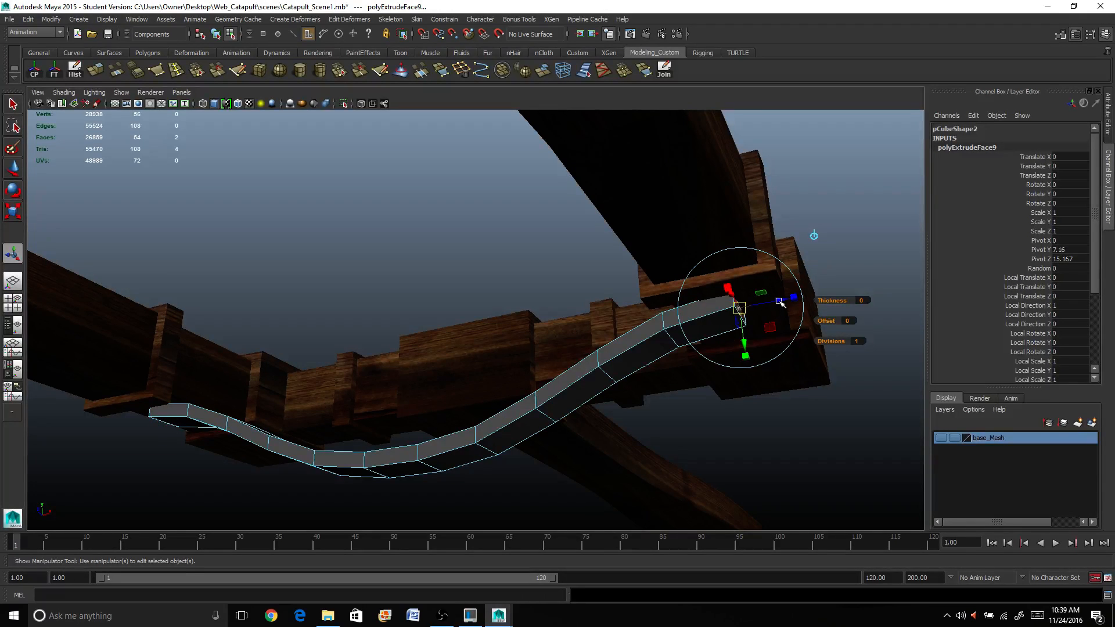
left_click_drag(779, 302, 814, 297)
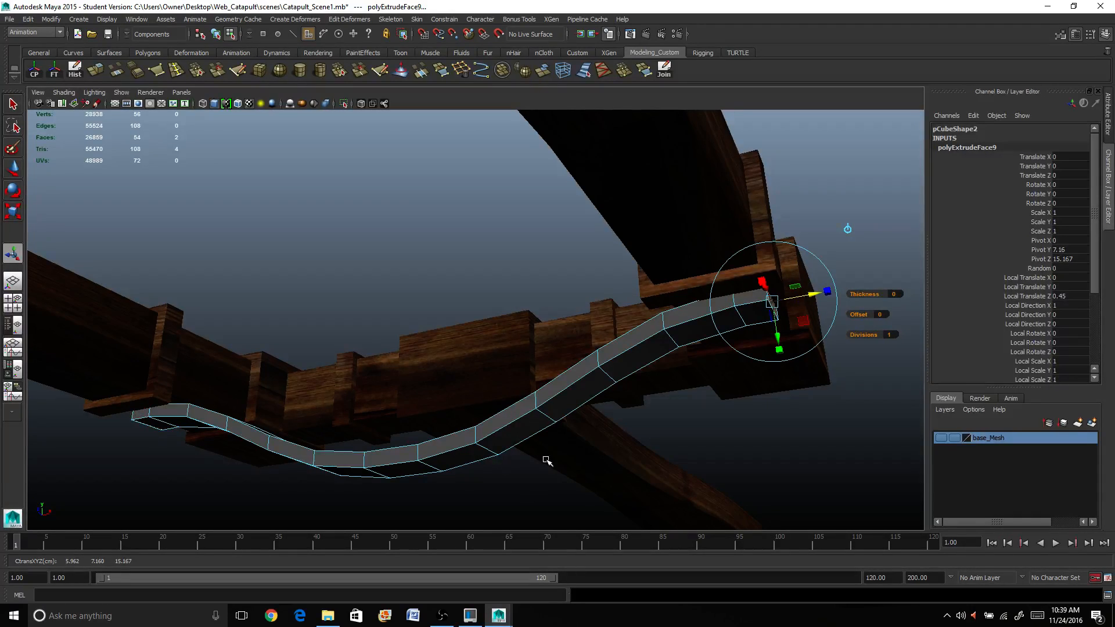
left_click_drag(605, 412, 597, 373, "alt")
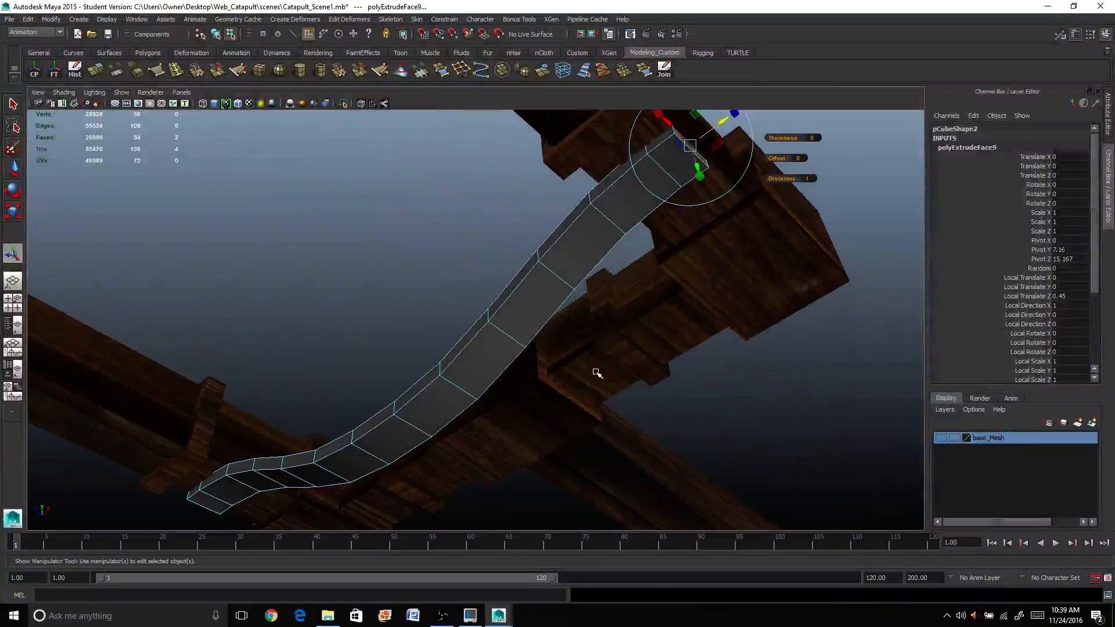
scroll(624, 235, "up", 3)
middle_click_drag(625, 234, 498, 416, "alt")
left_click_drag(522, 389, 525, 352, "alt")
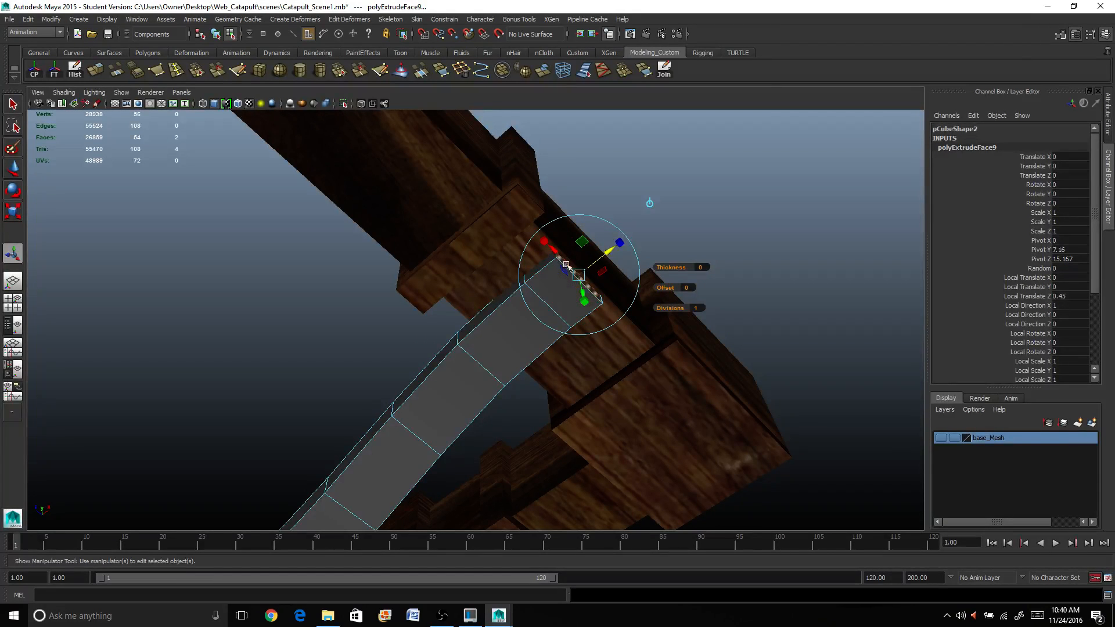
Extrude both end faces of the strip outward once more by about 0.27
key("ctrl+e")
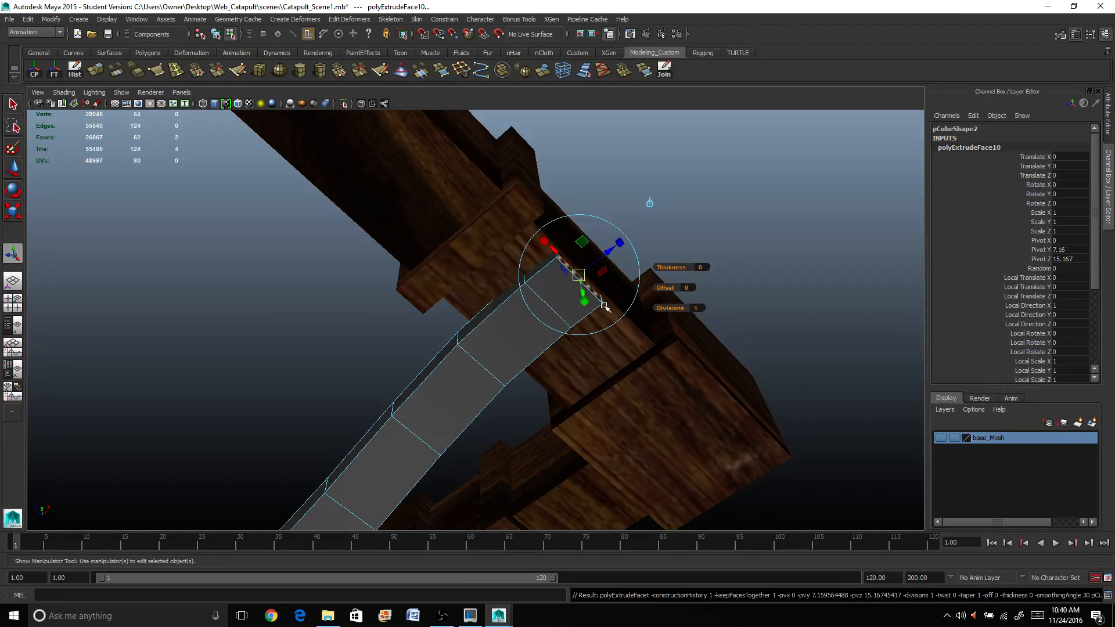
left_click_drag(610, 254, 580, 336)
middle_click_drag(580, 336, 649, 61, "alt")
left_click_drag(572, 189, 596, 270, "alt")
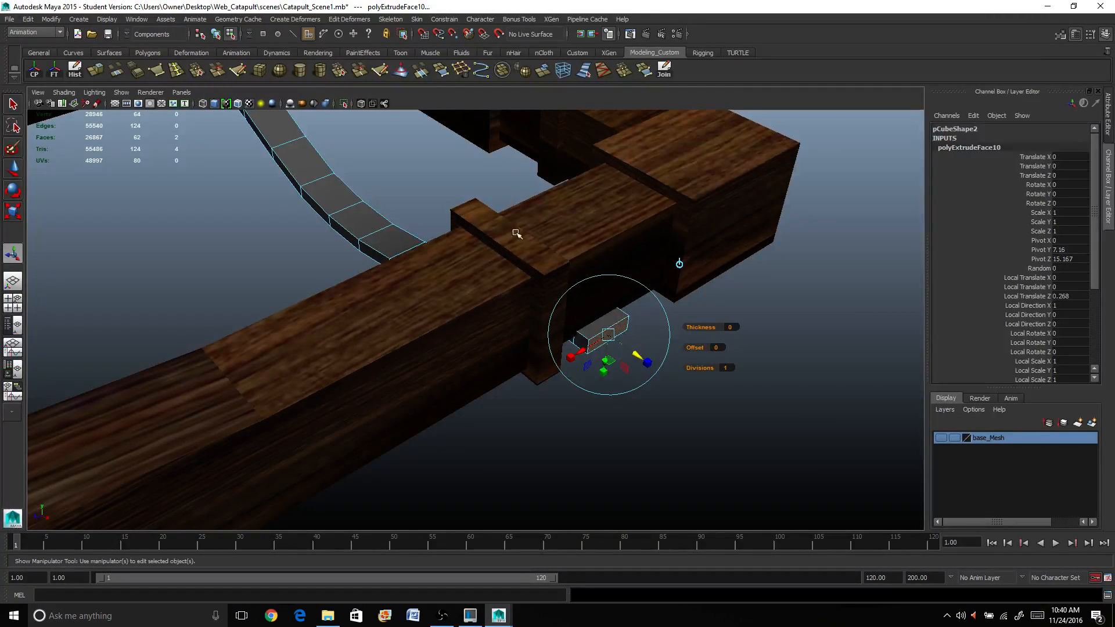
Select the upward-facing faces of both end tips, extrude them up to the prong tops and extrude again by about 0.23
scroll(647, 364, "up", 2)
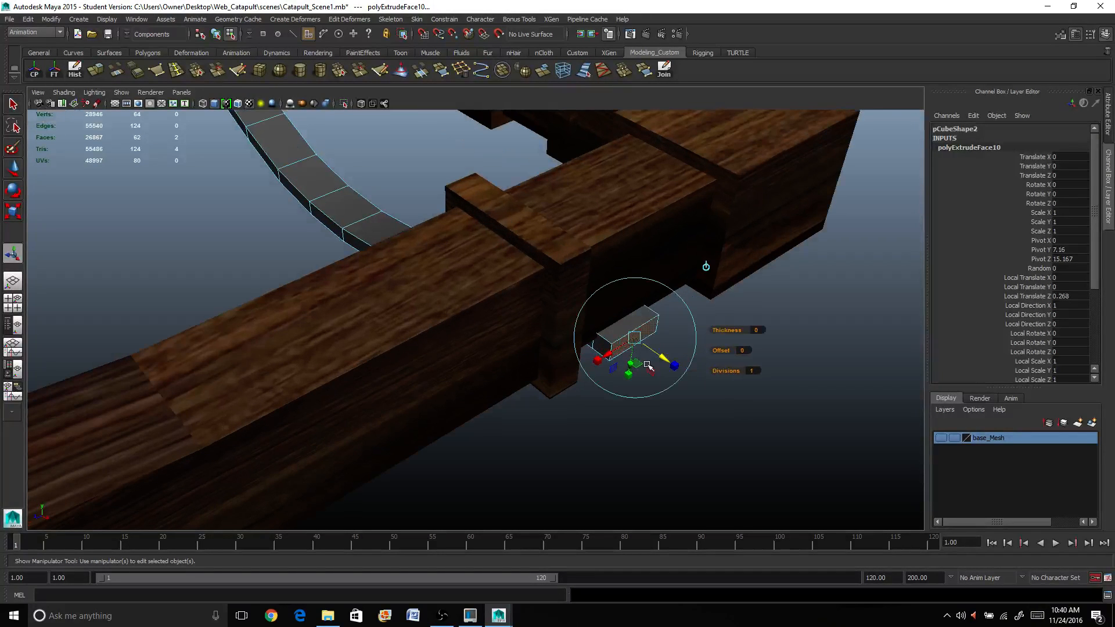
left_click(630, 328)
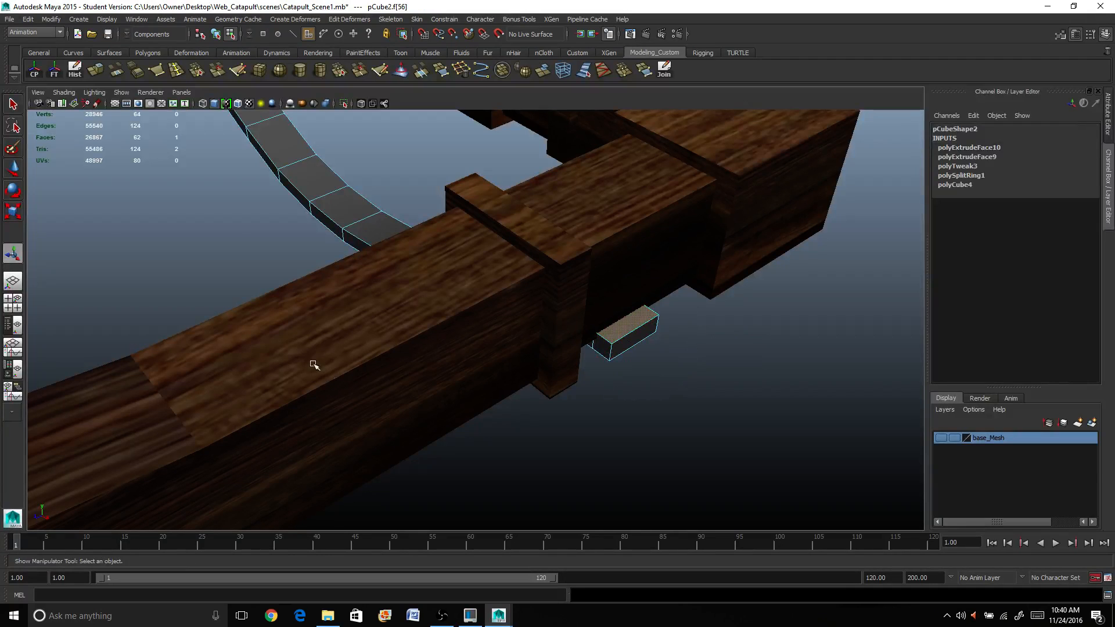
left_click_drag(314, 364, 784, 393, "alt")
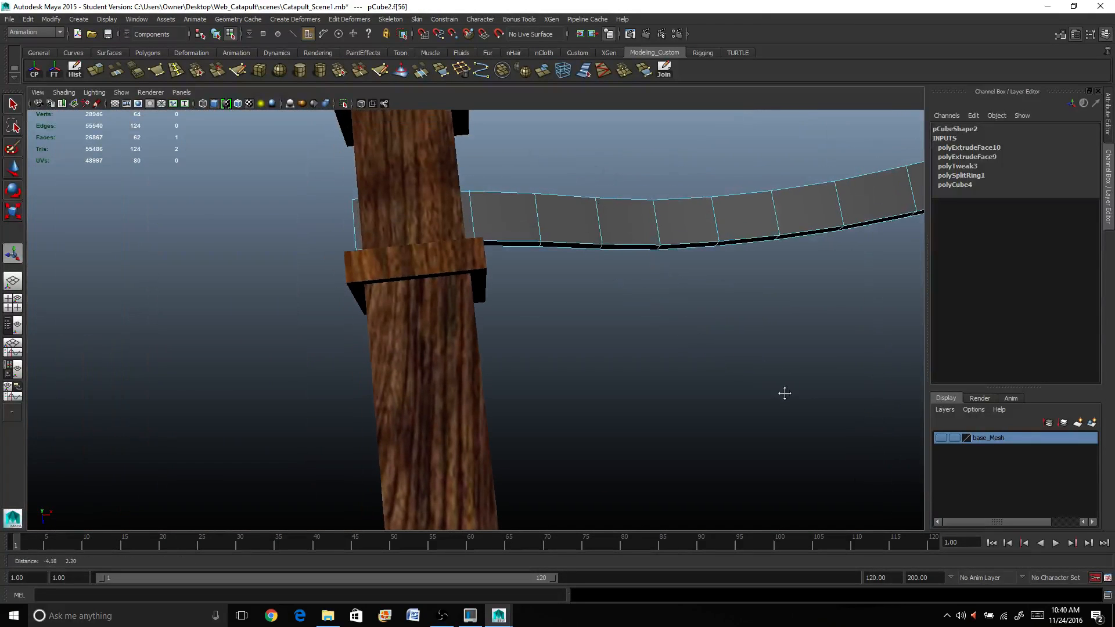
left_click(356, 230, "shift")
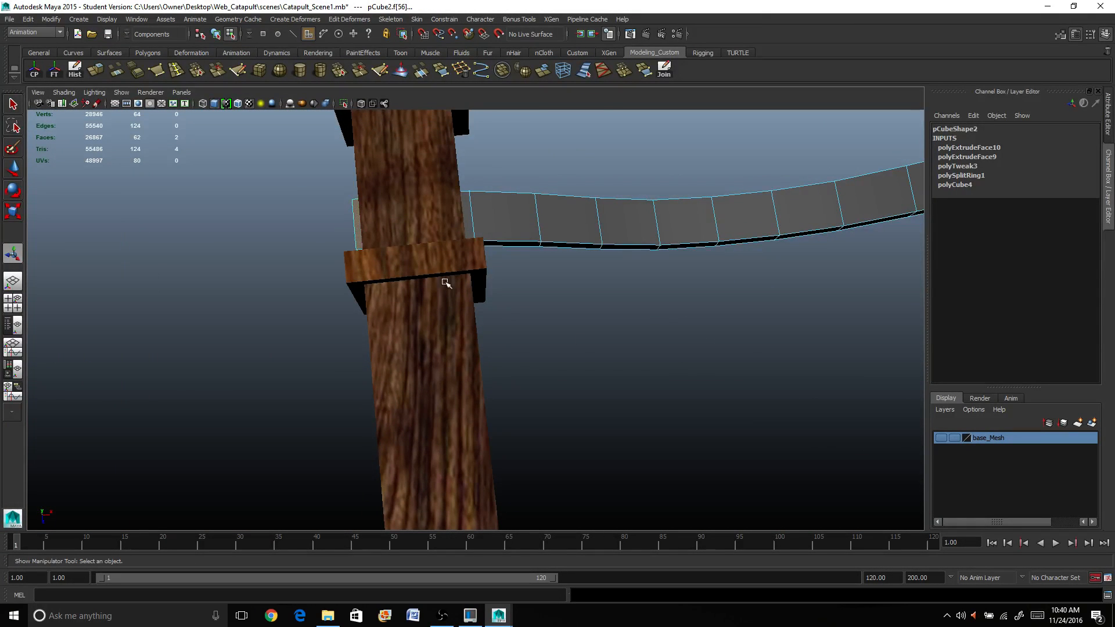
left_click_drag(446, 283, 646, 304, "alt")
key("ctrl+e")
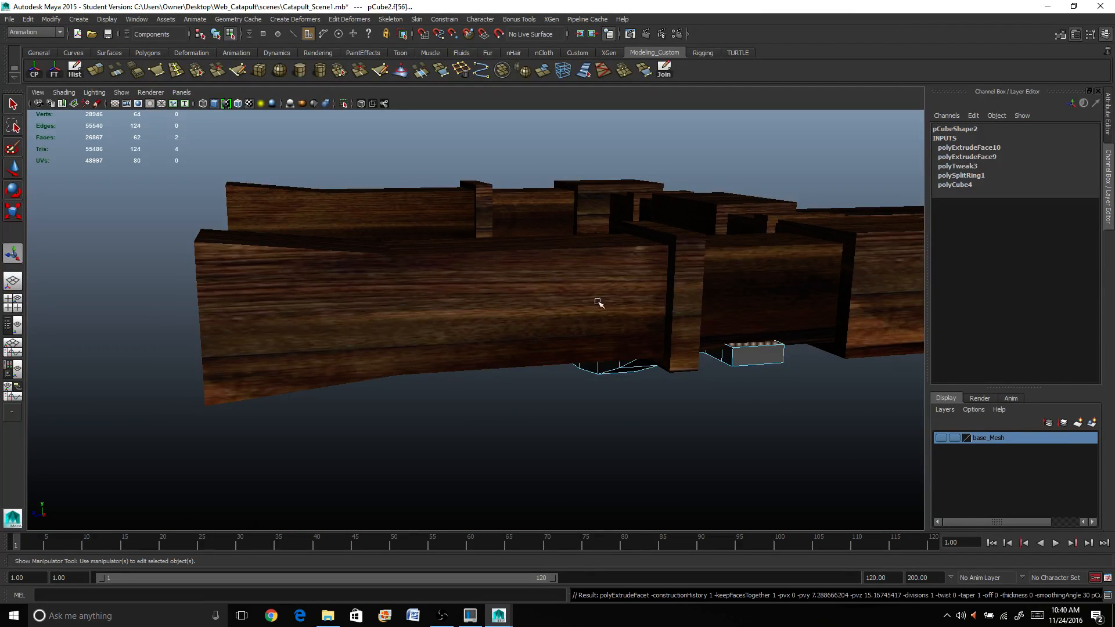
left_click_drag(760, 310, 761, 200)
key("ctrl+e")
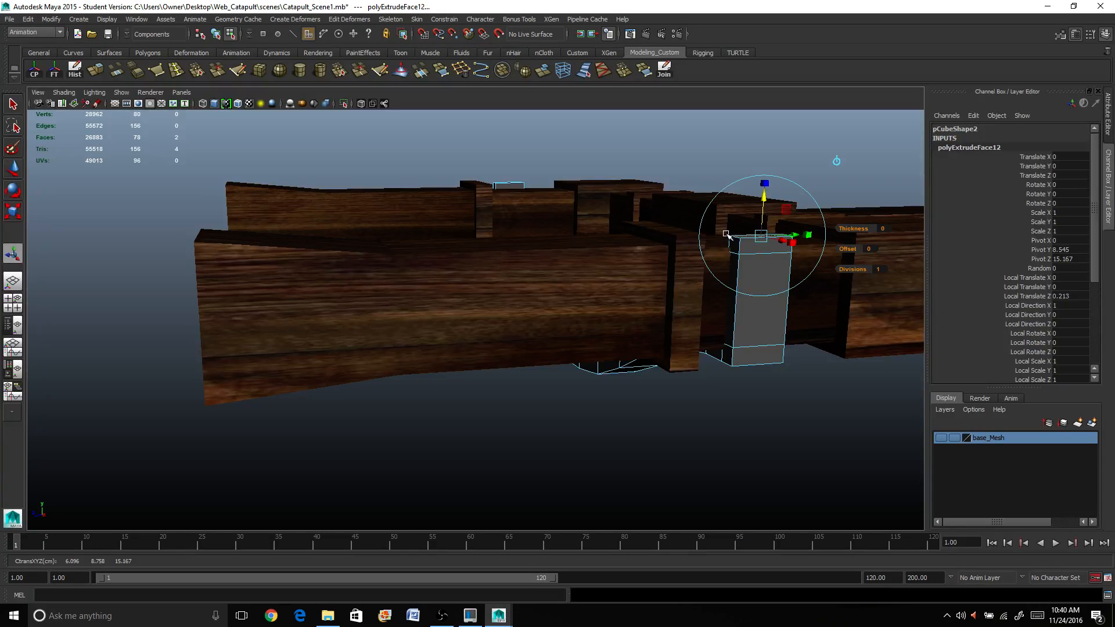
left_click_drag(726, 234, 749, 202, "alt")
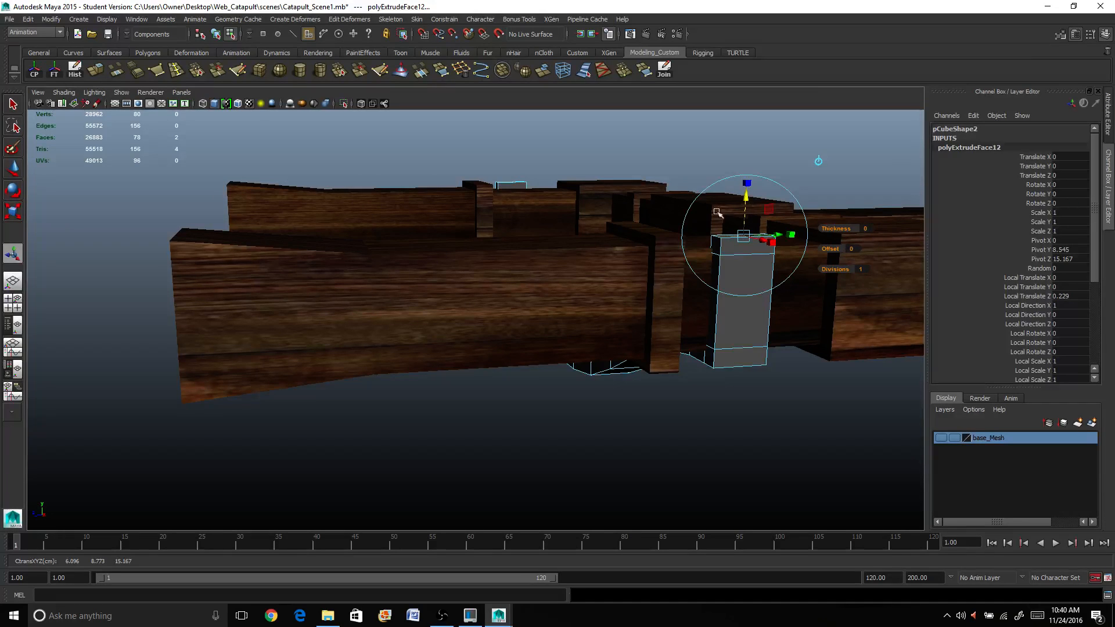
Select the inward-facing faces of both raised ends and extrude them inward across the prong tops, adding a short second extrusion
left_click(519, 186)
left_click_drag(497, 219, 679, 216, "alt")
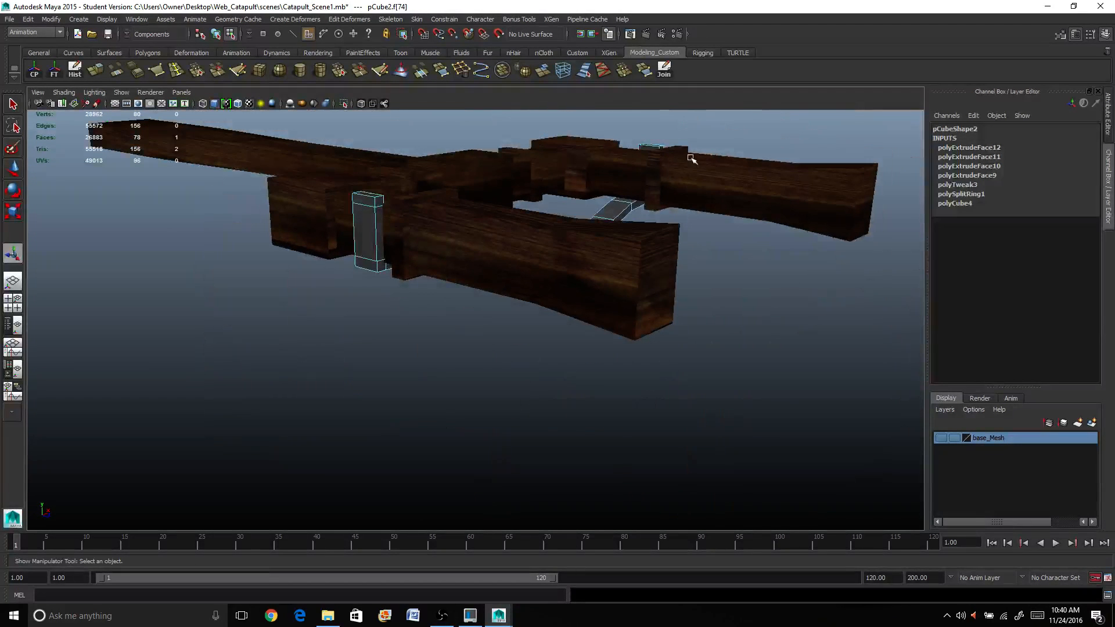
left_click(646, 149, "shift")
scroll(608, 202, "up", 3)
middle_click_drag(607, 202, 546, 340, "alt")
left_click(95, 70)
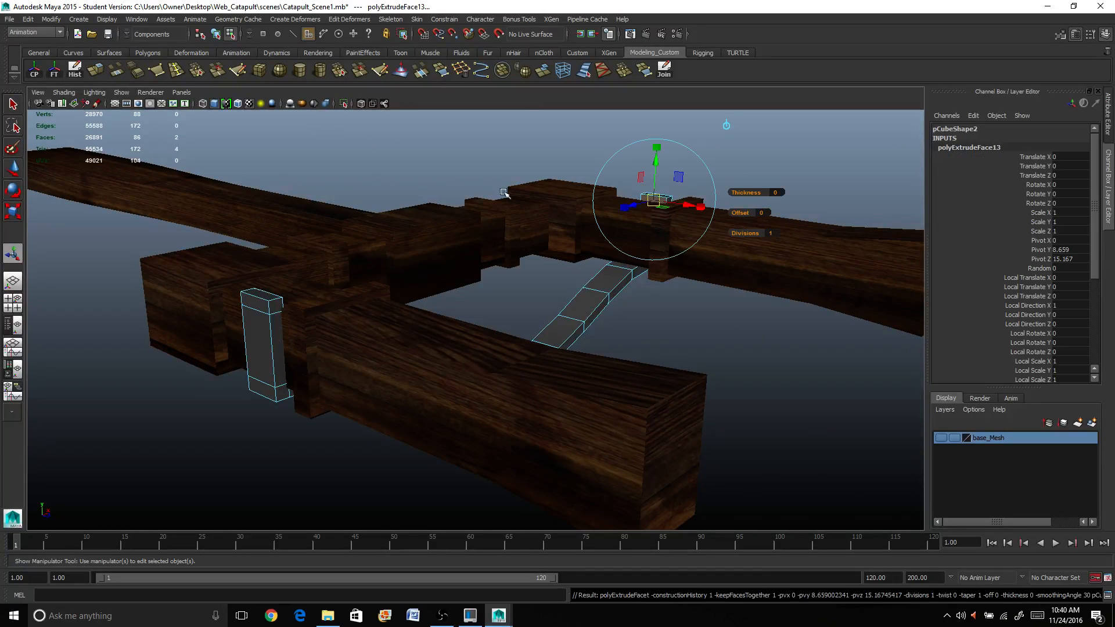
left_click_drag(640, 201, 468, 323)
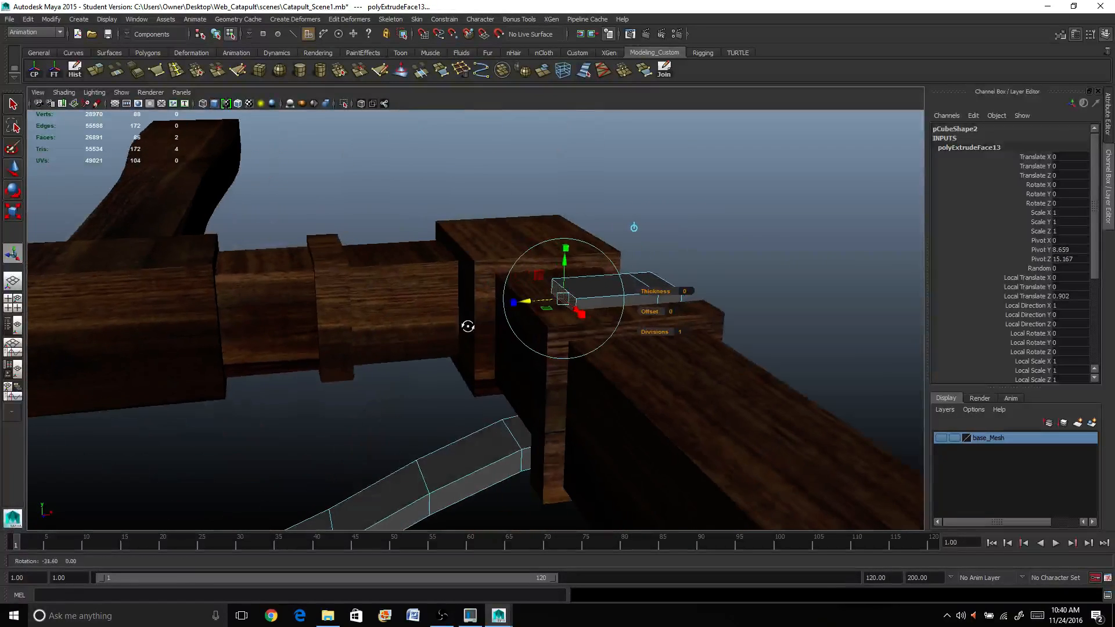
left_click_drag(532, 304, 510, 294)
key("ctrl+e")
Extrude the underside faces of both inner tips downward by about 0.25, return to object mode and reselect the strip
left_click(511, 288)
left_click_drag(397, 331, 157, 386, "alt")
left_click(224, 360, "shift")
left_click_drag(224, 360, 307, 437, "alt")
key("ctrl+e")
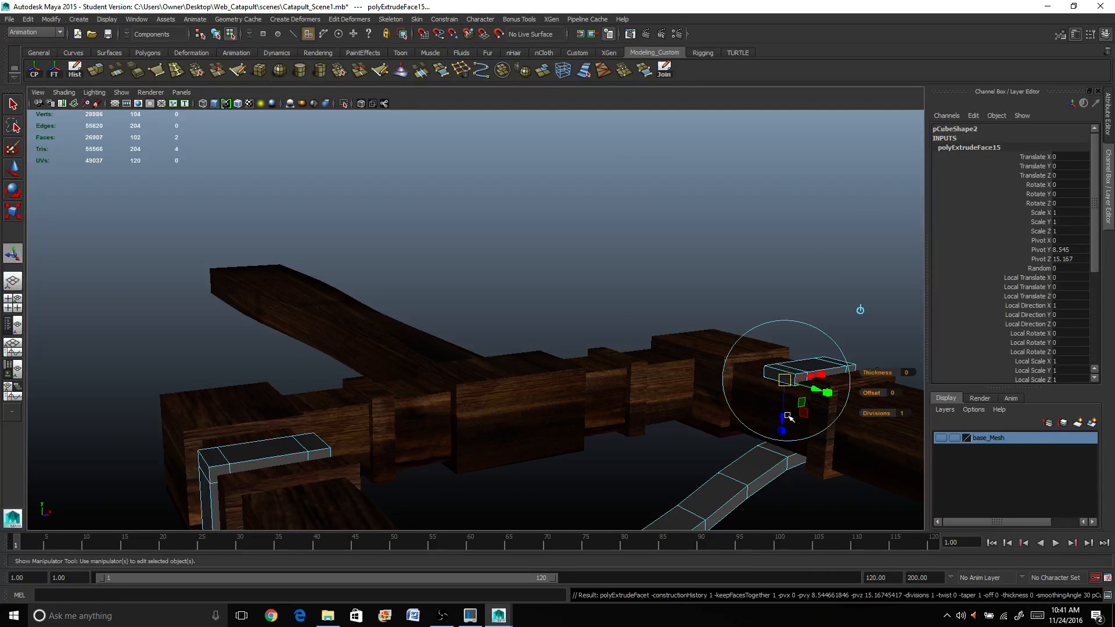
left_click_drag(784, 411, 779, 424)
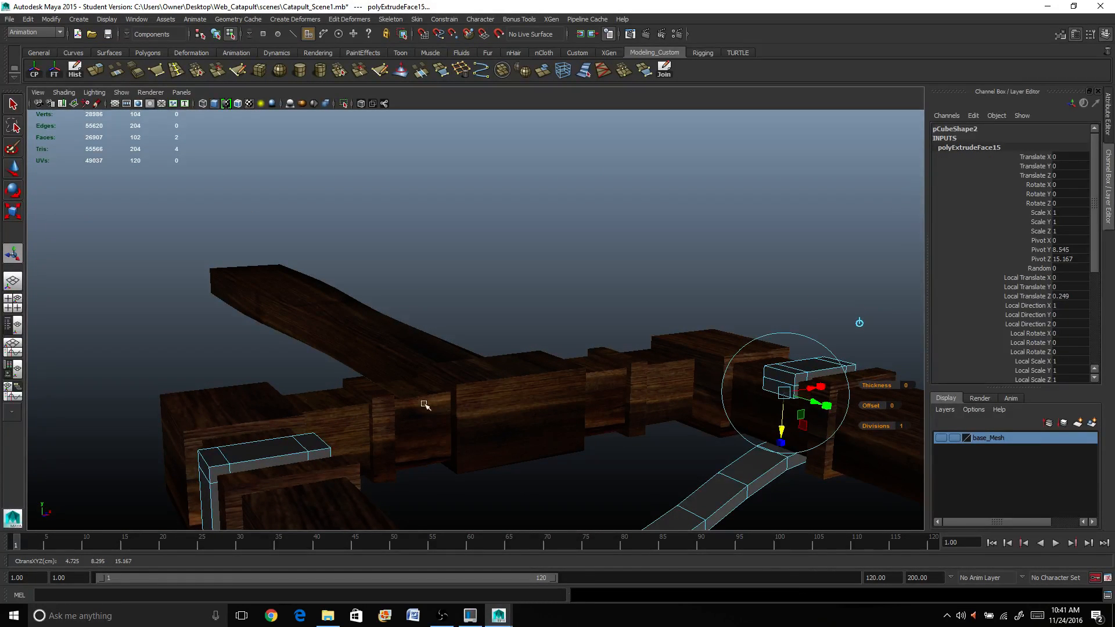
right_click_drag(247, 445, 291, 343)
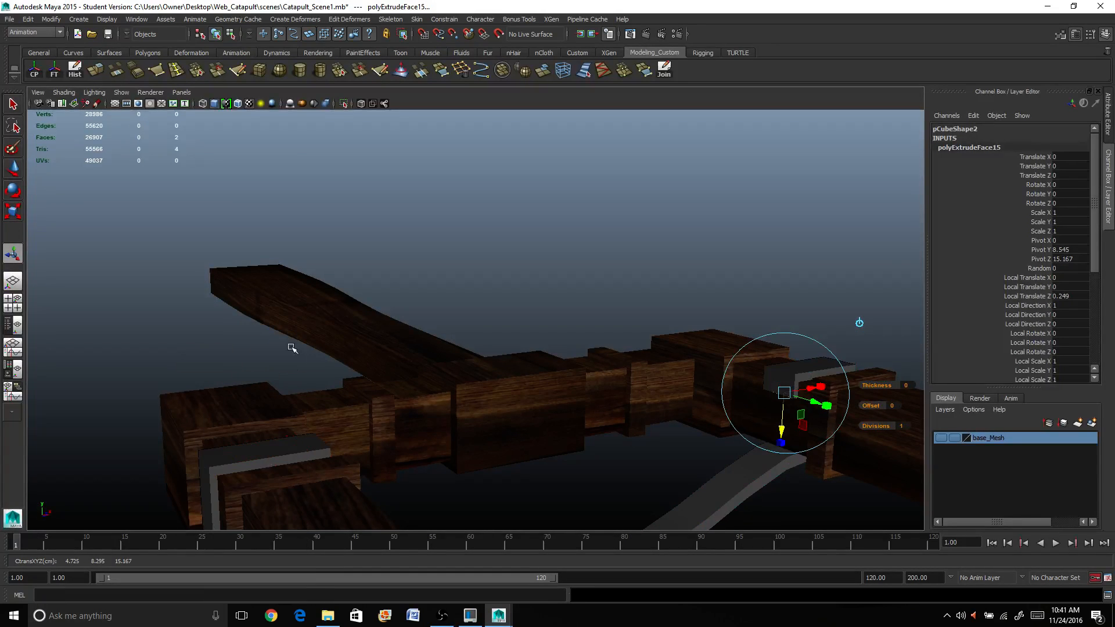
left_click(286, 448)
Move the outer top edge of the strip's wrap on one prong down and inward to soften its corner
left_click_drag(286, 449, 370, 473, "alt")
middle_click_drag(370, 473, 362, 381, "alt")
scroll(363, 382, "up", 5)
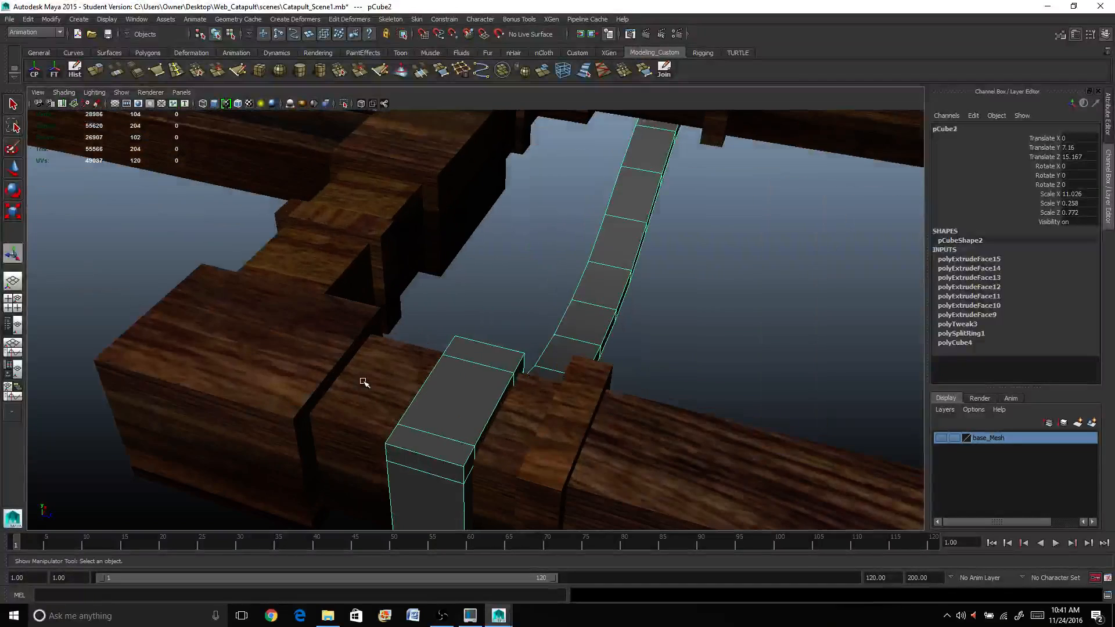
left_click_drag(385, 384, 413, 345, "alt")
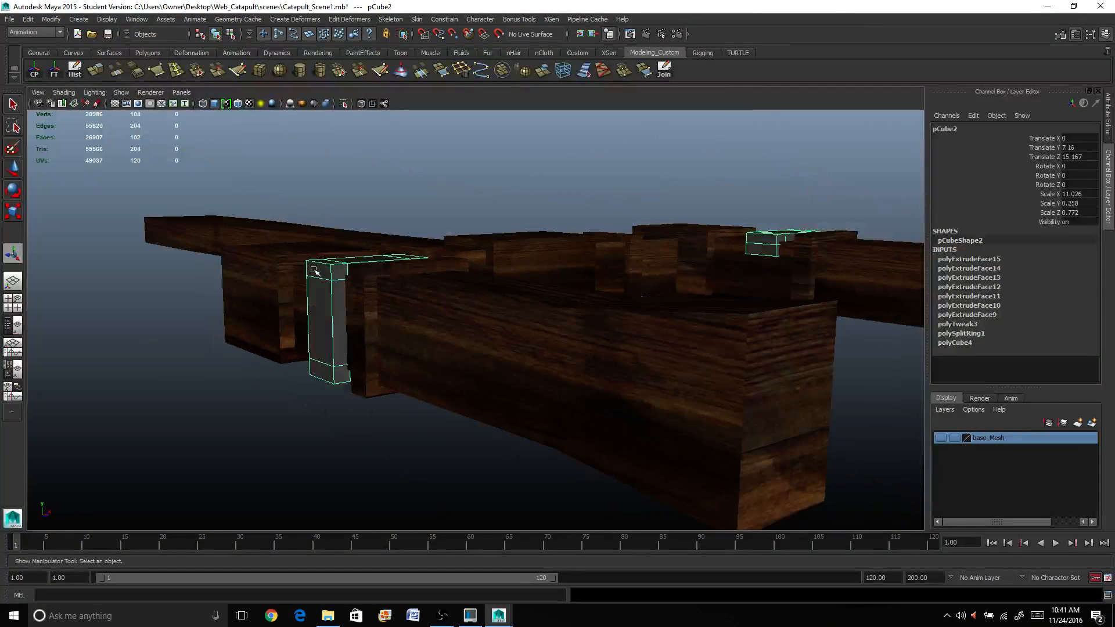
left_click_drag(334, 269, 393, 297, "alt")
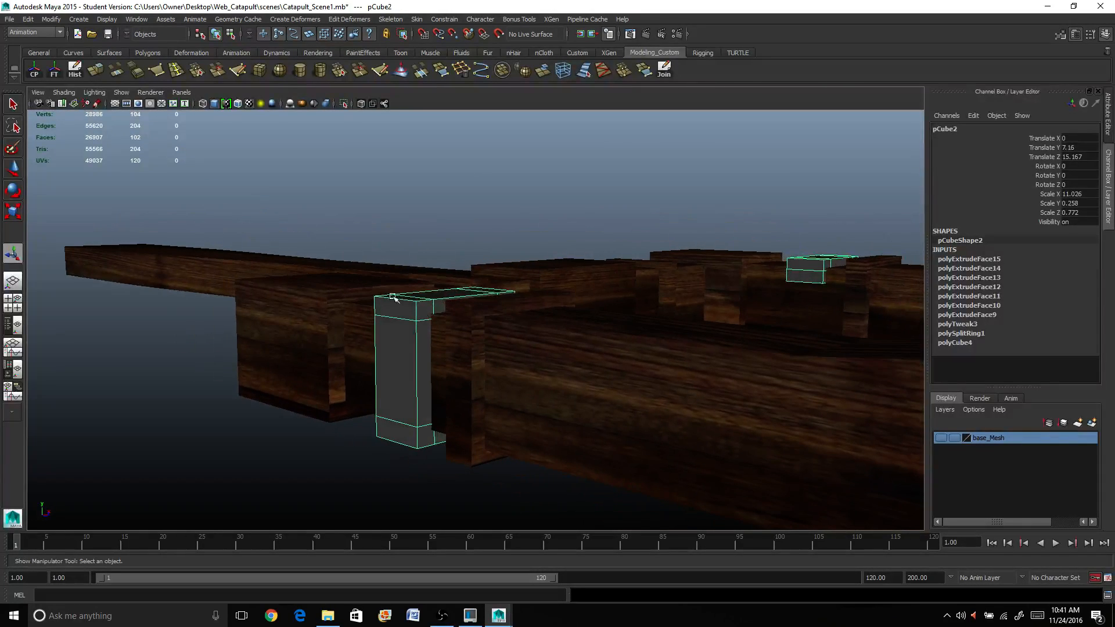
right_click_drag(398, 304, 401, 284)
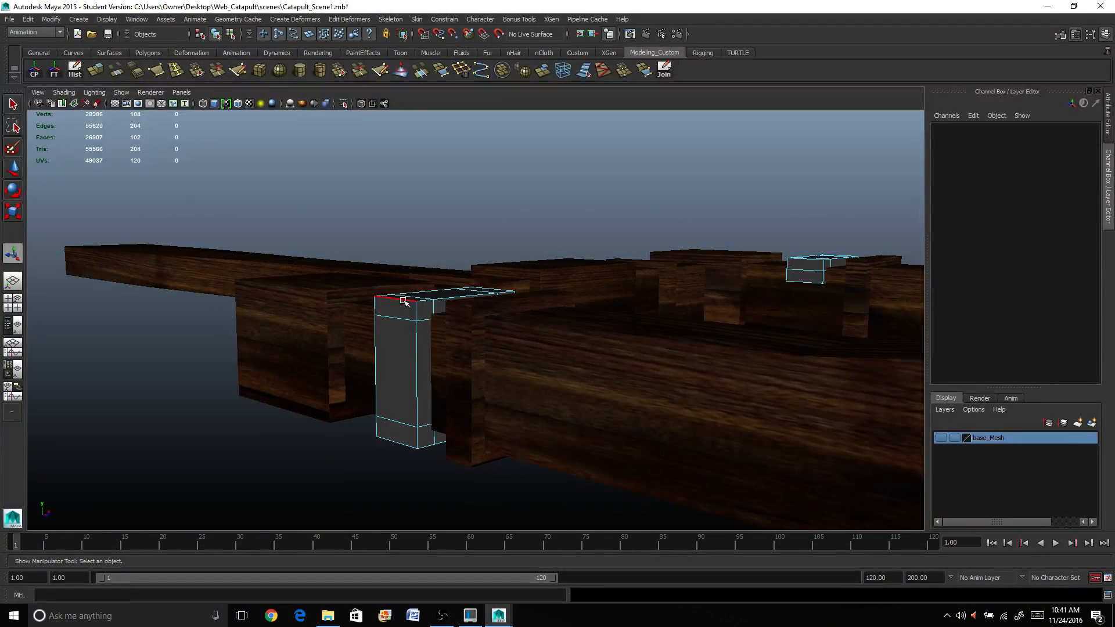
left_click(405, 299)
mouse_move(542, 334)
left_mouse_down("alt")
mouse_move(518, 360)
mouse_move(563, 342)
left_mouse_up("alt")
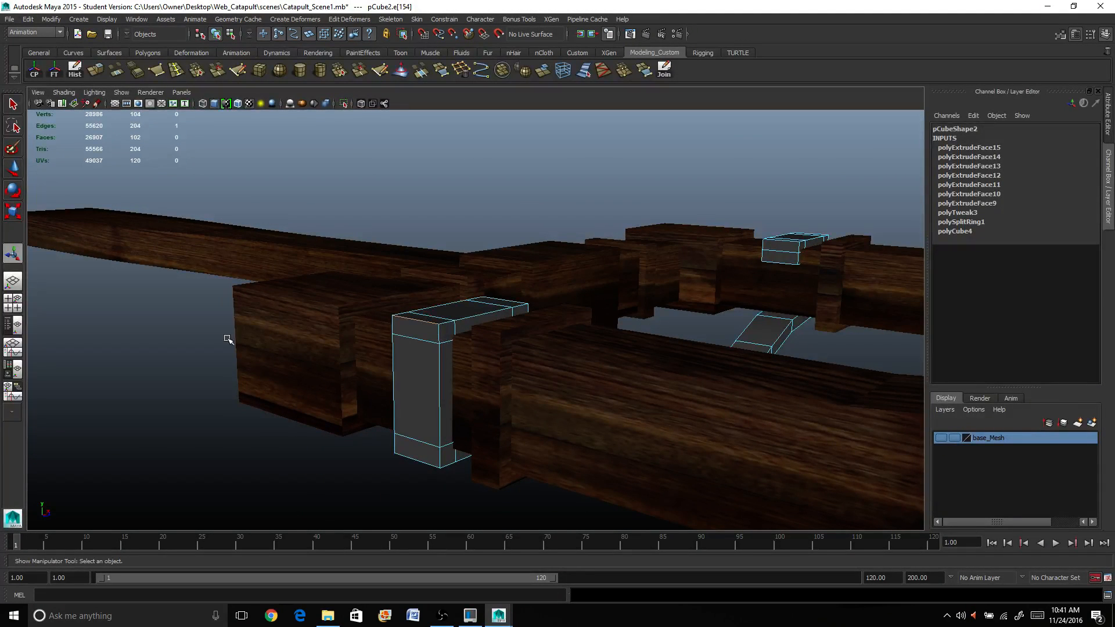
scroll(450, 432, "up", 1)
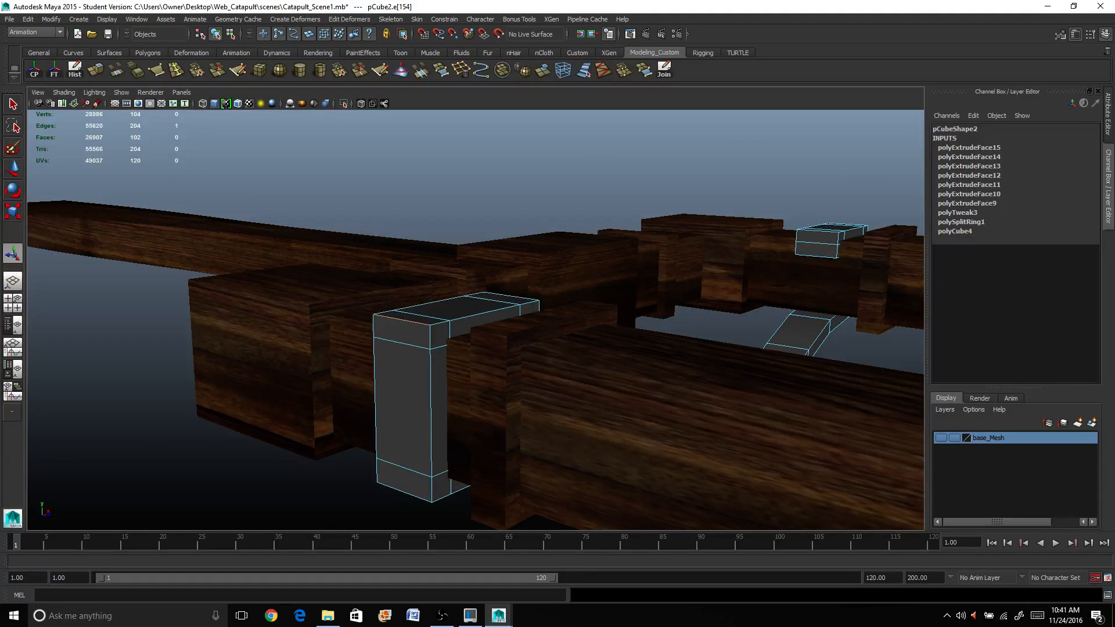
left_click(14, 170)
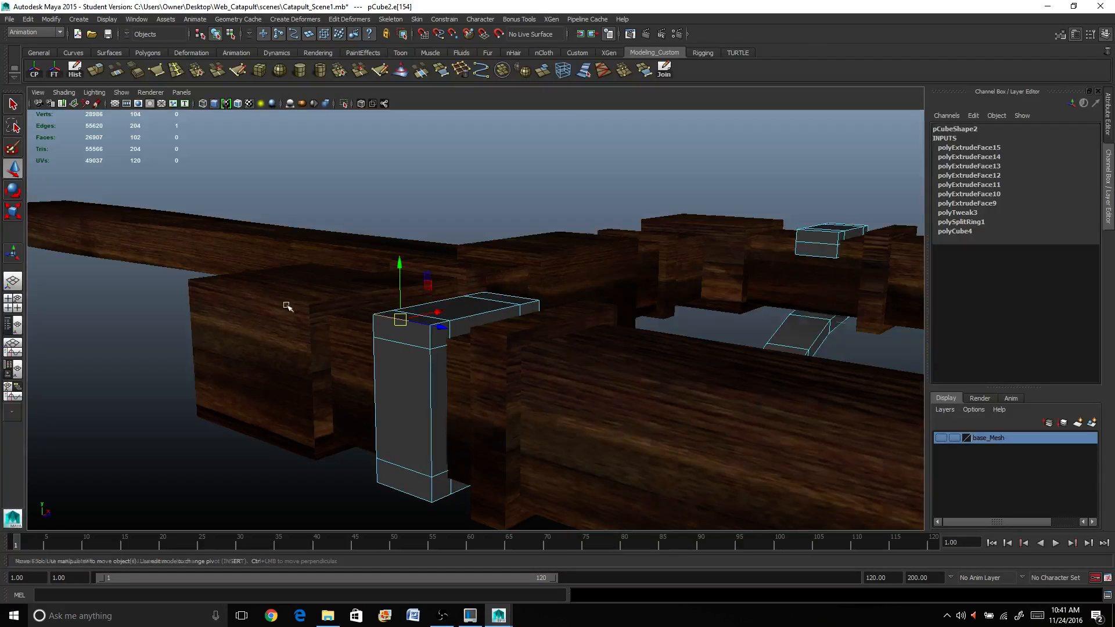
left_click_drag(287, 303, 285, 259, "alt")
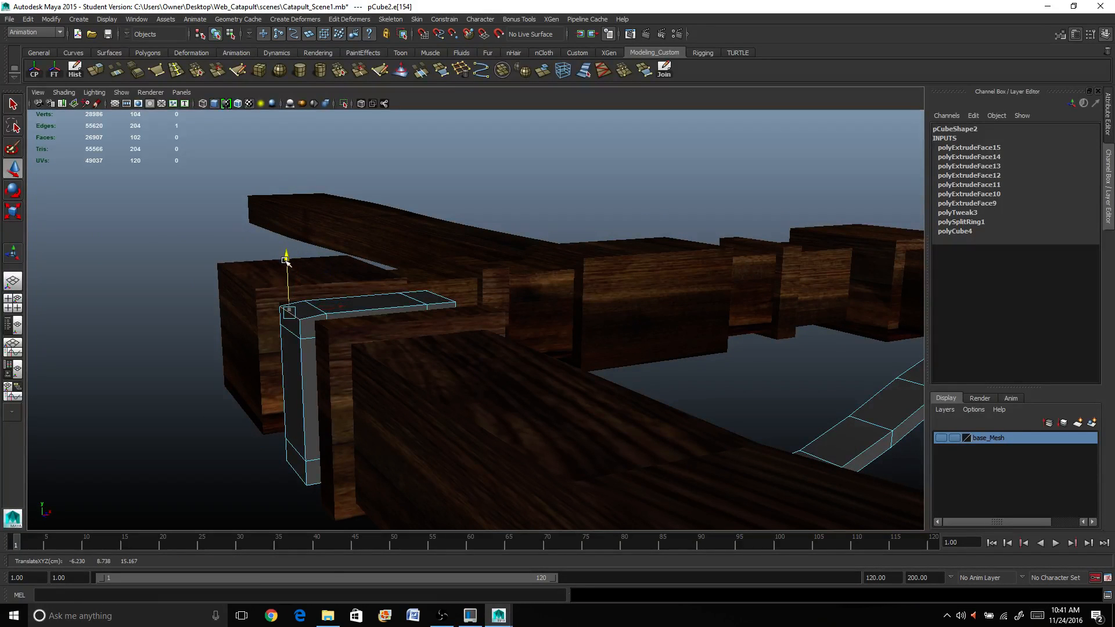
left_click_drag(341, 308, 347, 308)
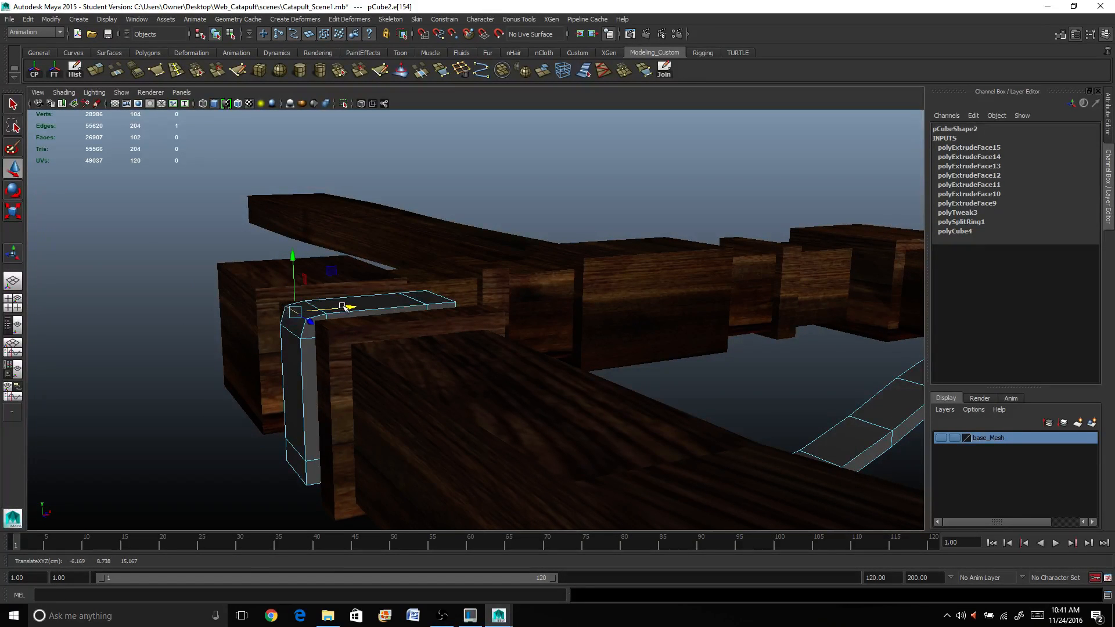
Move the outer bottom edge of the same wrap up and inward to soften the lower corner
left_click_drag(268, 367, 321, 324, "alt")
left_click(351, 321)
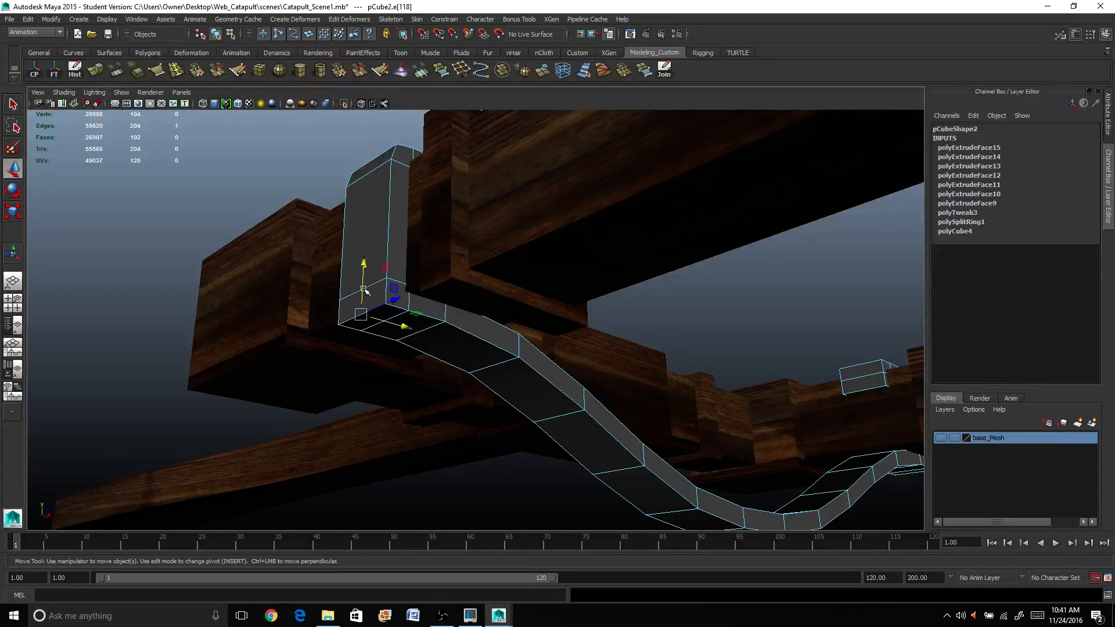
left_click_drag(362, 273, 361, 267)
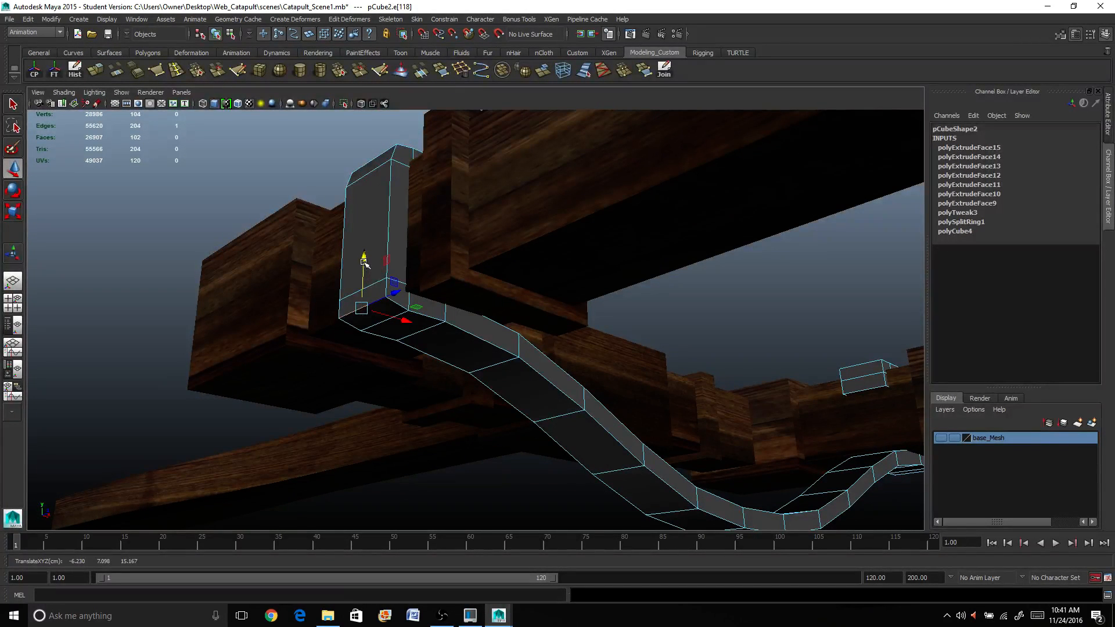
left_click_drag(394, 317, 323, 334)
On the same wrap, move the inner top edge down and toward the prong and raise the inner tip's bottom edge
left_click(344, 268)
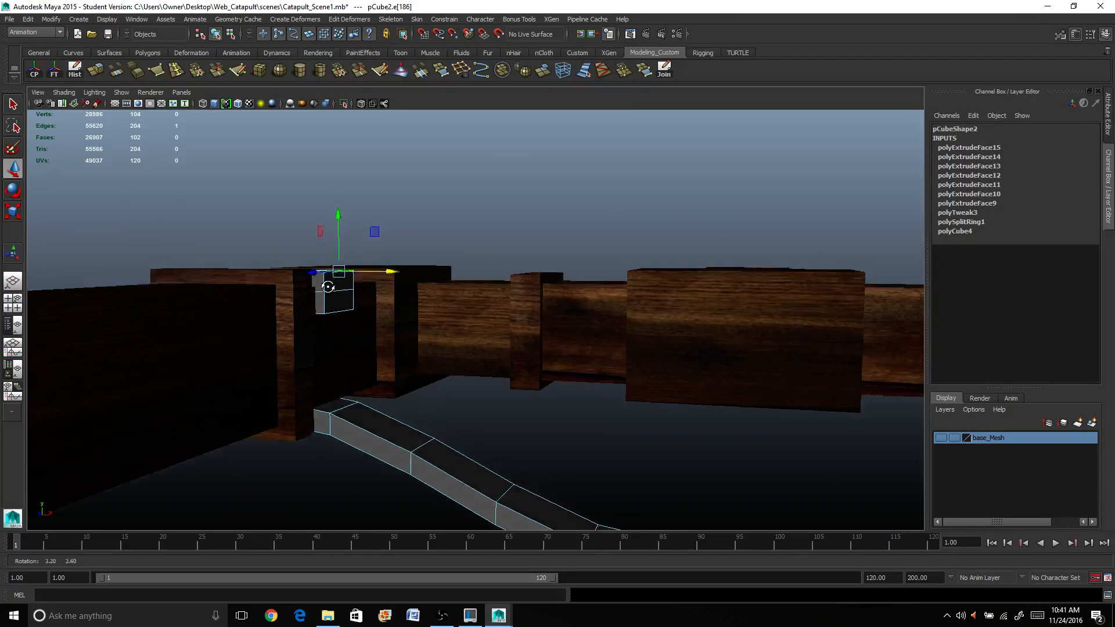
left_click_drag(344, 268, 320, 280, "alt")
left_click_drag(331, 241, 329, 244)
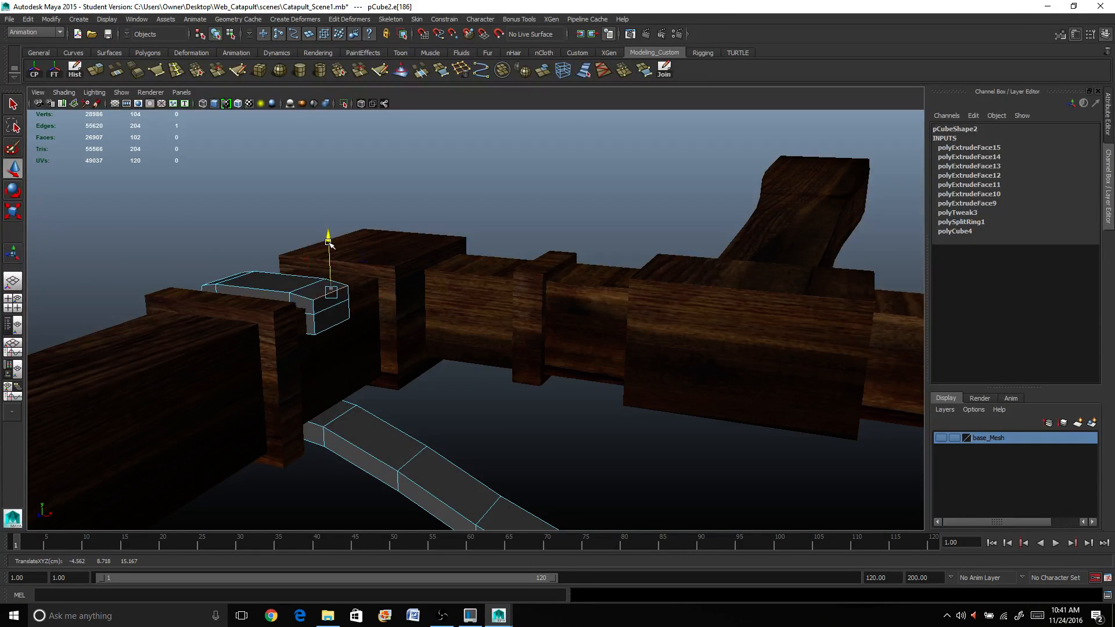
left_click_drag(372, 297, 331, 268)
left_click(330, 327)
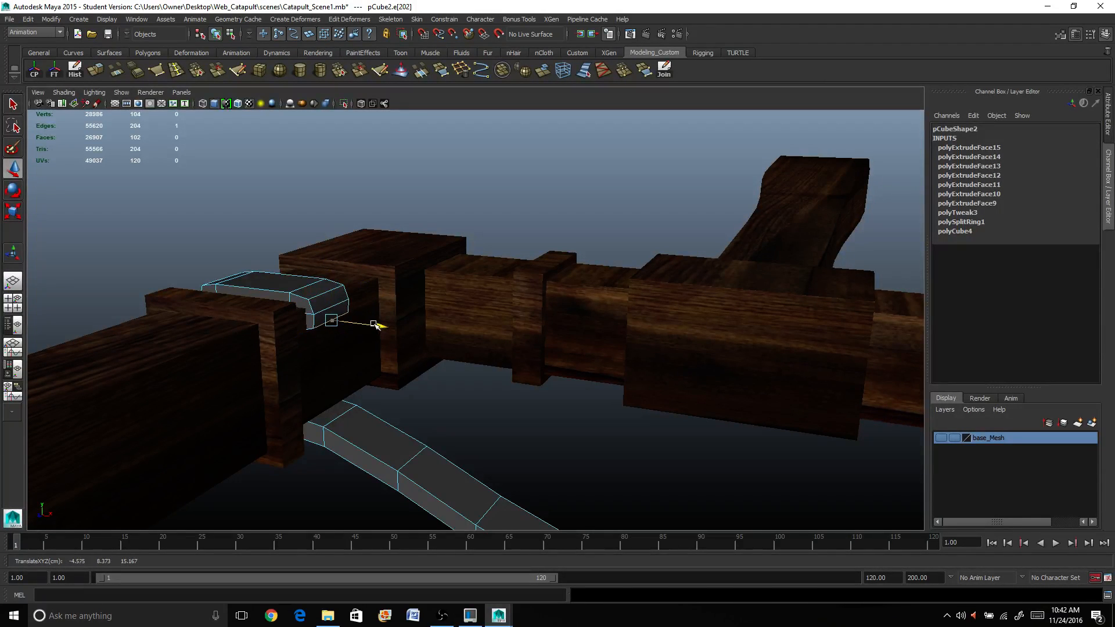
Soften the outer bottom and outer top corners of the wrap on the opposite prong by moving their edges inward
left_click_drag(366, 356, 310, 356, "alt")
left_click(369, 296)
left_click_drag(260, 416, 266, 384)
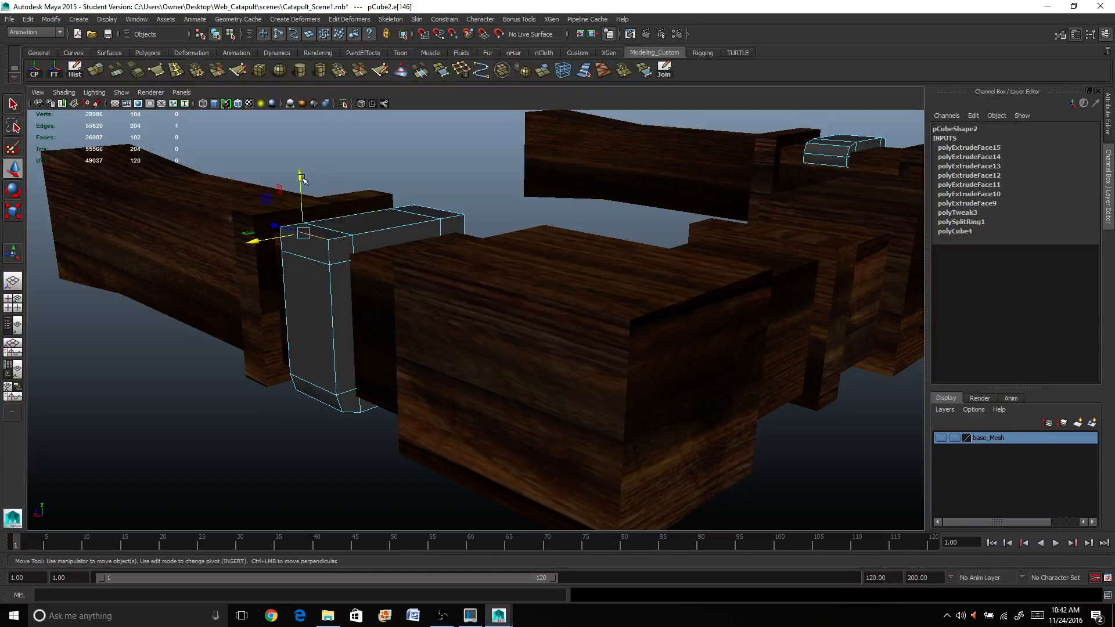
left_click_drag(301, 176, 299, 185)
left_click_drag(242, 254, 259, 251)
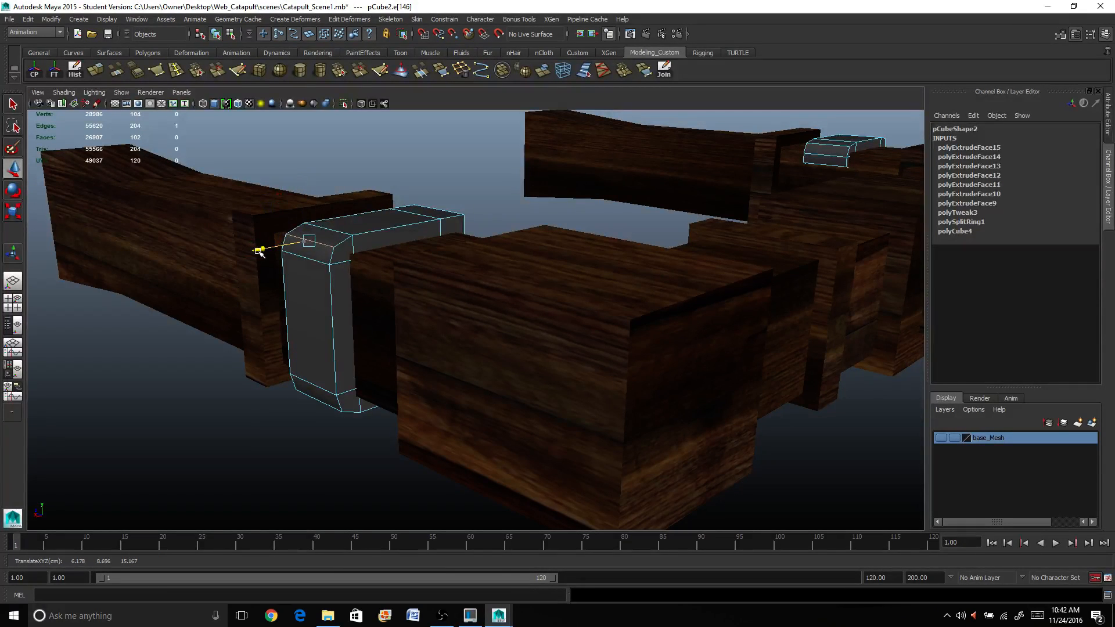
Lower the inner top edge of the opposite wrap and adjust the bottom edge of its inner tip to match the first side
left_click_drag(366, 283, 479, 194, "alt")
left_click(514, 205)
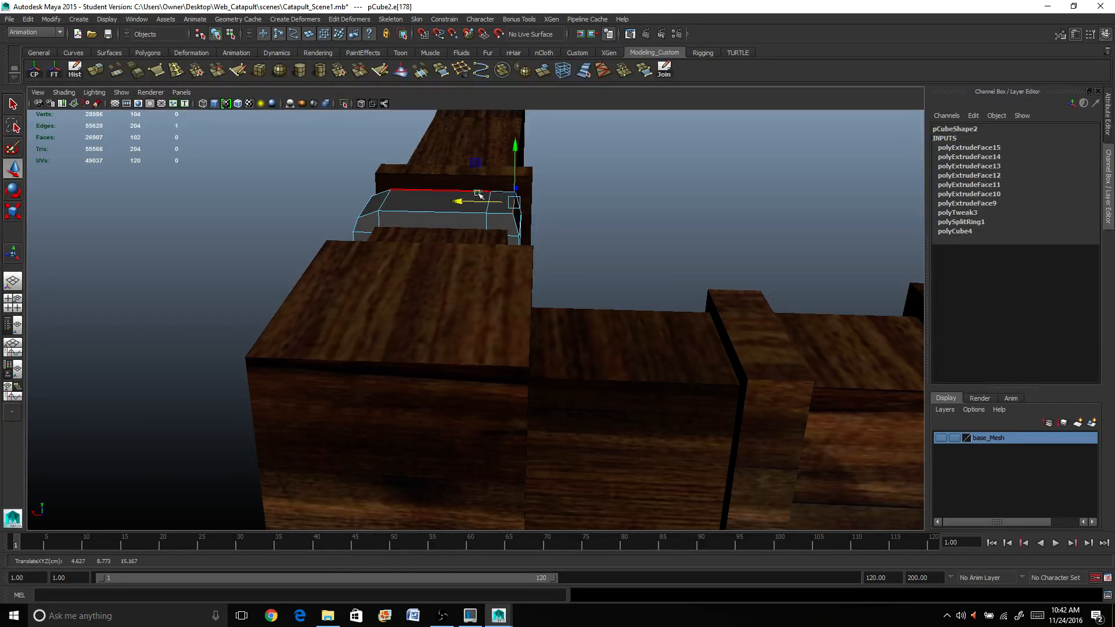
left_click_drag(514, 152, 514, 156)
left_click_drag(607, 263, 471, 240, "alt")
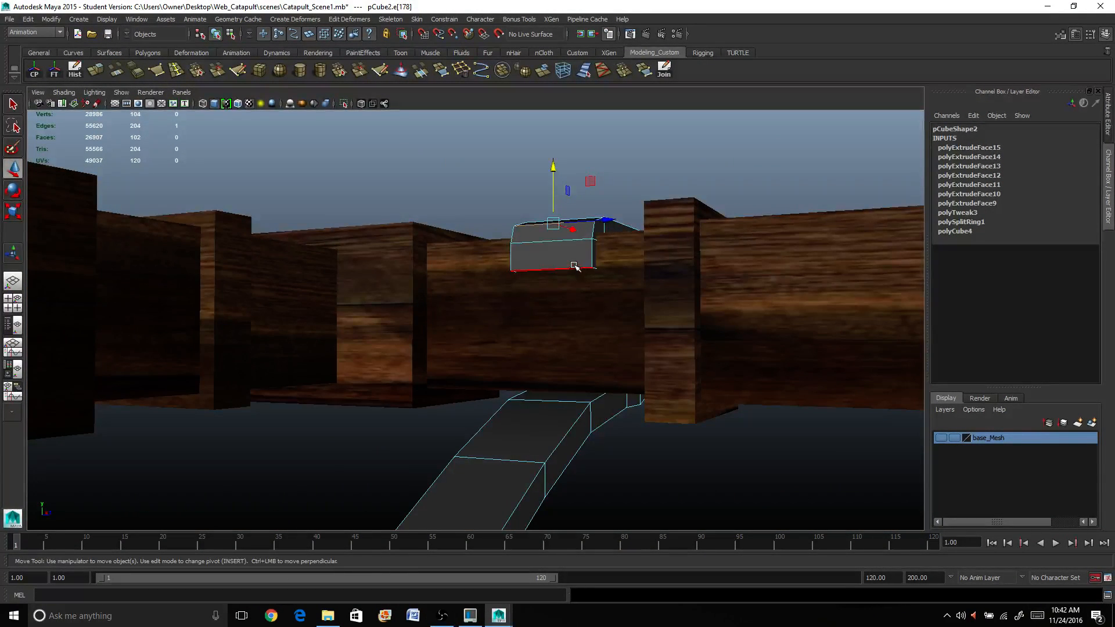
left_click(574, 267)
left_click_drag(551, 208, 490, 274)
Return to object mode and select the whole strip with both wrapped ends
right_click_drag(537, 325, 421, 358, "alt")
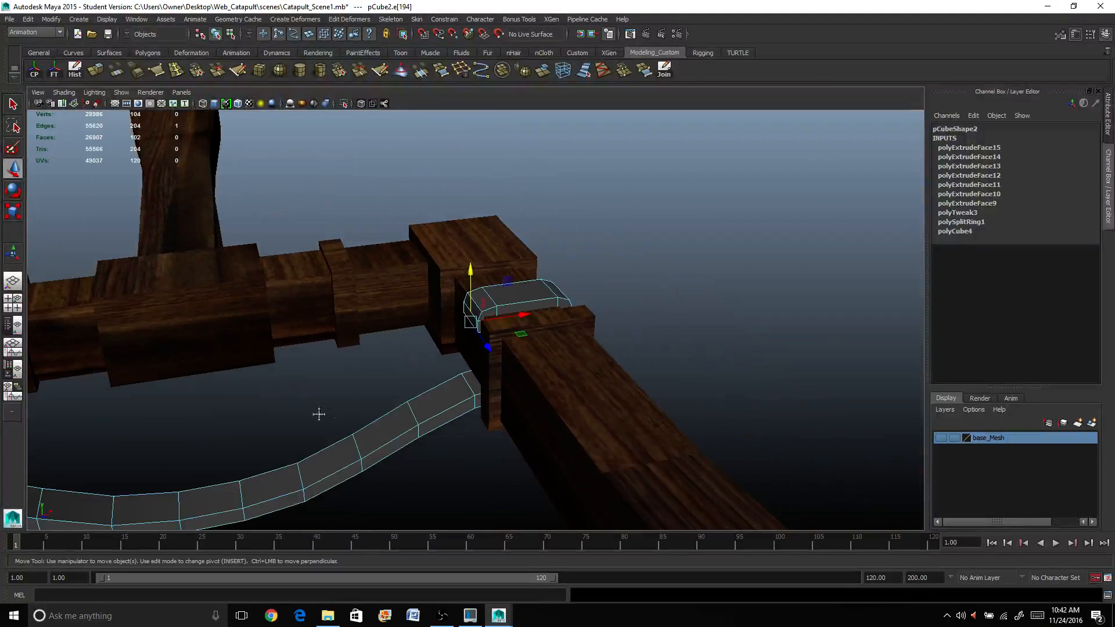
left_click_drag(319, 415, 576, 328, "alt")
right_click_drag(576, 320, 624, 271)
left_click(622, 300)
right_click_drag(540, 291, 605, 300, "alt")
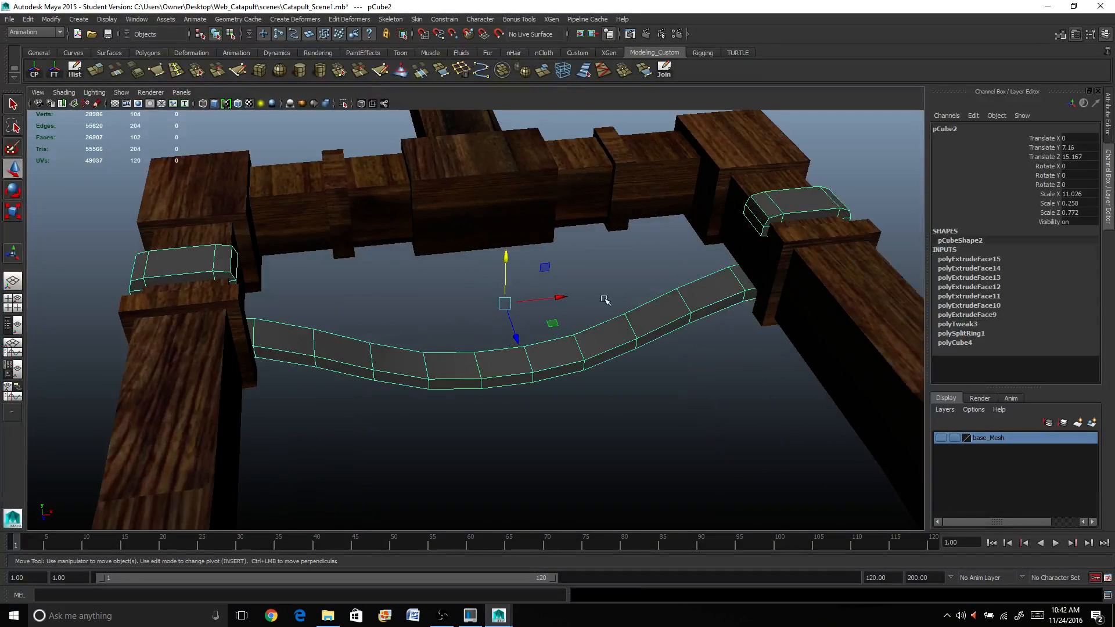
Delete the strip's construction history and freeze its transformations
left_click_drag(605, 300, 641, 301, "alt")
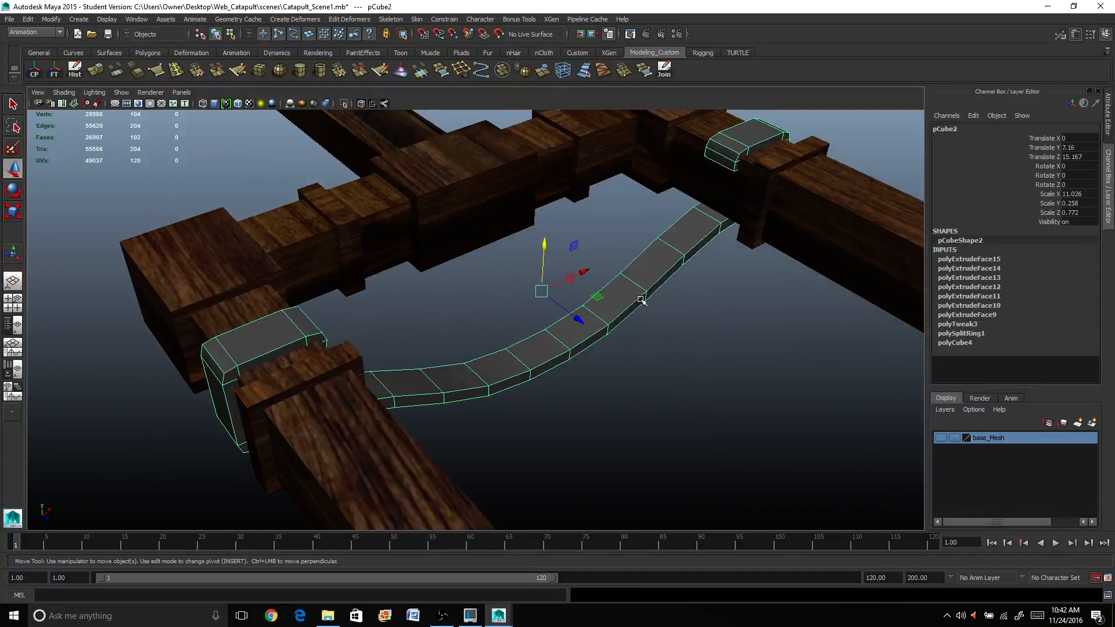
left_click(74, 72)
left_click(54, 71)
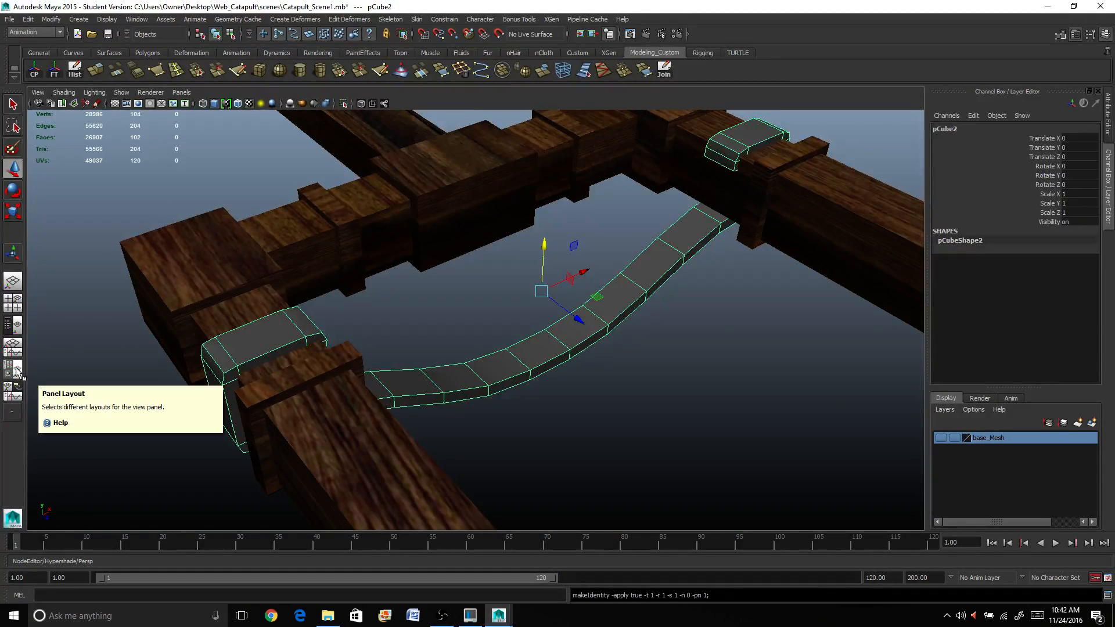
Open the Hypershade layout and assign the existing UVMAP_lambert material to the selected strip
left_click(18, 370)
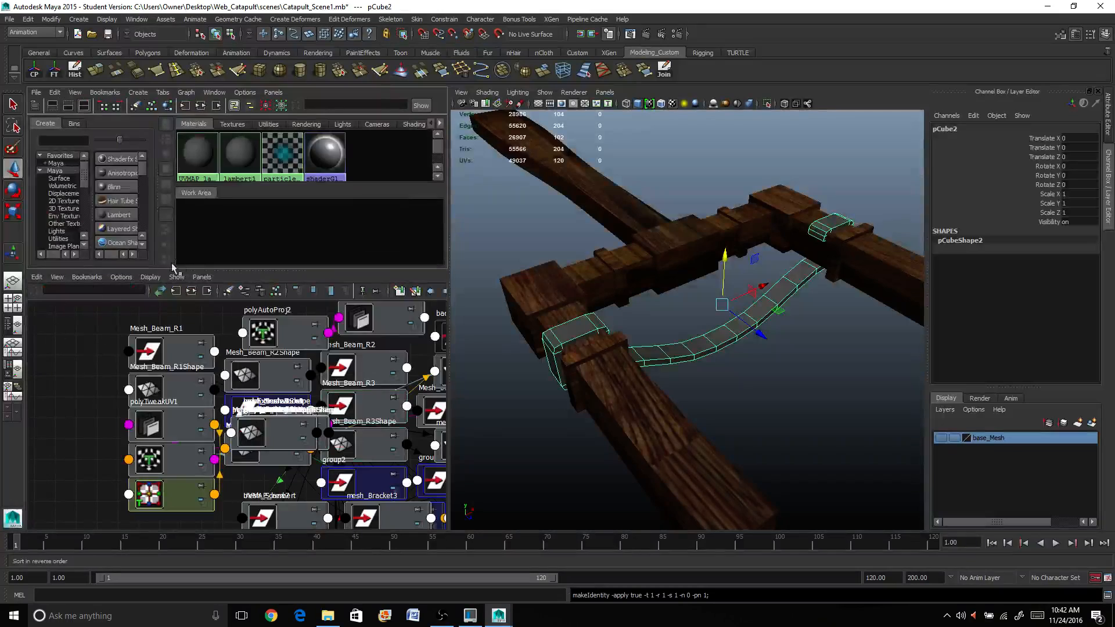
left_click_drag(199, 273, 200, 302)
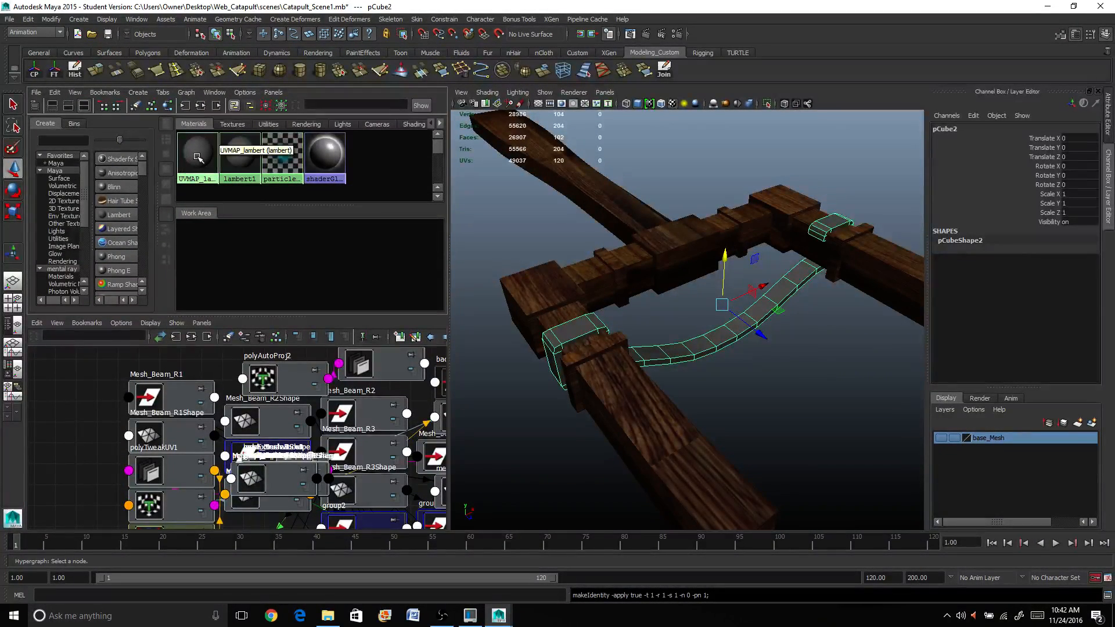
right_click_drag(198, 157, 195, 135)
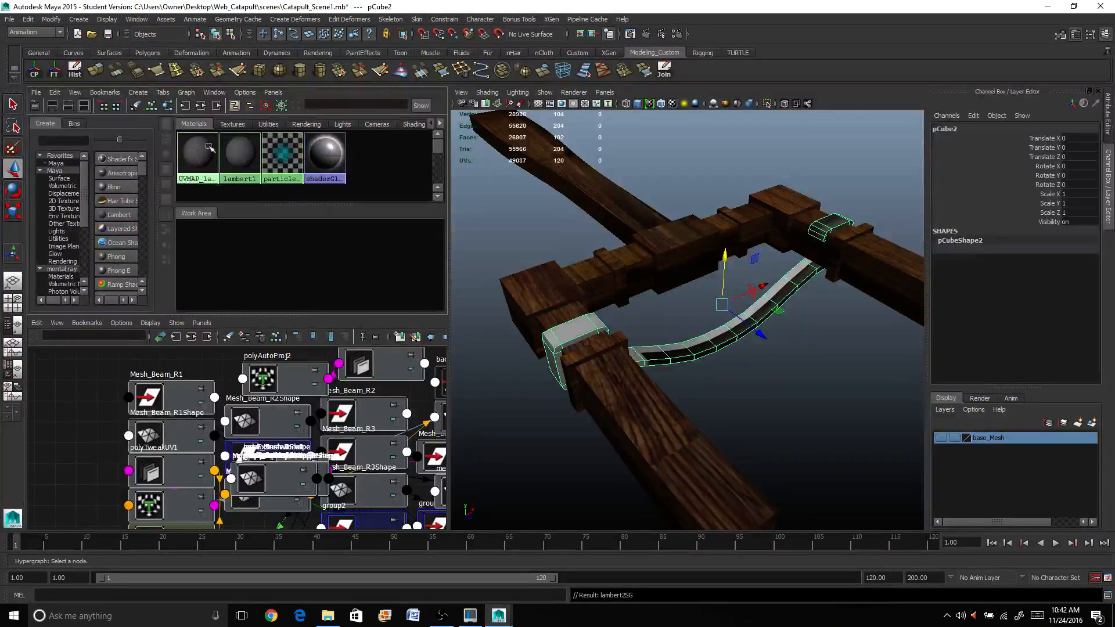
Switch to a stacked two-pane layout and show the UV Texture Editor beneath the perspective view
left_click(13, 344)
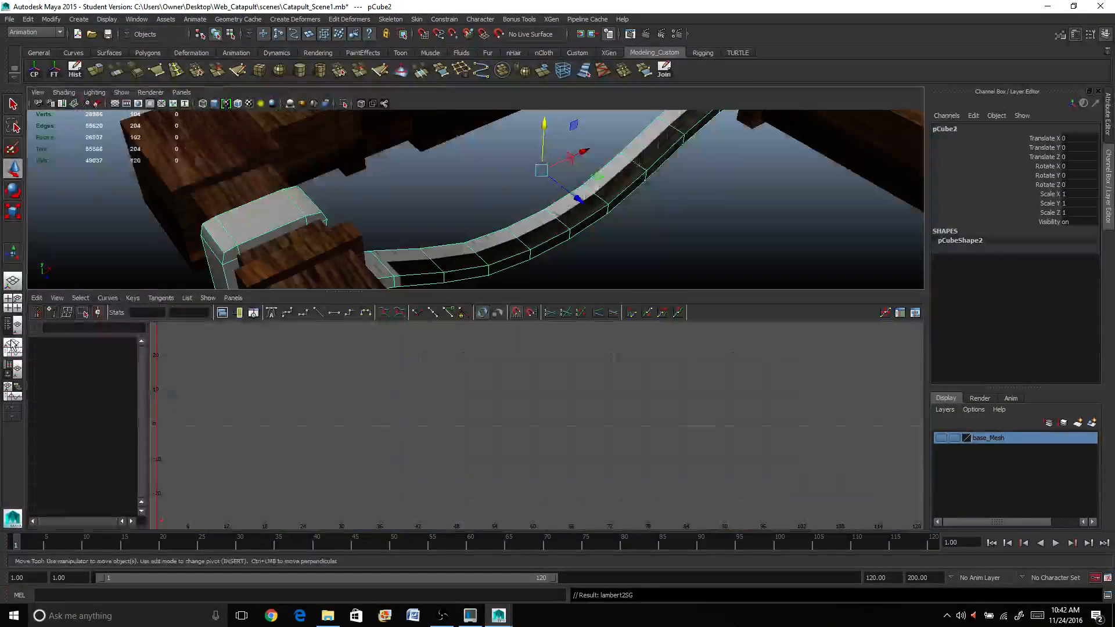
left_click(234, 299)
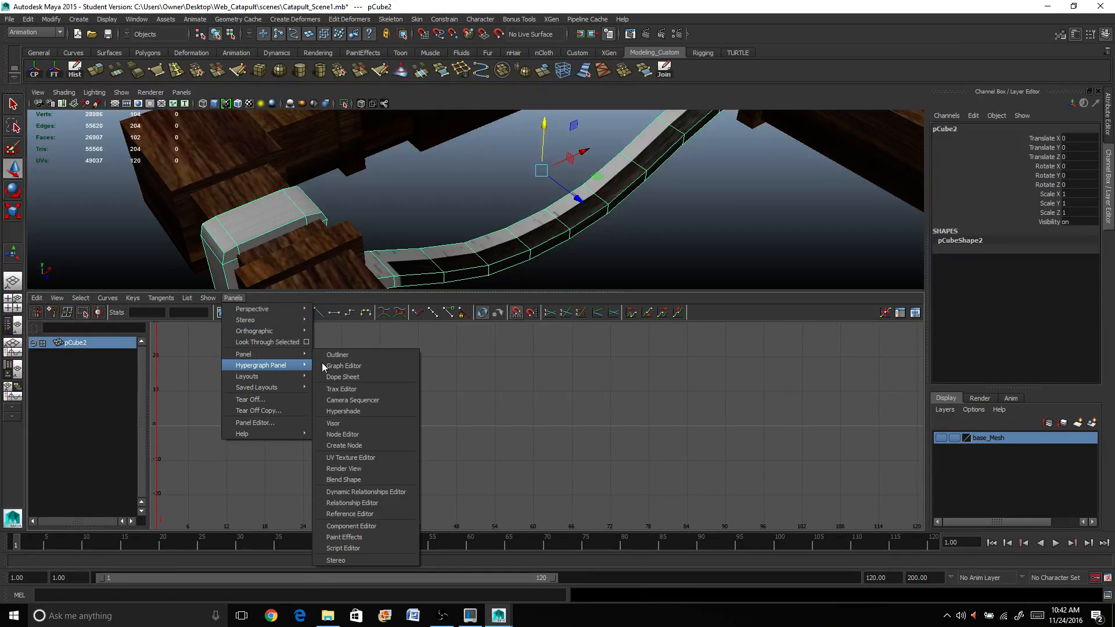
mouse_move(301, 356)
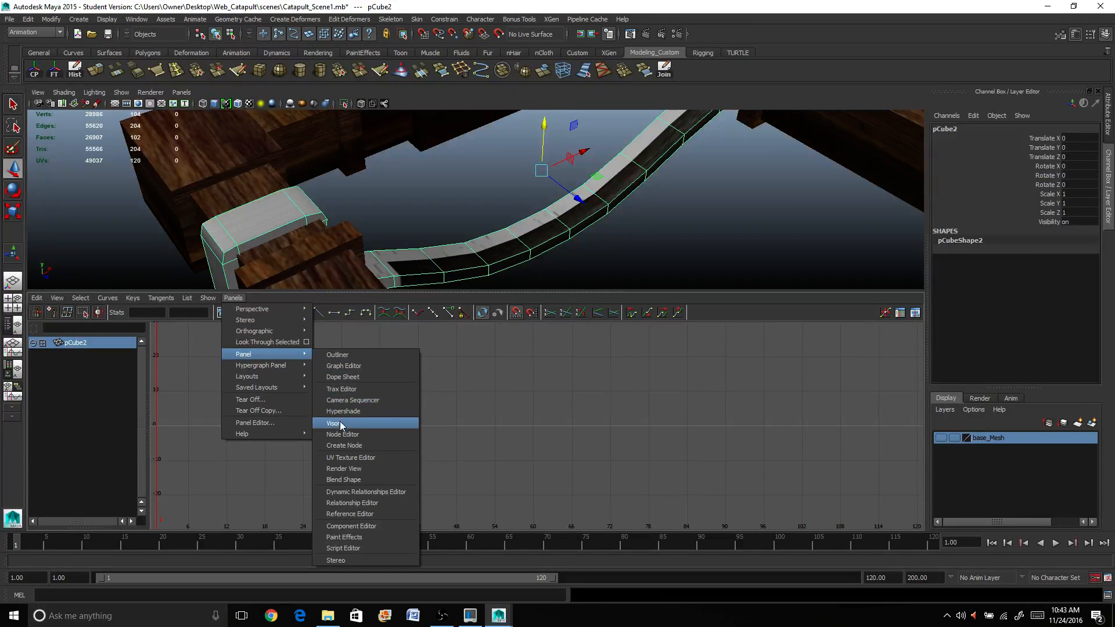
left_click(357, 459)
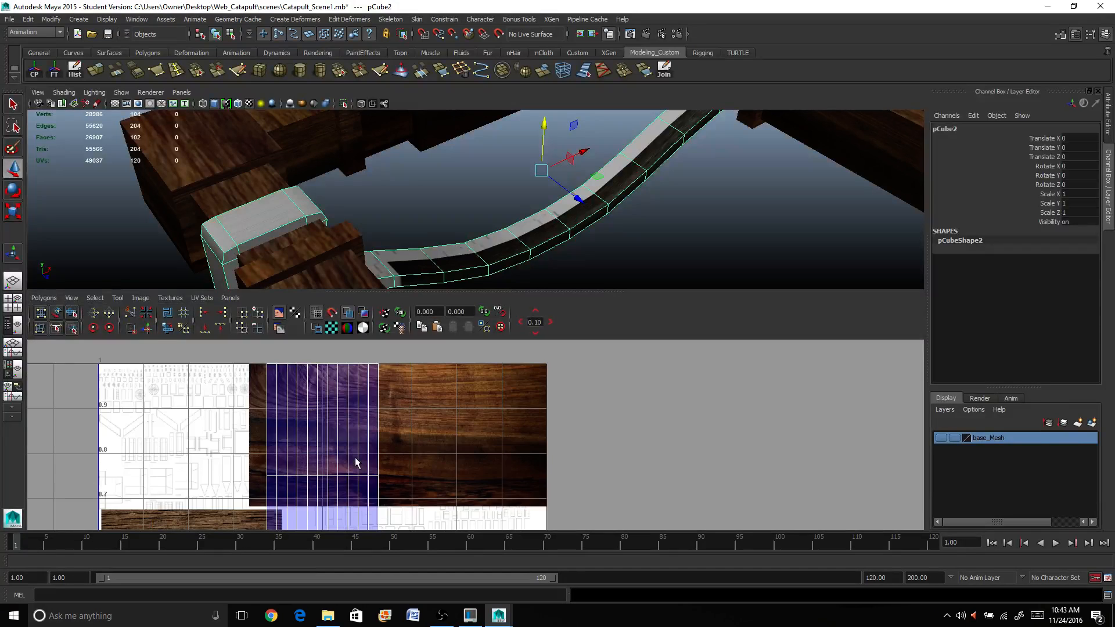
Switch to the Polygons menu set and apply Automatic Mapping to the whole strip
scroll(356, 463, "down", 4)
right_click(506, 235)
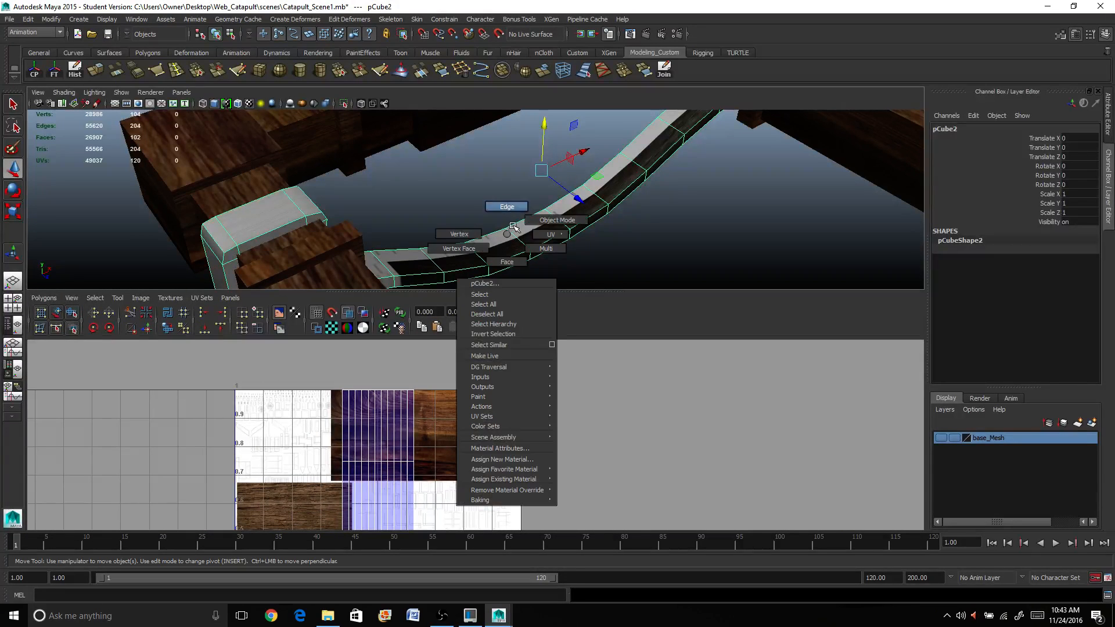
scroll(505, 260, "down", 3)
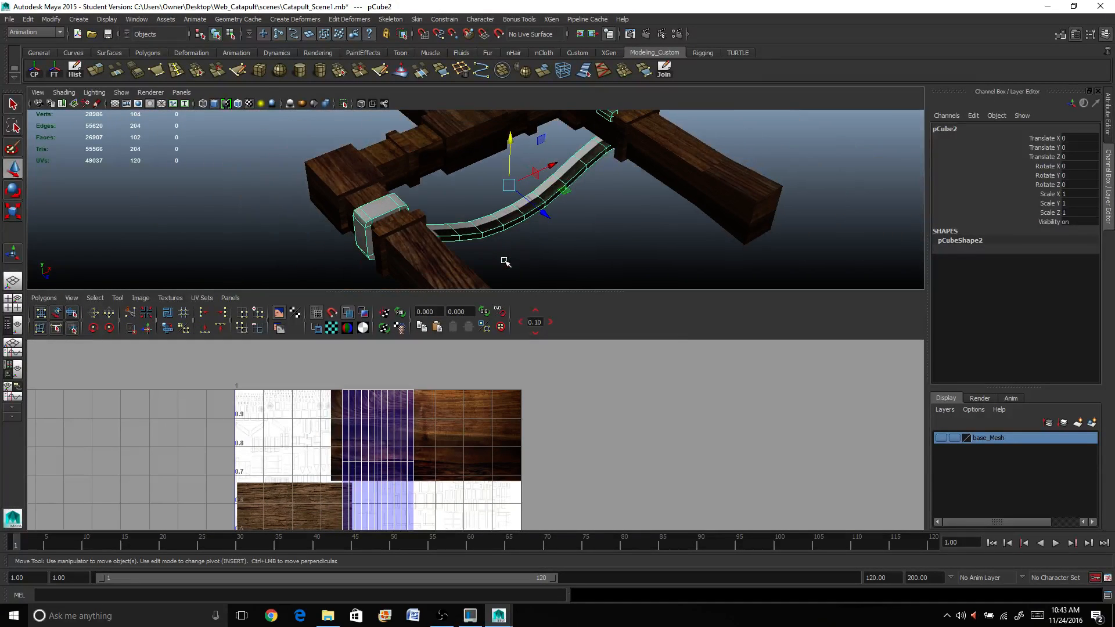
scroll(393, 424, "down", 5)
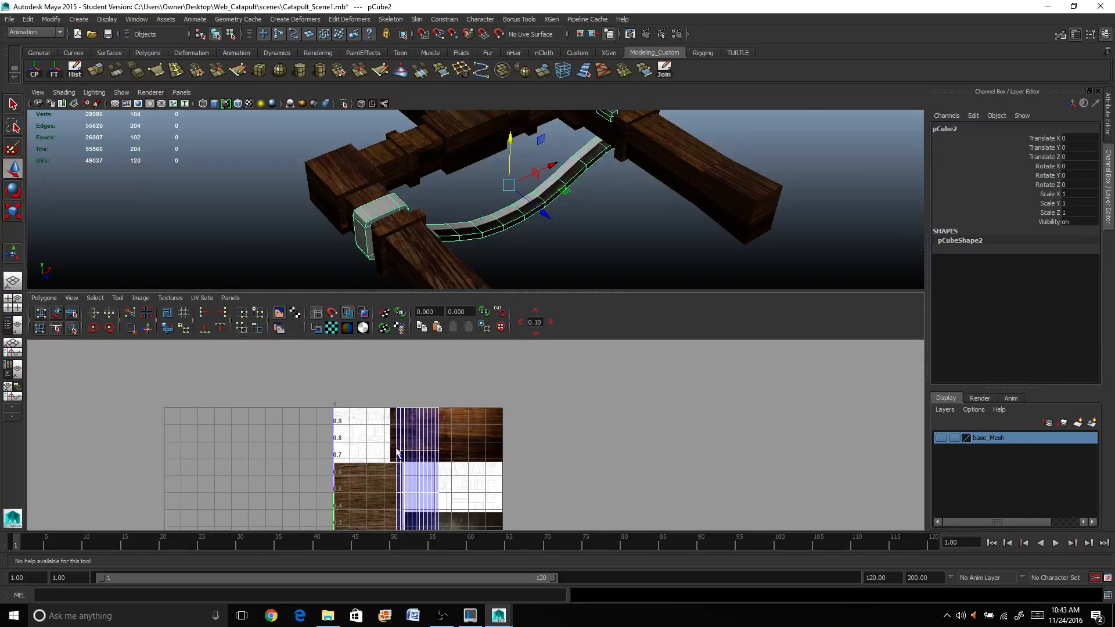
middle_click_drag(385, 449, 305, 386, "alt")
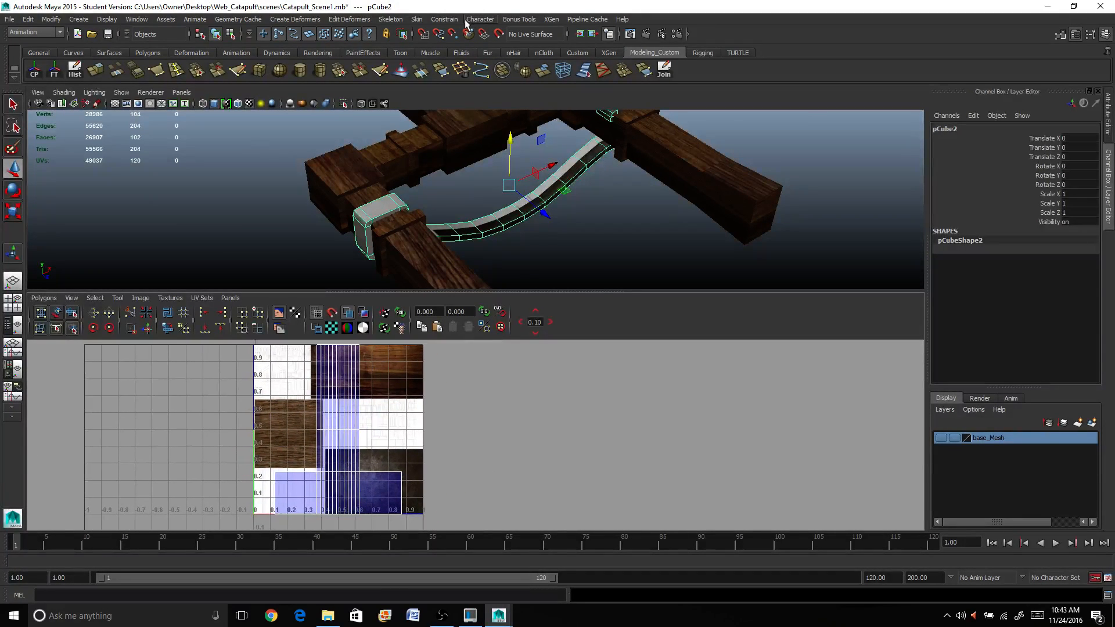
left_click(35, 32)
left_click(49, 47)
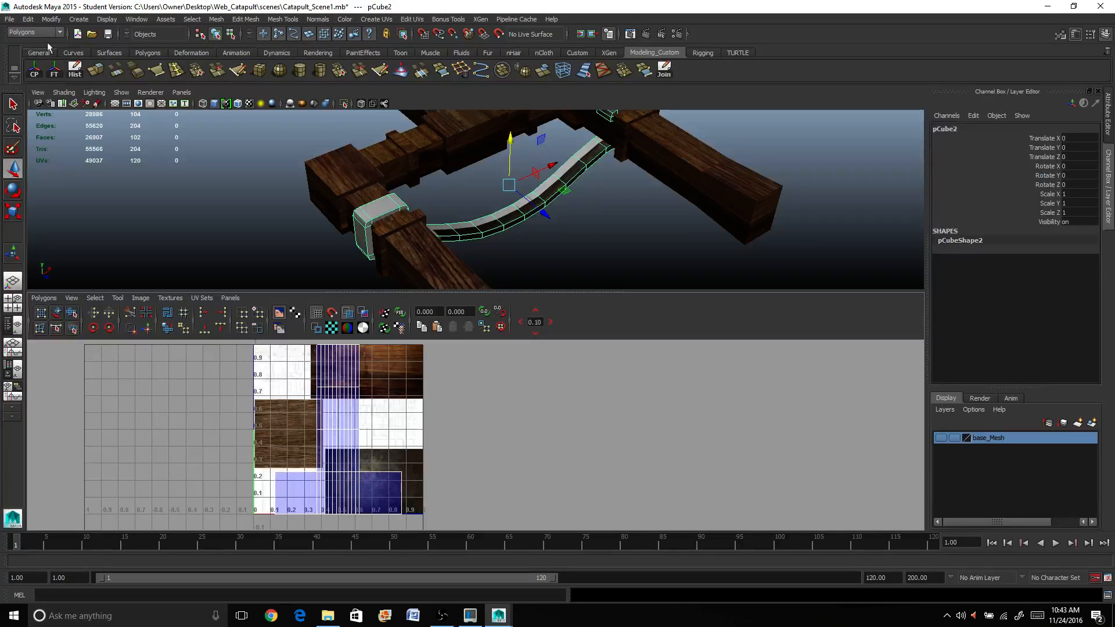
left_click(376, 19)
left_click(388, 69)
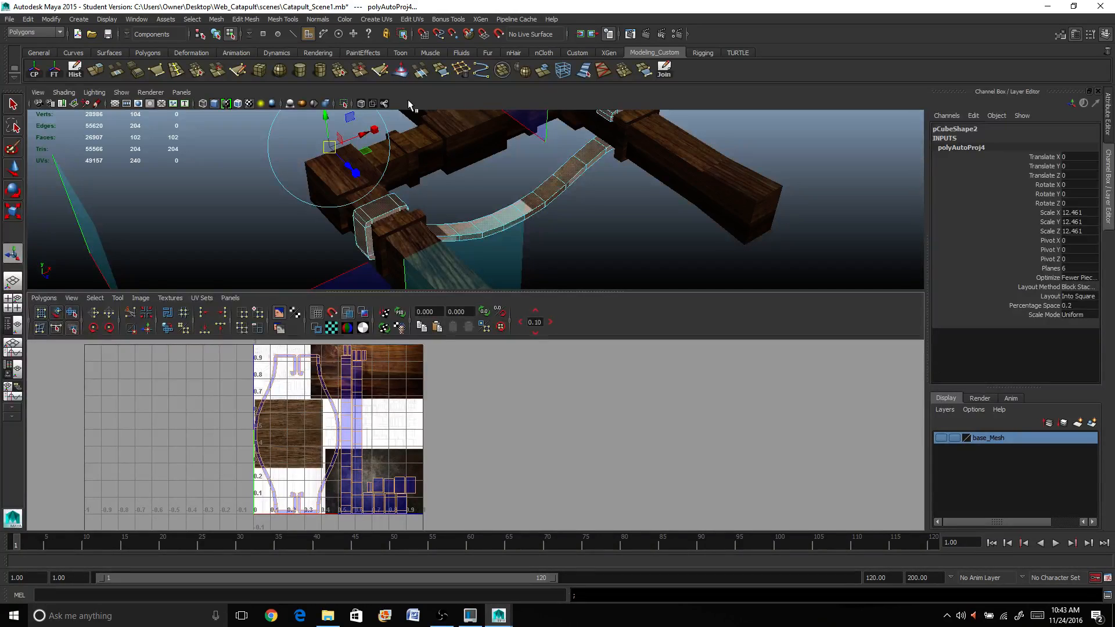
Move the automatic projection to Y 8.267 and Z 15.917 around the strip and widen its X scale to 34.563
mouse_move(439, 173)
left_mouse_down("alt")
mouse_move(438, 184)
mouse_move(491, 188)
mouse_move(428, 181)
mouse_move(427, 161)
left_mouse_up("alt")
left_click_drag(429, 165, 522, 205, "alt")
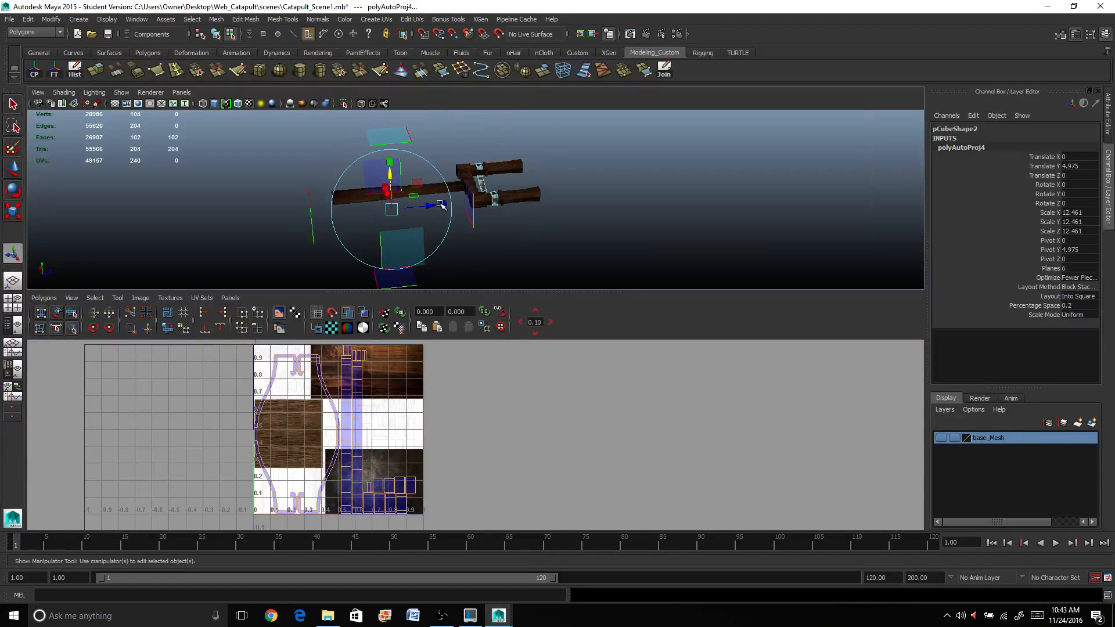
left_click_drag(444, 202, 491, 151)
left_click_drag(490, 151, 427, 150, "alt")
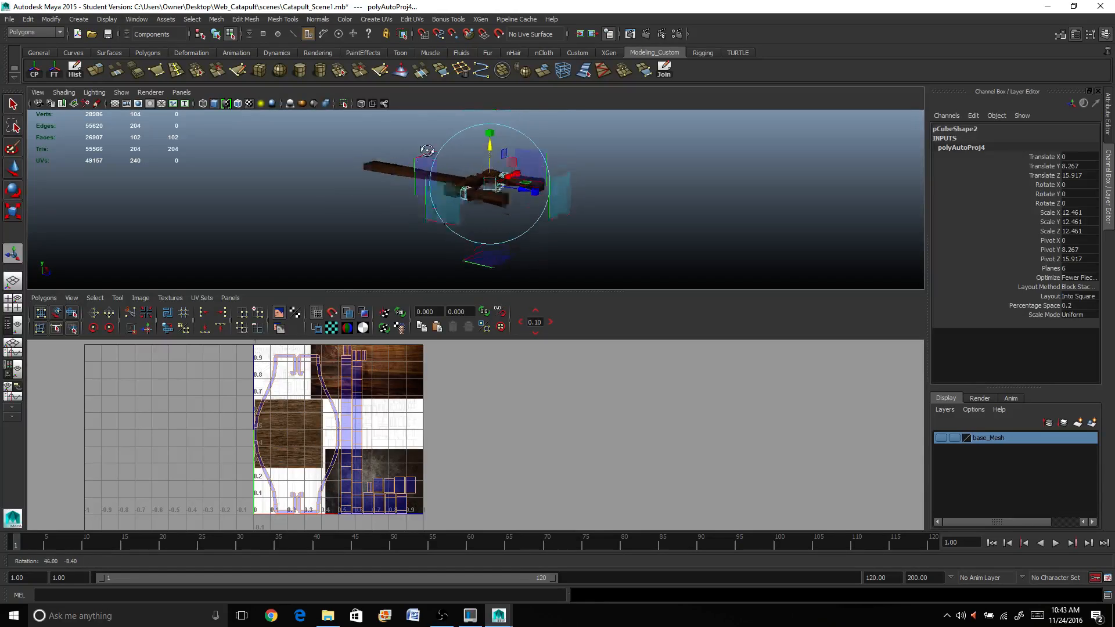
left_click_drag(342, 146, 624, 187, "alt")
left_click_drag(533, 220, 337, 228, "alt")
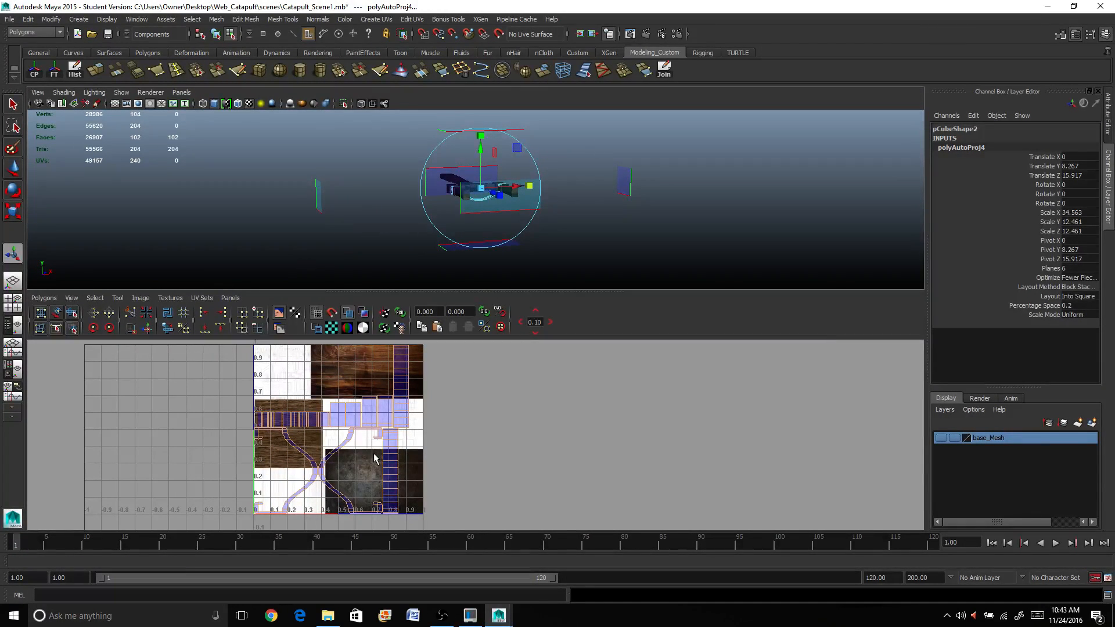
Enlarge the UV editor, rotate the lower vertical UV strip shell to roughly horizontal and move it onto the dark metal texture
scroll(388, 459, "up", 3)
middle_click_drag(343, 526, 311, 442, "alt")
key("space")
scroll(351, 434, "up", 1)
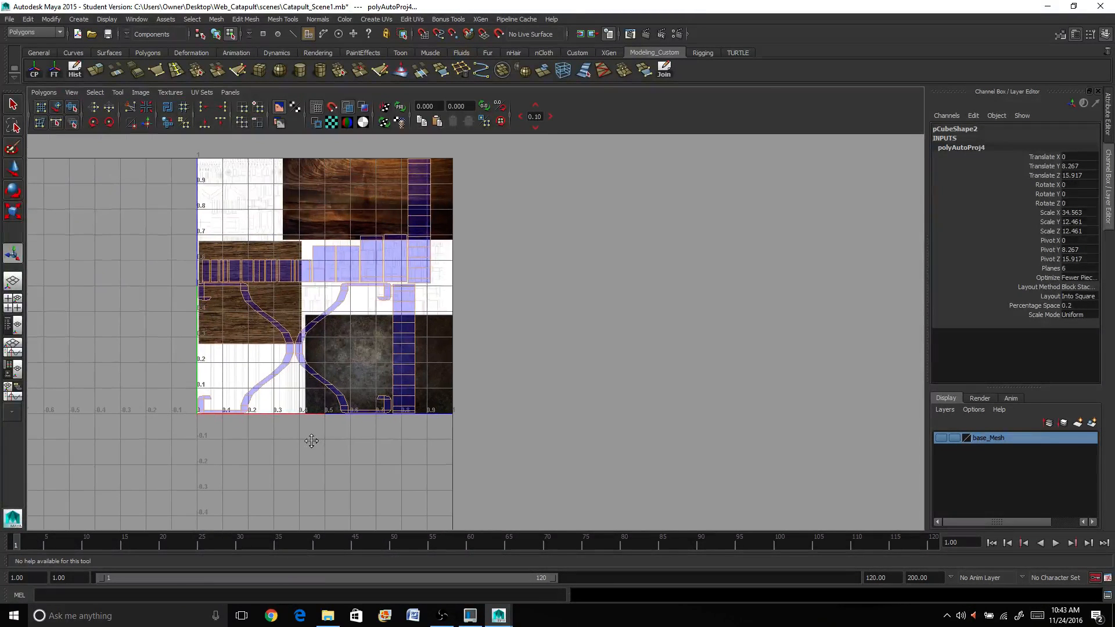
right_click_drag(408, 336, 406, 360)
left_click(396, 365)
key("e")
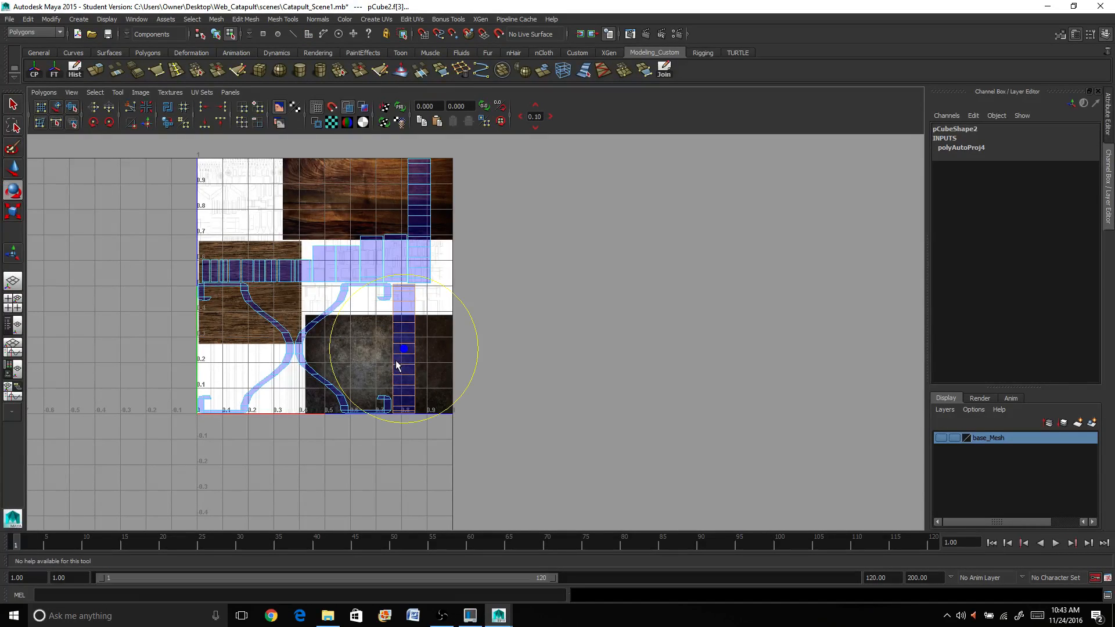
left_click_drag(471, 323, 472, 494)
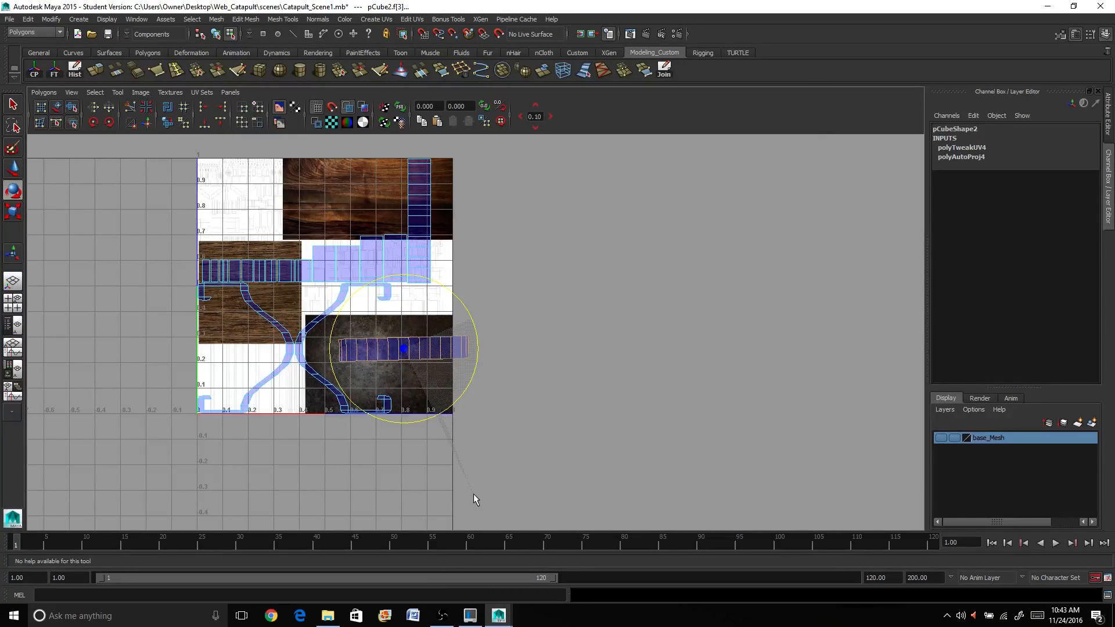
key("w")
left_click_drag(404, 349, 383, 355)
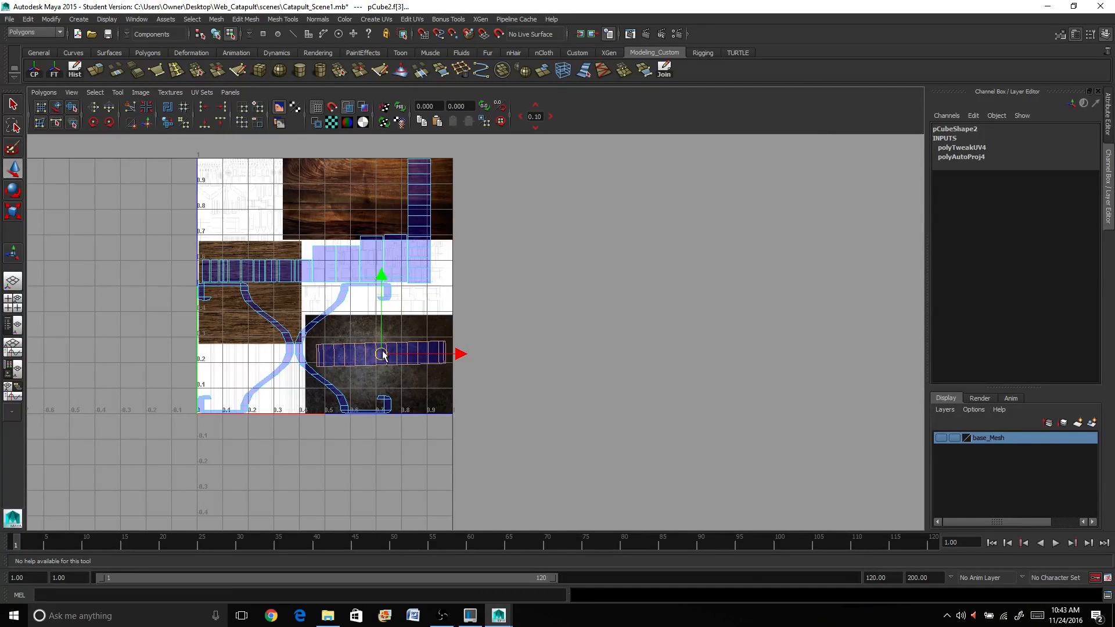
Move one short block shell and the upper vertical strip shell onto the dark metal texture, turning the strip shell horizontal
left_click(379, 258)
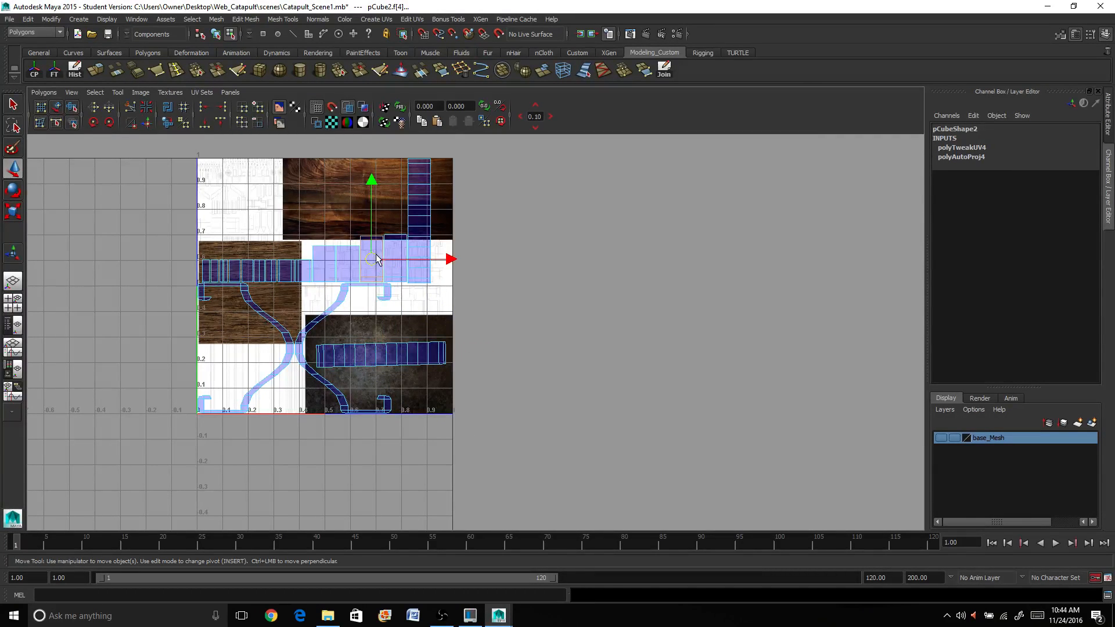
left_click_drag(378, 259, 416, 354)
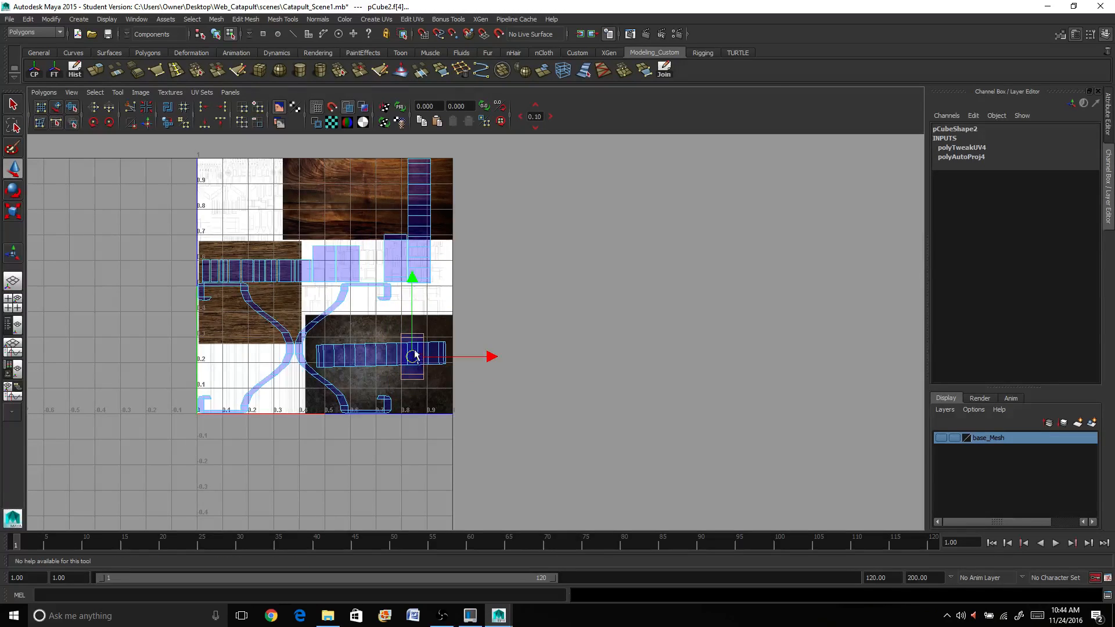
left_click(419, 232)
left_click_drag(418, 231, 380, 356)
key("e")
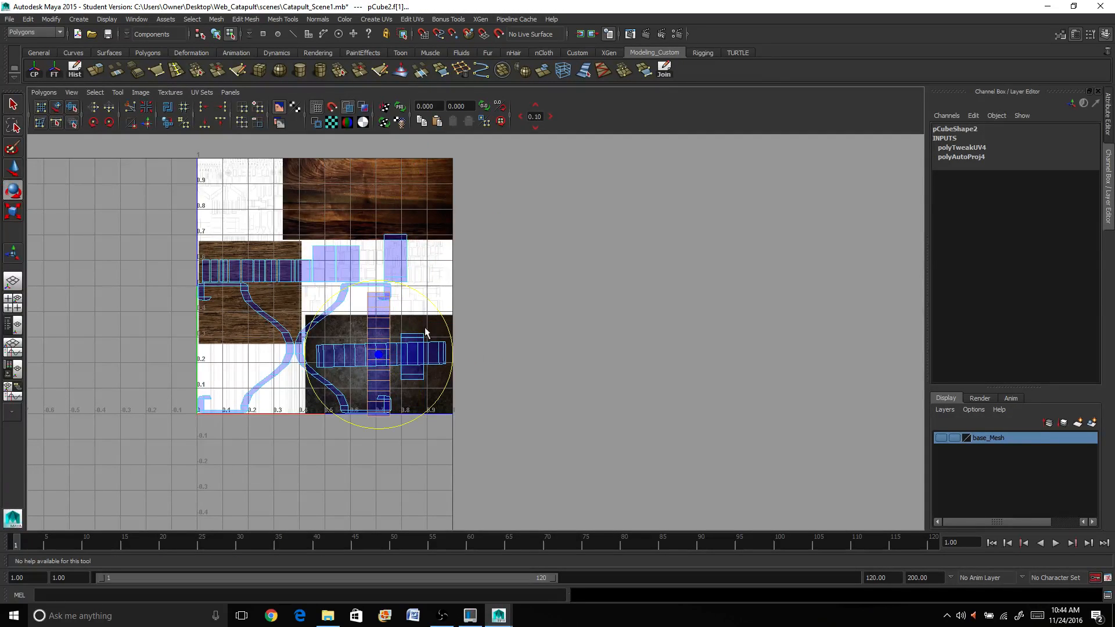
left_click_drag(445, 331, 413, 451)
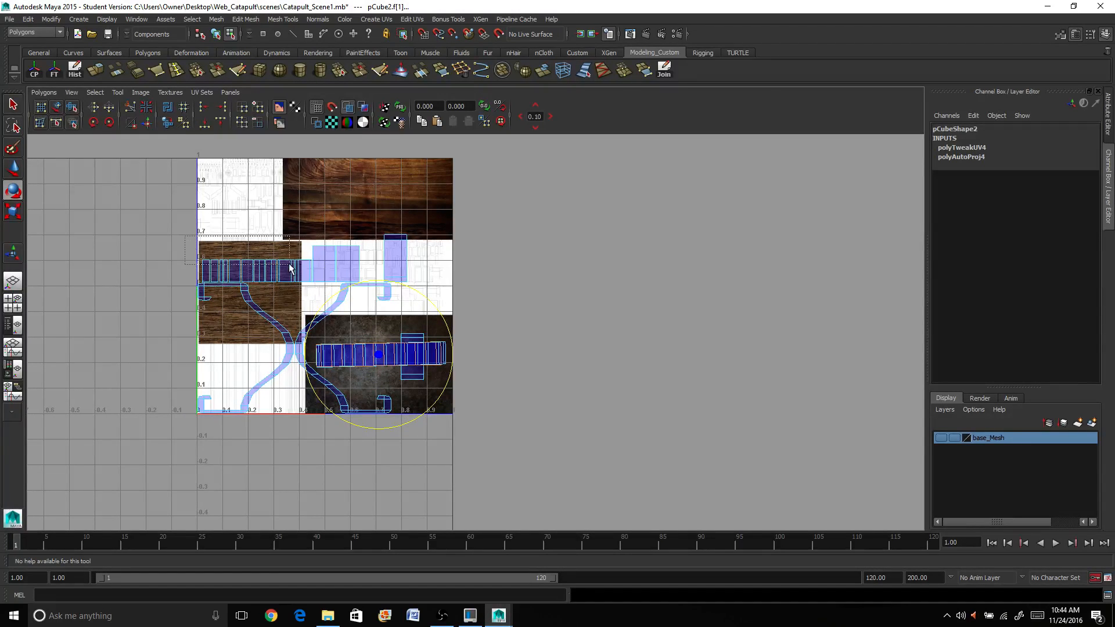
Move the row of narrow UV shells and the remaining block shells onto the dark metal texture
left_click_drag(303, 266, 381, 338)
key("w")
left_click_drag(302, 238, 430, 285)
left_click_drag(365, 256, 404, 355)
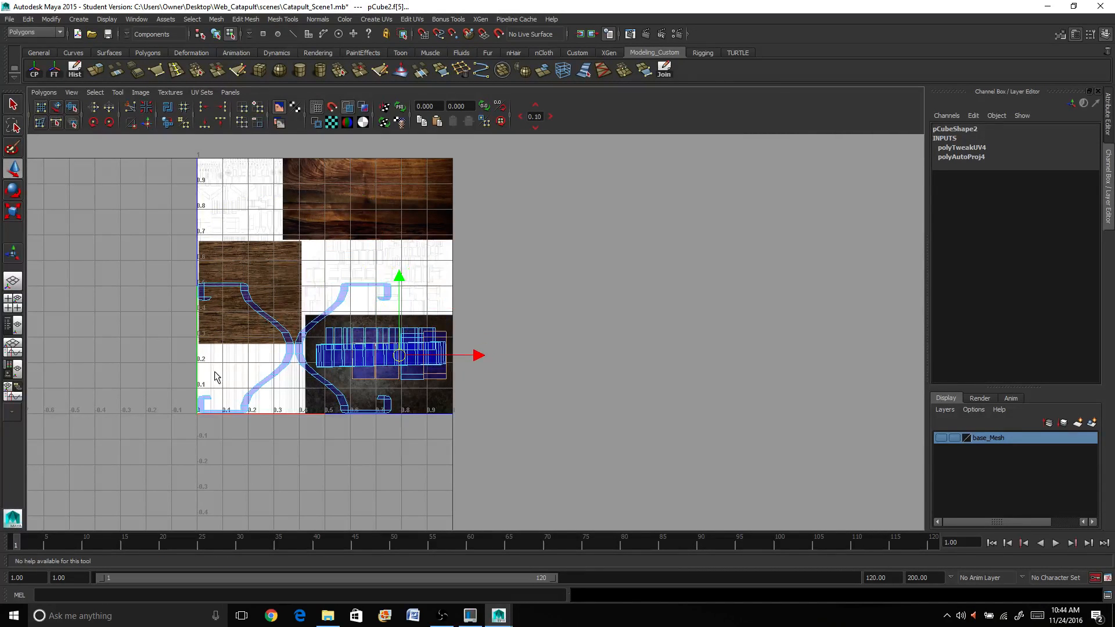
Move the first curved side shell onto the dark metal texture, rotate it a quarter turn and squash it vertically to fit
left_click_drag(227, 430, 217, 431)
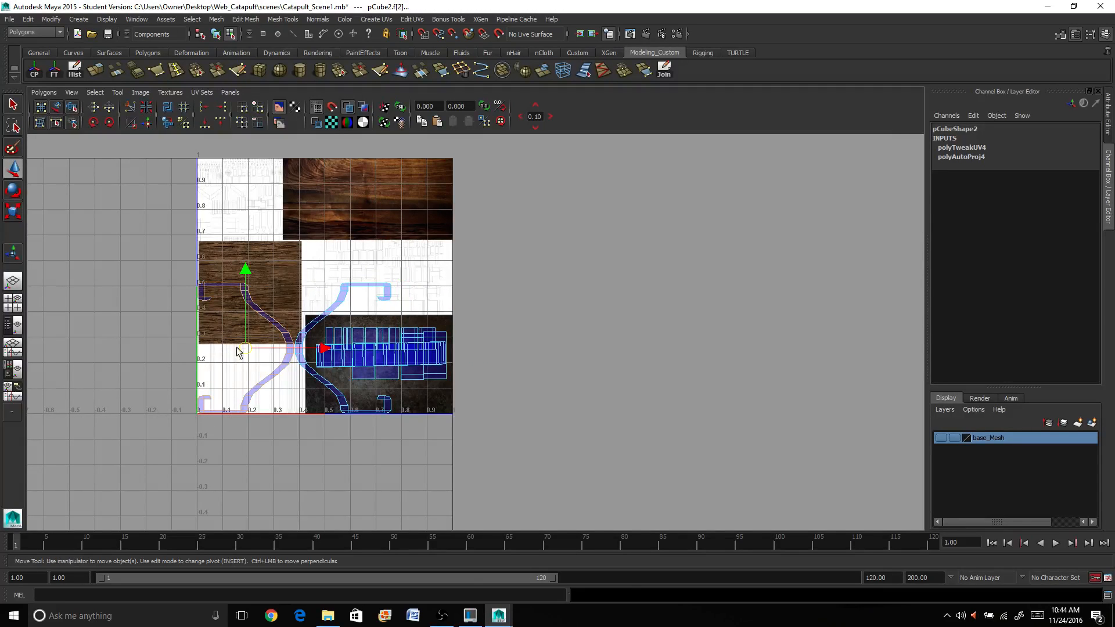
left_click_drag(239, 351, 376, 360)
key("e")
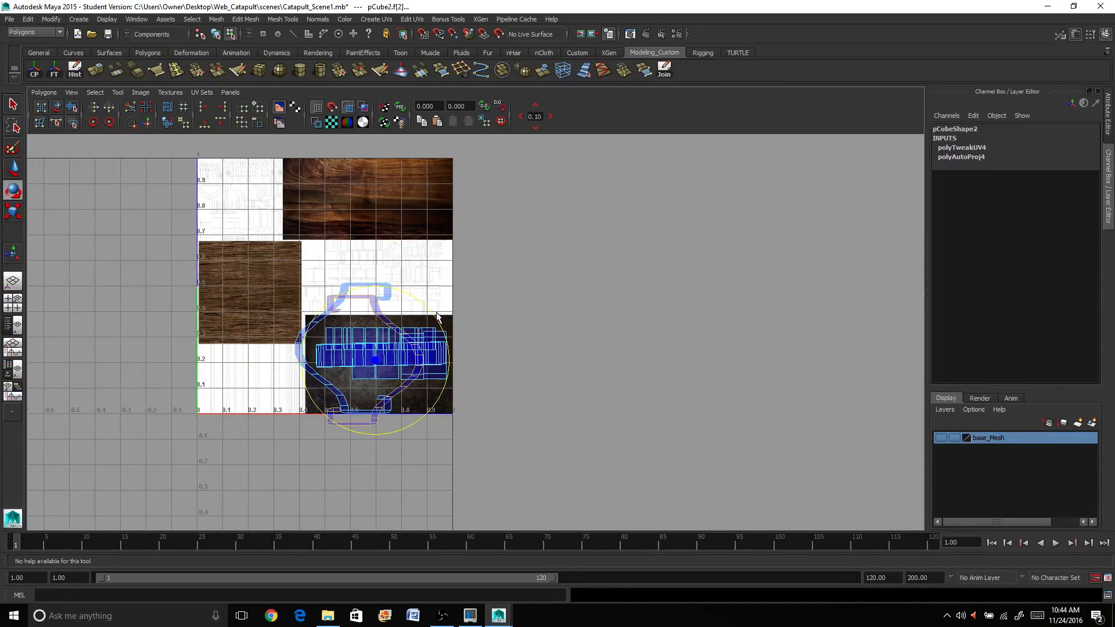
left_click_drag(437, 315, 415, 412)
key("r")
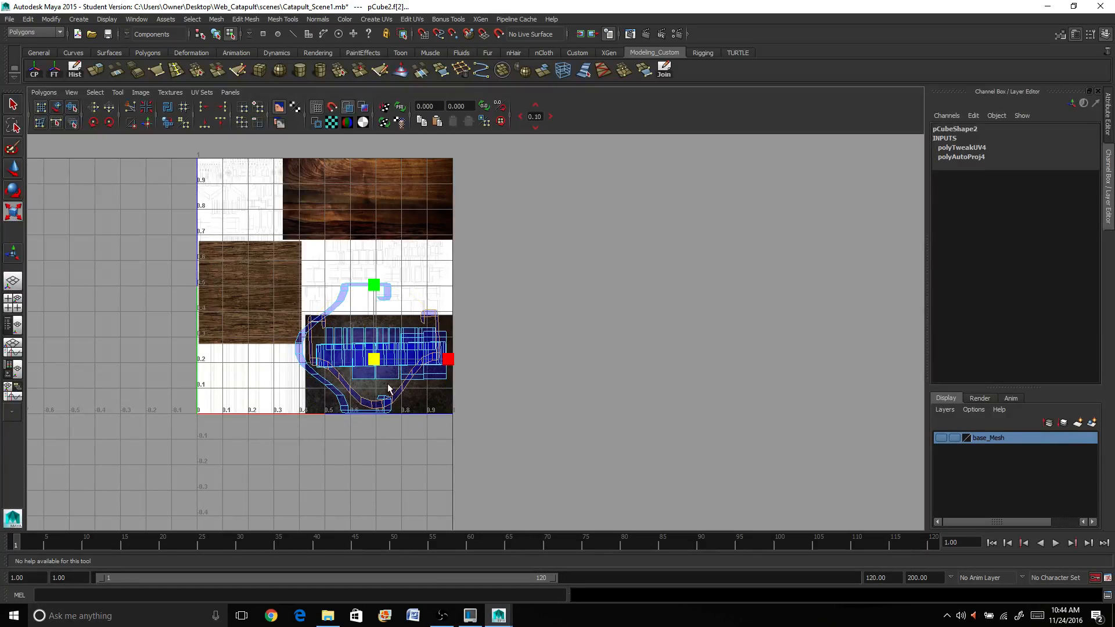
left_click_drag(372, 292, 353, 302)
Move the second curved side shell onto the dark metal texture, rotate it a quarter turn and scale it to fit
key("w")
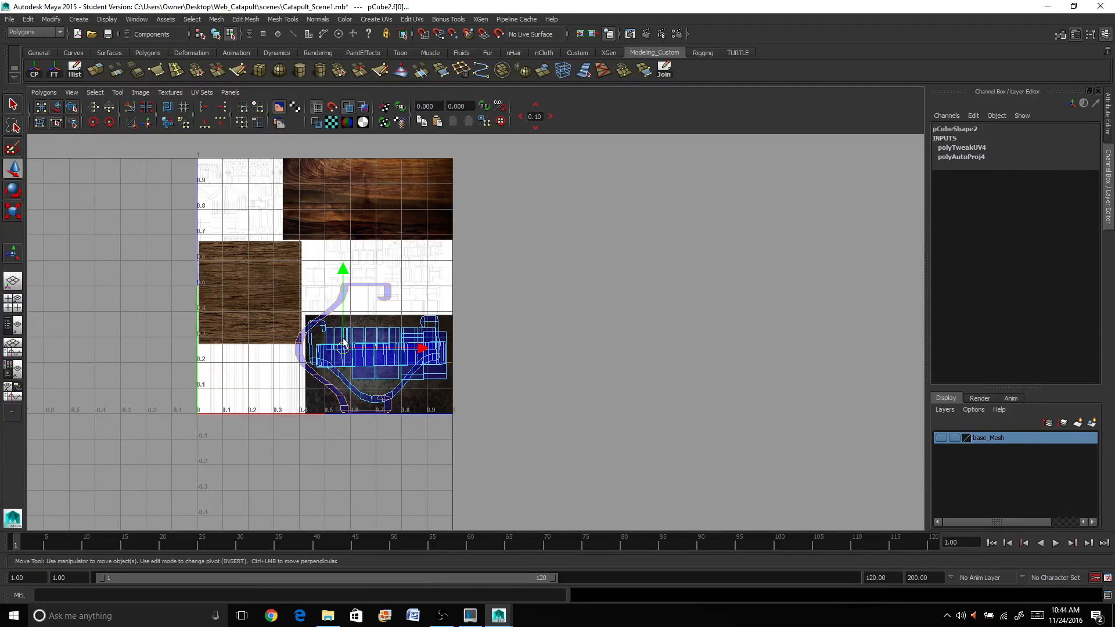
left_click_drag(342, 349, 381, 364)
key("e")
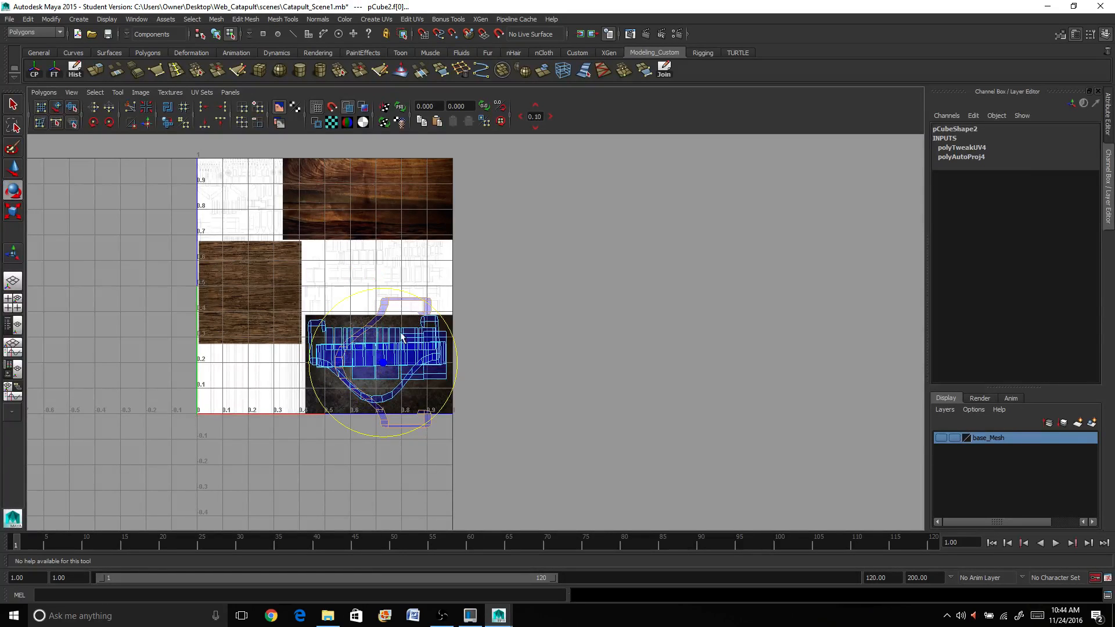
left_click_drag(443, 319, 383, 298)
key("r")
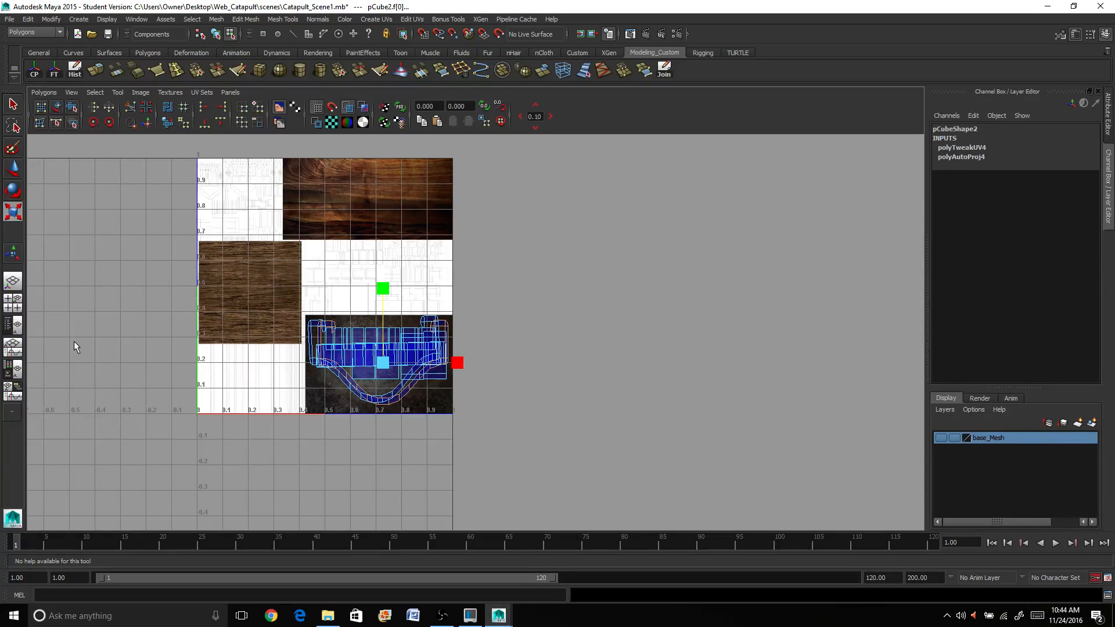
Return to the single perspective view, frame the strip and switch it back to object mode
left_click(13, 281)
key("f")
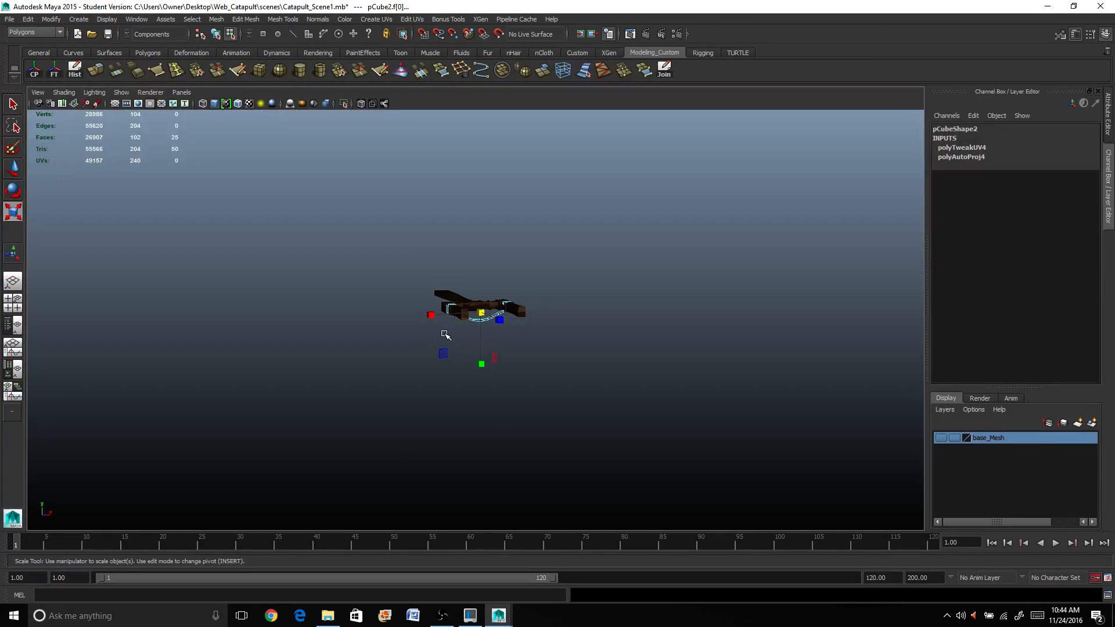
right_click(580, 306)
left_click(629, 293)
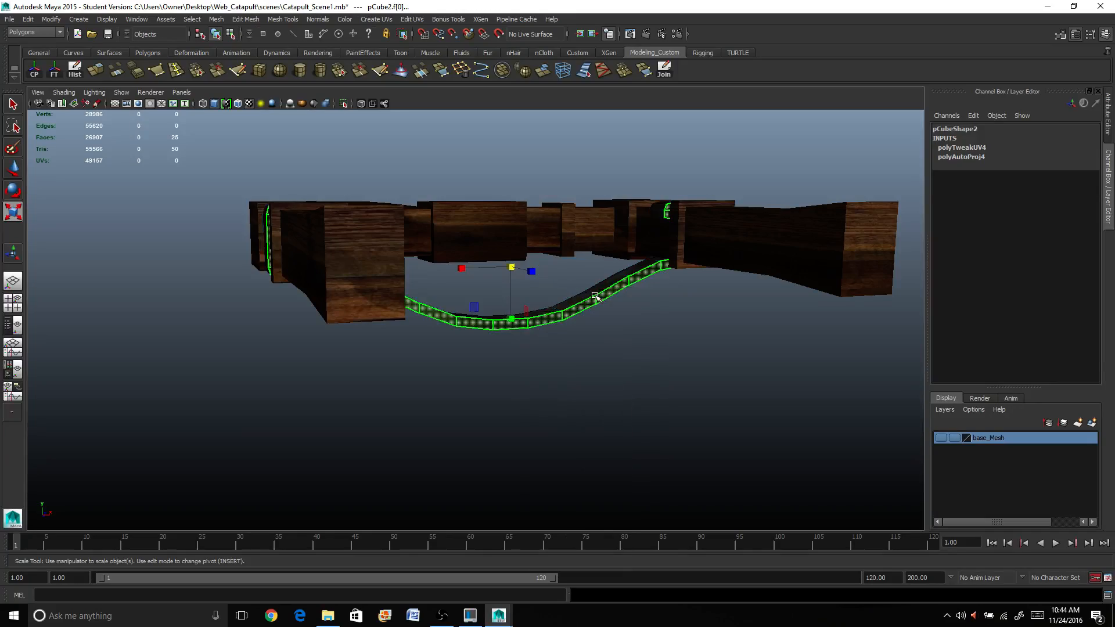
Deselect the strip and examine its texture and its fit around both fork prongs from several angles
left_click_drag(622, 356, 716, 412, "alt")
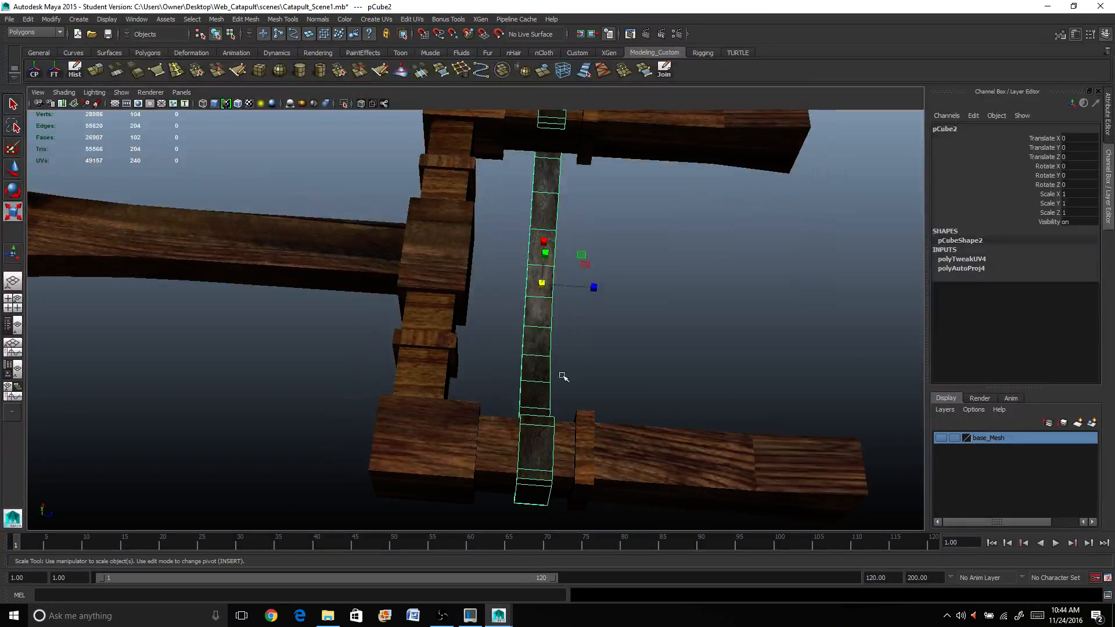
left_click(607, 368)
left_click_drag(607, 368, 551, 355, "alt")
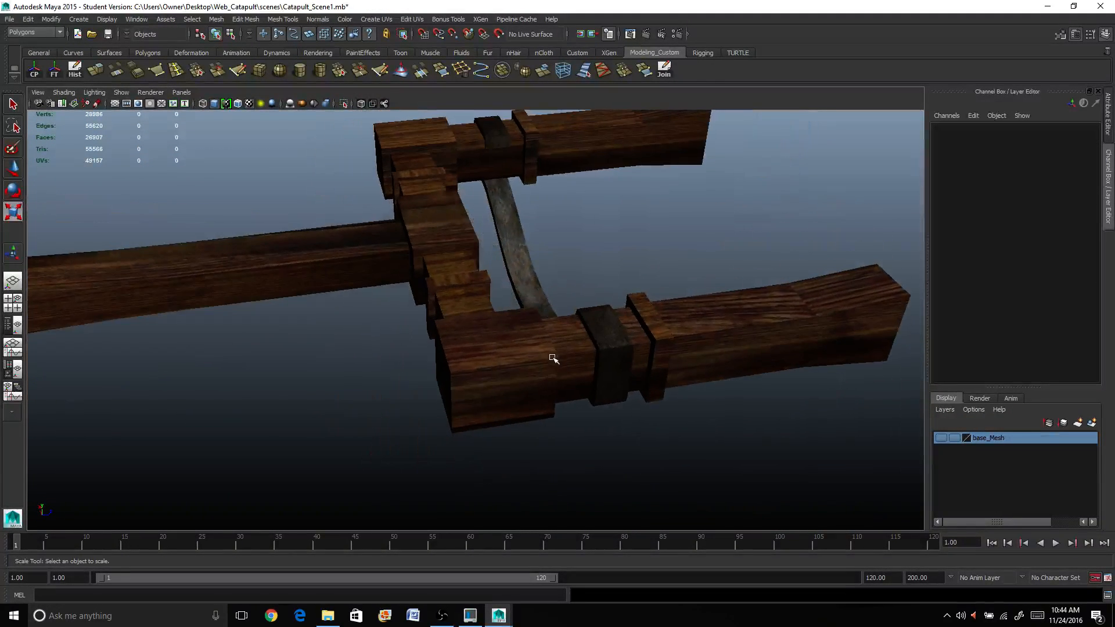
scroll(550, 354, "down", 3)
scroll(551, 353, "up", 3)
middle_click_drag(549, 352, 515, 402, "alt")
right_click_drag(515, 403, 510, 286, "alt")
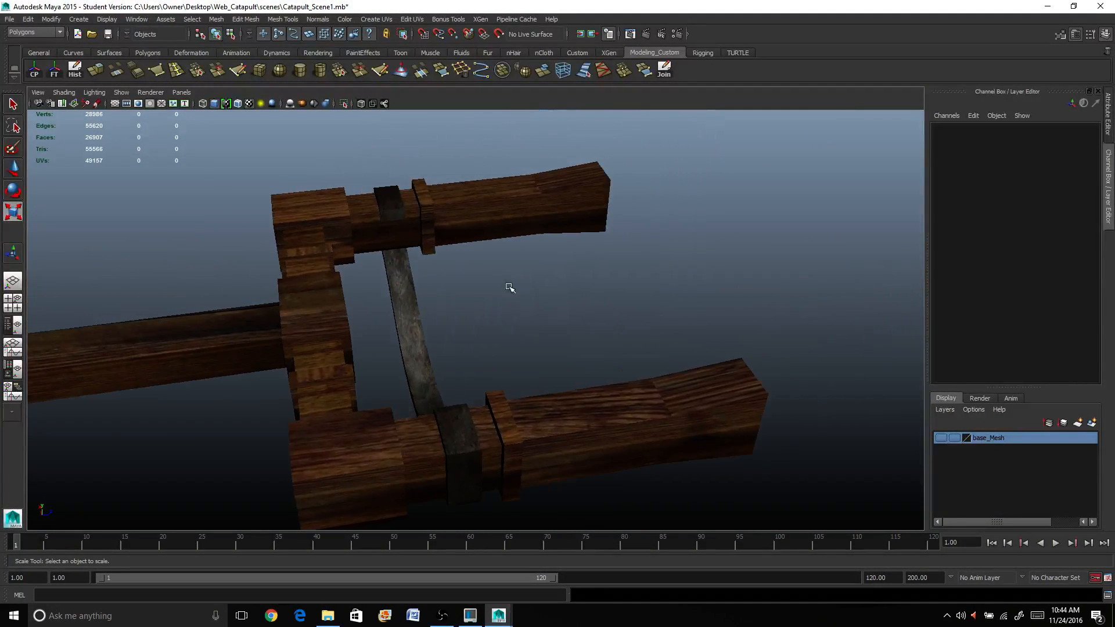
left_click_drag(509, 286, 383, 351, "alt")
Duplicate the strip twice along the prongs, placing the copies at Translate Z 2.081 and 4.583
left_click(406, 347)
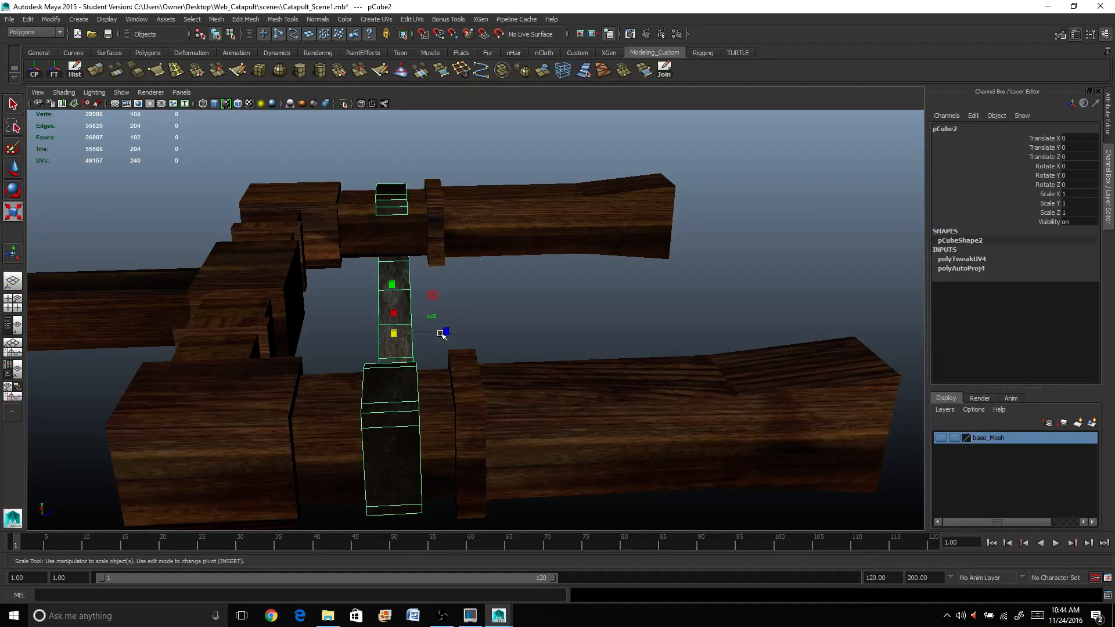
key("w")
left_click_drag(447, 333, 548, 332)
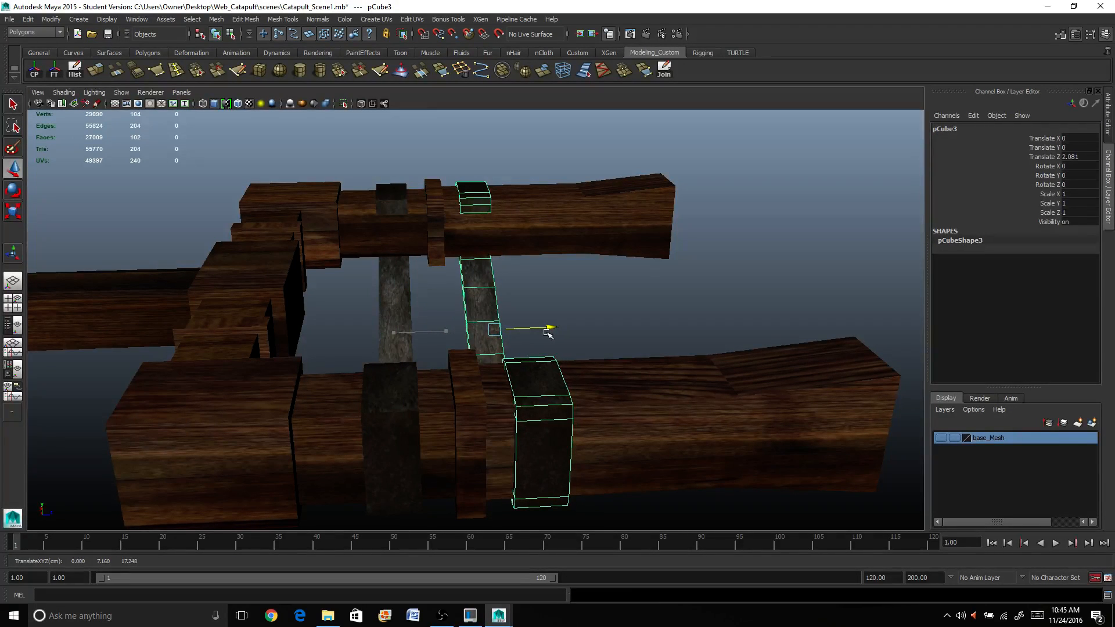
key("ctrl+d")
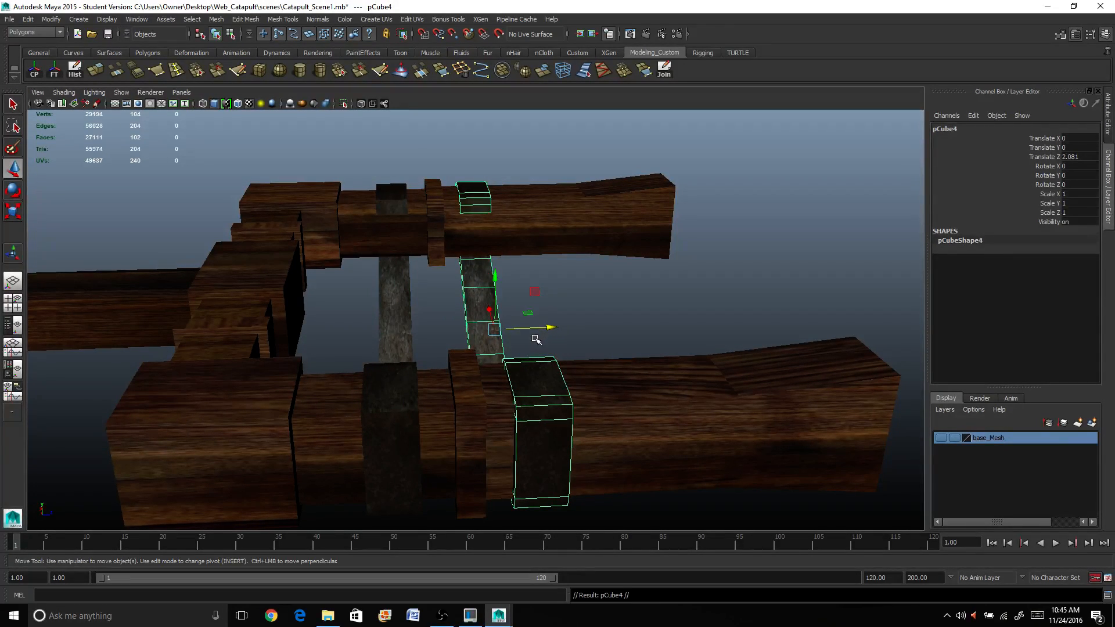
left_click_drag(545, 331, 665, 318)
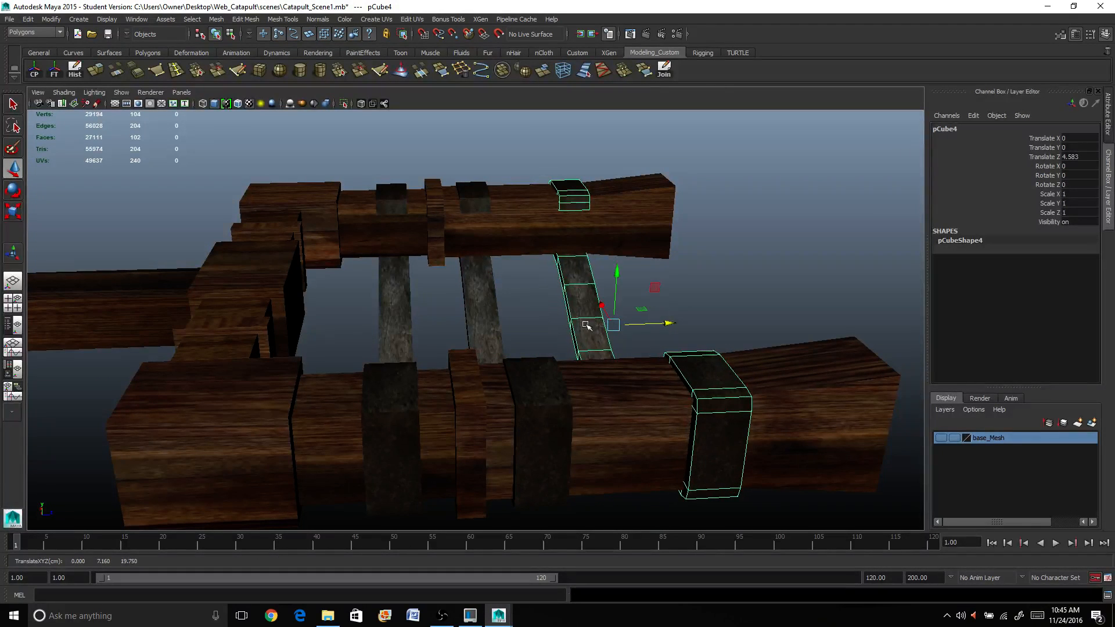
Adjust the strip spacing by moving the original strip to Translate Z -0.622 and the middle copy to 2.098
left_click(532, 324)
left_click(486, 323)
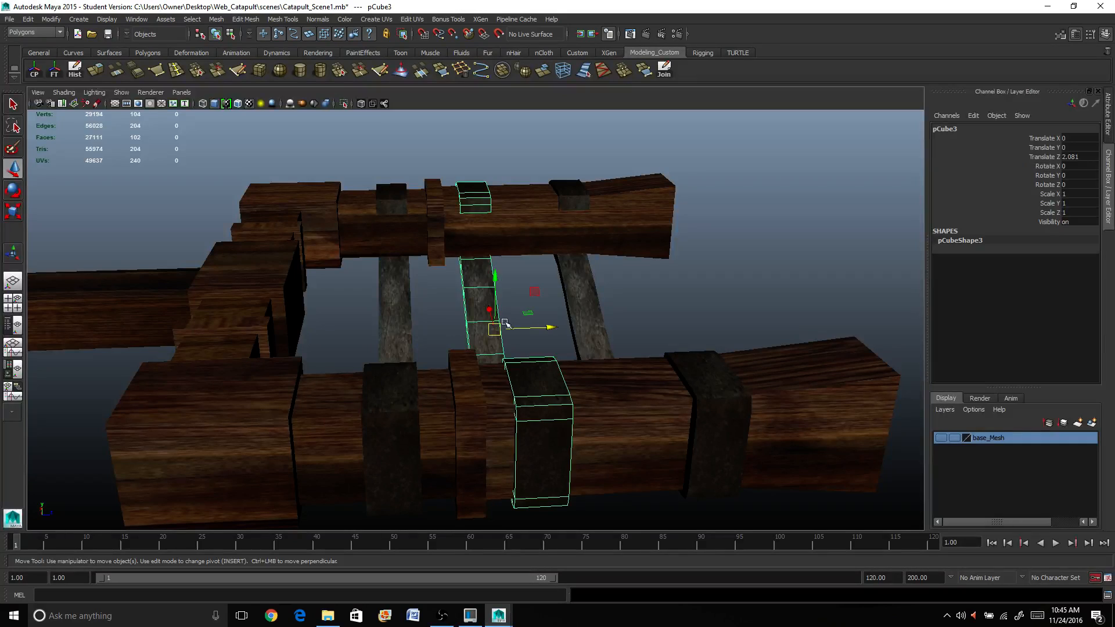
left_click_drag(548, 327, 545, 327)
left_click_drag(545, 327, 566, 339, "alt")
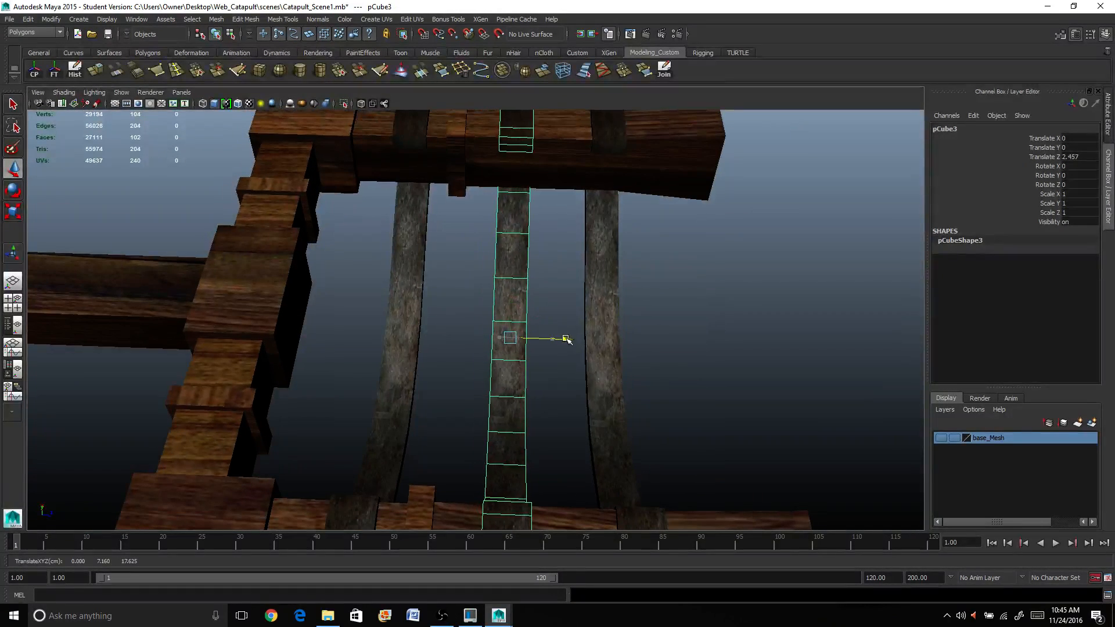
left_click(405, 366)
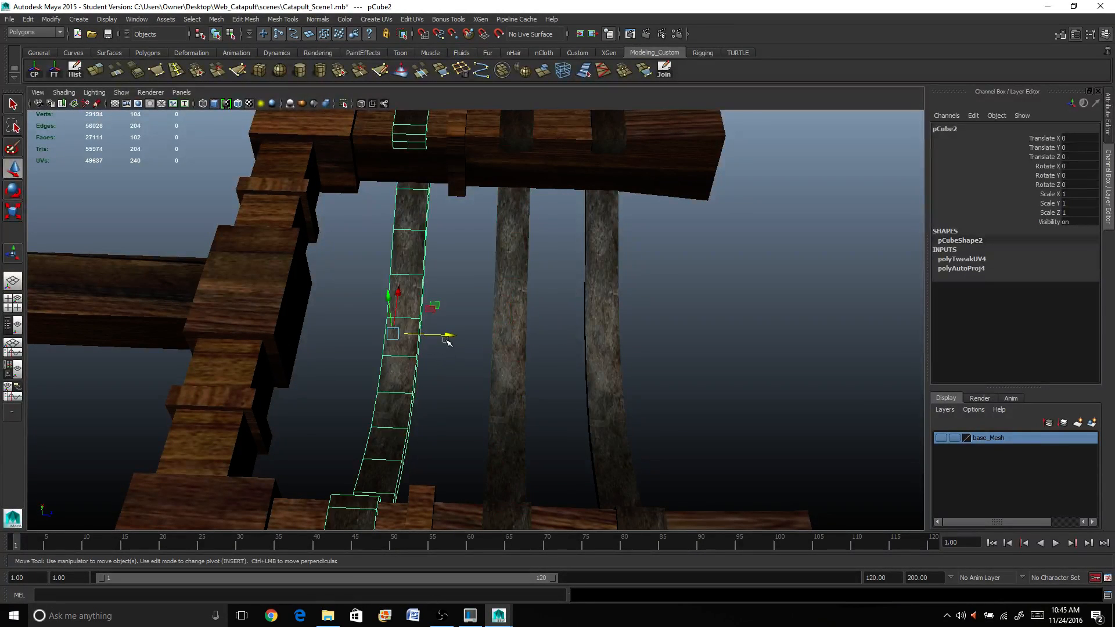
left_click_drag(446, 335, 417, 334)
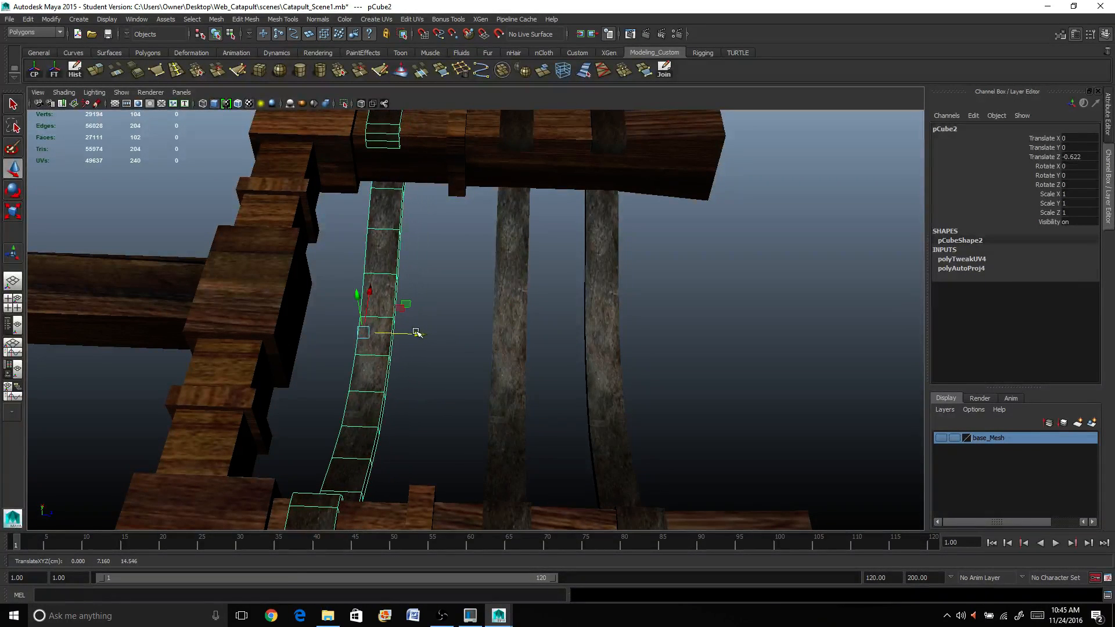
left_click(502, 337)
left_click_drag(555, 339, 550, 341)
left_click_drag(585, 377, 561, 377, "alt")
left_click_drag(277, 356, 537, 390, "alt")
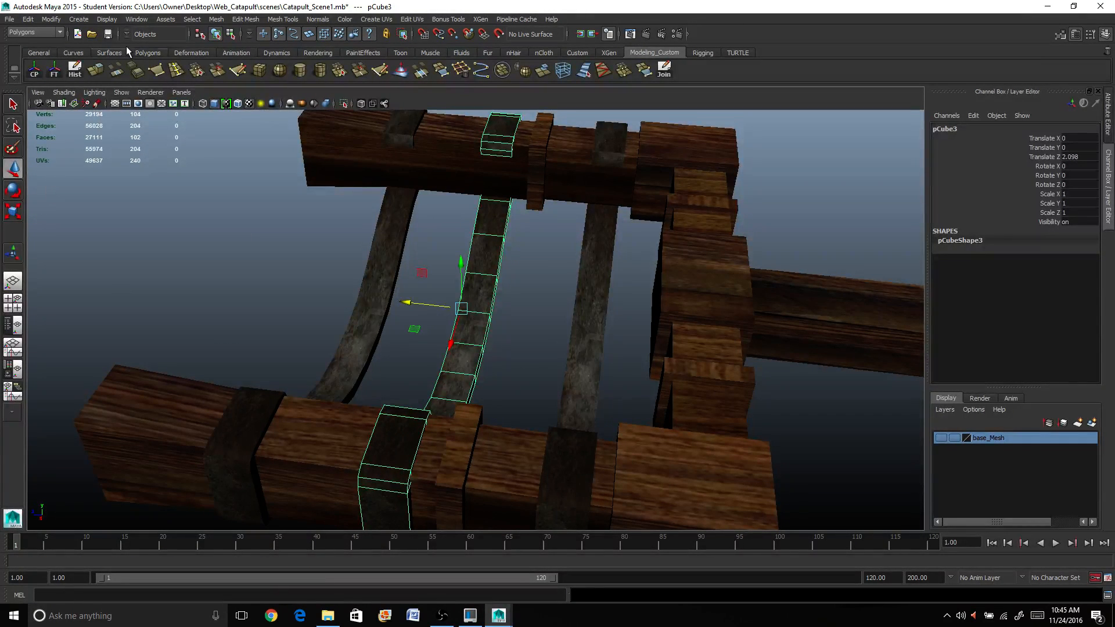
Create a polygon cube and place it above the strips between the prongs, at Translate X 1.166, Y 9.429 and Z 14.723
left_click(78, 19)
mouse_move(93, 58)
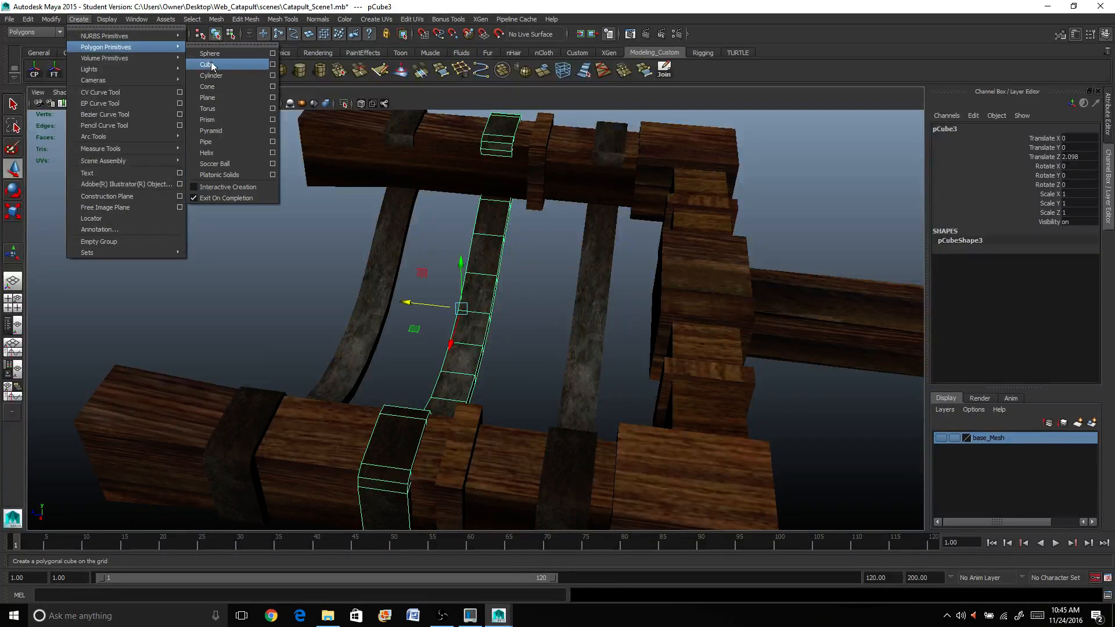
left_click(211, 63)
scroll(445, 259, "down", 3)
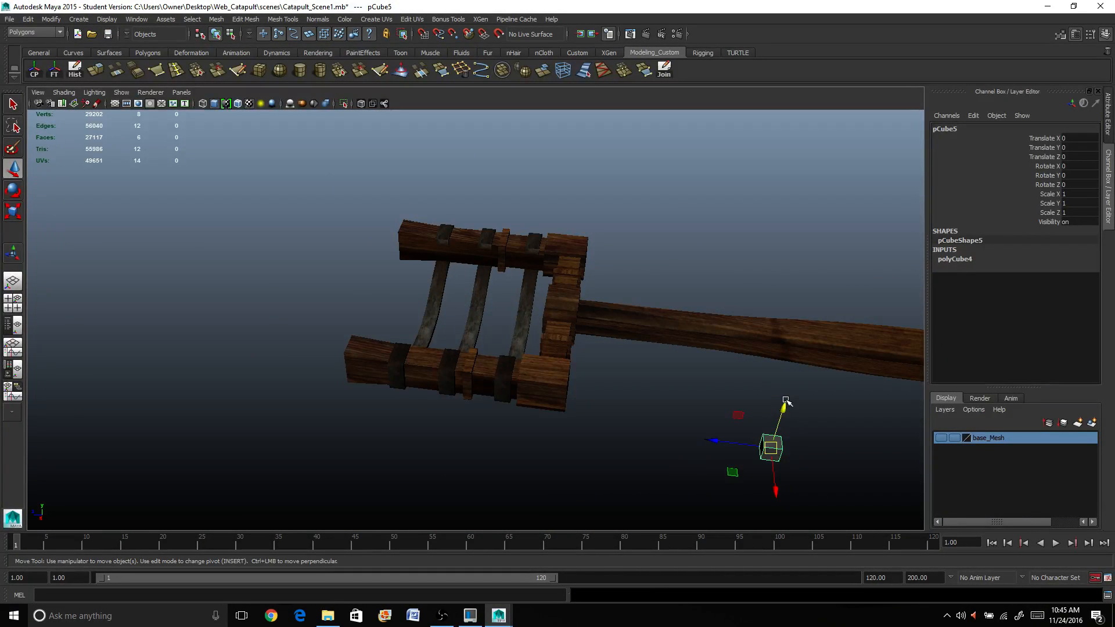
left_click_drag(786, 401, 797, 372)
left_click_drag(728, 407, 409, 389)
left_click_drag(454, 329, 454, 269)
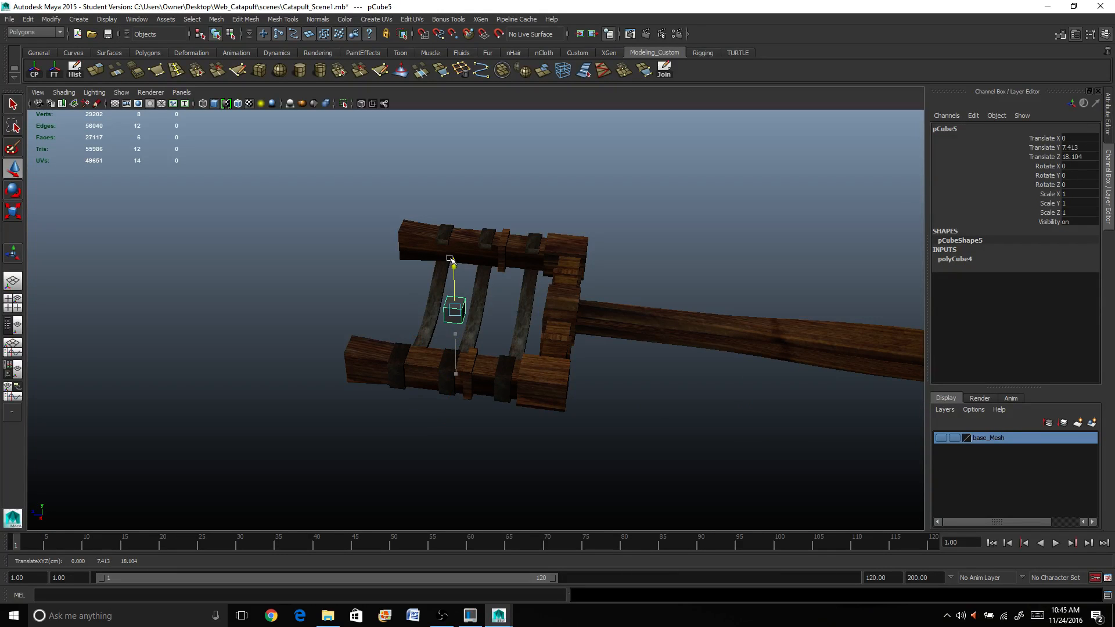
scroll(441, 301, "up", 10)
scroll(438, 309, "down", 10)
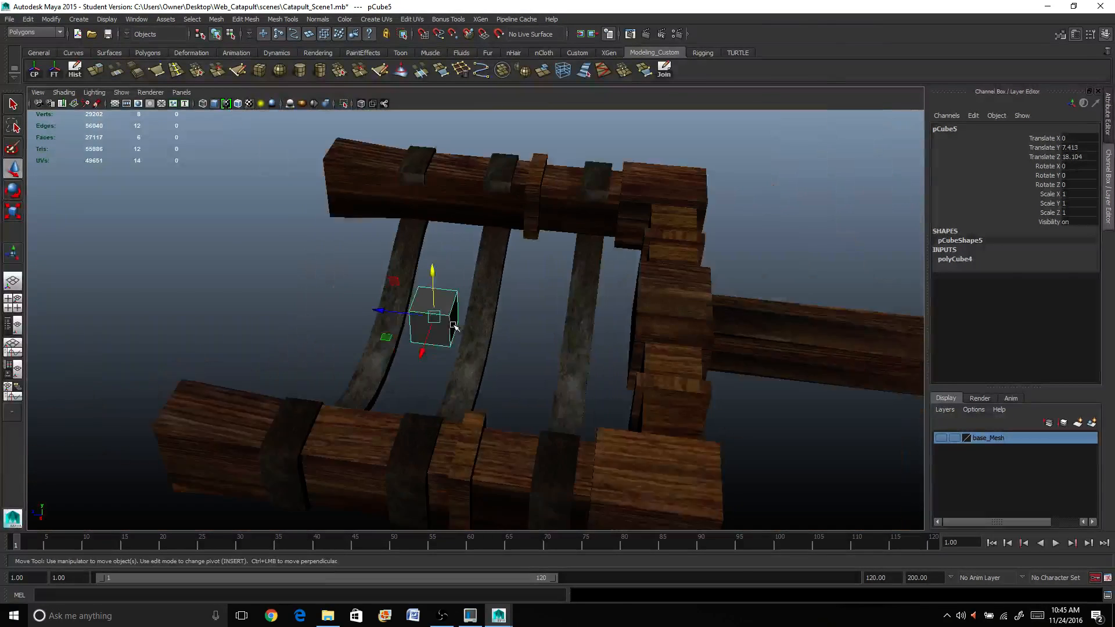
left_click_drag(428, 348, 508, 293)
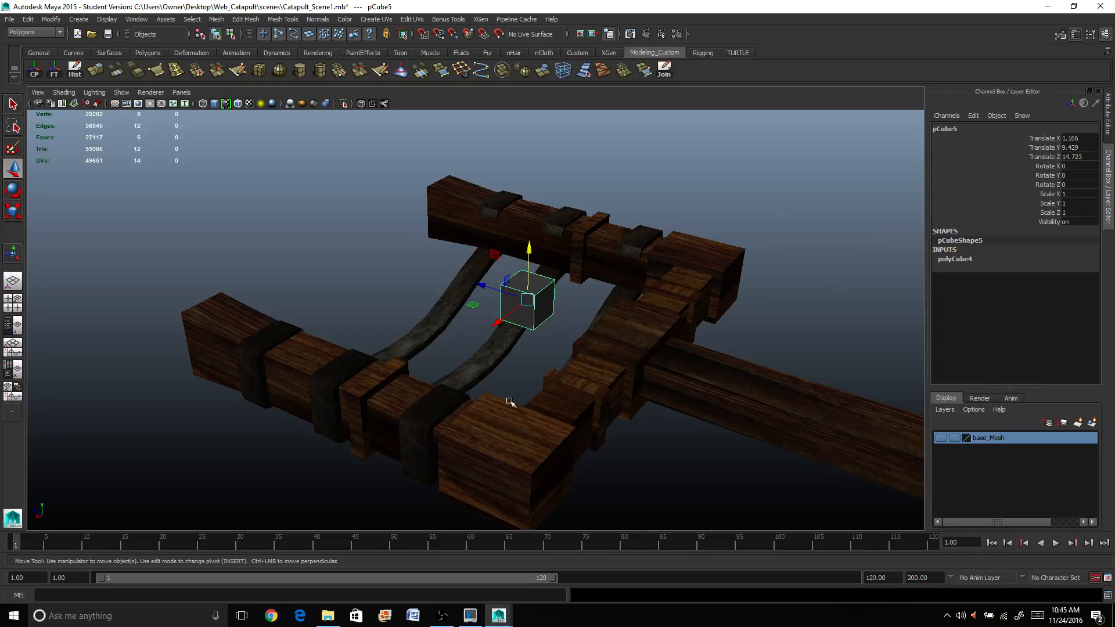
Flatten and lengthen the cube into a bar across the strips, with Scale Y 0.423 and Scale Z 9.197
key("r")
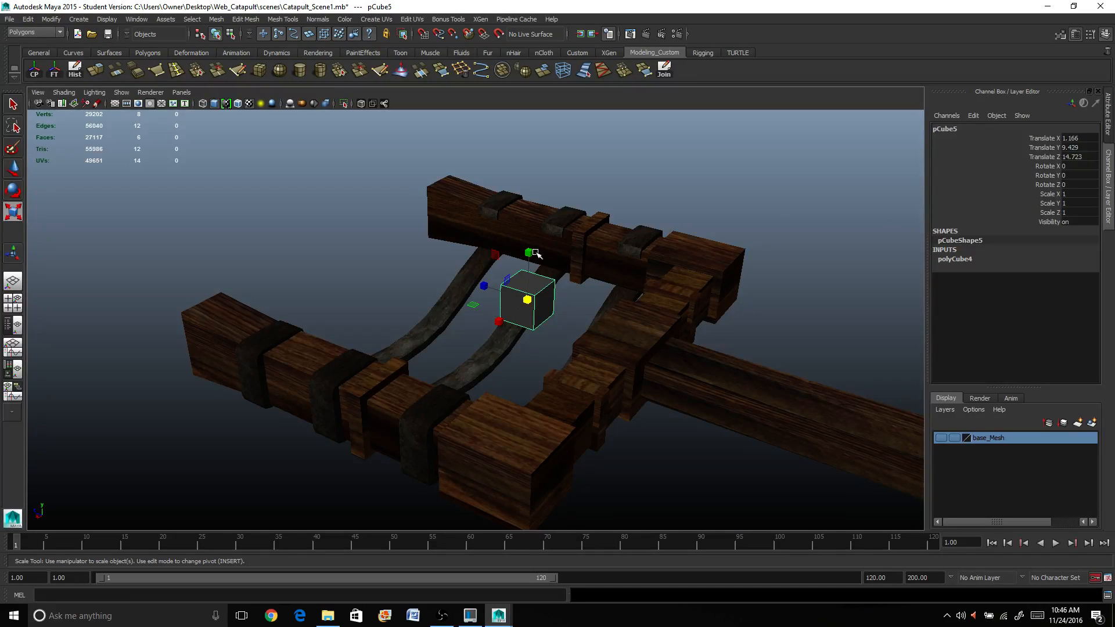
left_click_drag(530, 253, 528, 282)
left_click_drag(475, 345, 75, 385, "alt")
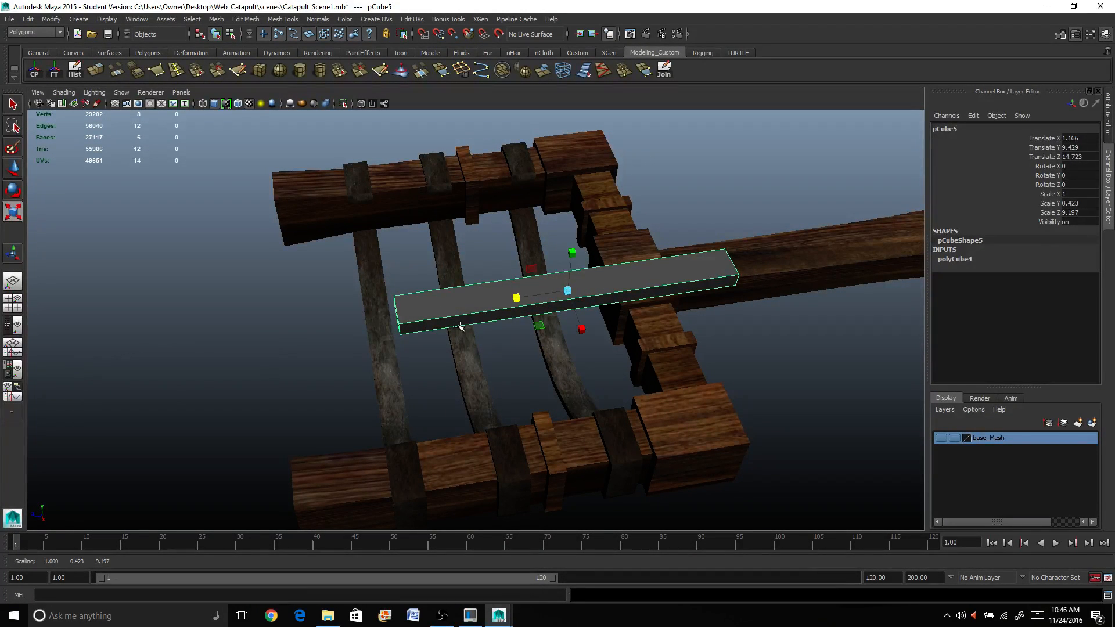
Lower the bar to Translate Y 6.573 and narrow it to Scale X 0.589
key("w")
left_click_drag(572, 249, 602, 364)
key("r")
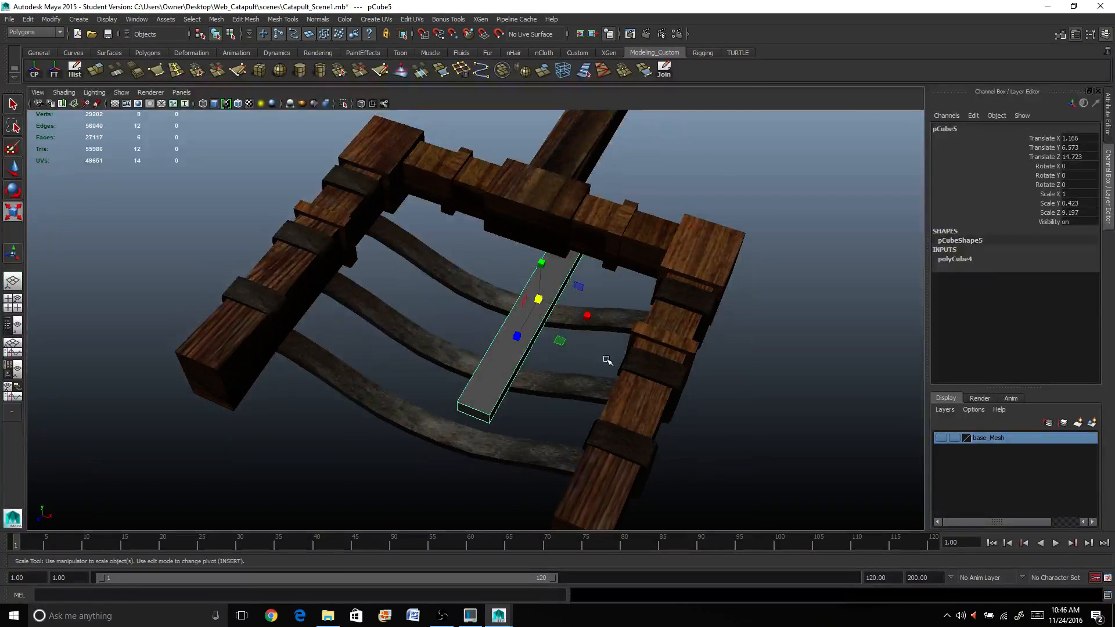
left_click_drag(587, 317, 489, 433)
Thin the bar to Scale Y 0.209 and position it across the strips at Translate X 1.746, Y 7.22 and Z 16.341
key("w")
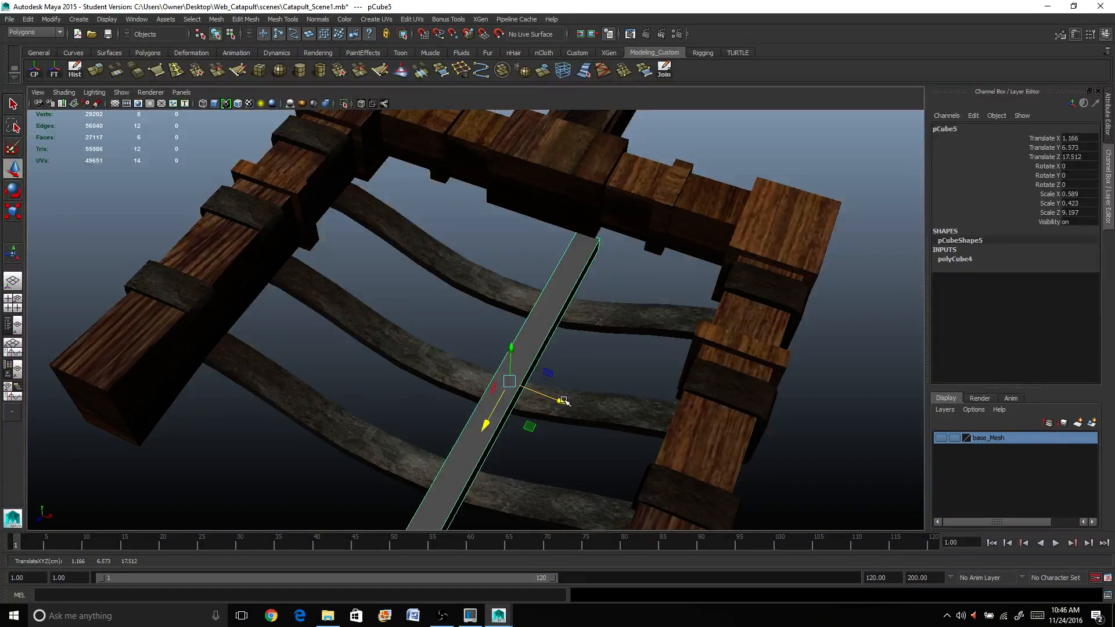
left_click_drag(563, 401, 601, 417)
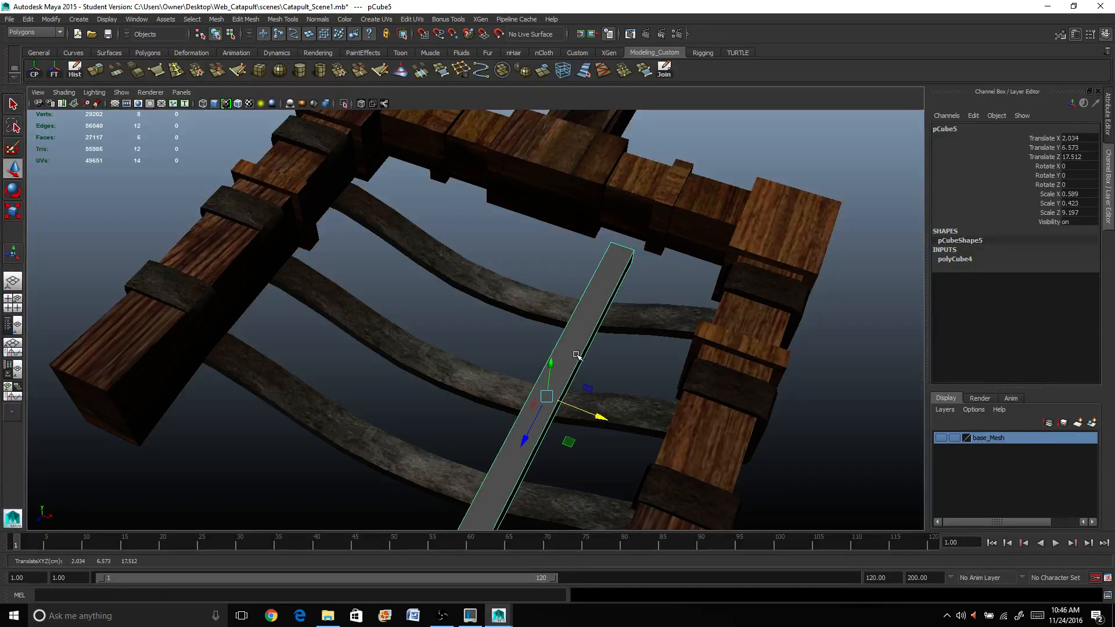
left_click_drag(552, 364, 605, 269)
key("r")
key("w")
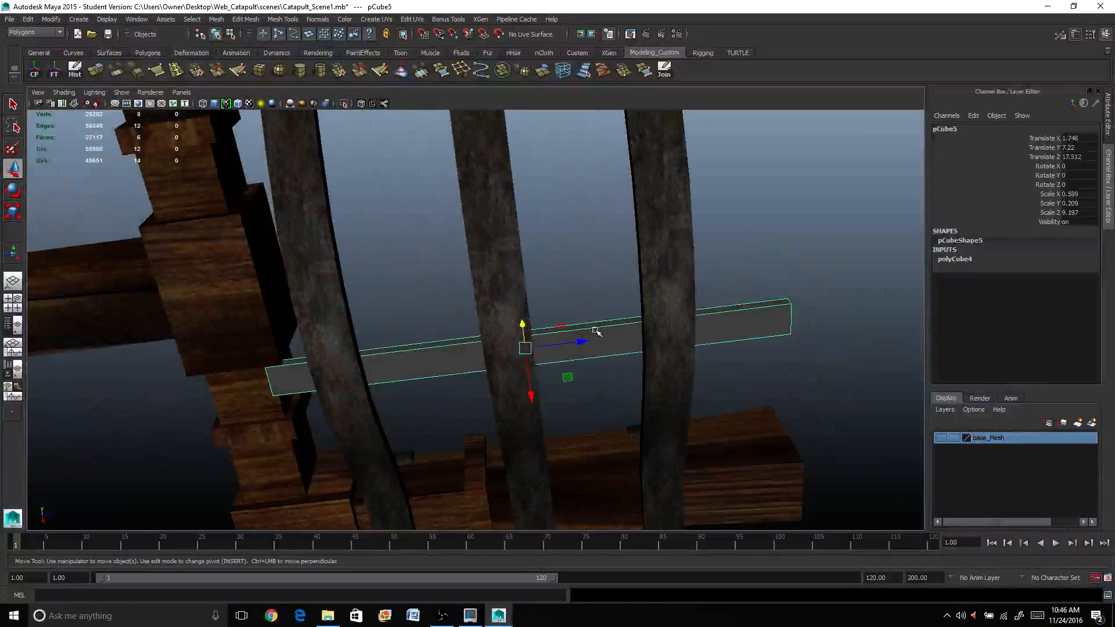
left_click_drag(581, 341, 519, 358)
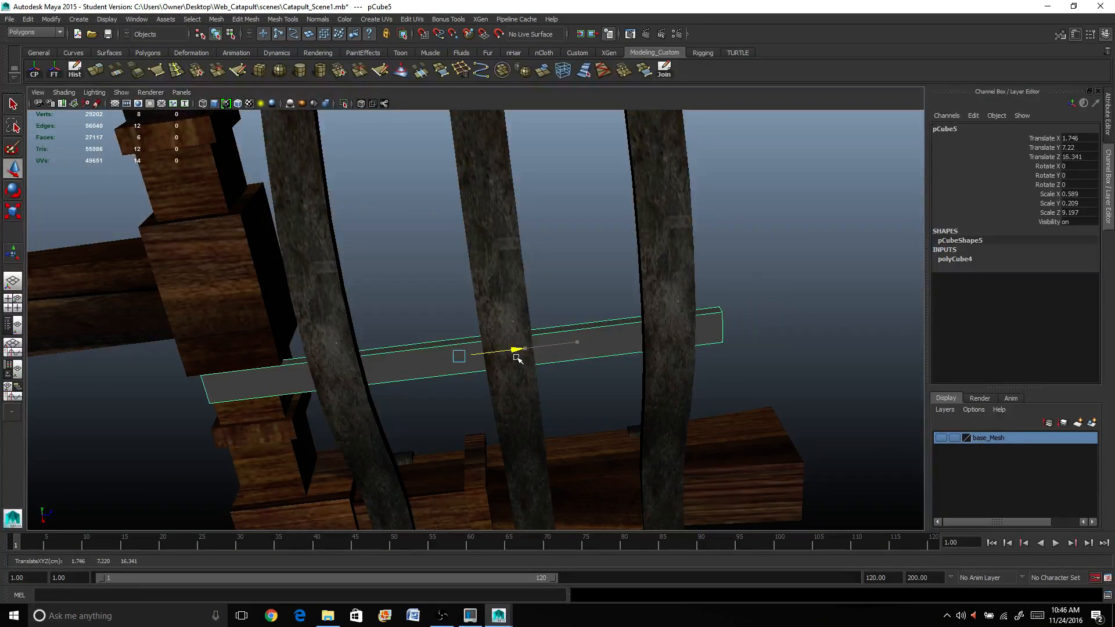
Insert ten evenly spaced edge loops along the length of the bar
left_click_drag(396, 357, 342, 369, "alt")
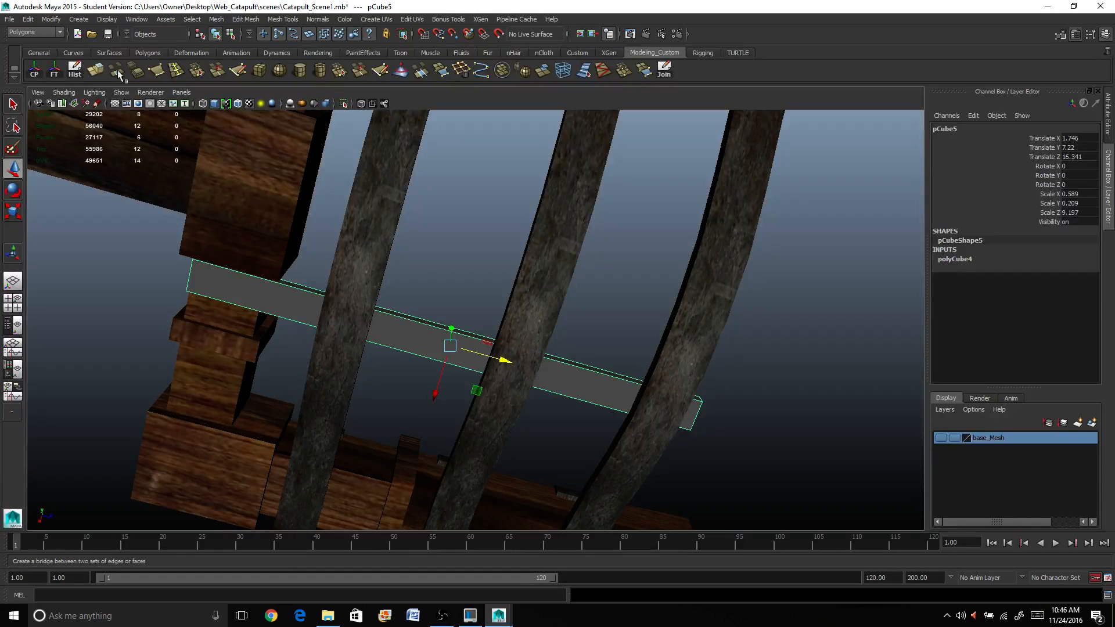
left_click(183, 71)
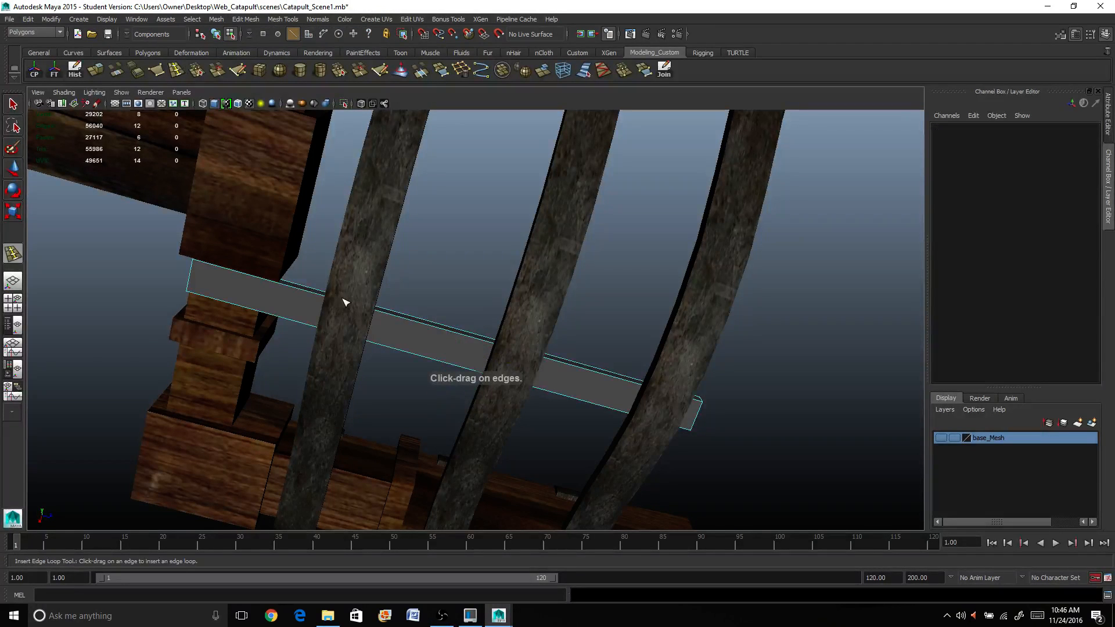
left_click(312, 298)
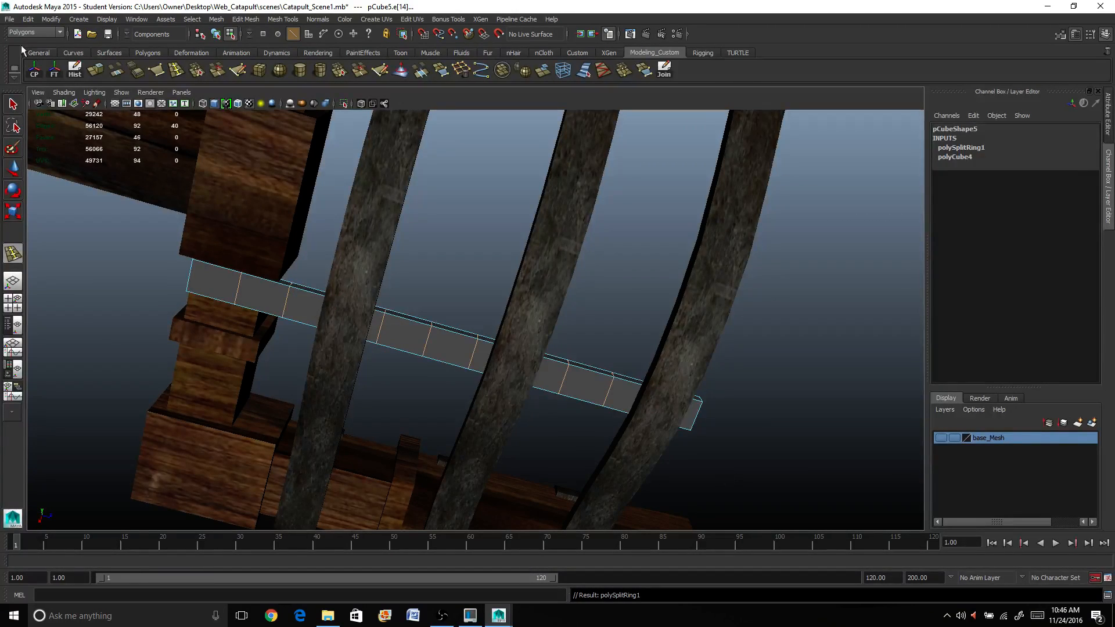
left_click(16, 109)
Switch the bar to vertex editing and enable soft selection for the Move tool with a falloff radius of 2
left_click_drag(586, 444, 598, 534, "alt")
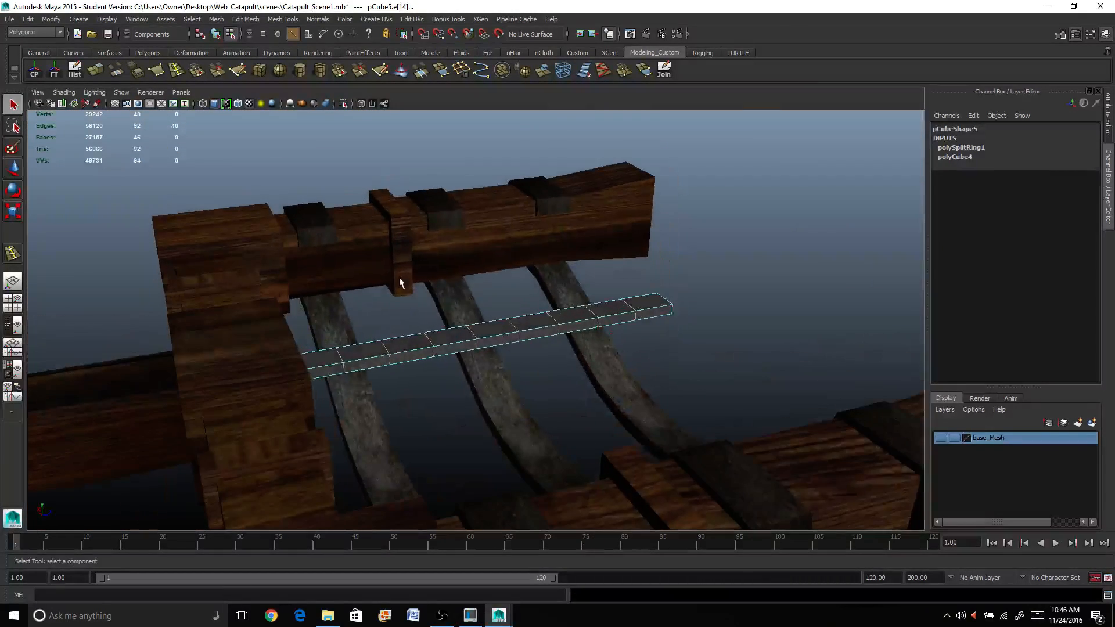
mouse_move(466, 394)
left_mouse_down("alt")
mouse_move(473, 443)
mouse_move(431, 490)
mouse_move(438, 395)
left_mouse_up("alt")
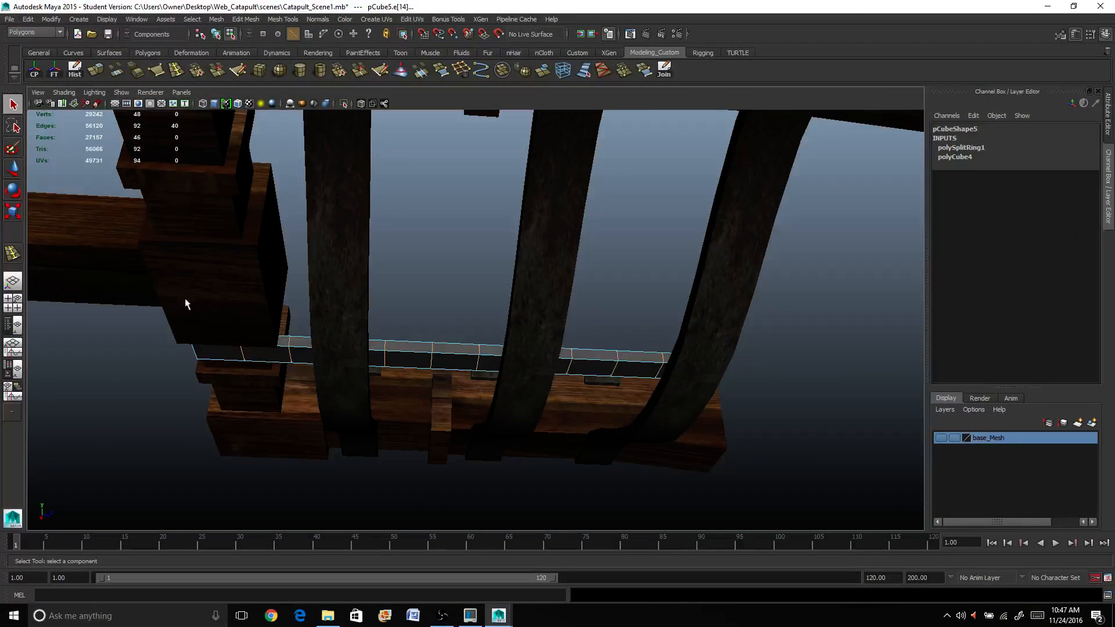
left_click(14, 169)
right_click_drag(427, 352, 402, 344)
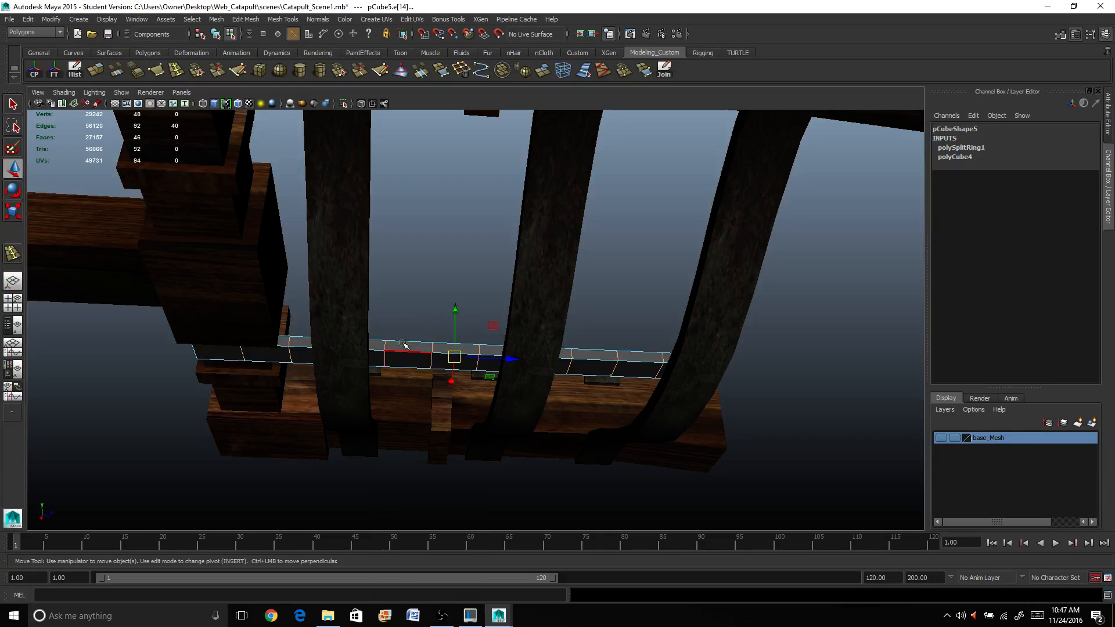
double_click(12, 170)
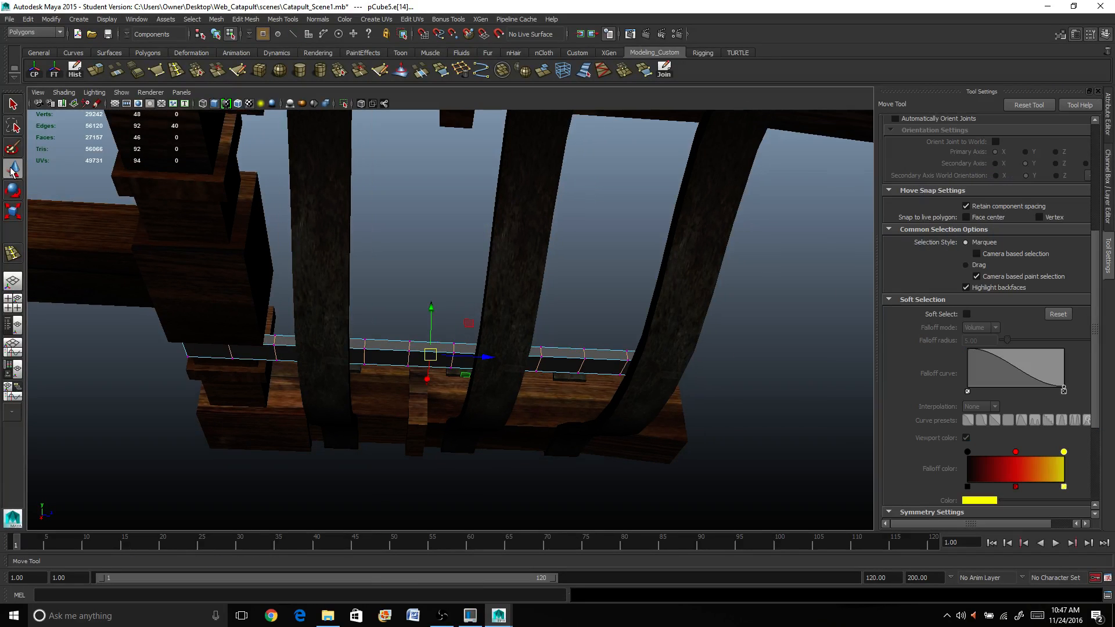
left_click(967, 314)
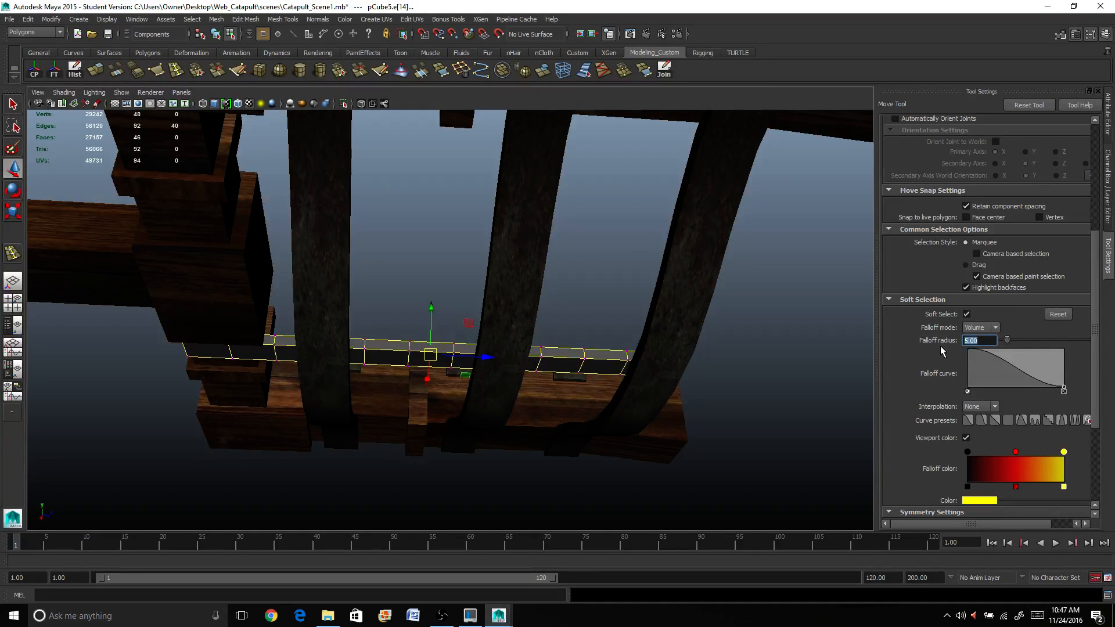
type("2")
key("Return")
Lower the bar's vertices from the first strip outward to about Y 5.6 so the bar dips beneath the strips
left_click_drag(273, 372, 286, 455, "alt")
left_click_drag(308, 290, 746, 386)
left_click_drag(493, 284, 492, 333)
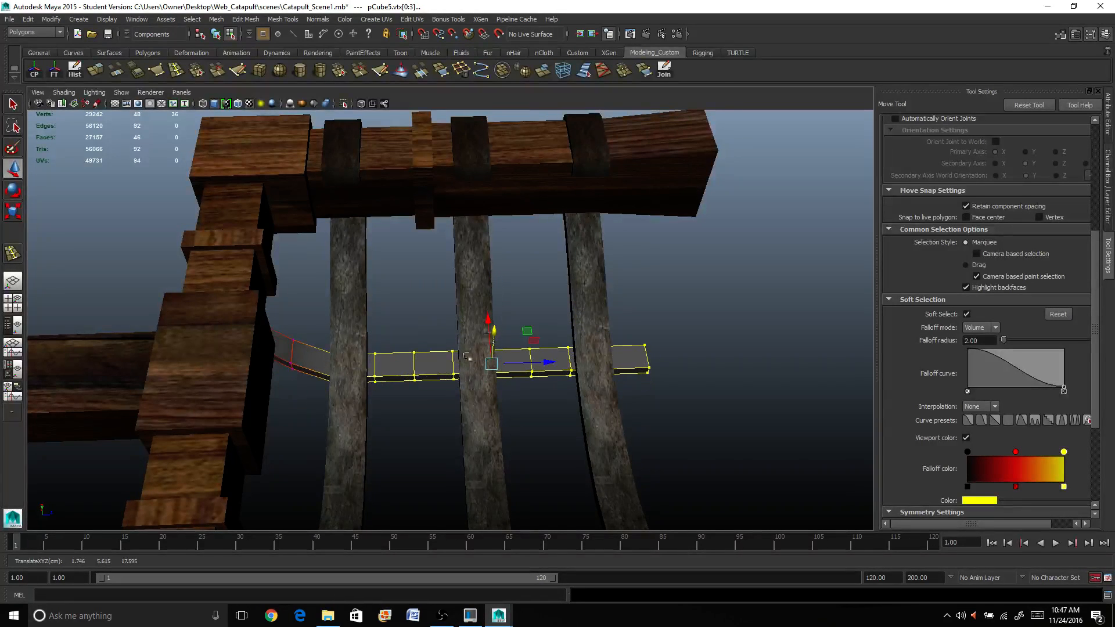
left_click_drag(479, 418, 402, 420, "alt")
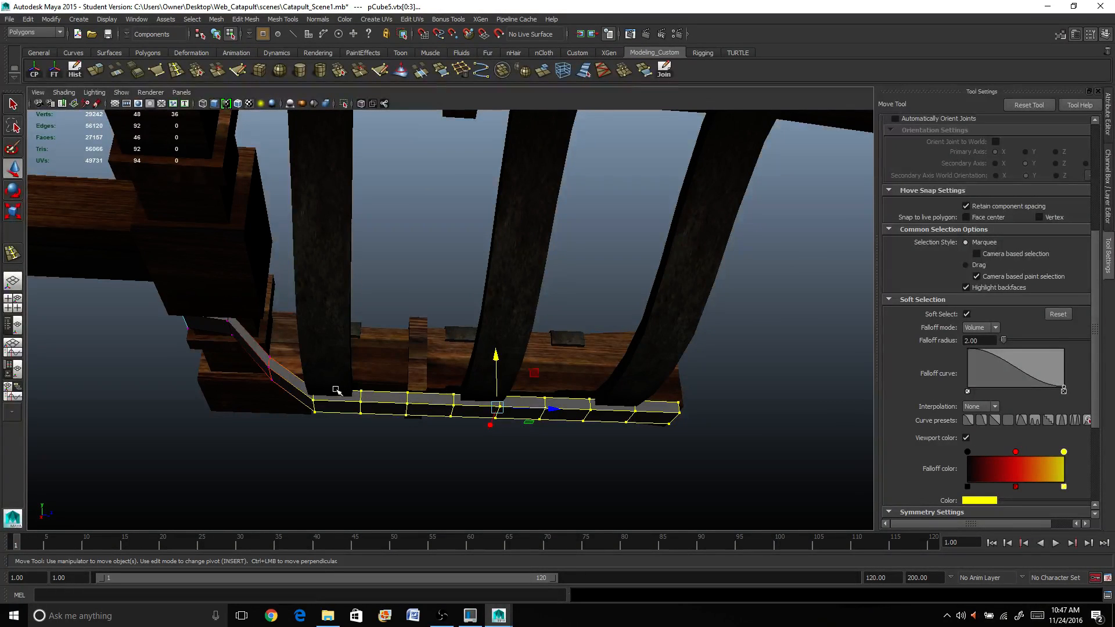
Raise the vertices of the bar's outer half to about Y 5.9, bending it upward past the first strip
left_click_drag(497, 349, 720, 454)
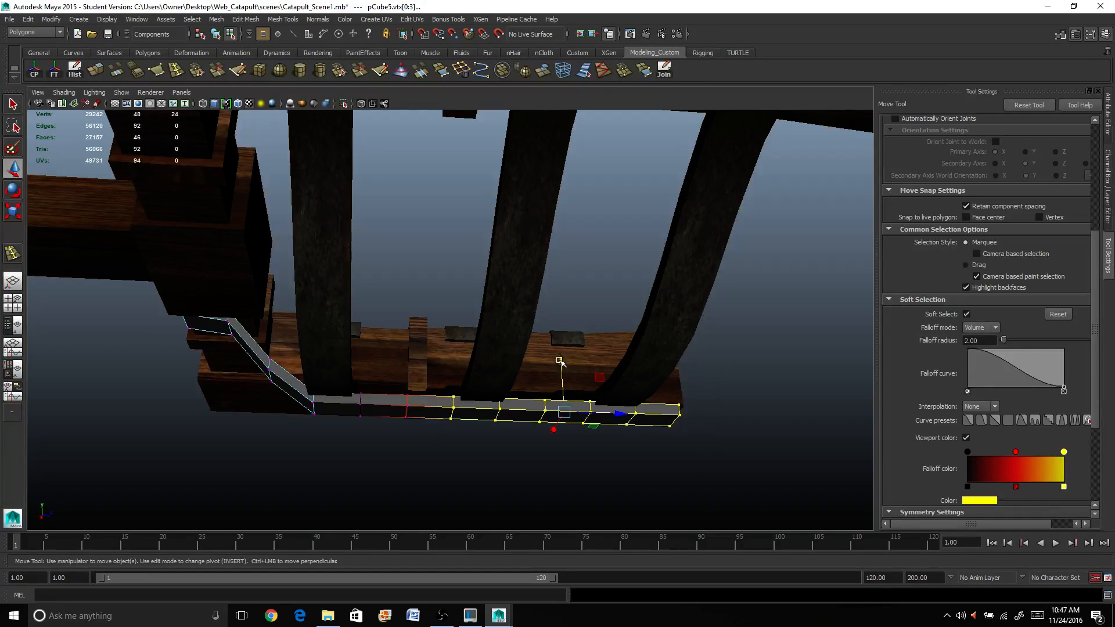
left_click_drag(559, 361, 559, 338)
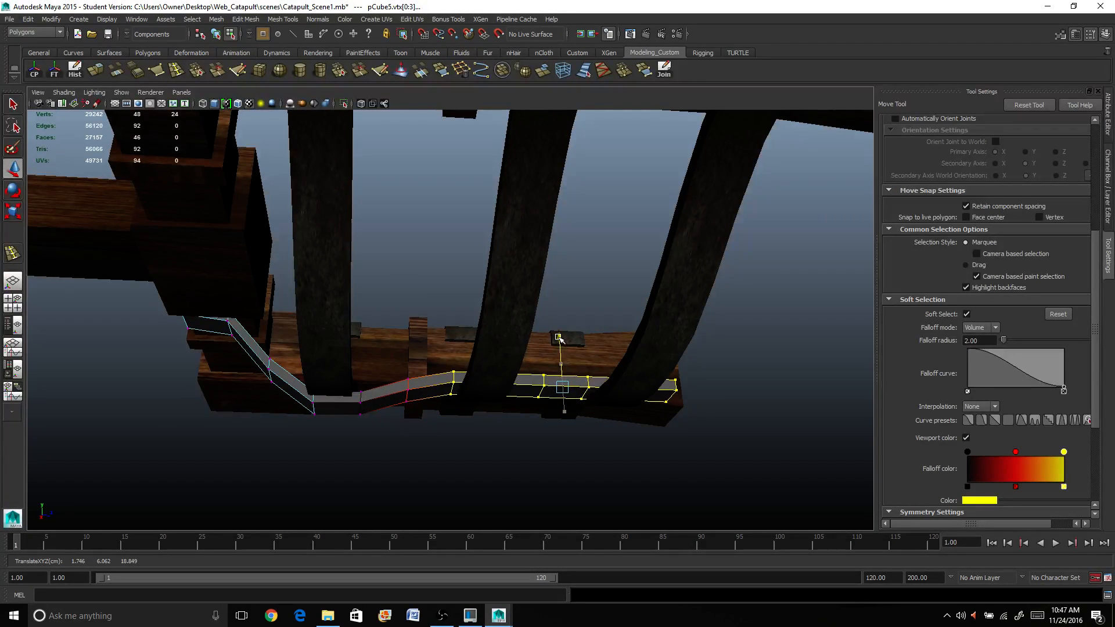
left_click_drag(708, 391, 638, 450, "alt")
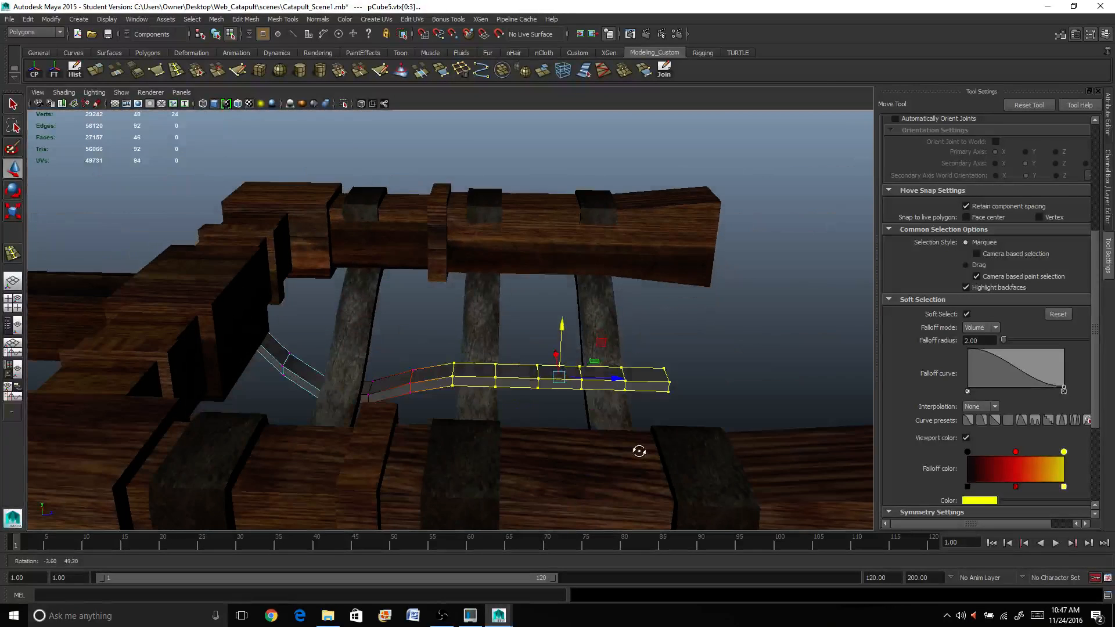
left_click_drag(561, 332, 566, 339)
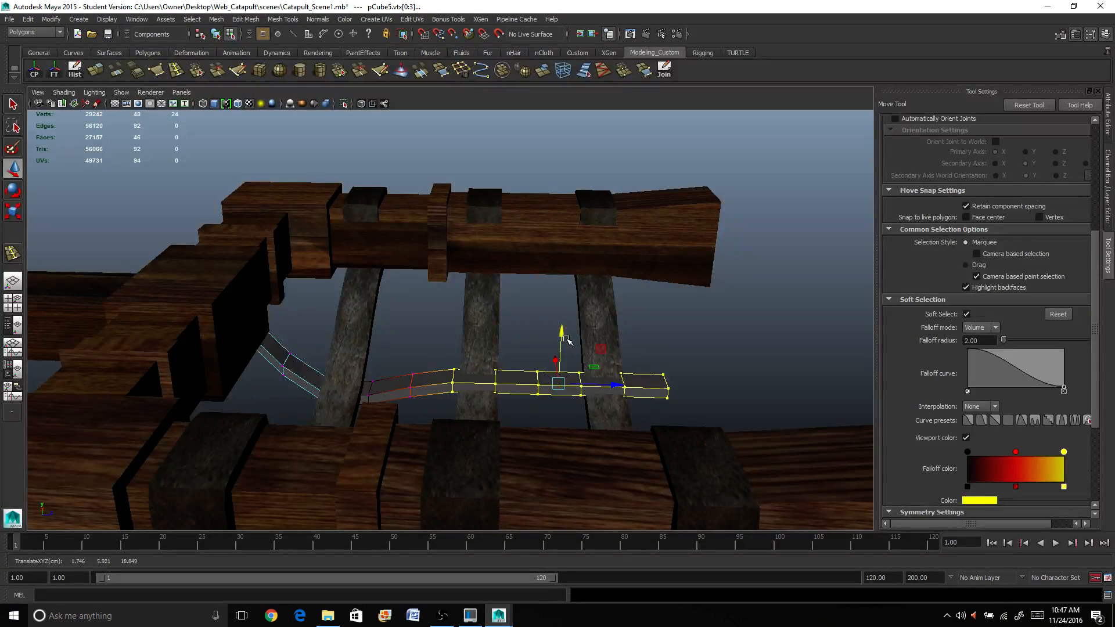
key("e")
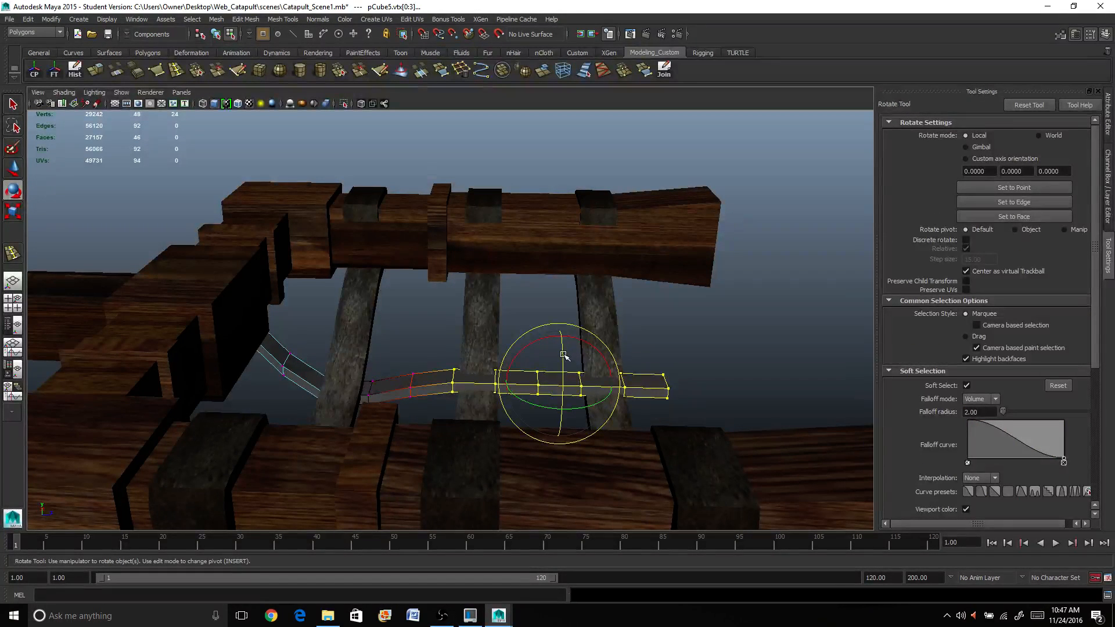
left_click_drag(563, 355, 568, 428)
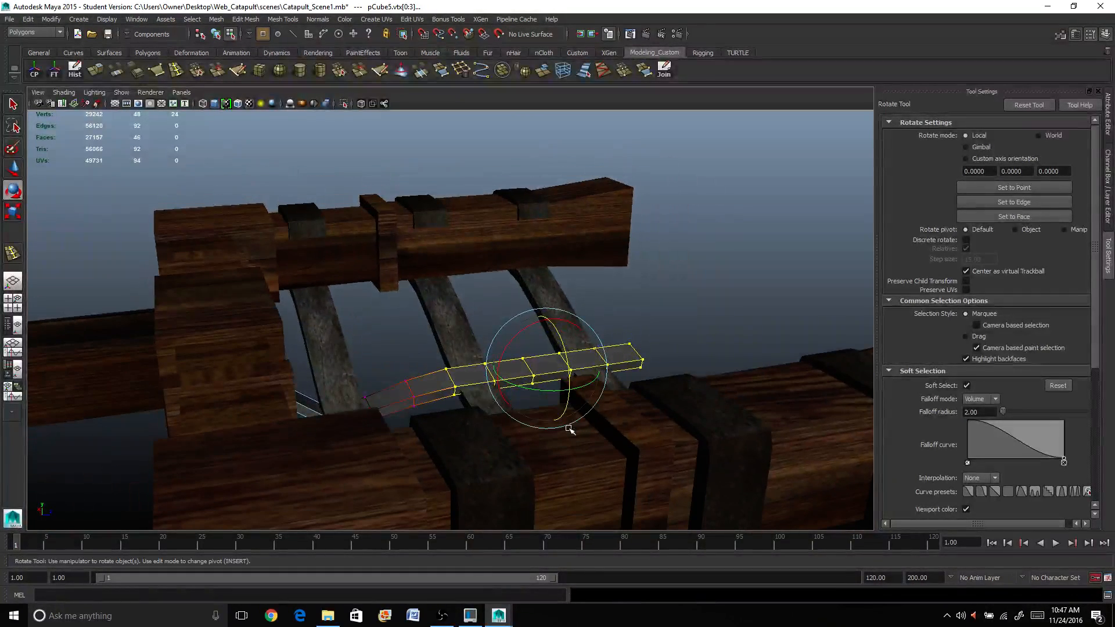
key("w")
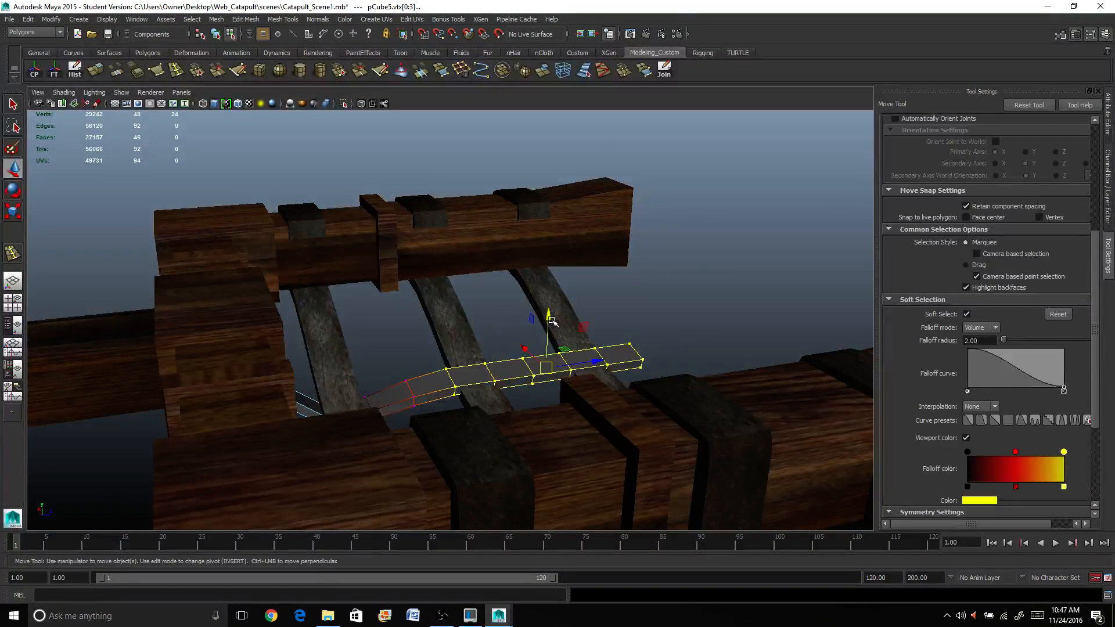
Bend the bar's free end under the outer strip at about Z 19.7 and shift the vertices beyond the middle strip to about Z 18.1
left_click_drag(552, 321, 580, 376, "alt")
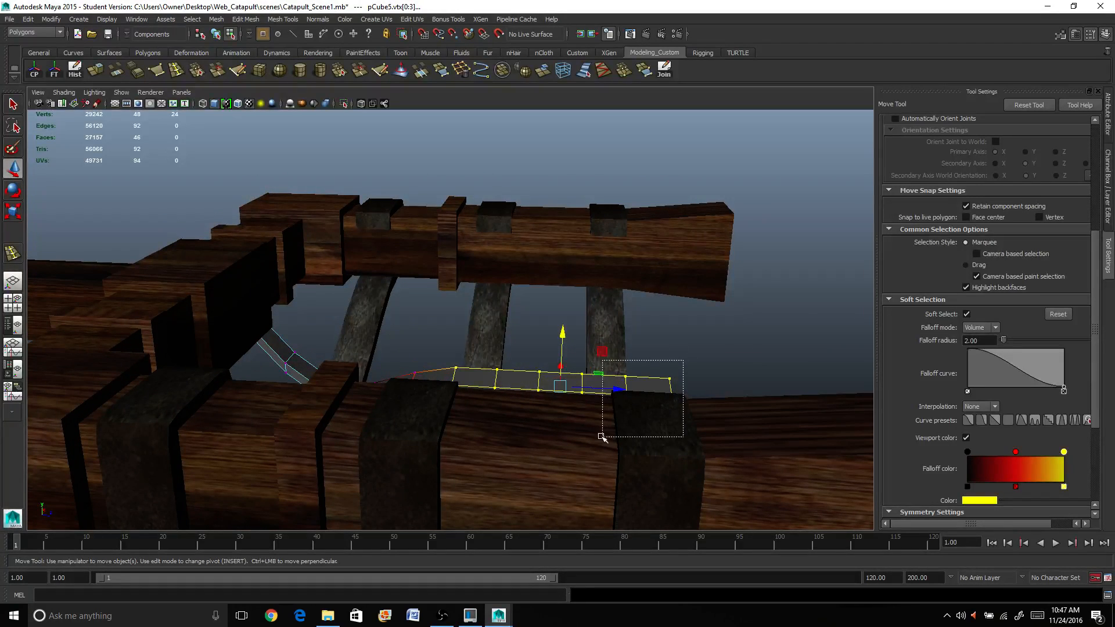
left_click_drag(597, 441, 611, 465, "alt")
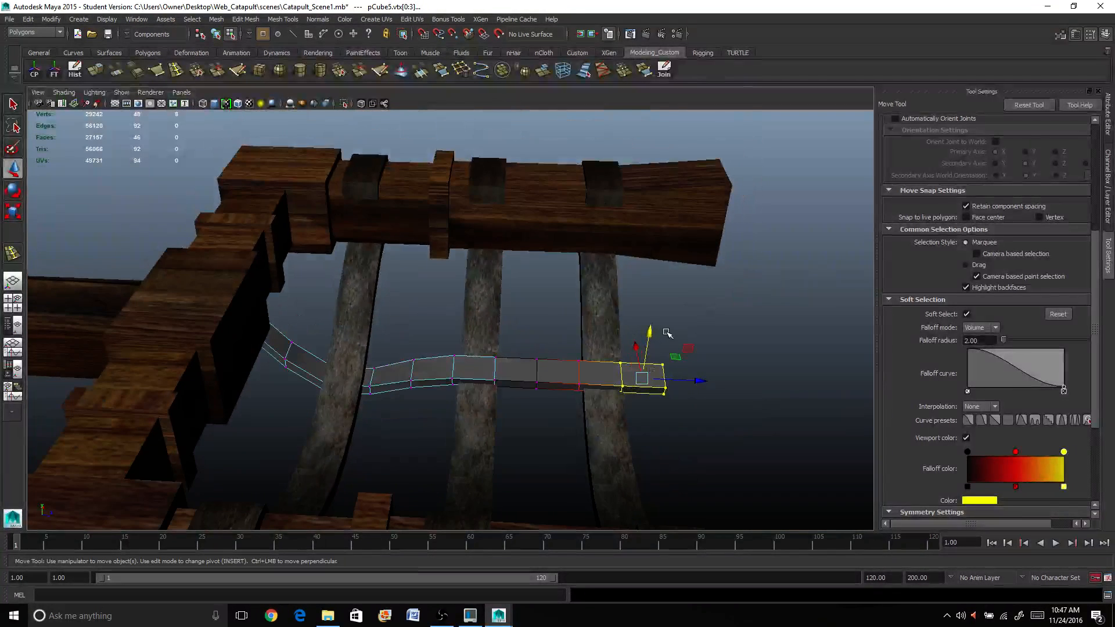
mouse_move(656, 337)
left_mouse_down()
mouse_move(639, 346)
mouse_move(650, 366)
mouse_move(656, 334)
left_mouse_up()
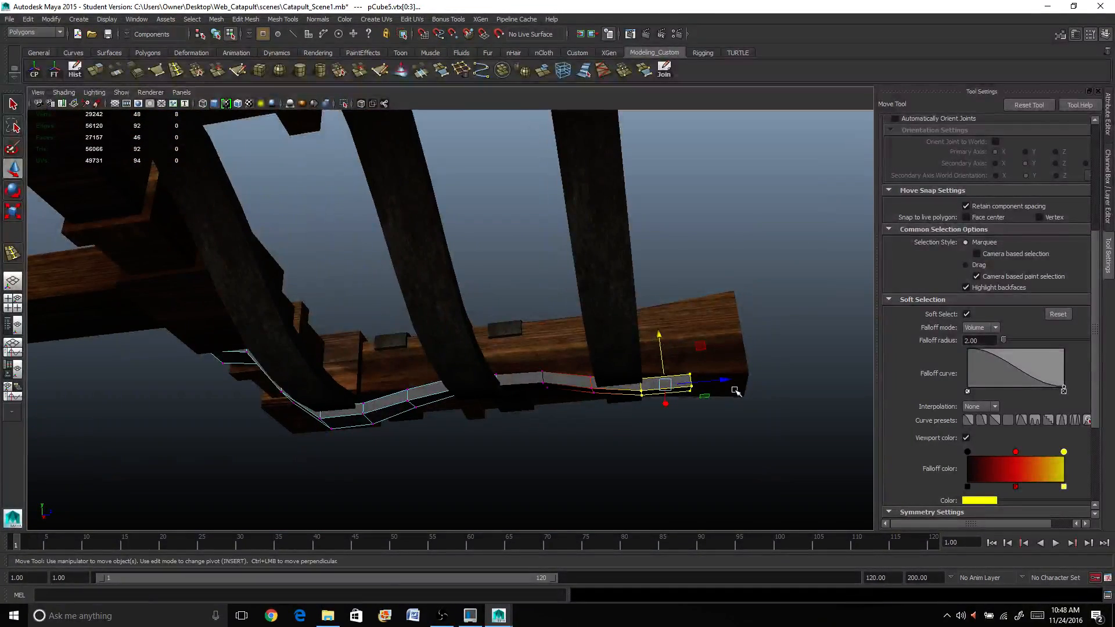
left_click_drag(729, 383, 676, 383)
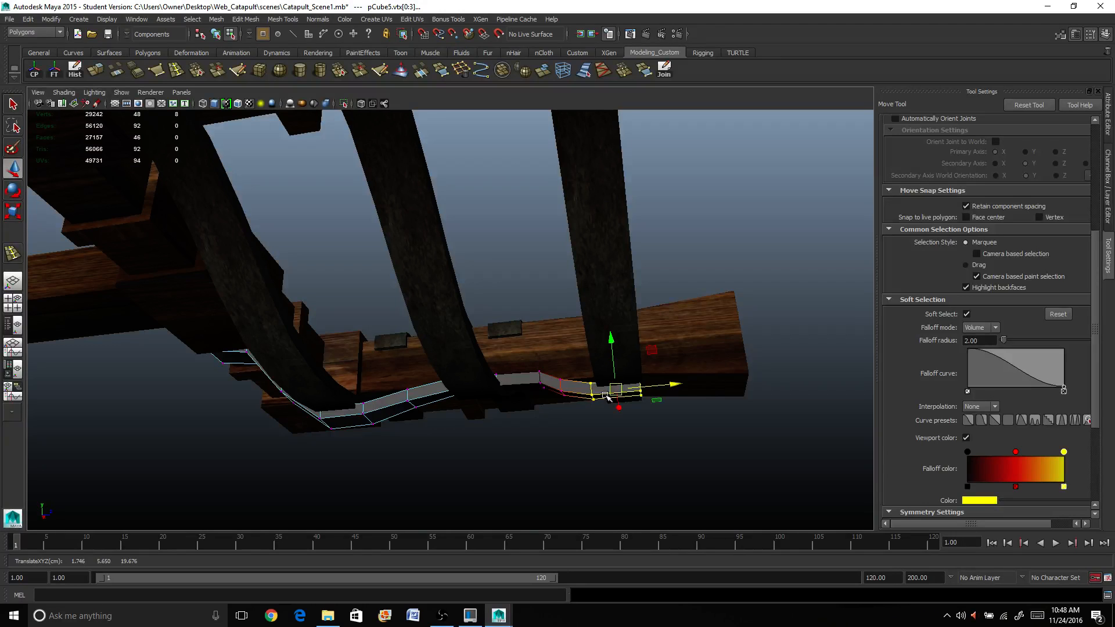
left_click_drag(509, 352, 557, 413)
left_click_drag(600, 378, 583, 382)
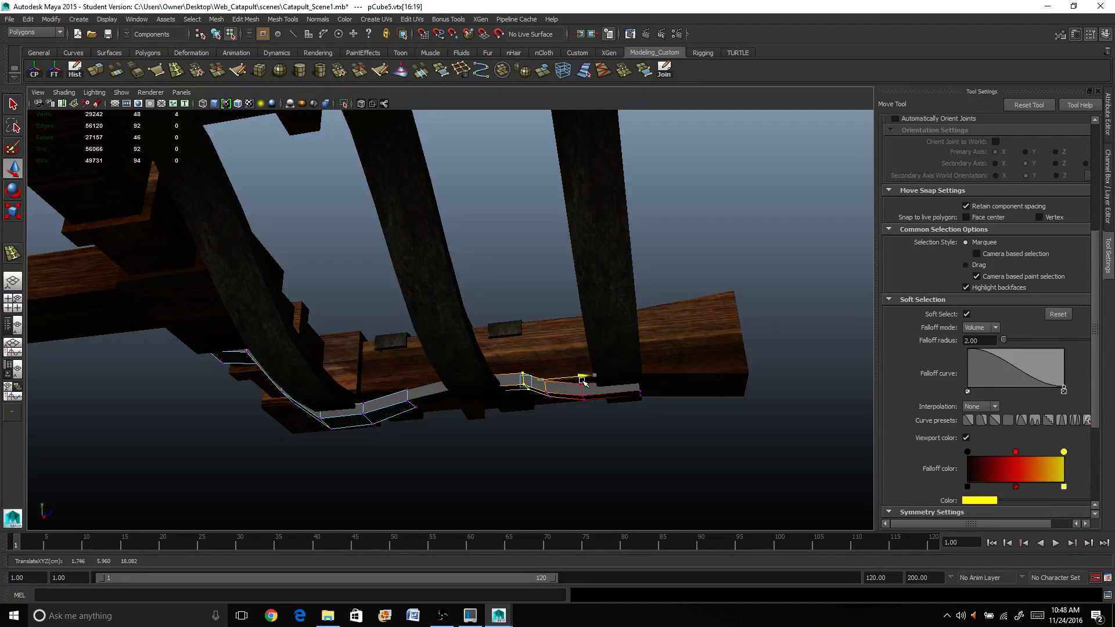
Shift the bend vertices at the inner strip slightly along the bar and move the crossbeam-end vertices to about Y 7.2 and Z 12.2
left_click_drag(567, 433, 502, 459, "alt")
right_click_drag(502, 459, 686, 486, "alt")
middle_click_drag(686, 487, 667, 419, "alt")
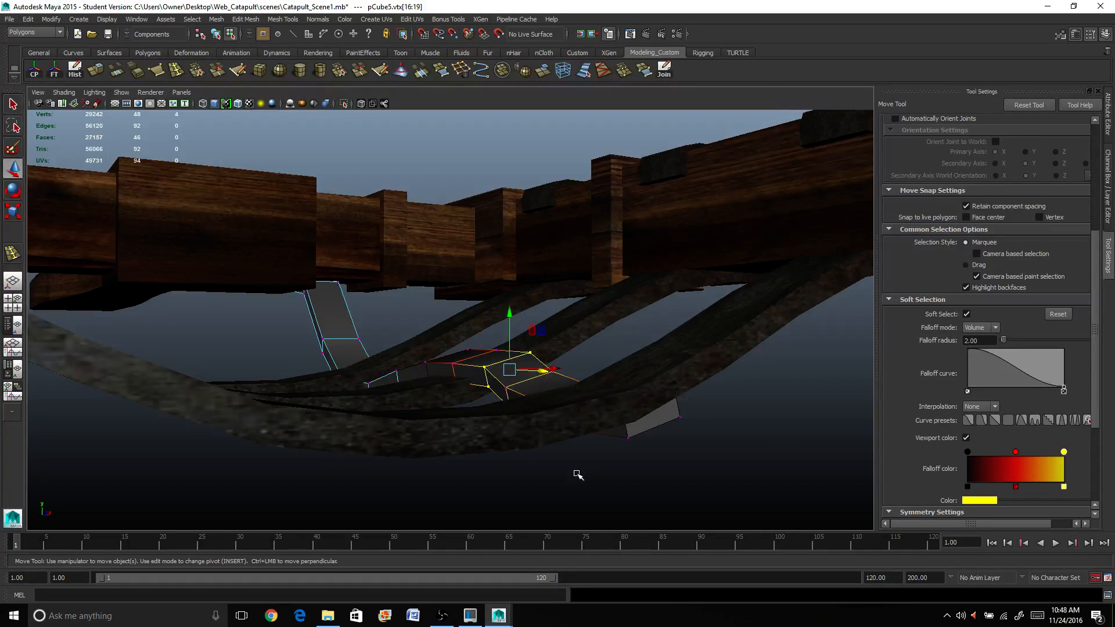
right_click_drag(682, 394, 567, 374, "alt")
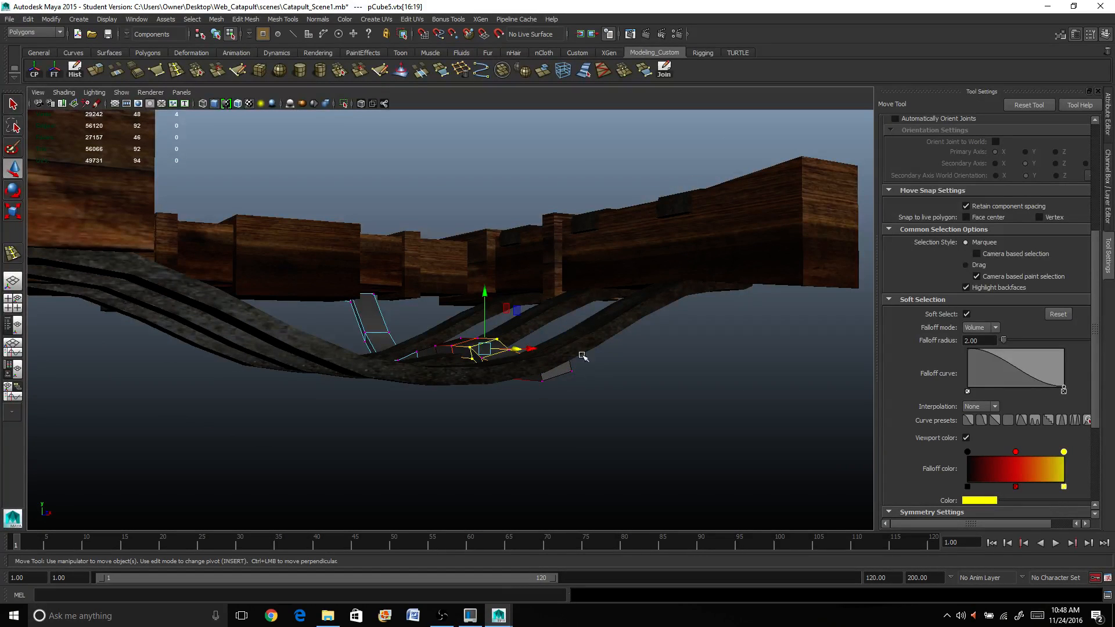
left_click_drag(514, 369, 562, 361, "alt")
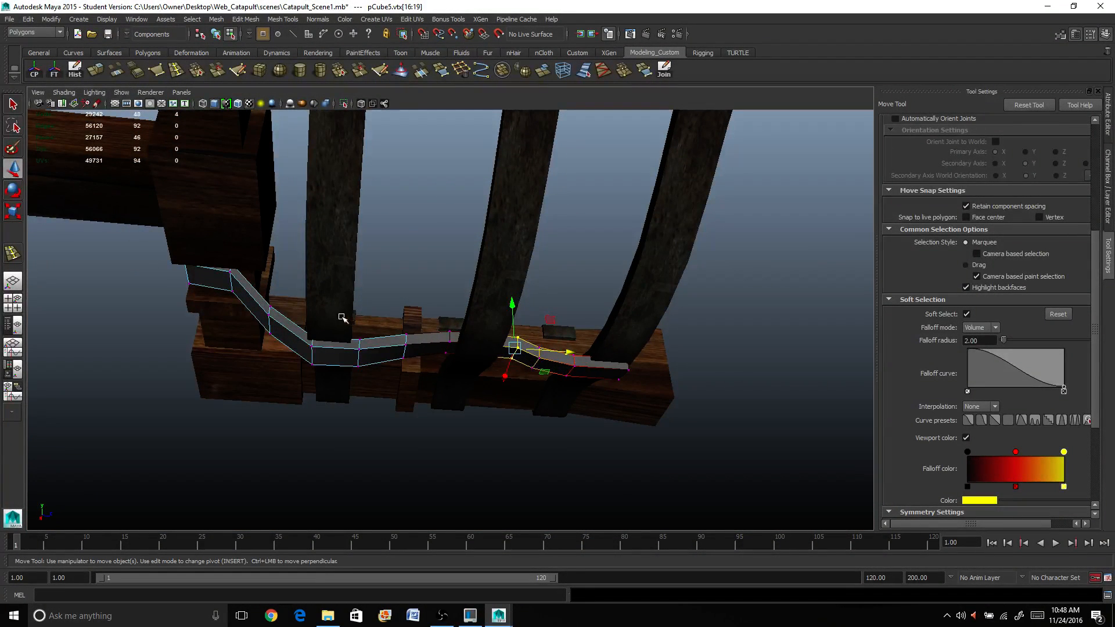
left_click_drag(298, 304, 325, 389)
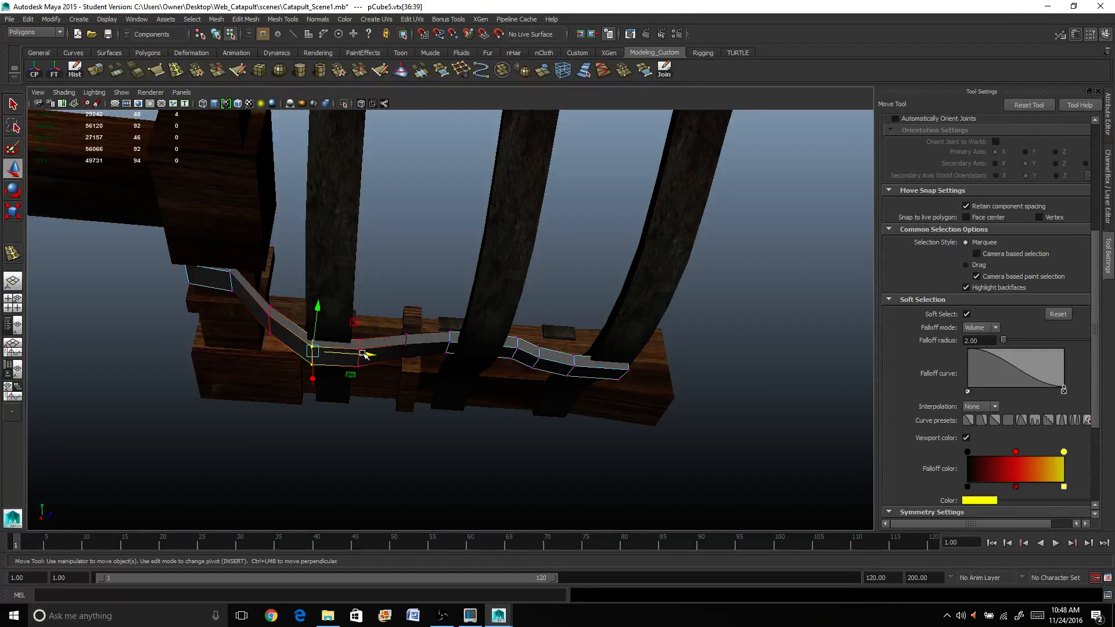
left_click_drag(365, 354, 358, 355)
left_click_drag(270, 364, 317, 372, "alt")
left_click_drag(204, 200, 283, 229)
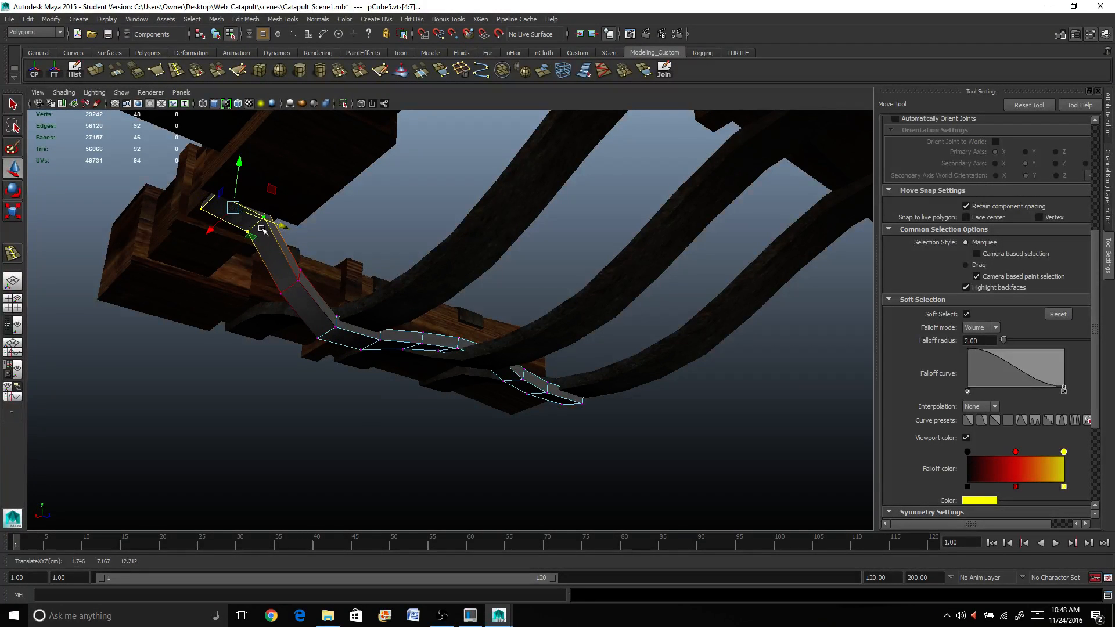
Turn off soft selection and extrude the bar's inner end face along the underside of the crossbeam to its far side
left_click(13, 104)
left_click_drag(223, 207, 337, 184, "alt")
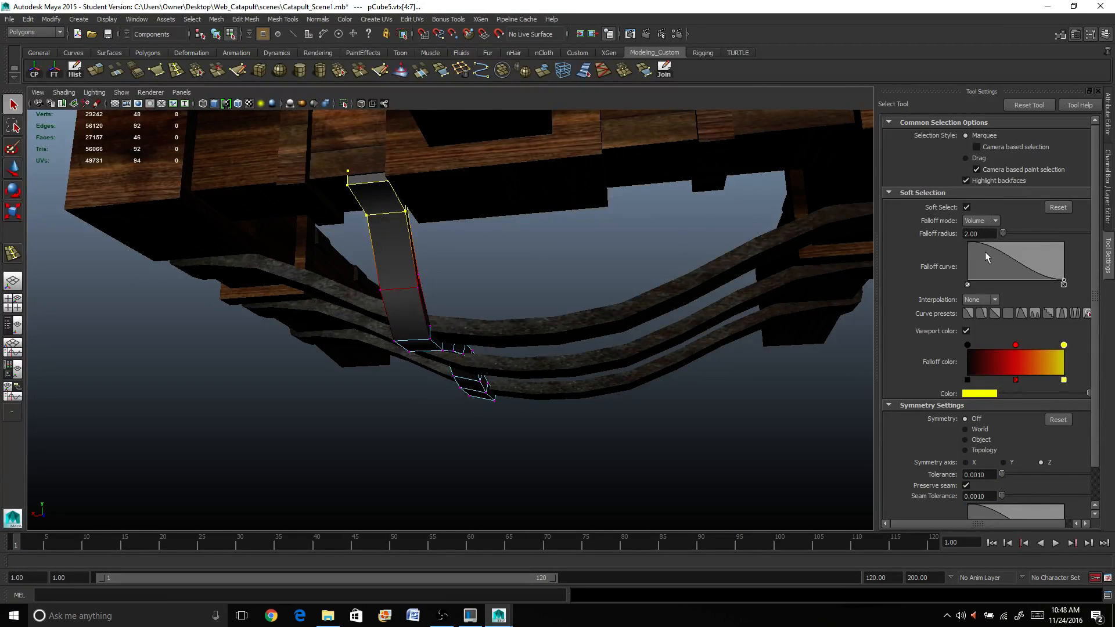
left_click(966, 208)
right_click_drag(371, 179, 368, 193)
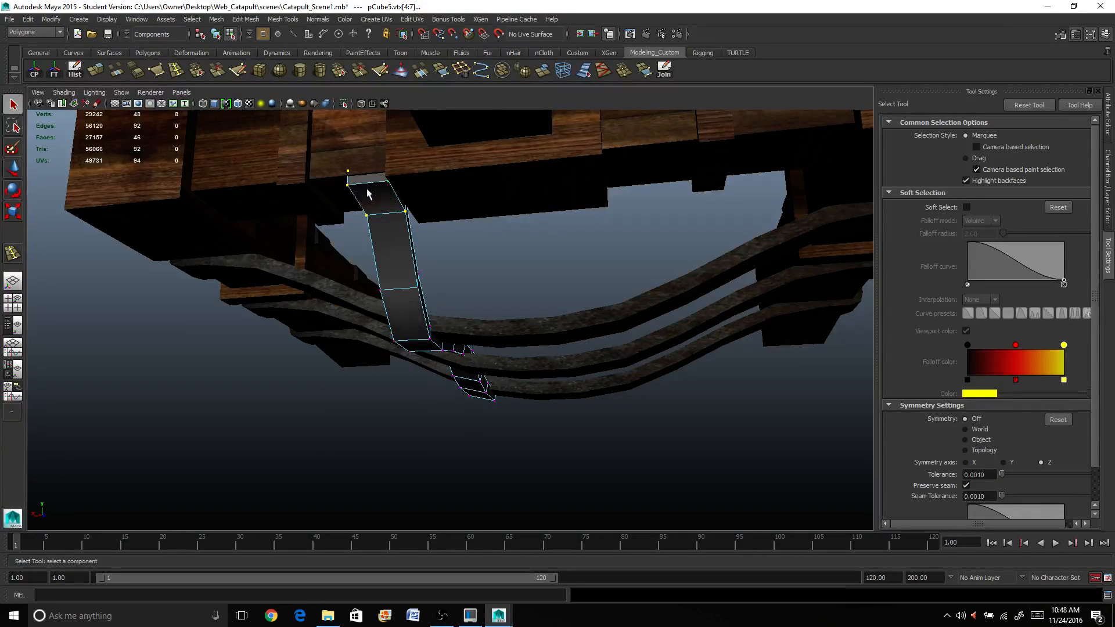
left_click(372, 179)
left_click_drag(364, 194, 348, 221, "alt")
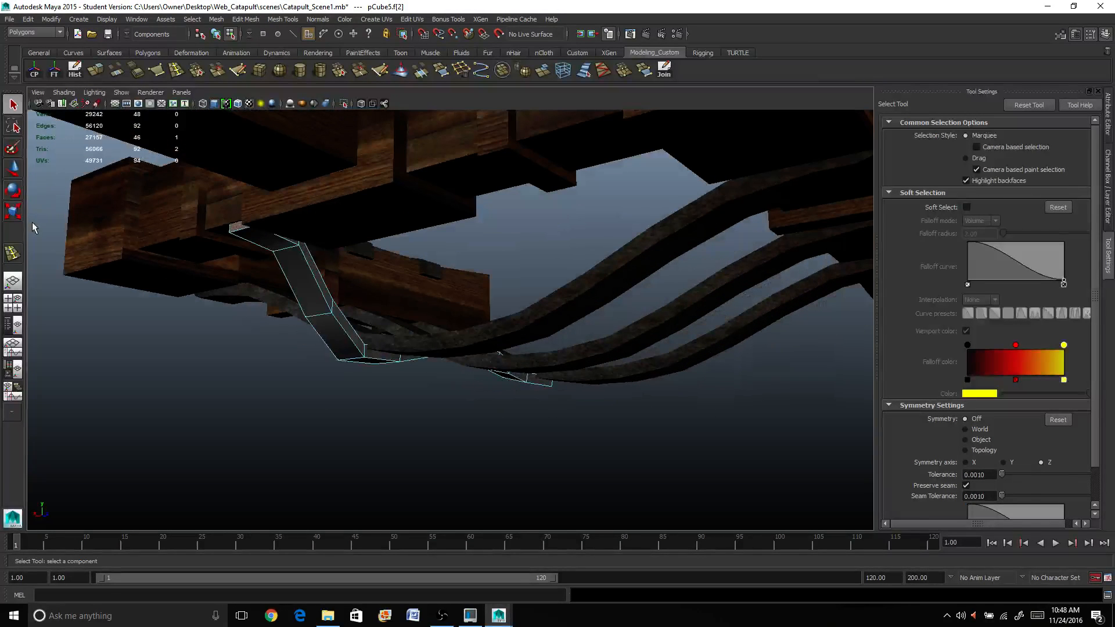
left_click(96, 76)
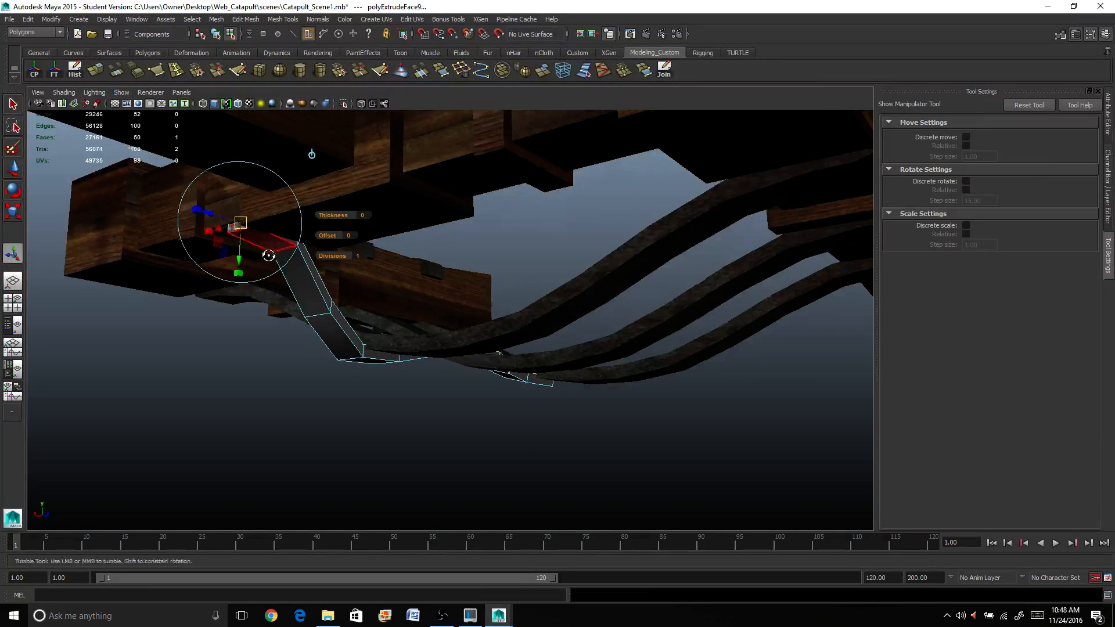
left_click_drag(269, 253, 204, 227, "alt")
left_click_drag(143, 227, 270, 345)
middle_click_drag(294, 388, 204, 157, "alt")
Extrude the upward-facing end face of the bar up the back of the crossbeam until it rises above the top
key("ctrl+e")
left_click_drag(450, 357, 475, 393, "alt")
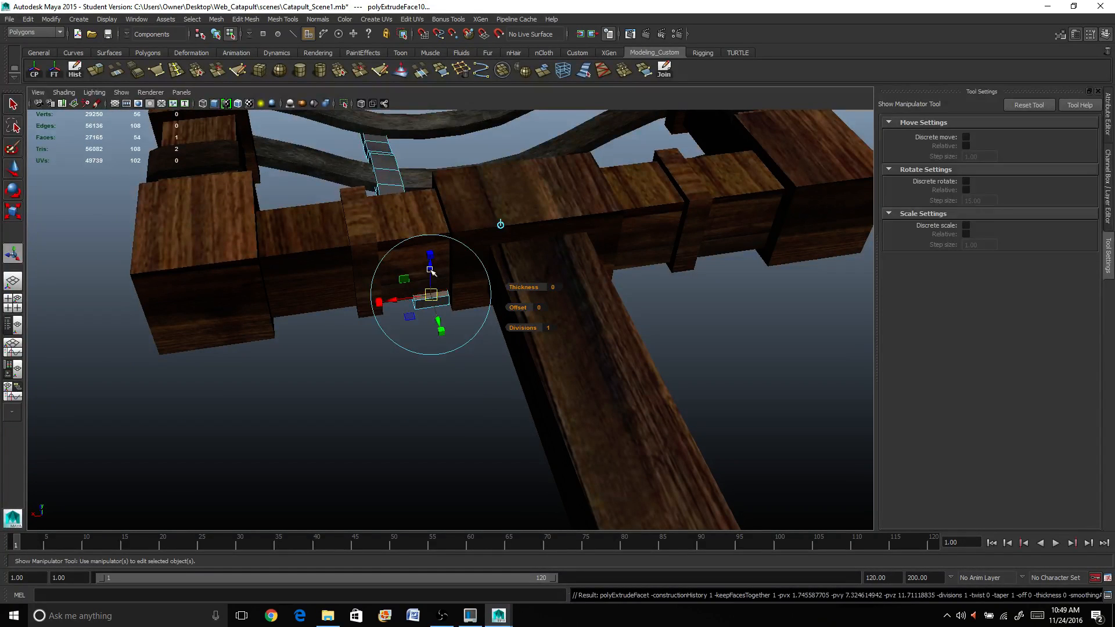
left_click_drag(430, 270, 505, 193)
Extrude a short corner segment above the crossbeam and extrude its side face forward across the beam's top
key("ctrl+e")
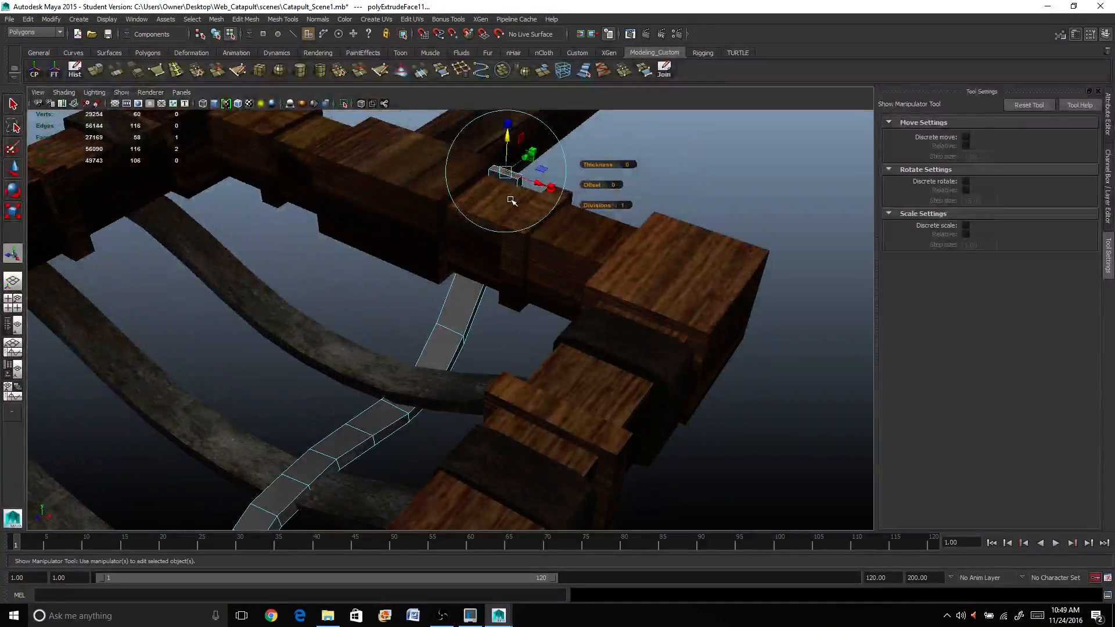
key("q")
left_click(507, 182)
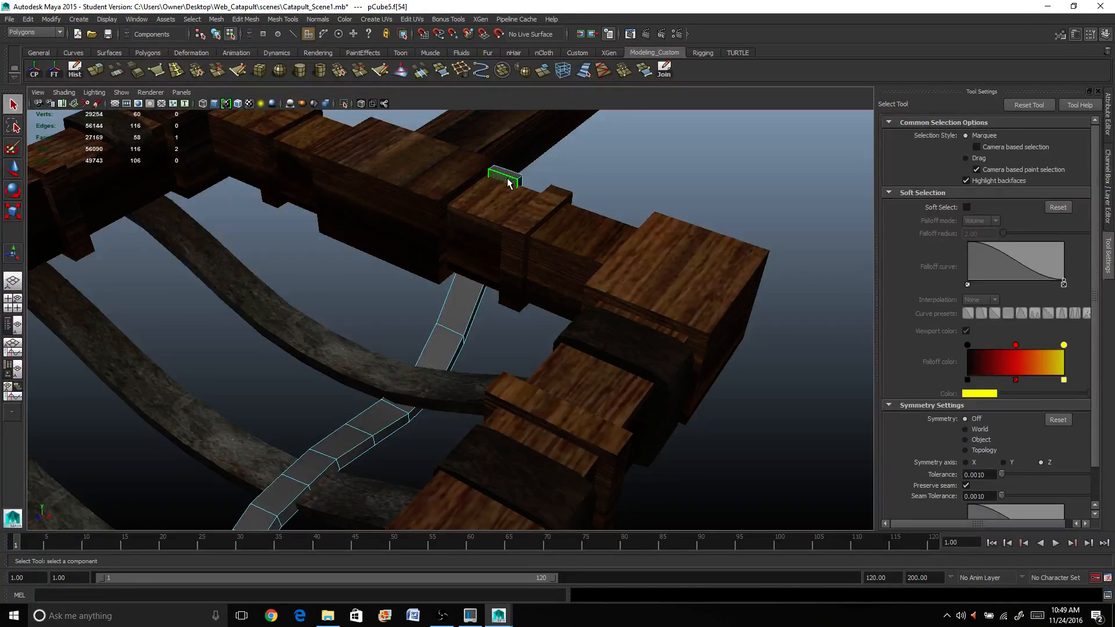
key("ctrl+e")
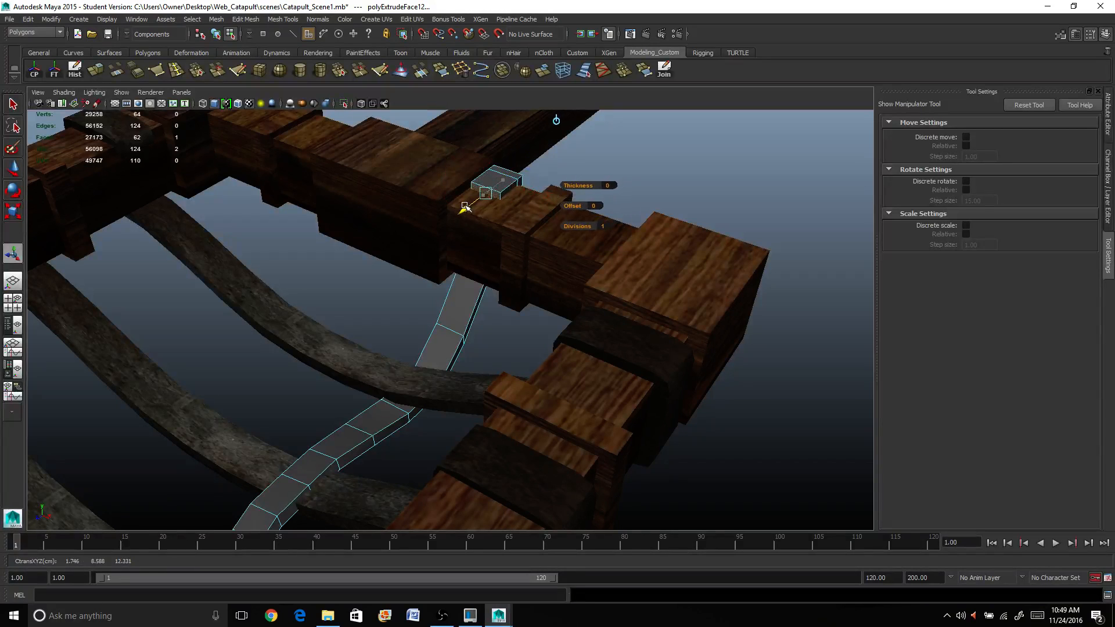
left_click_drag(464, 206, 435, 227)
Extrude a short corner segment past the crossbeam's near side and extrude its underside face down that side
key("ctrl+e")
left_click_drag(456, 230, 474, 190, "alt")
key("q")
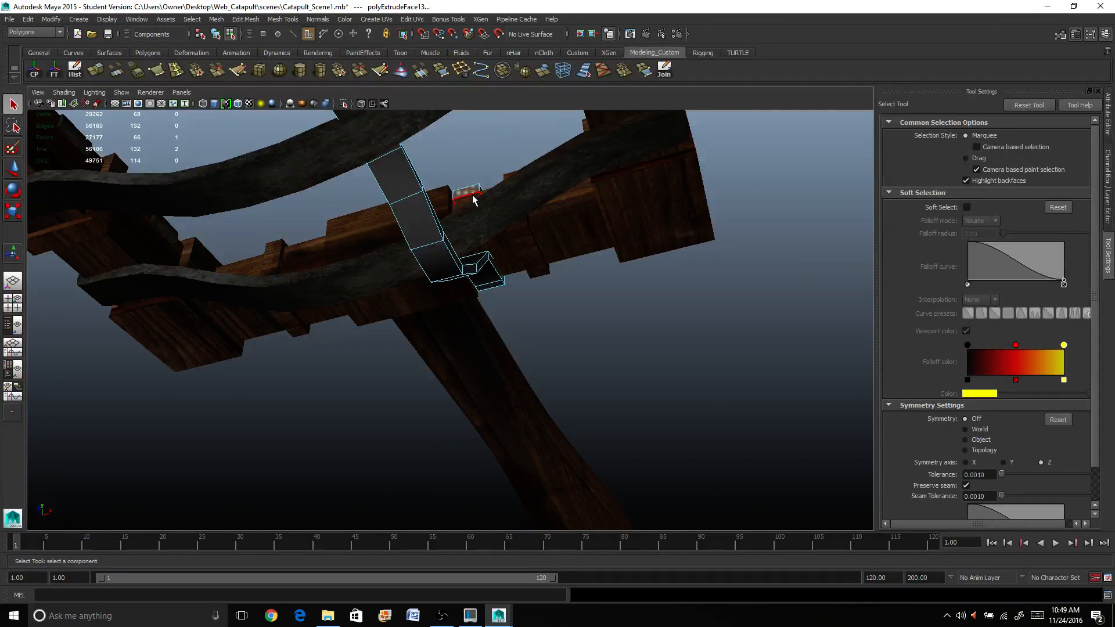
left_click(473, 199)
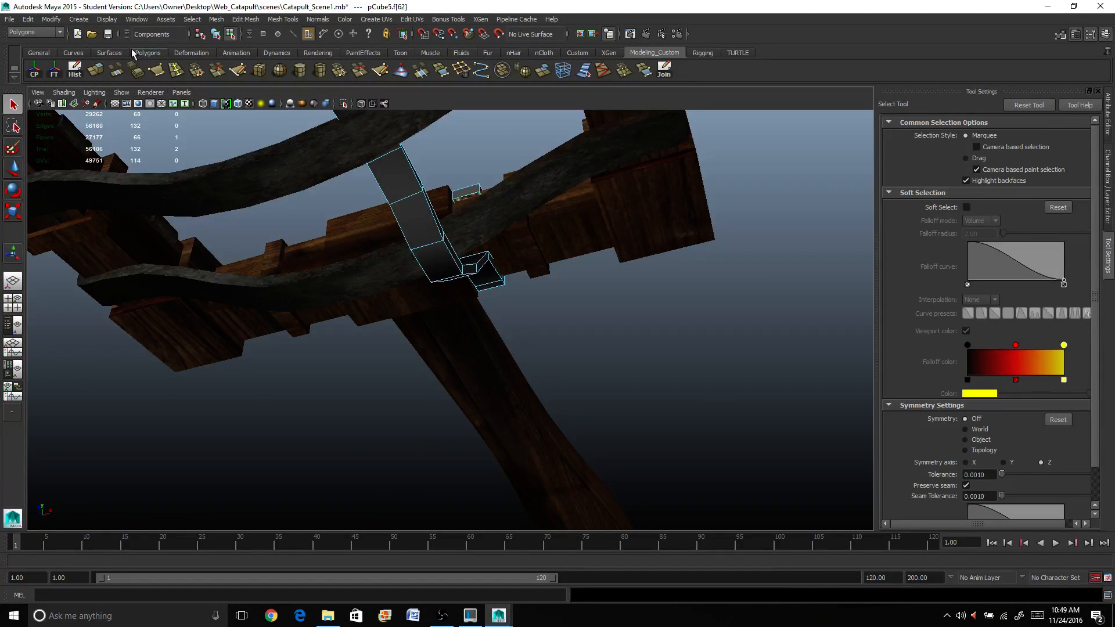
left_click(97, 70)
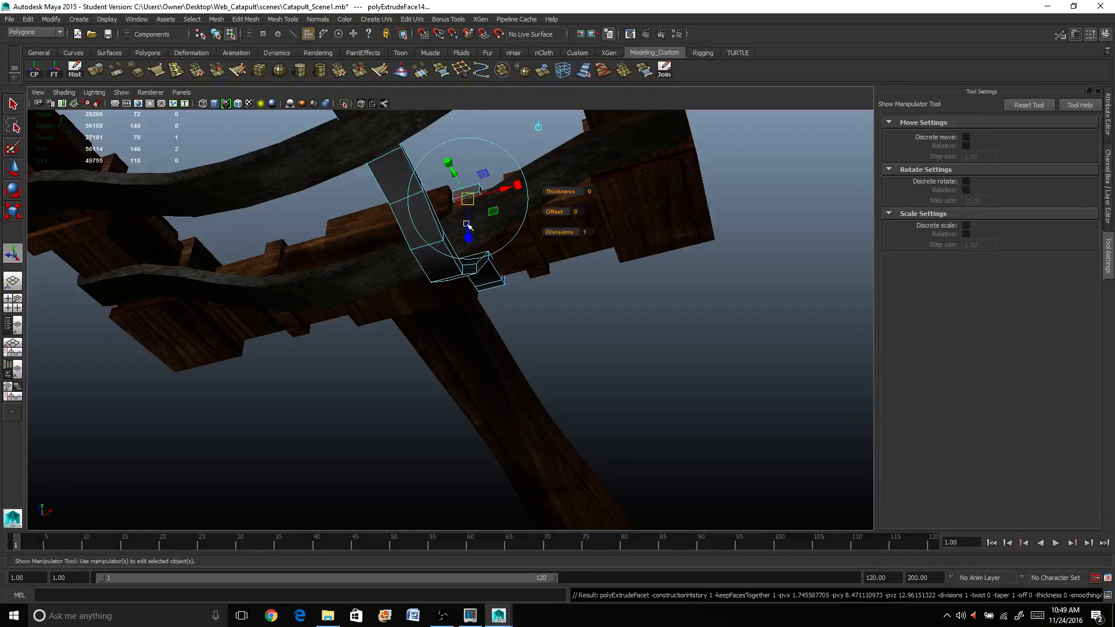
left_click_drag(468, 227, 473, 304, "alt")
Move the two outer top corner edges of the wrap inward so its bends over the crossbeam are bevelled
scroll(488, 299, "up", 10)
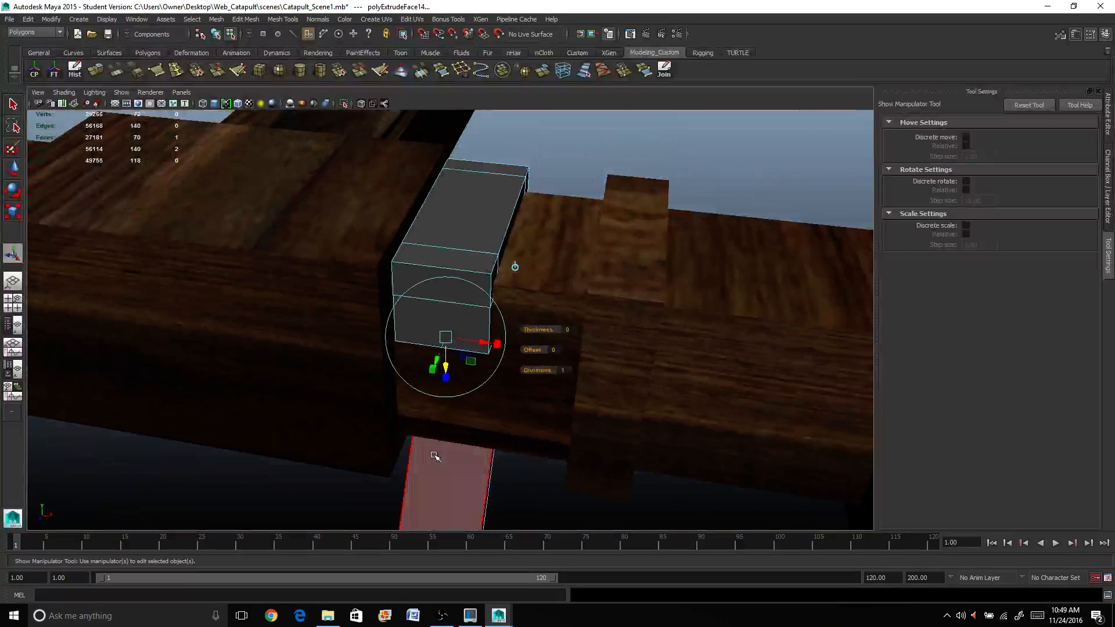
key("q")
mouse_move(438, 271)
right_mouse_down()
mouse_move(437, 256)
mouse_move(447, 266)
right_mouse_up()
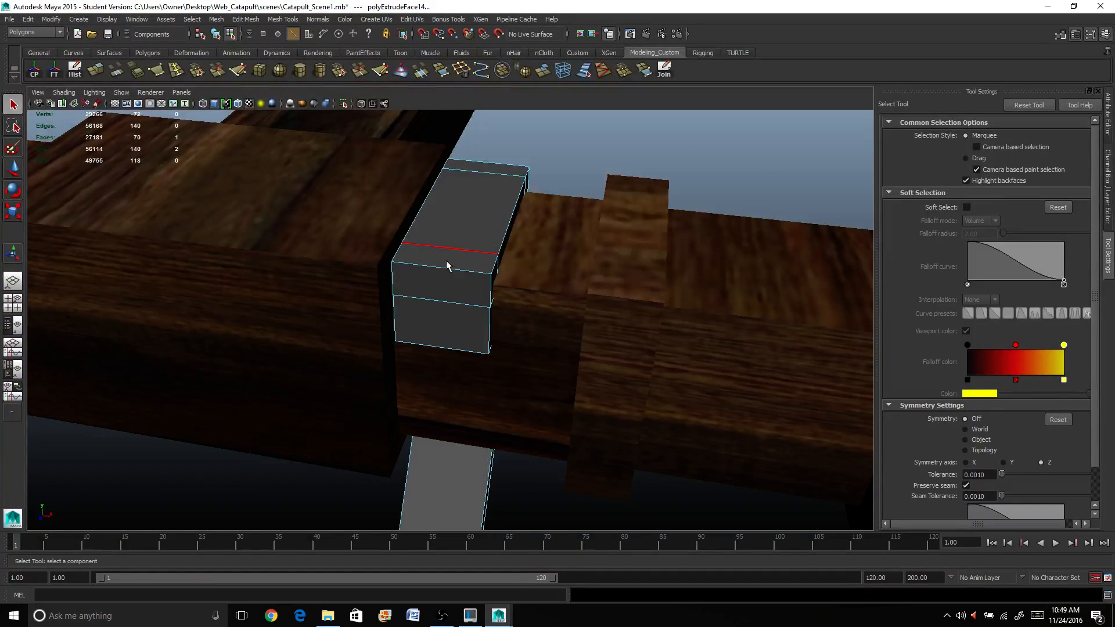
left_click(446, 265)
left_click_drag(446, 266, 485, 326, "alt")
key("w")
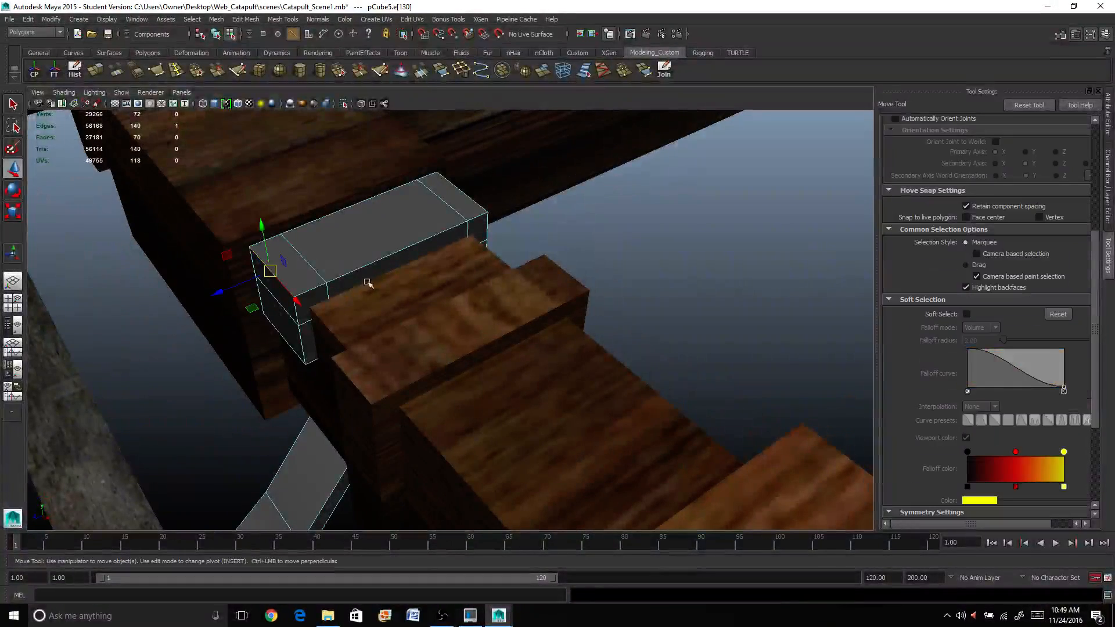
left_click_drag(260, 226, 233, 296)
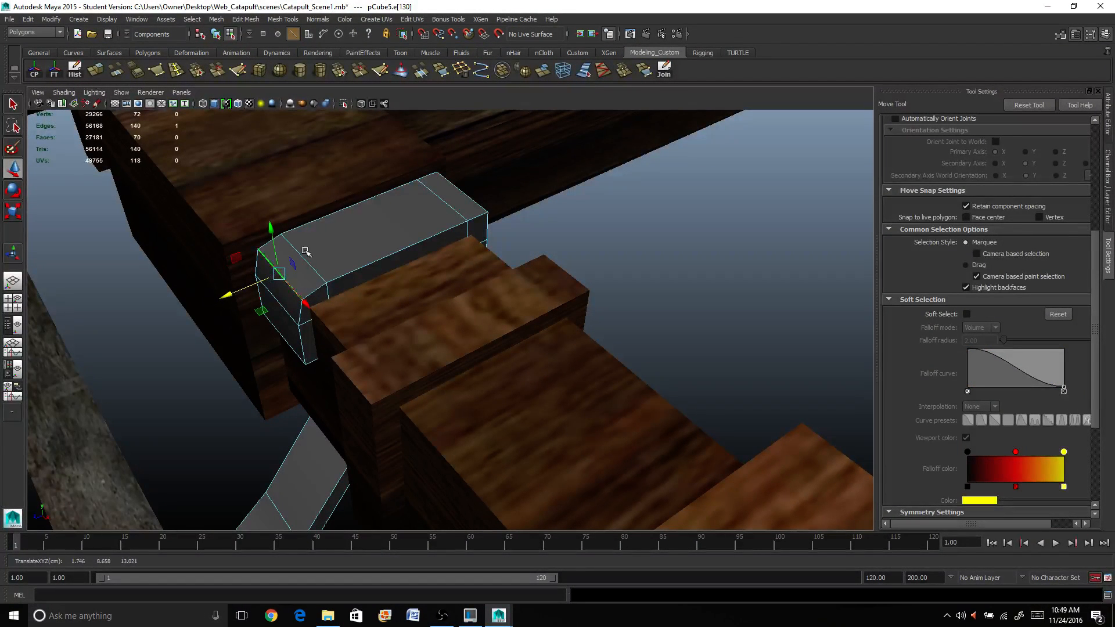
left_click(475, 208)
left_click_drag(468, 152, 454, 369)
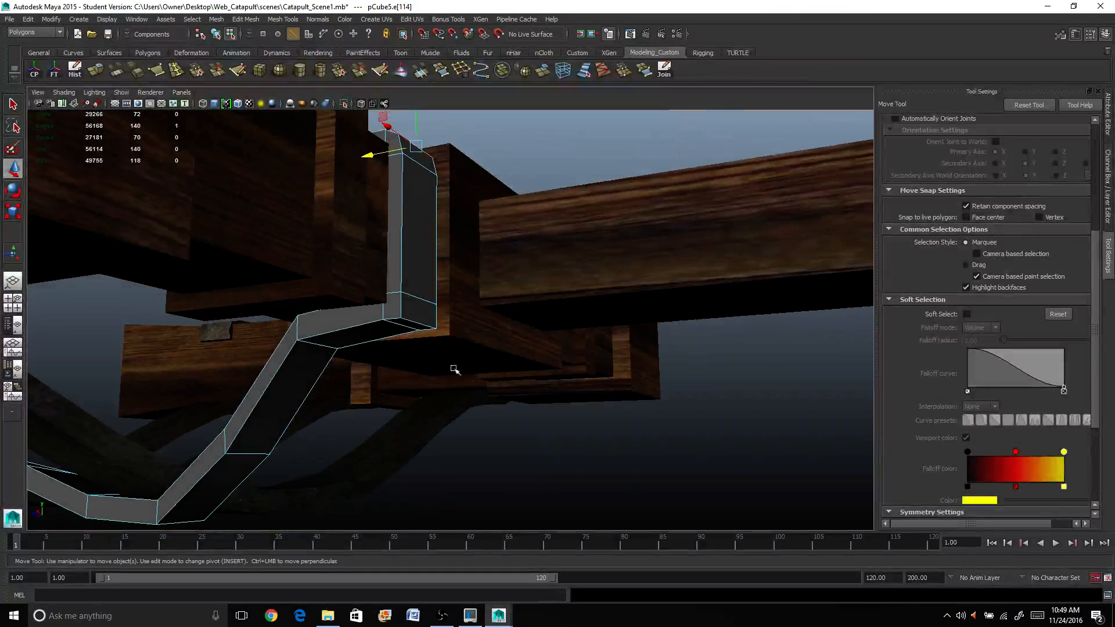
Move the lower outer corner edge of the wrap up and inward to bevel the bend beneath the crossbeam
left_click(411, 318)
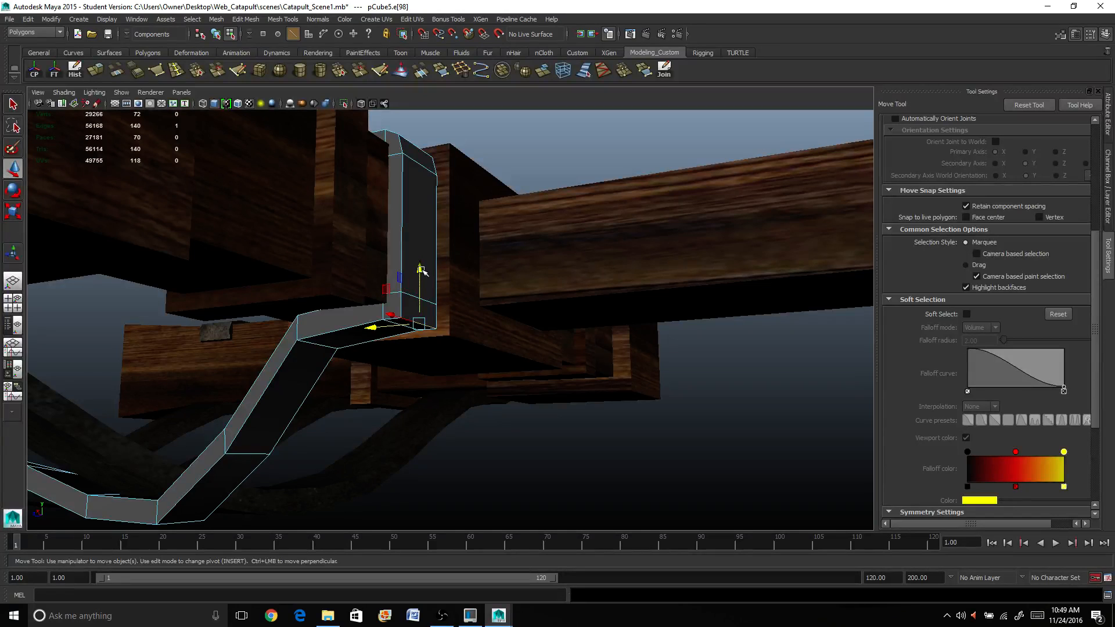
left_click_drag(420, 261, 421, 263)
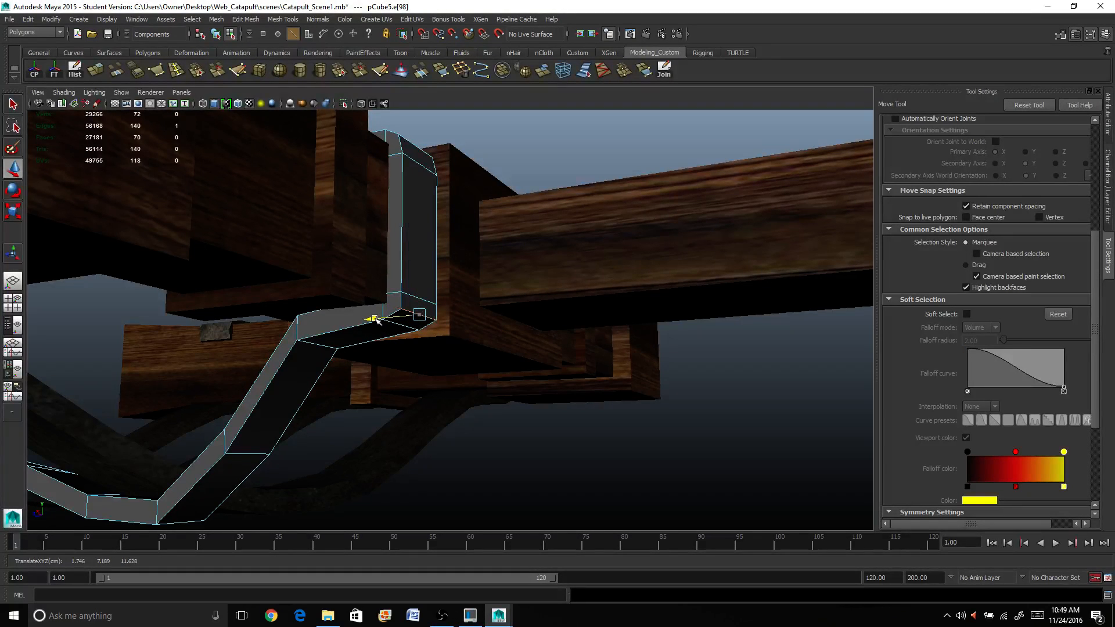
left_click_drag(375, 319, 555, 274)
scroll(368, 313, "down", 5)
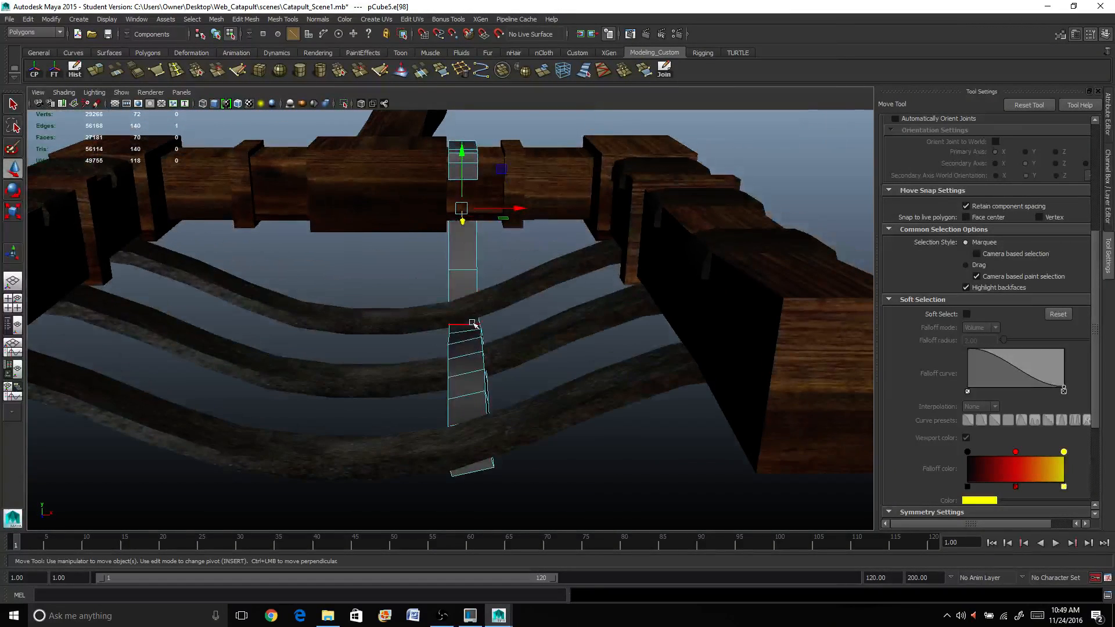
Return the bar to object selection and freeze its transformations
right_click_drag(474, 324, 508, 327)
left_click_drag(468, 343, 529, 363, "alt")
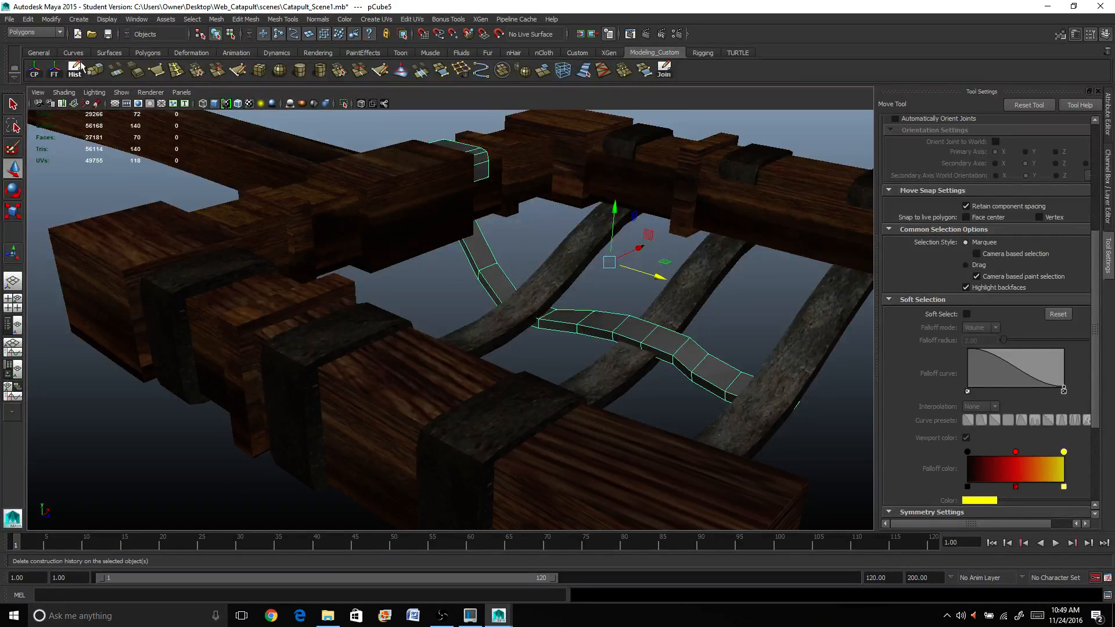
left_click(54, 71)
left_click_drag(627, 348, 558, 412, "alt")
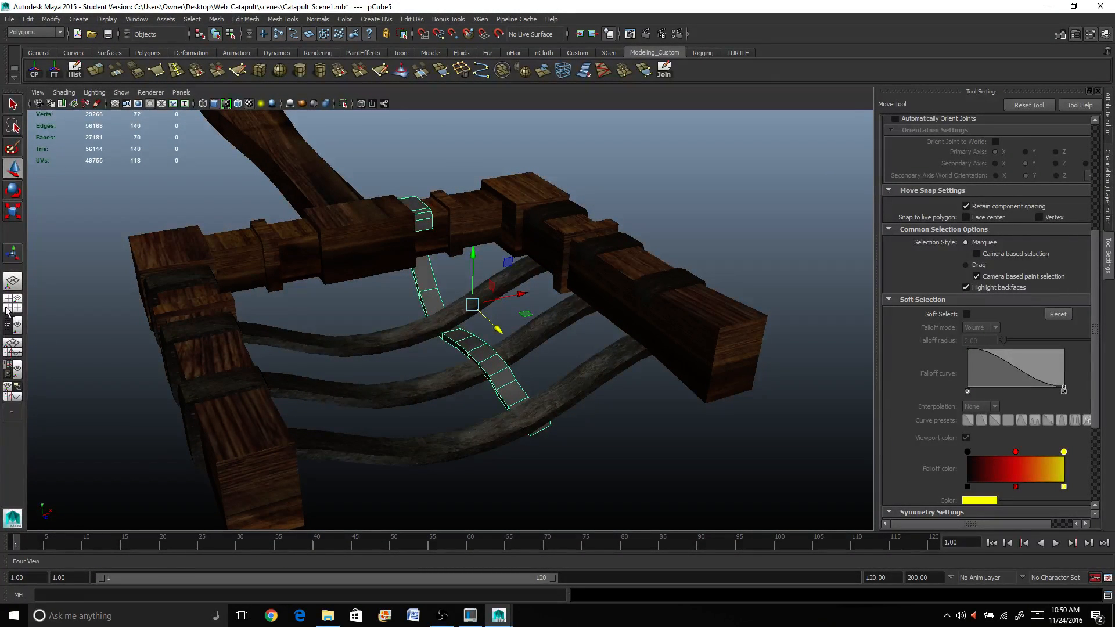
left_click(372, 19)
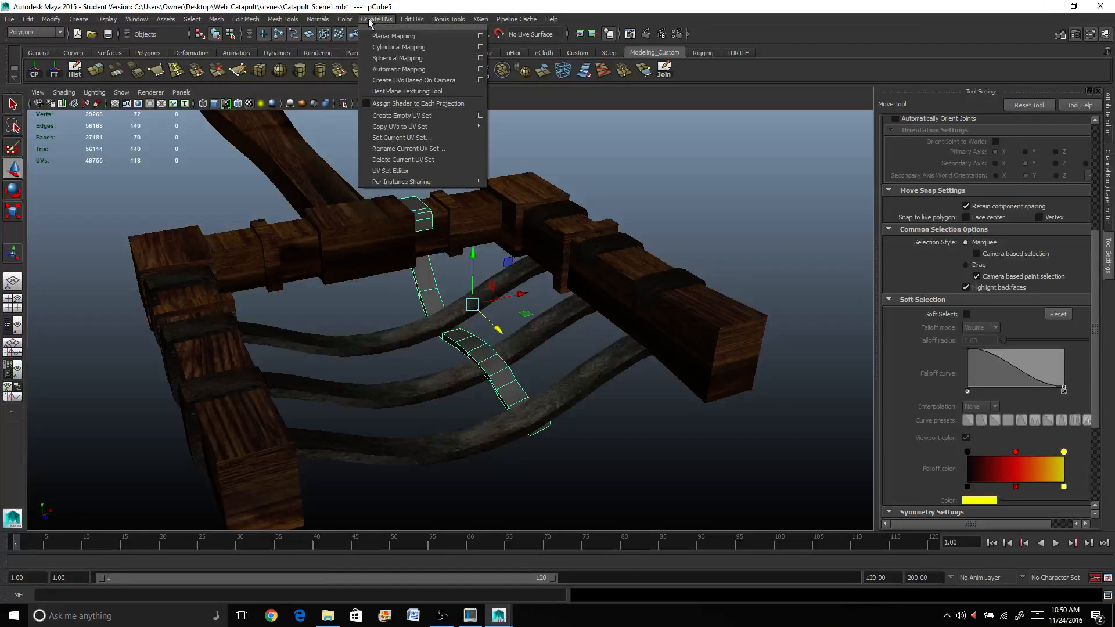
left_click(384, 69)
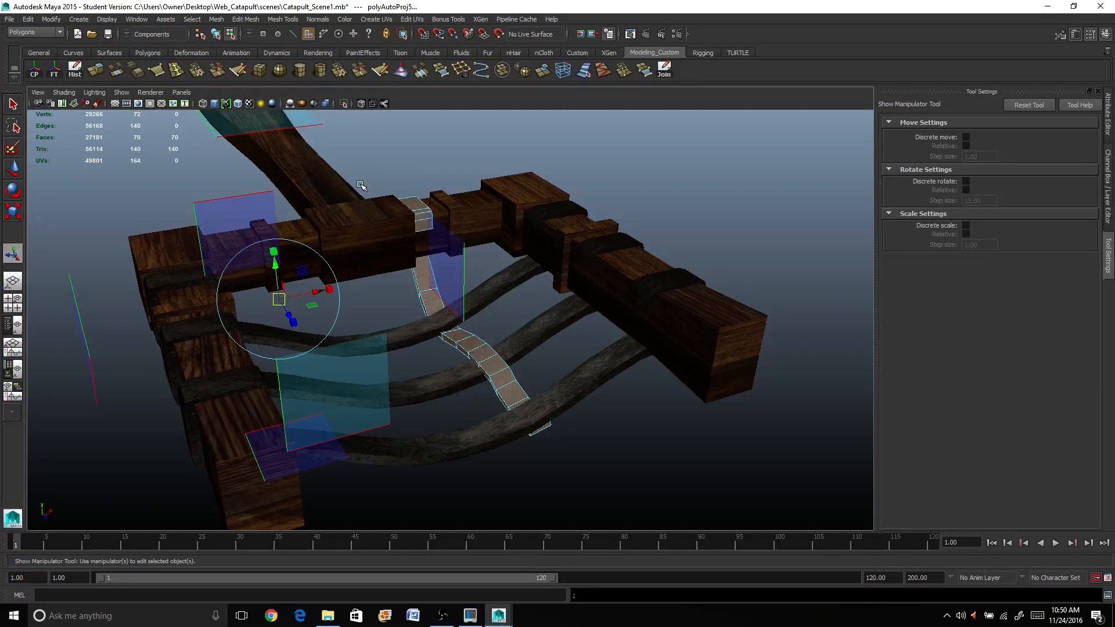
key("ctrl+z")
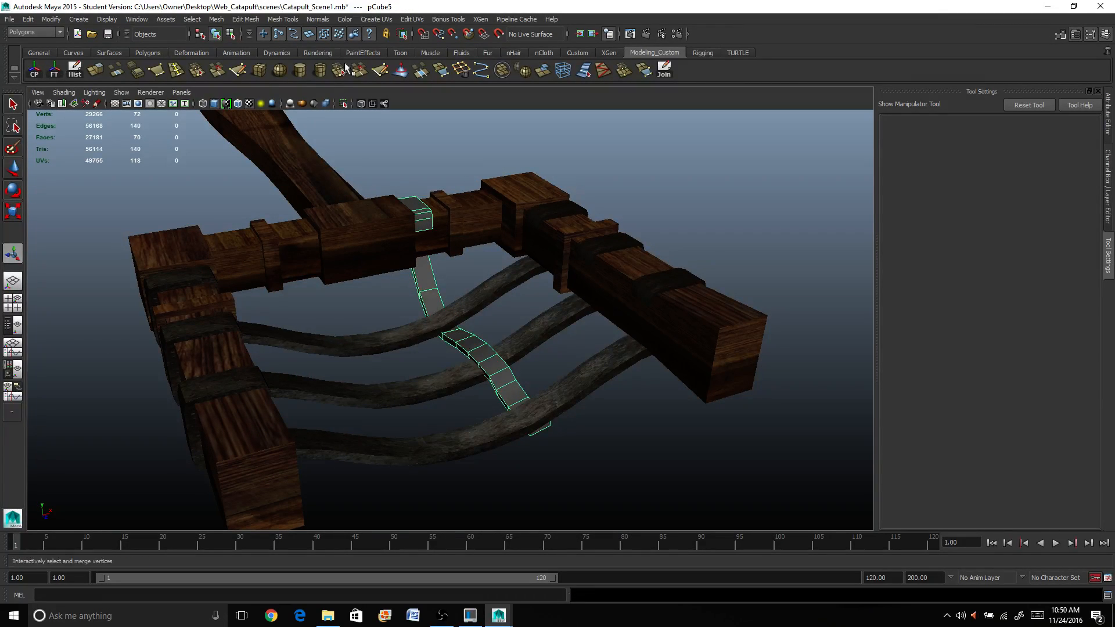
Apply Automatic Mapping to the segmented bar to generate its UVs
left_click(373, 19)
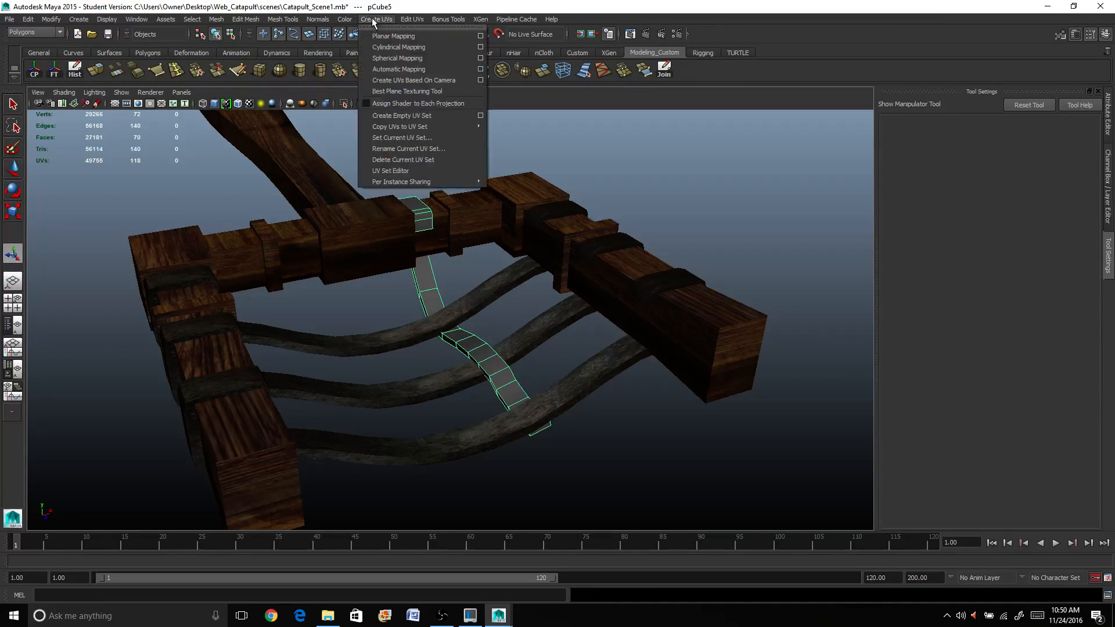
left_click(383, 70)
left_click_drag(327, 290, 580, 270)
scroll(430, 358, "down", 5)
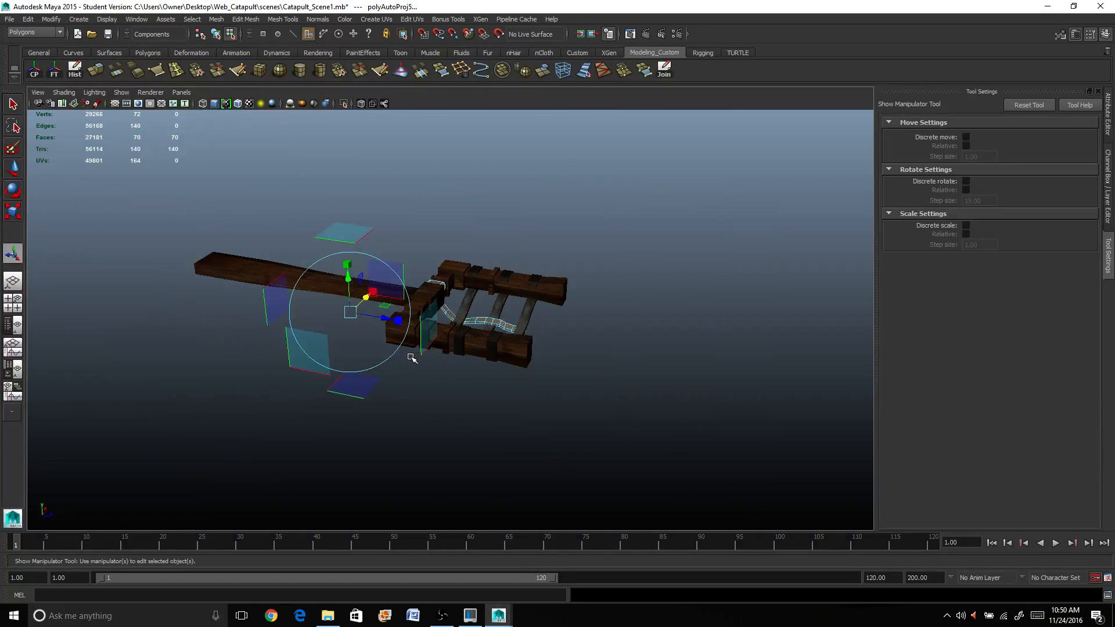
scroll(411, 357, "up", 3)
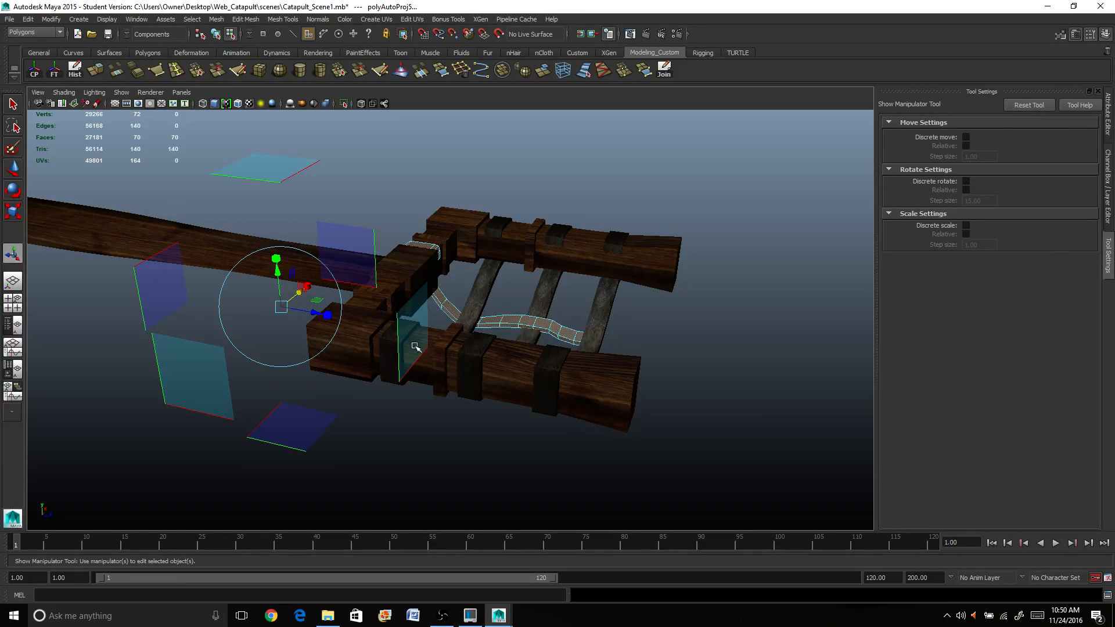
Move the automatic projection volume over the bar and scale it to fit the bar's narrow shape
left_click_drag(307, 312, 495, 398, "alt")
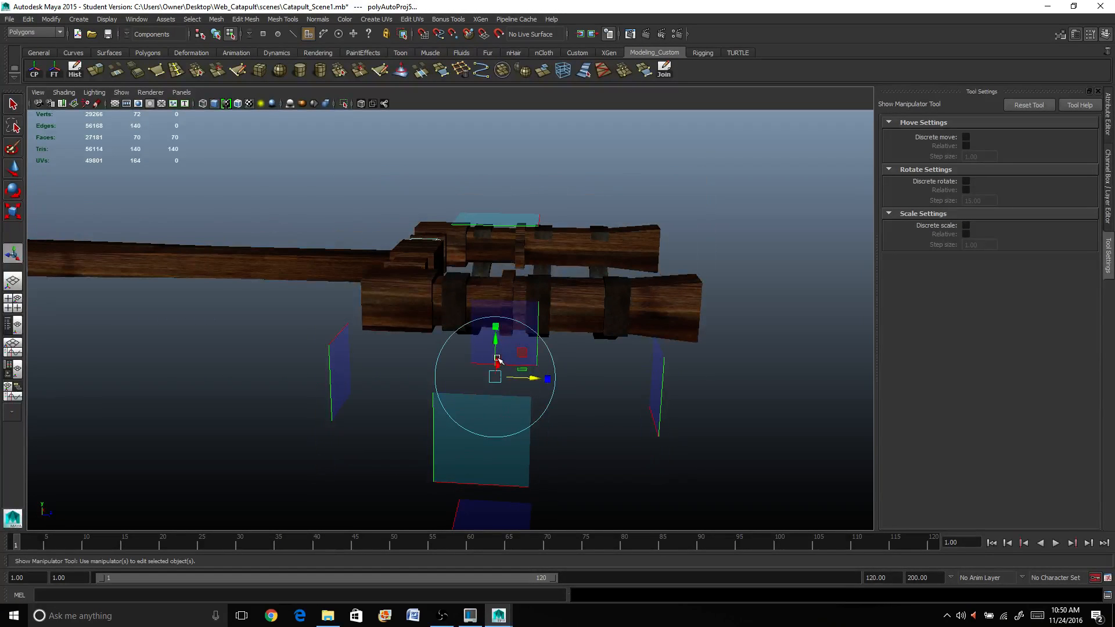
left_click_drag(498, 360, 554, 325, "alt")
scroll(467, 354, "up", 3)
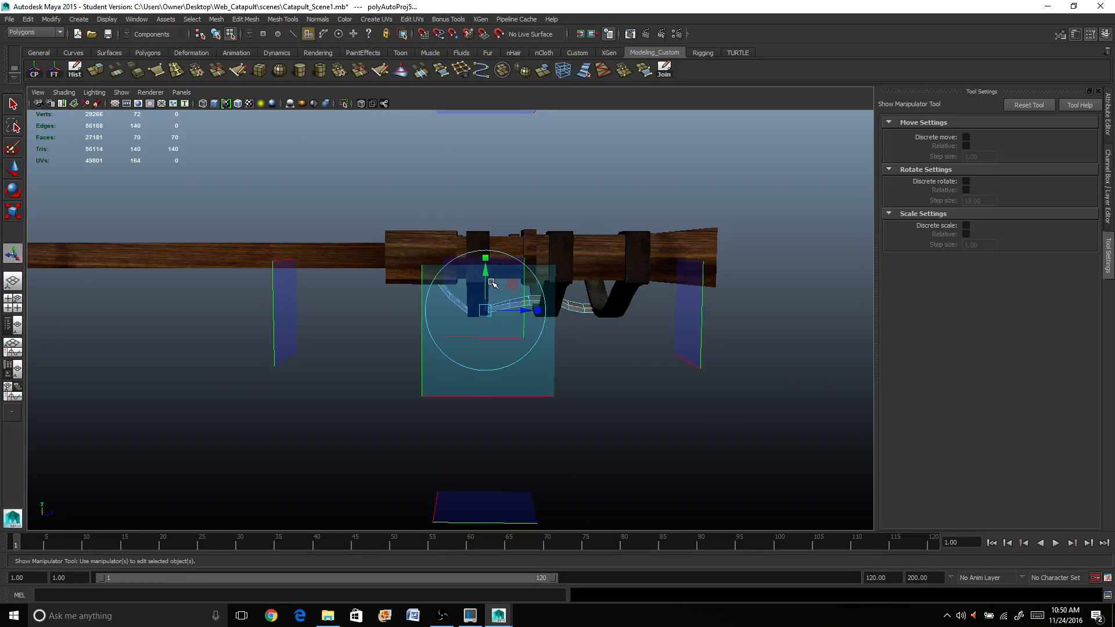
left_click_drag(491, 283, 479, 248)
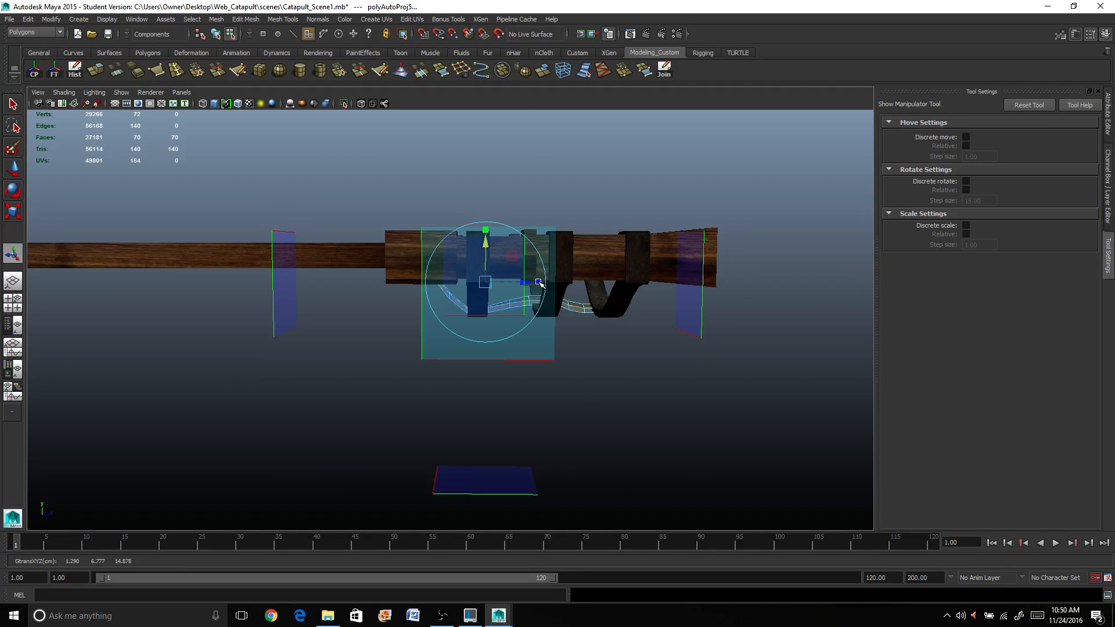
left_click_drag(539, 283, 437, 277)
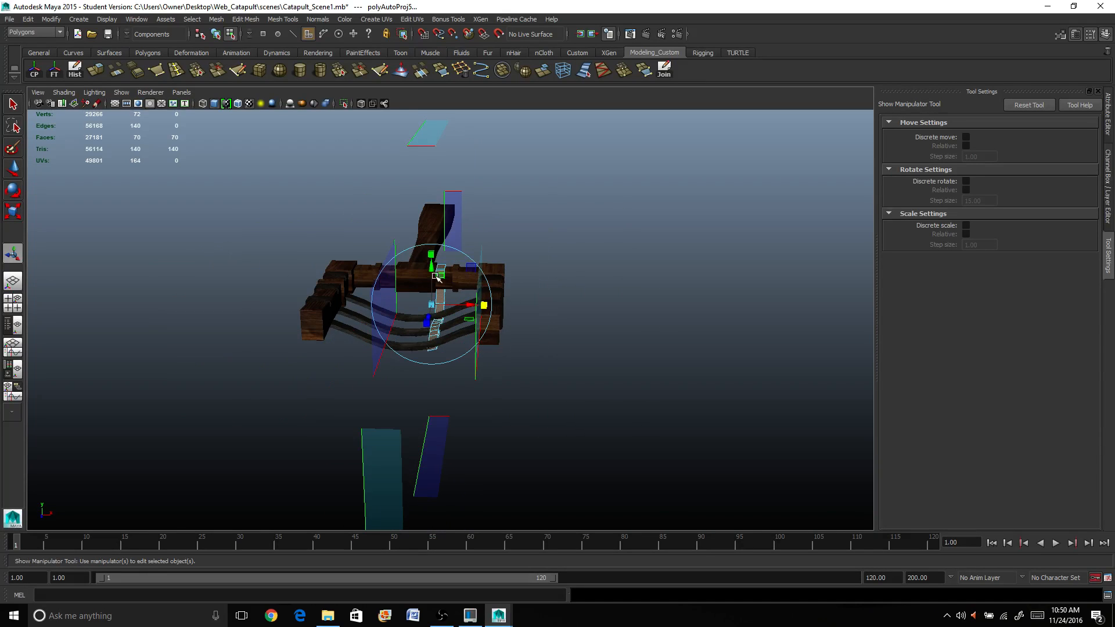
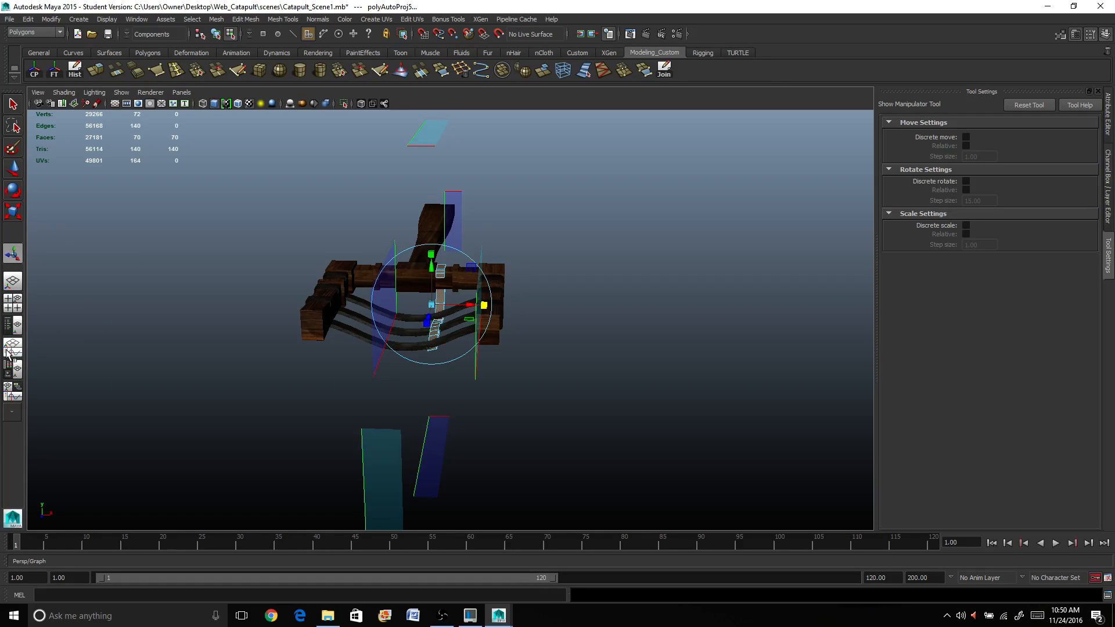
Select the bar as an object and assign it the UVMAP Lambert material used on the catapult
scroll(327, 309, "up", 3)
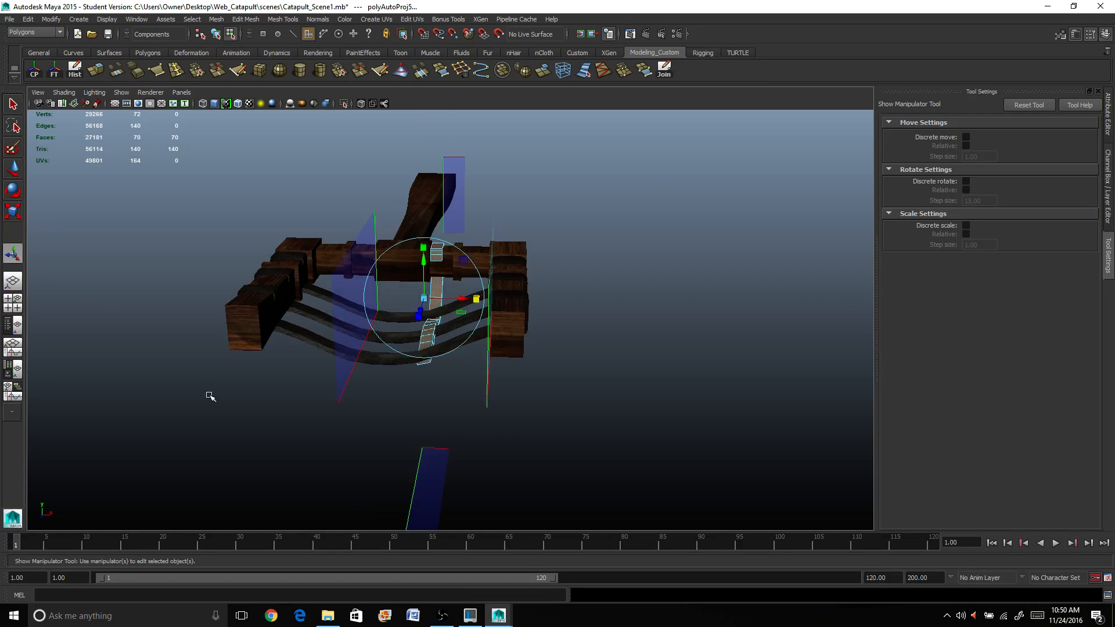
left_click(205, 419)
right_click_drag(439, 289, 469, 272)
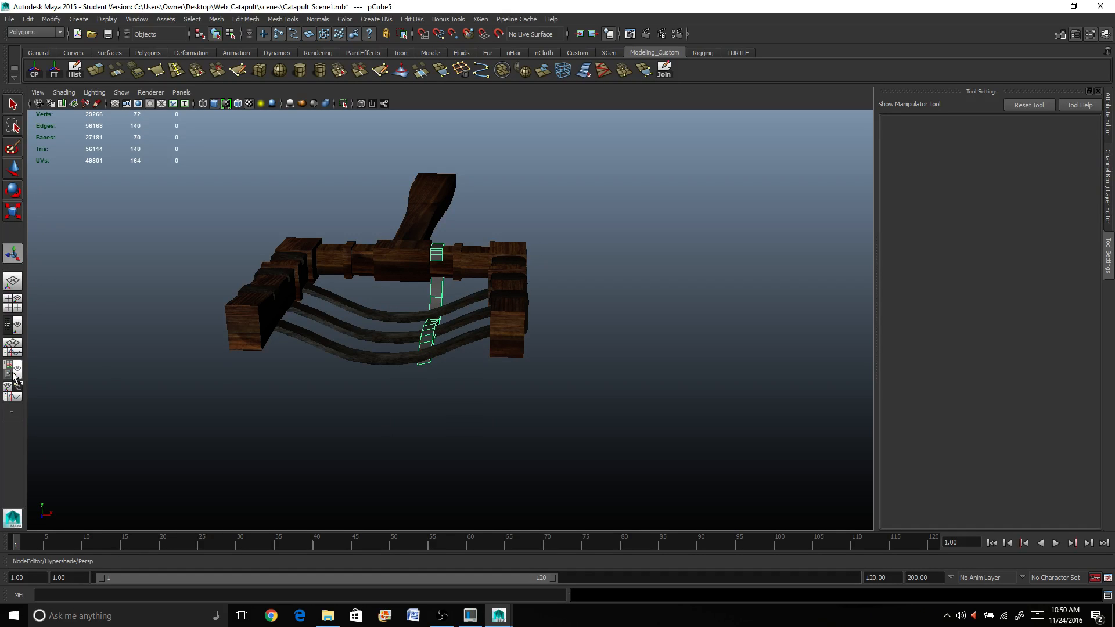
left_click(13, 378)
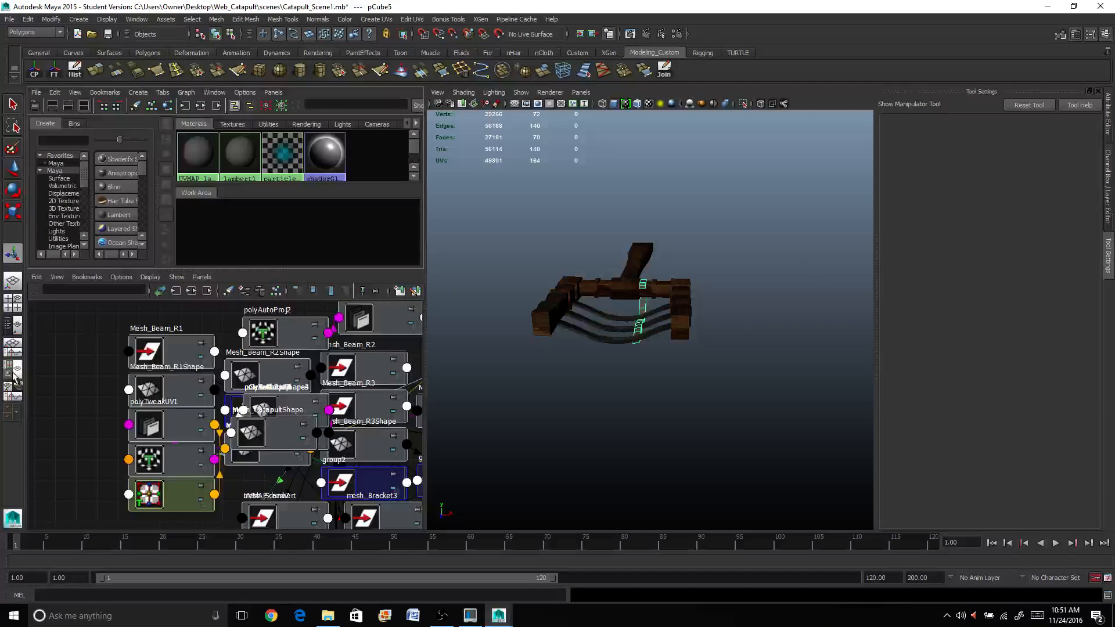
right_click(205, 153)
left_click(204, 127)
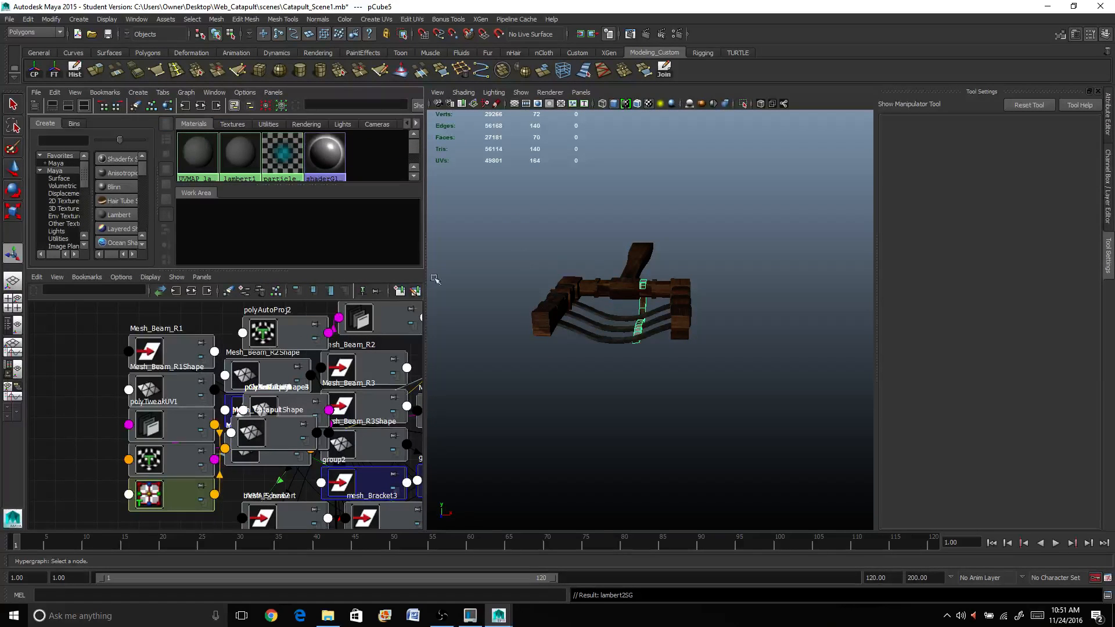
Show the UV Texture Editor below the perspective view and frame the bar's whole UV layout
left_click(13, 347)
left_click(233, 298)
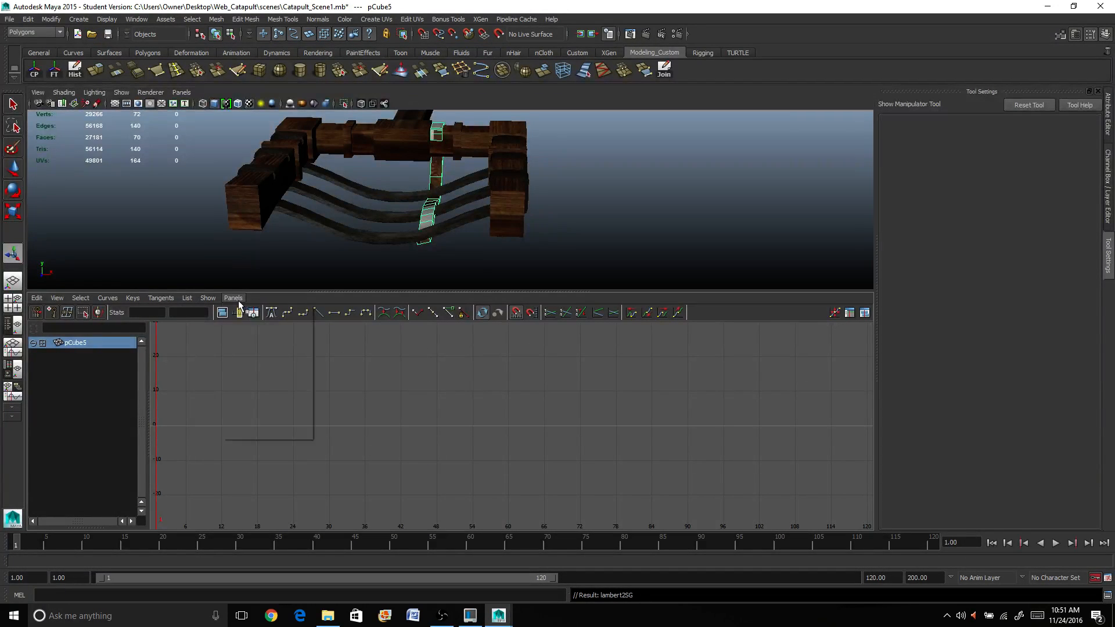
mouse_move(254, 355)
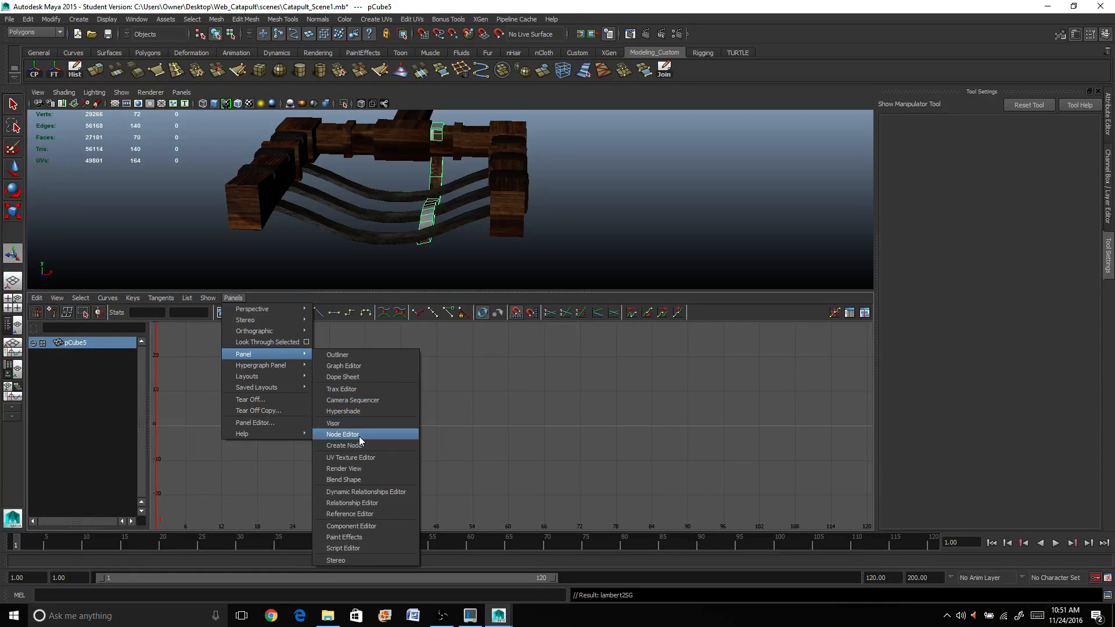
left_click(350, 458)
scroll(273, 502, "up", 1)
scroll(272, 493, "down", 9)
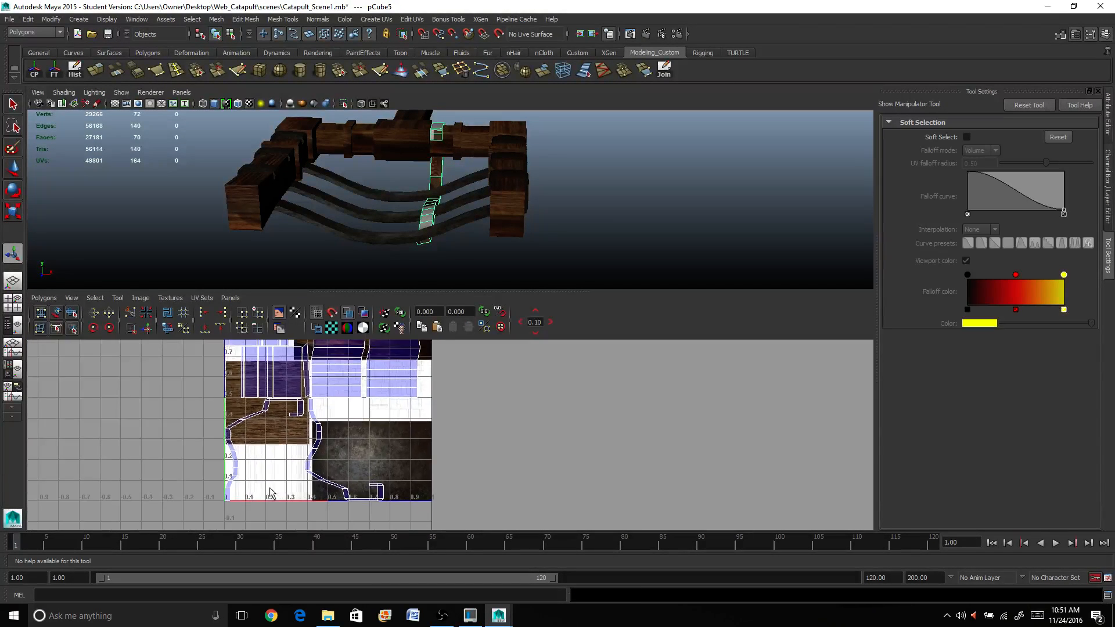
Move the first wide strip UV shell onto the dark worn texture patch and rotate it to lie sideways
right_click_drag(420, 395, 401, 386)
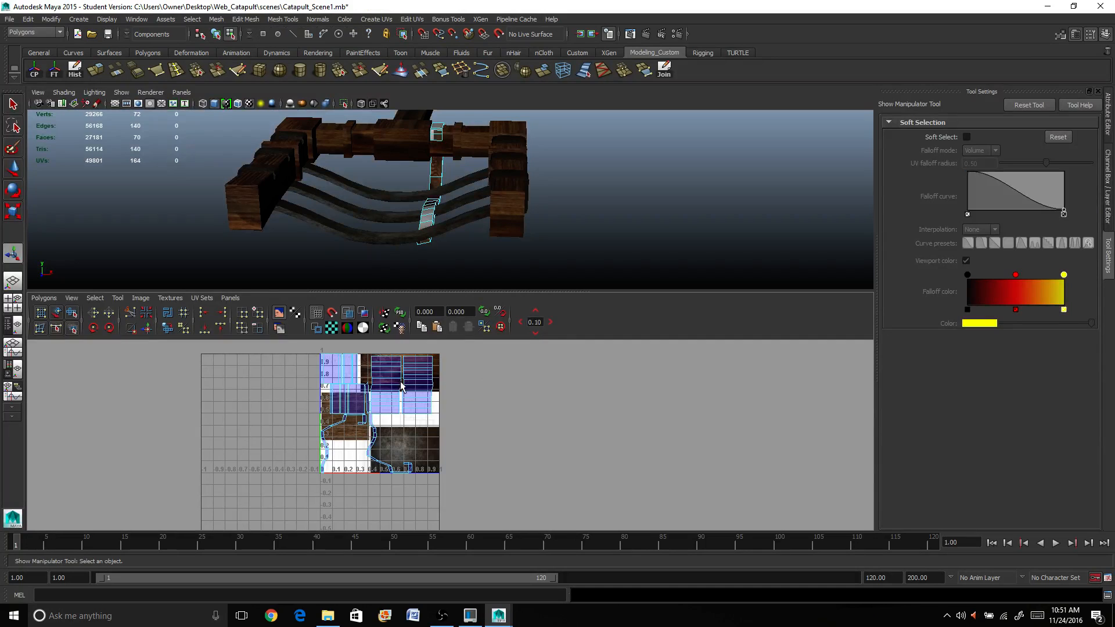
left_click(13, 170)
scroll(447, 421, "up", 1)
middle_click_drag(357, 404, 352, 414, "alt")
scroll(352, 414, "up", 2)
left_click_drag(388, 404, 410, 501)
key("e")
key("w")
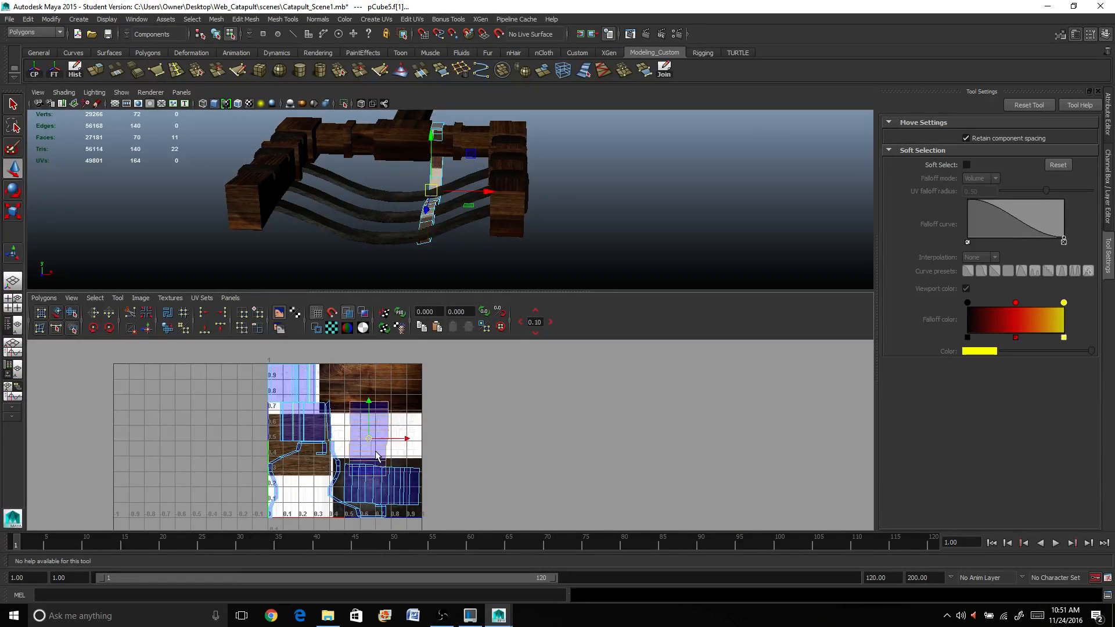
Place the second wide strip UV shell on the dark patch and rotate it sideways to match the first
left_click(380, 489)
key("e")
left_click_drag(405, 466, 348, 494)
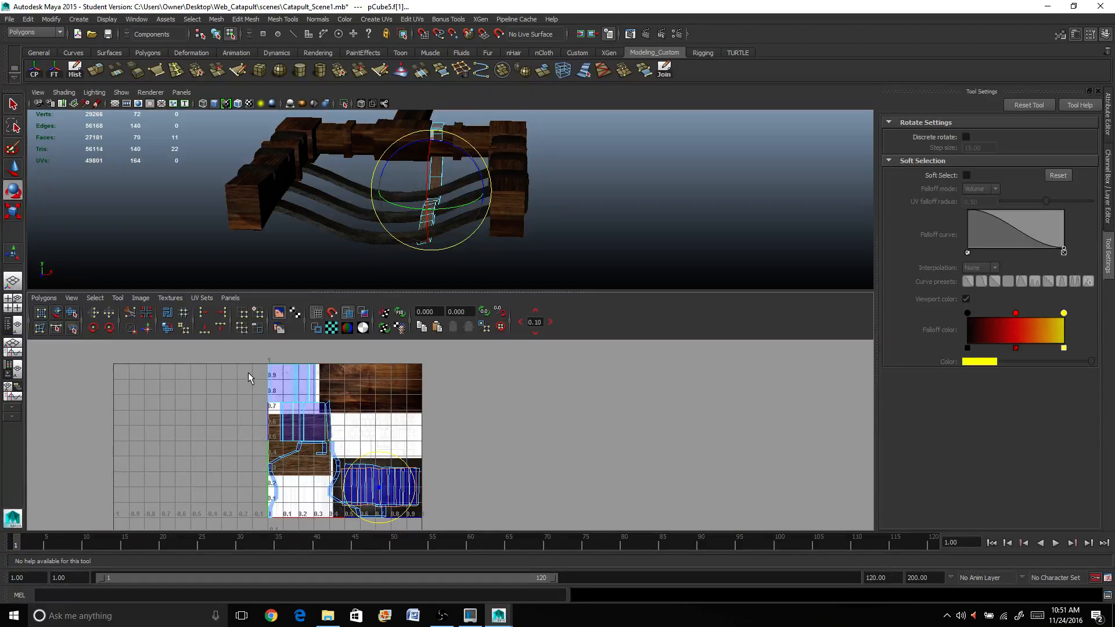
Move the remaining strip UV shells from the upper white and brown wood areas onto the dark patch
key("w")
left_click_drag(320, 379, 380, 487)
left_click_drag(257, 383, 382, 481)
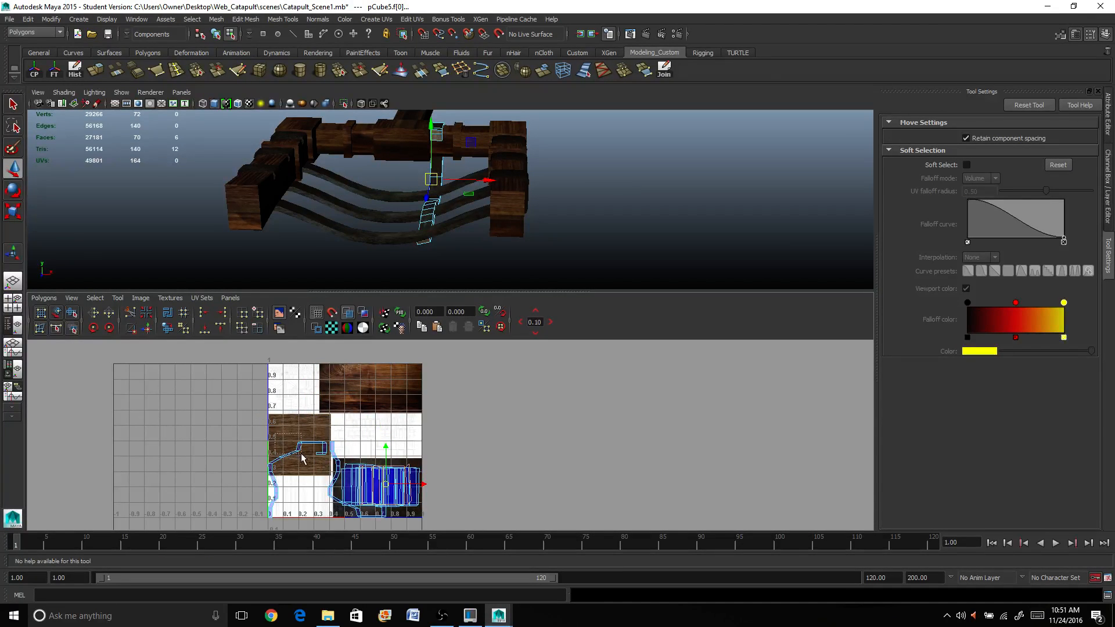
Move the curved side-profile UV shell off the brown wood, then rotate and scale it down within the dark patch
left_click_drag(302, 454, 301, 454)
left_click_drag(300, 493, 338, 453)
key("e")
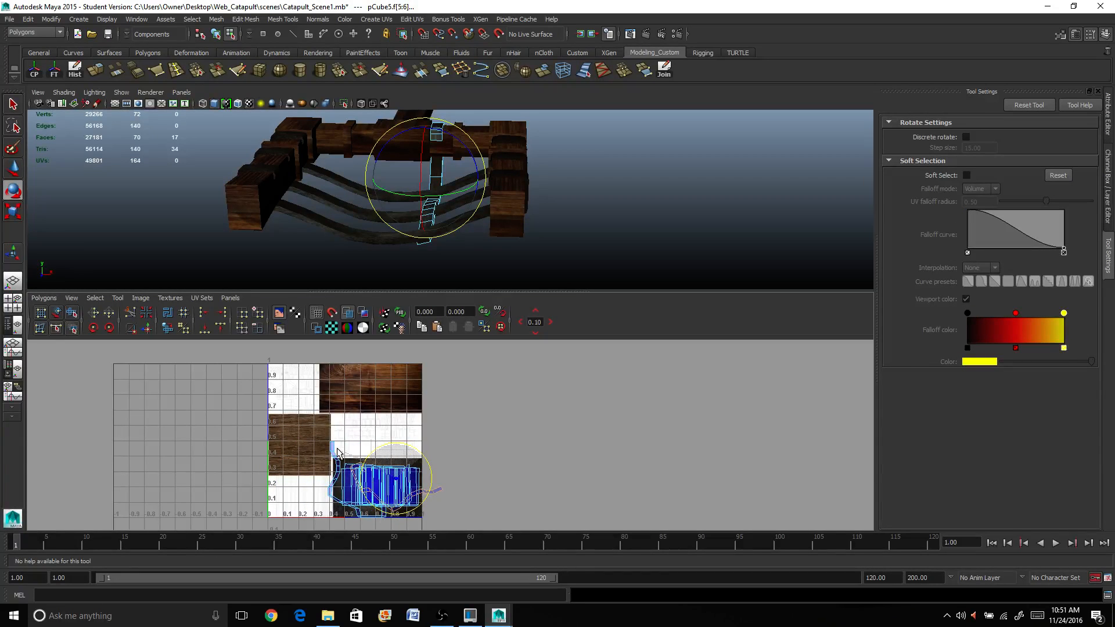
key("r")
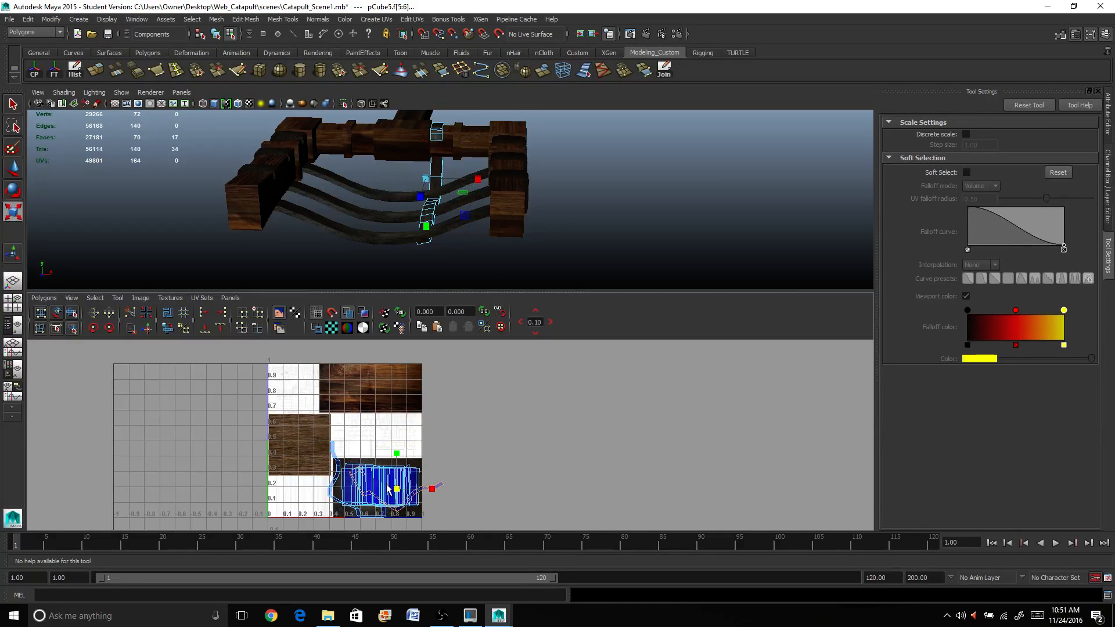
left_click_drag(394, 495, 385, 492)
key("w")
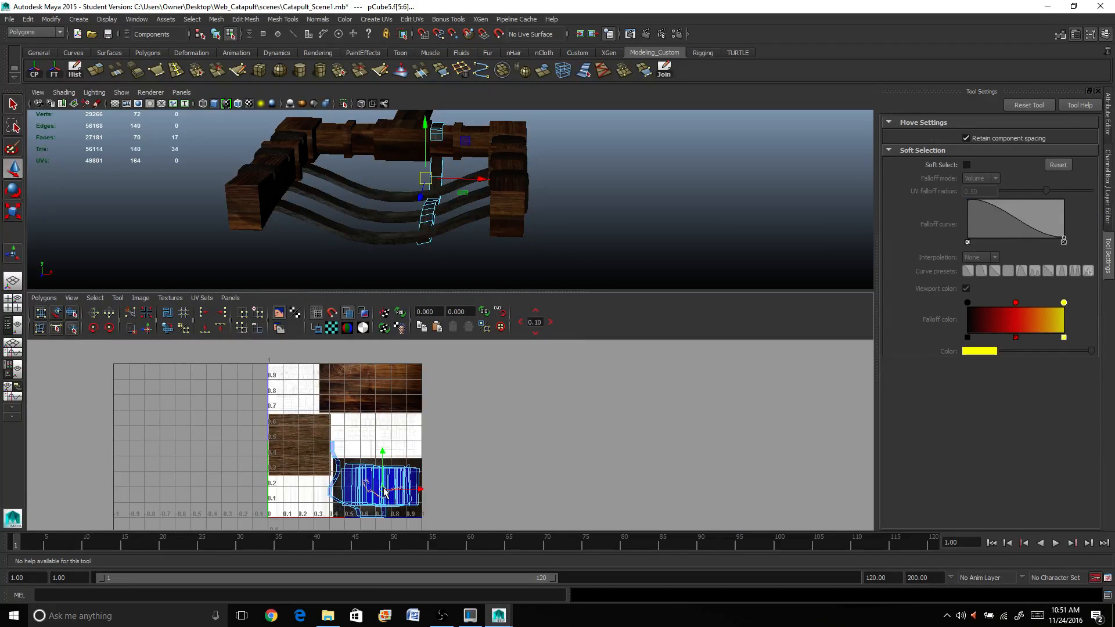
Rotate and scale down the other curved side-profile UV shell to fit the dark patch, and check the bar's texture
left_click(342, 477)
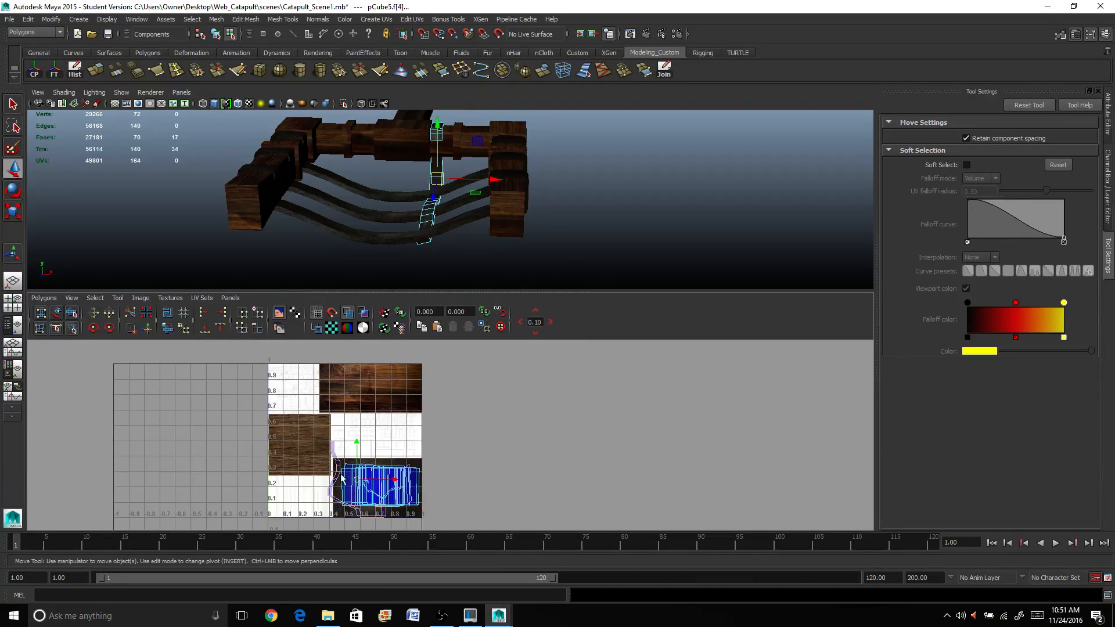
key("e")
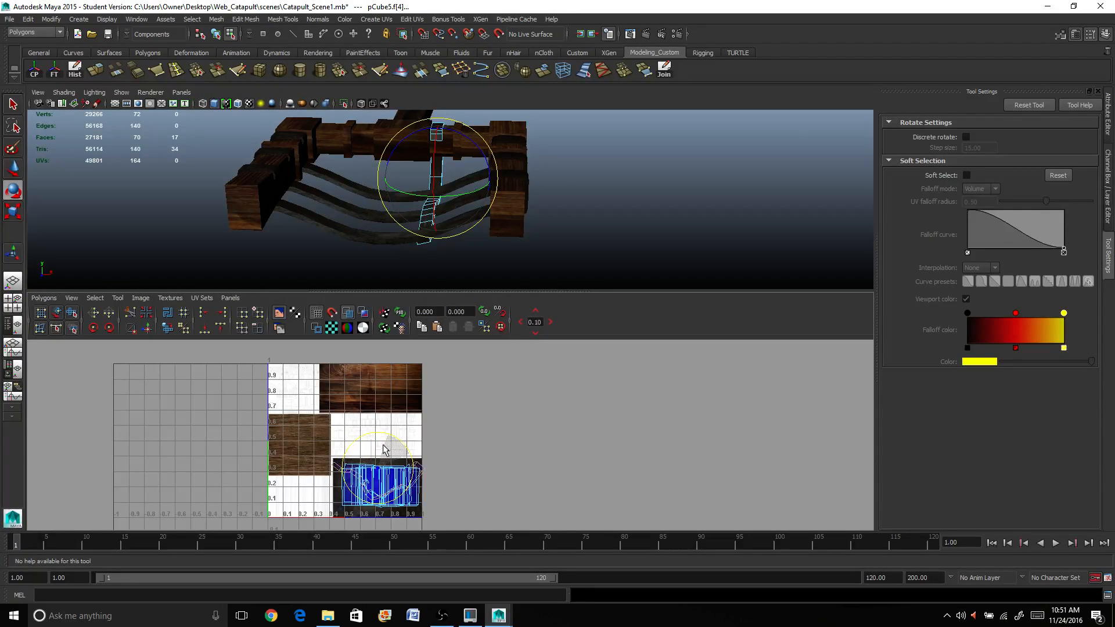
key("r")
left_click_drag(376, 485, 361, 489)
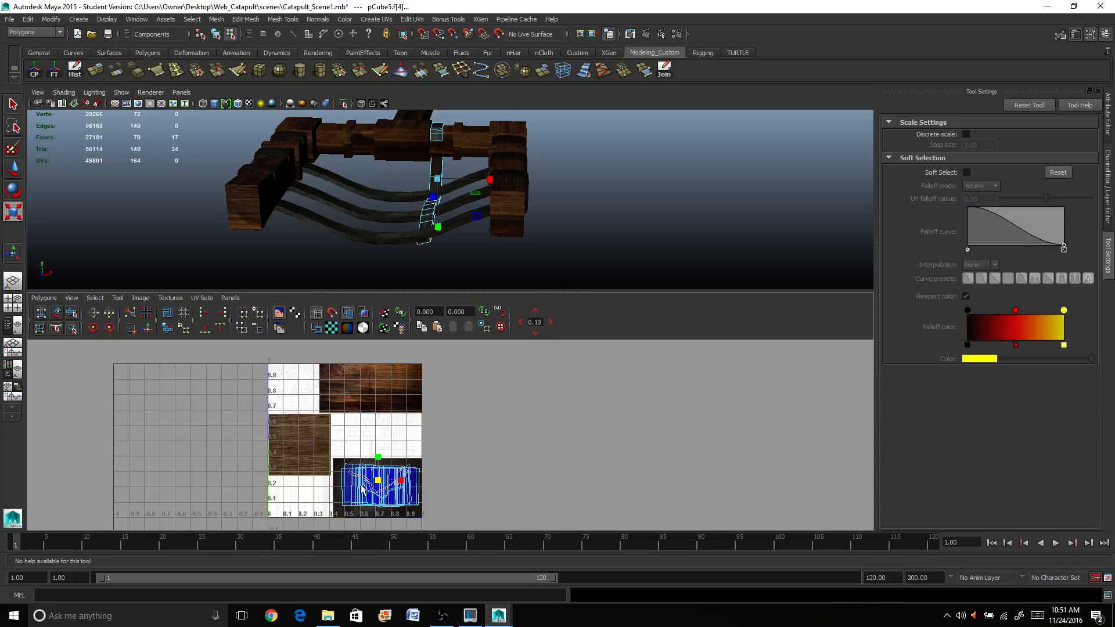
scroll(522, 197, "up", 5)
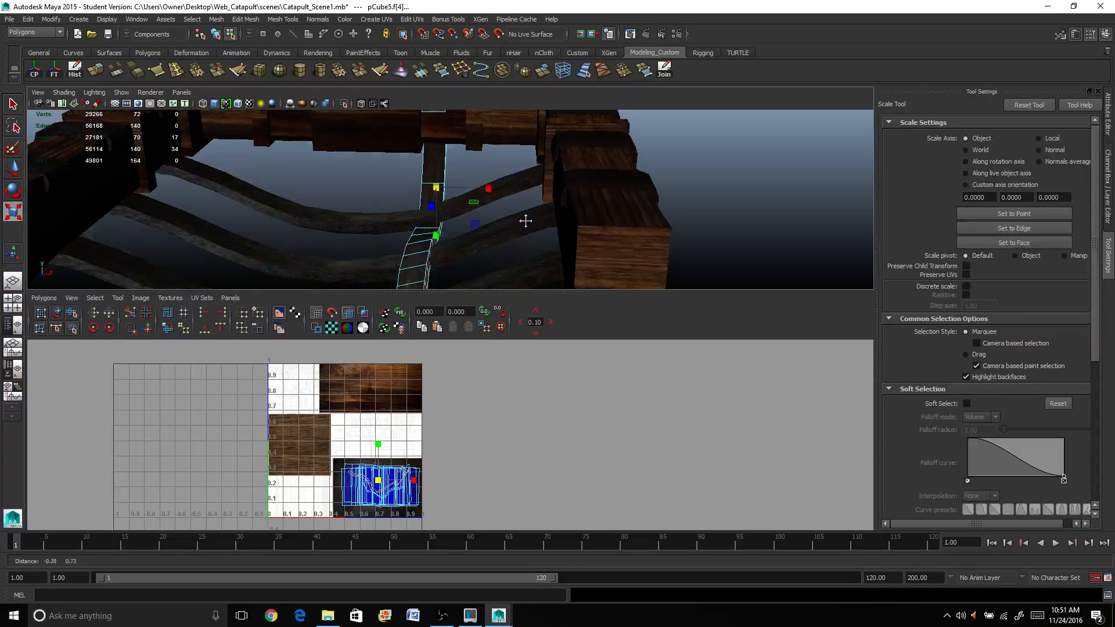
left_click_drag(536, 198, 487, 236, "alt")
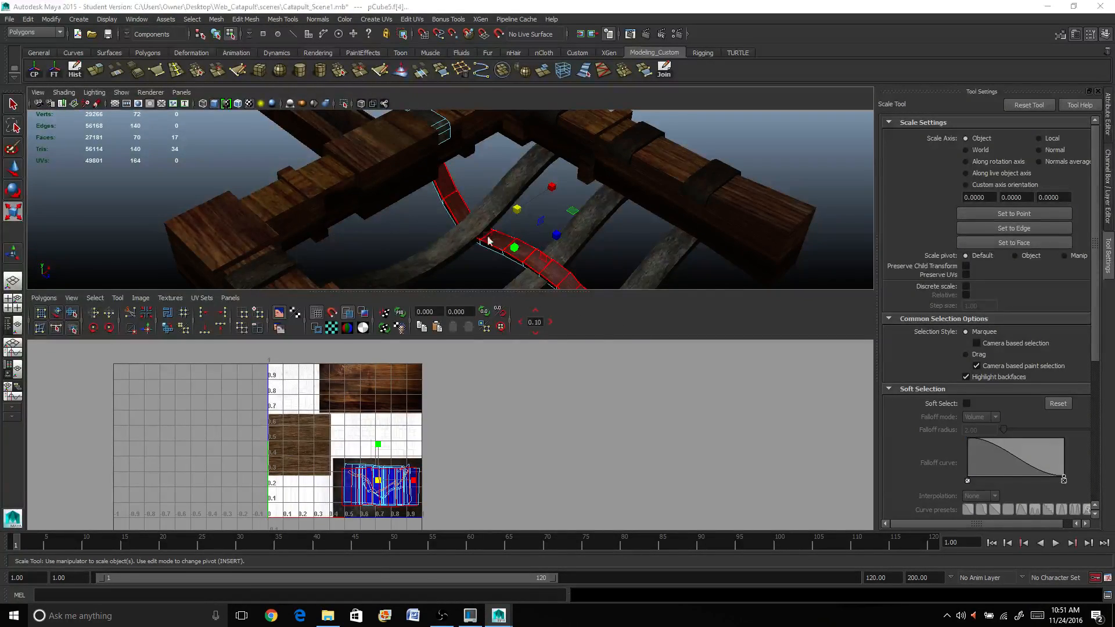
Return to object mode in the full perspective view, duplicate the textured strap, and move the copy sideways along the crossbeam toward the right arm
key("space")
right_click(448, 318)
left_click(498, 305)
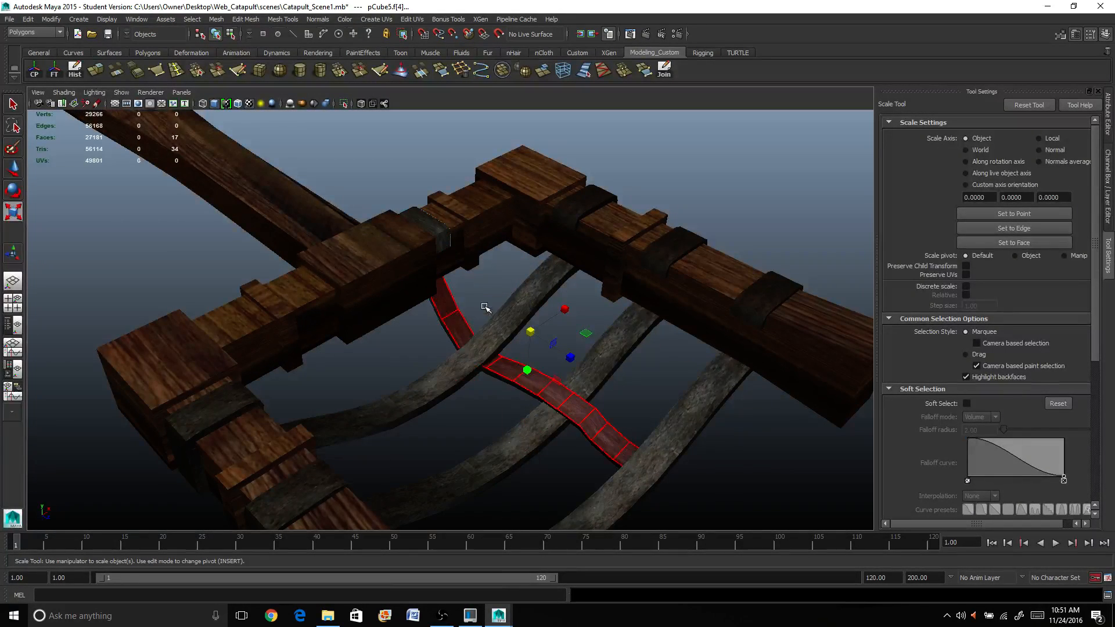
left_click_drag(672, 410, 473, 296, "alt")
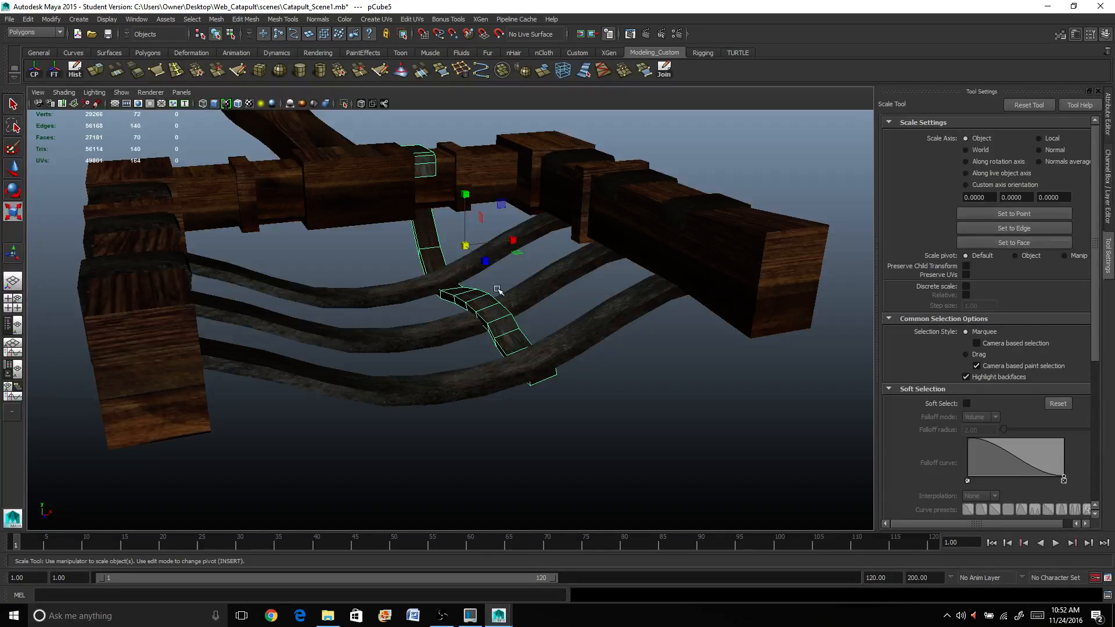
left_click_drag(536, 333, 466, 393, "alt")
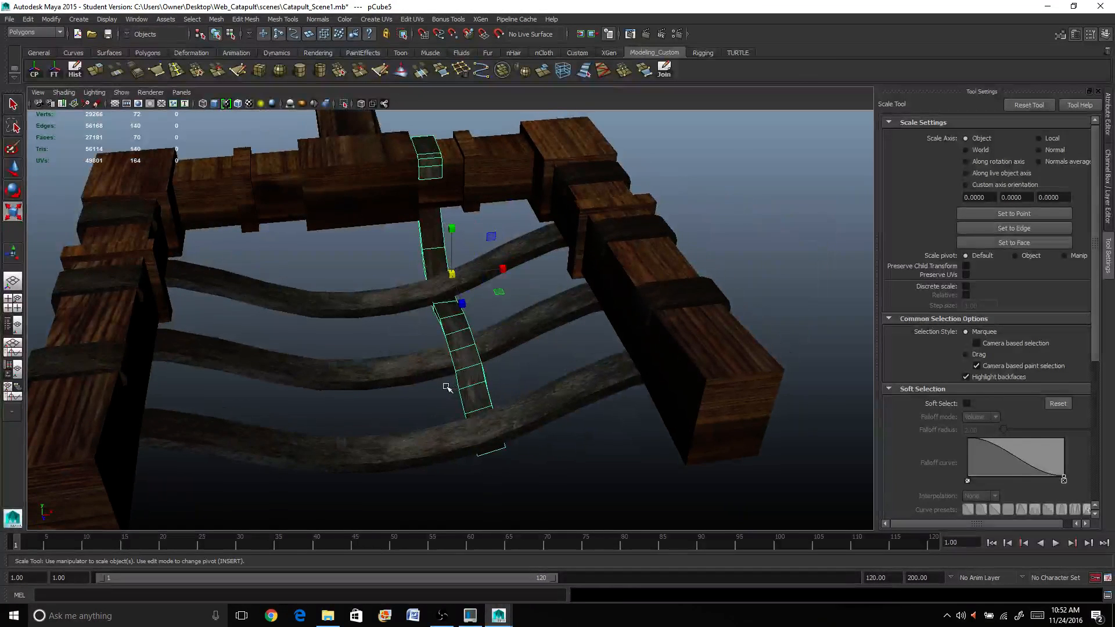
key("w")
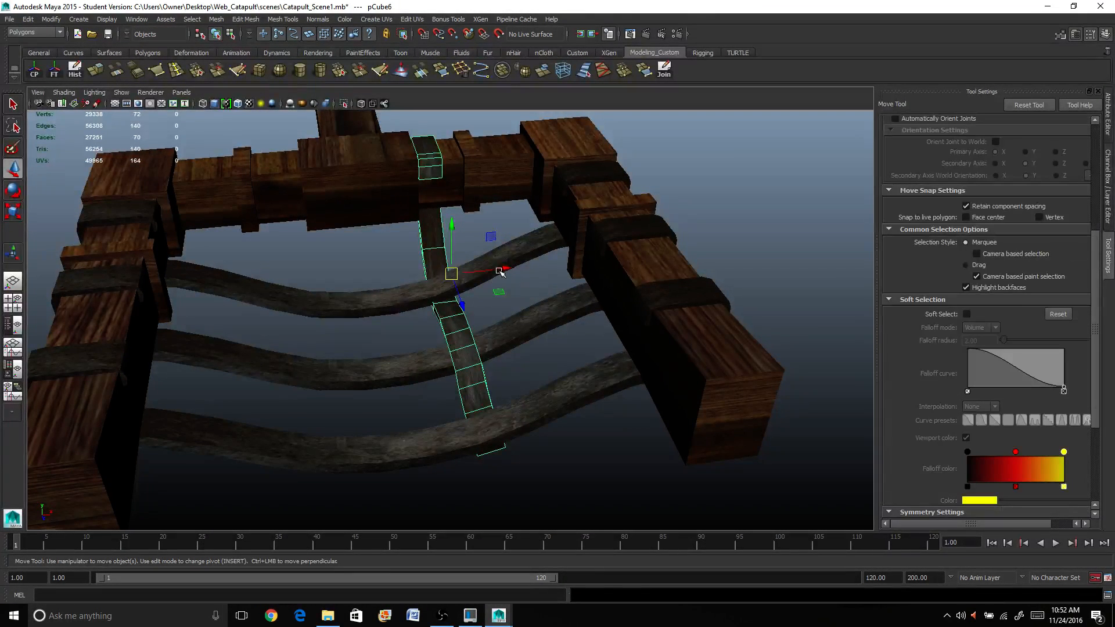
mouse_move(501, 273)
left_mouse_down()
mouse_move(518, 267)
mouse_move(507, 269)
left_mouse_up()
left_click_drag(519, 269, 591, 265)
left_click_drag(549, 323, 568, 305, "alt")
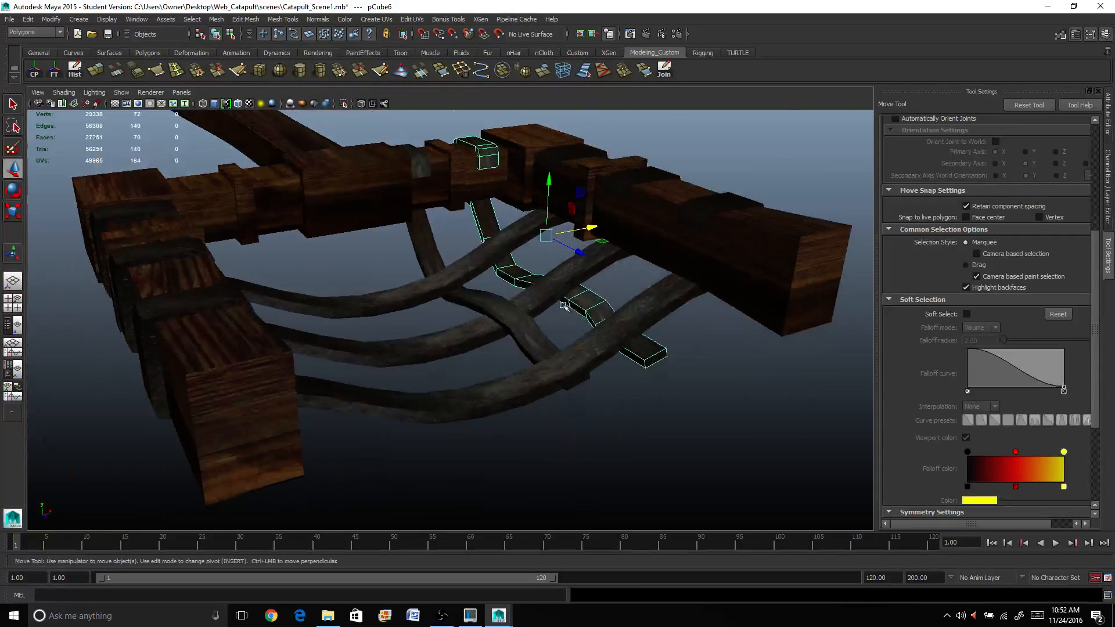
Select the copied strap's vertices from its lower bend to its free end and raise them to meet the curved cross straps
scroll(567, 305, "up", 3)
middle_click_drag(526, 319, 450, 389, "alt")
left_click_drag(601, 333, 600, 371, "alt")
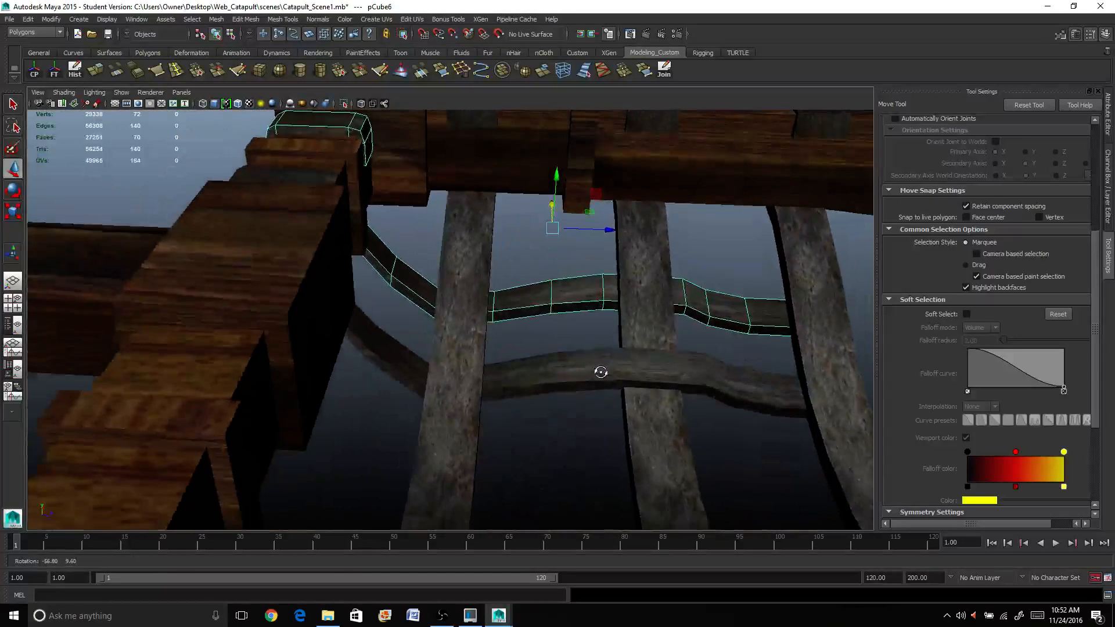
right_click(407, 280)
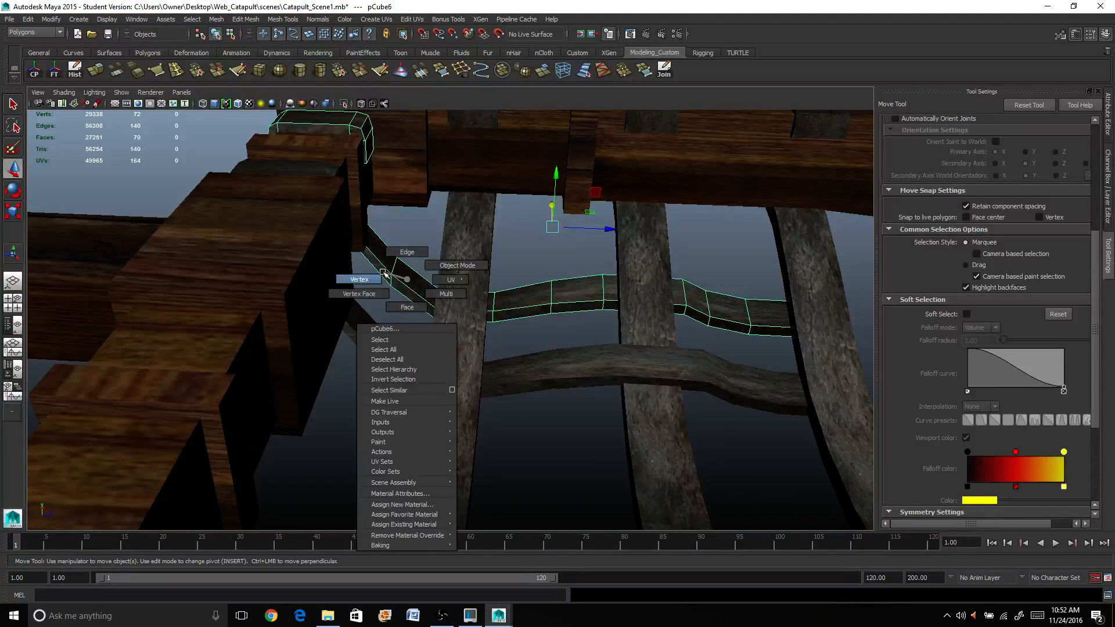
left_click(383, 272)
left_click_drag(508, 310, 824, 409)
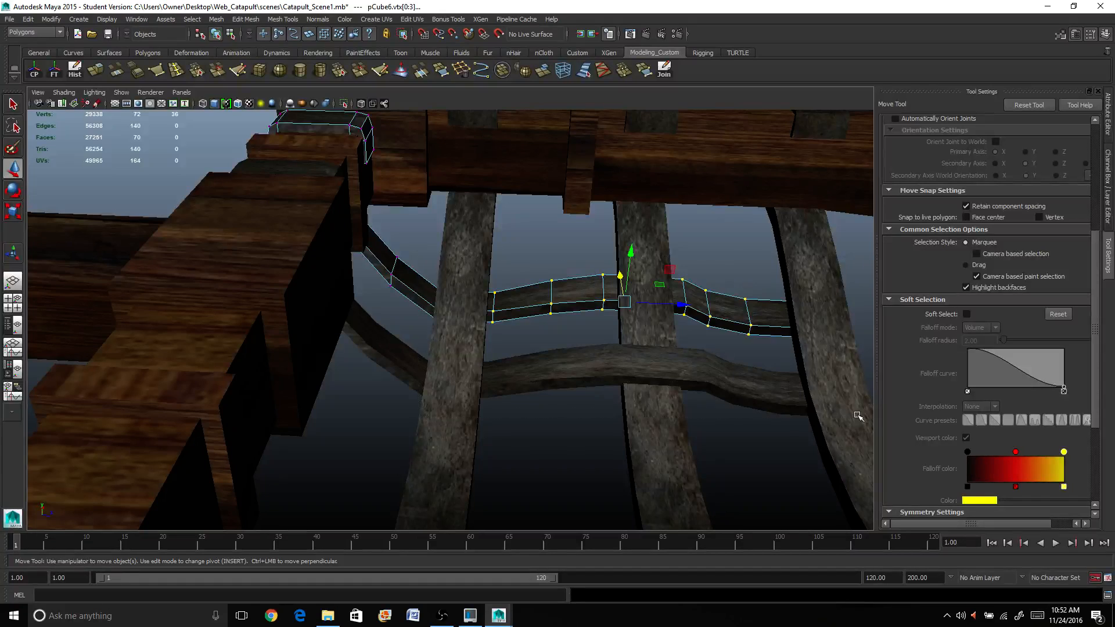
left_click_drag(662, 431, 646, 374, "alt")
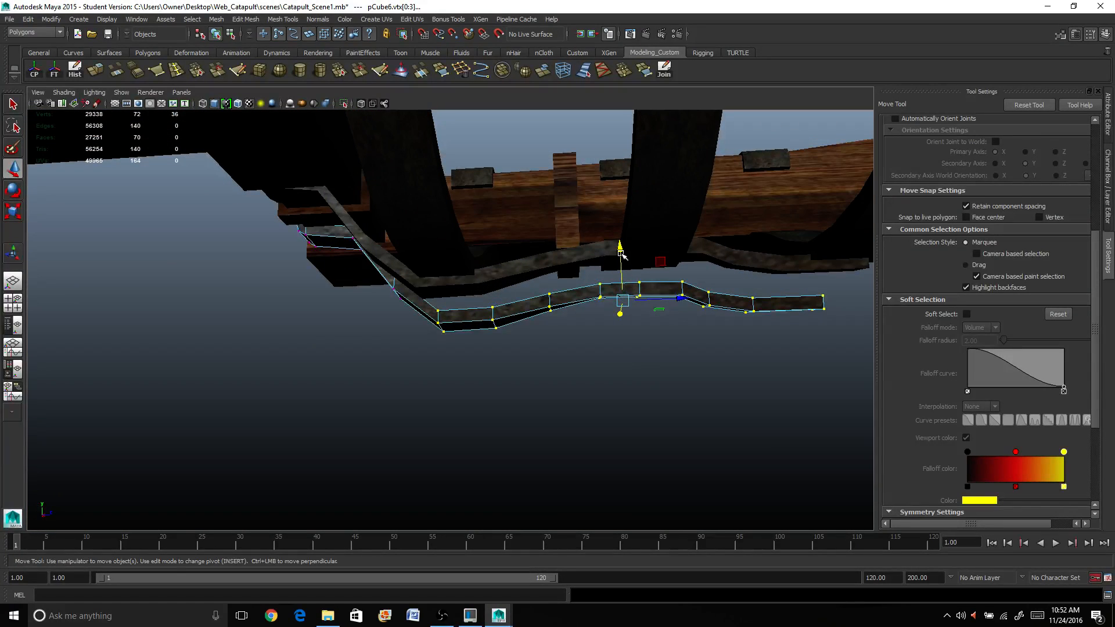
left_click_drag(557, 300, 586, 317, "alt")
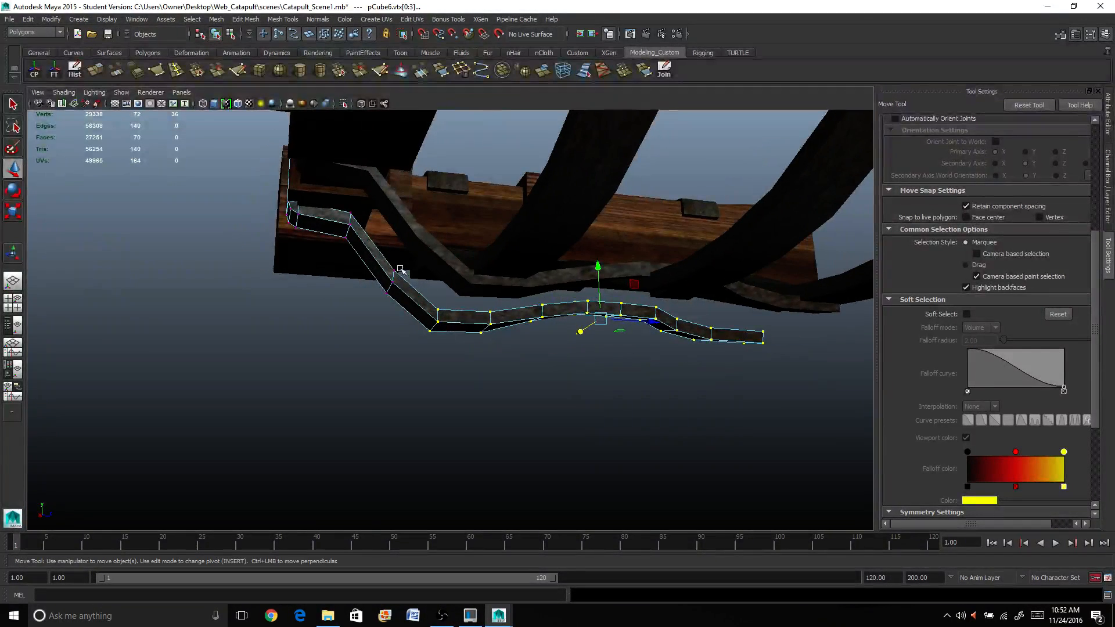
left_click_drag(417, 314, 416, 314, "shift")
left_click_drag(578, 262, 575, 232)
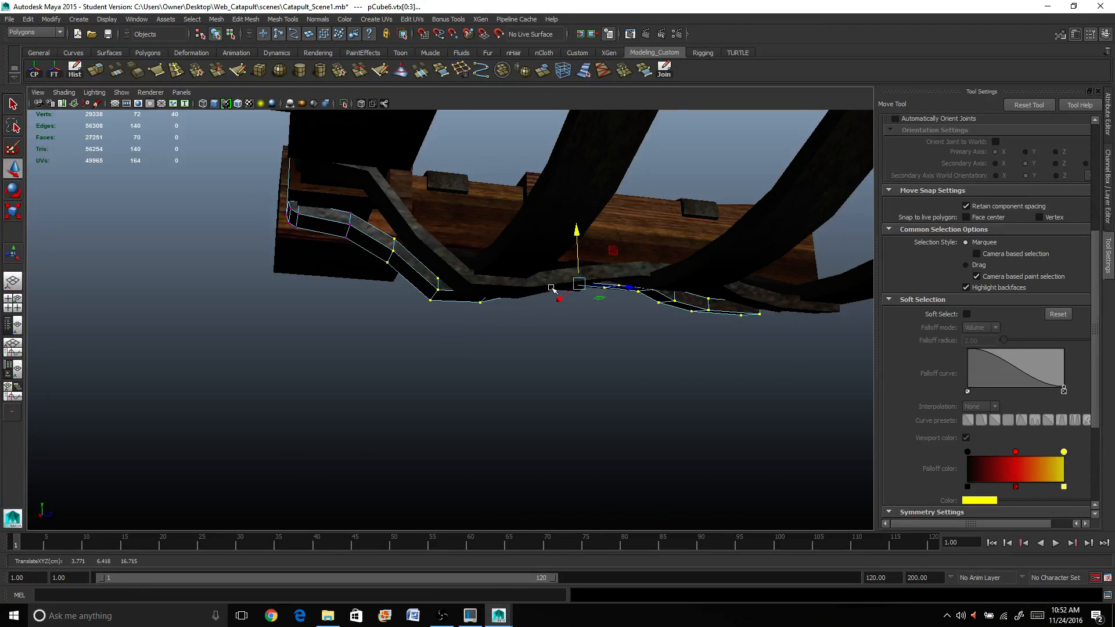
Rotate the selected strap vertices to follow the slope of the cross straps, and raise them slightly more
left_click_drag(552, 289, 558, 378, "alt")
scroll(562, 381, "down", 4)
middle_click_drag(563, 380, 474, 382, "alt")
scroll(455, 449, "up", 5)
key("e")
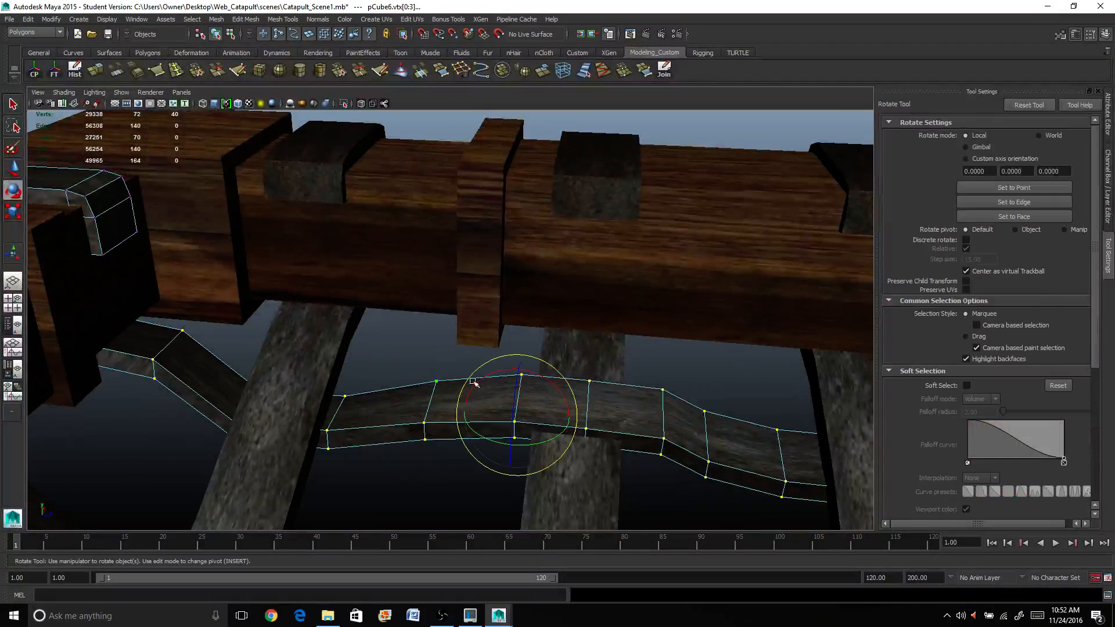
left_click_drag(522, 401, 447, 401)
key("w")
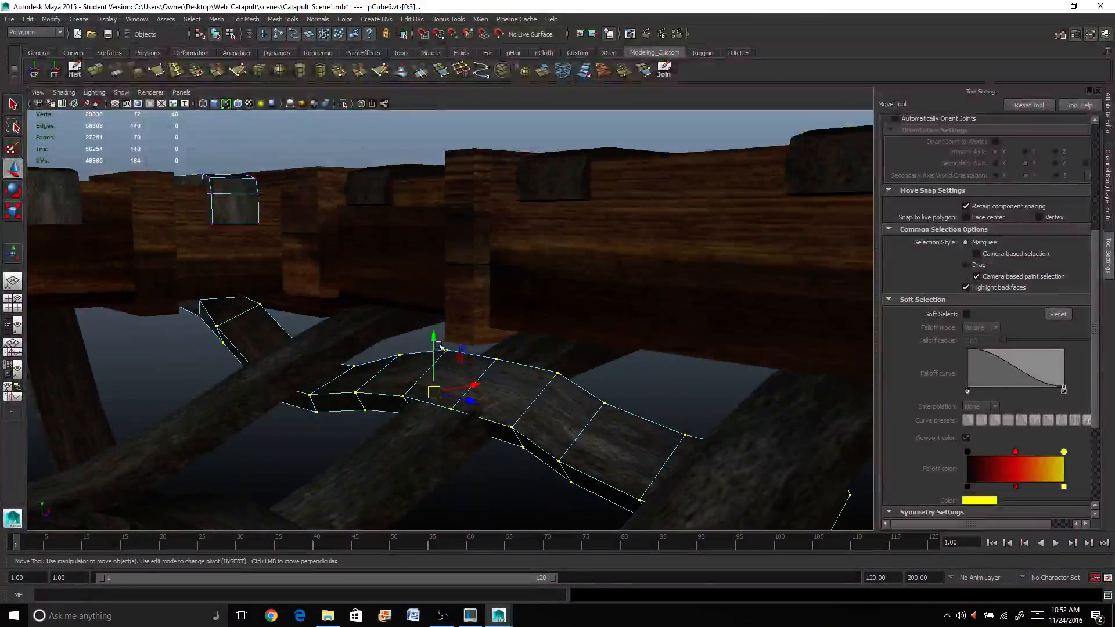
left_click_drag(425, 338, 422, 320)
Lower the four vertices at the copied strap's bend near the crossbeam, rotate them slightly, and shift them sideways to even out the curve
left_click_drag(273, 415, 339, 415, "alt")
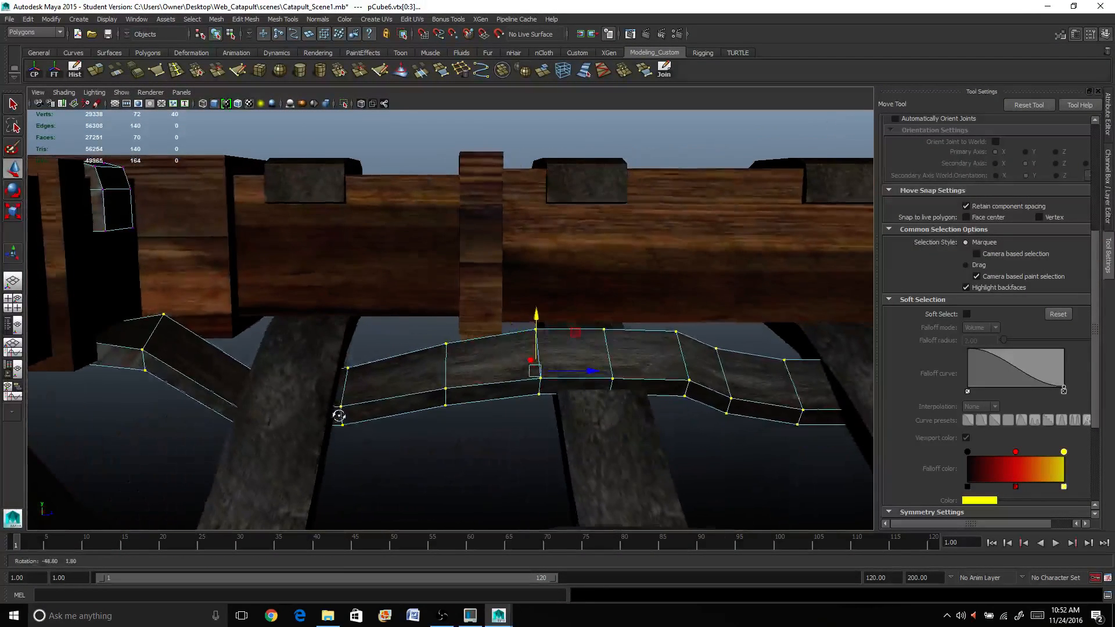
left_click_drag(126, 284, 183, 406, "alt")
left_click_drag(161, 303, 163, 334)
left_click_drag(229, 443, 343, 405, "alt")
key("e")
left_click_drag(458, 221, 472, 219)
key("w")
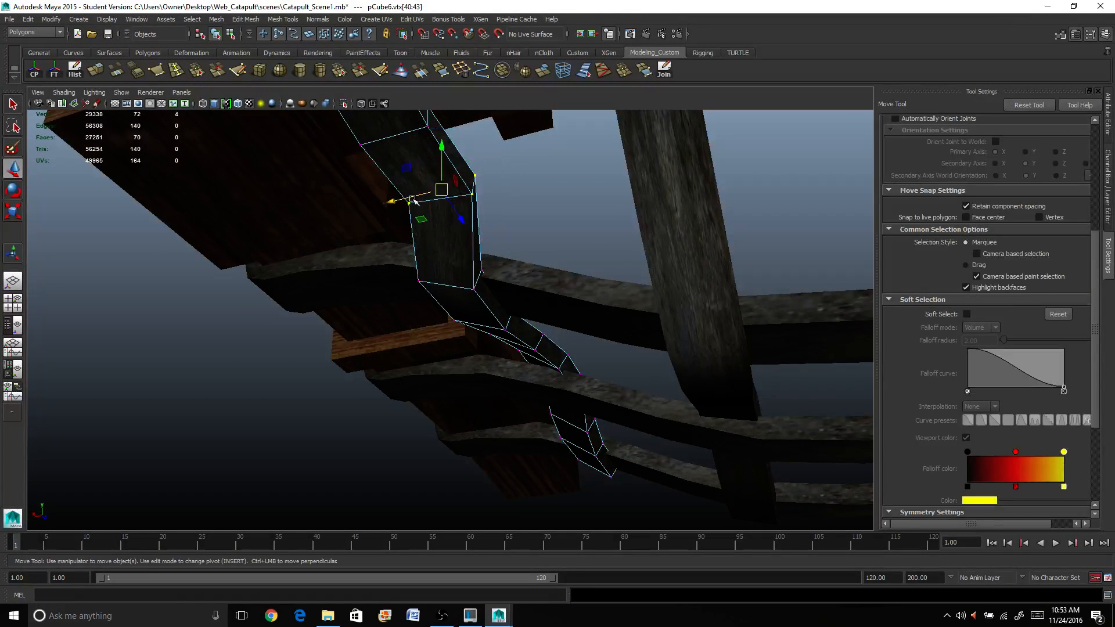
left_click_drag(396, 202, 375, 207)
Raise the four vertices at the copied strap's free end slightly and rotate them to match the last cross strap
scroll(536, 282, "down", 4)
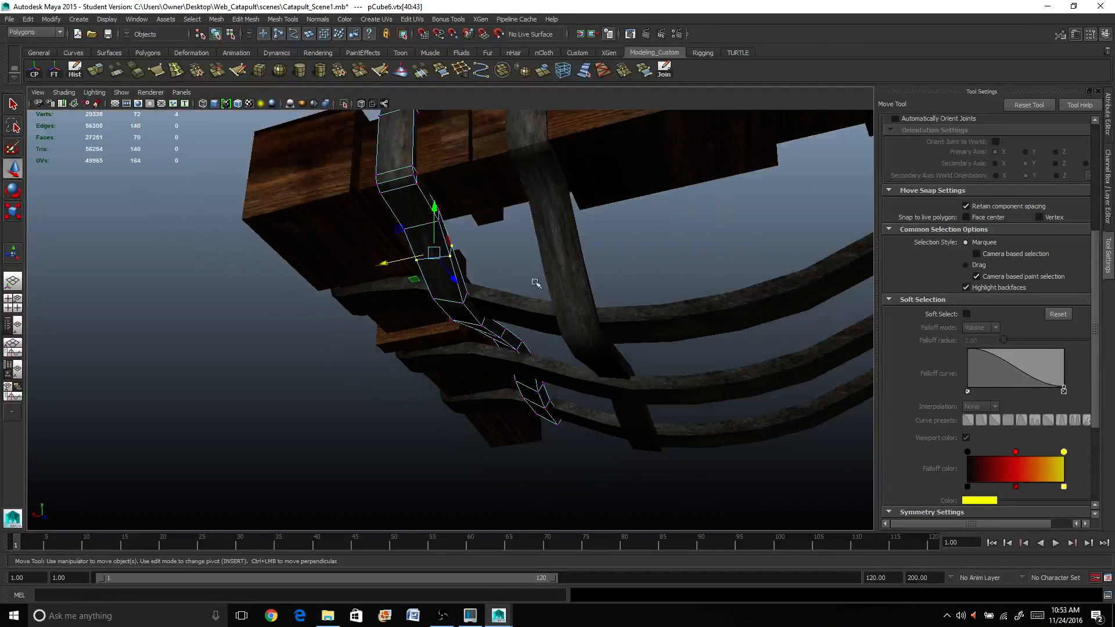
left_click_drag(536, 283, 612, 407, "alt")
scroll(459, 374, "up", 4)
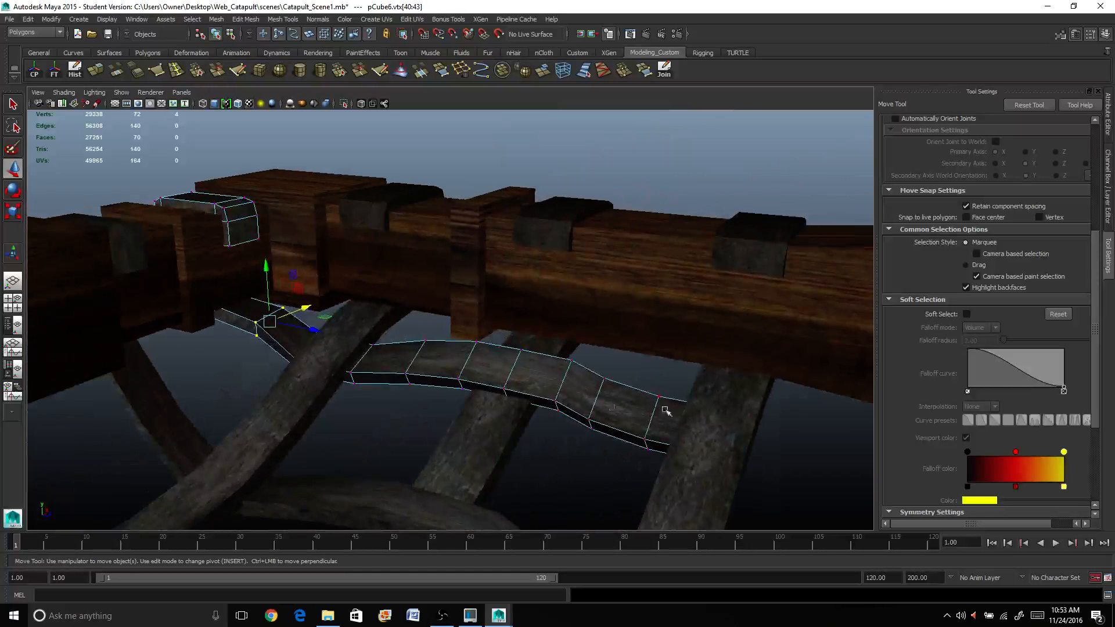
left_click_drag(711, 378, 772, 470)
left_click_drag(807, 527, 778, 449, "alt")
key("e")
key("w")
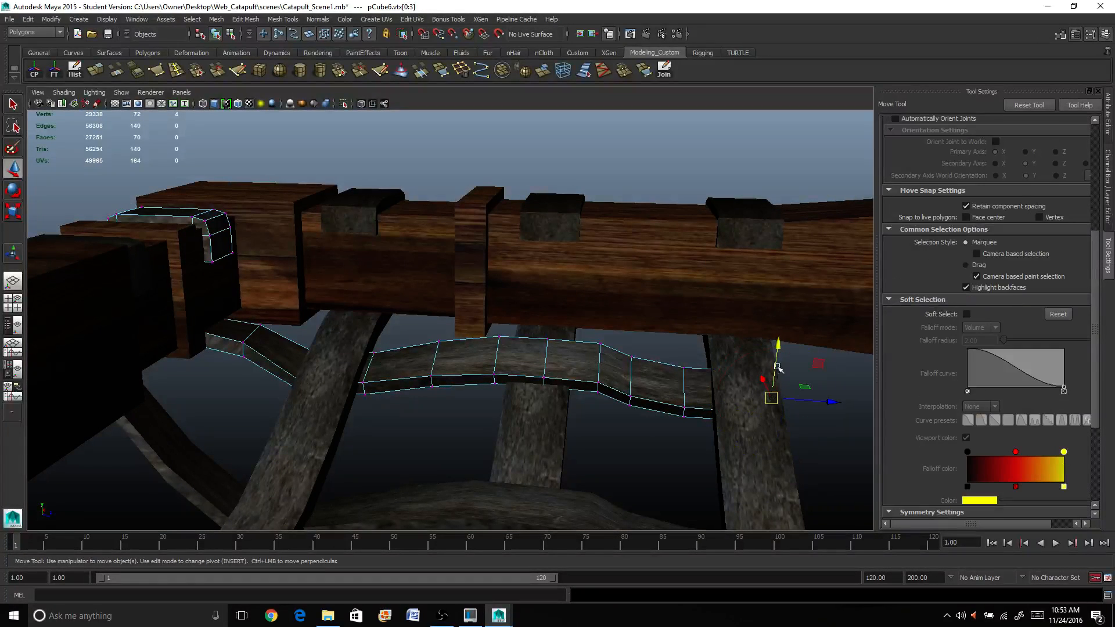
left_click_drag(777, 367, 776, 360)
key("e")
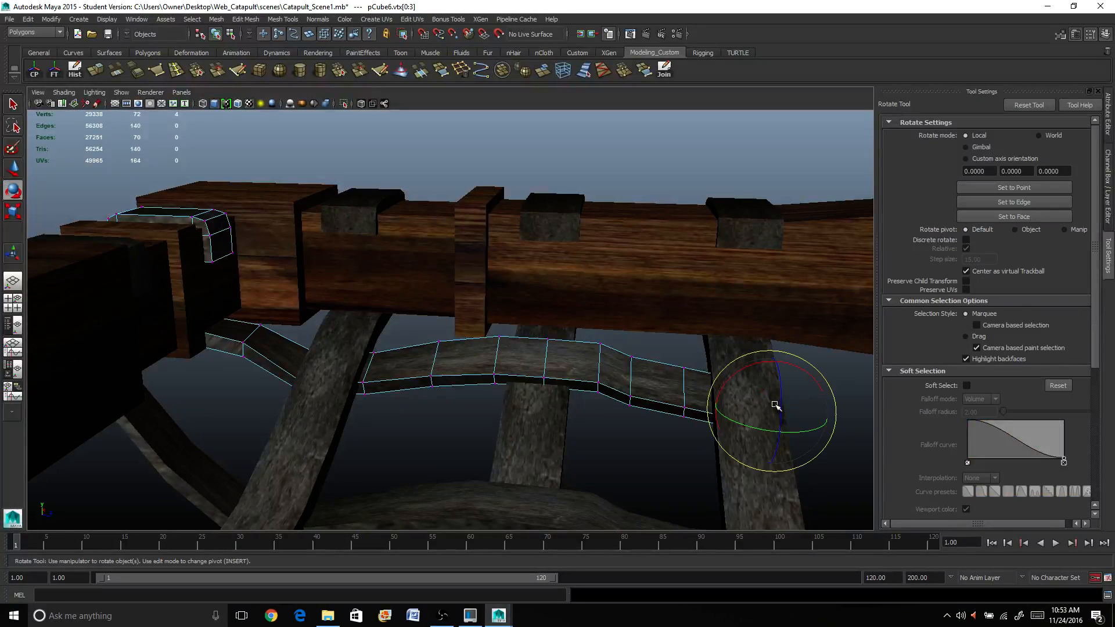
left_click_drag(782, 401, 785, 395)
Lower the two vertex rows before the copied strap's free end slightly to smooth its curve
left_click_drag(673, 350, 710, 460)
key("w")
left_click_drag(688, 341, 687, 350)
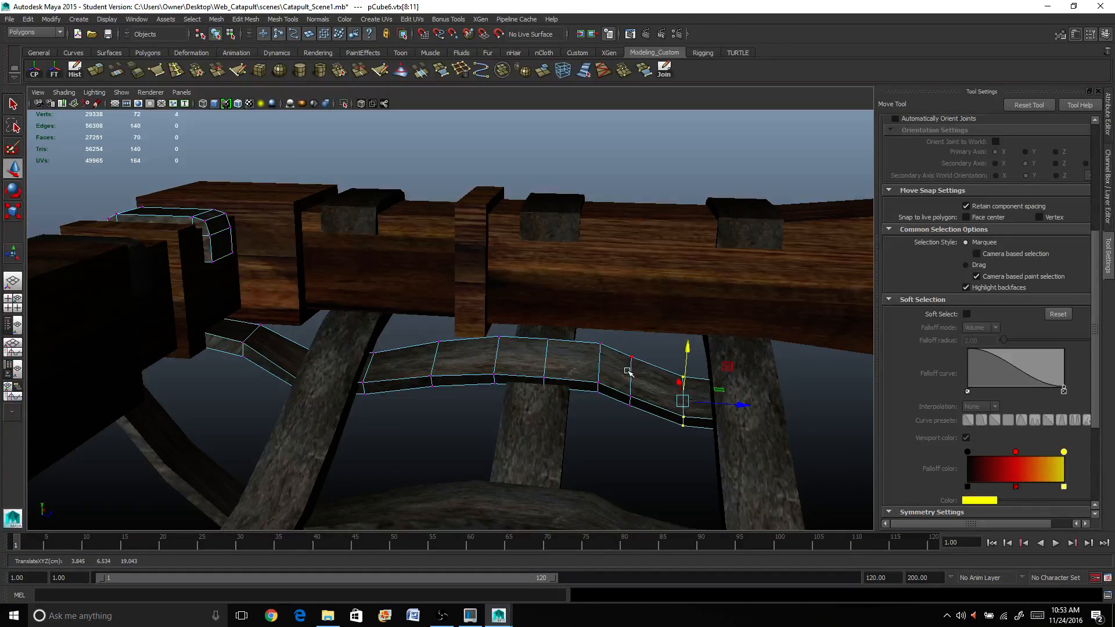
left_click_drag(617, 354, 651, 433)
left_click_drag(634, 334, 634, 340)
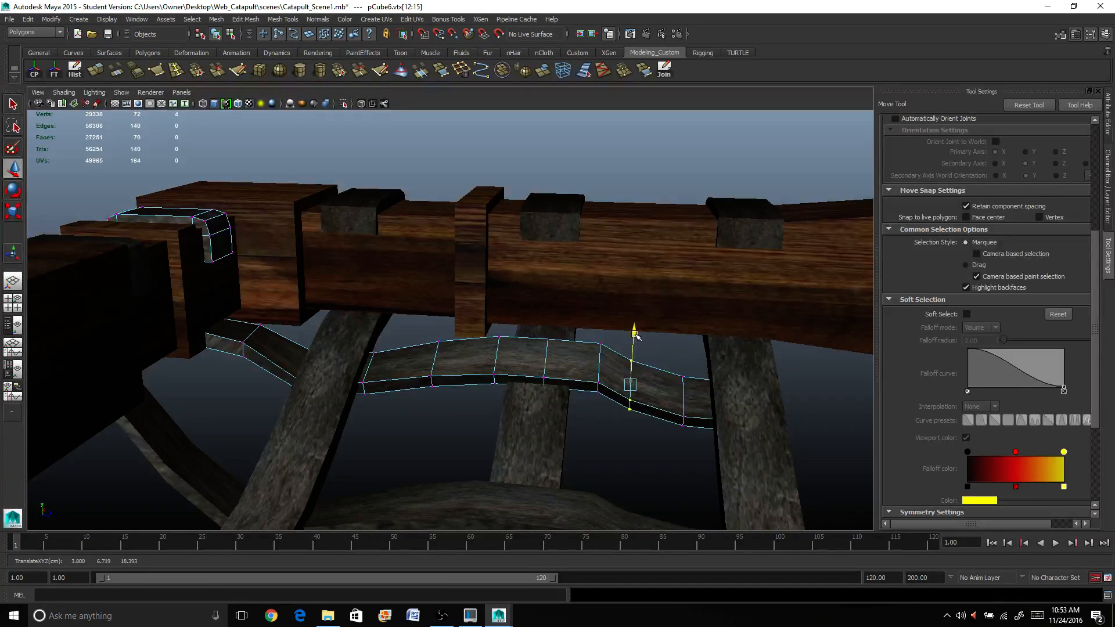
Duplicate both lengthwise straps in object mode, group the copies, and mirror the group with a Scale X of -1
left_click_drag(699, 393, 616, 410, "alt")
left_click_drag(424, 423, 418, 351, "alt")
right_click_drag(408, 230, 420, 218)
left_click(407, 232)
scroll(439, 250, "up", 4)
left_click_drag(315, 403, 587, 378, "alt")
left_click(364, 449, "shift")
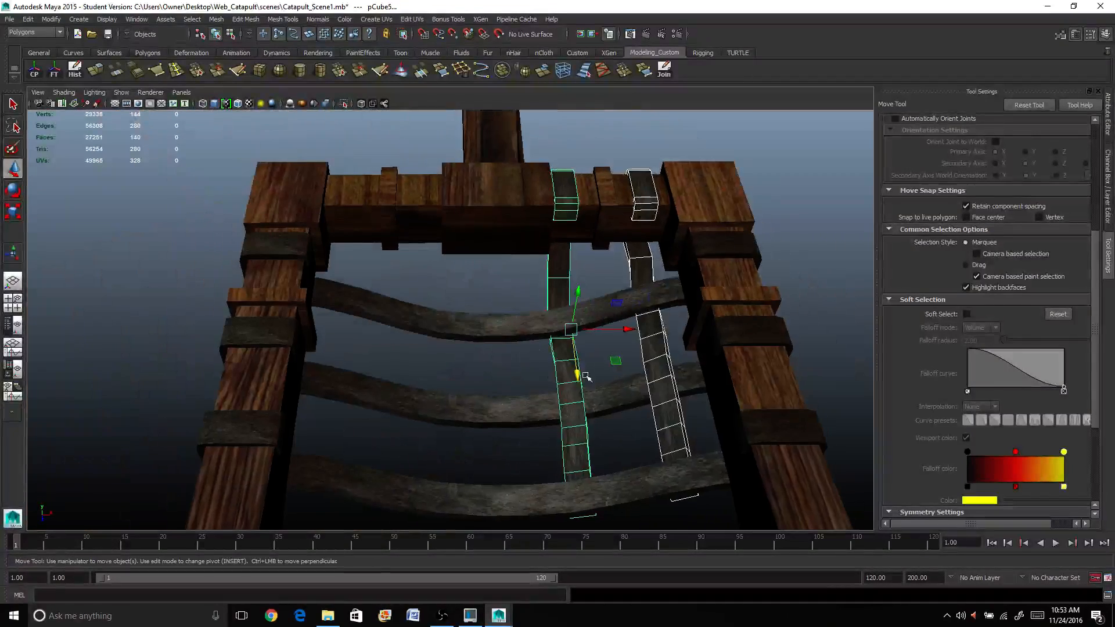
left_click_drag(423, 406, 460, 374, "alt")
scroll(460, 374, "down", 6)
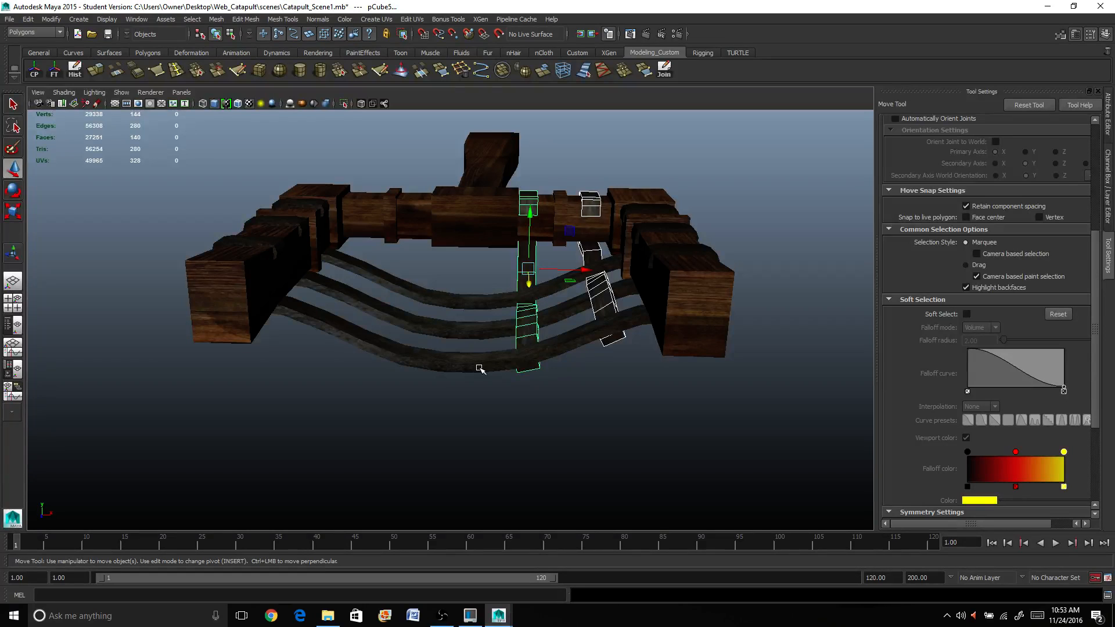
key("ctrl+g")
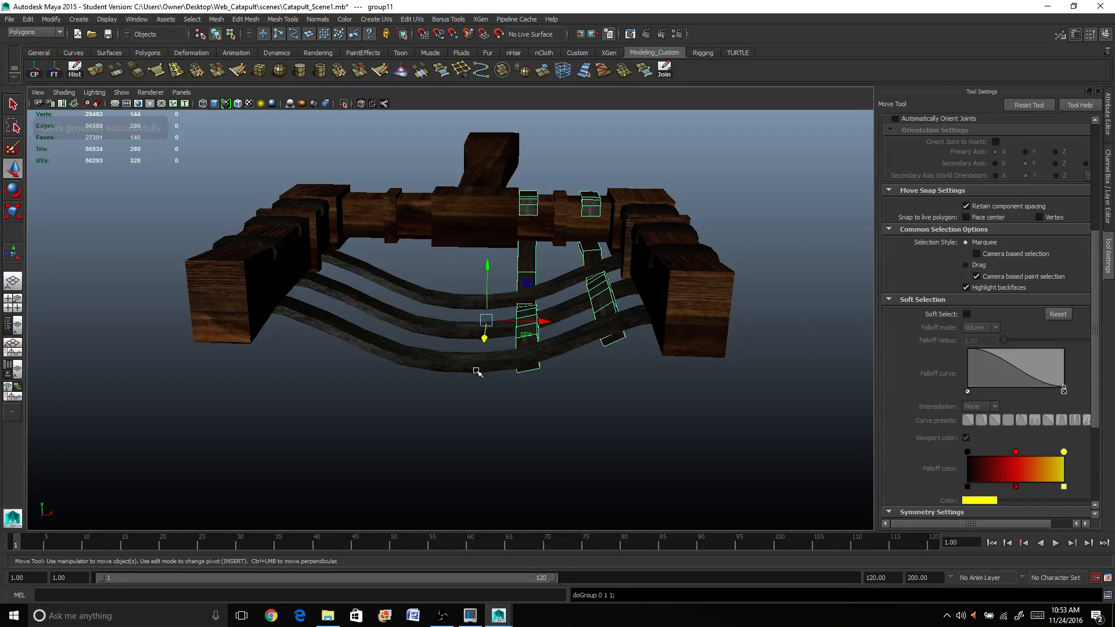
left_click(1109, 208)
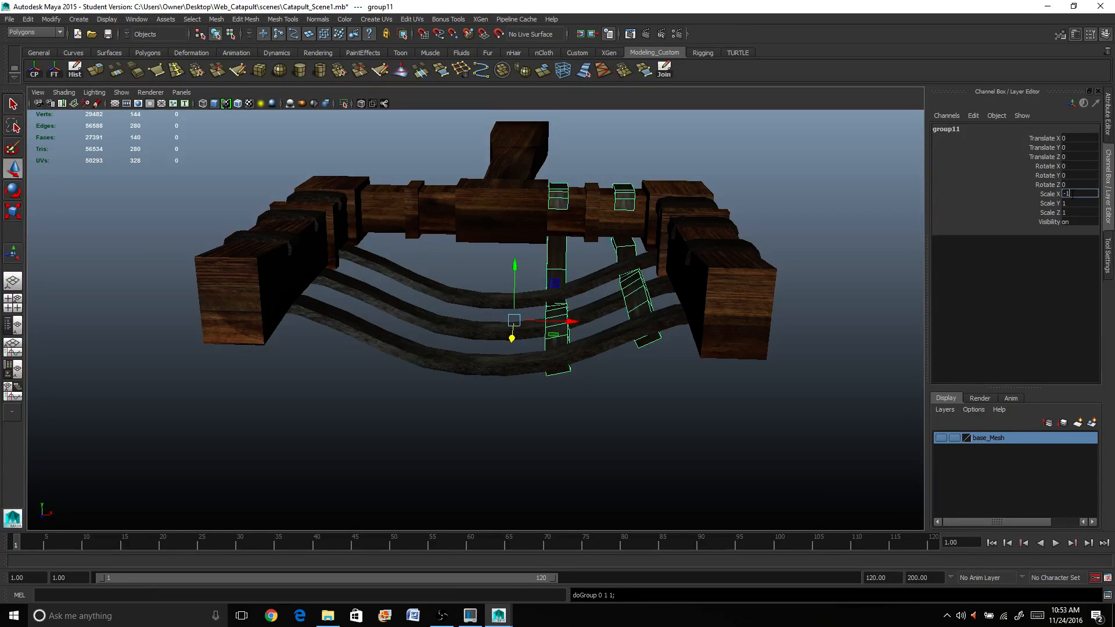
key("Return")
Check the mirrored straps, clear the selection, and show the base_Mesh layer to view the whole catapult
scroll(539, 313, "up", 2)
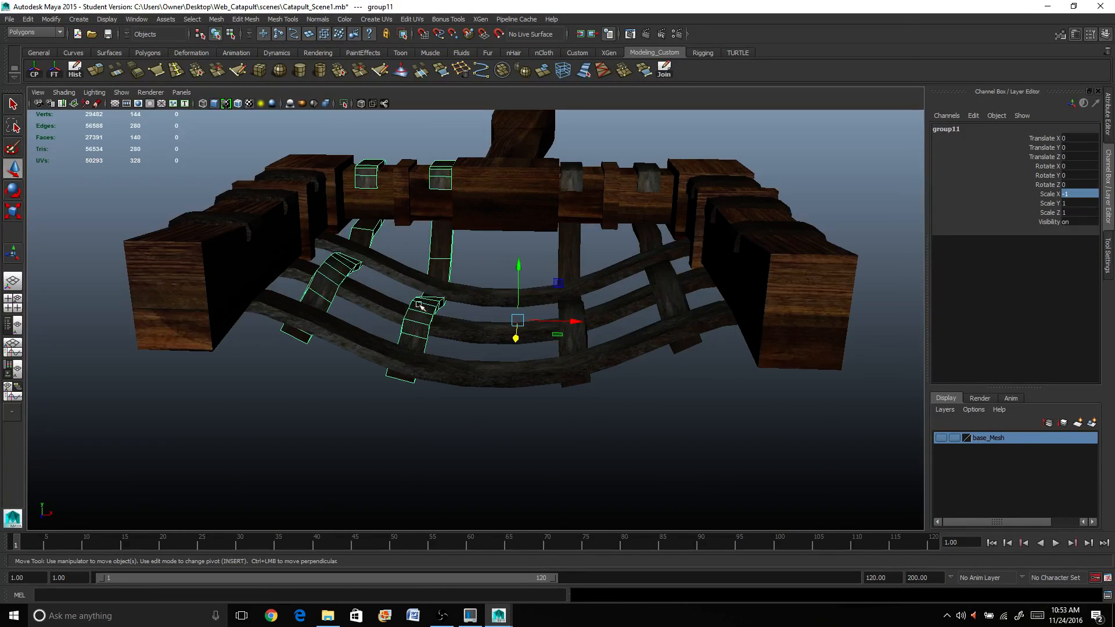
left_click_drag(420, 306, 262, 282, "alt")
scroll(346, 294, "down", 4)
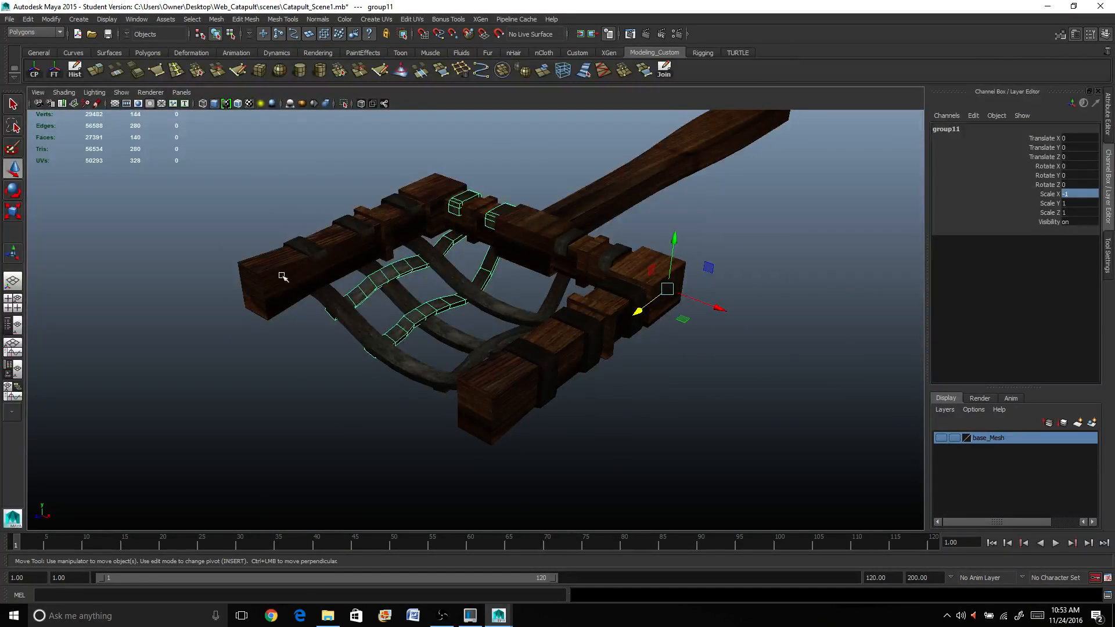
left_click_drag(583, 315, 640, 273, "alt")
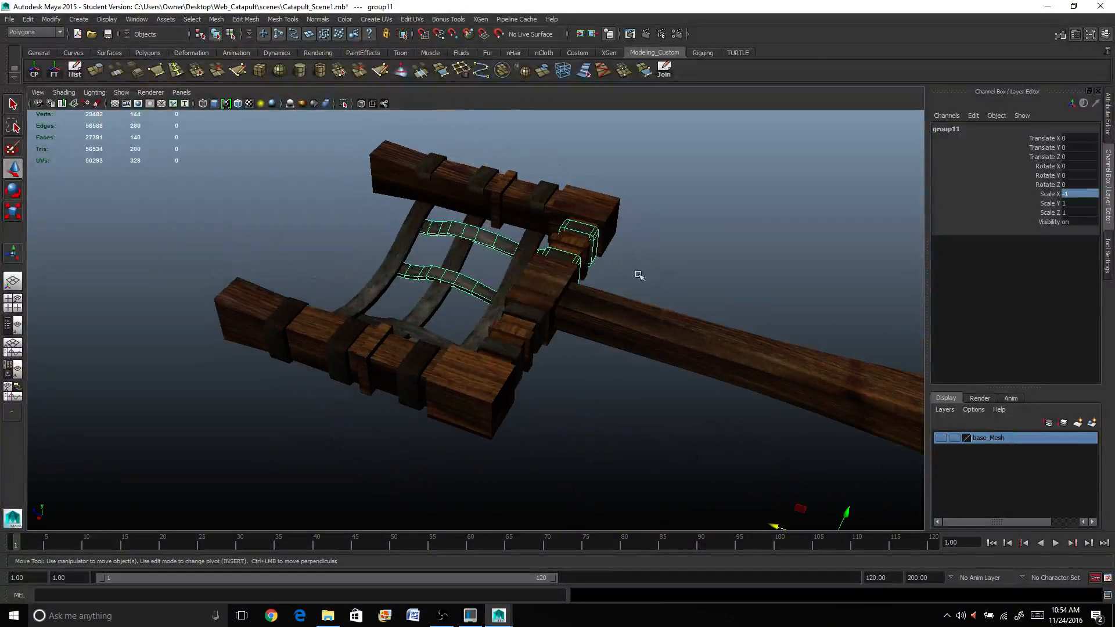
left_click(649, 270)
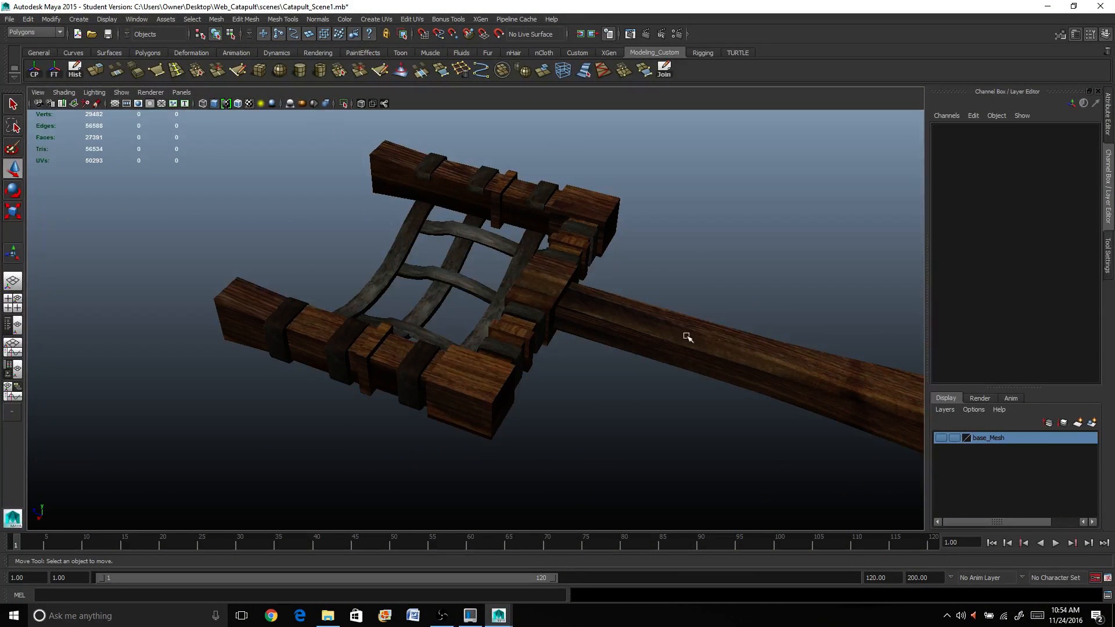
left_click(942, 438)
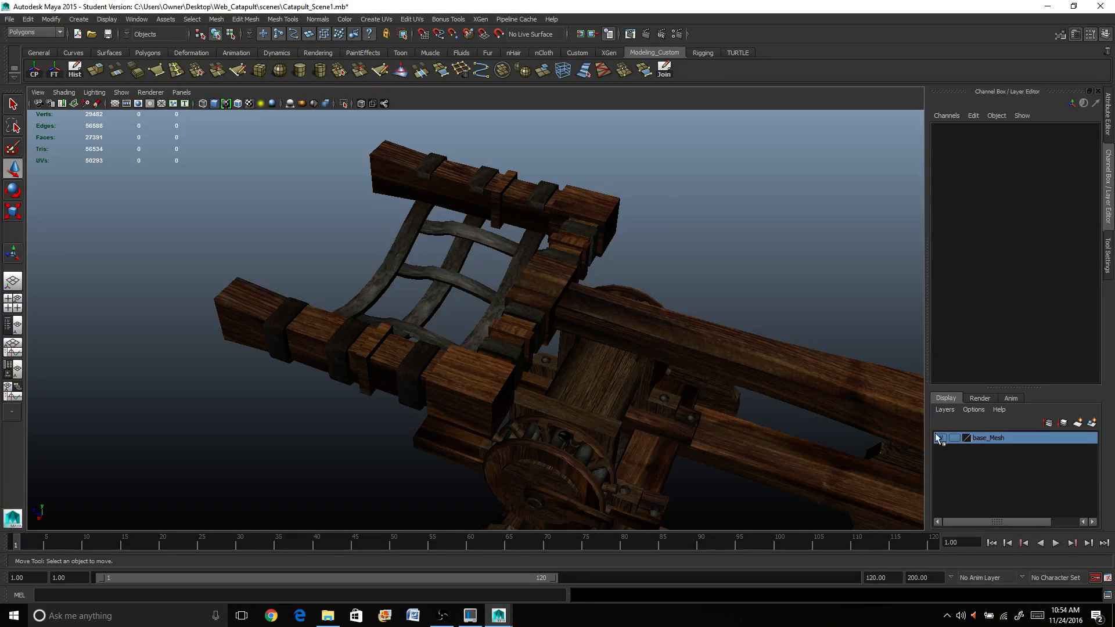
left_click_drag(813, 410, 487, 384, "alt")
scroll(672, 356, "up", 3)
left_click_drag(361, 308, 346, 306, "alt")
scroll(346, 306, "up", 3)
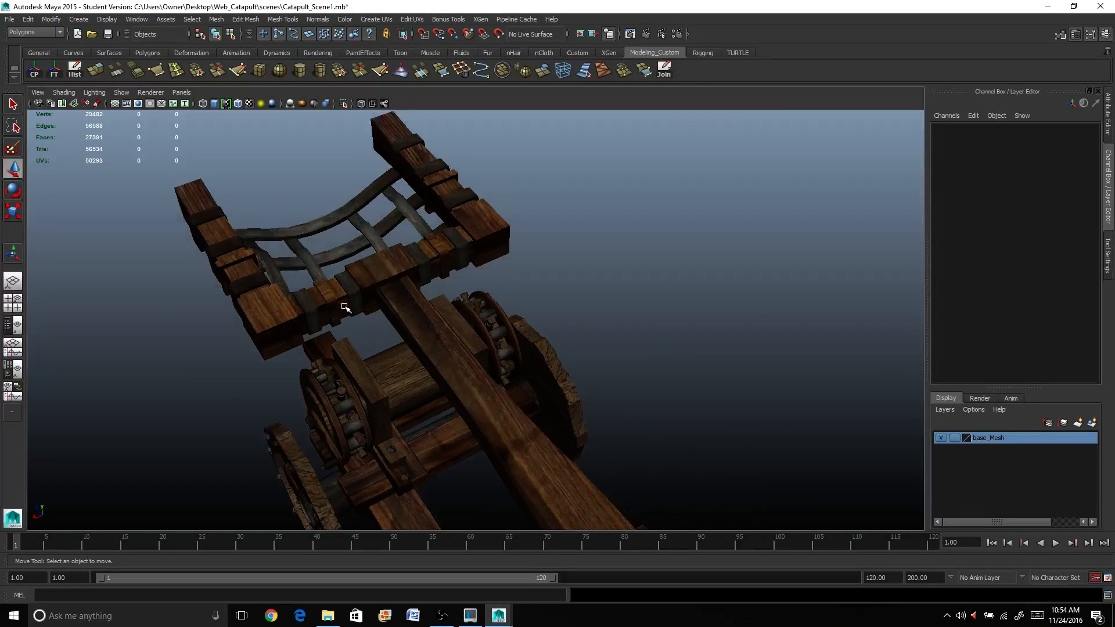
Duplicate a screw from the chassis bracket beside the winch and raise the copy toward the throwing arm's crossbeam
scroll(398, 319, "up", 5)
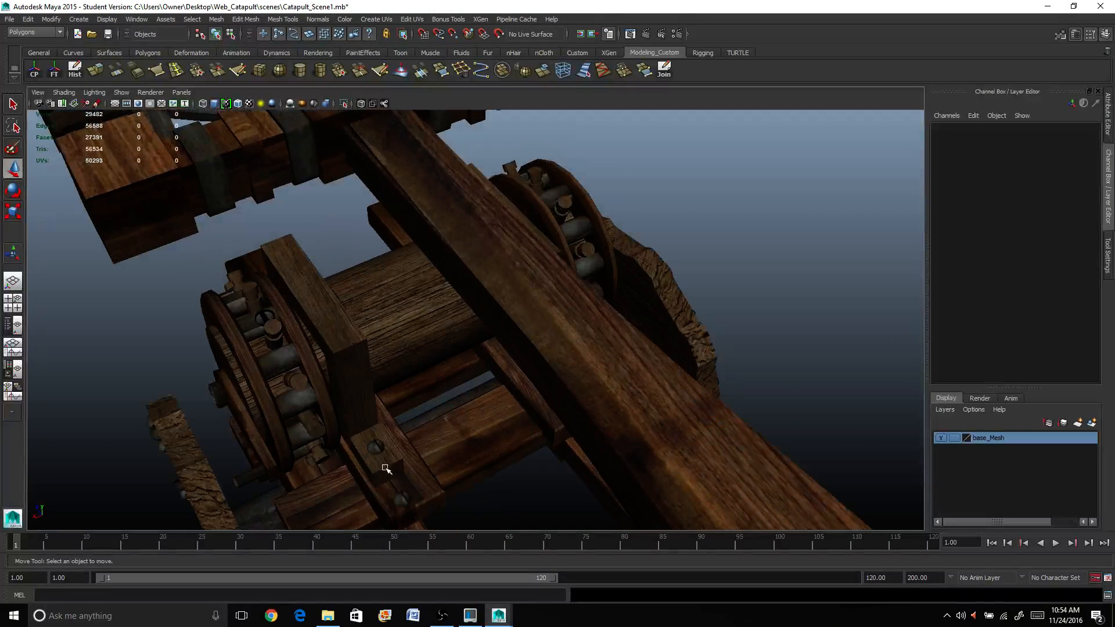
left_click(377, 449)
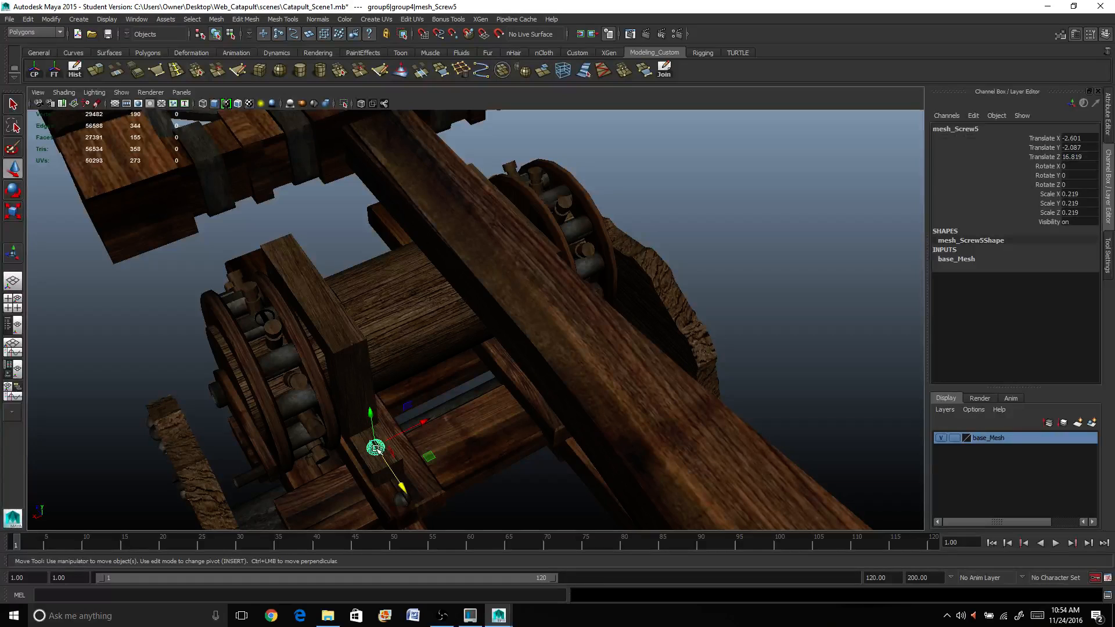
key("ctrl+d")
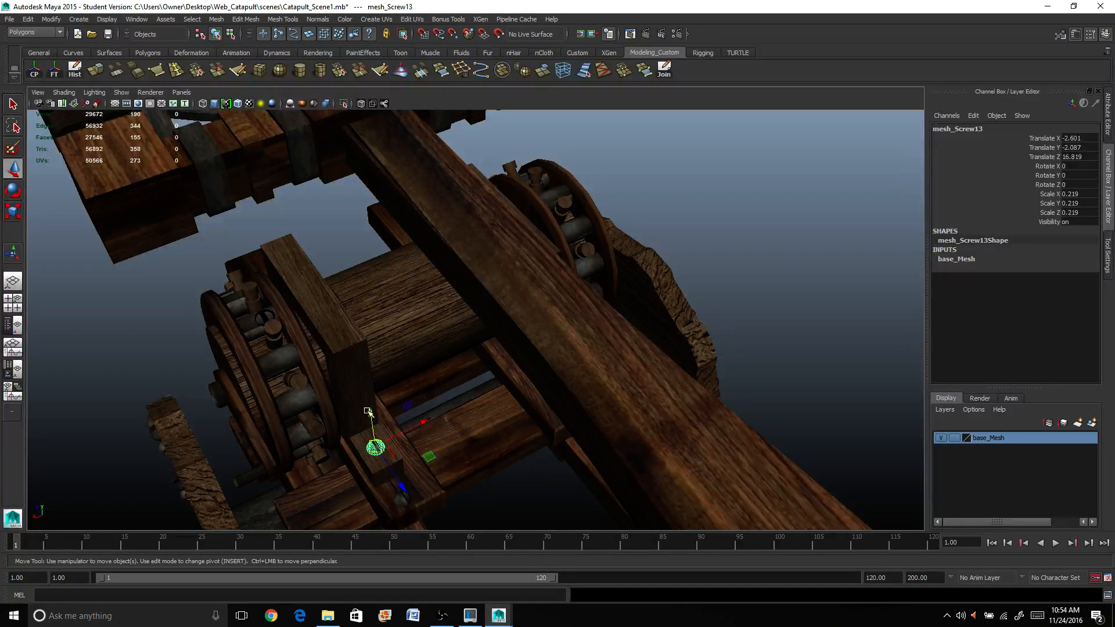
left_click_drag(368, 411, 328, 145)
middle_click_drag(328, 145, 440, 351, "alt")
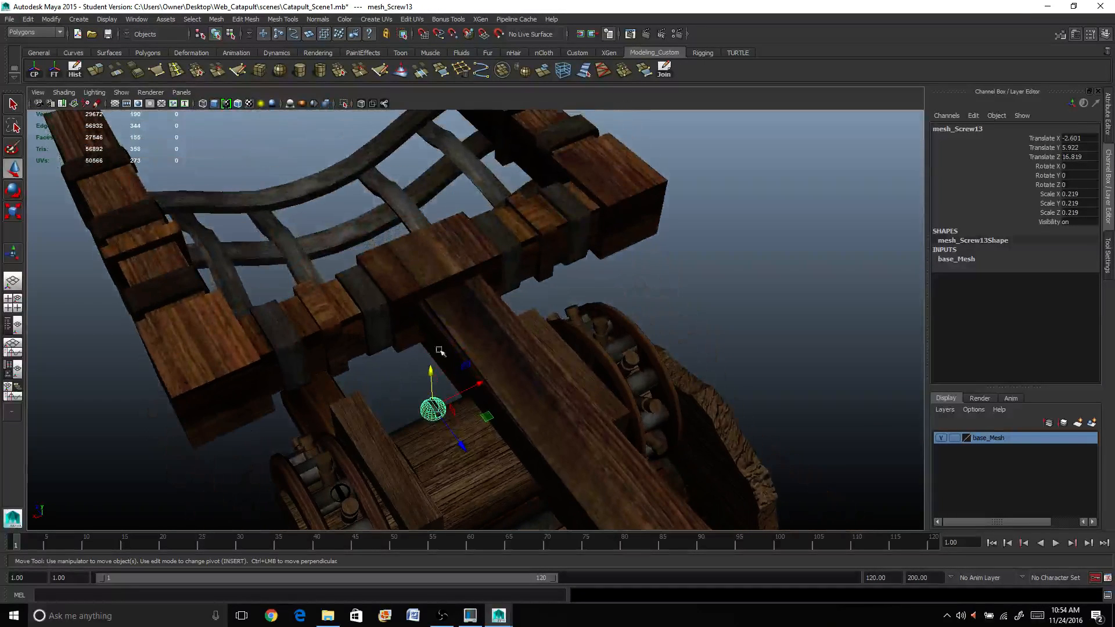
left_click_drag(430, 373, 428, 313)
left_click_drag(429, 312, 482, 335, "alt")
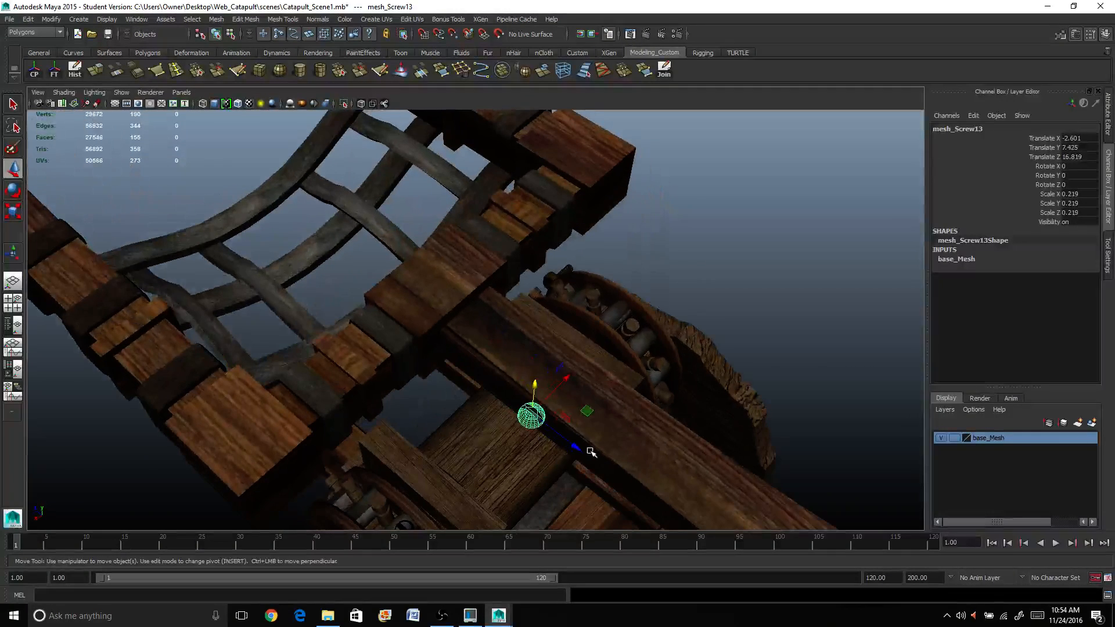
Position the copied screw on one end of the crossbeam's central block at about X -0.891, Y 4.434, Z 21.161
left_click_drag(575, 448, 404, 306)
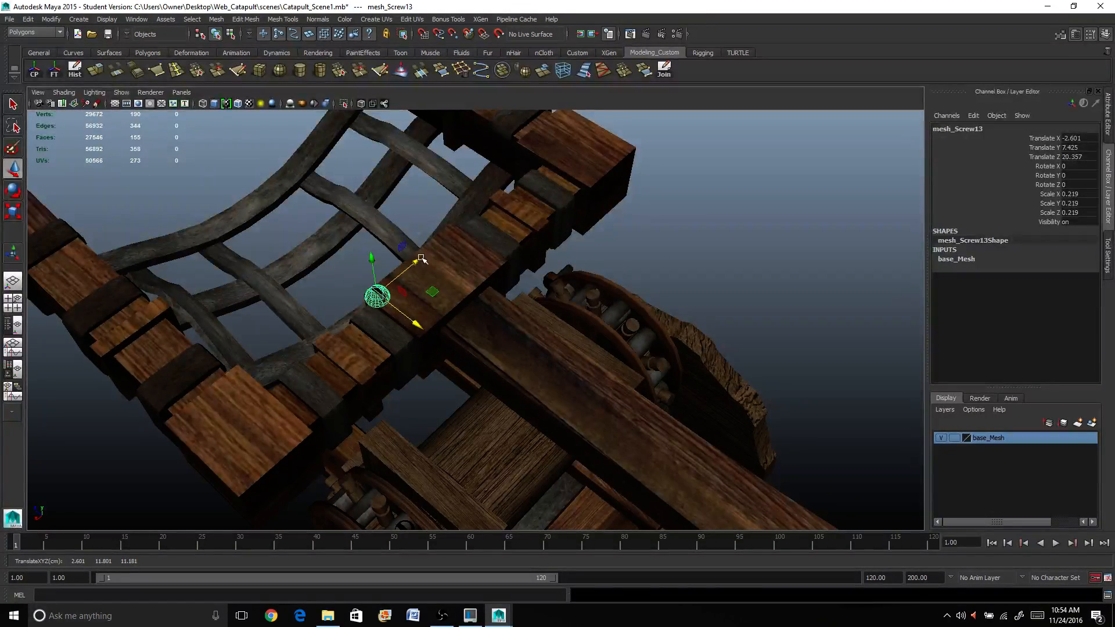
left_click_drag(422, 259, 384, 337)
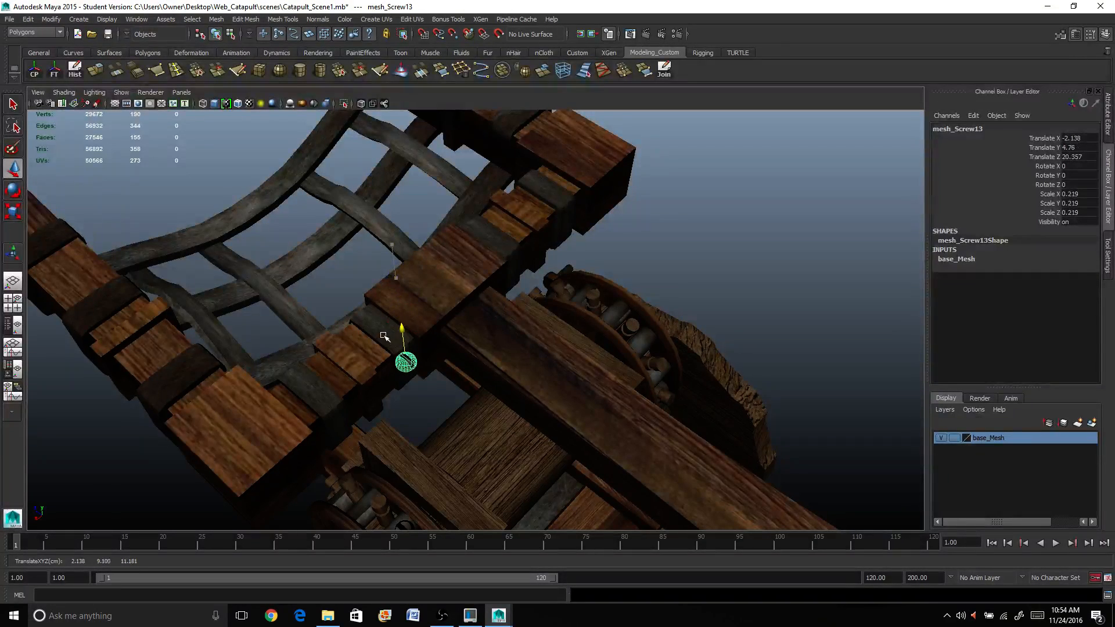
left_click_drag(444, 394, 399, 358)
left_click_drag(407, 298, 398, 271)
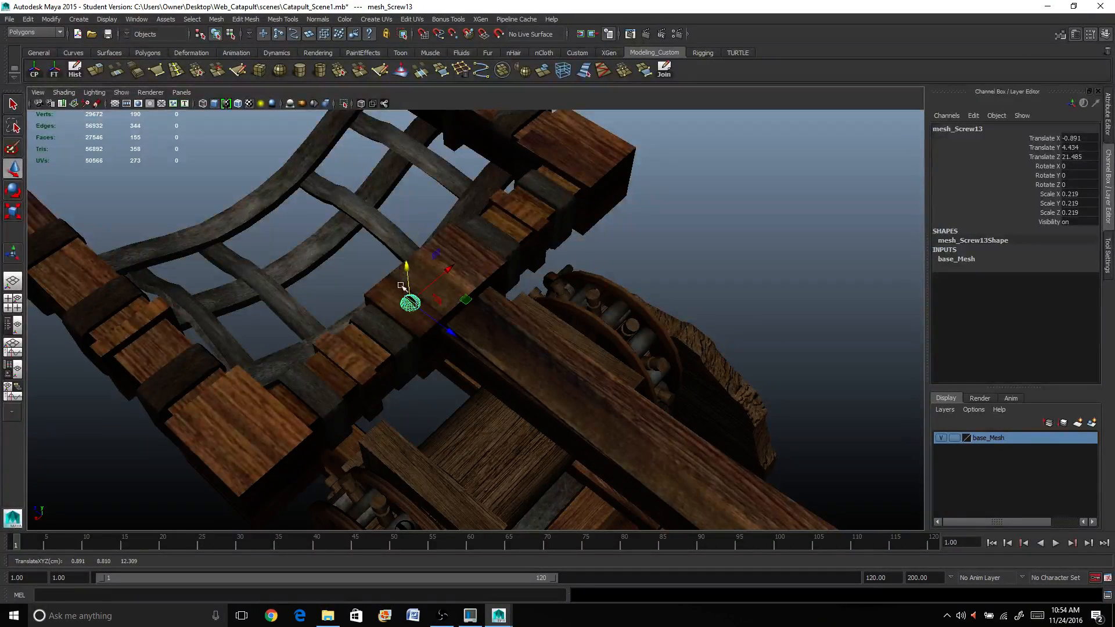
left_click_drag(445, 331, 463, 341)
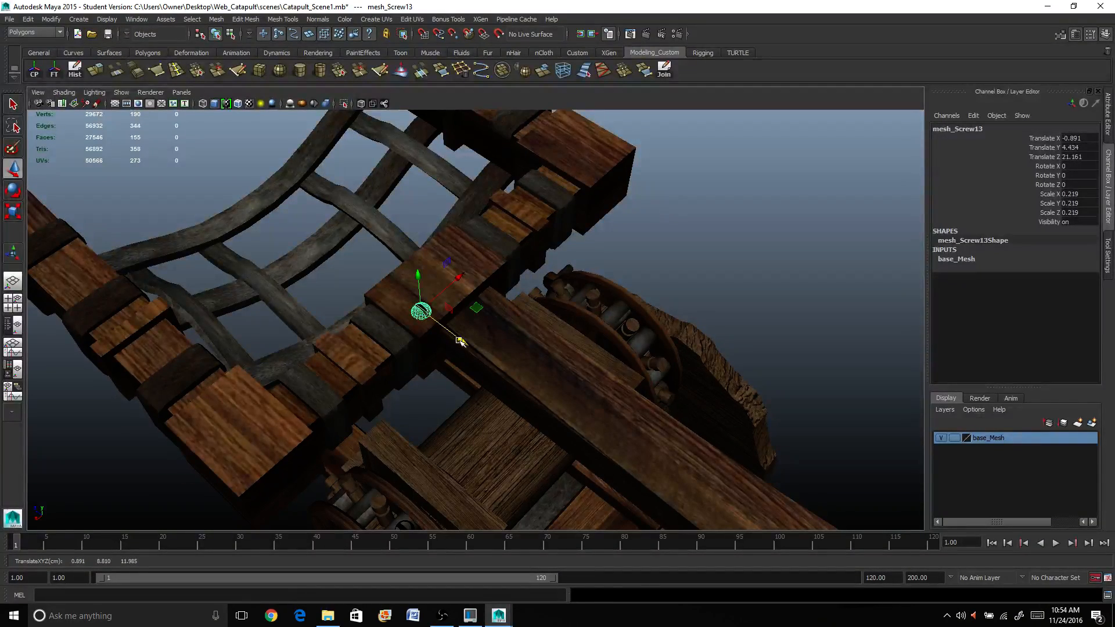
Duplicate the placed screw and move the copy along Z to about 22.2 on the same end of the central block
key("ctrl+d")
mouse_move(462, 279)
left_mouse_down()
mouse_move(500, 249)
mouse_move(530, 246)
mouse_move(495, 284)
mouse_move(482, 281)
left_mouse_up()
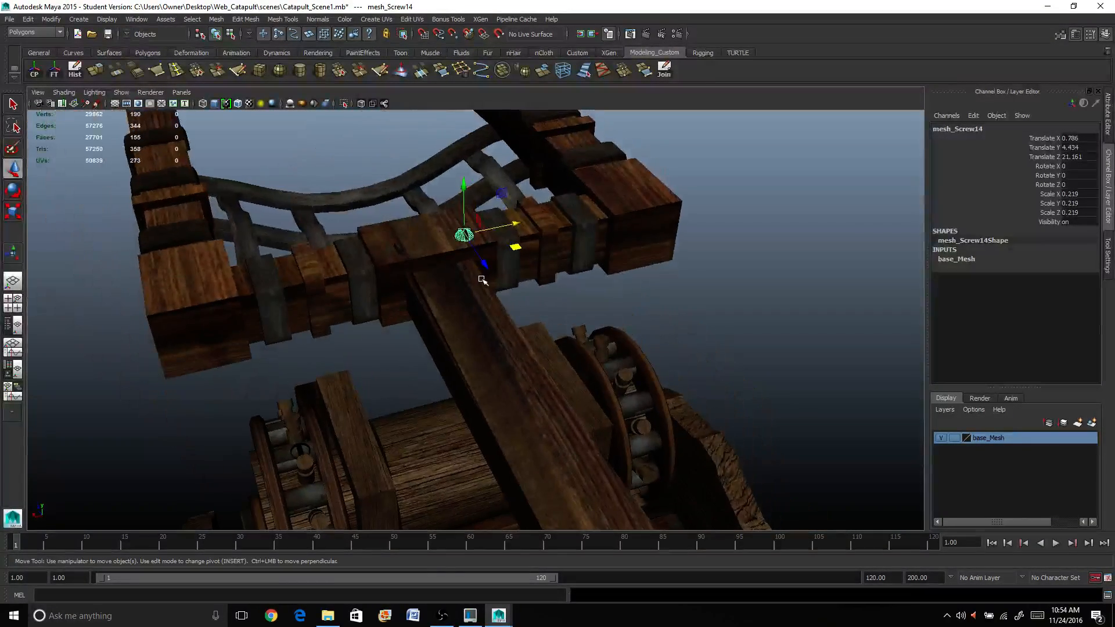
key("ctrl+z")
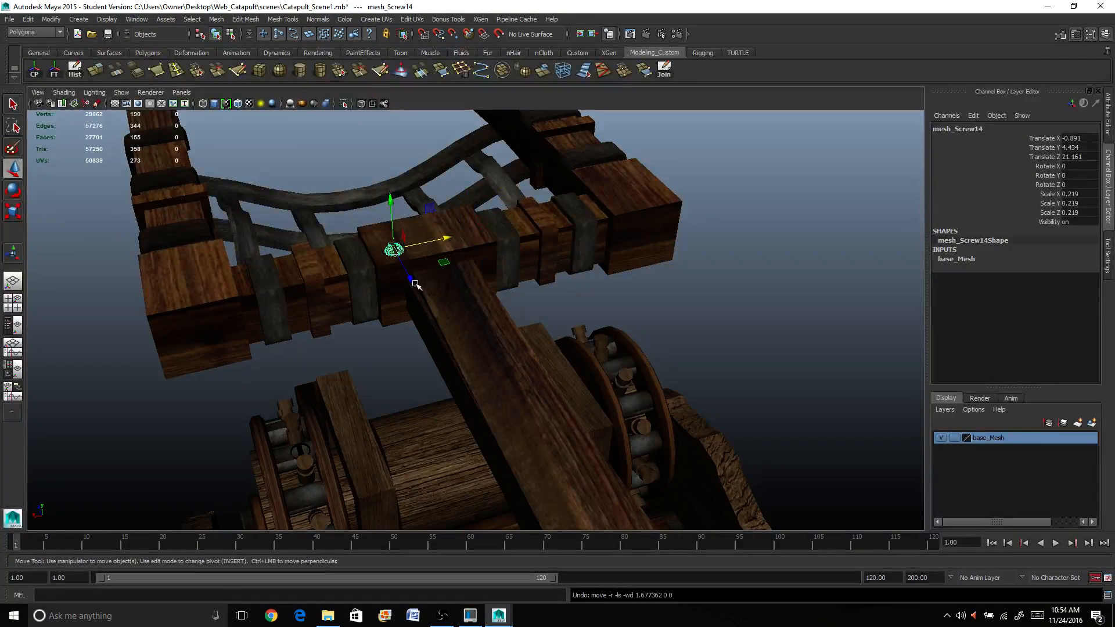
left_click_drag(414, 283, 406, 270)
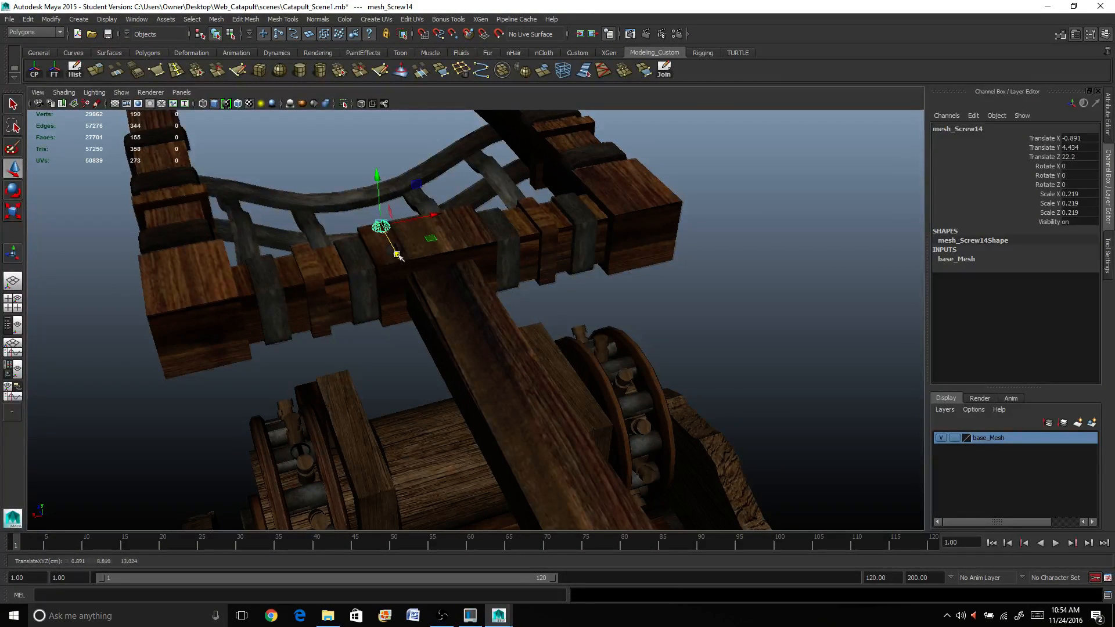
middle_click_drag(397, 256, 454, 312, "alt")
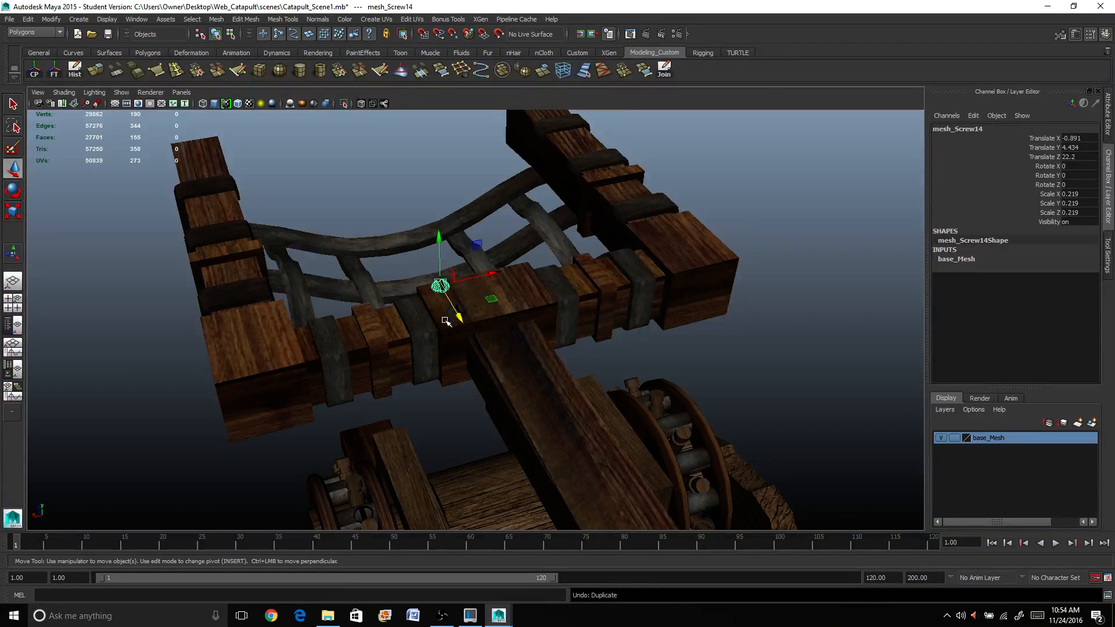
Duplicate both central-block screws onto the crossbeam's end block at about X -4.849, then duplicate that pair to about X -5.959
left_click(452, 313, "shift")
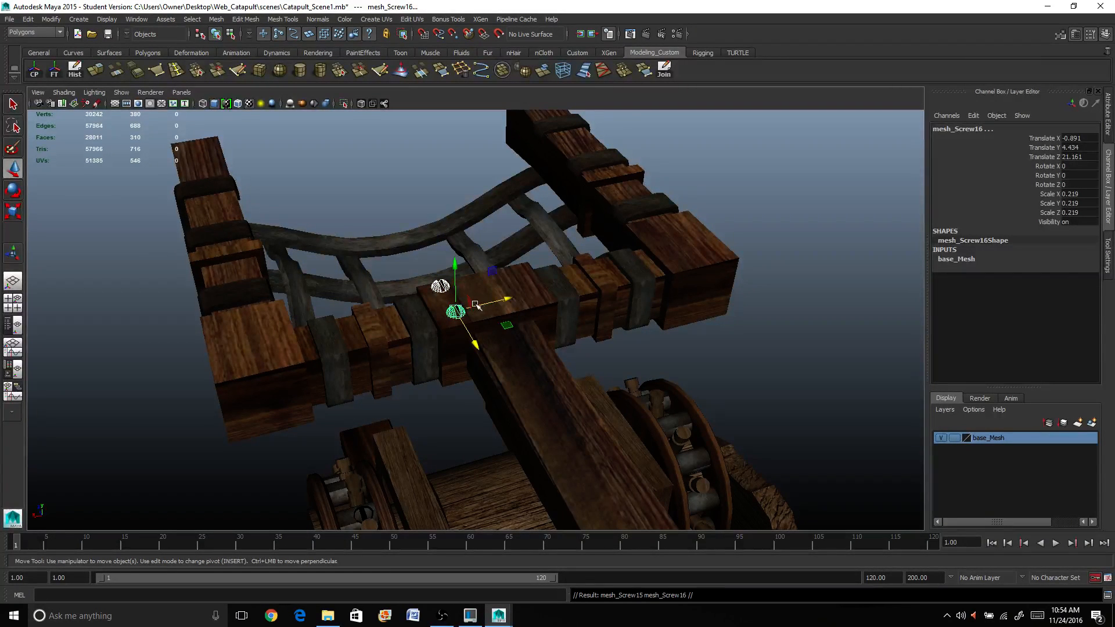
left_click_drag(511, 297, 285, 354)
key("ctrl+d")
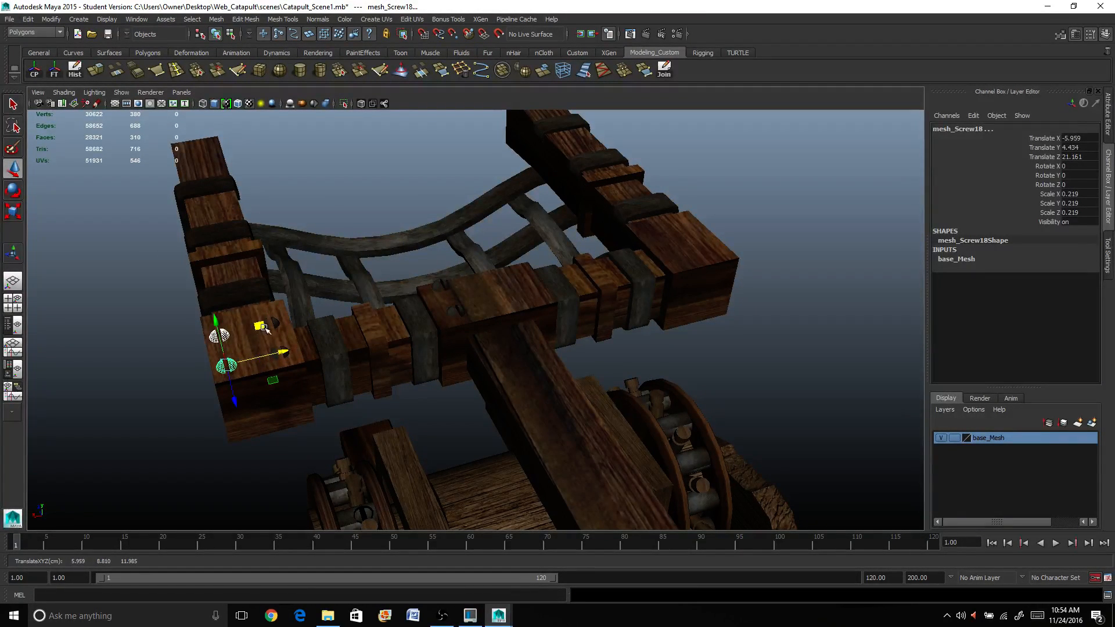
Select all four screws on the end block and raise them slightly to about Translate Y 4.477
key("q")
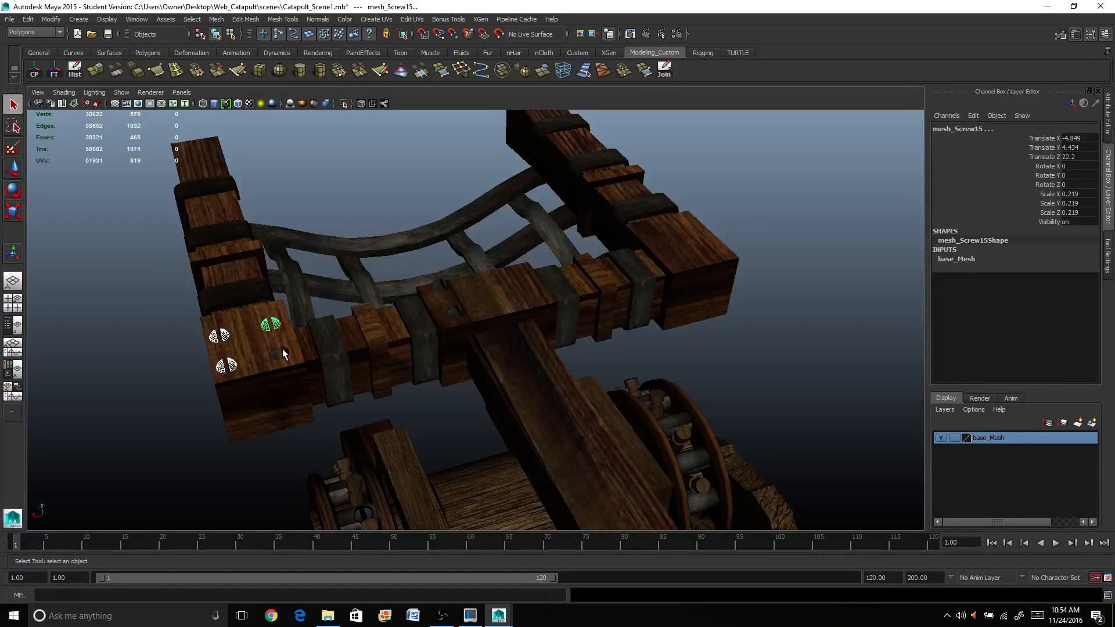
left_click(284, 354)
key("ctrl+z")
key("w")
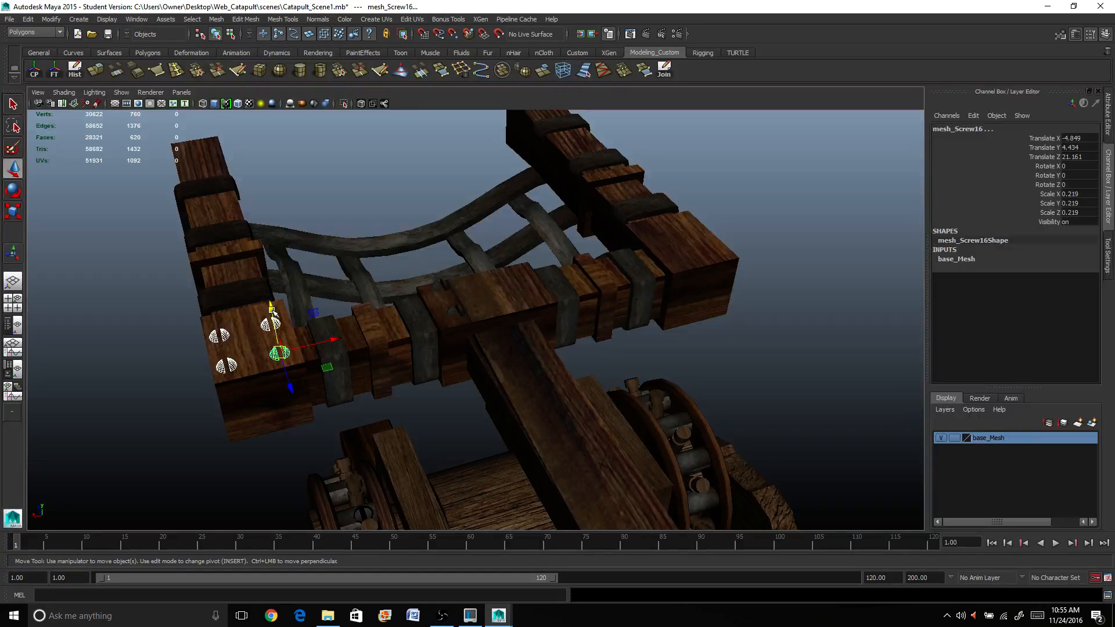
left_click_drag(272, 311, 331, 328)
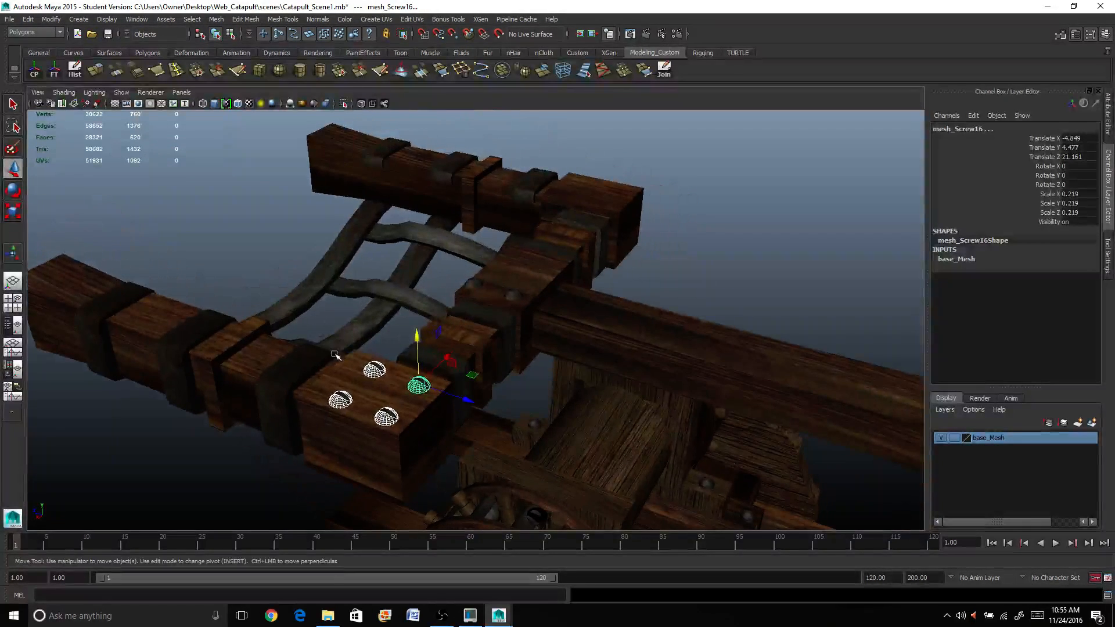
Add the two central-block screws to the selection, duplicate all six, group the copies, and flip the group with a Scale Y of -1
left_click_drag(393, 356, 494, 317, "alt")
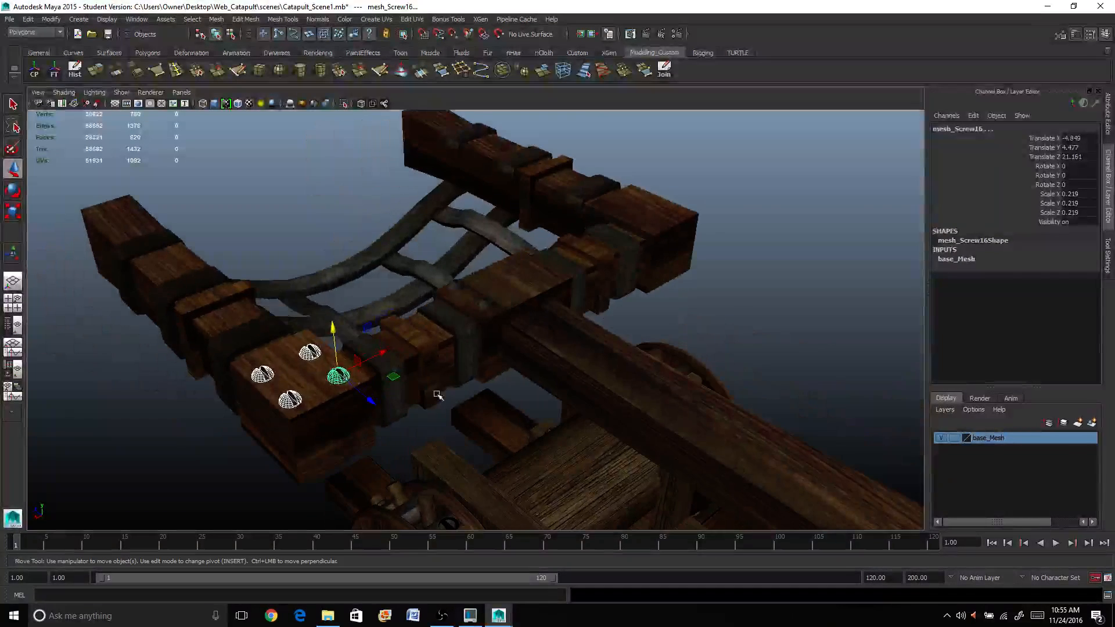
left_click(487, 305, "shift")
left_click(459, 285, "shift")
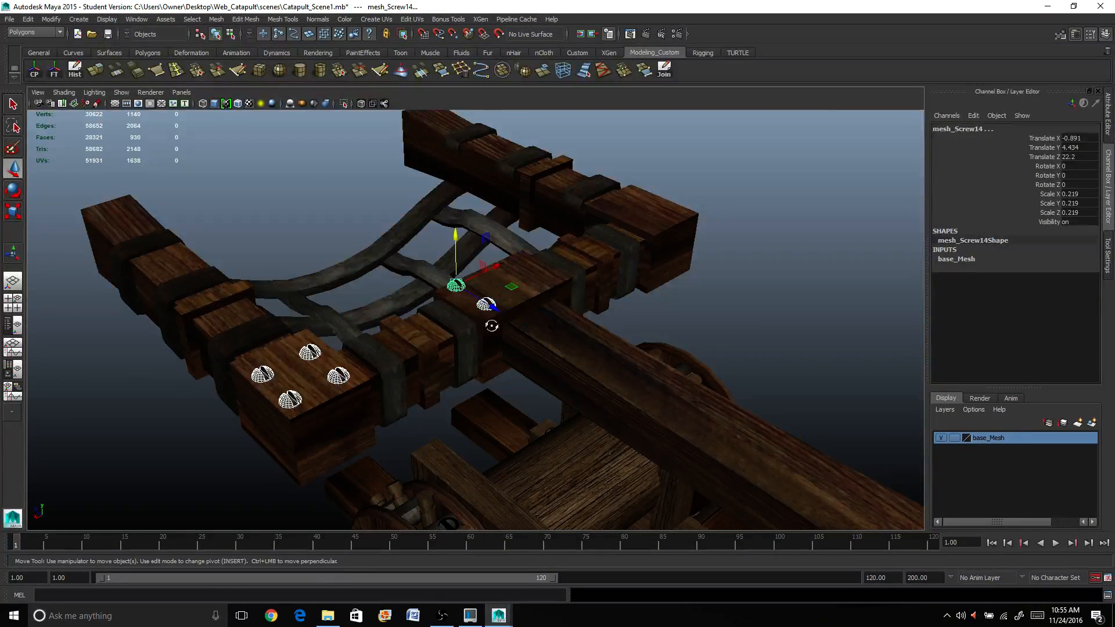
left_click_drag(491, 326, 488, 317, "alt")
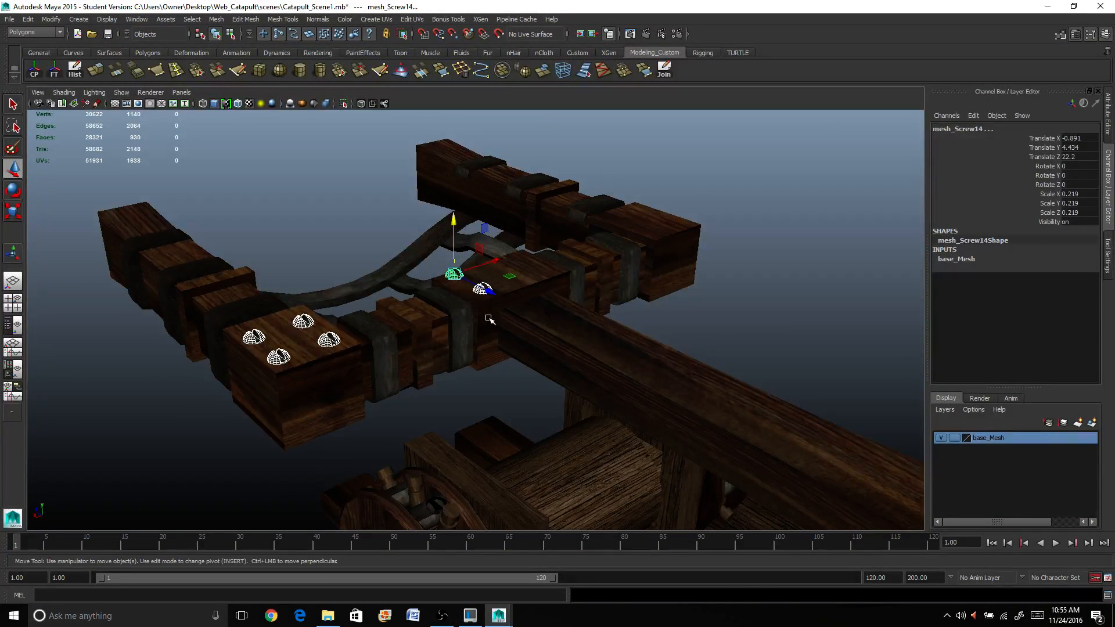
key("ctrl+d")
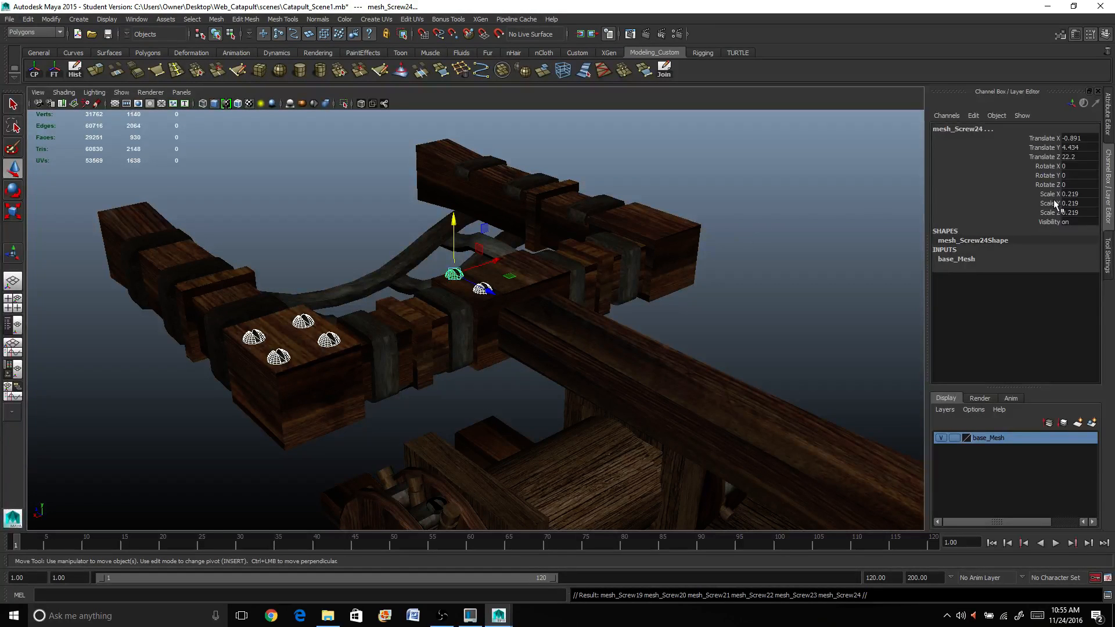
key("ctrl+g")
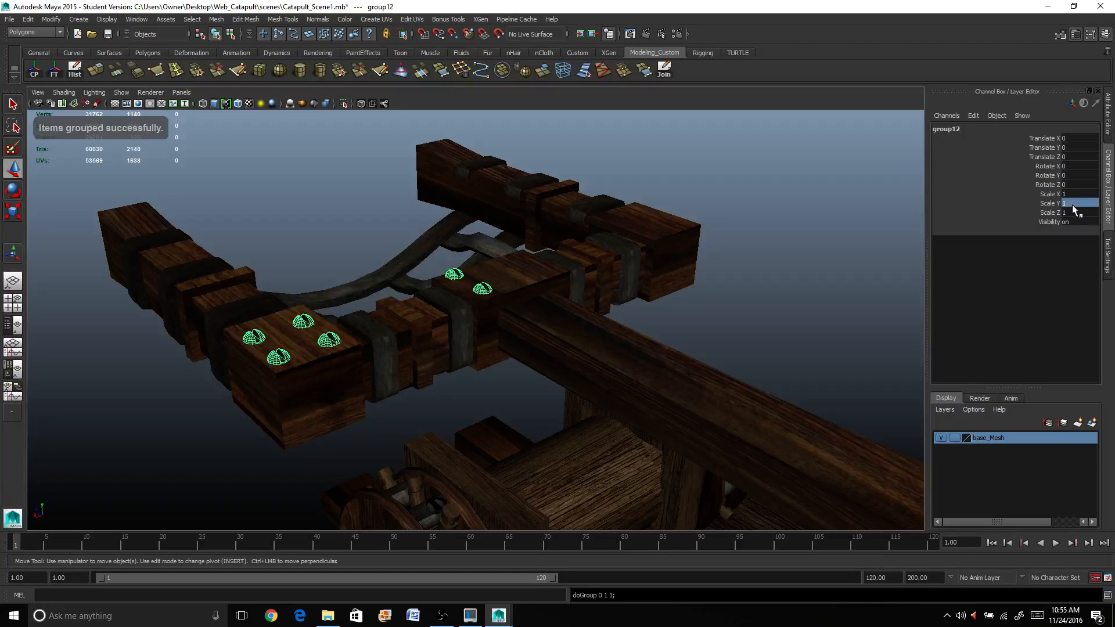
left_click(1072, 202)
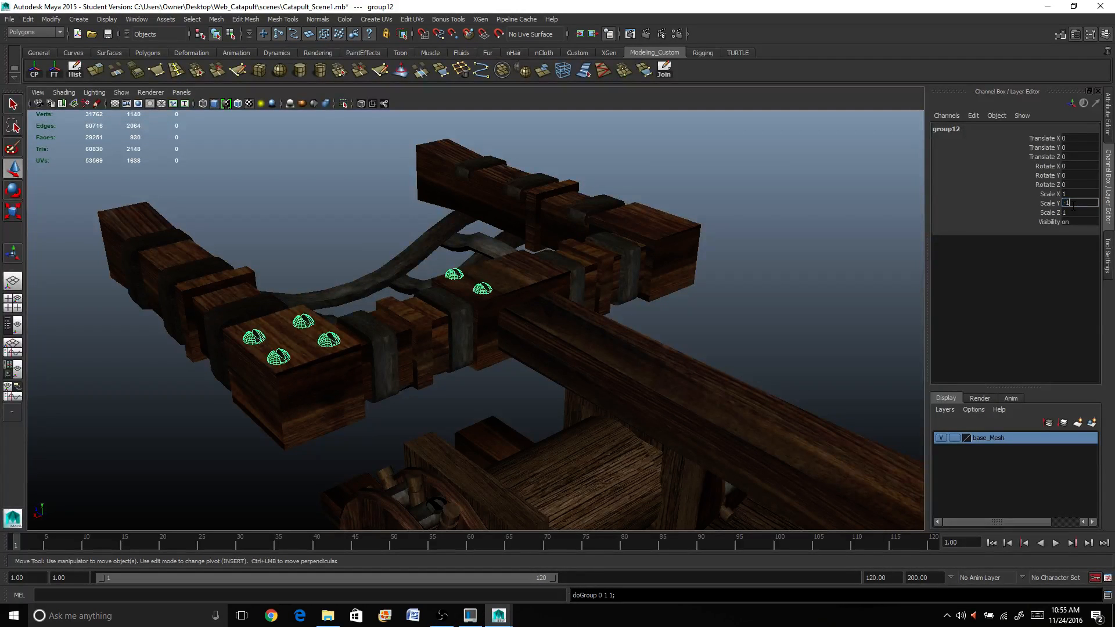
type("-1")
key("Return")
Raise the flipped screw group up to the underside of the throwing arm's crossbeam
scroll(448, 347, "down", 5)
middle_click_drag(448, 393, 378, 256, "alt")
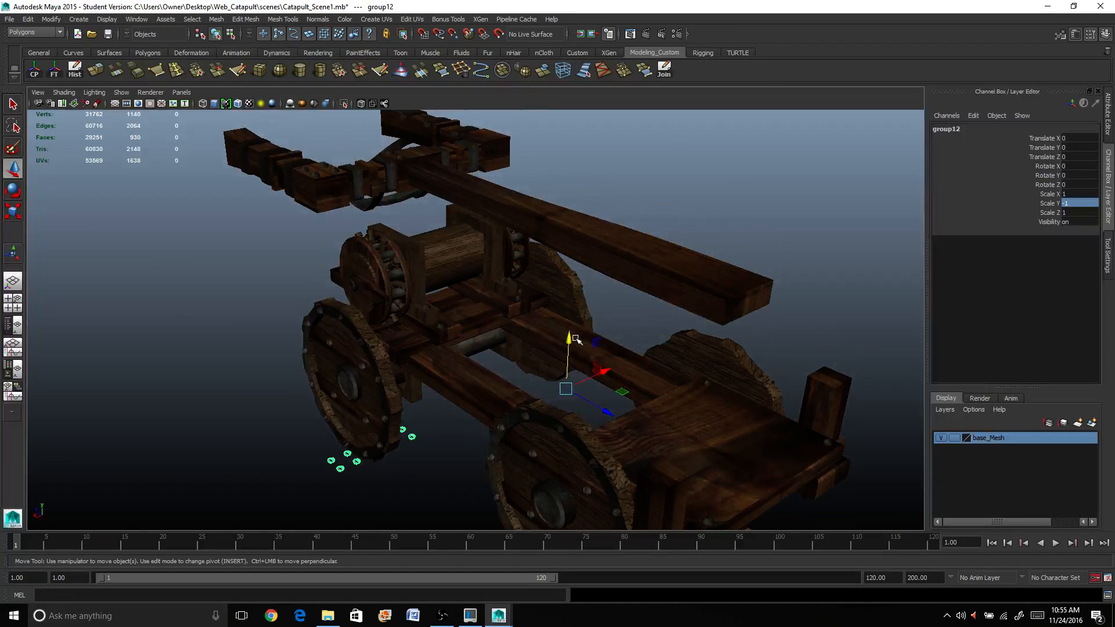
left_click_drag(569, 343, 524, 35)
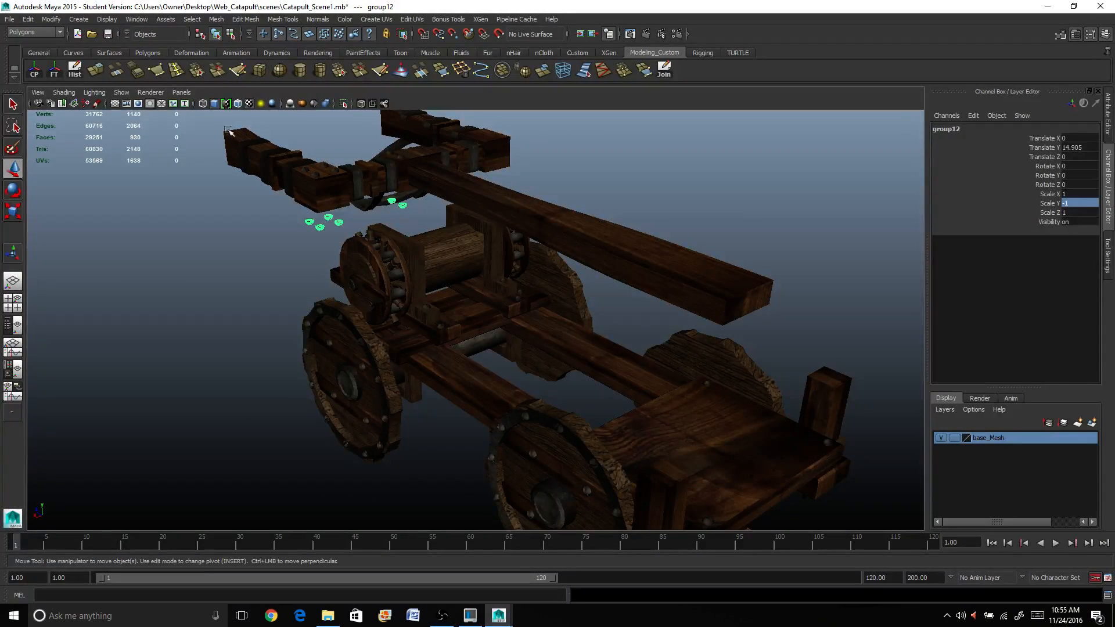
left_click(36, 72)
mouse_move(356, 157)
left_mouse_down()
mouse_move(349, 141)
mouse_move(343, 171)
mouse_move(343, 147)
left_mouse_up()
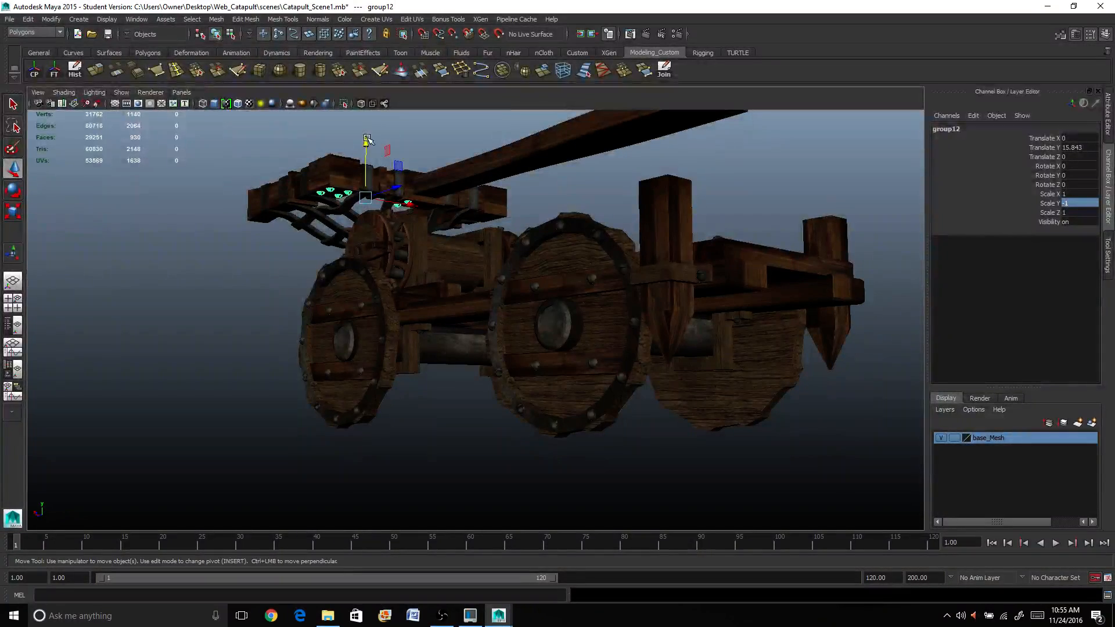
left_click_drag(365, 141, 427, 344)
Add the six screws on top of the crossbeam to the selected underside screws and group them all together
left_click(392, 348)
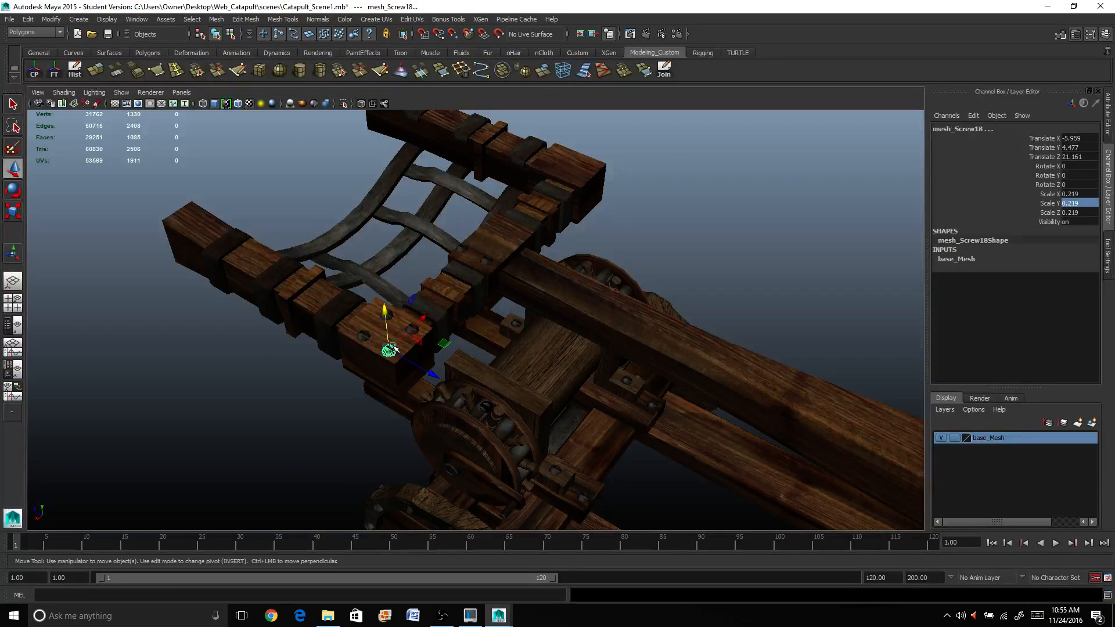
scroll(393, 349, "up", 3)
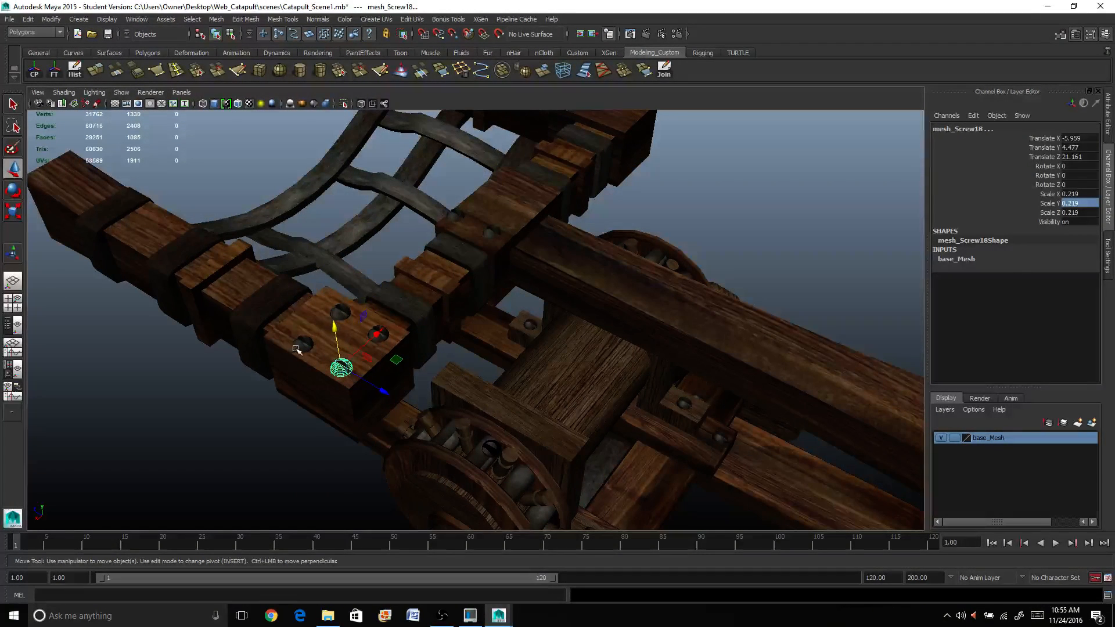
left_click(300, 346)
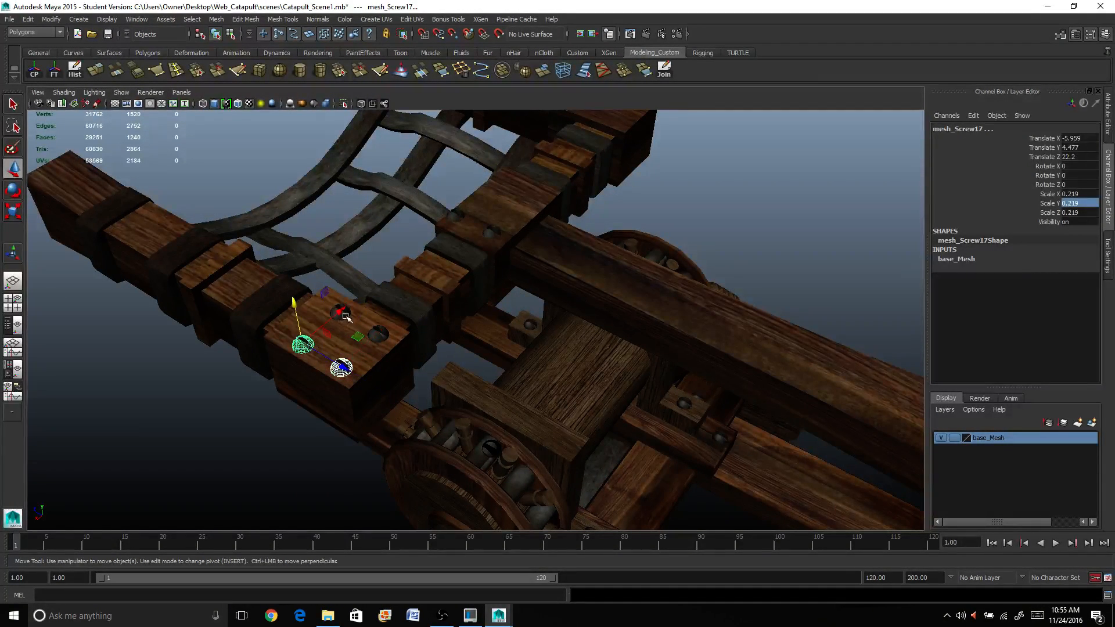
left_click(344, 316)
key("ctrl+d")
left_click_drag(374, 339, 416, 358)
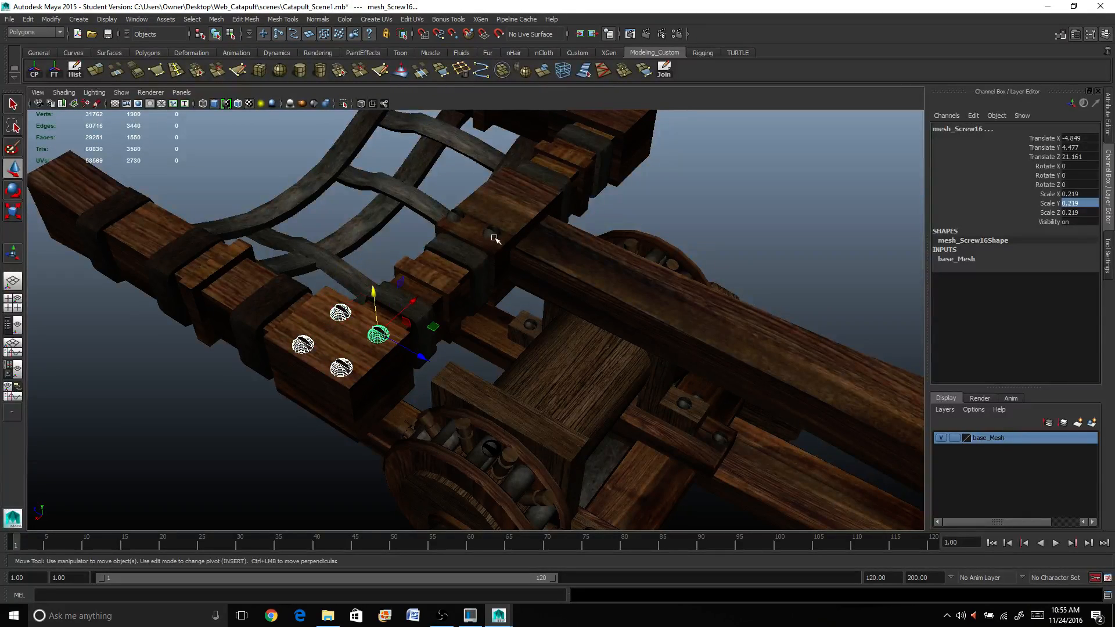
left_click(474, 225, "shift")
key("ctrl+z")
left_click(490, 233)
left_click_drag(492, 232, 423, 303, "alt")
key("ctrl+g")
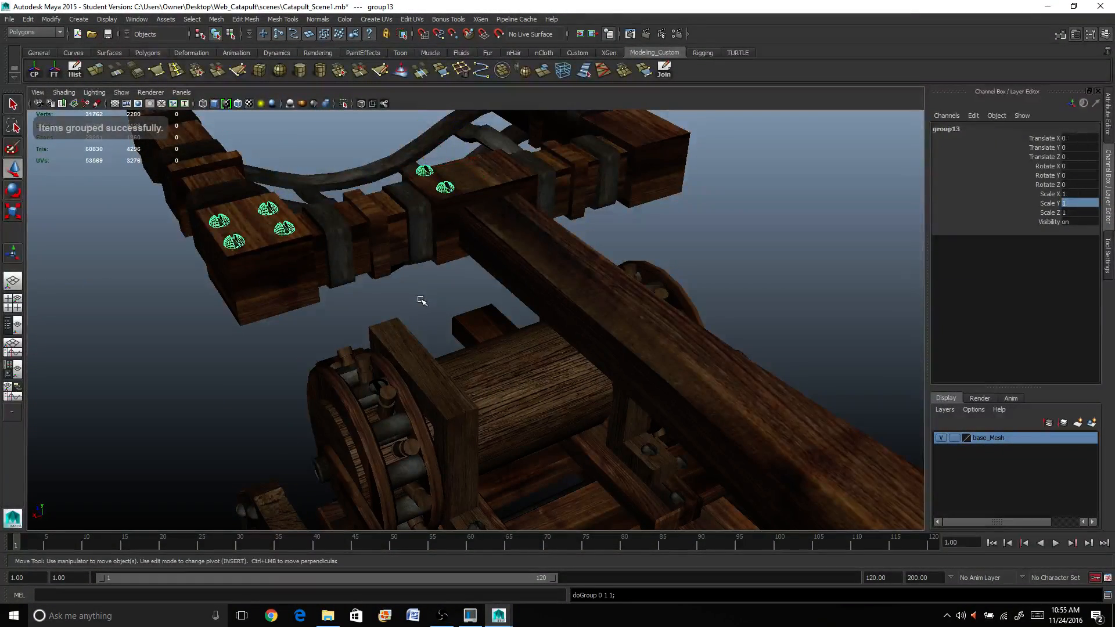
Duplicate the screw group, mirror the copy with a Scale X of -1, and clear the selection to check the crossbeam
key("ctrl+g")
left_click(1078, 194)
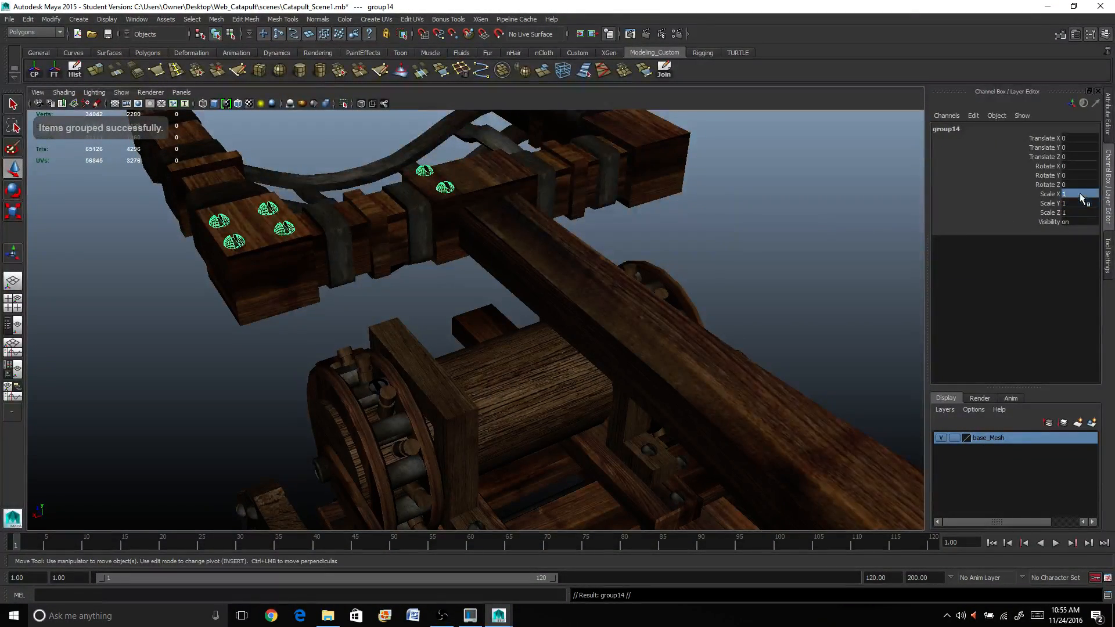
type("-1")
key("Return")
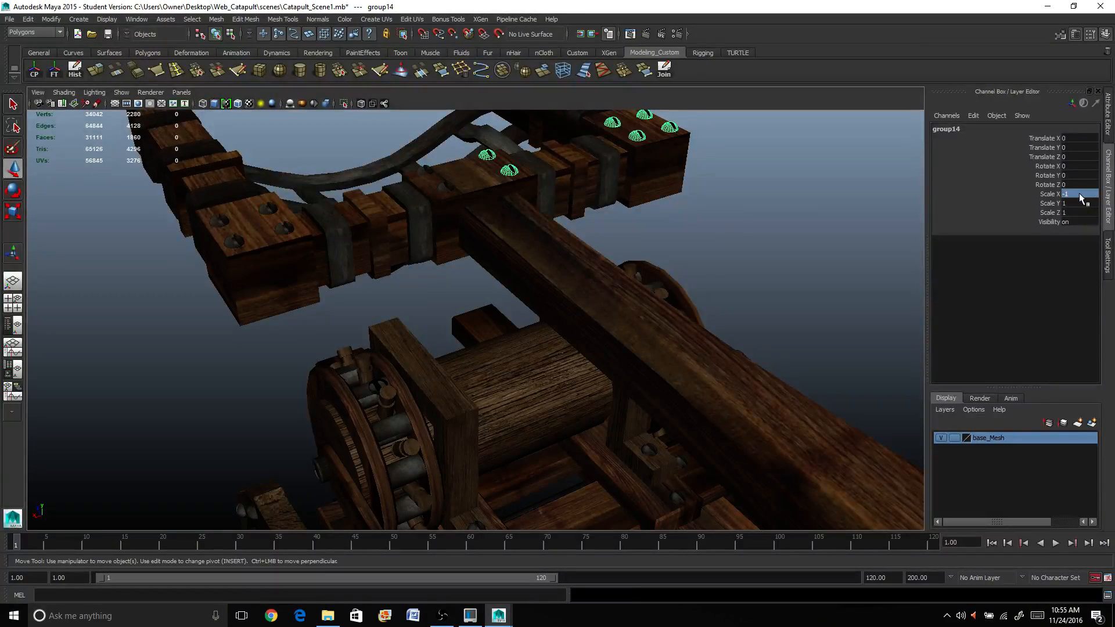
left_click_drag(617, 304, 523, 314, "alt")
left_click(695, 287)
left_click_drag(695, 286, 357, 285, "alt")
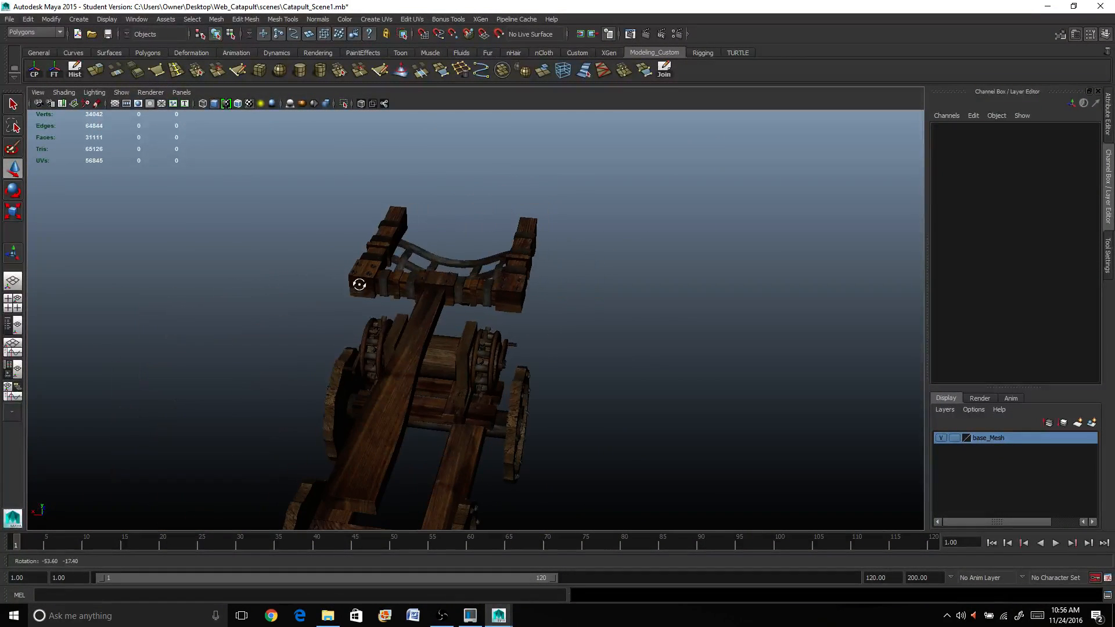
Select the two outer faces on the tail end of the throwing arm
left_click_drag(488, 335, 505, 314, "alt")
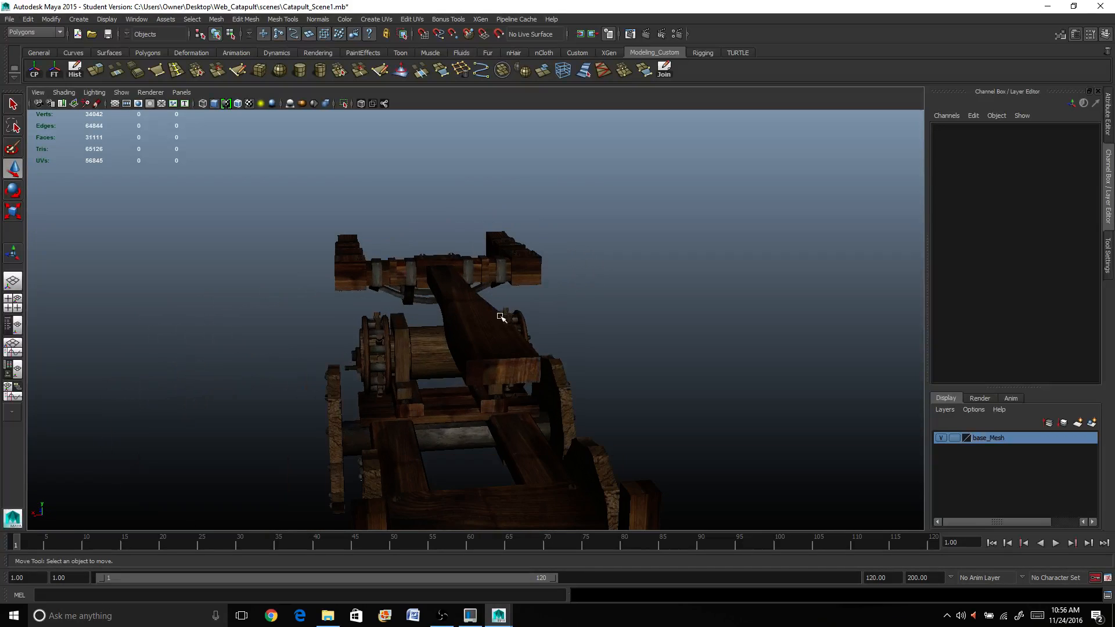
middle_click_drag(506, 313, 482, 384, "alt")
left_click_drag(482, 383, 445, 289, "alt")
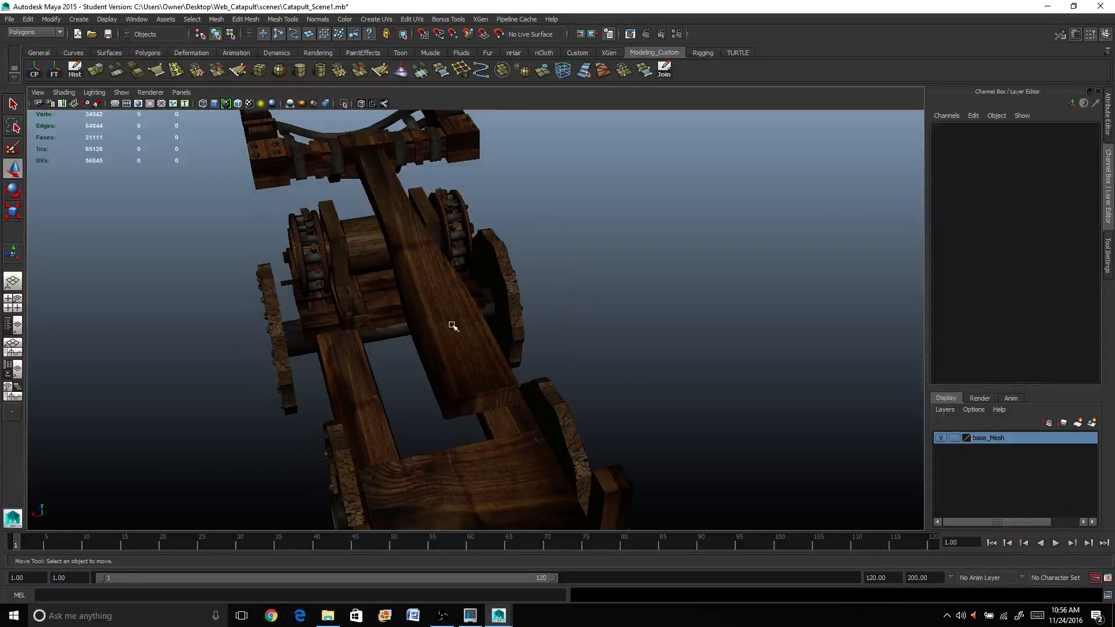
right_click_drag(452, 323, 472, 378, "alt")
left_click(473, 378)
left_click_drag(490, 428, 467, 389, "alt")
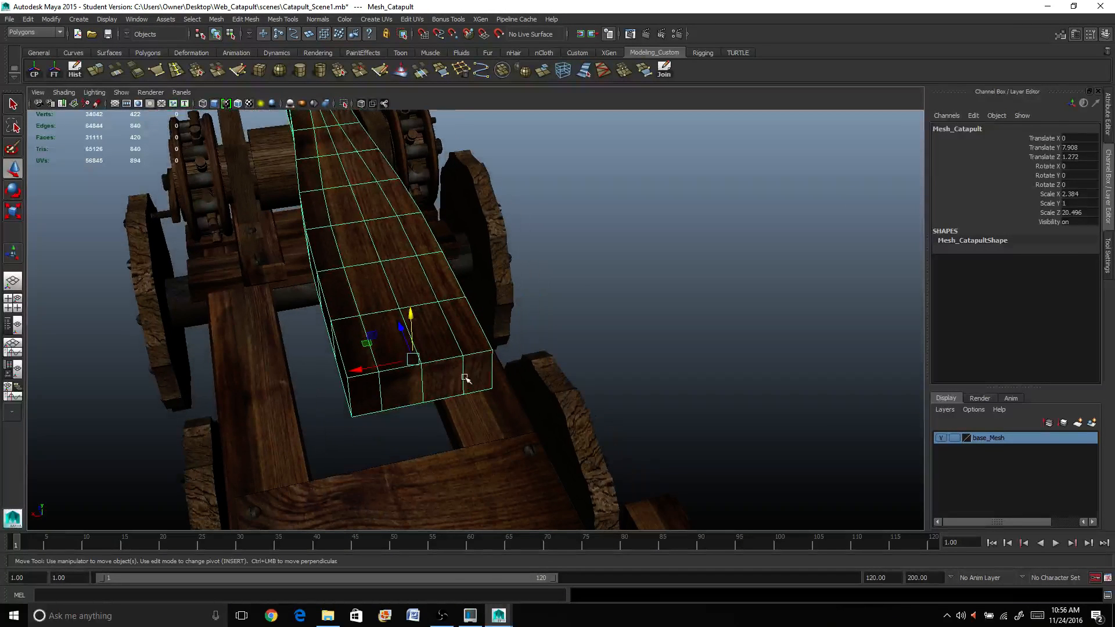
right_click_drag(466, 379, 467, 385)
left_click(475, 377)
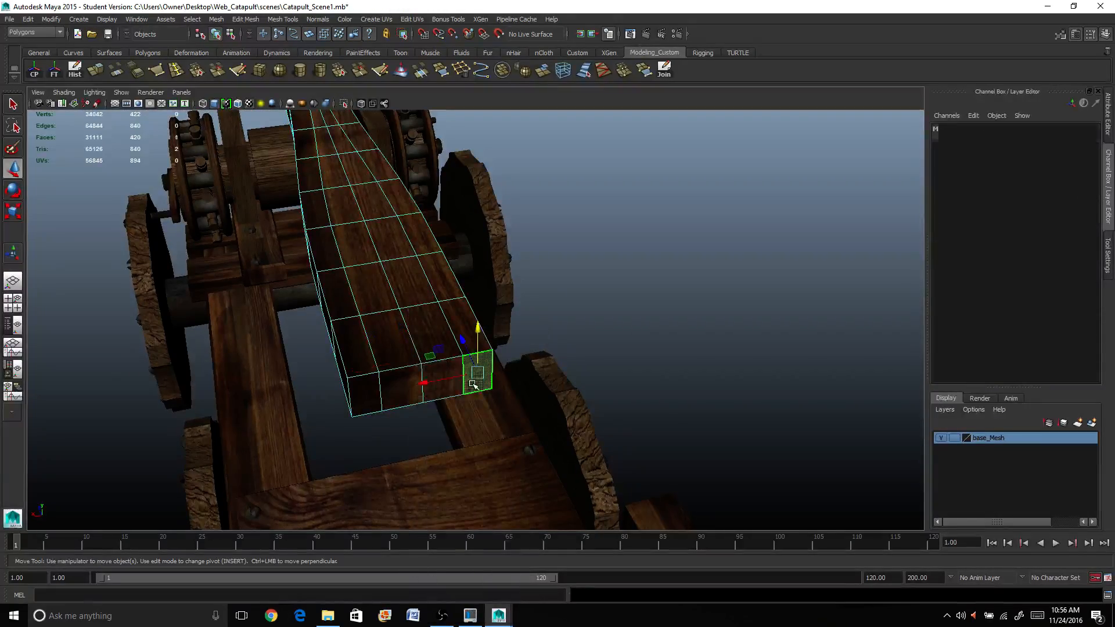
left_click(376, 394, "shift")
left_click_drag(376, 395, 507, 377, "alt")
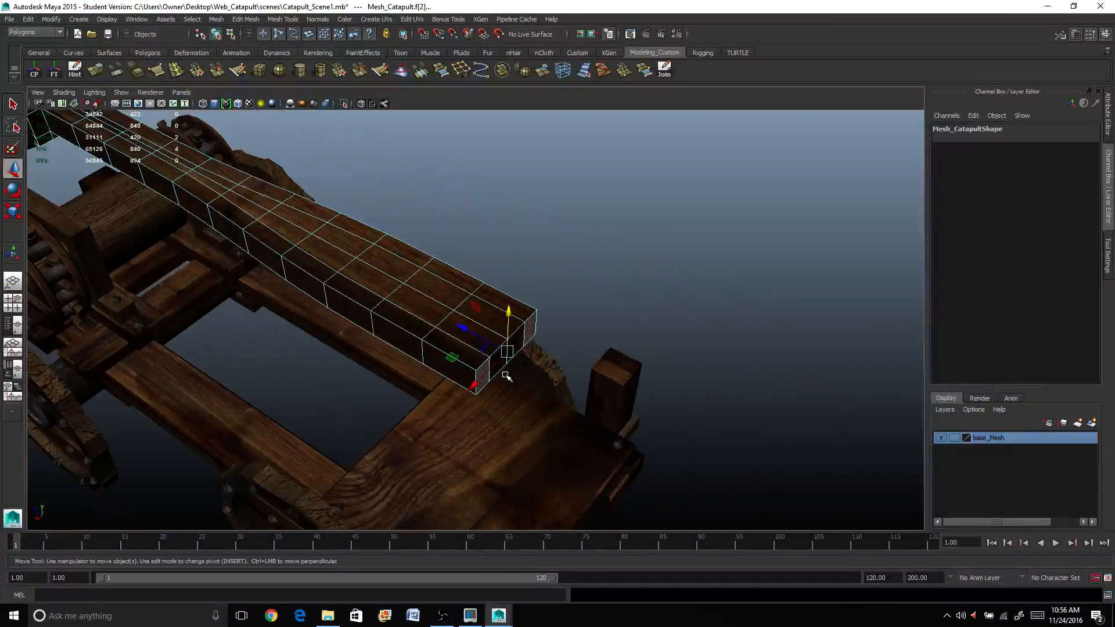
scroll(463, 365, "down", 4)
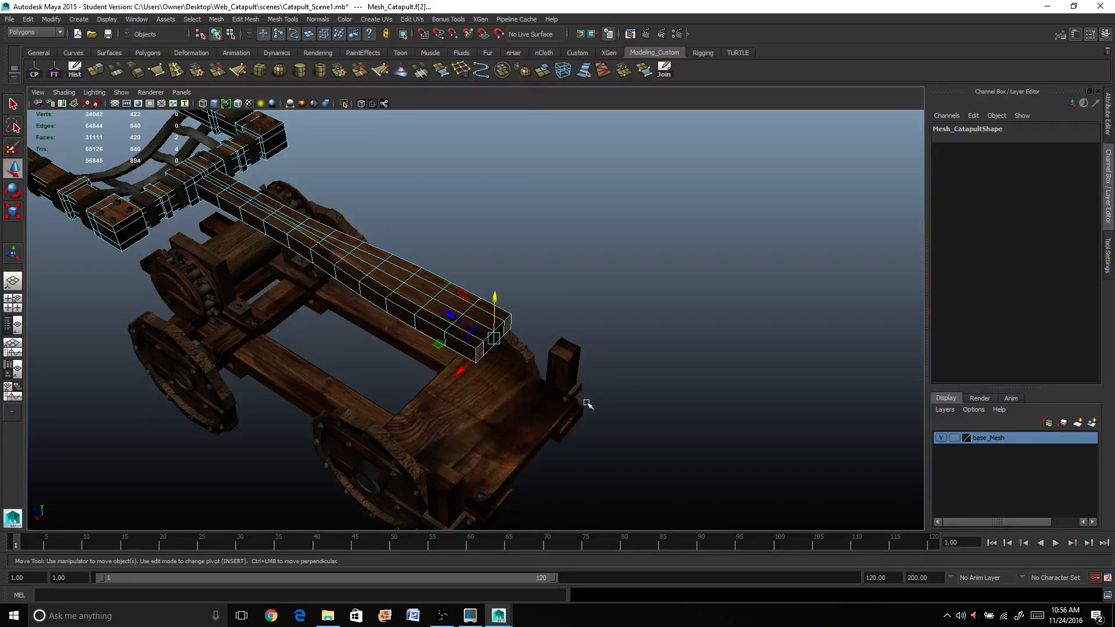
scroll(495, 408, "up", 3)
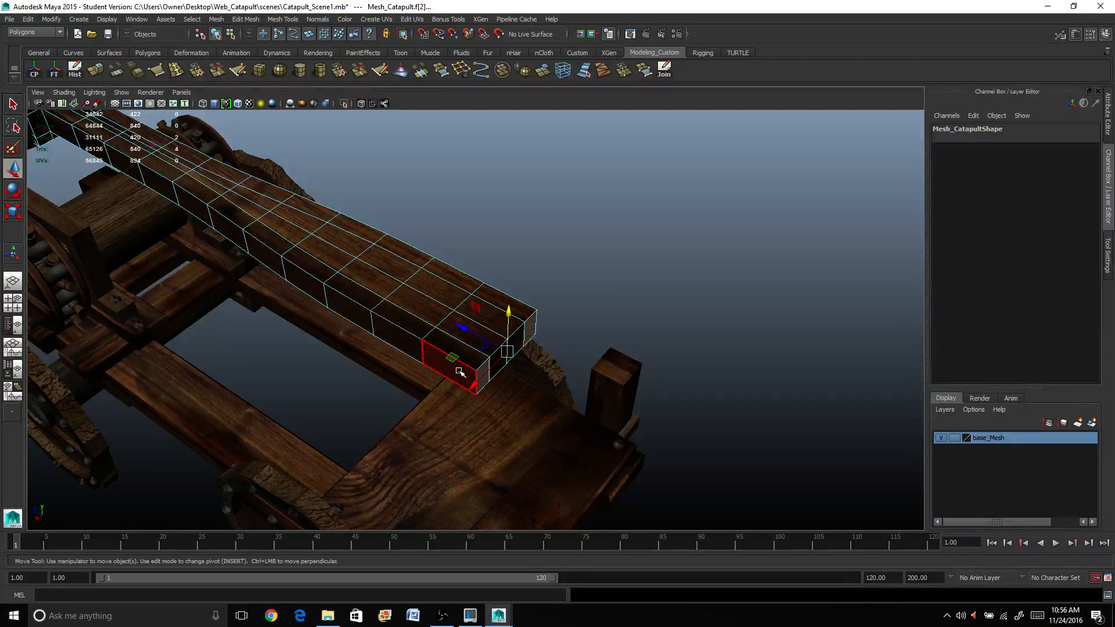
Extrude the two selected end faces outward to form a pair of prongs
left_click(95, 70)
scroll(348, 337, "up", 4)
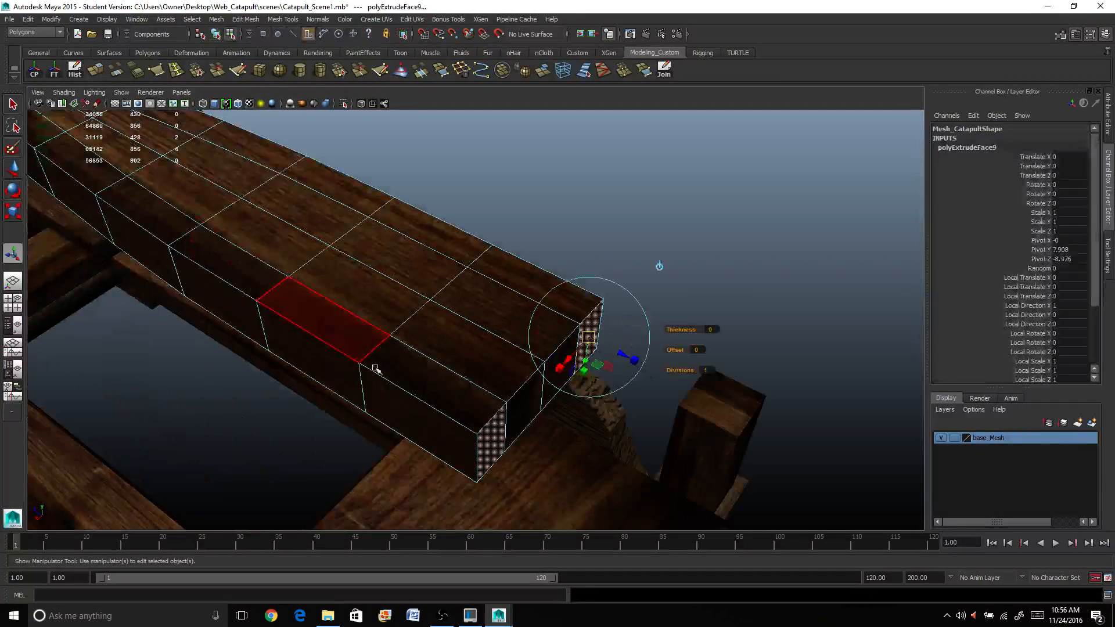
left_click_drag(620, 352, 680, 380)
Extrude the prong ends again with Local Translate Z 0.372 and Local Scale Y 0.486 to taper the tips, and clear the selection
key("ctrl+e")
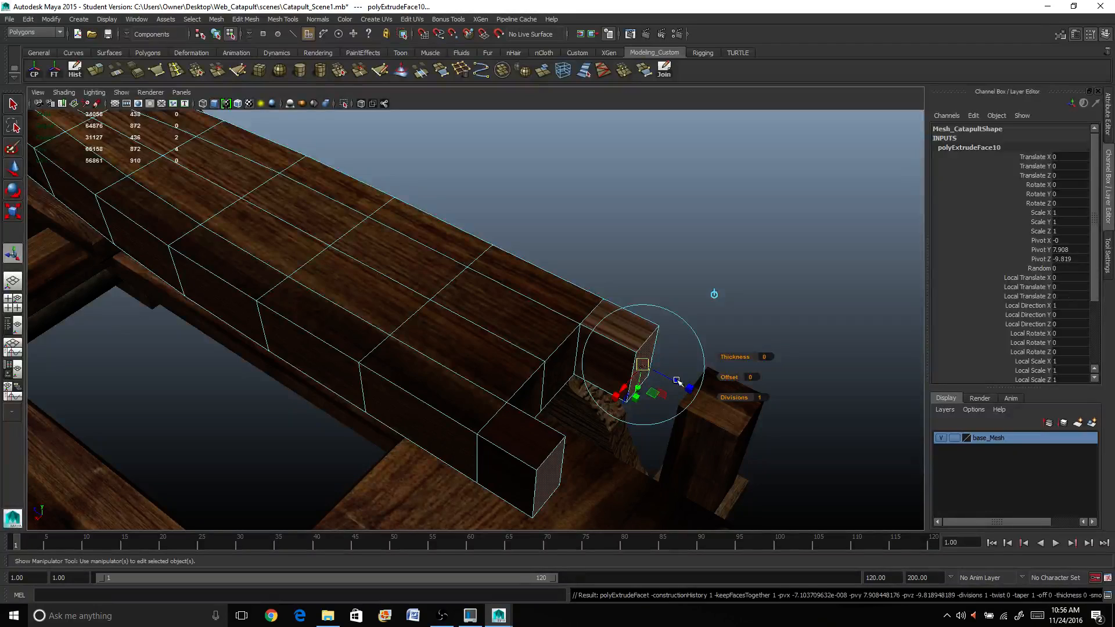
left_click_drag(688, 388, 650, 343)
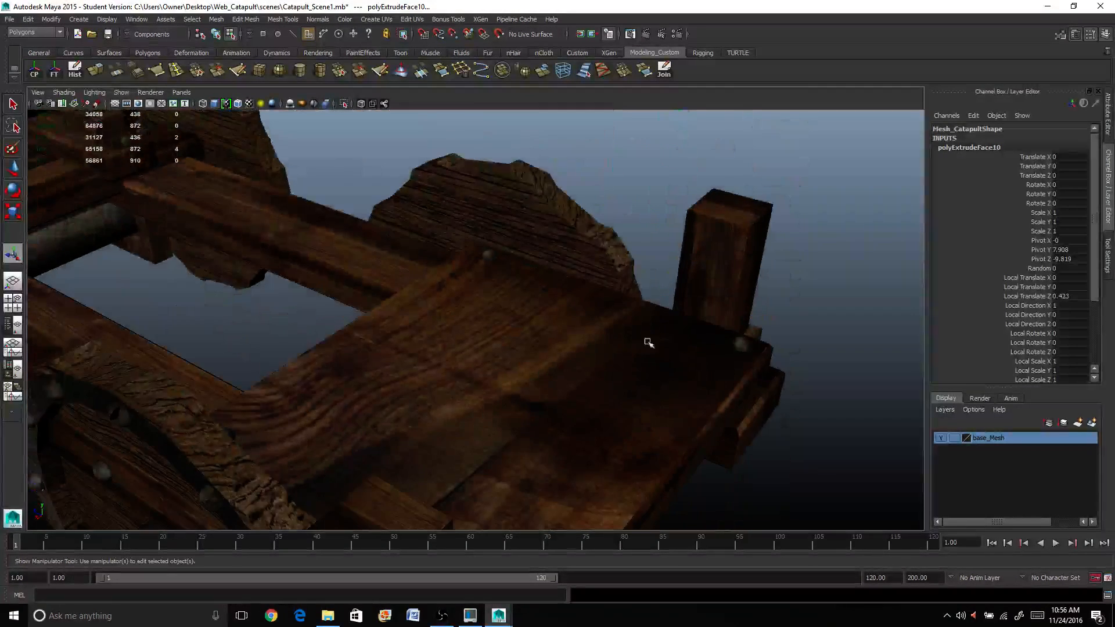
middle_click_drag(650, 343, 580, 423, "alt")
left_click(531, 318)
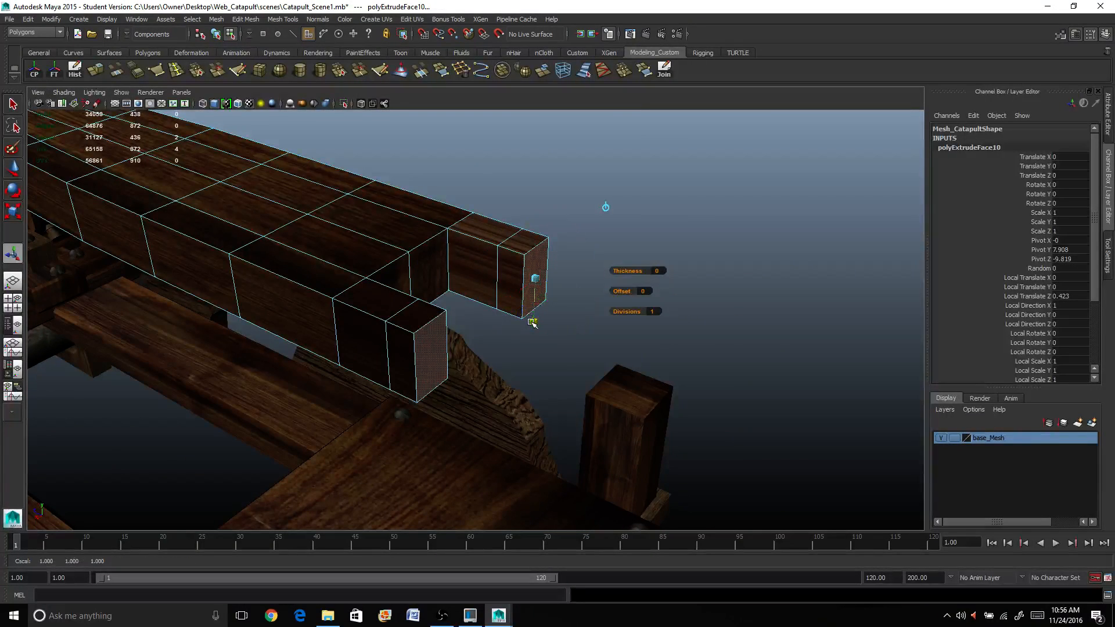
left_click_drag(531, 319, 565, 289)
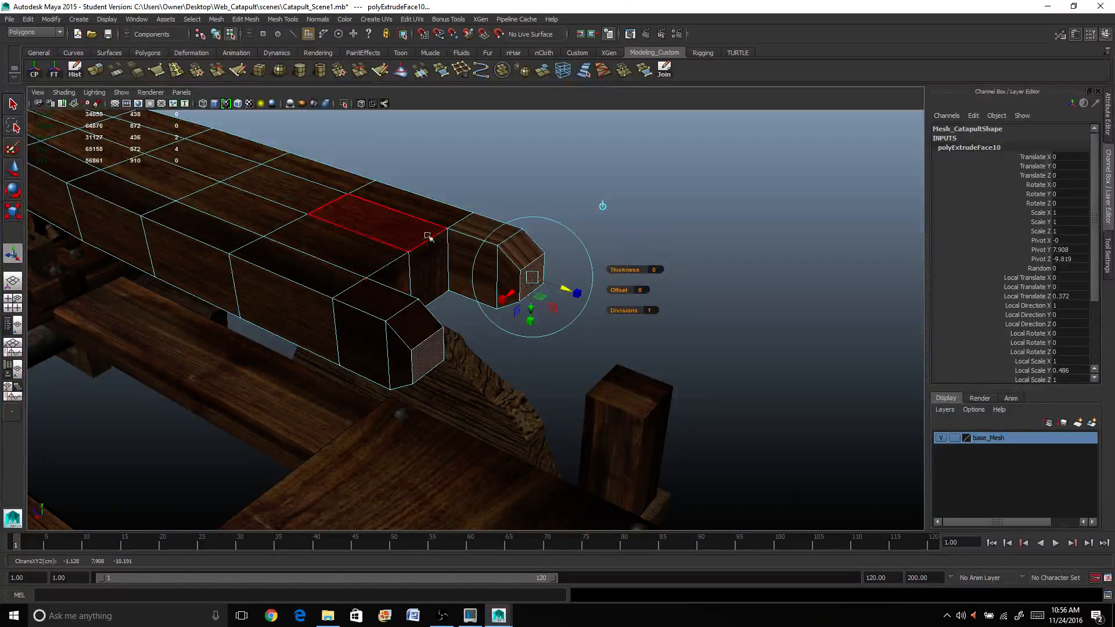
left_click(503, 192)
Select all vertices of the pronged tail end of the throwing arm from a side view
left_click_drag(503, 193, 426, 329, "alt")
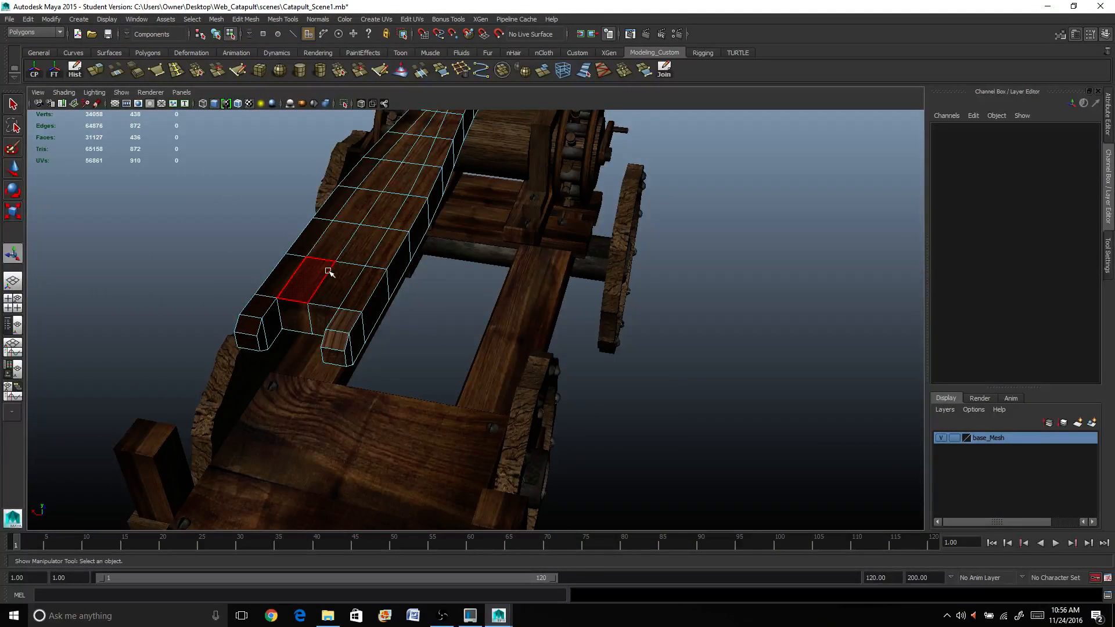
left_click_drag(329, 271, 311, 304, "alt")
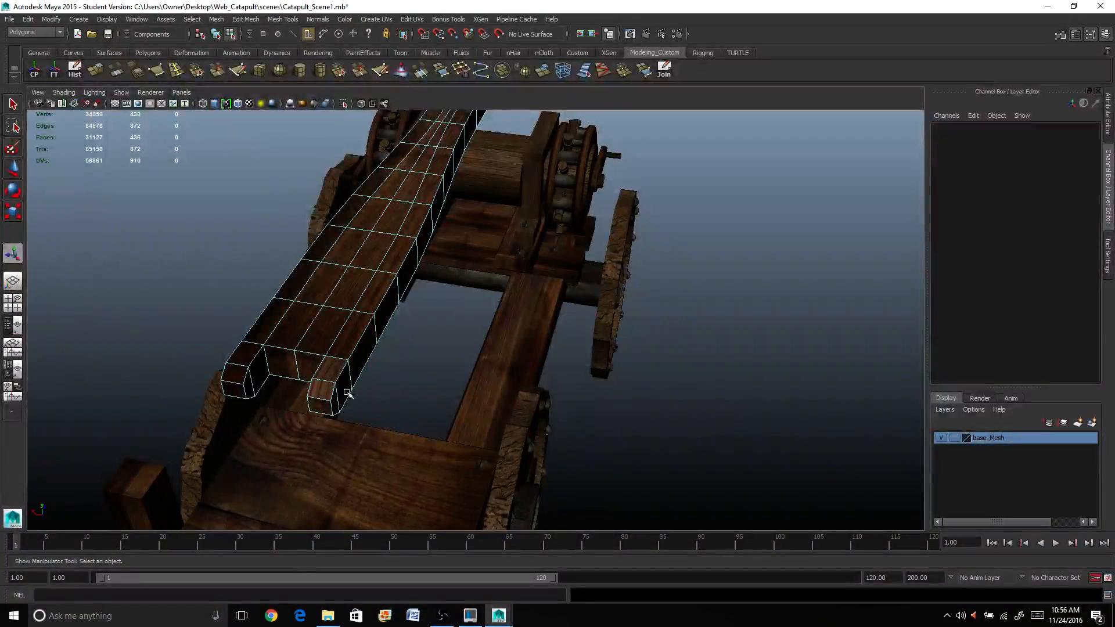
left_click_drag(312, 324, 403, 280, "alt")
right_click(417, 256)
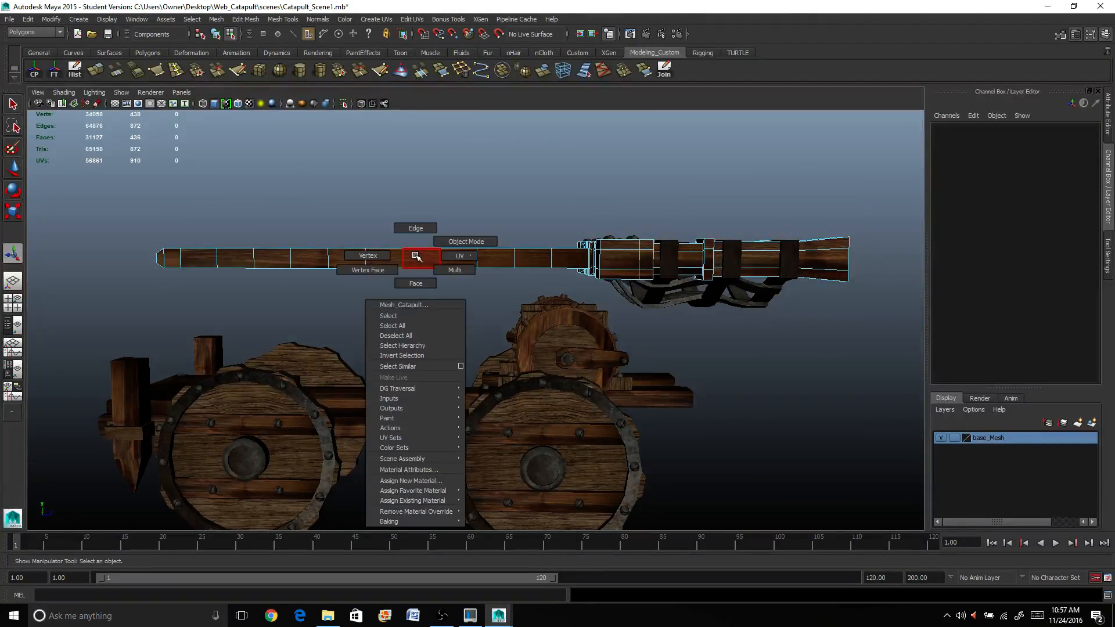
left_click_drag(281, 253, 194, 256, "alt")
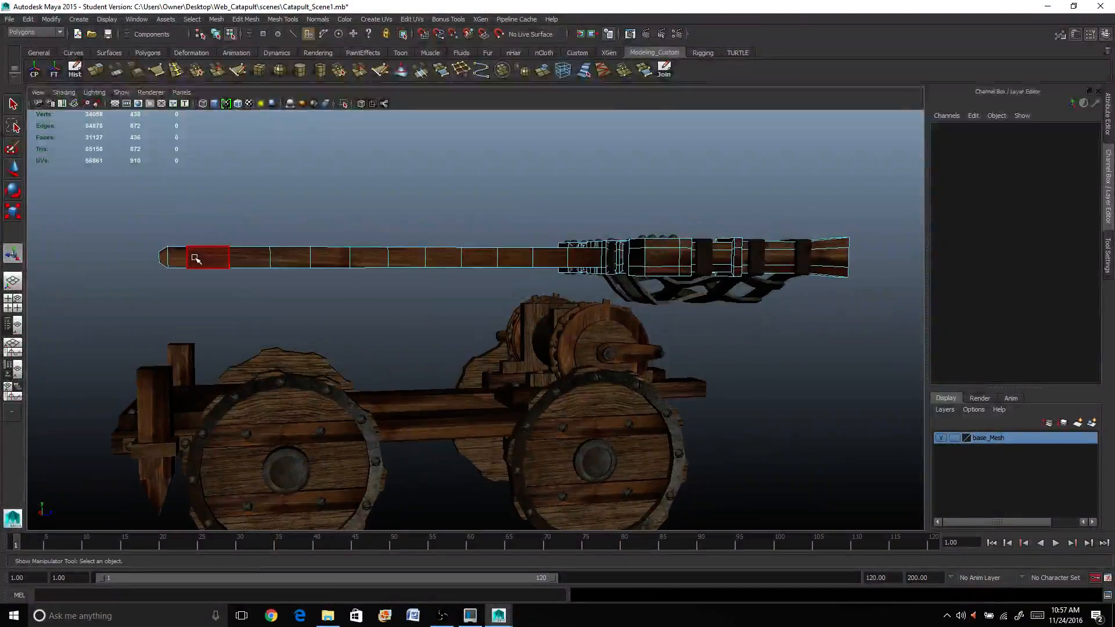
right_click_drag(195, 258, 173, 254)
left_click_drag(141, 223, 200, 293)
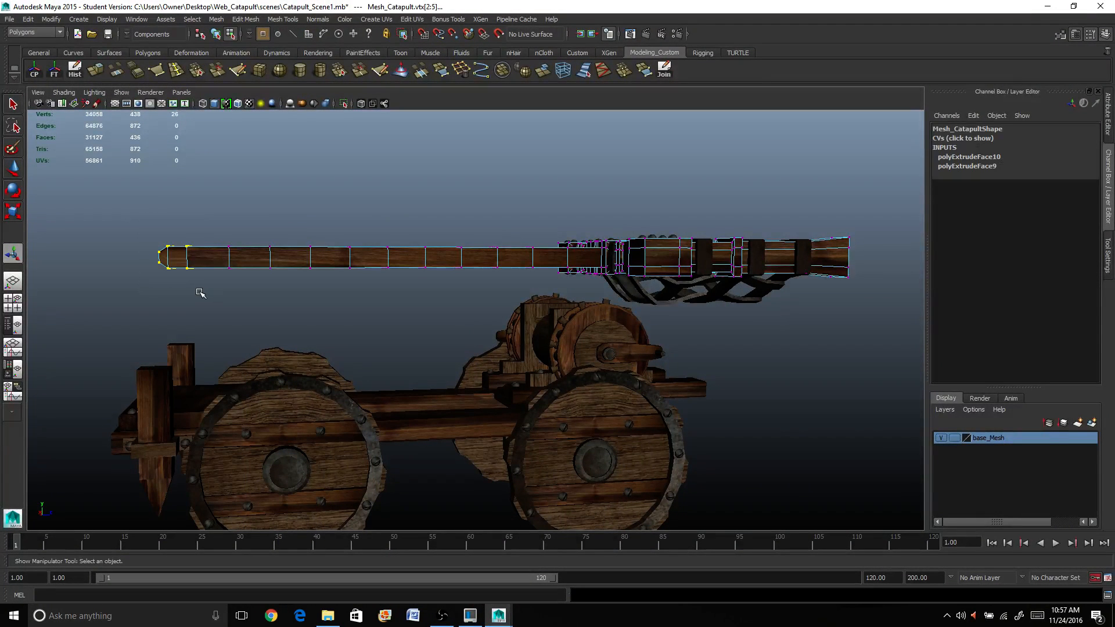
Try to scale the pronged end's vertices taller without a falloff
key("r")
left_click_drag(176, 206, 177, 185)
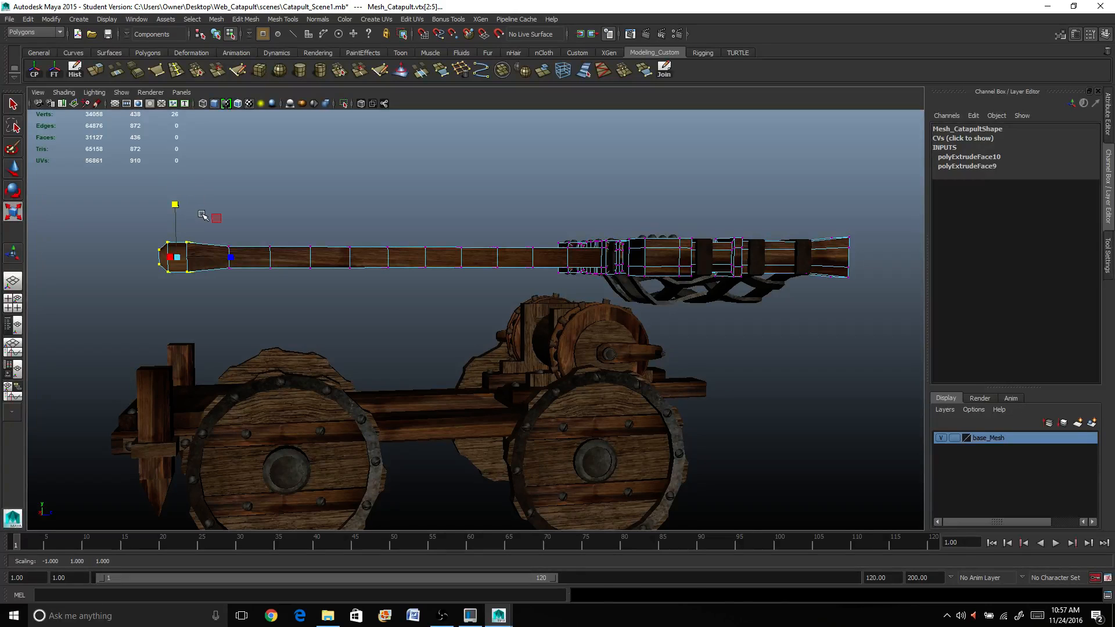
key("ctrl+z")
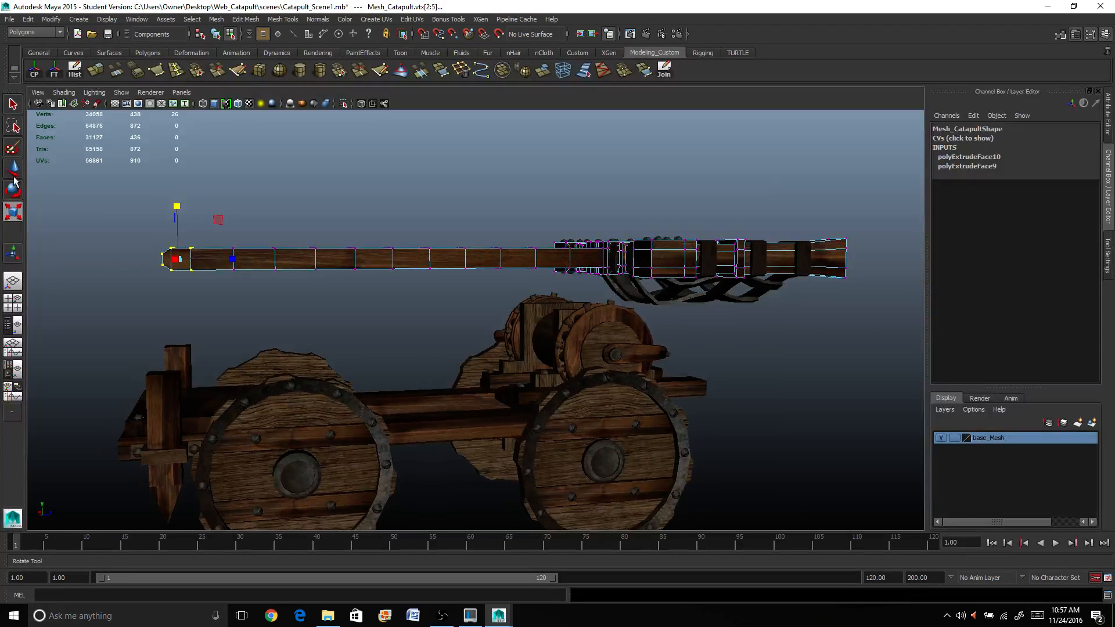
Enable Soft Select for the pronged end's vertices with a falloff radius of 4
double_click(13, 168)
left_click(966, 314)
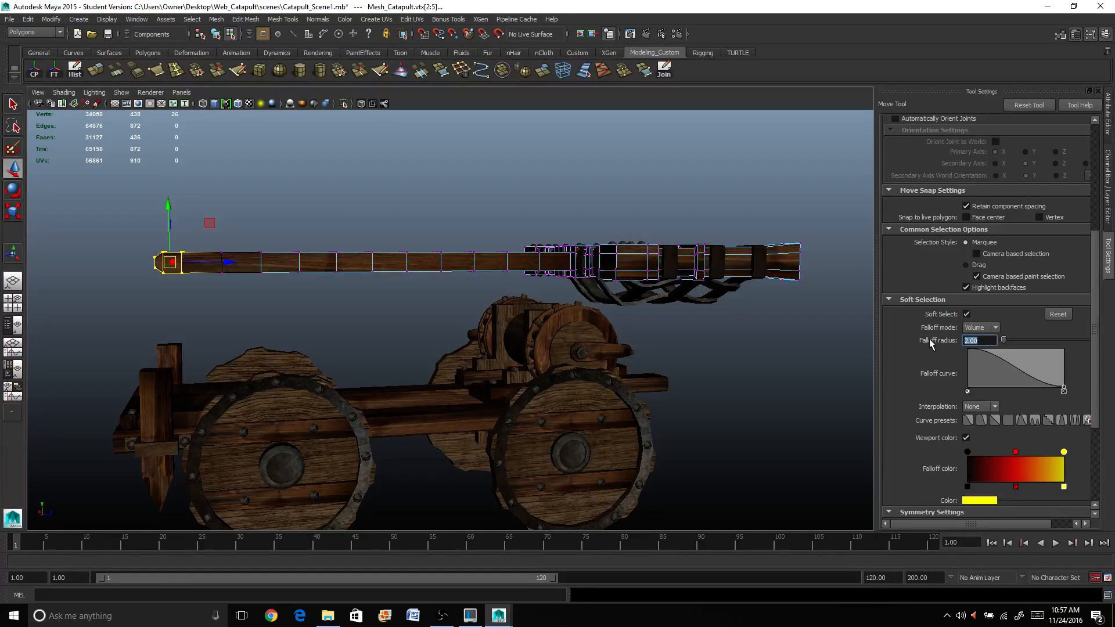
type("4")
key("Return")
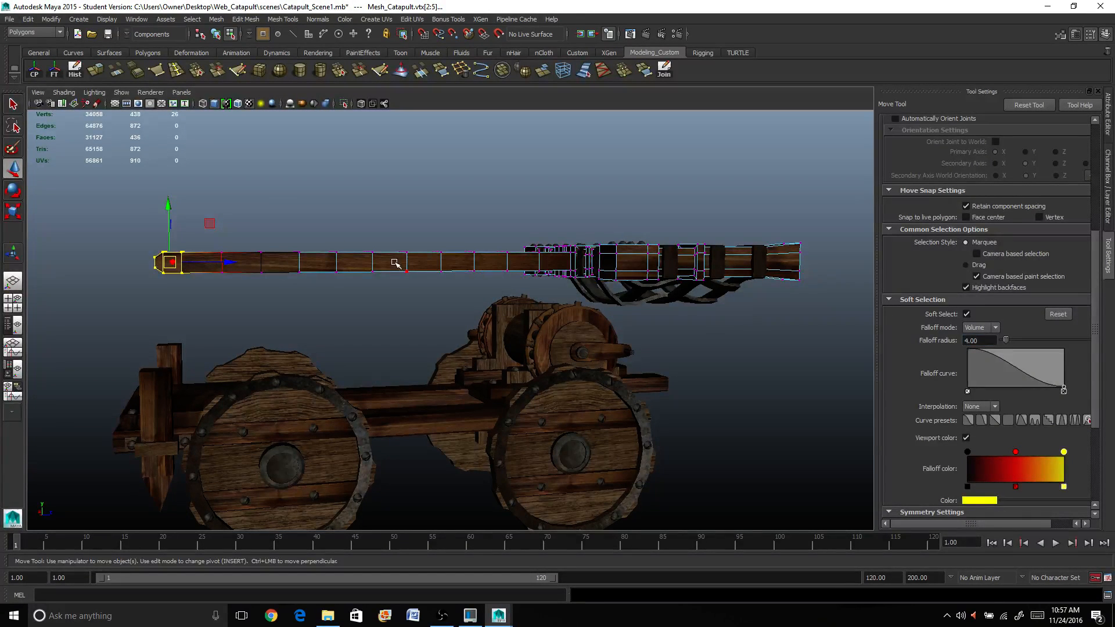
Try to thicken the pronged end vertically with the 4.00 soft-selection falloff
key("r")
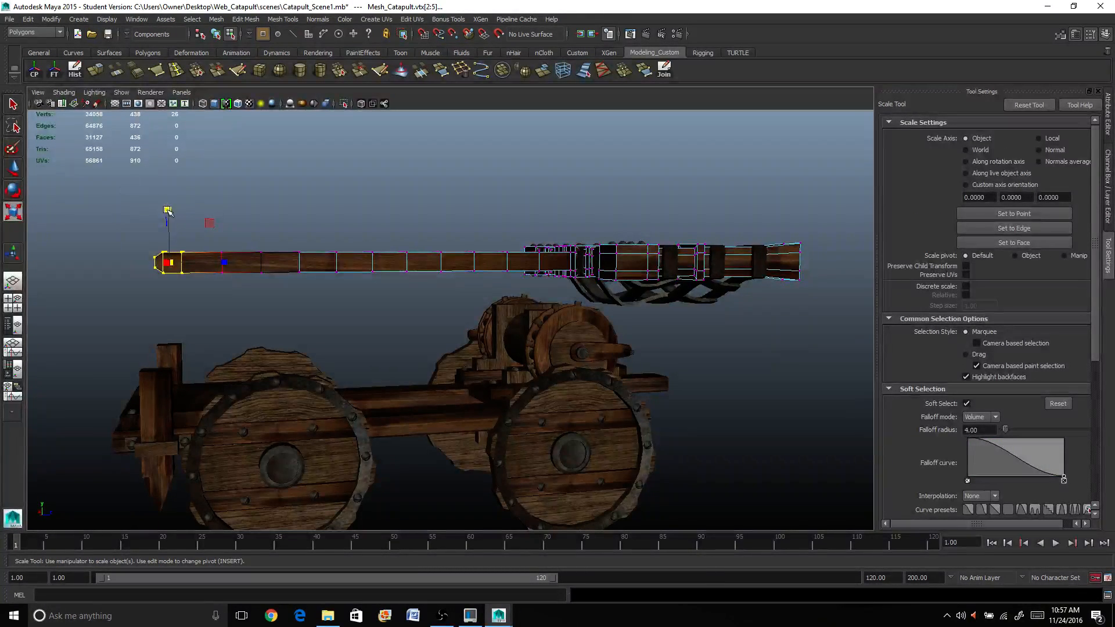
left_click_drag(167, 210, 170, 187)
key("ctrl+z")
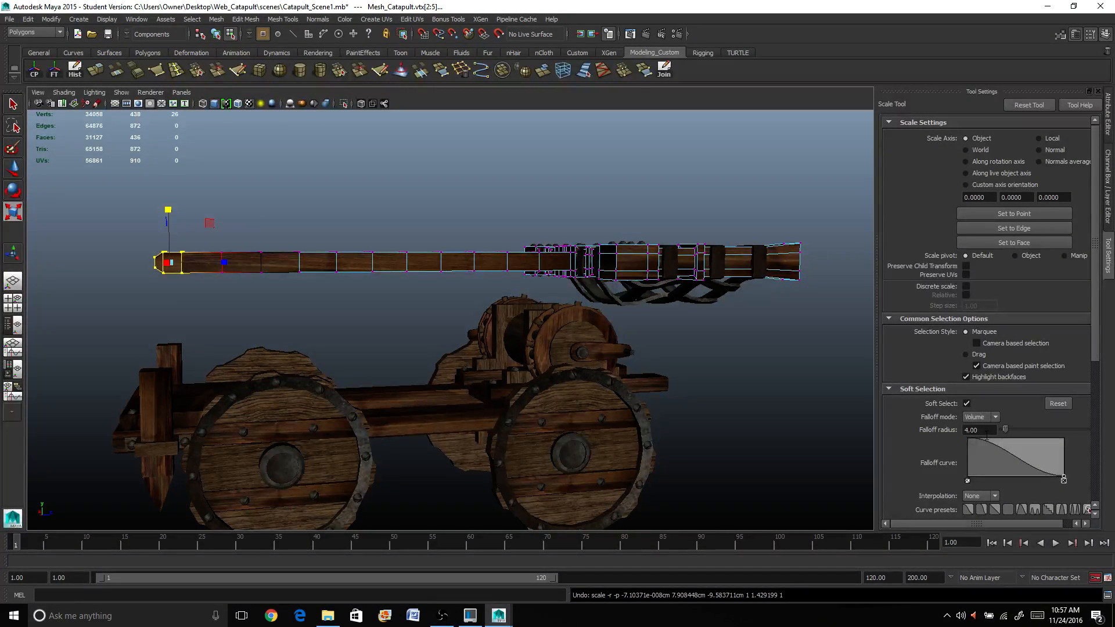
Set the falloff radius to 6 and scale the pronged end taller so the arm thickens gradually toward its tail
left_click(986, 436)
key("Return")
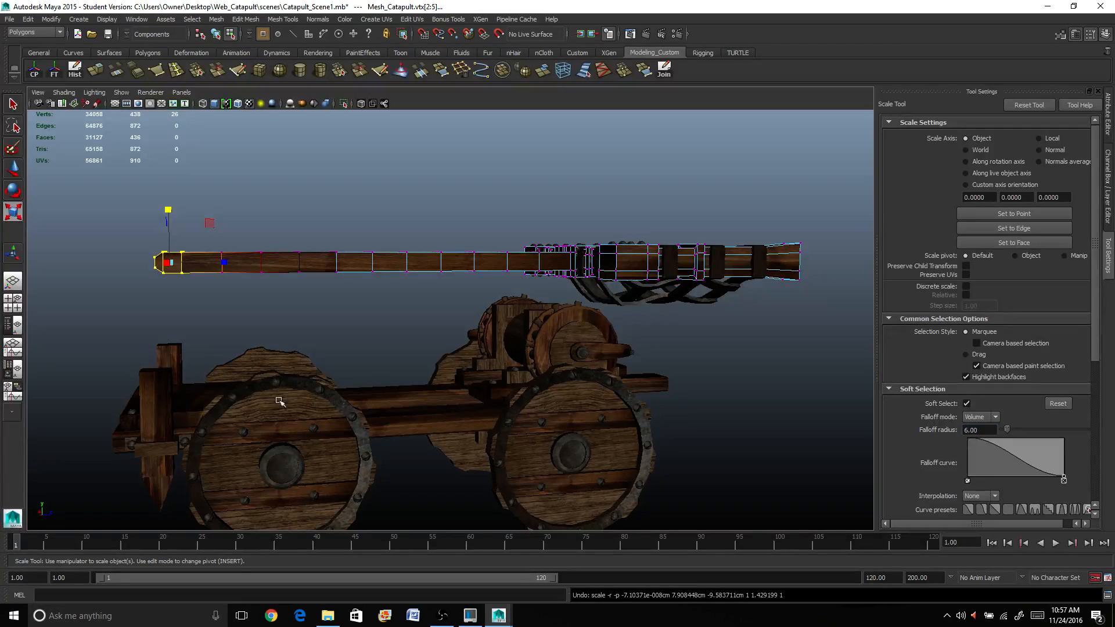
left_click_drag(170, 212, 166, 184)
left_click_drag(341, 295, 400, 323, "alt")
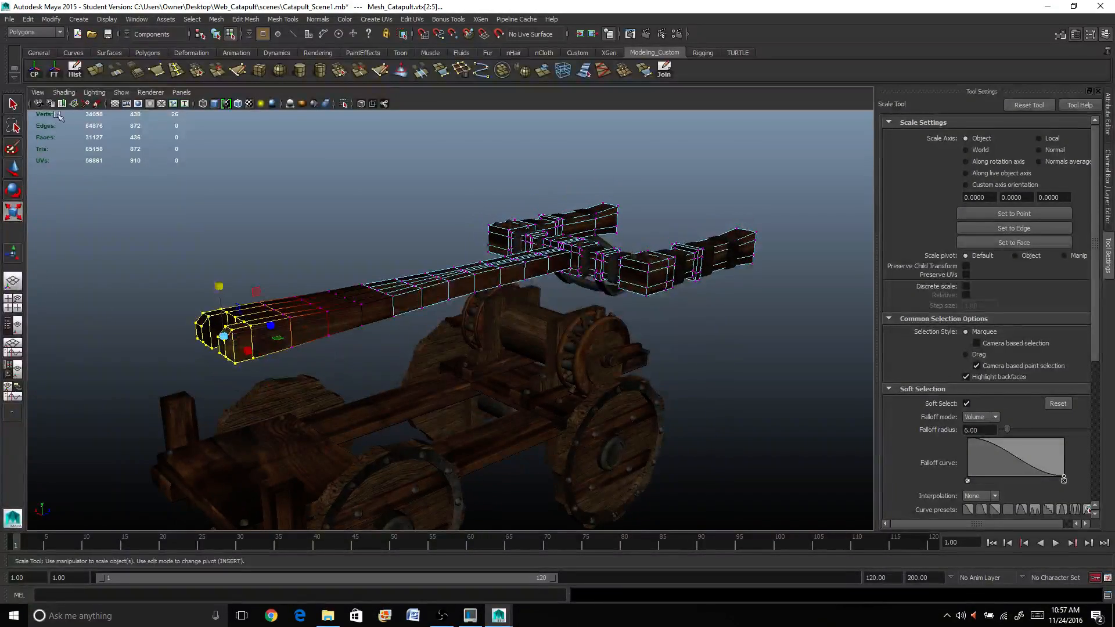
Return to object mode and select all throwing arm parts, straps and screws, leaving out the winch below
key("q")
right_click_drag(348, 303, 391, 284)
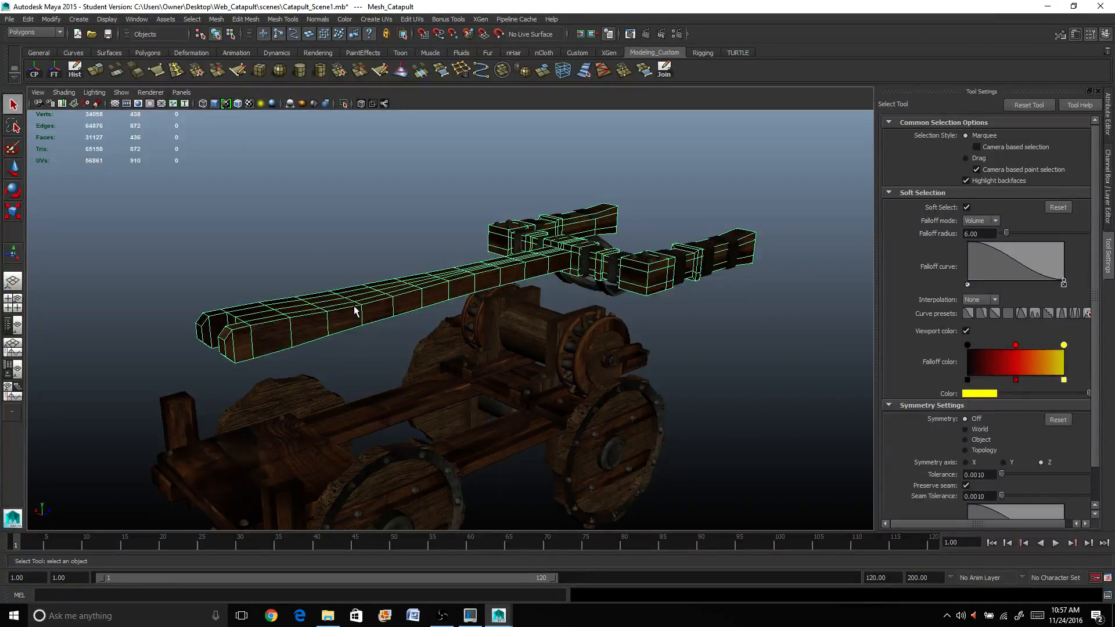
left_click_drag(426, 309, 378, 286, "alt")
left_click_drag(128, 188, 778, 312)
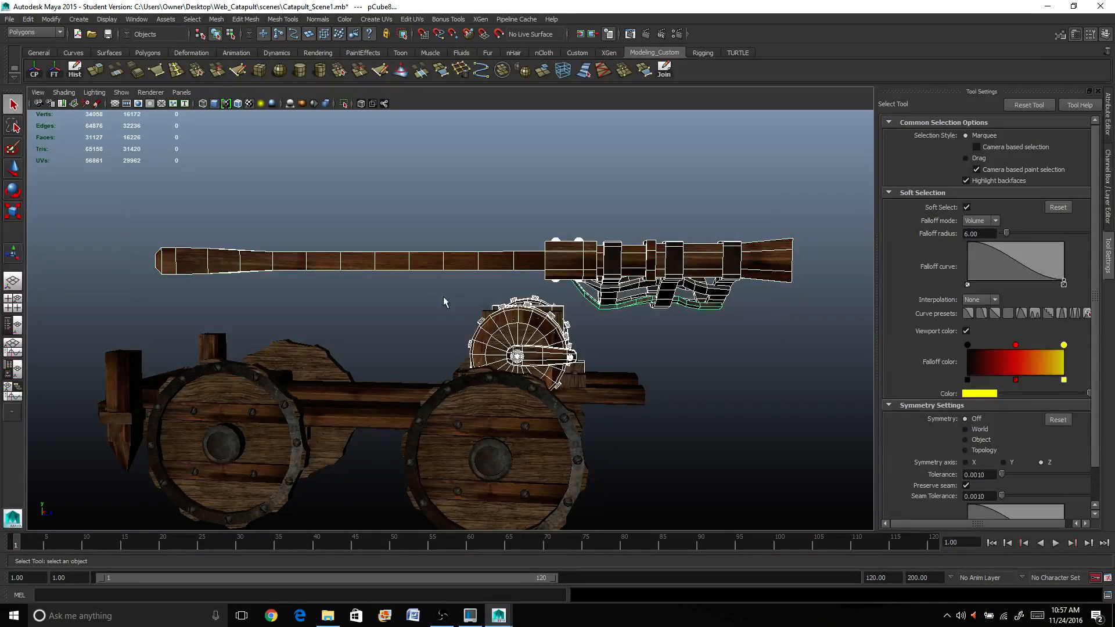
left_click_drag(438, 294, 565, 401)
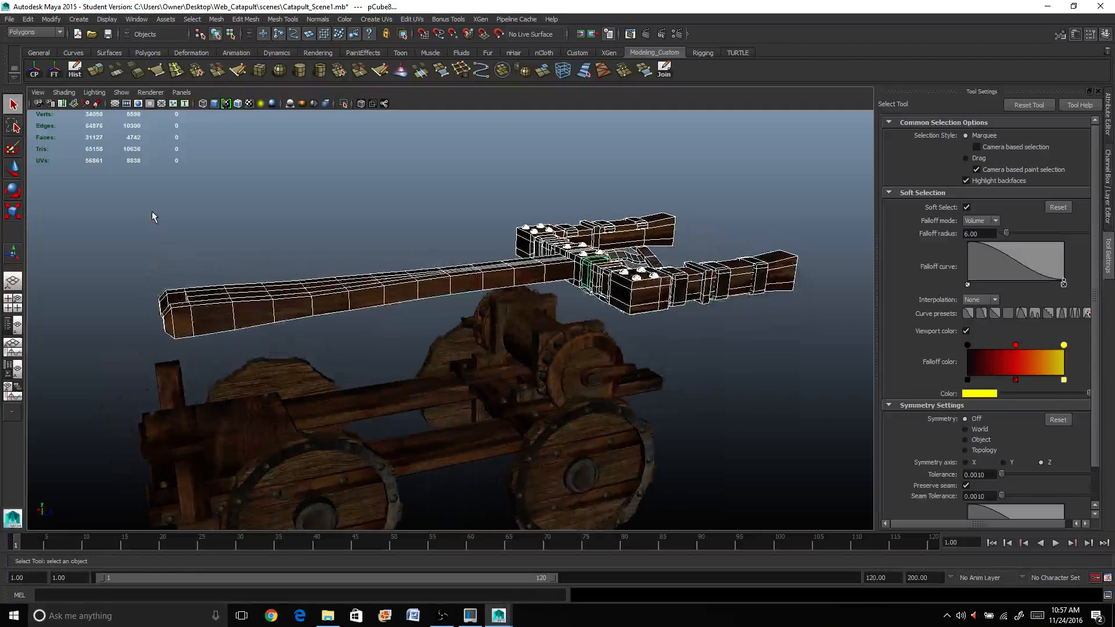
Combine the selected throwing arm parts into one mesh, with its pivot centered and its transformations frozen
left_click(215, 19)
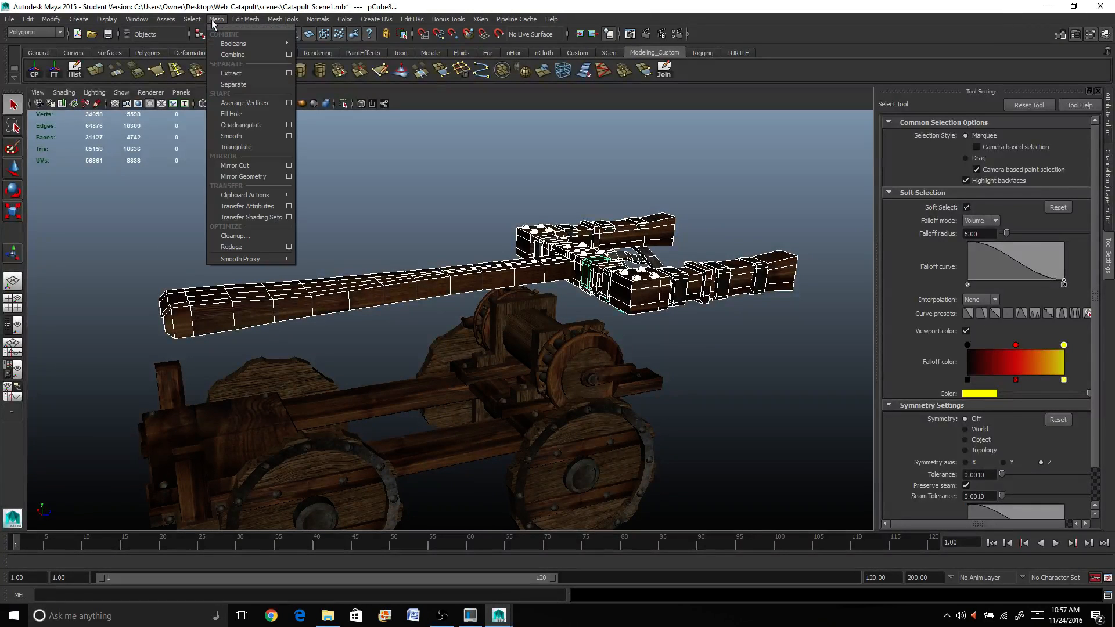
left_click(232, 54)
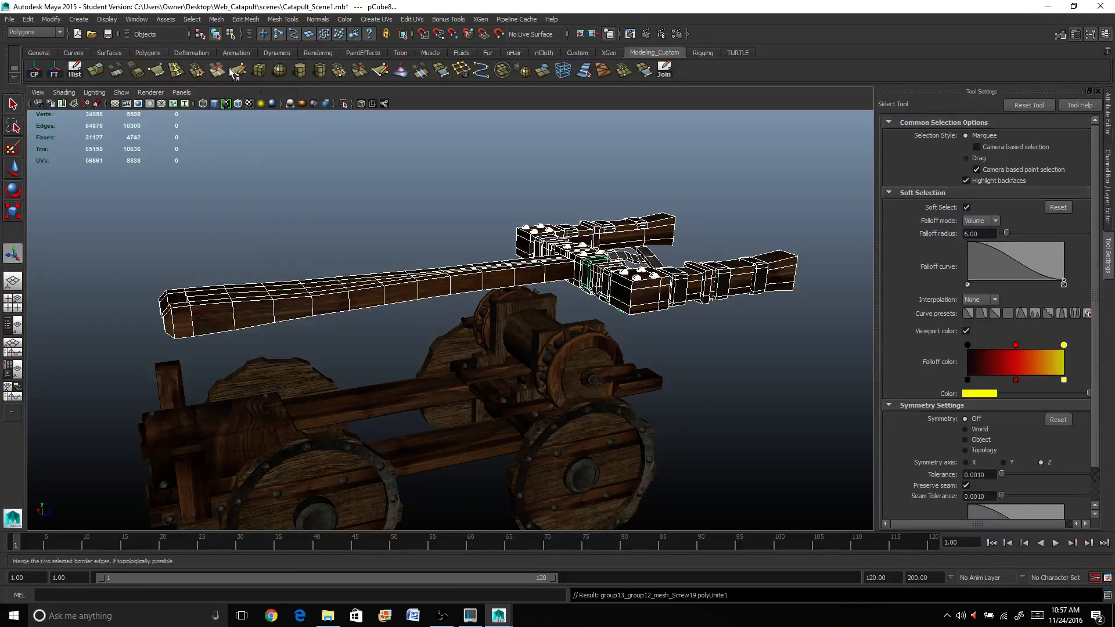
left_click(35, 70)
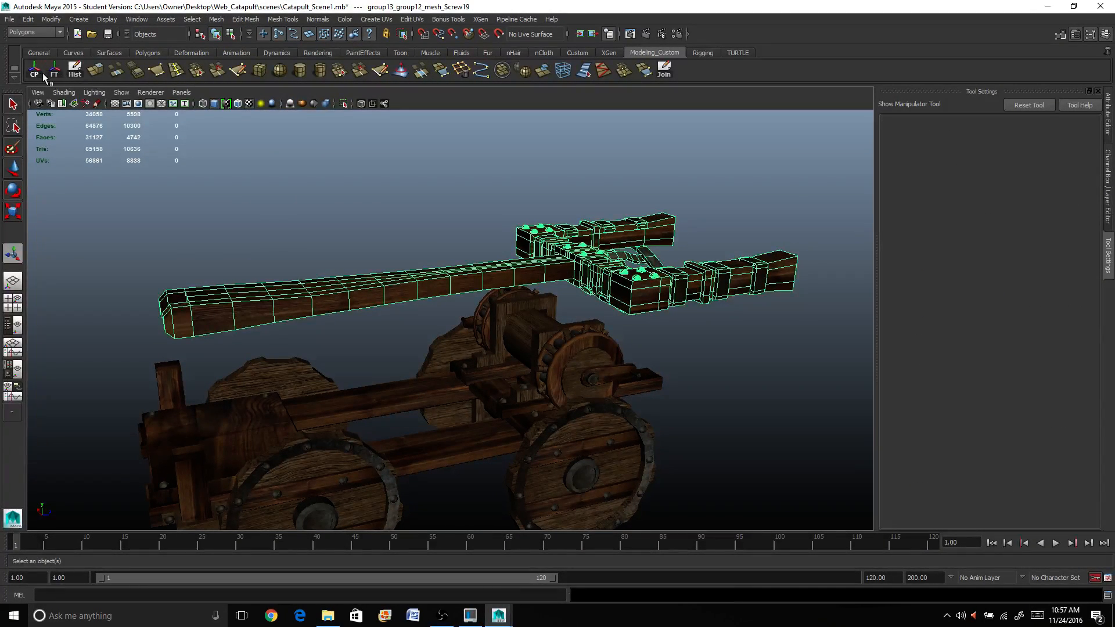
left_click(60, 77)
left_click(1106, 189)
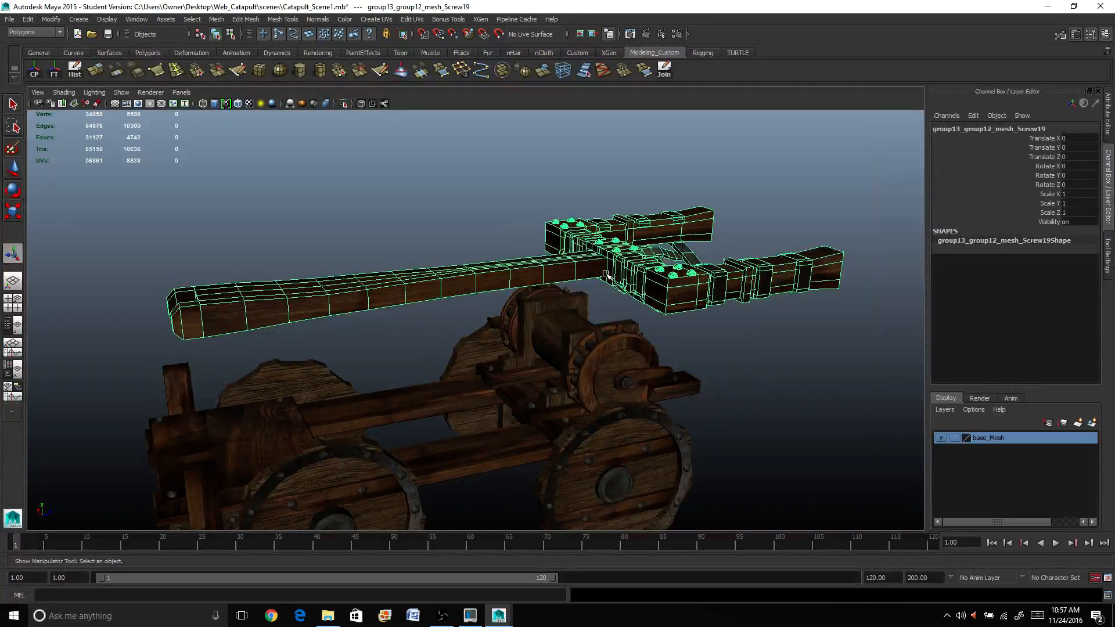
left_click_drag(459, 264, 509, 284, "alt")
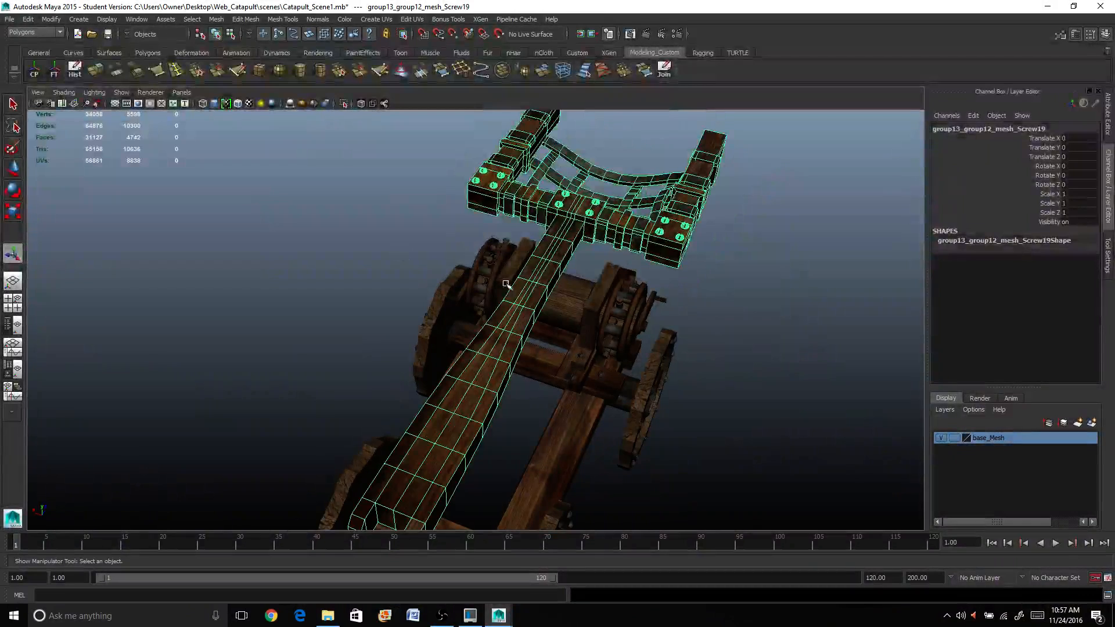
left_click_drag(449, 240, 370, 277, "alt")
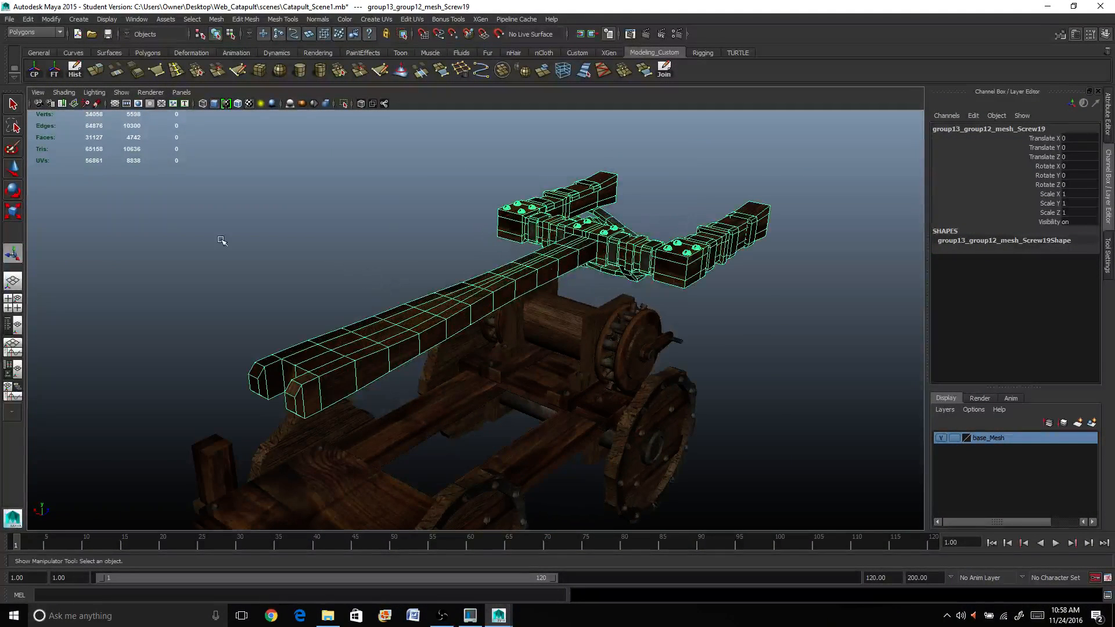
left_click(51, 19)
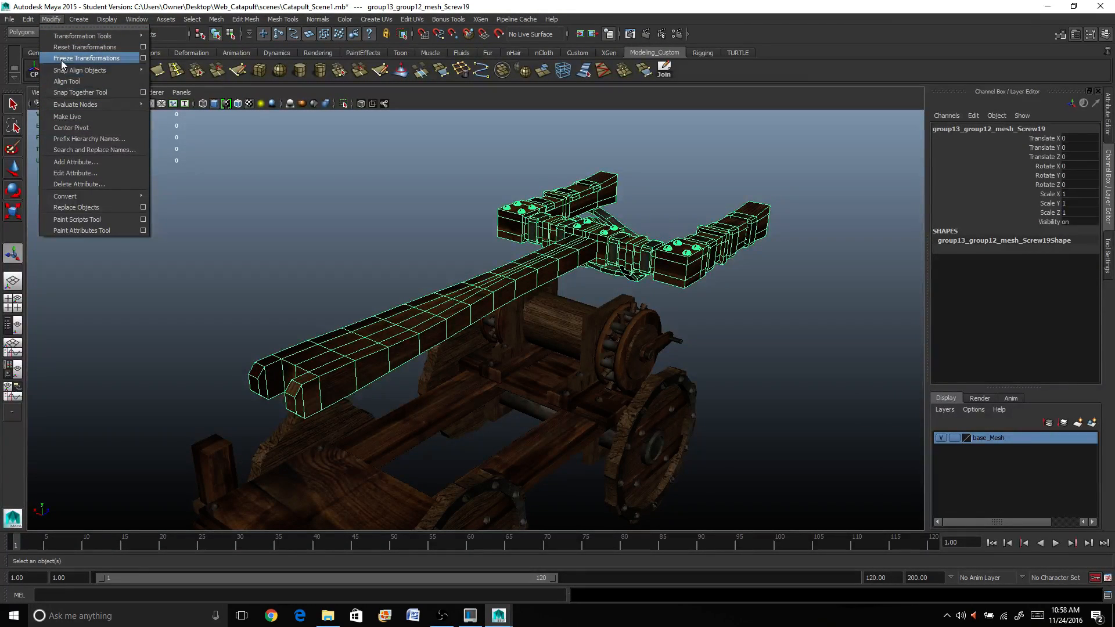
mouse_move(28, 19)
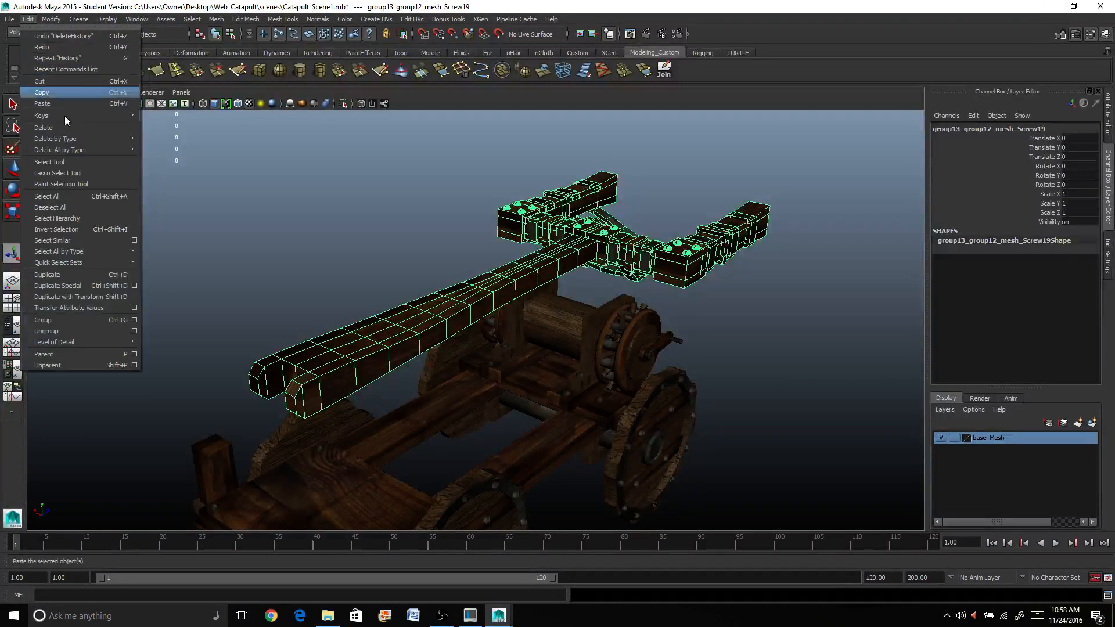
mouse_move(85, 138)
left_click(299, 151)
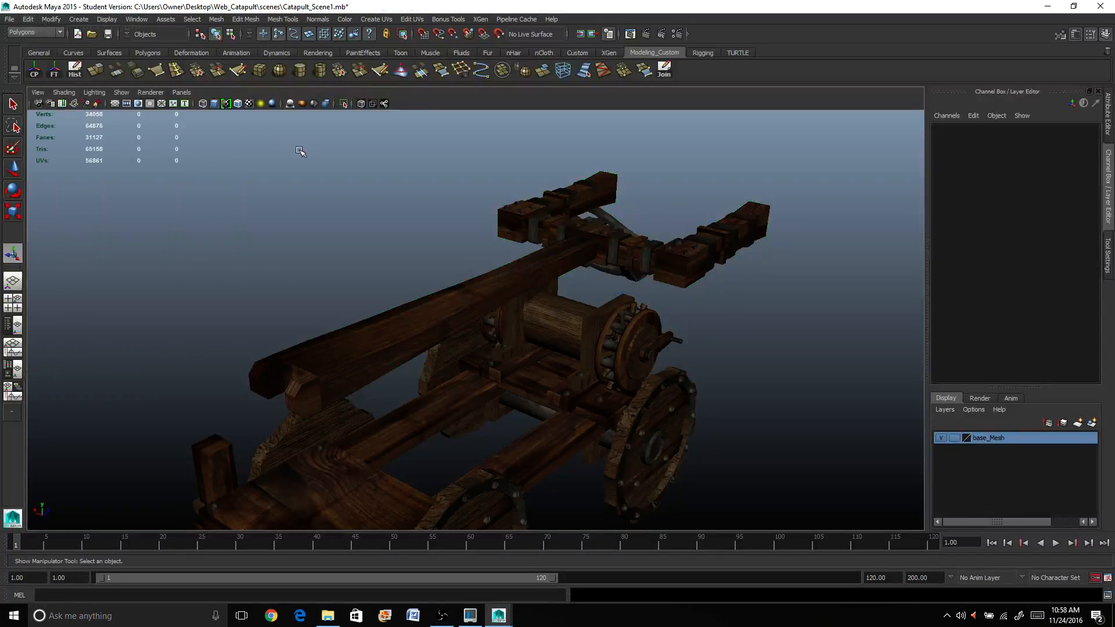
Select the combined throwing arm and rename it Mesh_CatapultArm
left_click(477, 304)
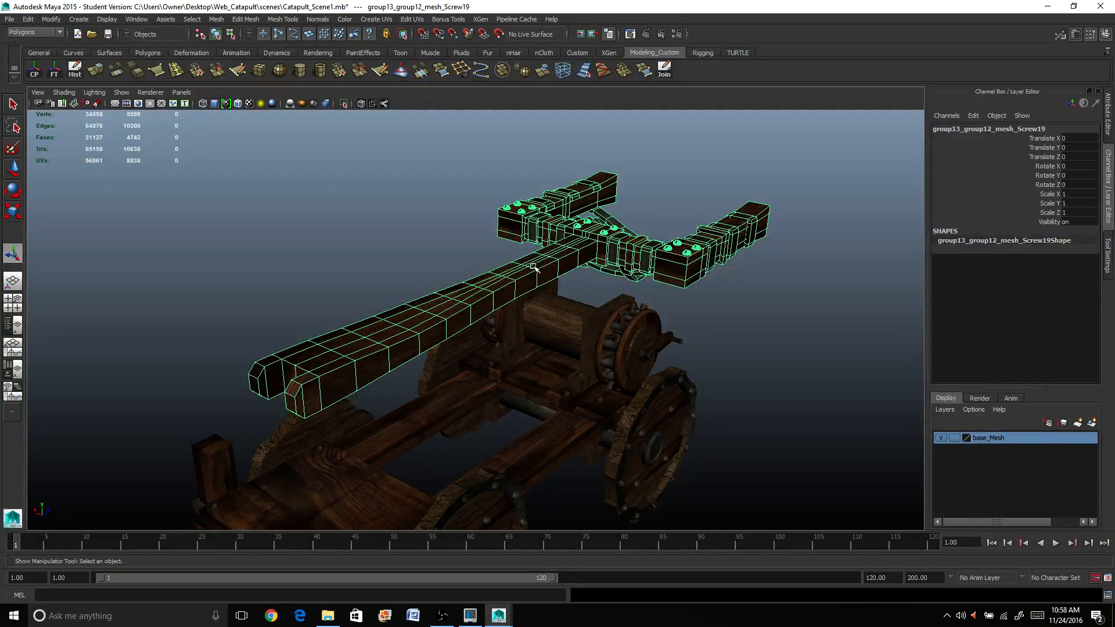
key("w")
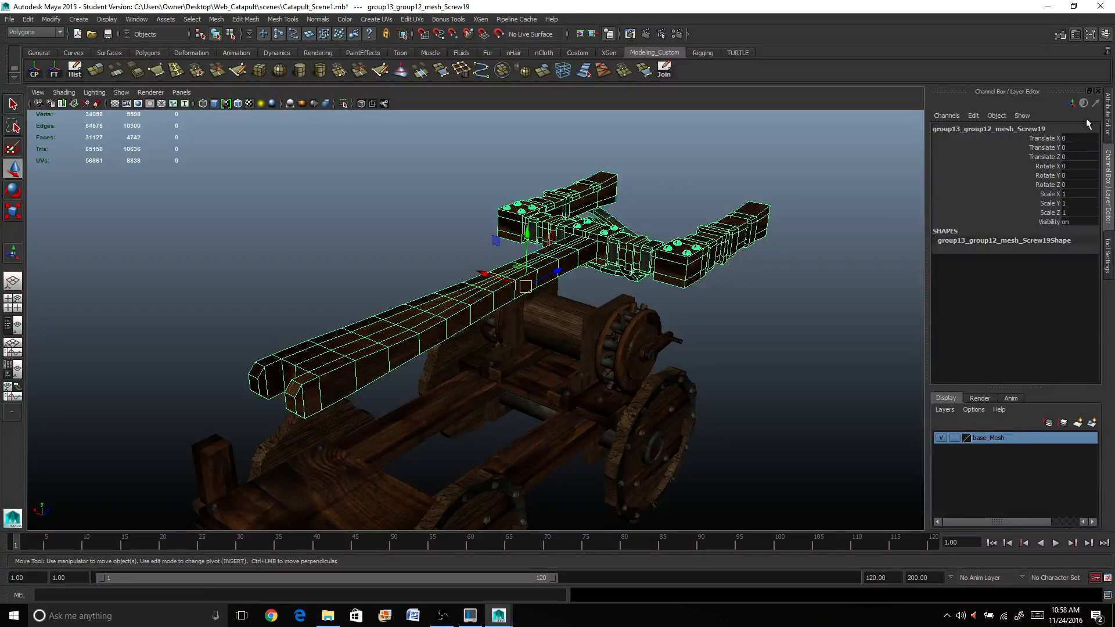
double_click(977, 130)
type("Me")
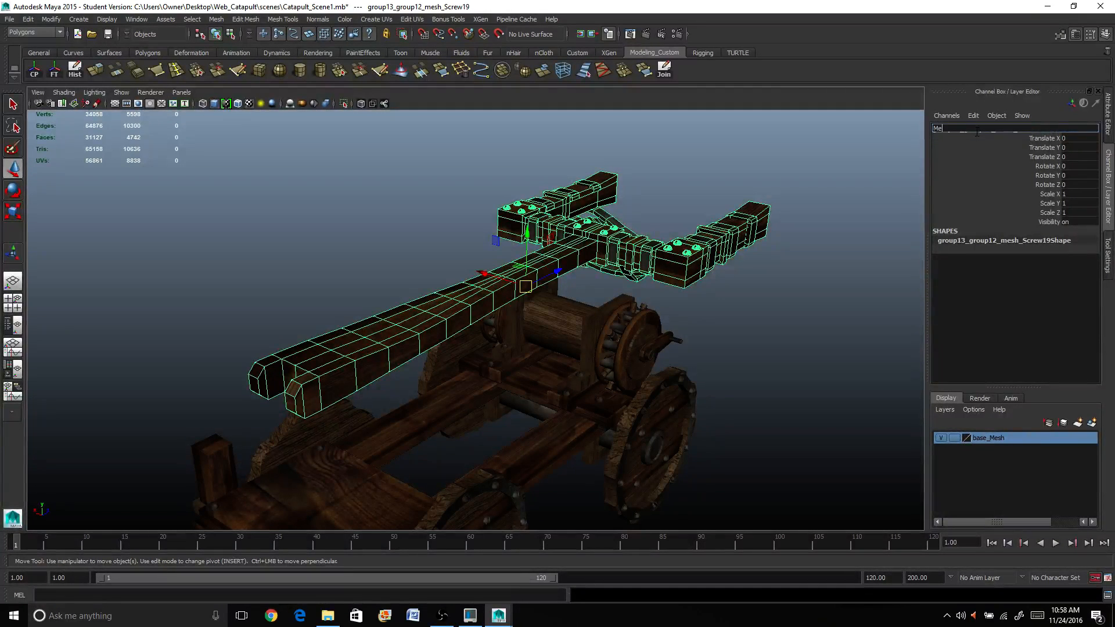
type("sh_CatapultArm")
key("Return")
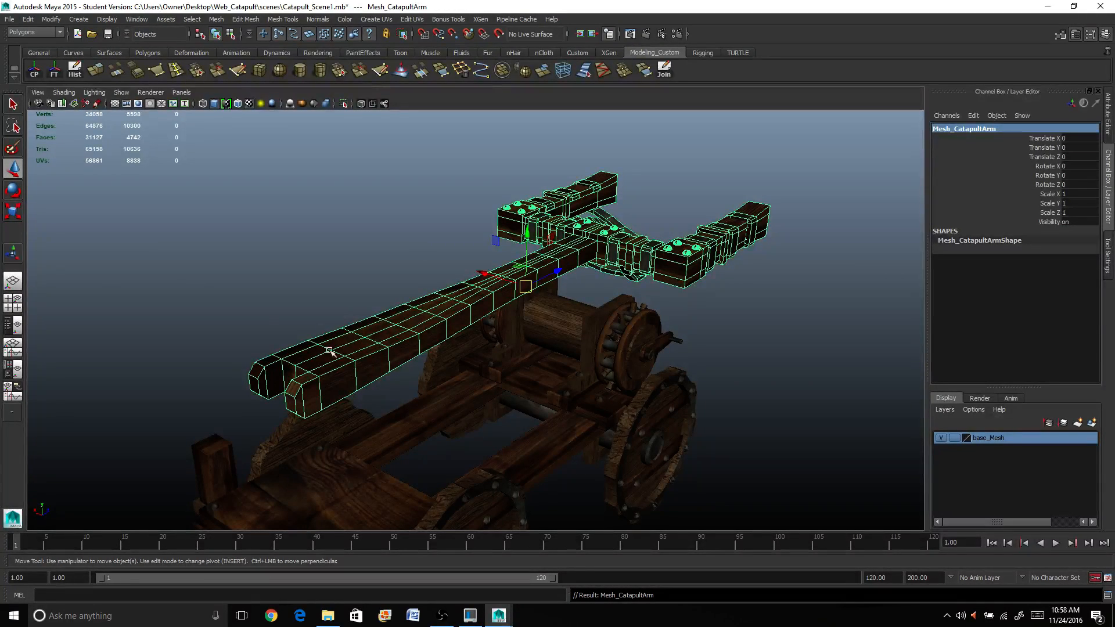
Move the throwing arm's pivot point from its center to the pronged tail end
left_click_drag(328, 339, 505, 373, "alt")
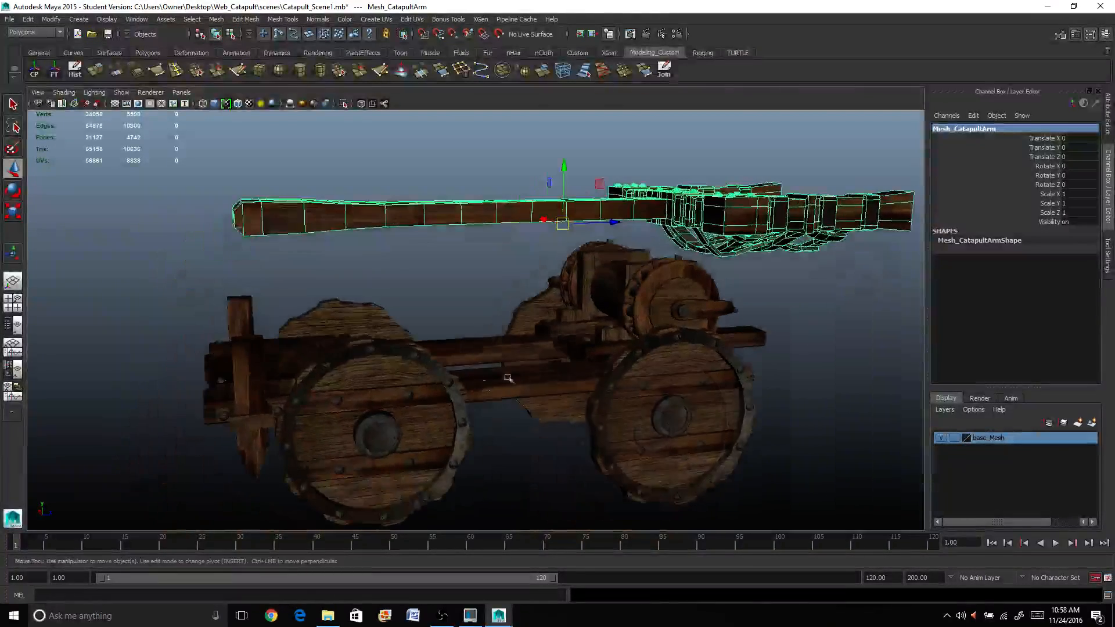
scroll(377, 408, "down", 2)
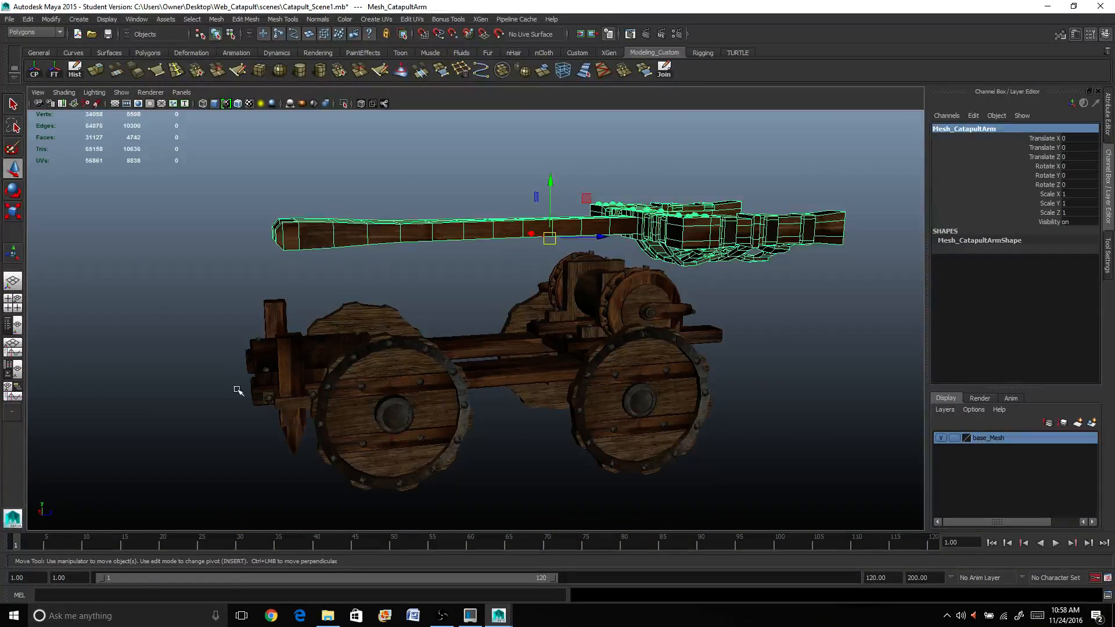
left_click_drag(238, 390, 251, 387, "alt")
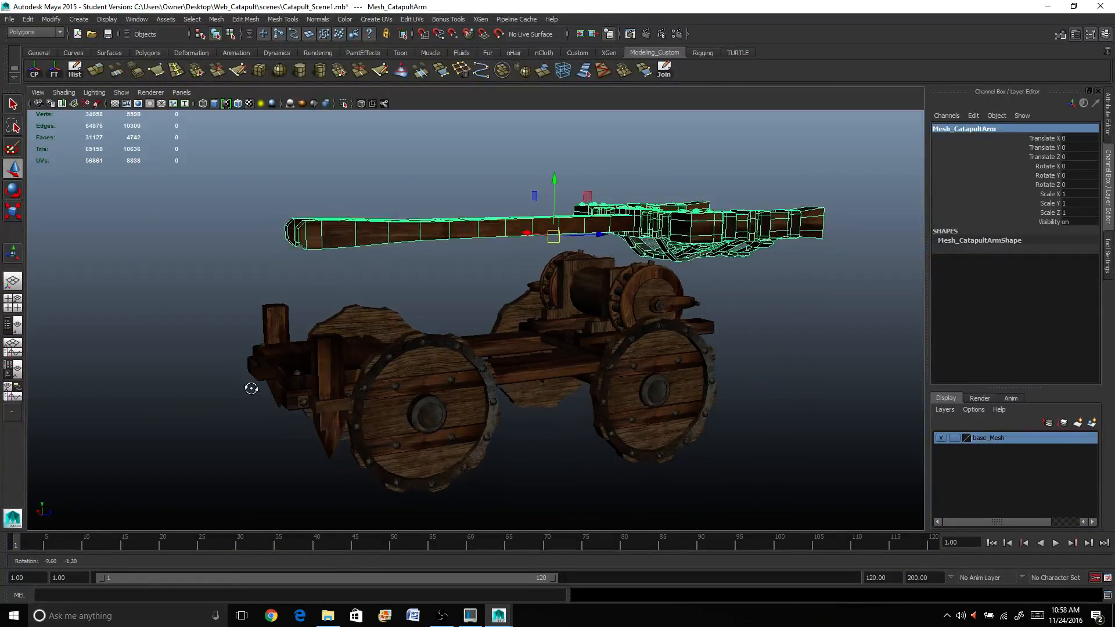
scroll(329, 337, "up", 2)
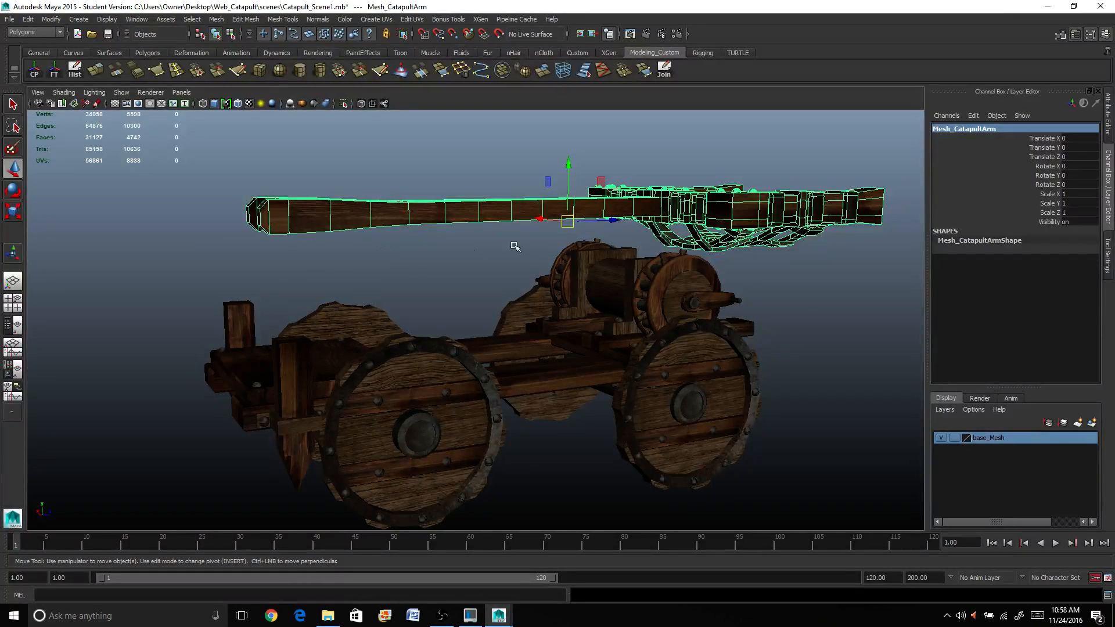
left_click_drag(354, 261, 318, 259, "alt")
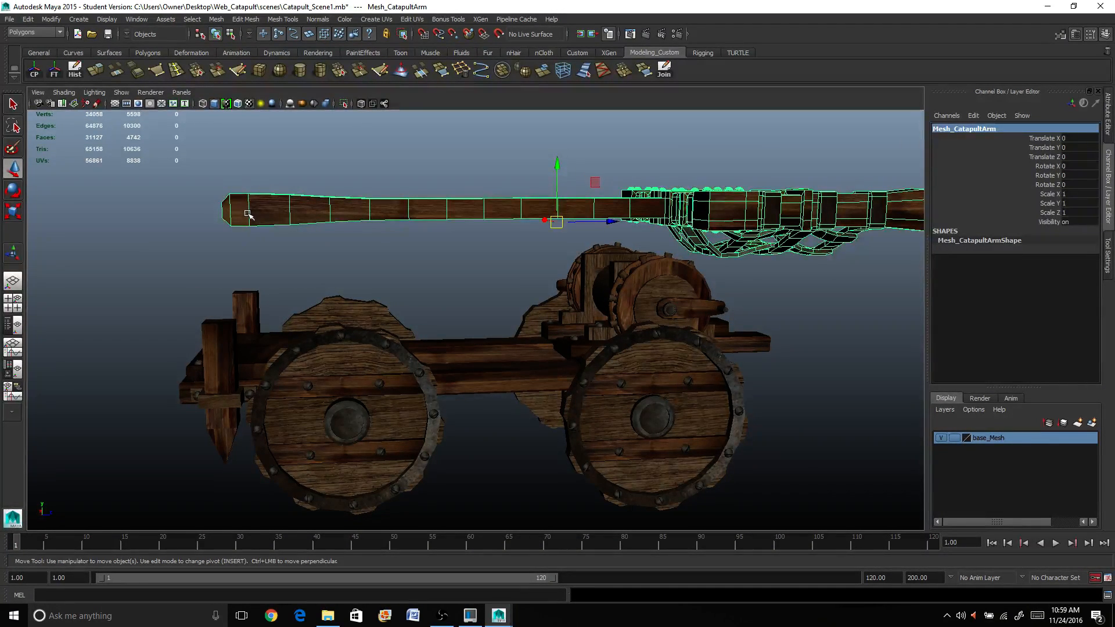
key("Insert")
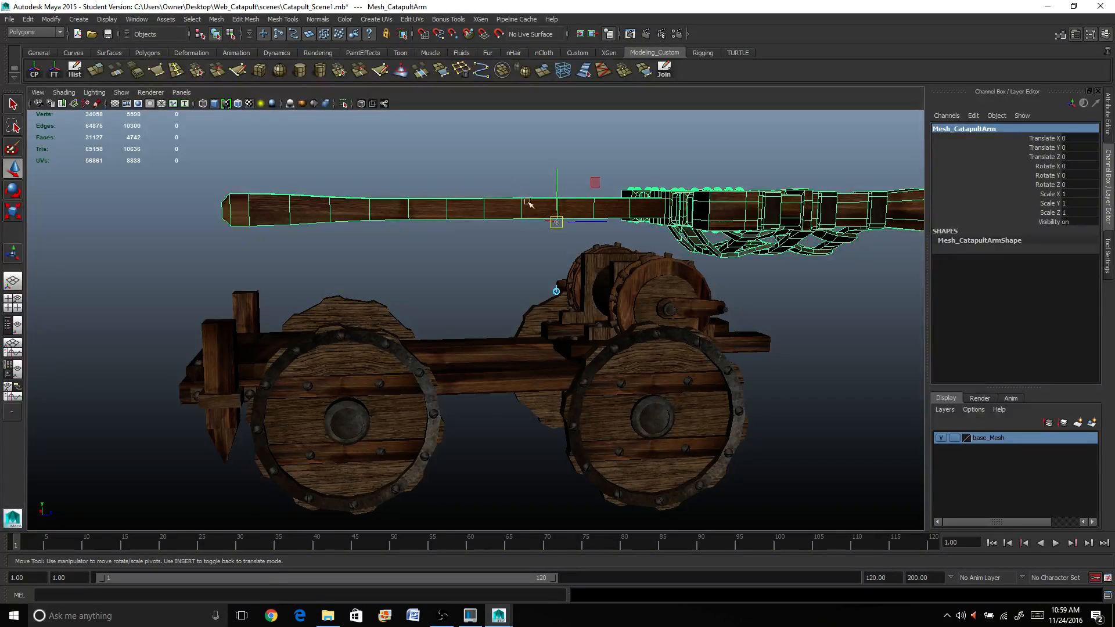
mouse_move(596, 223)
left_mouse_down()
mouse_move(284, 231)
mouse_move(230, 176)
left_mouse_up()
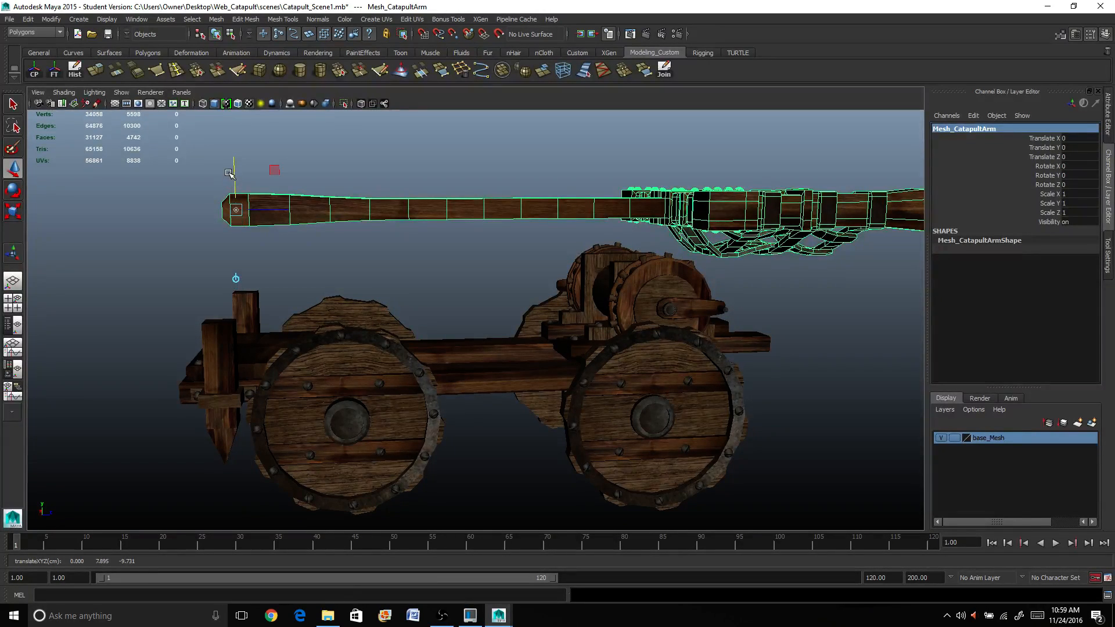
key("Insert")
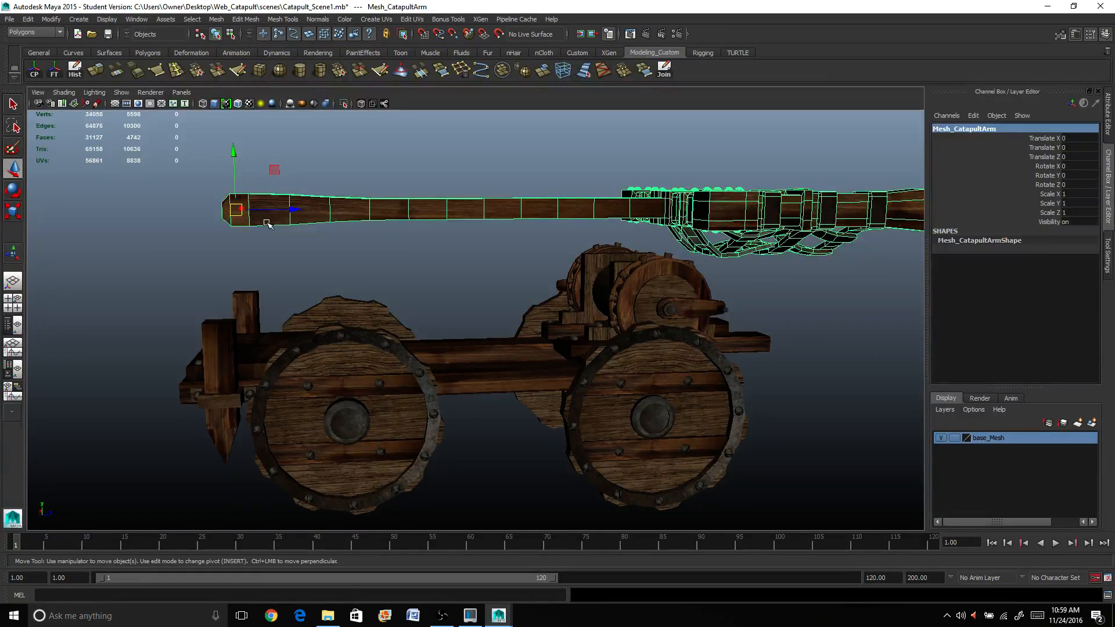
Move the arm down to the frame at about -5.509 in Y and 1.556 in Z, and tilt it about -43.6° around X
left_click_drag(267, 224, 281, 295, "alt")
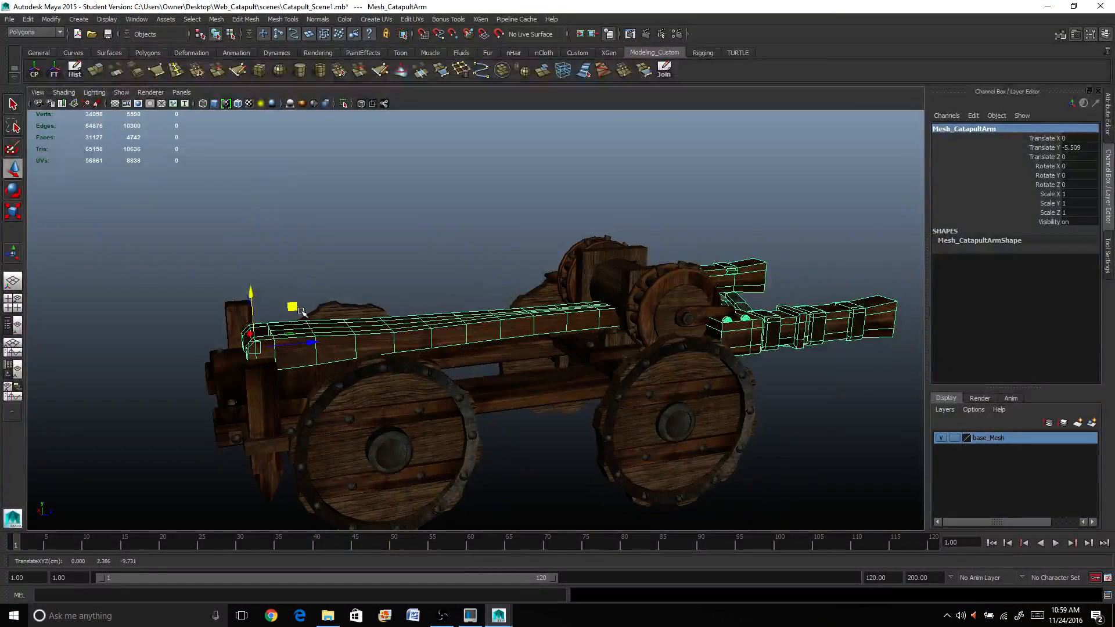
left_click_drag(311, 344, 342, 337)
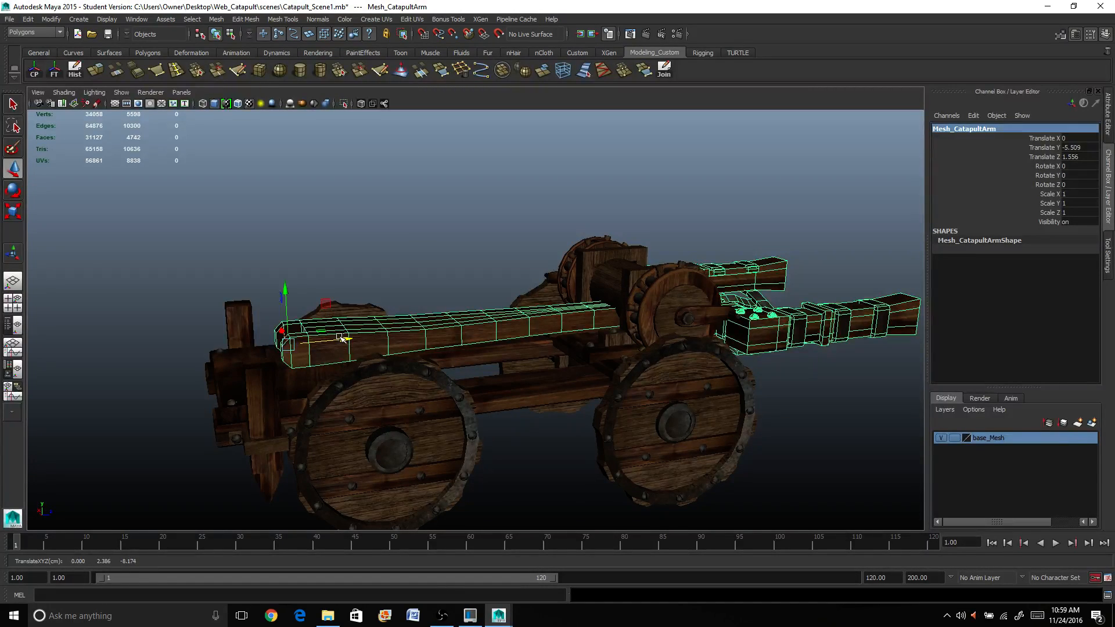
key("e")
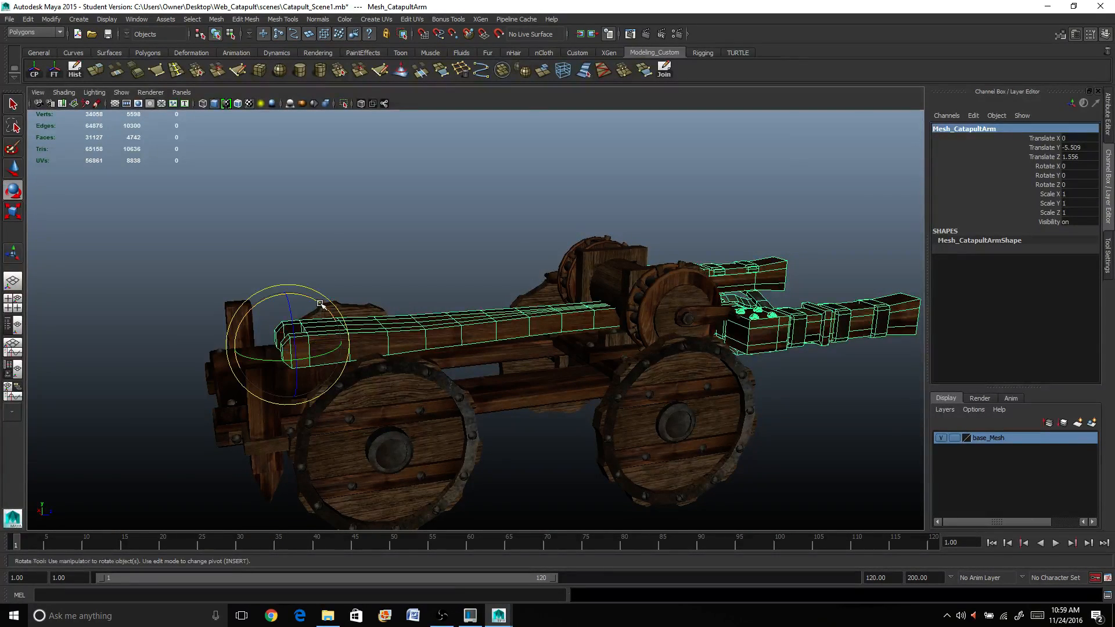
mouse_move(320, 303)
left_mouse_down()
mouse_move(250, 287)
mouse_move(261, 294)
mouse_move(299, 300)
mouse_move(249, 288)
mouse_move(297, 299)
mouse_move(242, 268)
mouse_move(269, 288)
mouse_move(278, 277)
mouse_move(279, 297)
mouse_move(319, 301)
left_mouse_up()
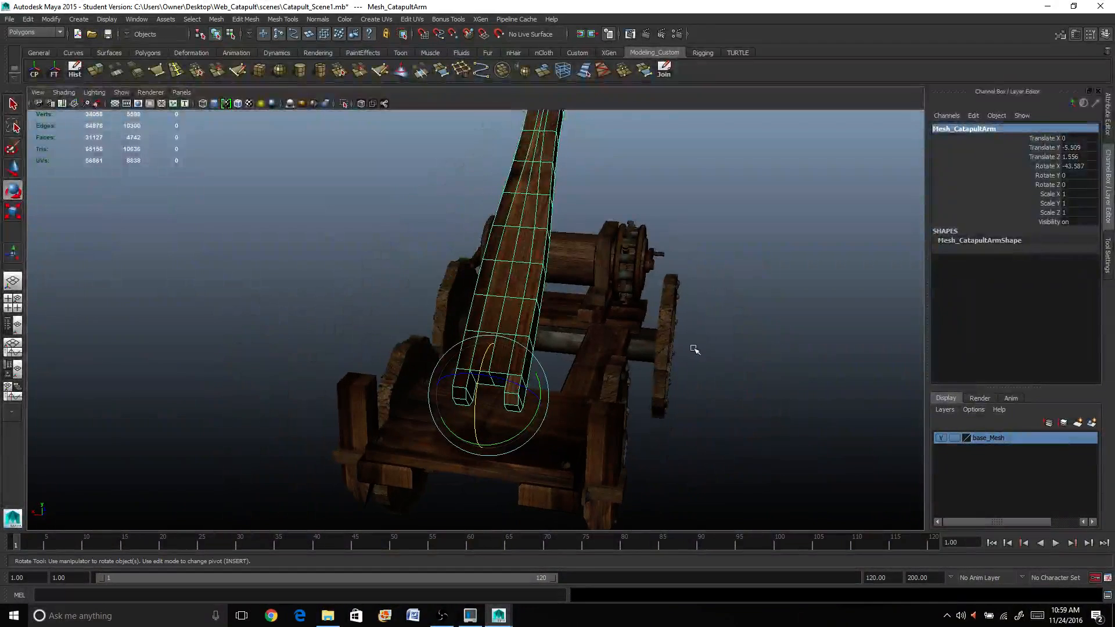
Examine the base of the catapult arm and the deck around it from the side and front
left_click_drag(694, 348, 590, 318, "alt")
left_click(755, 338)
left_click_drag(755, 339, 536, 343, "alt")
scroll(440, 327, "up", 5)
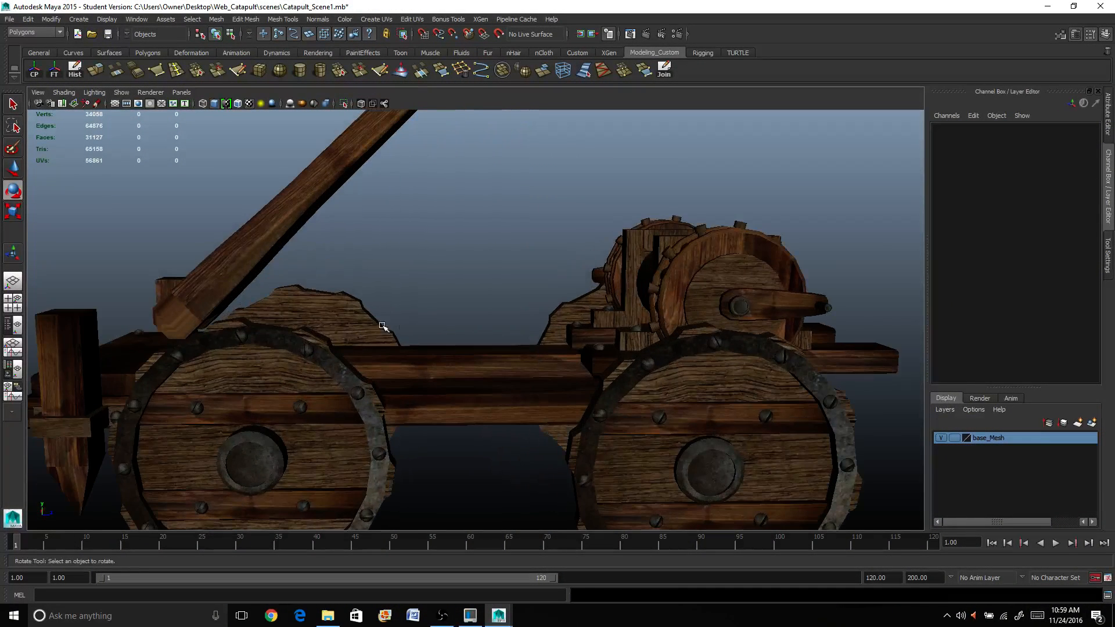
middle_click_drag(383, 327, 496, 327, "alt")
left_click_drag(405, 326, 478, 334, "alt")
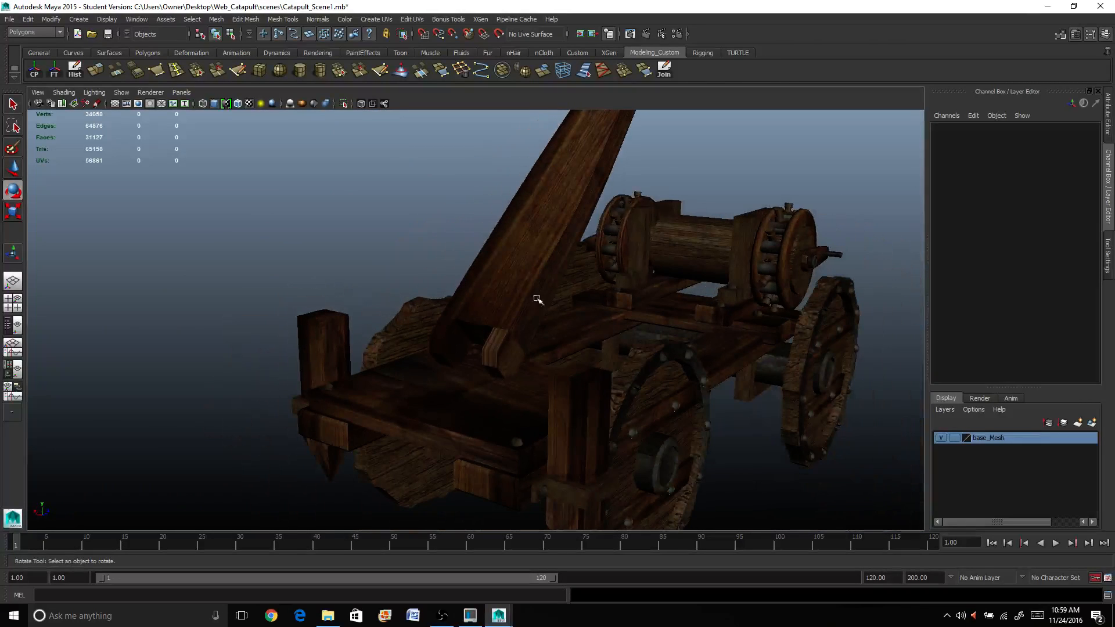
left_click_drag(385, 392, 512, 343, "alt")
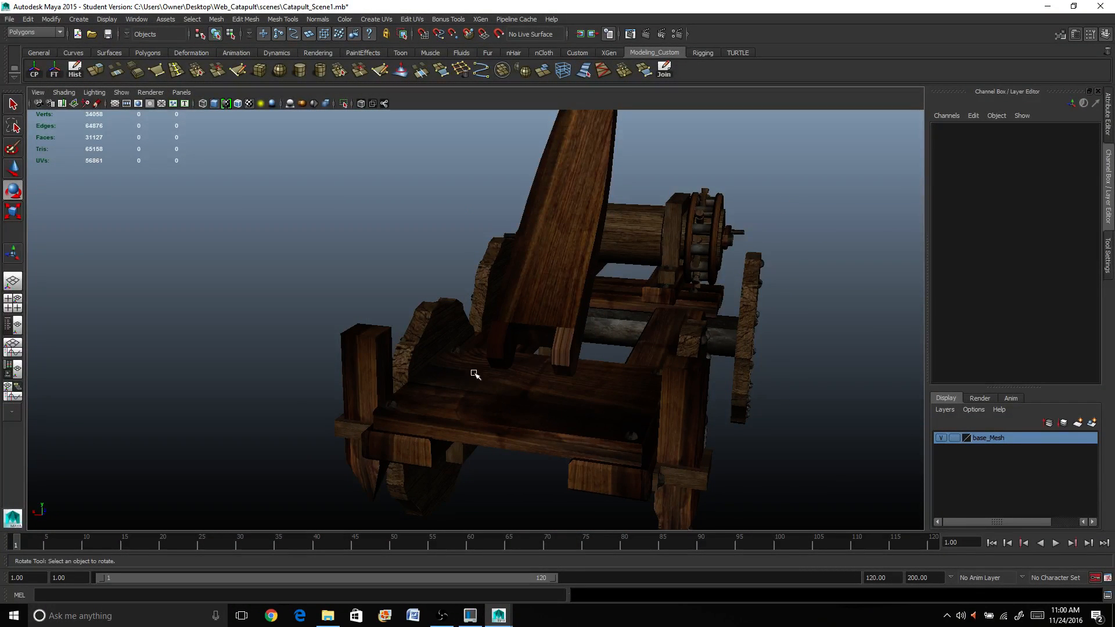
left_click_drag(573, 376, 516, 373, "alt")
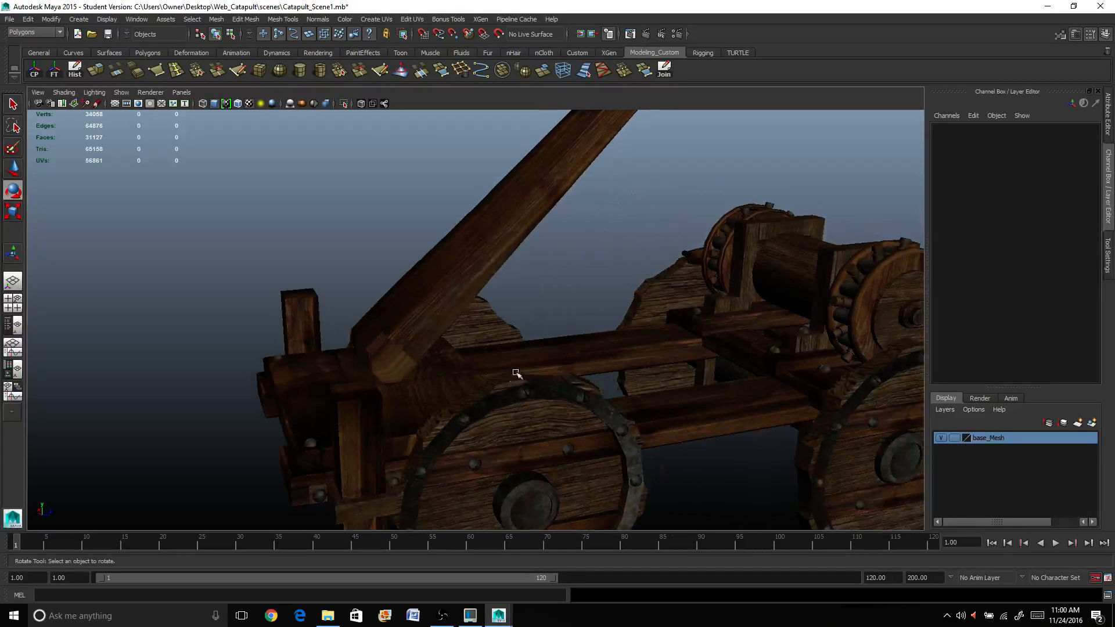
Duplicate the winch bracket and move the copy along Z to about -8.08, at the base of the catapult arm
left_click(832, 259)
key("q")
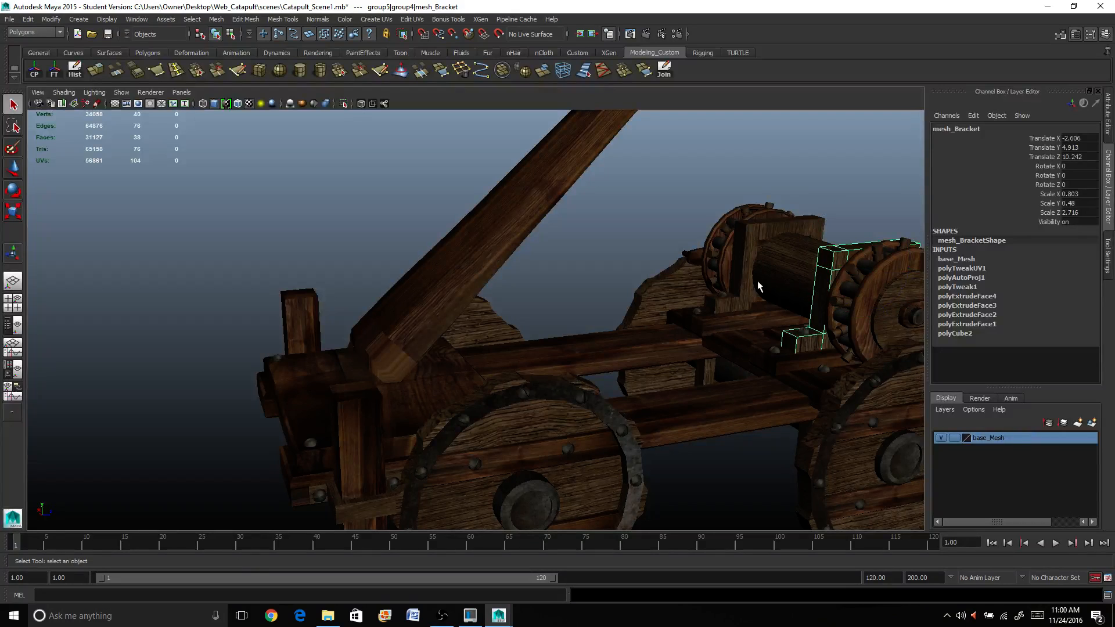
scroll(758, 286, "up", 2)
scroll(667, 289, "up", 3)
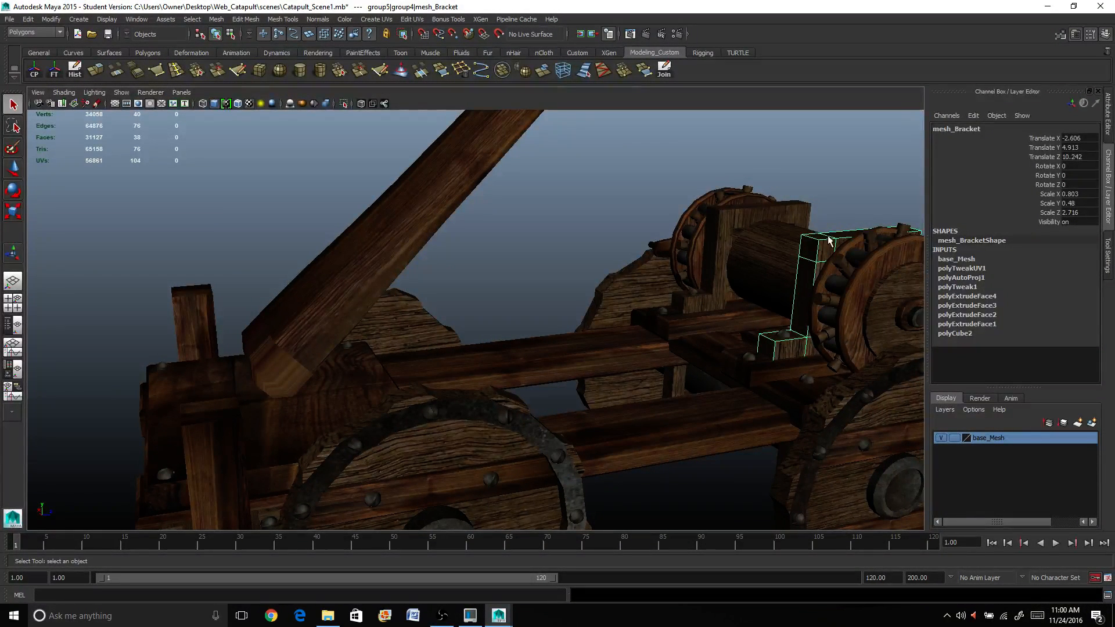
key("ctrl+d")
key("w")
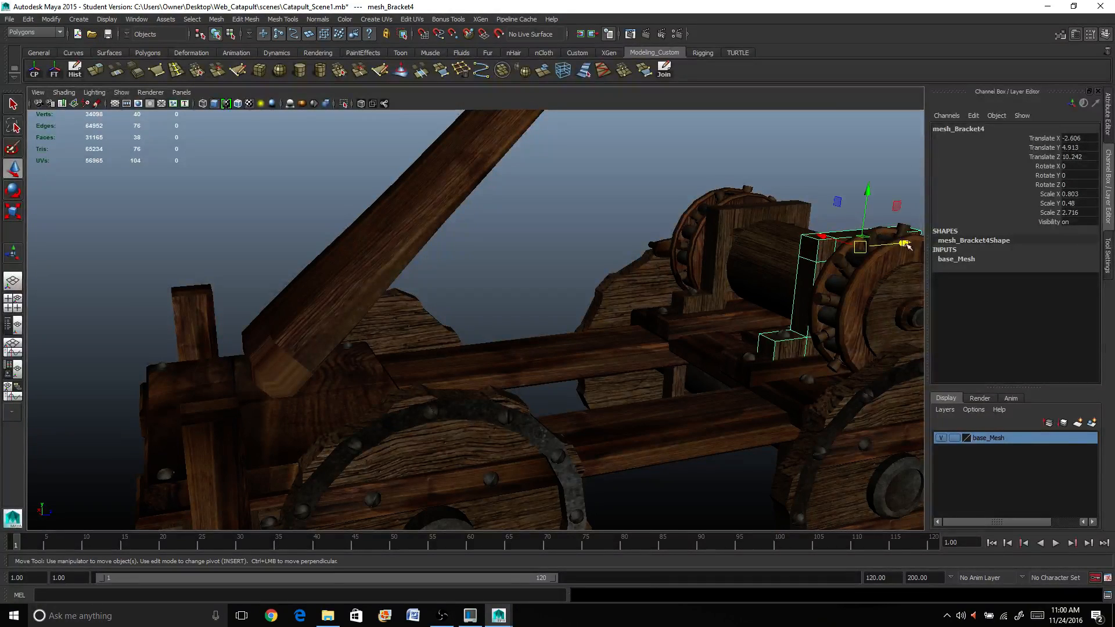
left_click_drag(906, 244, 351, 306)
Scale the bracket copy down uniformly to about 0.489, 0.292, 1.652 and place it beside the arm at X -1.72, Y 3.126
key("r")
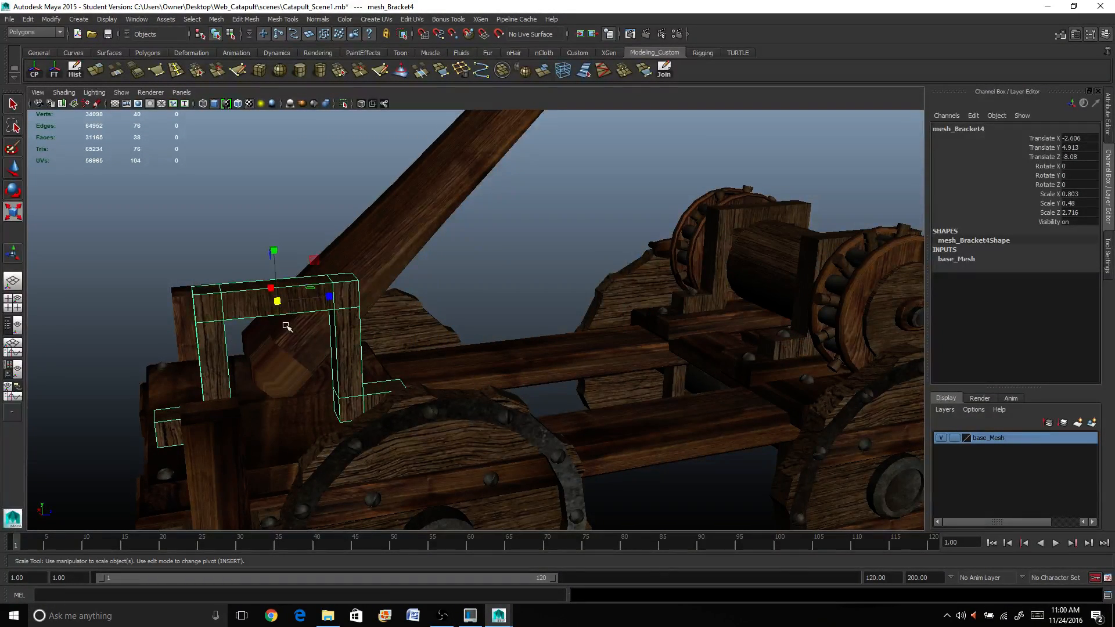
left_click_drag(280, 306, 221, 286)
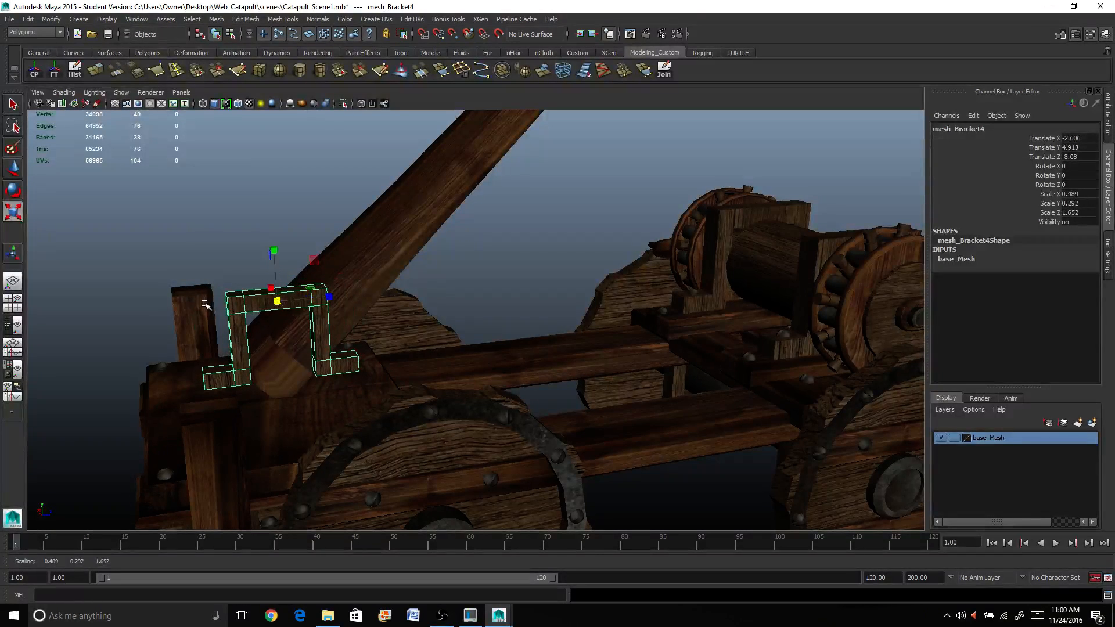
key("w")
left_click_drag(274, 244, 634, 426)
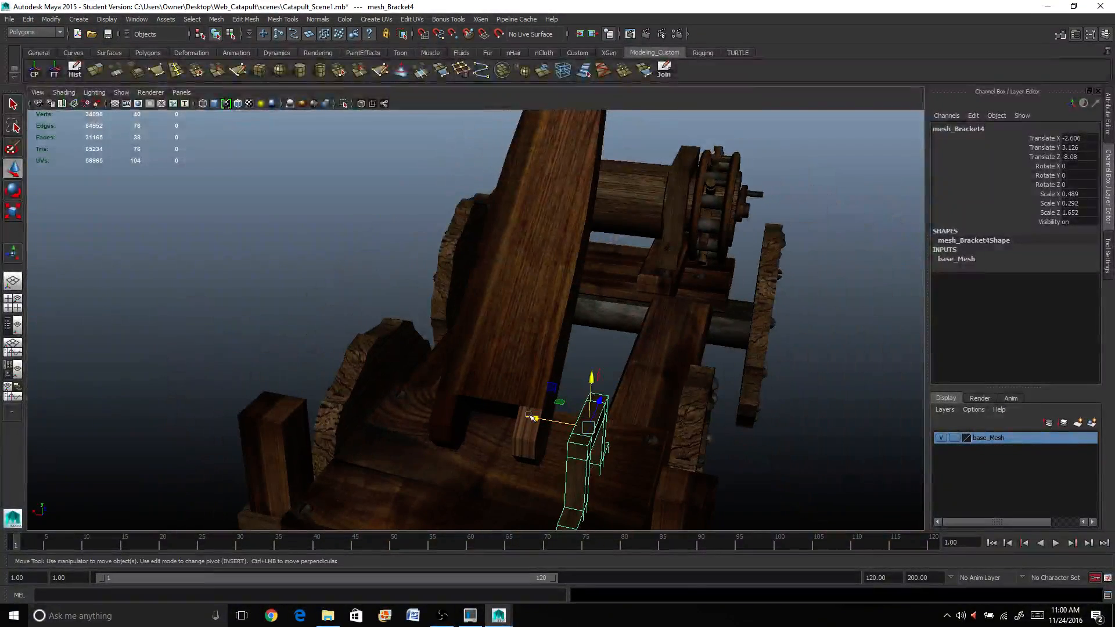
left_click_drag(530, 418, 561, 251)
Lower the catapult arm to Y -5.916 and fit the bracket around its end with Scale Y 0.244, Scale Z 1.266 and Y 2.837
left_click(455, 238)
scroll(563, 250, "up", 2)
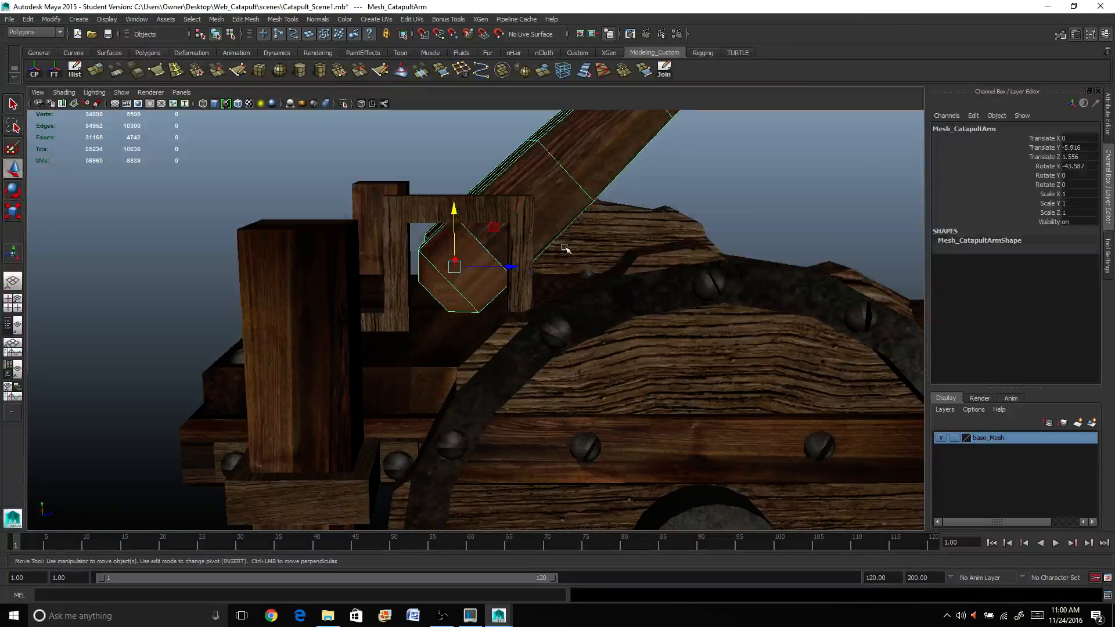
left_click(515, 215)
key("r")
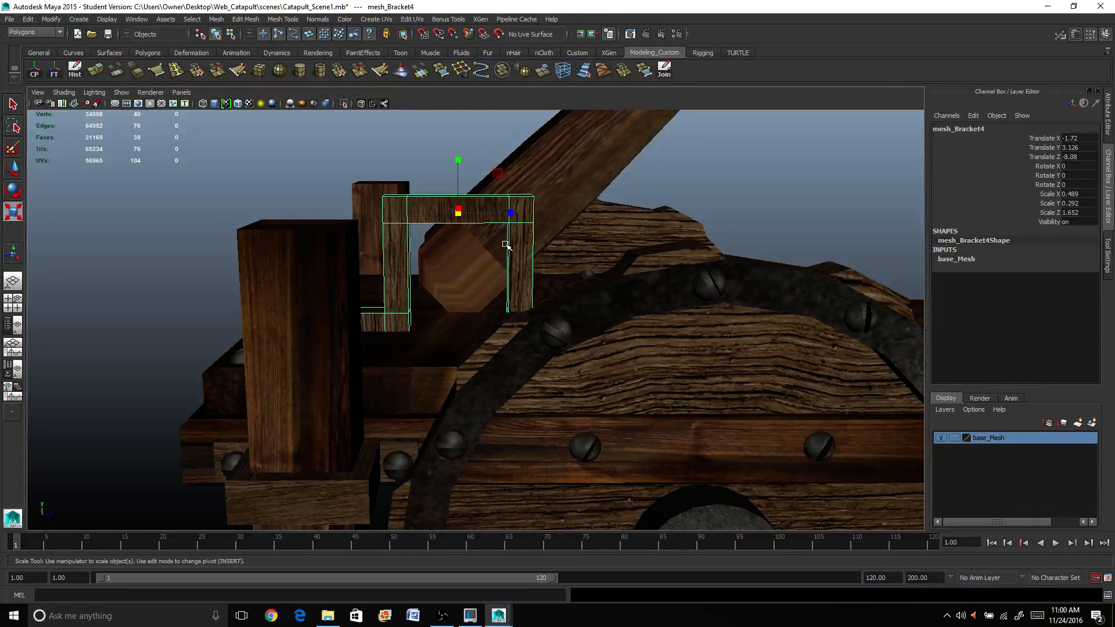
left_click_drag(508, 221, 460, 188)
key("w")
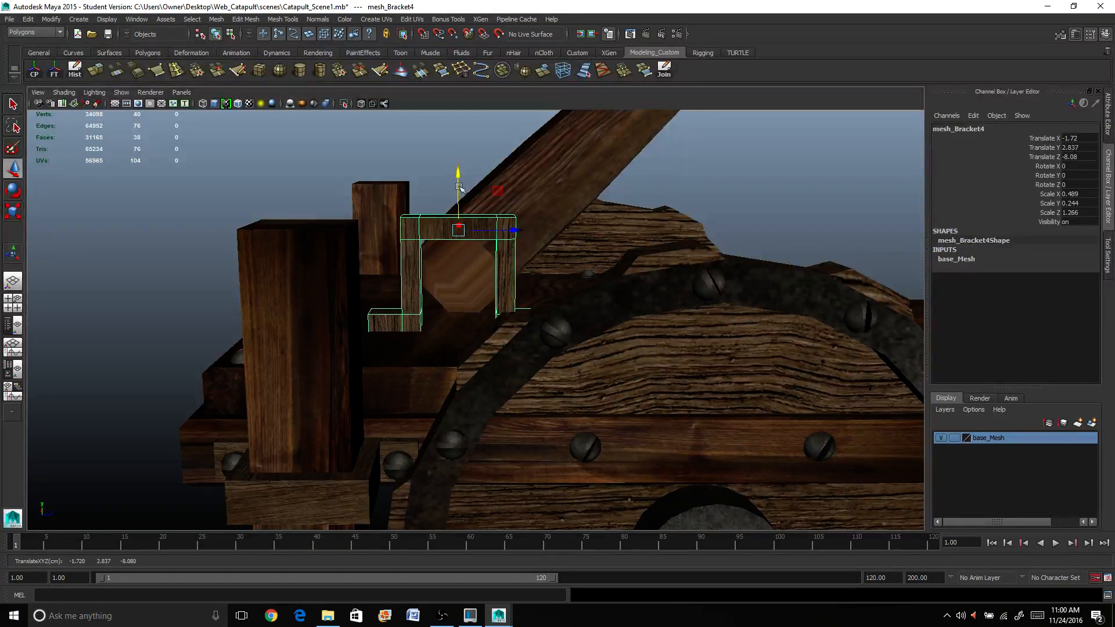
Duplicate the front axle, scale the copy to about 0.77, 4.172, 0.77 and place it at the arm's base at Y 1.662, Z -7.884
left_click_drag(655, 217, 796, 247, "alt")
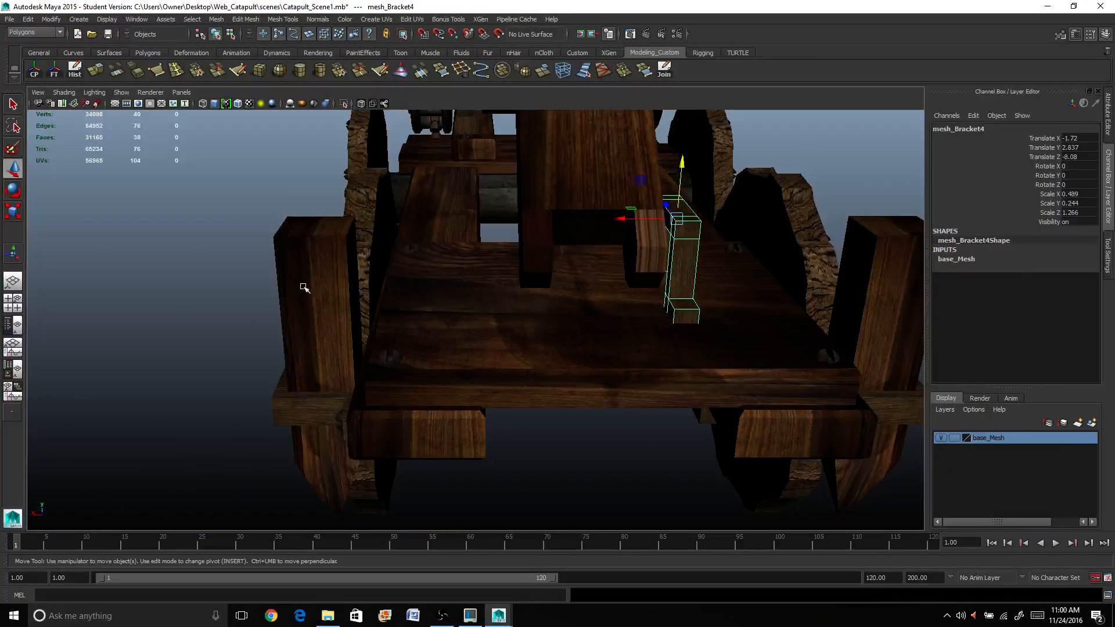
scroll(790, 383, "down", 3)
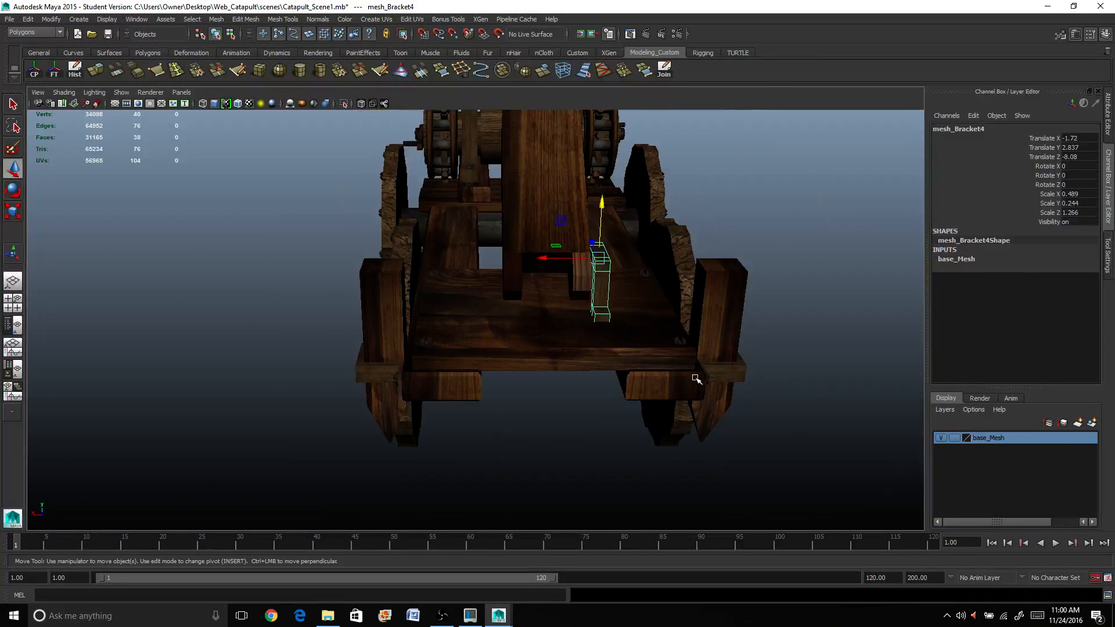
left_click_drag(696, 379, 730, 397, "alt")
left_click(724, 386)
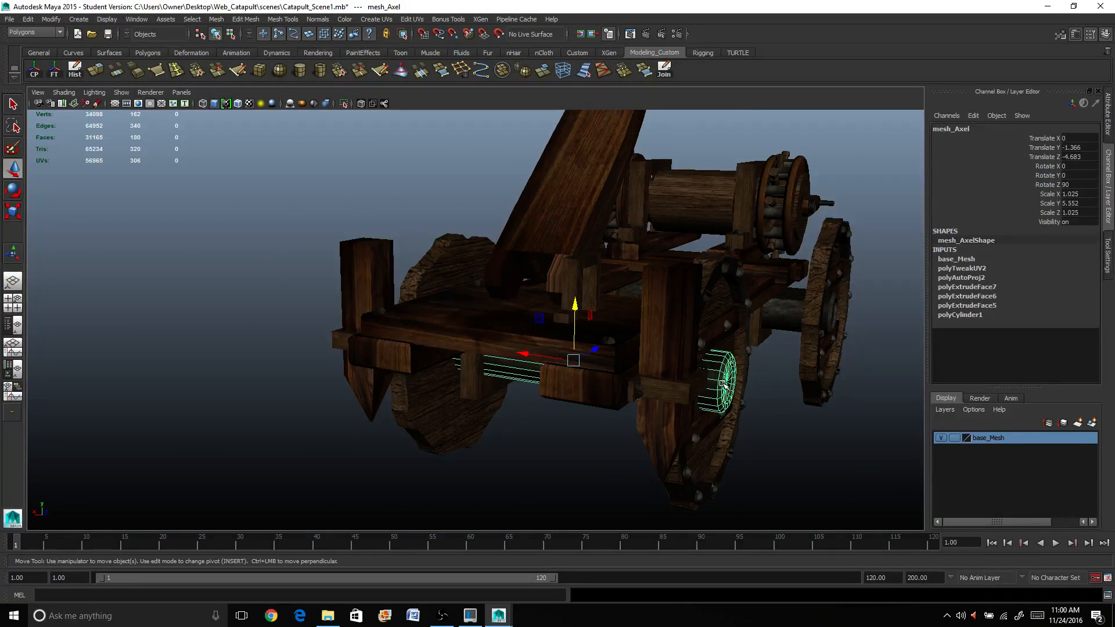
scroll(723, 384, "up", 2)
left_click_drag(714, 360, 627, 419, "alt")
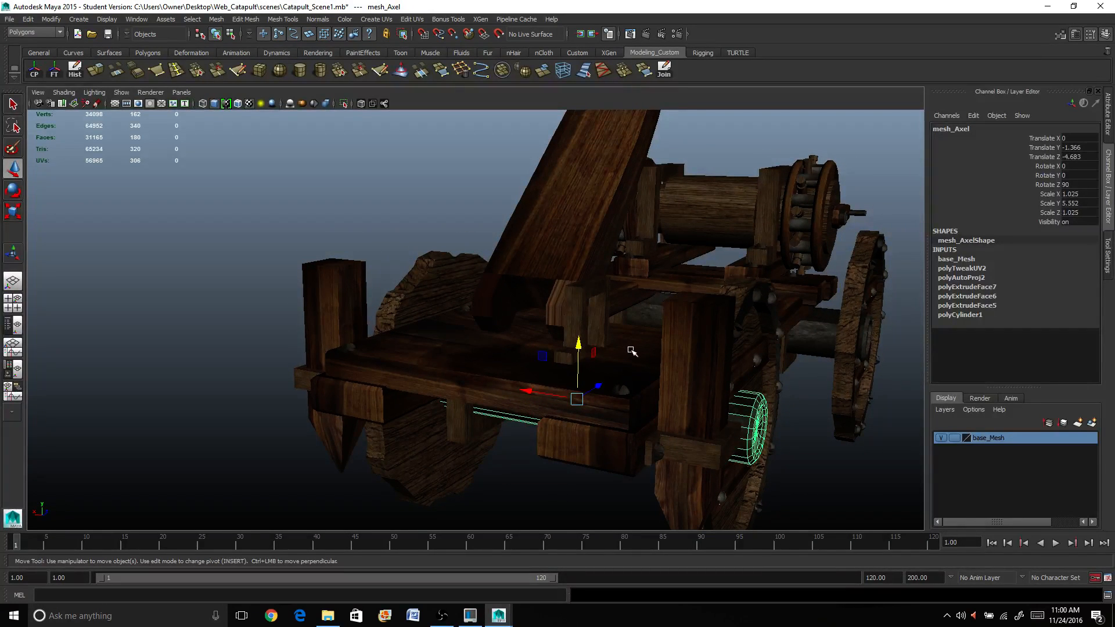
key("ctrl+d")
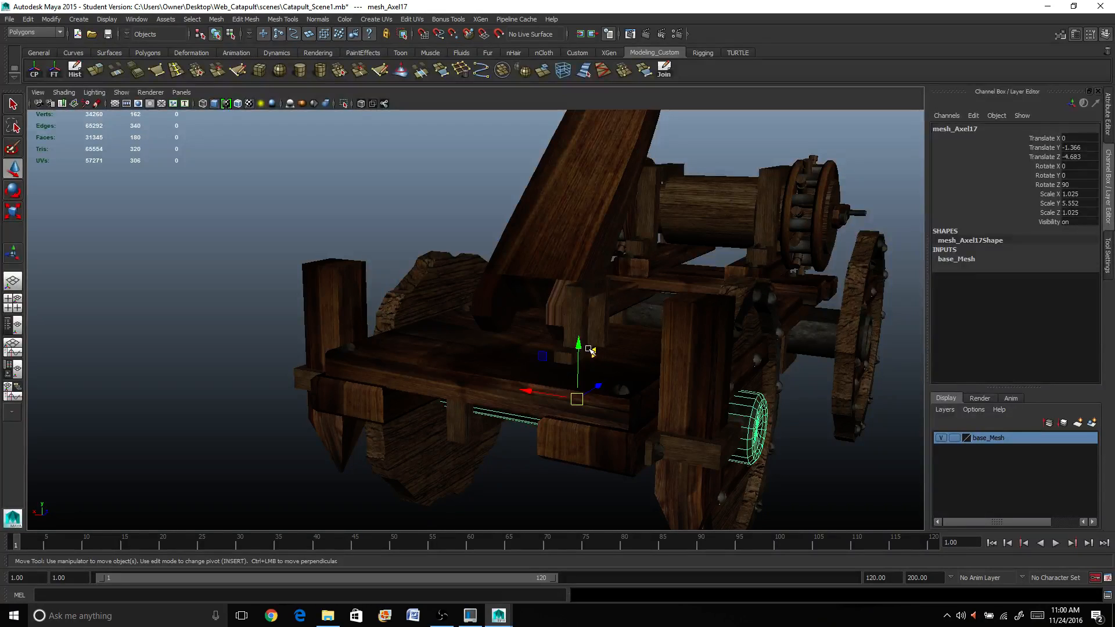
left_click_drag(580, 347, 533, 363)
key("r")
key("w")
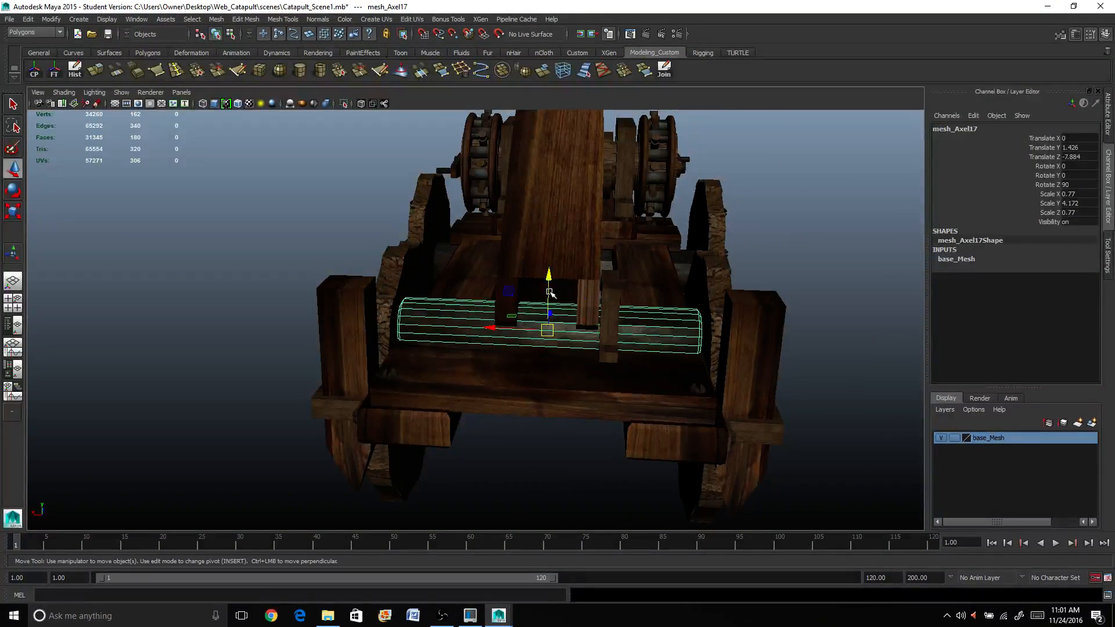
left_click_drag(543, 276, 542, 267)
Shorten the copied axle so it extends only slightly beyond the arm's two prongs
scroll(541, 268, "up", 3)
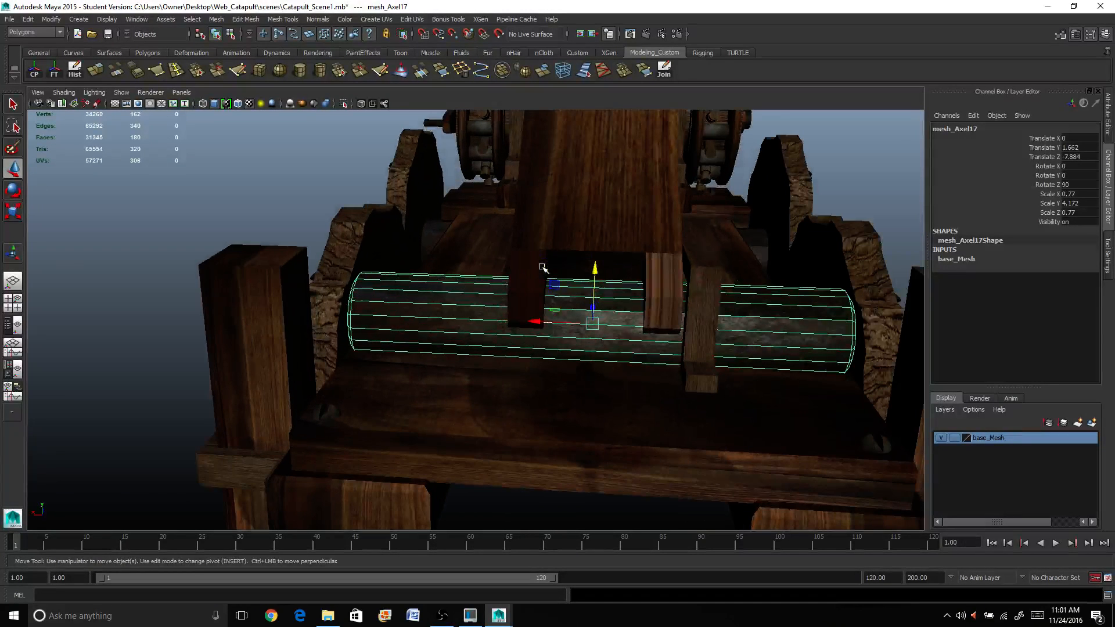
key("r")
left_click_drag(645, 329, 526, 375)
key("w")
key("r")
Shift the small bracket along Z to -8.064 to align it with the copied axle
left_click(523, 381)
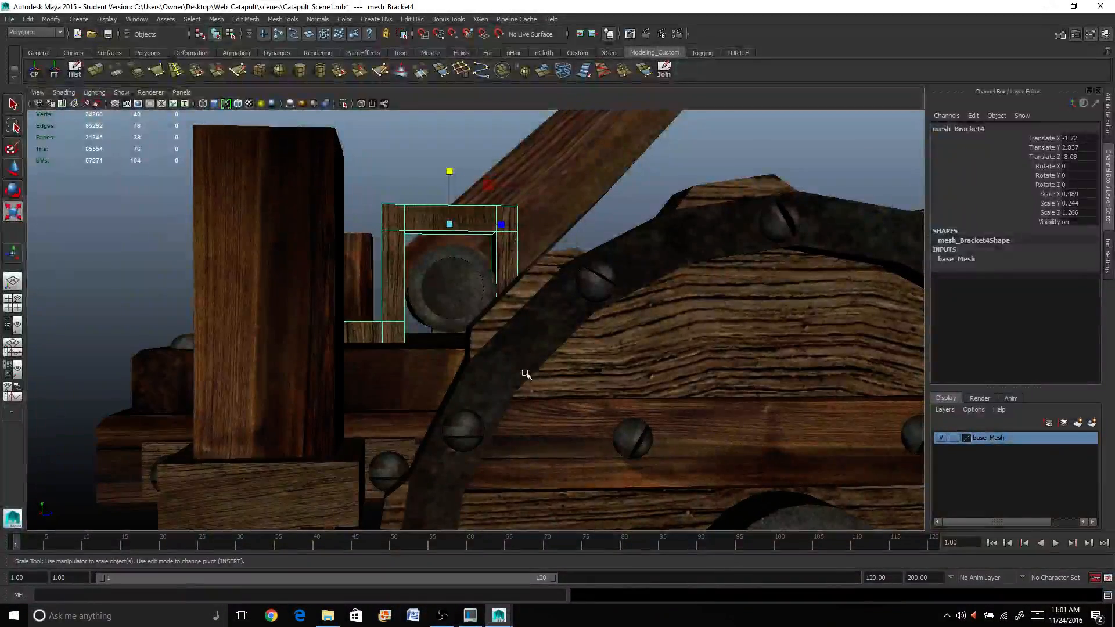
key("w")
left_click_drag(505, 224, 506, 224)
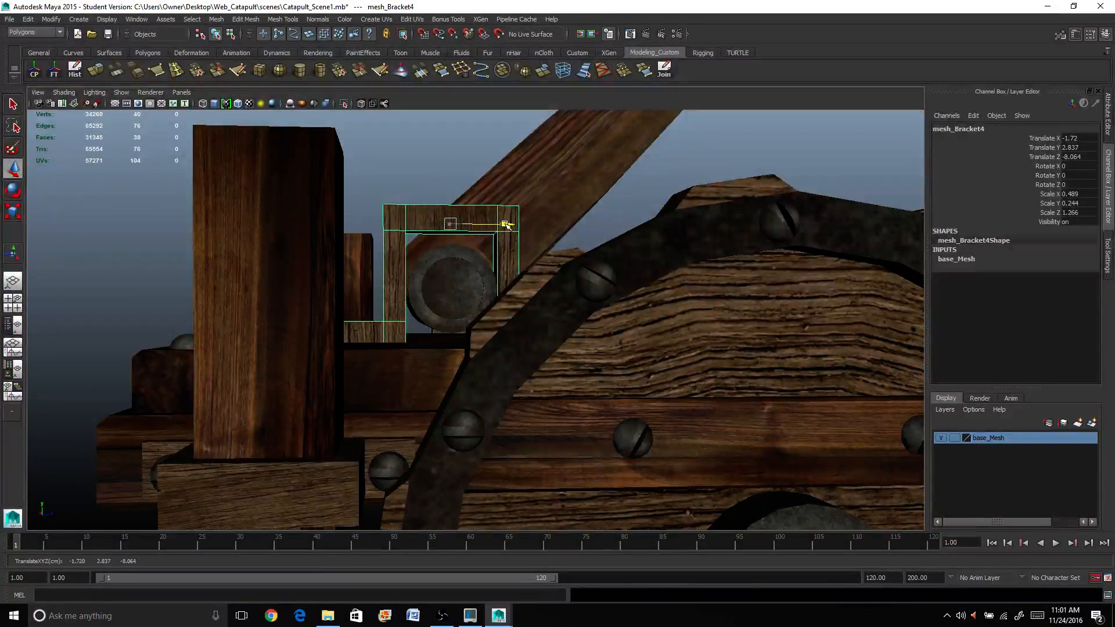
Turn off Soft Select and lower the small bracket's upper vertices toward the axle, finishing with the whole bracket selected in object mode
right_click_drag(401, 228, 352, 224)
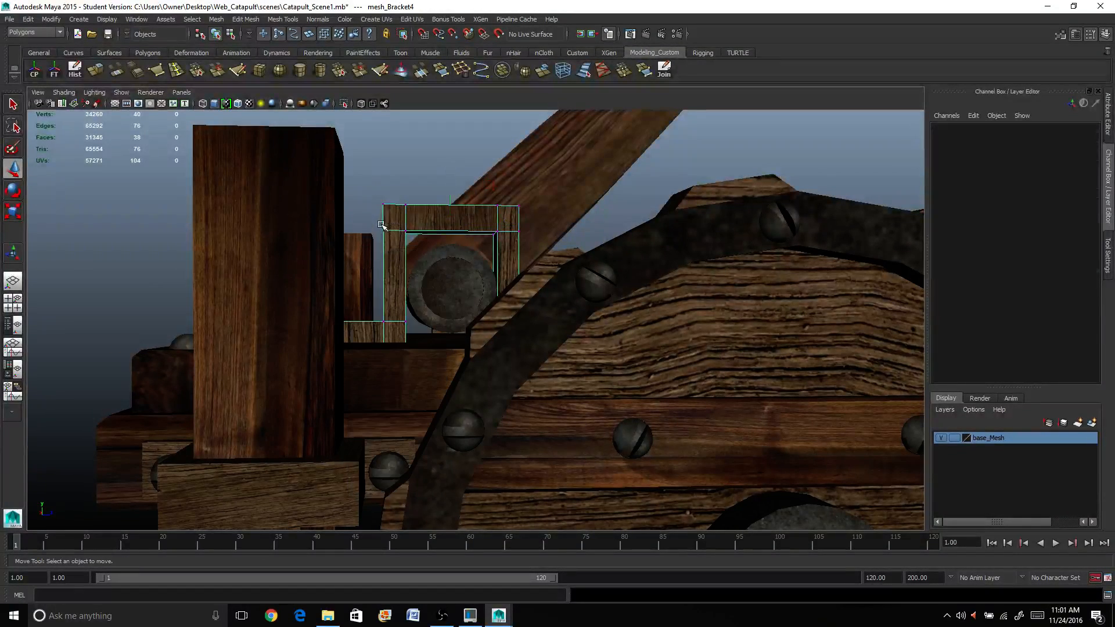
left_click_drag(372, 176, 542, 241)
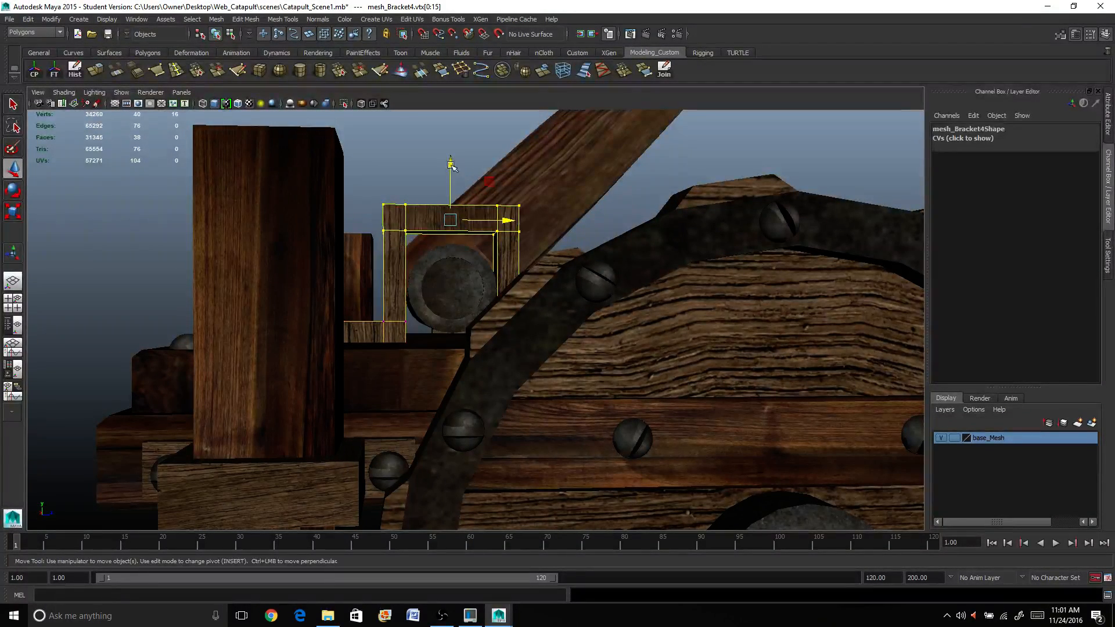
left_click_drag(452, 166, 447, 175)
key("ctrl+z")
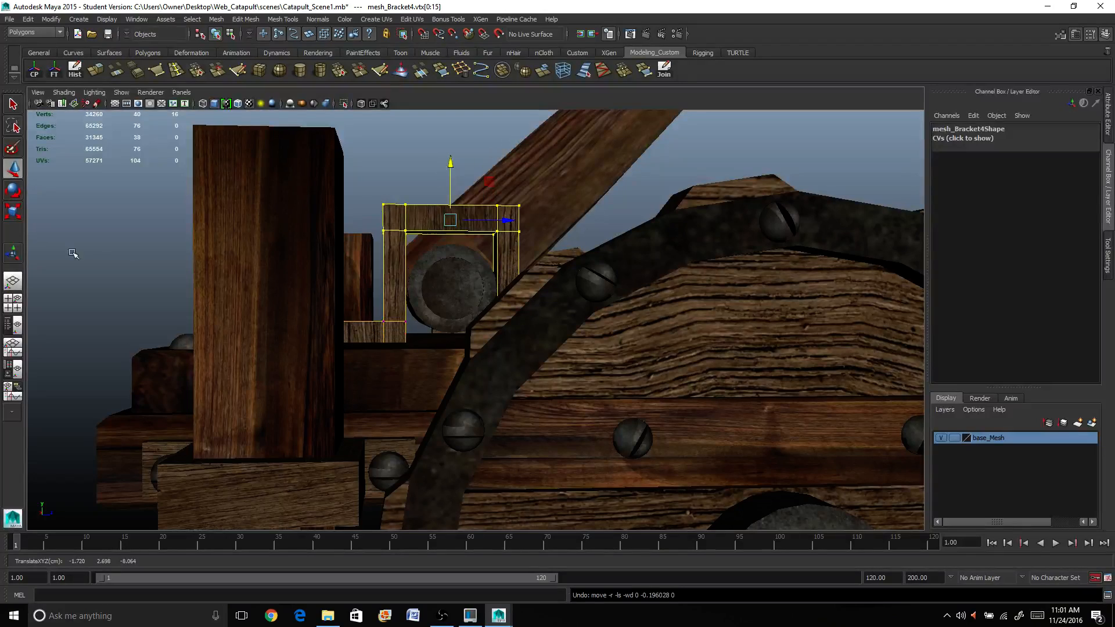
double_click(12, 168)
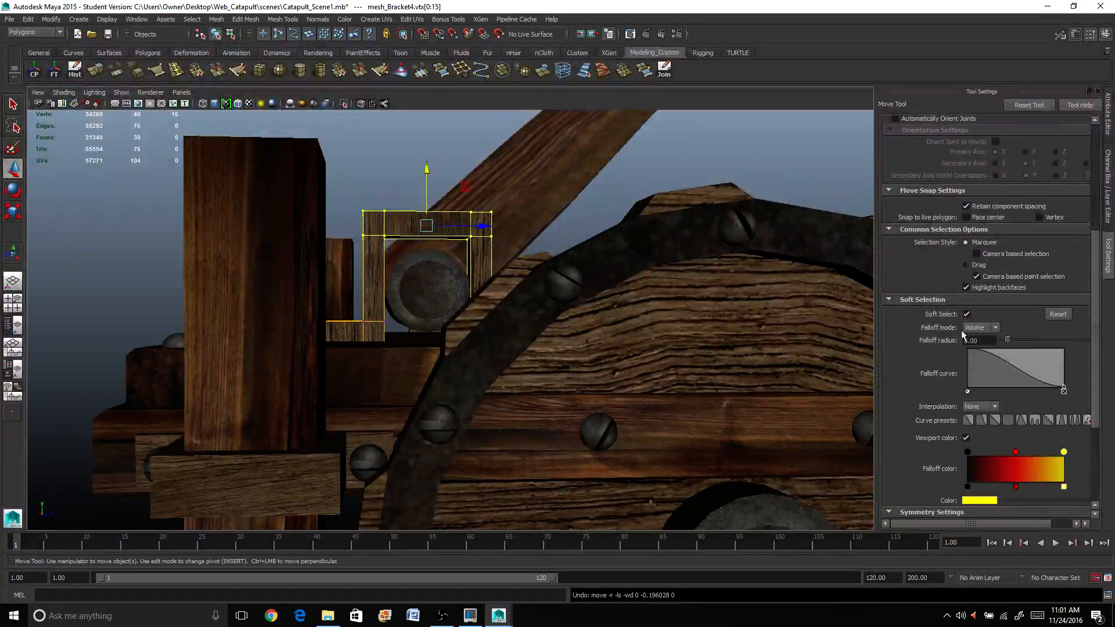
left_click(966, 313)
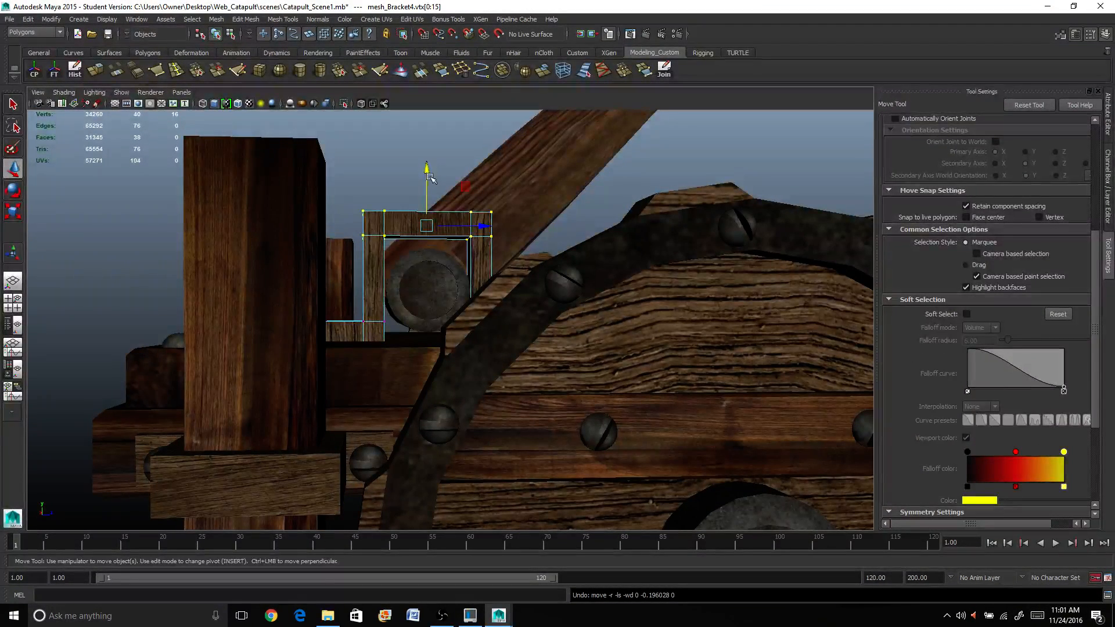
left_click_drag(427, 172, 425, 188)
left_click_drag(417, 238, 614, 296, "alt")
right_click_drag(678, 323, 701, 306)
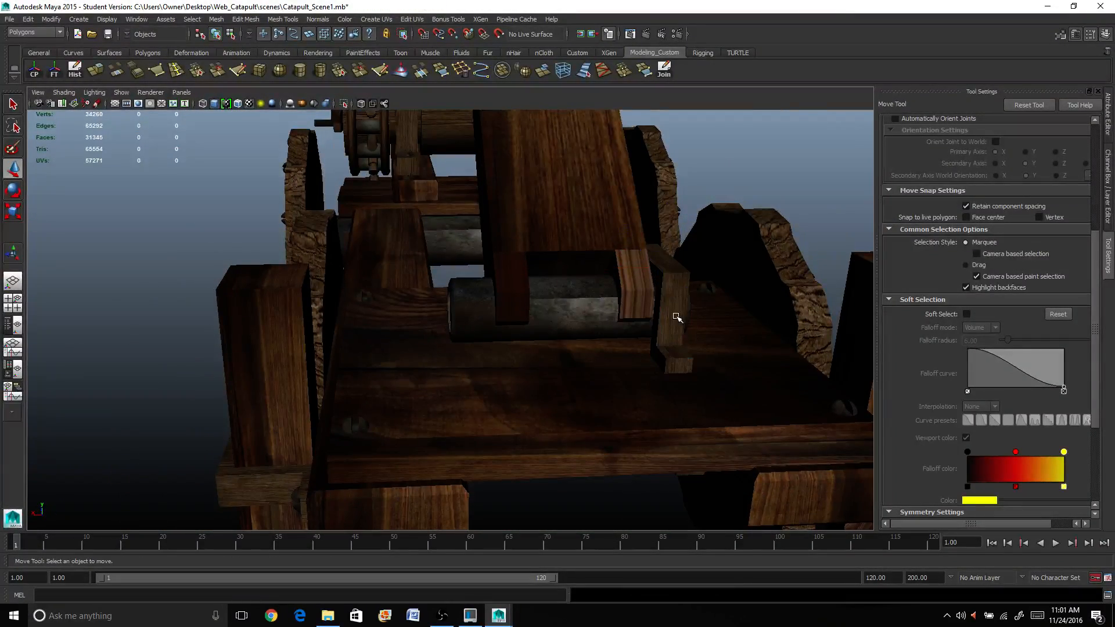
left_click(677, 317)
left_click_drag(678, 318, 650, 401, "alt")
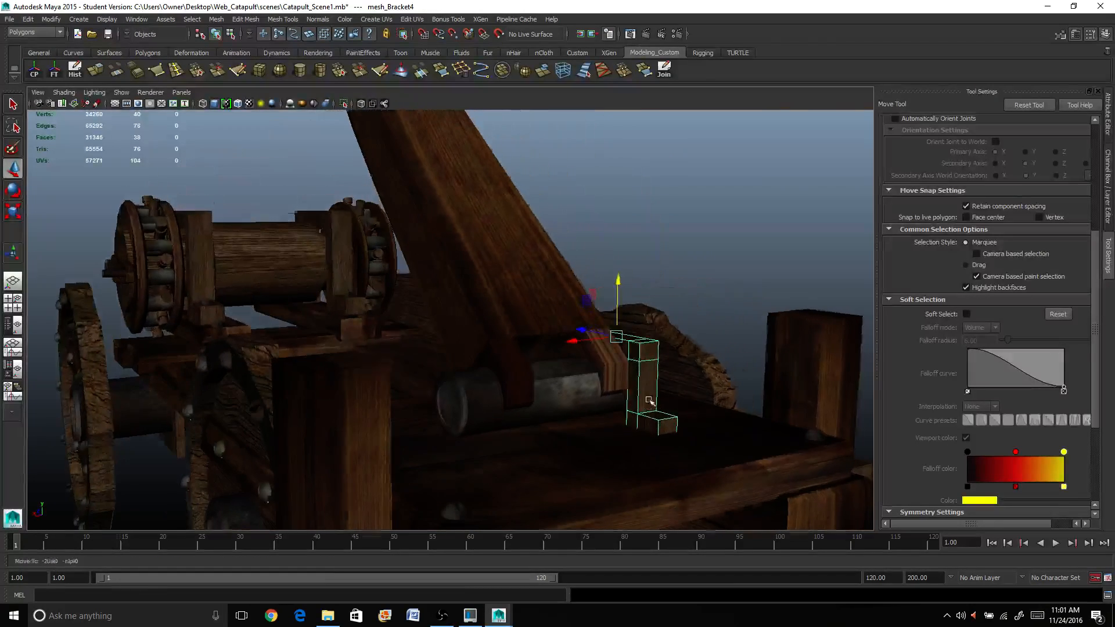
Select the end faces of the catapult arm's two prongs and move them to extend the prongs around the axle
left_click(499, 361)
left_click_drag(499, 361, 585, 375, "alt")
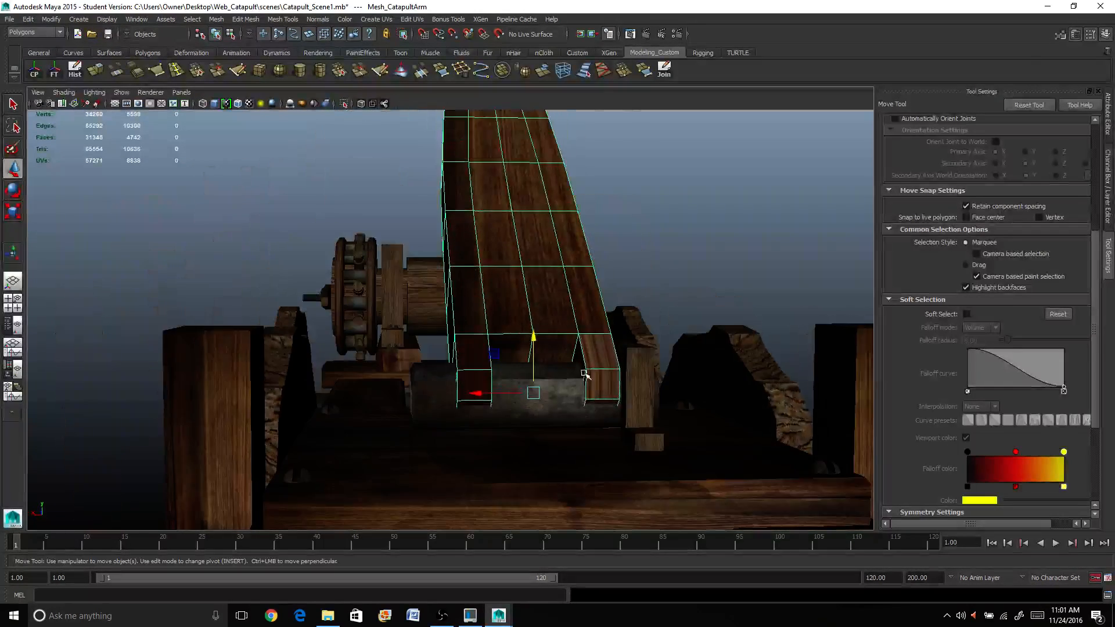
scroll(585, 375, "up", 3)
middle_click_drag(557, 453, 544, 294, "alt")
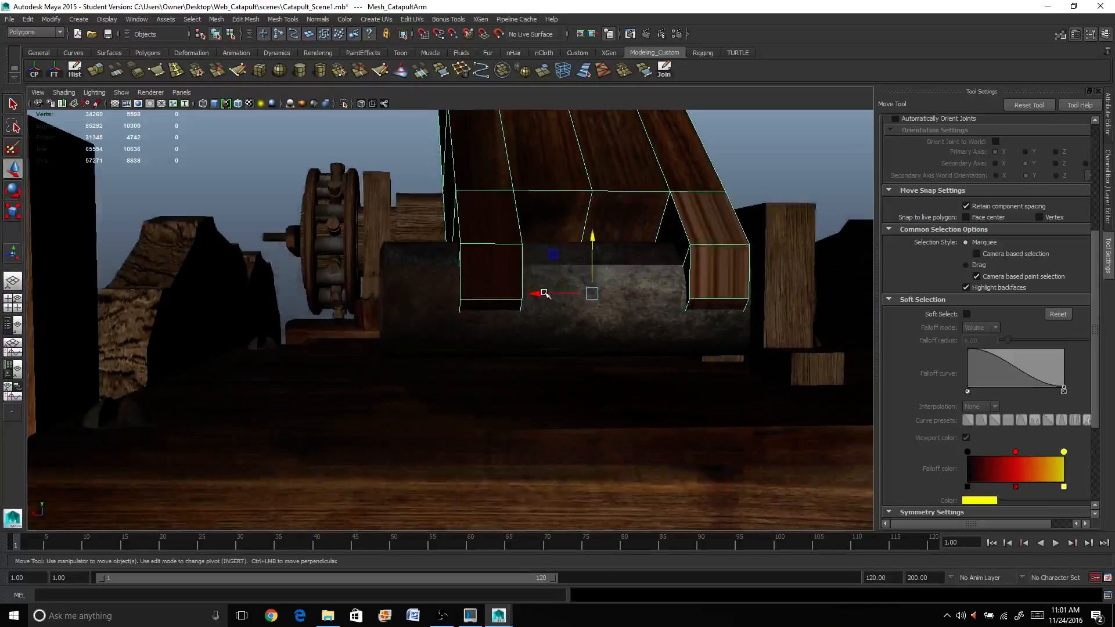
left_click_drag(544, 294, 556, 304, "alt")
right_click_drag(500, 306, 500, 327)
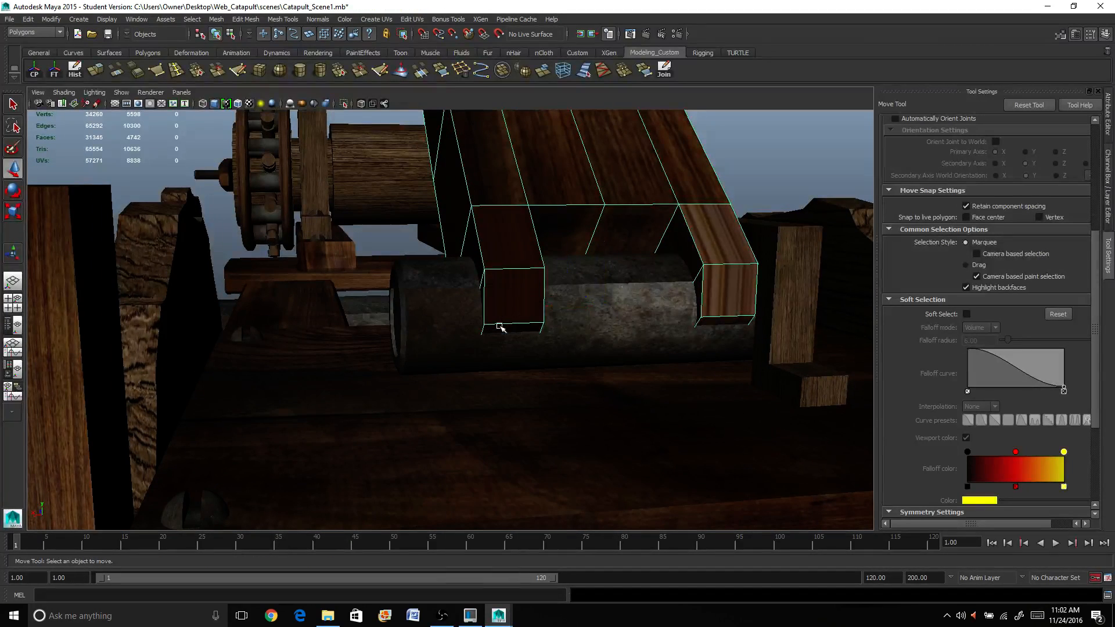
left_click(499, 331)
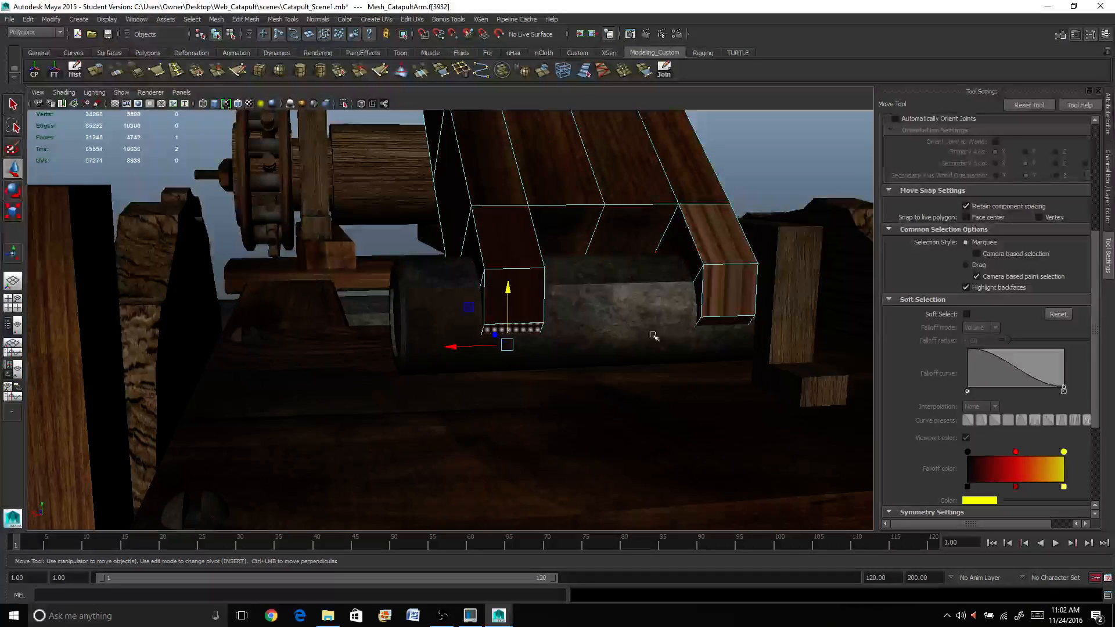
left_click(690, 338, "shift")
left_click_drag(690, 337, 645, 300, "alt")
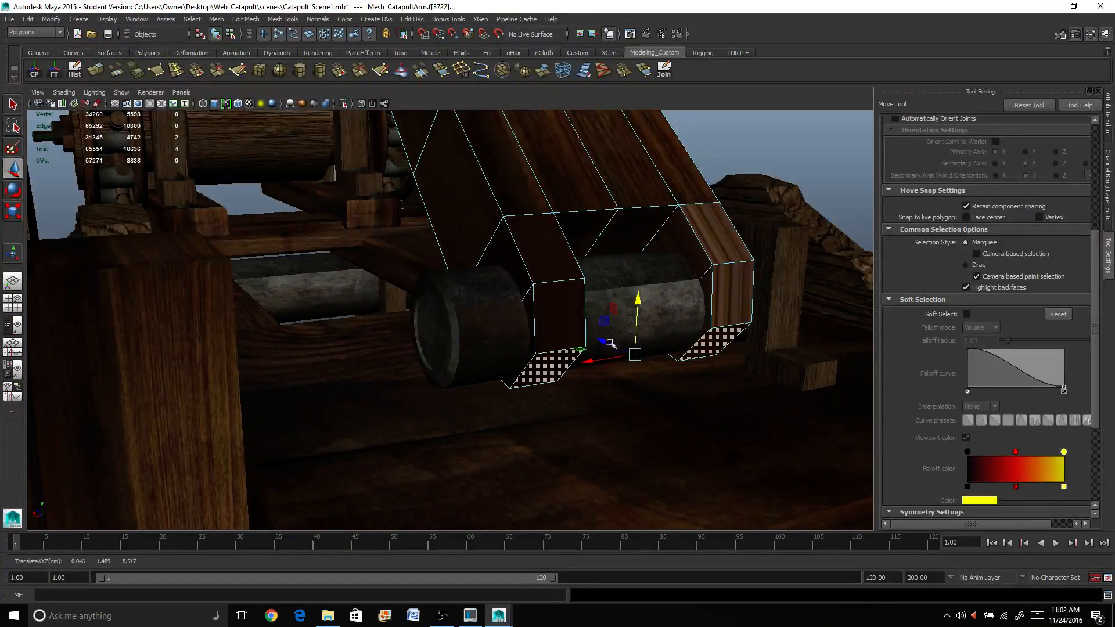
left_click_drag(610, 342, 601, 320, "alt")
right_click_drag(622, 173, 620, 173)
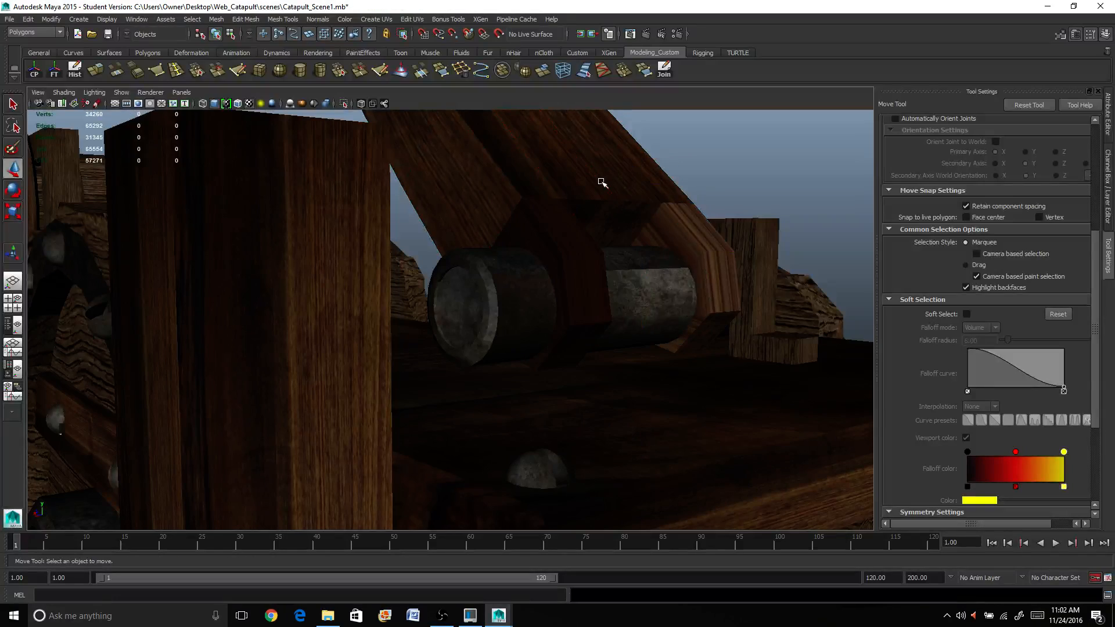
Rotate the catapult arm slightly around the axle at its pronged end
key("e")
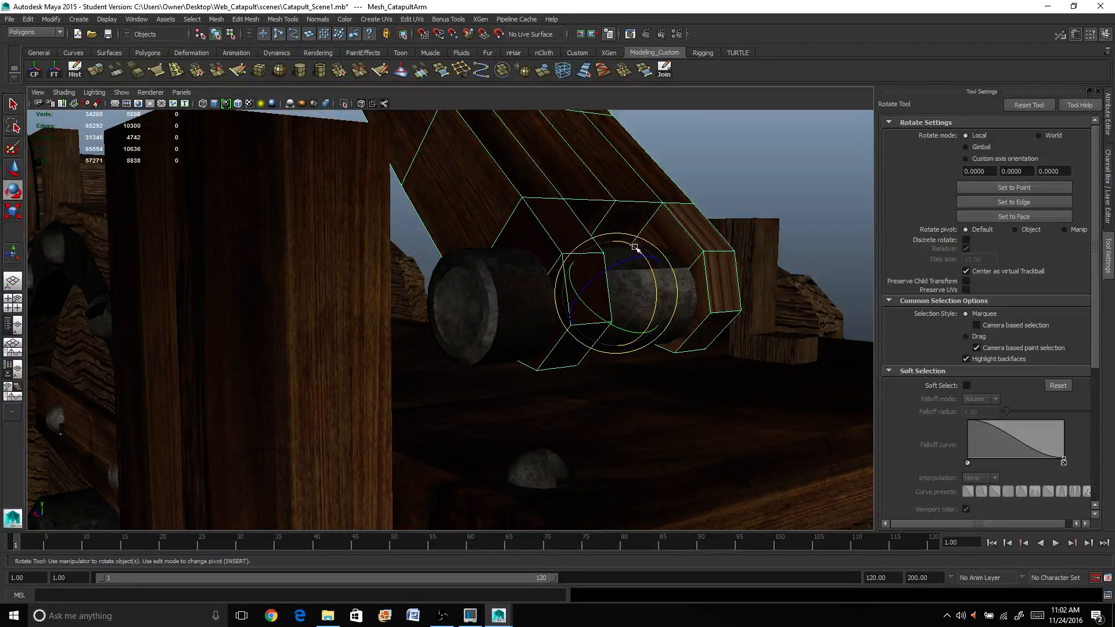
left_click_drag(635, 247, 659, 246)
scroll(668, 284, "down", 5)
left_click_drag(673, 297, 508, 403, "alt")
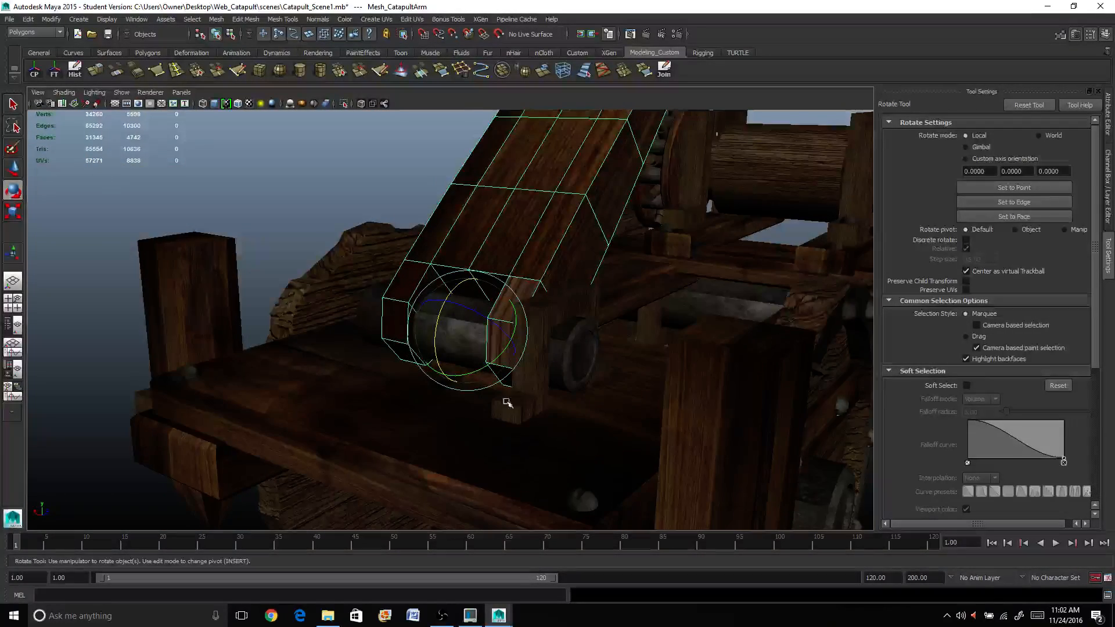
Duplicate the screw at the front deck's corner and move the copy up and across to the small bracket
left_click(594, 503)
key("w")
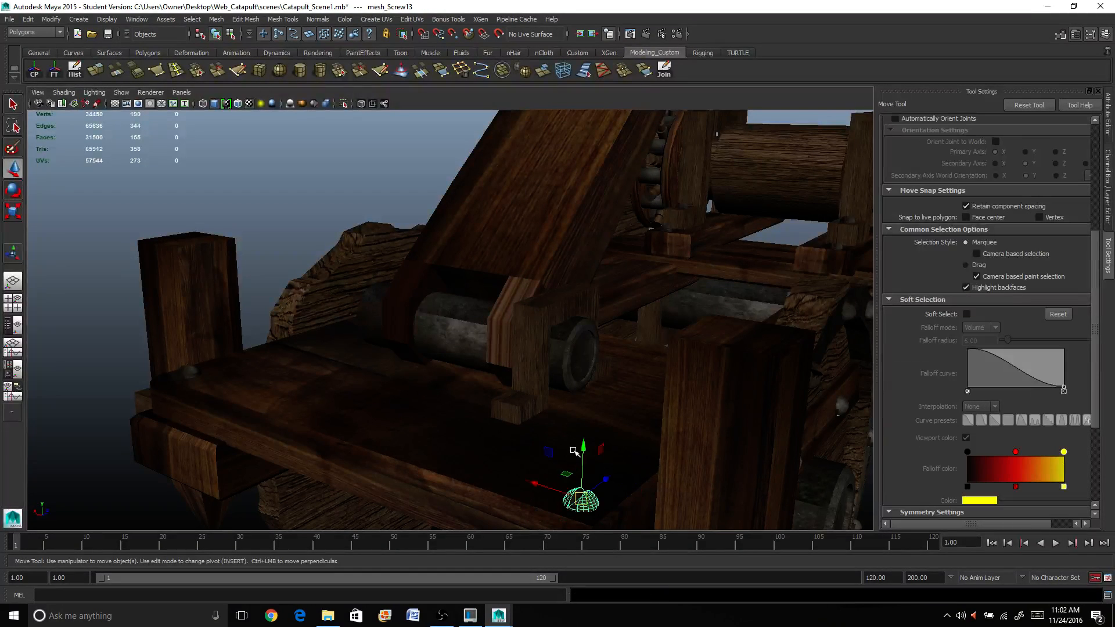
left_click_drag(581, 449, 662, 432)
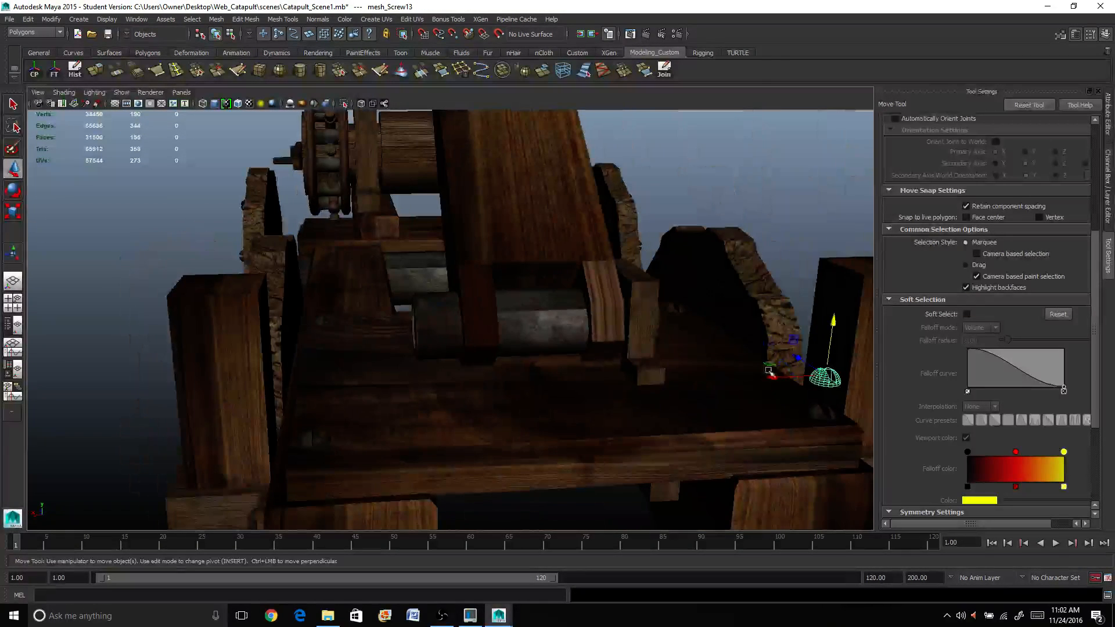
left_click_drag(770, 374, 565, 418)
left_click_drag(346, 444, 461, 395)
left_click_drag(393, 386, 438, 400)
left_click_drag(419, 466, 485, 437, "alt")
scroll(487, 433, "up", 5)
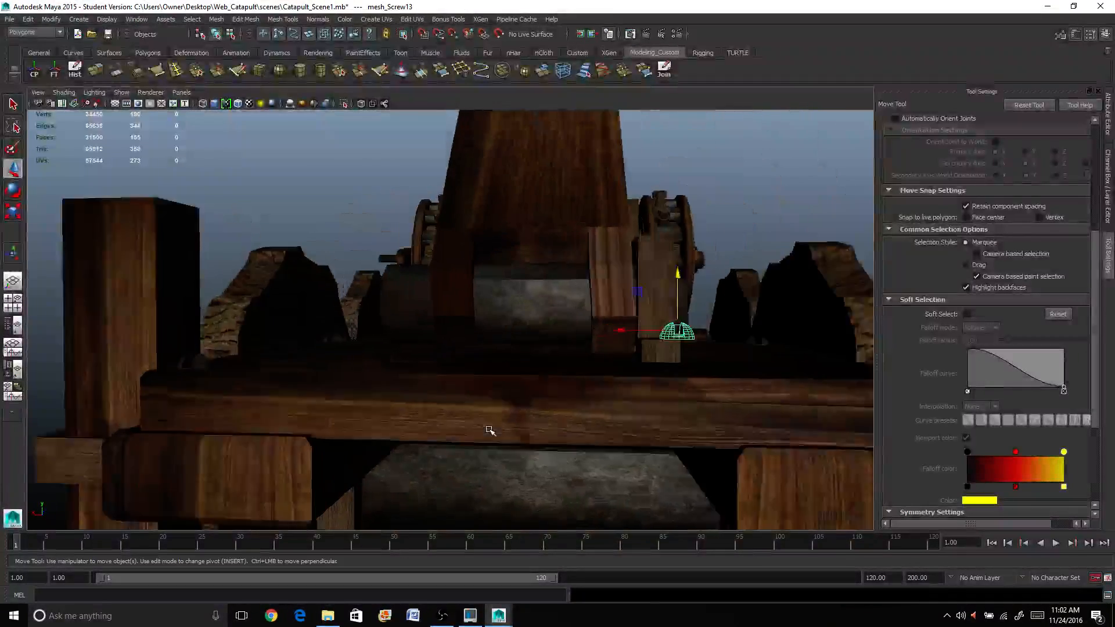
Align the screw copy on the small bracket's front foot, scale it uniformly to about 0.181, and seat it on the wood
left_click_drag(672, 333, 656, 338)
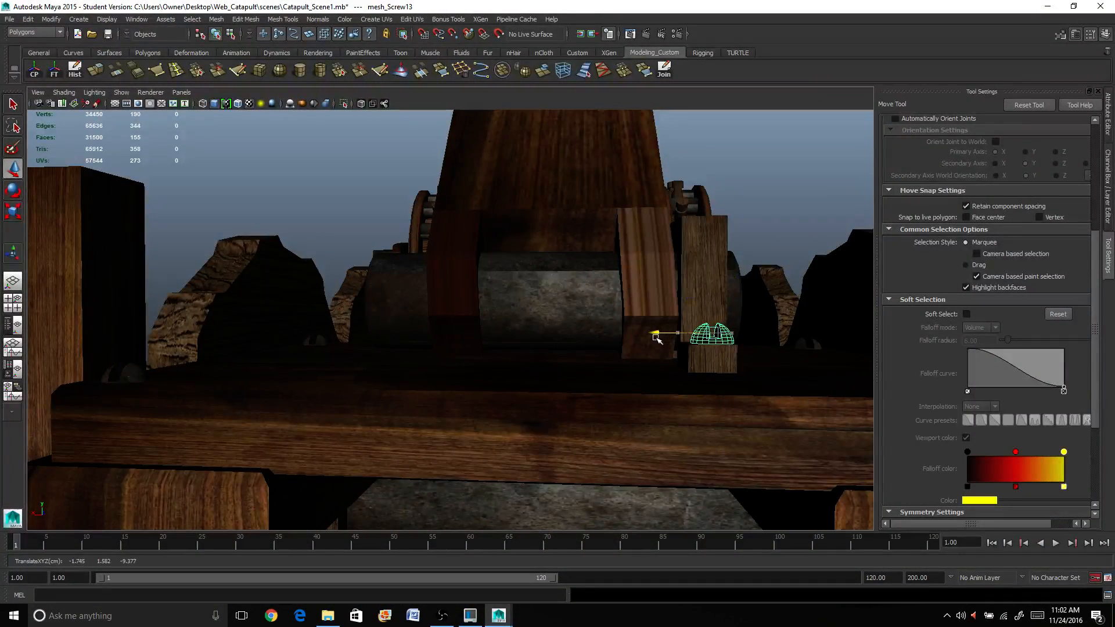
left_click_drag(711, 285, 712, 290)
left_click_drag(740, 325, 621, 380, "alt")
left_click_drag(492, 457, 443, 456)
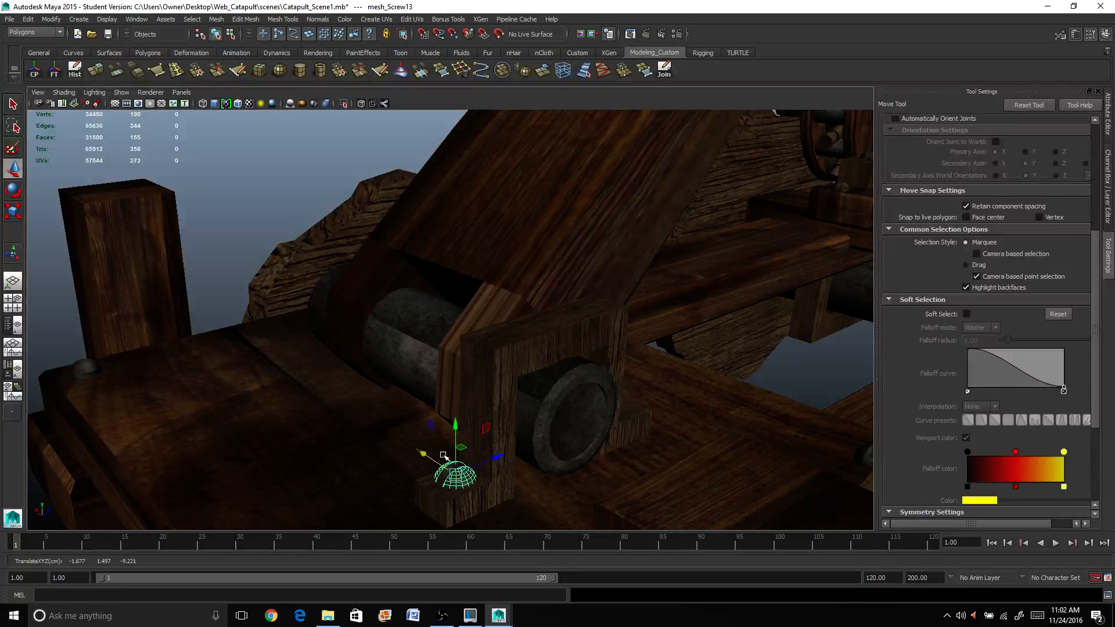
key("r")
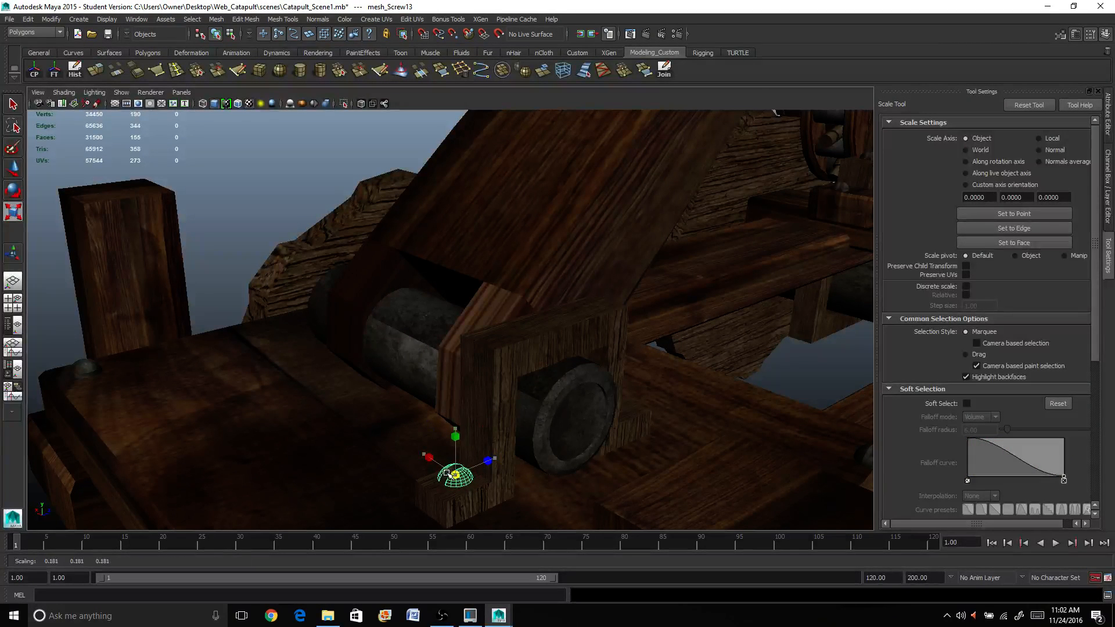
key("w")
left_click_drag(457, 425, 473, 473)
Duplicate the small screw and shift the copy along Z to about -6.771, onto the bracket's rear foot
key("ctrl+d")
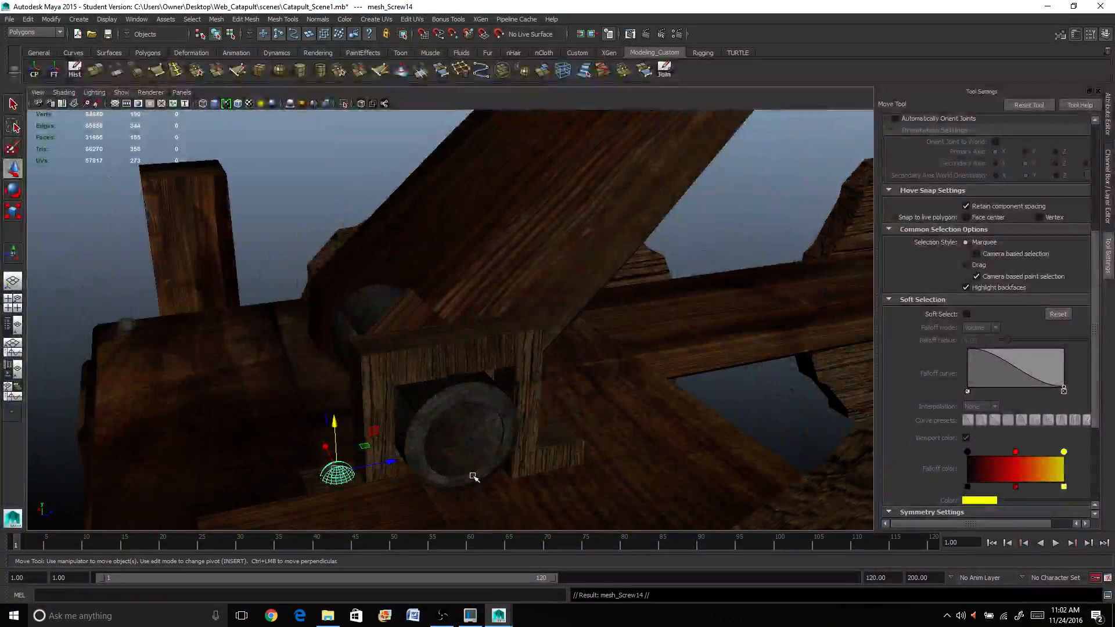
left_click_drag(388, 454, 604, 419)
key("ctrl+z")
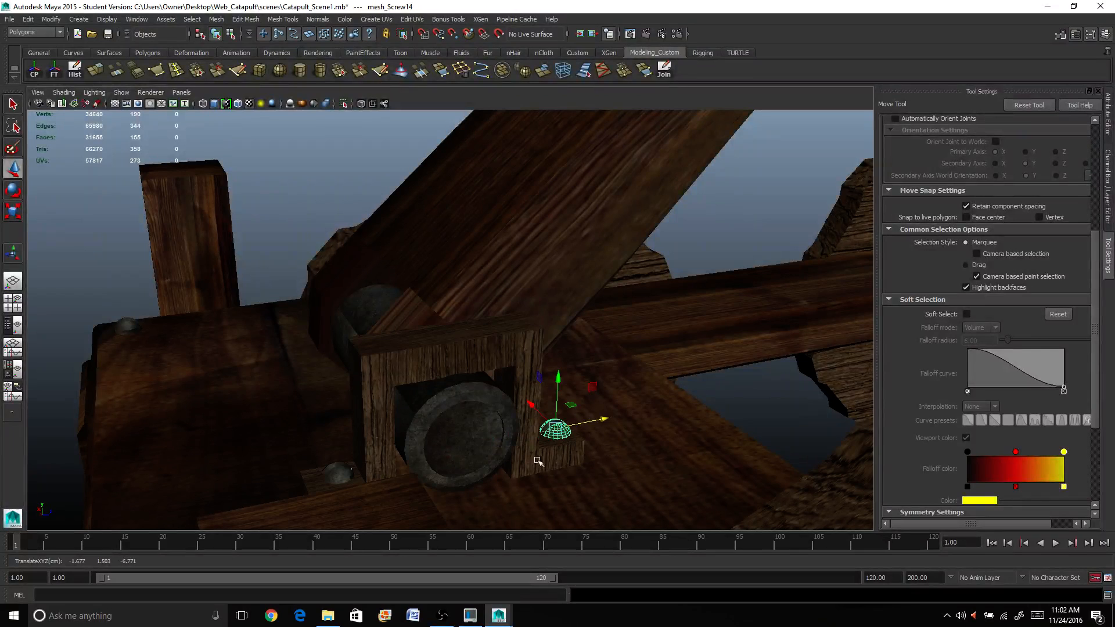
Group the small bracket with its two screws and mirror a duplicate to the arm's other side with Scale X -1
left_click(343, 473)
left_click(380, 385, "shift")
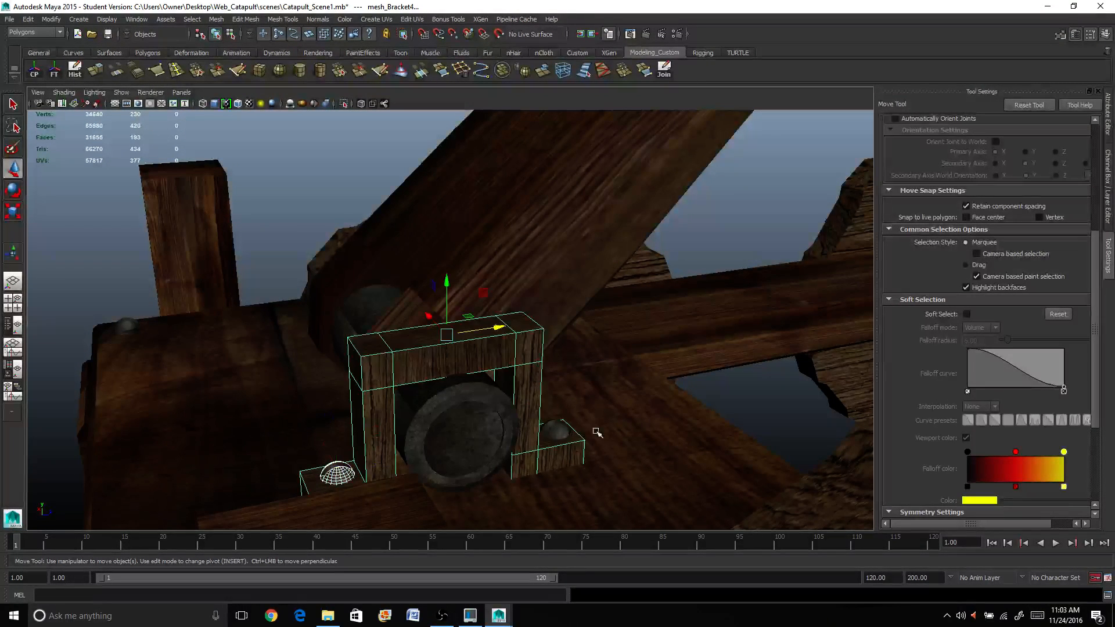
left_click(561, 429, "shift")
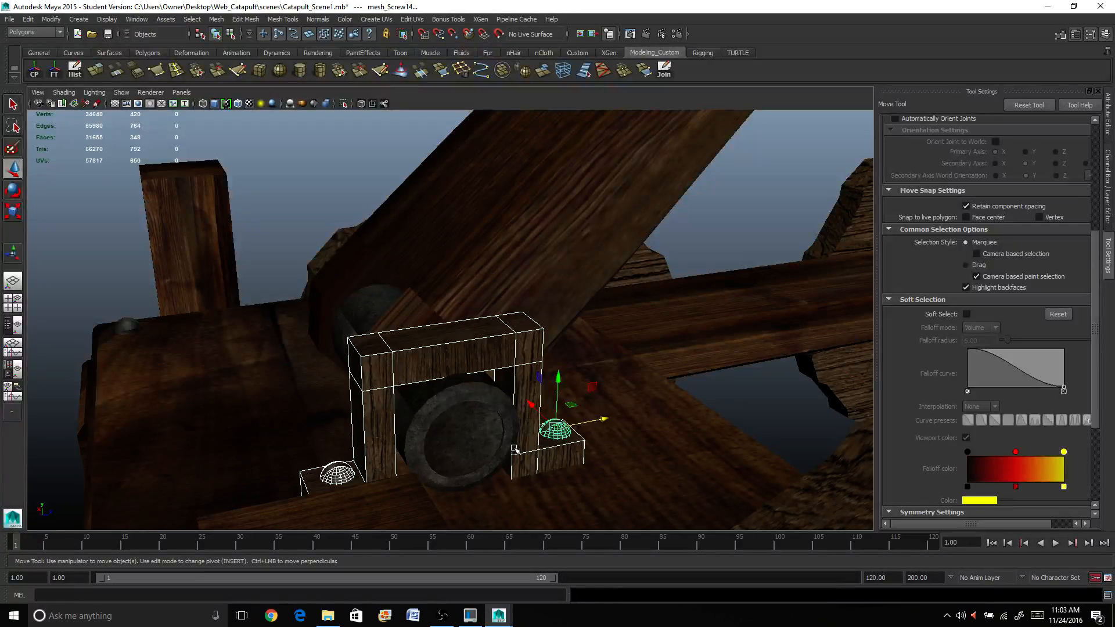
key("ctrl+g")
left_click(1108, 191)
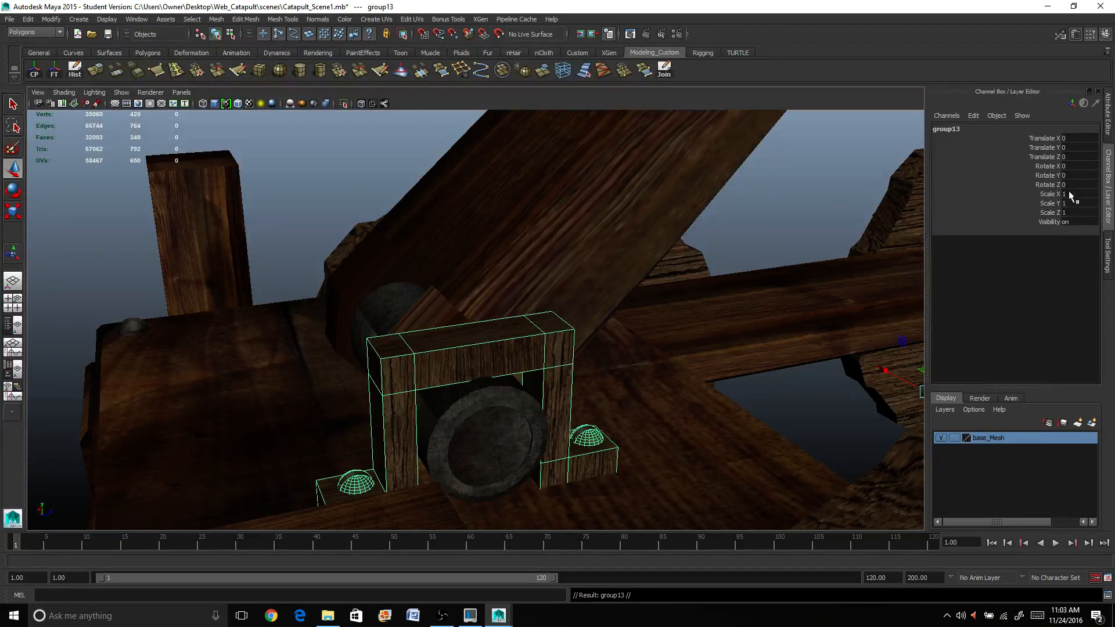
key("Return")
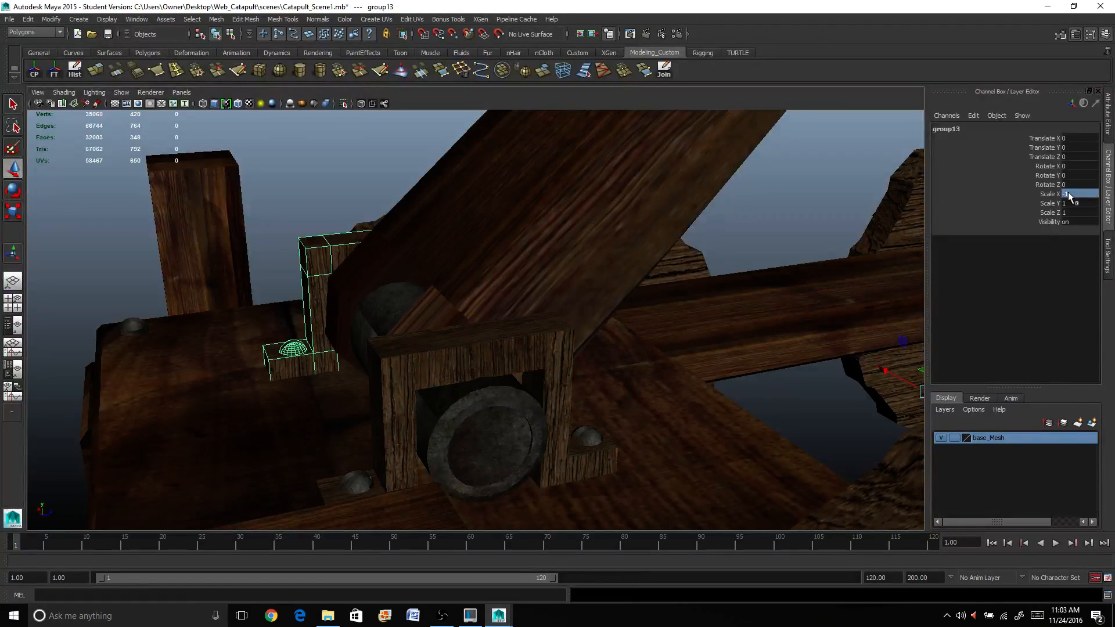
left_click_drag(323, 249, 309, 213, "alt")
left_click(281, 183)
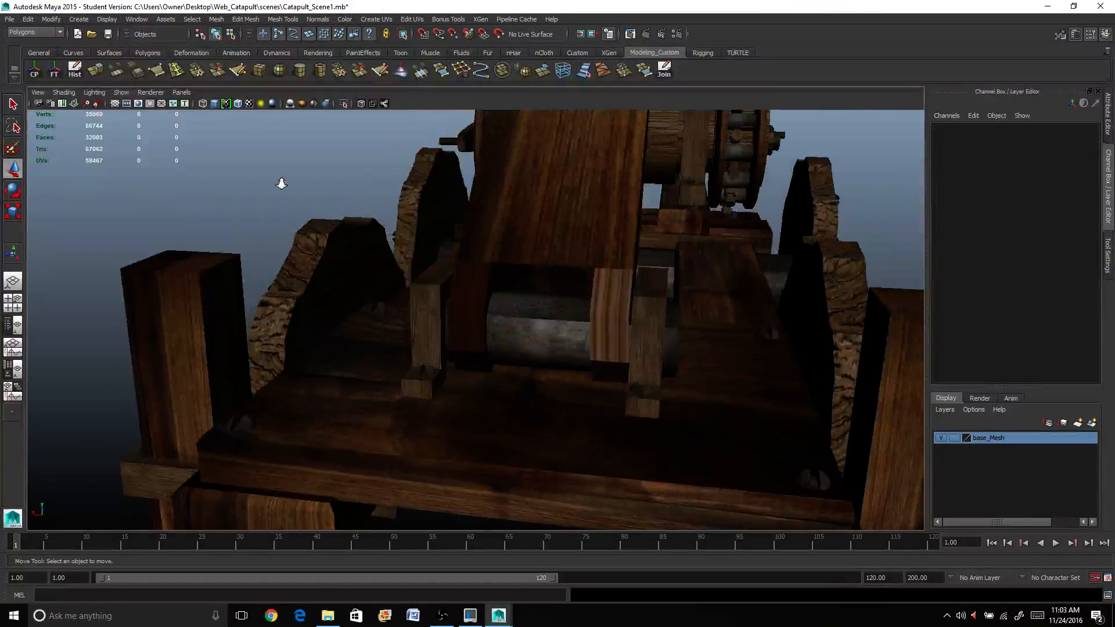
Turn on wireframe on shaded to show the axle's edges and select the catapult arm in a close side view
scroll(281, 183, "down", 5)
left_click_drag(568, 270, 453, 263, "alt")
scroll(465, 272, "down", 5)
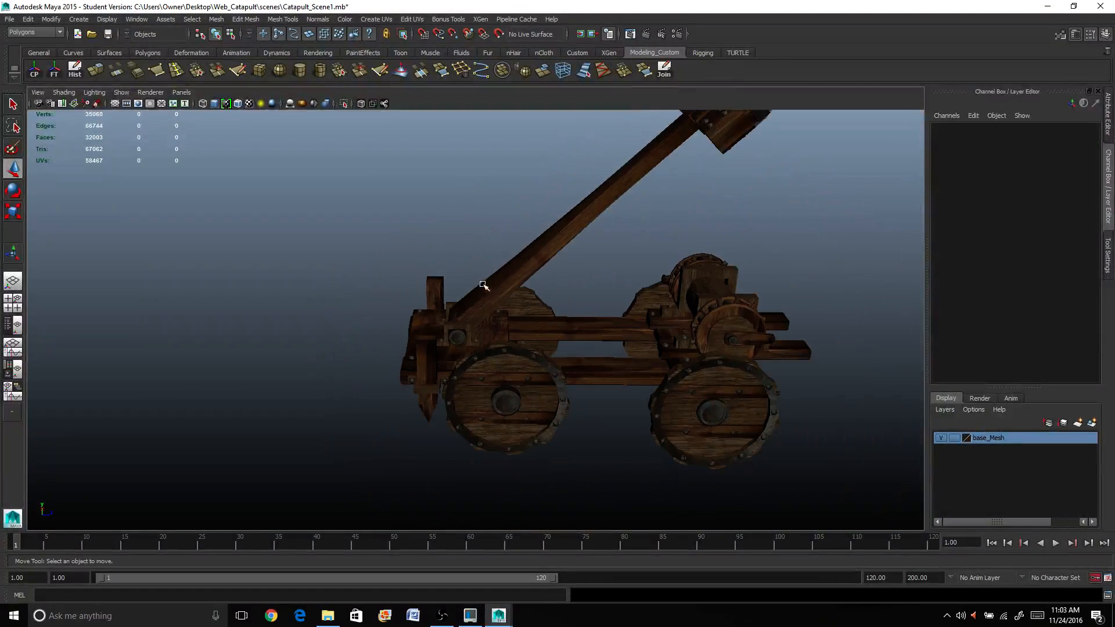
left_click(488, 289)
scroll(490, 291, "up", 6)
left_click_drag(463, 316, 374, 321, "alt")
scroll(370, 332, "up", 6)
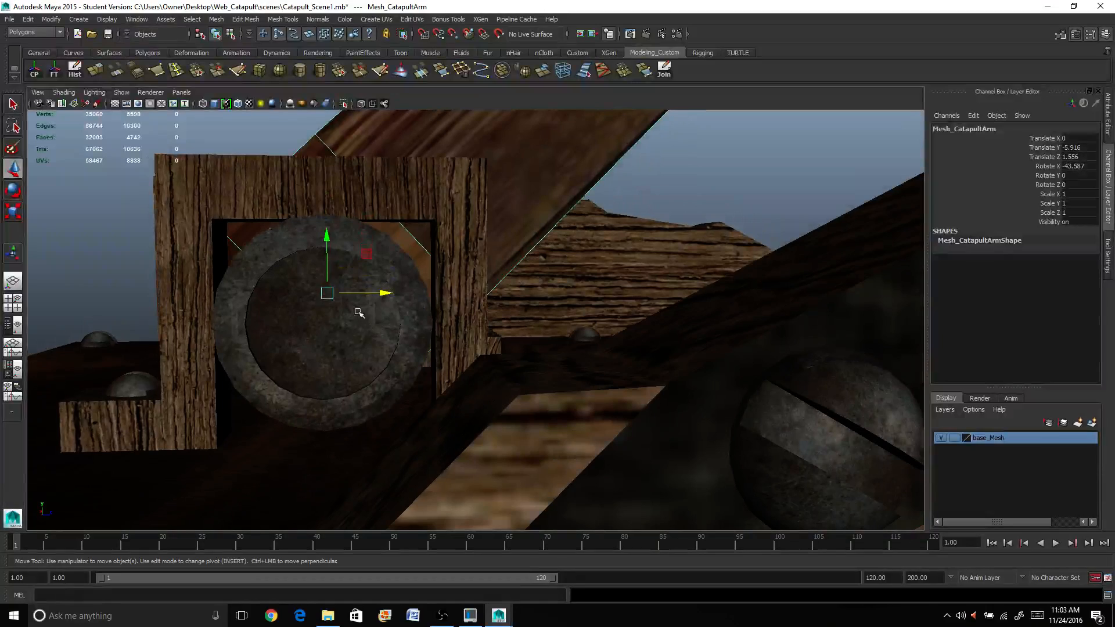
left_click_drag(302, 248, 261, 299, "alt")
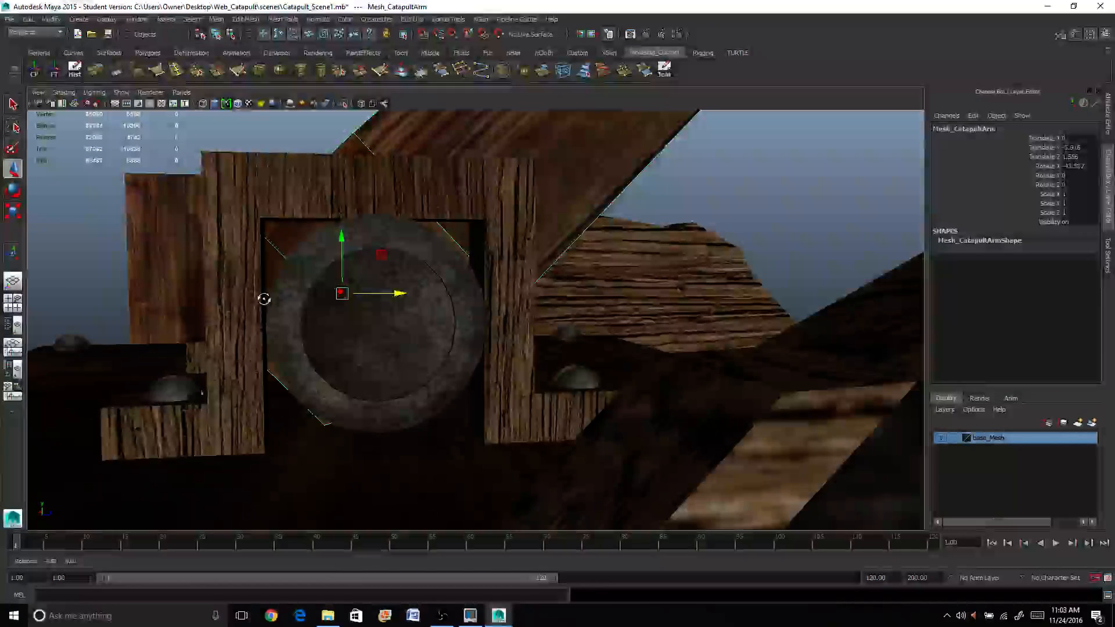
left_click(370, 329)
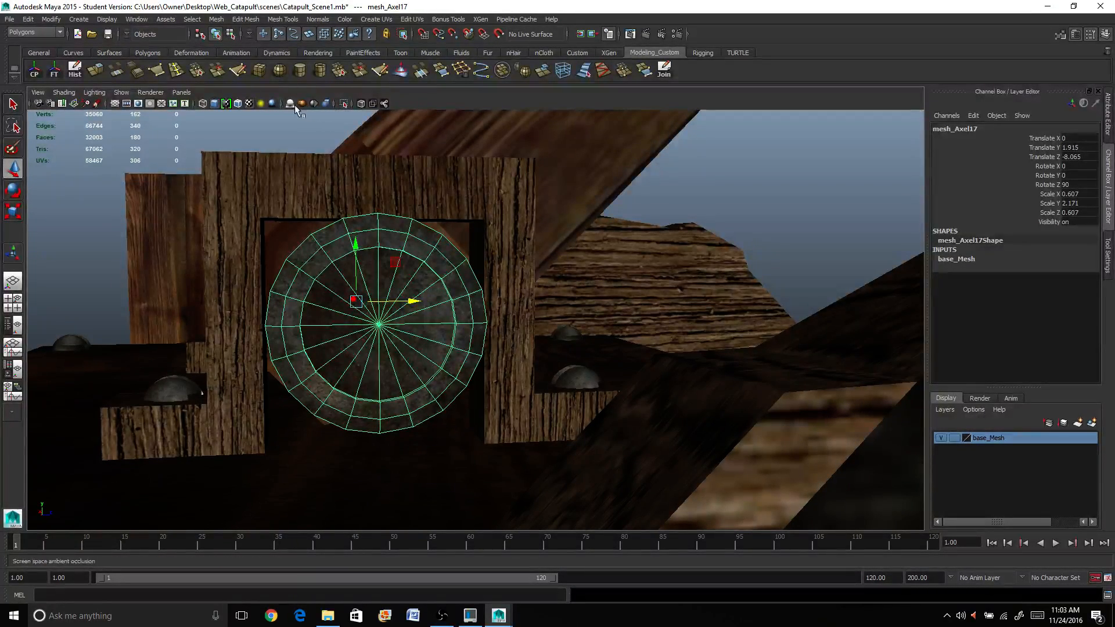
left_click(237, 103)
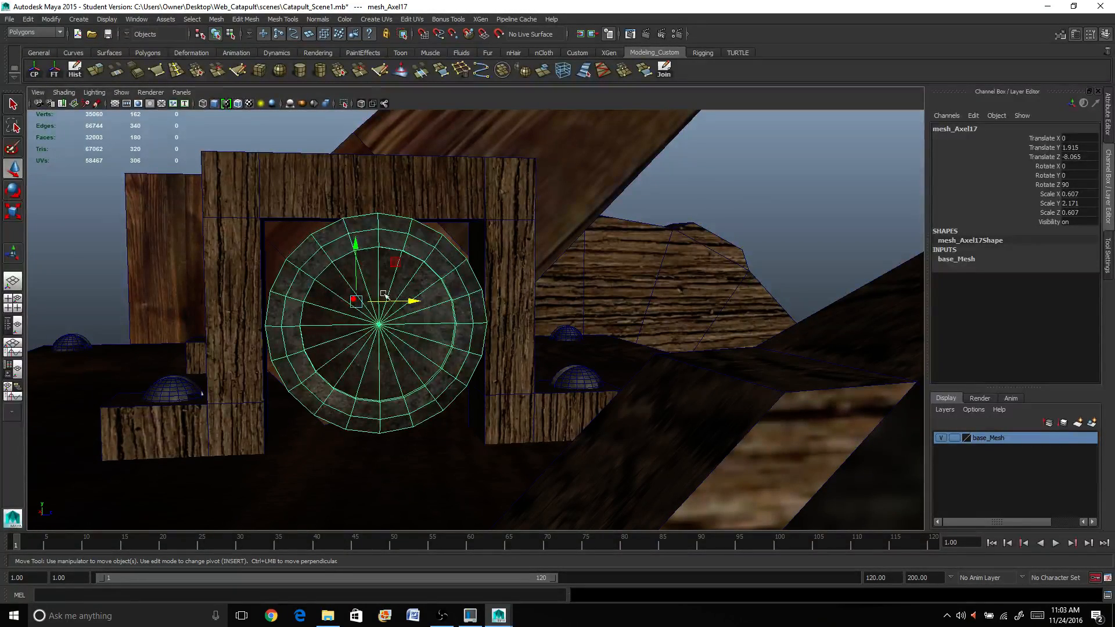
left_click(588, 144)
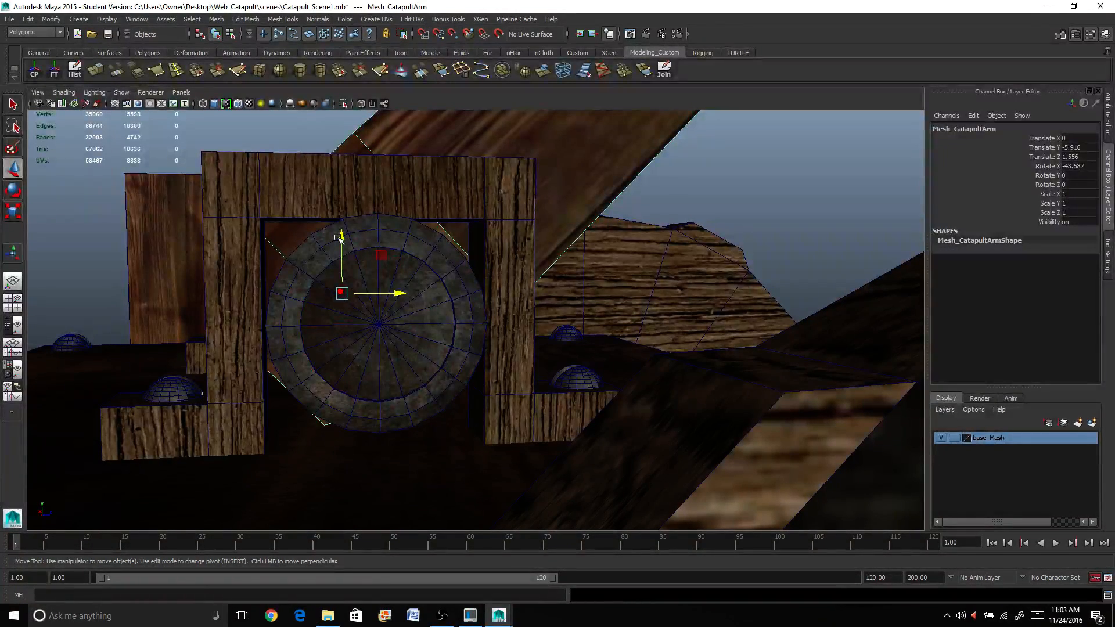
Snap the catapult arm's pivot to the centre vertex of the front axle's end cap
key("Insert")
key("v")
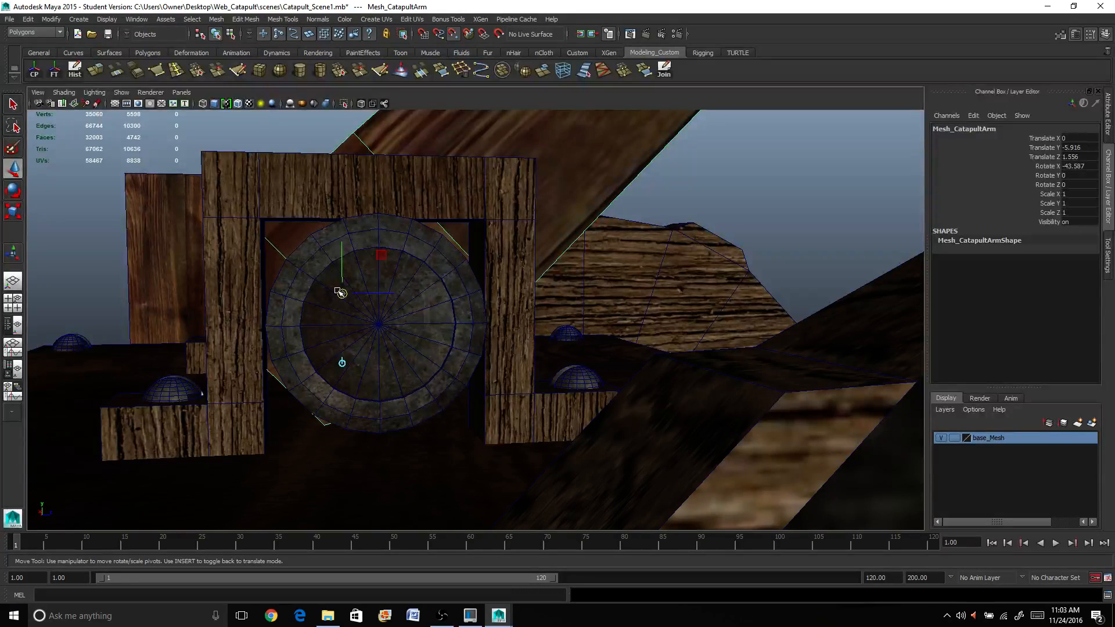
left_click_drag(340, 293, 367, 321)
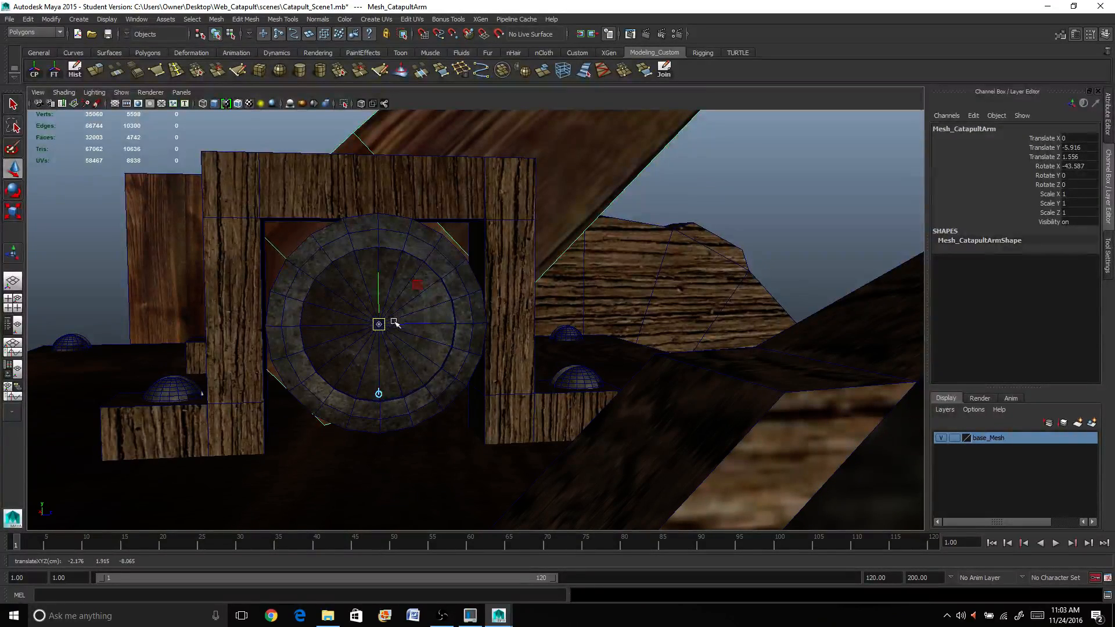
key("v")
key("Insert")
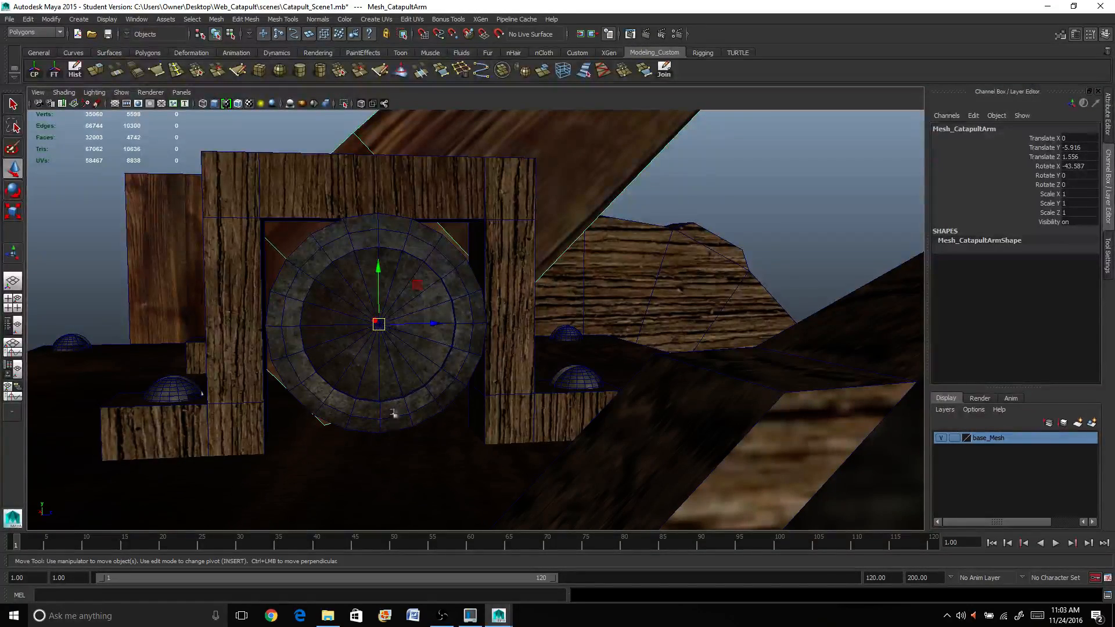
Try rotating the catapult arm about its pivot on the axle, and undo the rotation
right_click_drag(395, 413, 368, 372, "alt")
left_click_drag(369, 371, 421, 379, "alt")
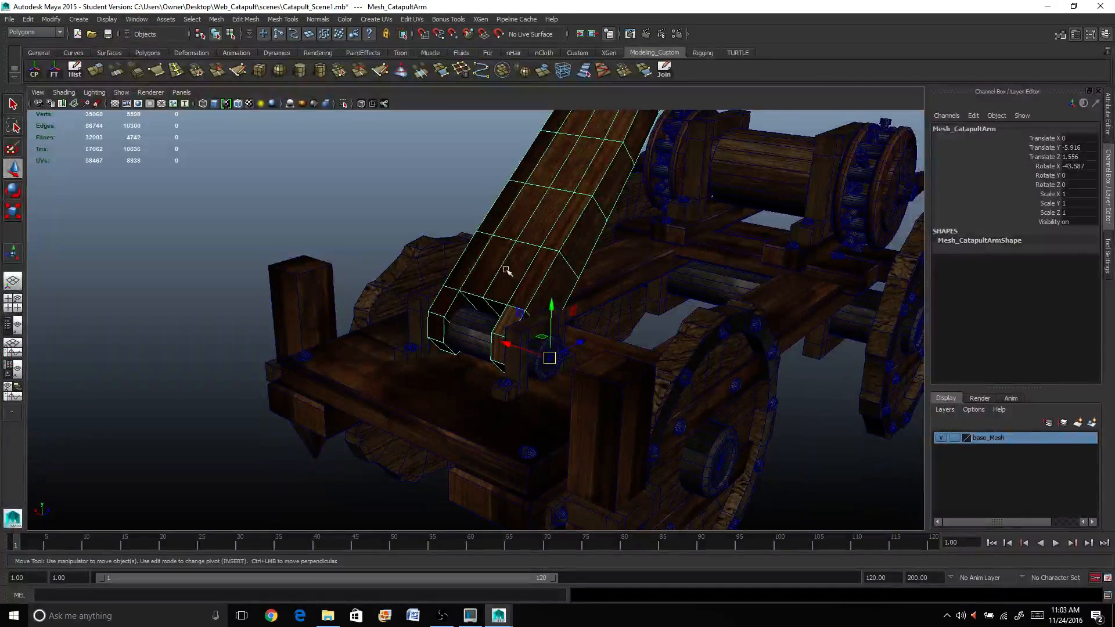
key("e")
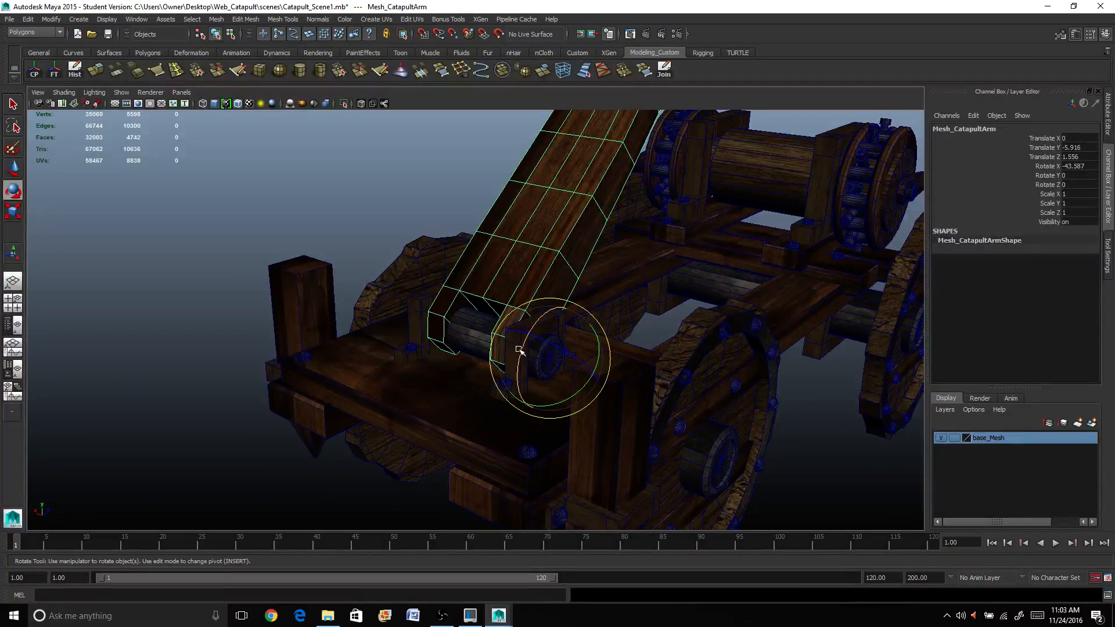
mouse_move(523, 348)
left_mouse_down()
mouse_move(521, 366)
mouse_move(526, 344)
mouse_move(492, 391)
mouse_move(525, 346)
left_mouse_up()
key("ctrl+z")
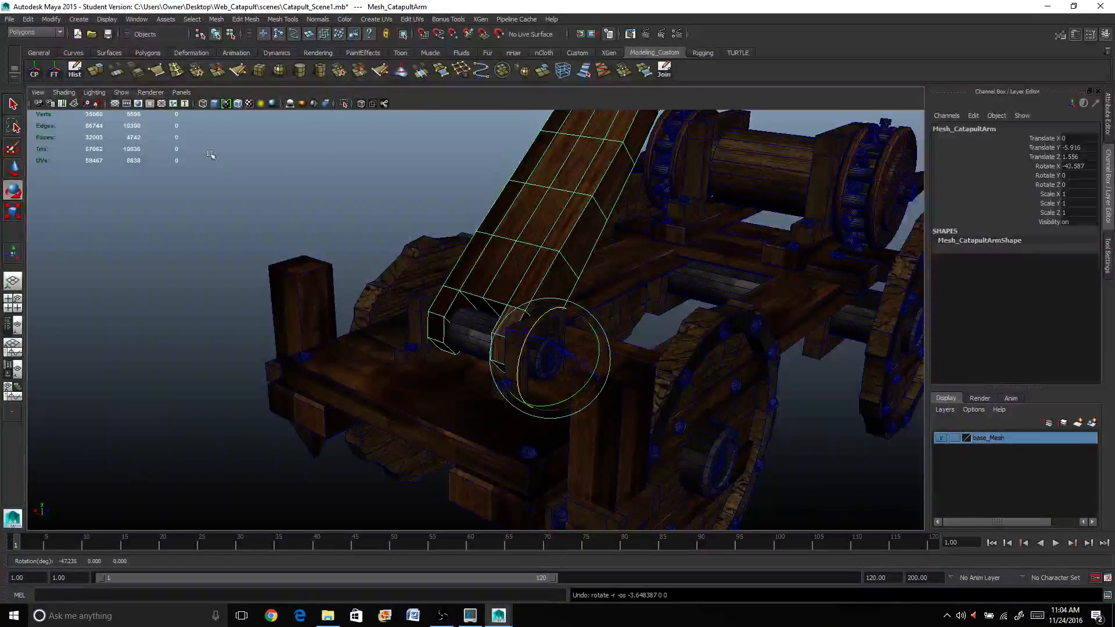
Turn off wireframe on shaded and inspect the catapult arm and frame from the side
left_click(239, 104)
scroll(420, 250, "down", 4)
left_click_drag(669, 306, 612, 303, "alt")
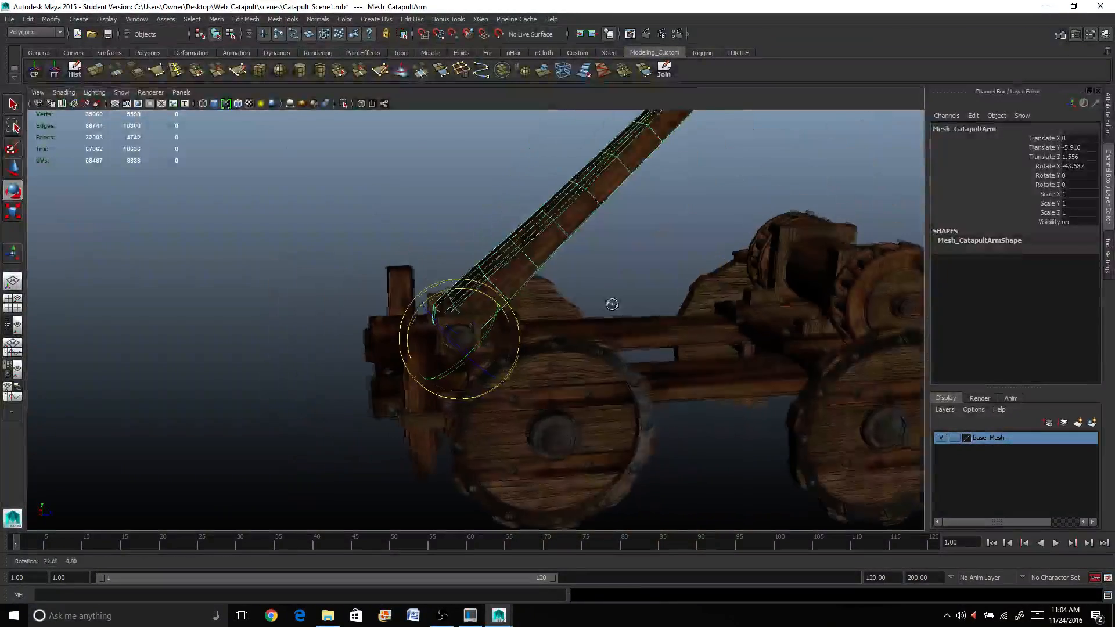
middle_click_drag(612, 304, 381, 353, "alt")
scroll(381, 353, "down", 5)
scroll(383, 350, "up", 6)
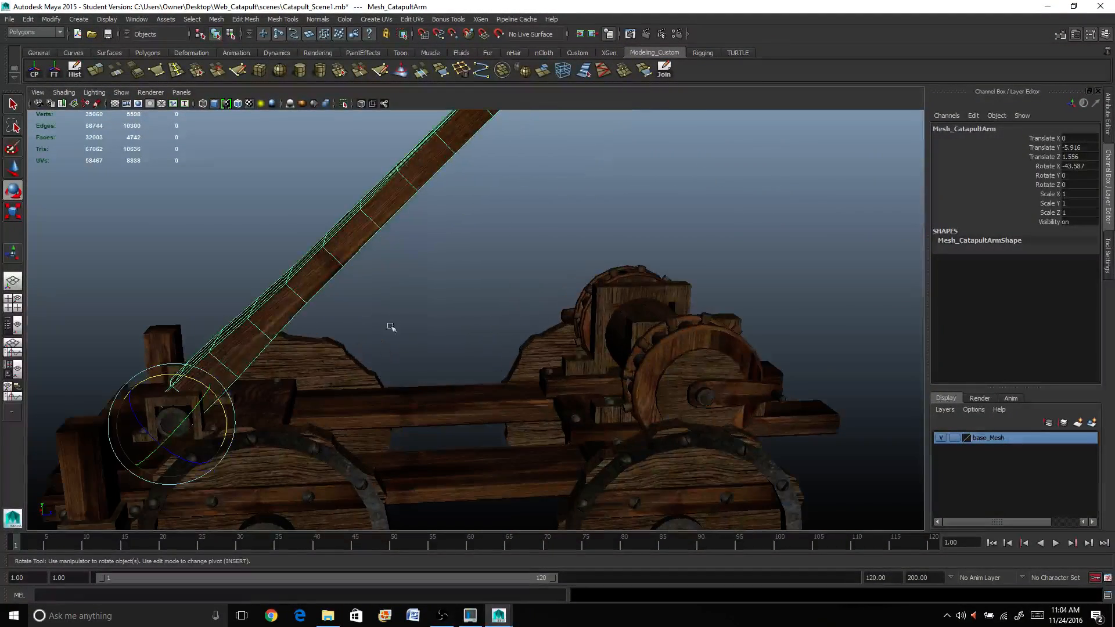
left_click_drag(475, 413, 503, 401, "alt")
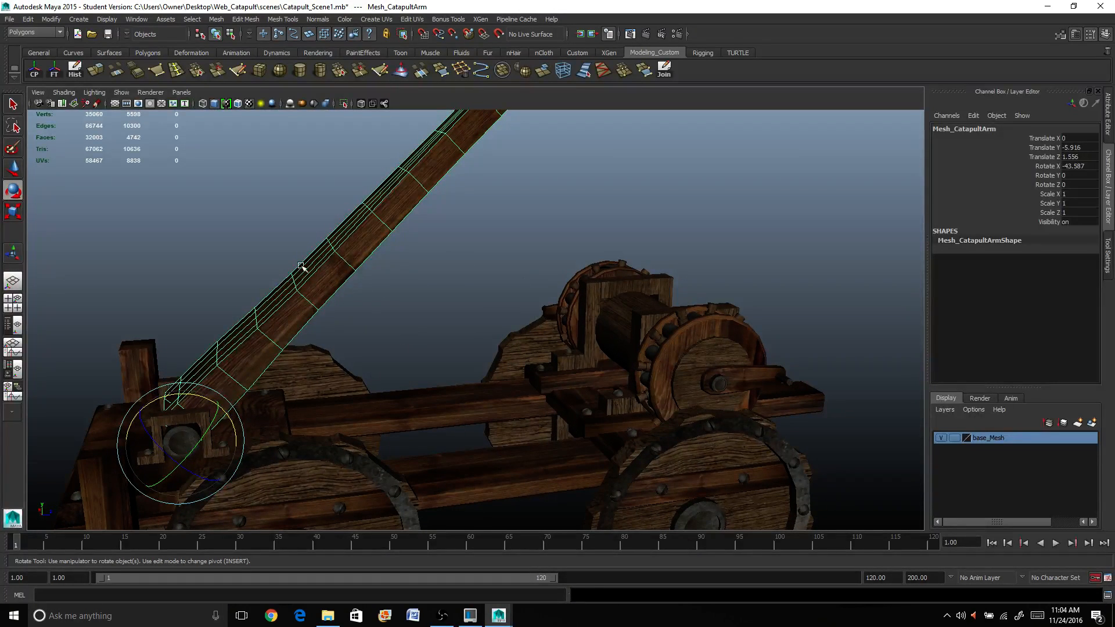
Duplicate the tall winch bracket nearest the crank and move the copy along Z to -0.706, between the winch and the arm
left_click(604, 288)
left_click_drag(668, 356, 685, 308, "alt")
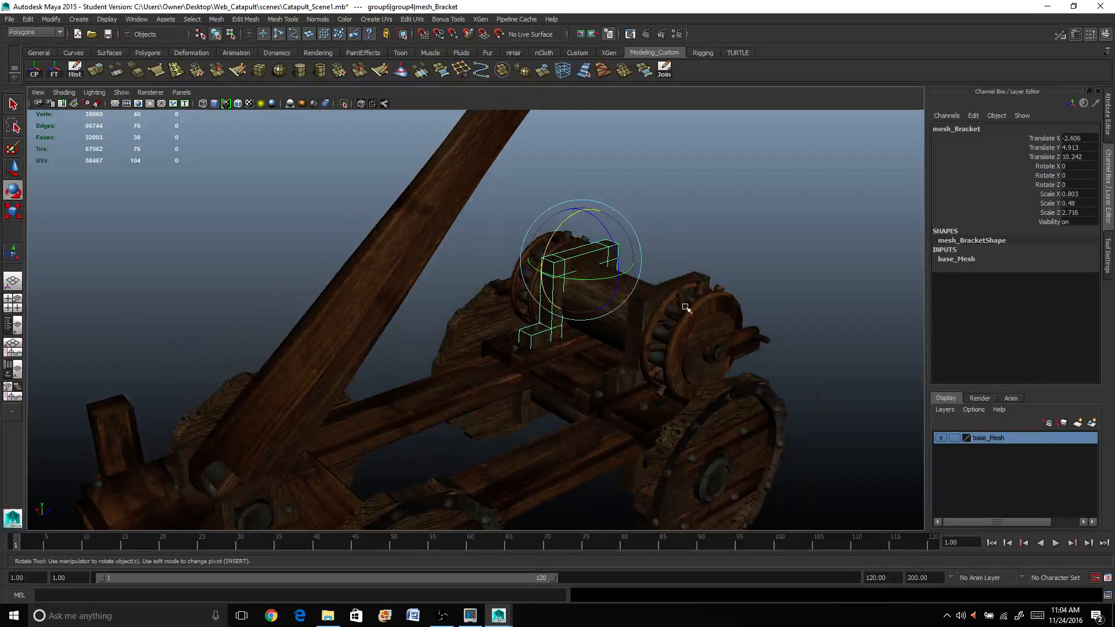
left_click(654, 296)
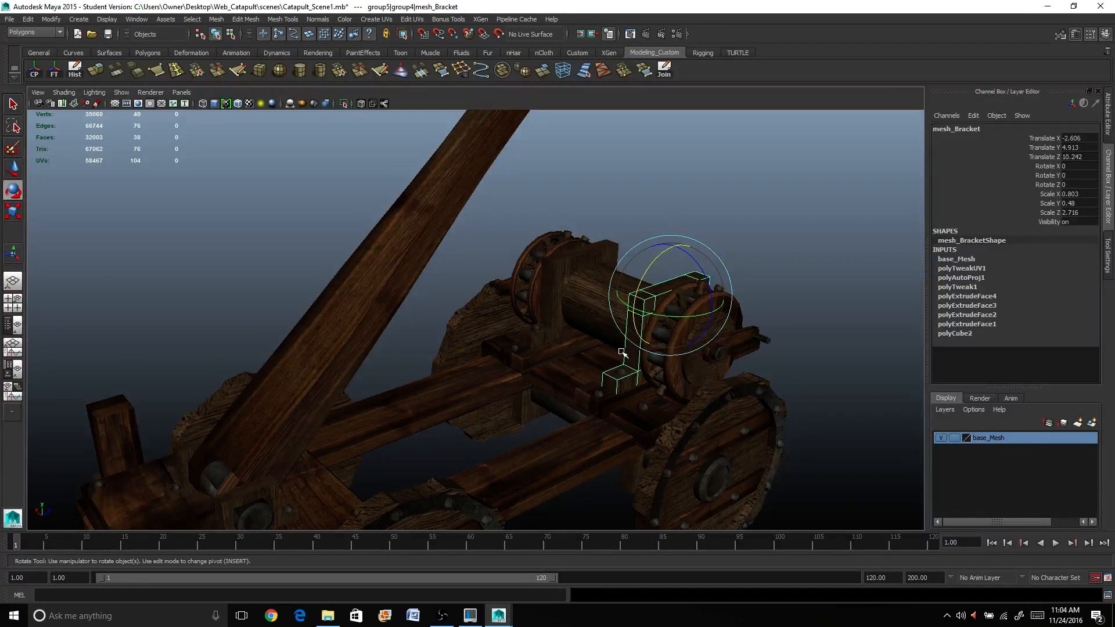
key("ctrl+d")
key("w")
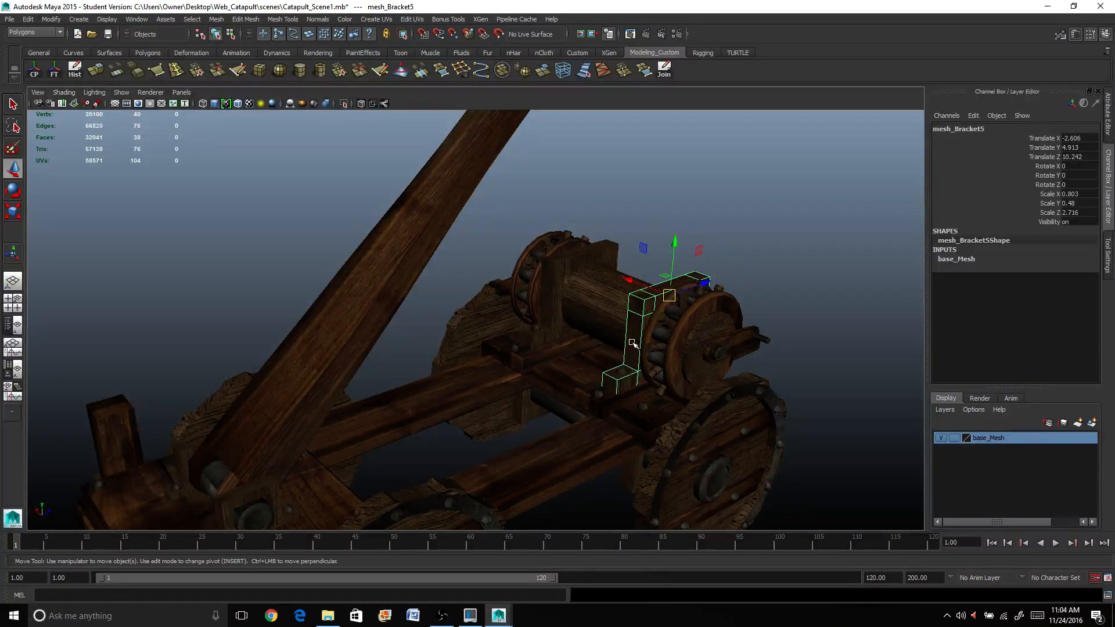
left_click_drag(698, 290, 553, 364)
Try rotating the tall bracket copy, first freely and then about X, undoing each rotation
key("e")
key("ctrl+z")
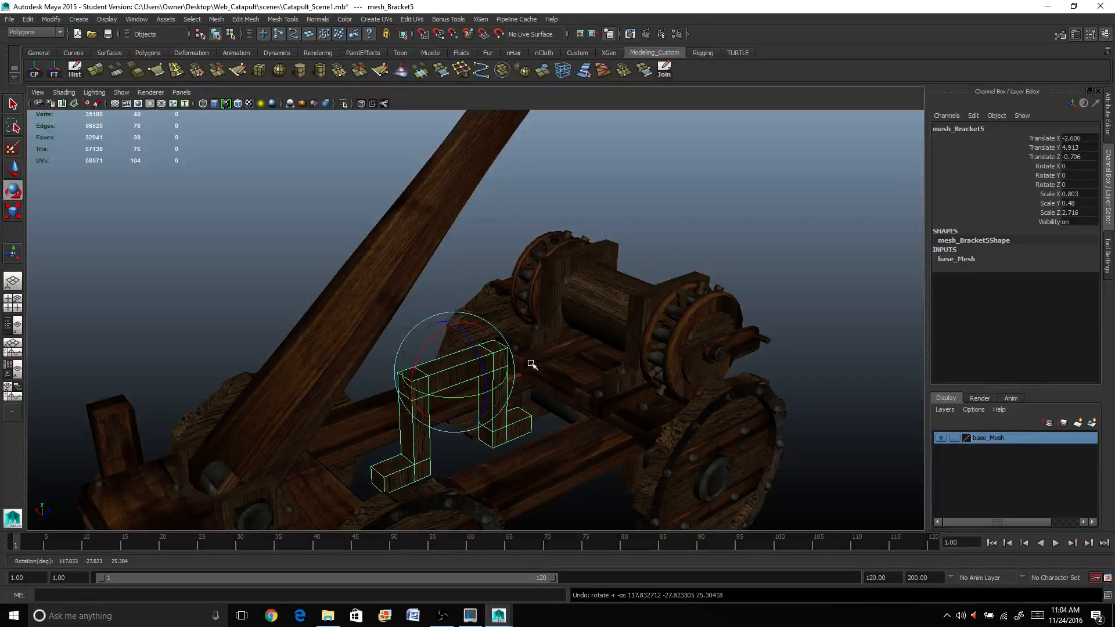
left_click_drag(421, 349, 515, 399)
key("ctrl+z")
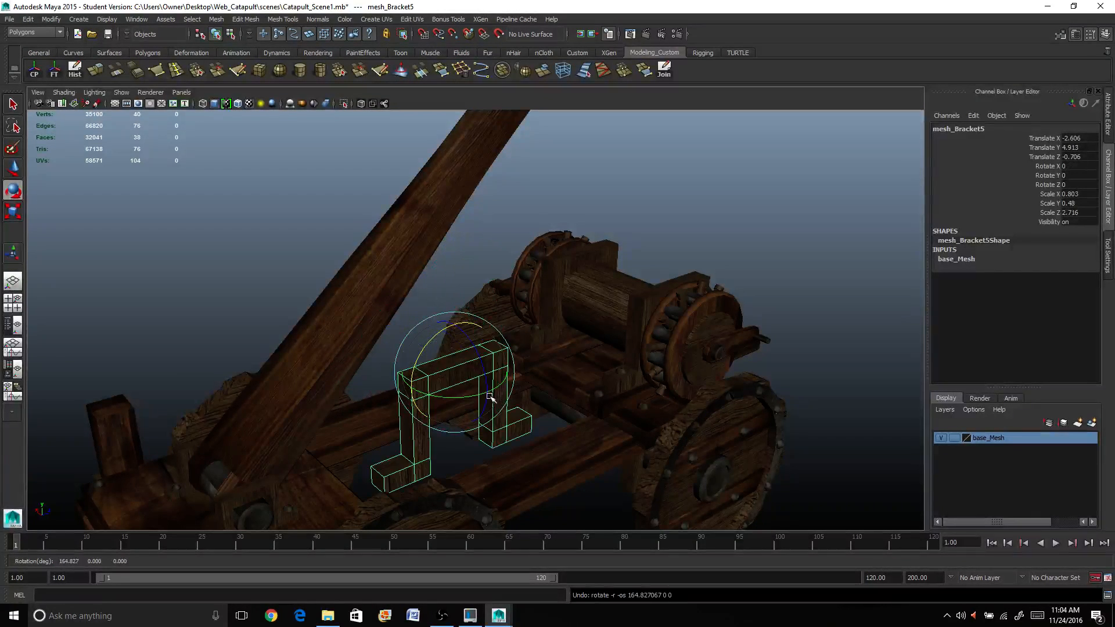
Flip the tall bracket copy upside down by setting its X rotation to 180
left_click_drag(415, 361, 539, 356)
right_click_drag(539, 356, 520, 349, "alt")
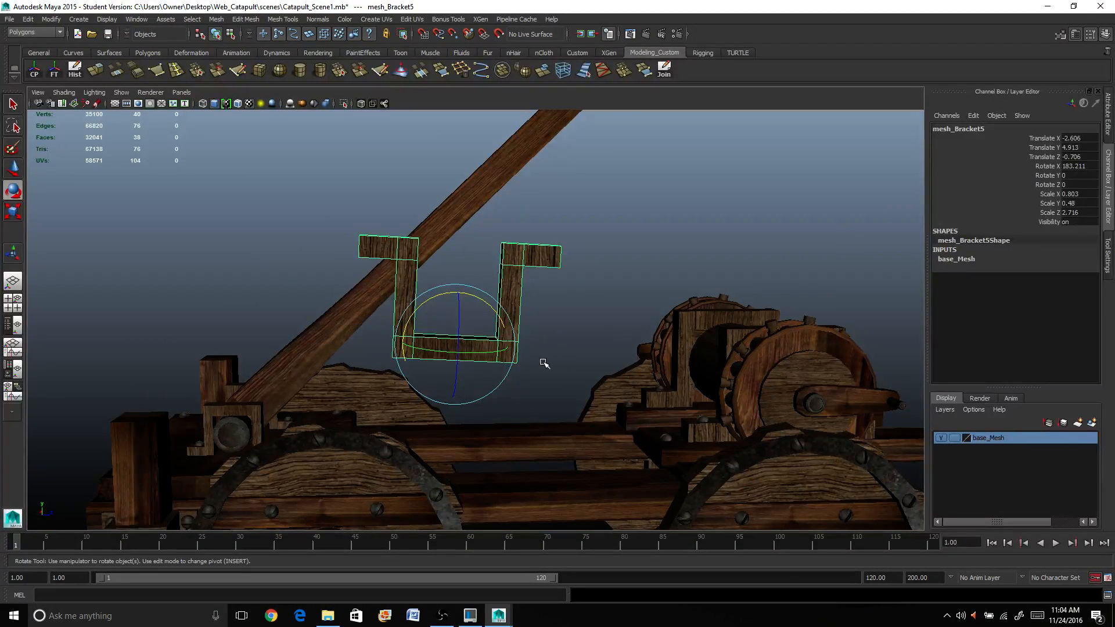
left_click_drag(495, 315, 492, 313)
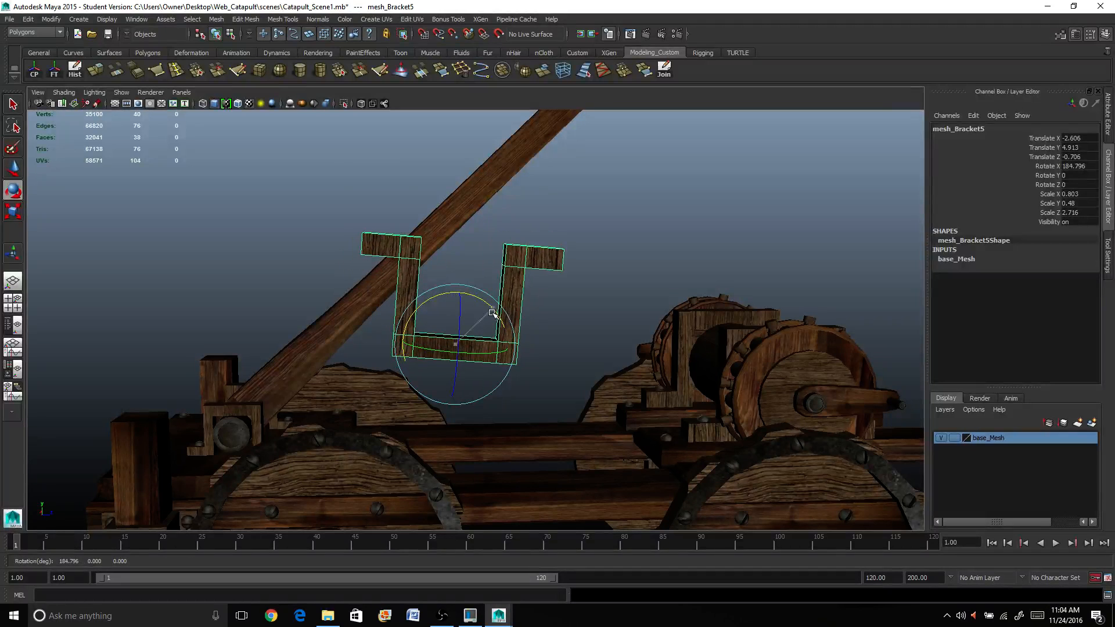
double_click(1076, 166)
key("Return")
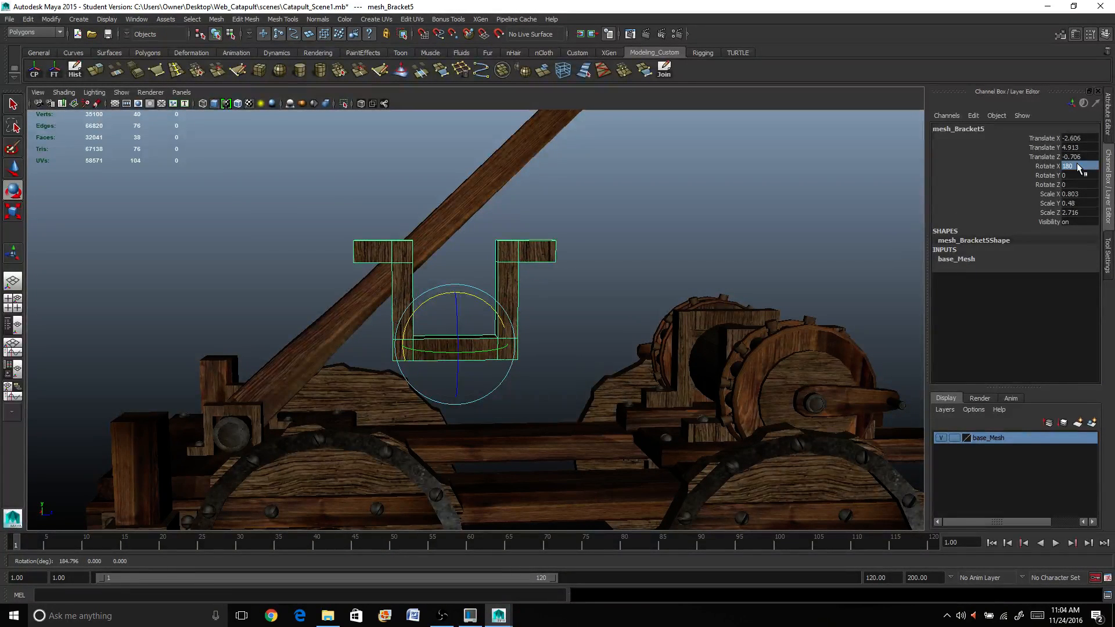
Move the flipped bracket to Y 6.587 and Z 1.157, raising it above the frame beside the catapult arm
key("w")
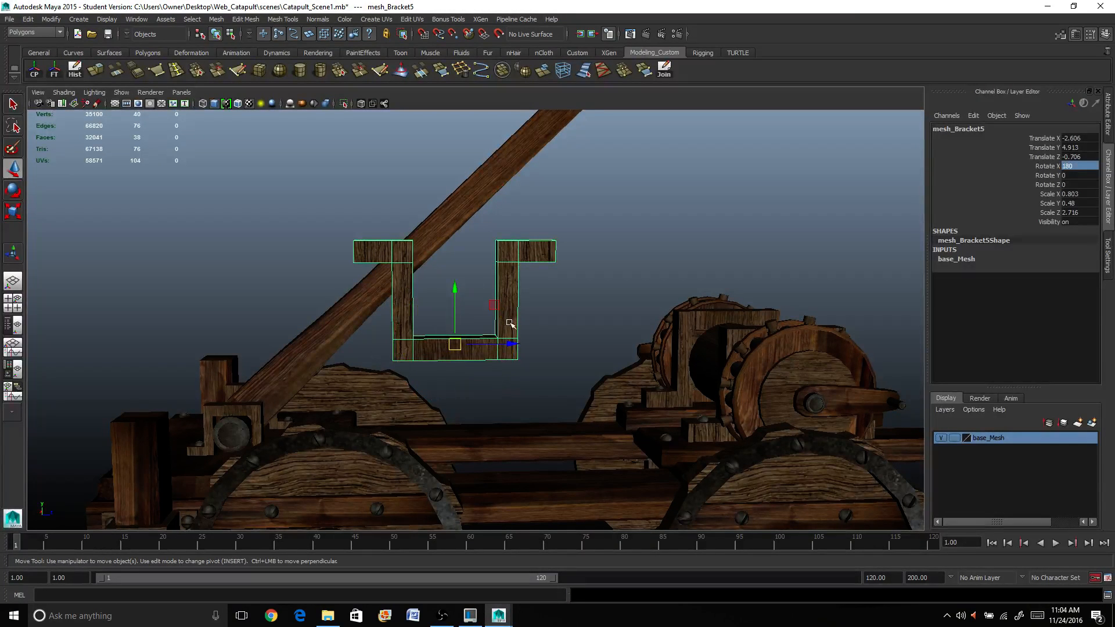
left_click_drag(513, 353, 571, 353)
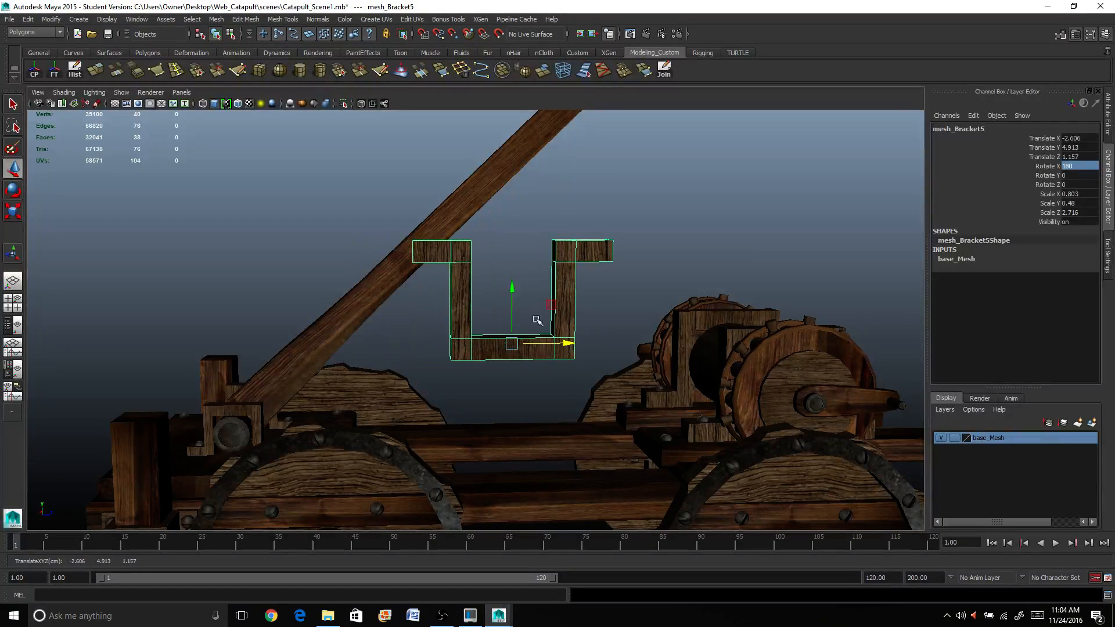
left_click_drag(514, 289, 510, 236)
left_click_drag(503, 314, 478, 278, "alt")
scroll(453, 315, "up", 3)
scroll(453, 315, "up", 3)
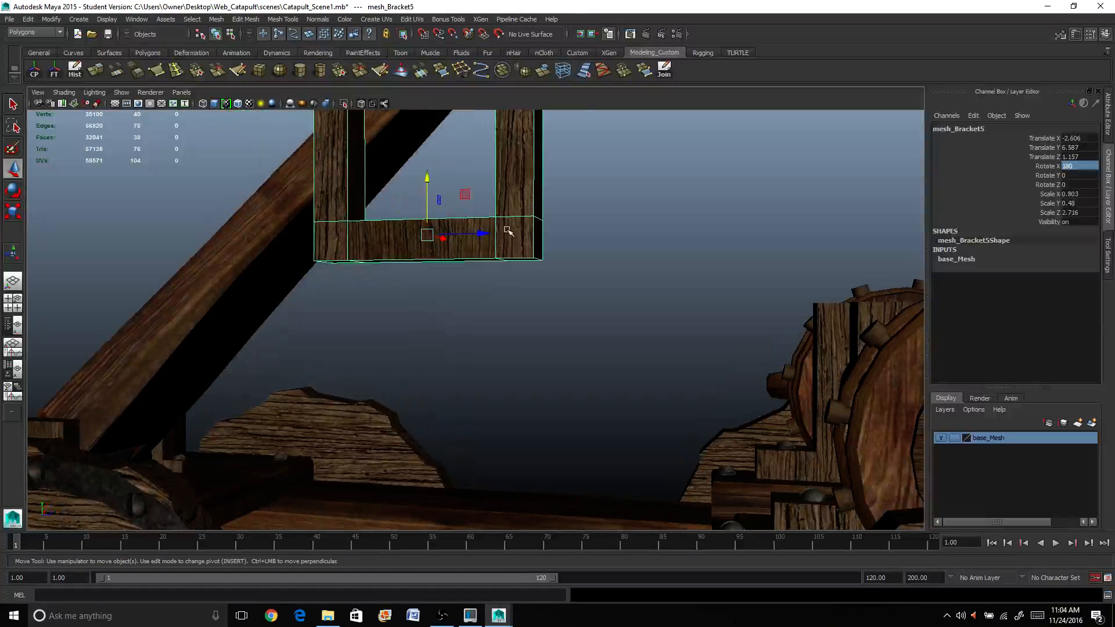
scroll(509, 232, "down", 6)
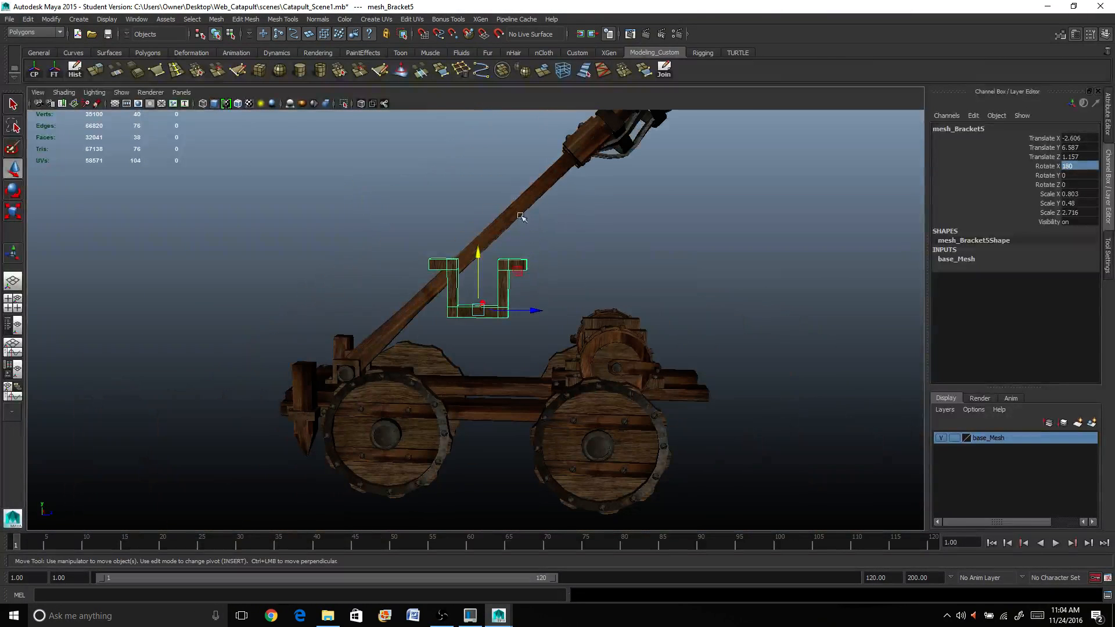
Lower the catapult arm by rotating it about its pivot to about -36.43 on X
left_click(516, 209)
key("e")
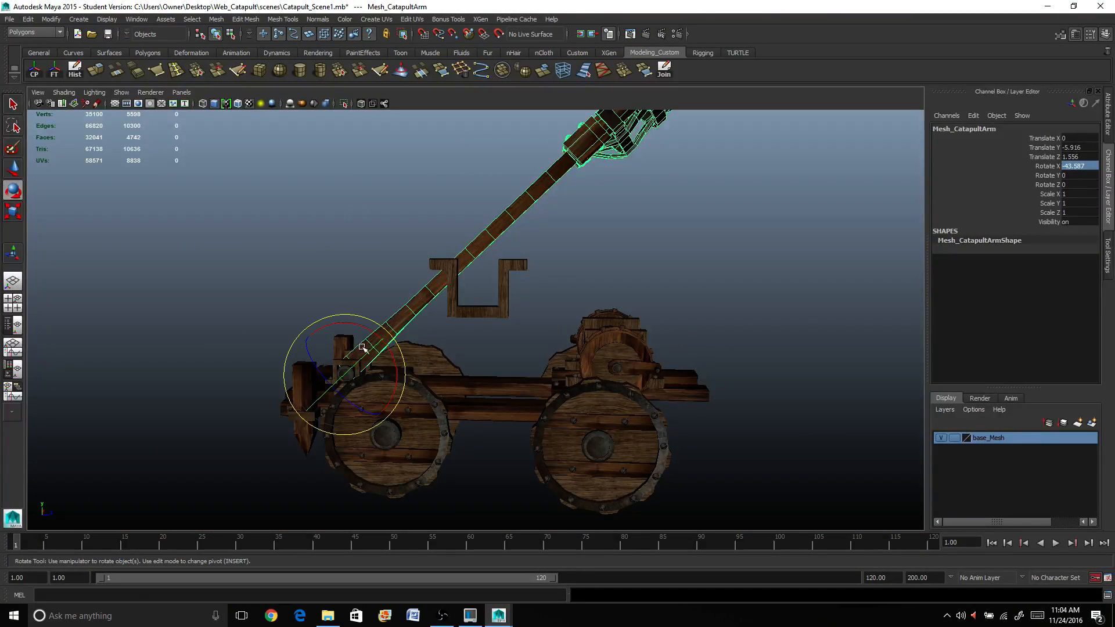
left_click_drag(358, 327, 367, 329)
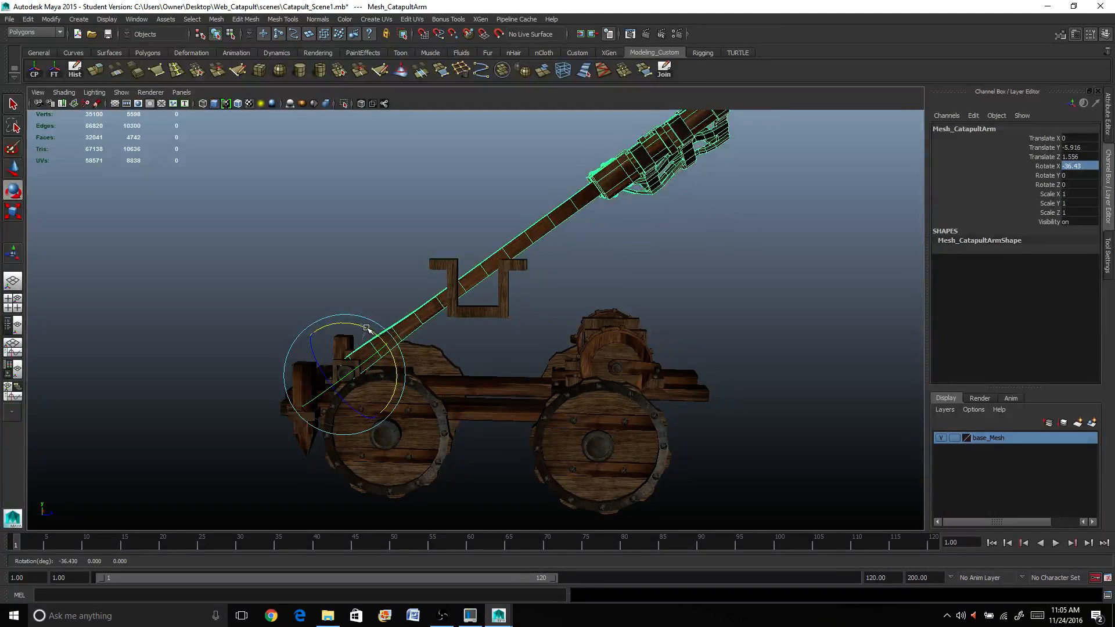
Move the flipped bracket to Z 2.345 and X -3.341, placing it above the side beam
left_click(478, 312)
key("w")
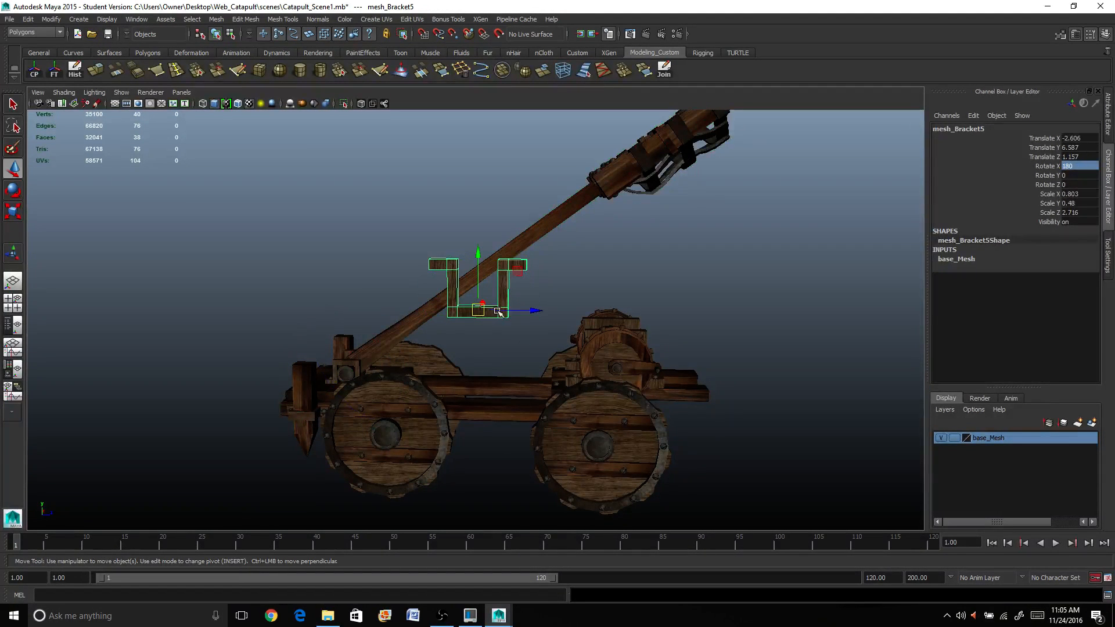
left_click_drag(524, 313, 616, 364)
scroll(556, 313, "up", 2)
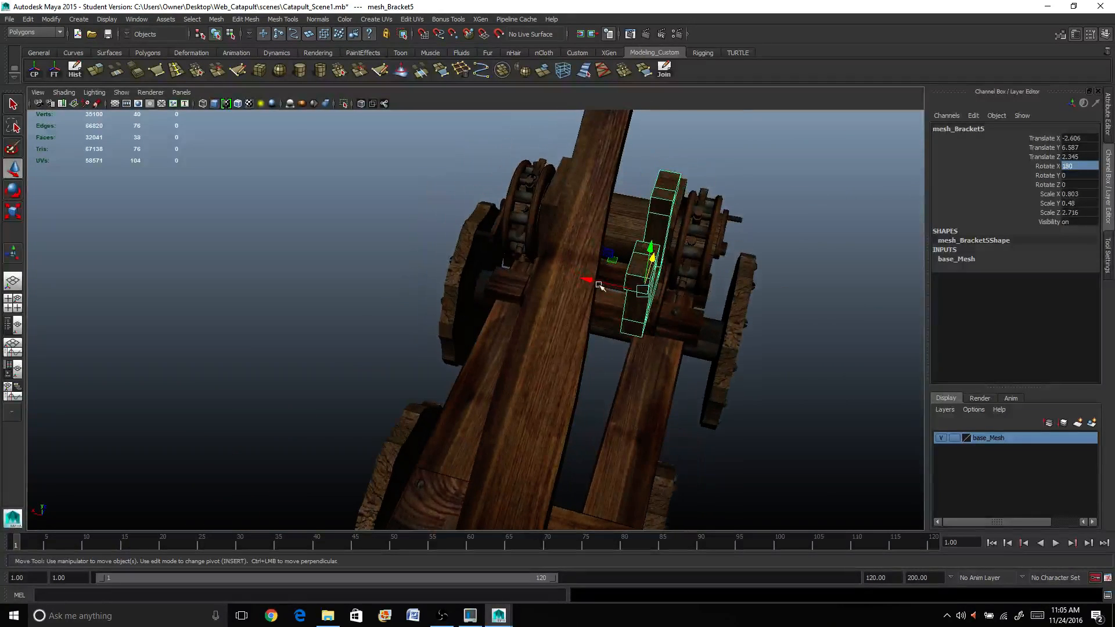
left_click_drag(591, 282, 609, 285)
left_click_drag(747, 408, 638, 367, "alt")
Rescale the flipped bracket to about X 0.983, Y 0.364 and Z 2.057
key("r")
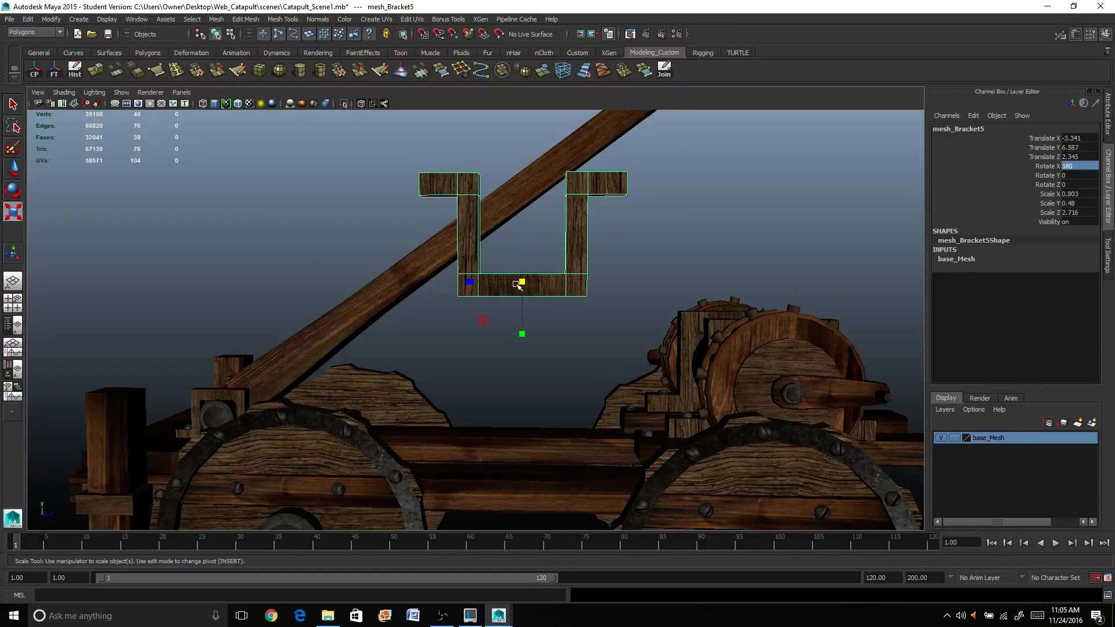
left_click_drag(517, 285, 494, 285)
left_click_drag(493, 288, 582, 282, "alt")
left_click_drag(762, 352, 643, 279, "alt")
scroll(642, 279, "up", 4)
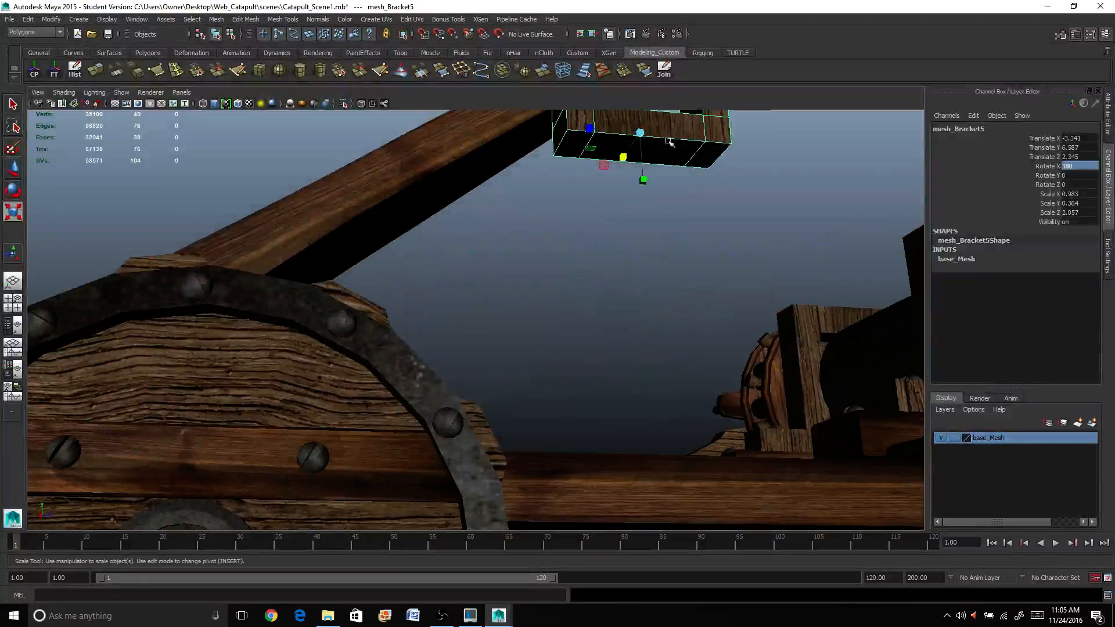
Select the three underside faces of the flipped bracket and extrude them downward by about 2.66
right_click_drag(669, 142, 698, 147)
left_click(679, 152)
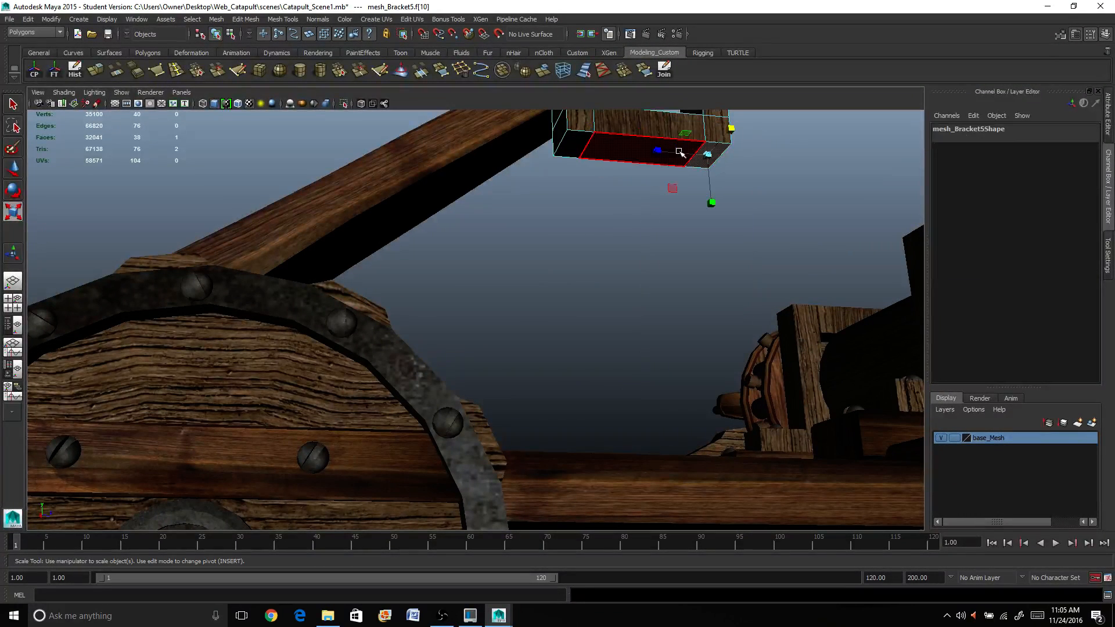
left_click(646, 149, "shift")
left_click(572, 145, "shift")
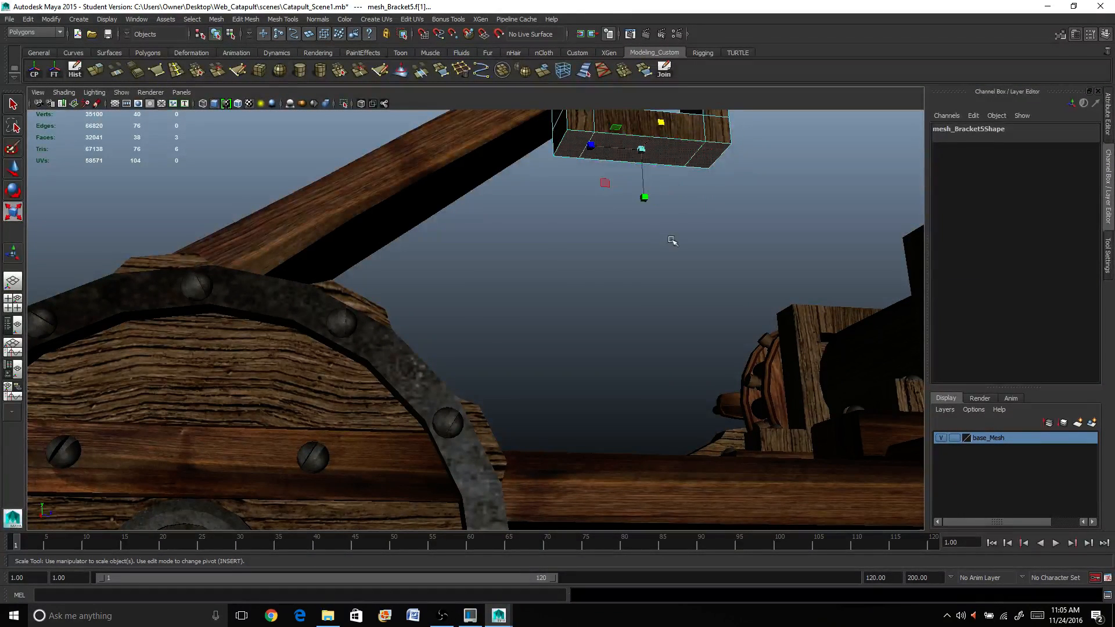
left_click_drag(671, 241, 649, 257, "alt")
scroll(576, 283, "down", 3)
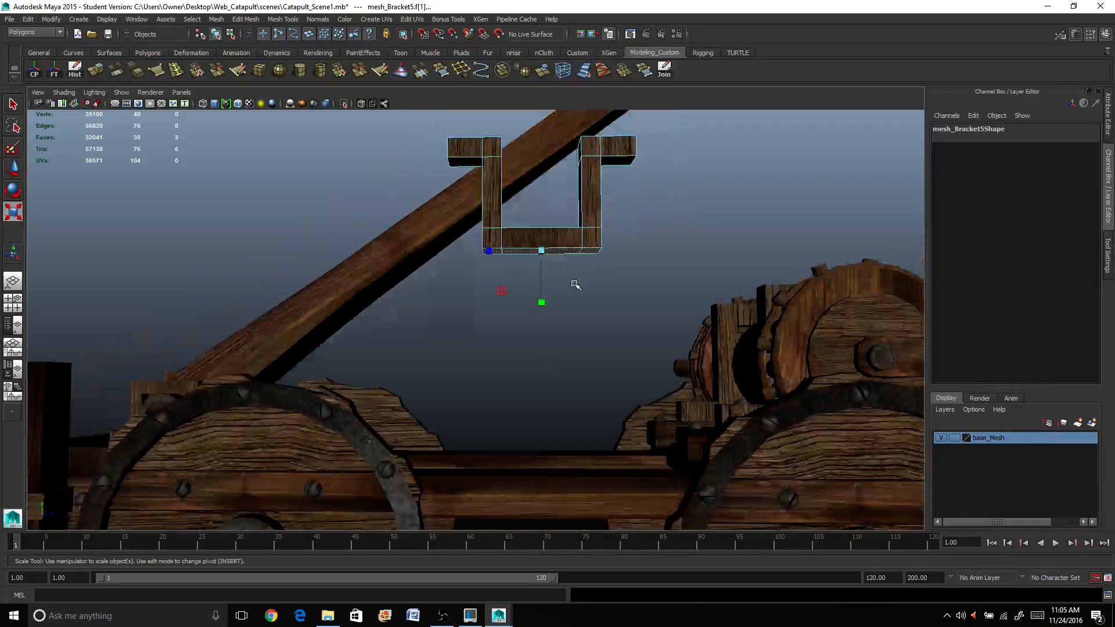
scroll(588, 284, "up", 2)
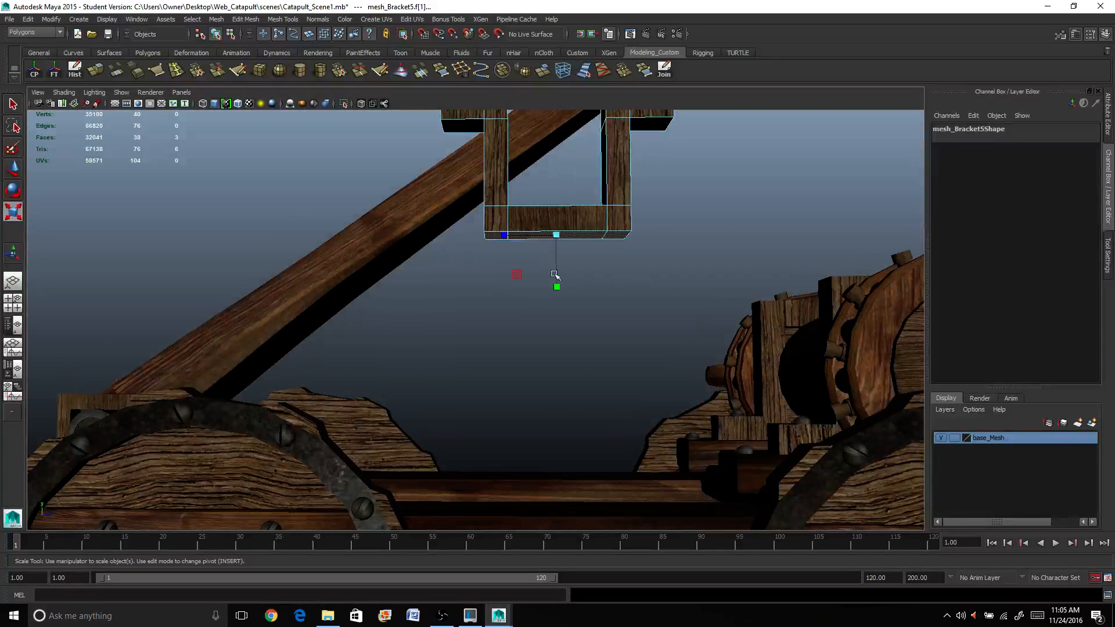
left_click(95, 70)
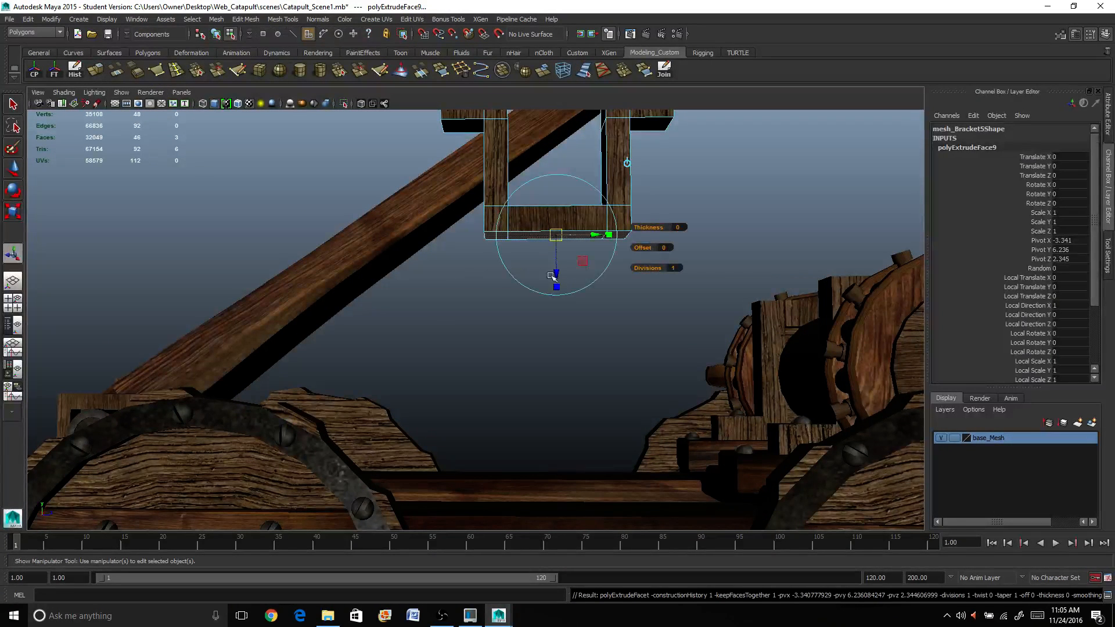
left_click_drag(559, 276, 548, 398)
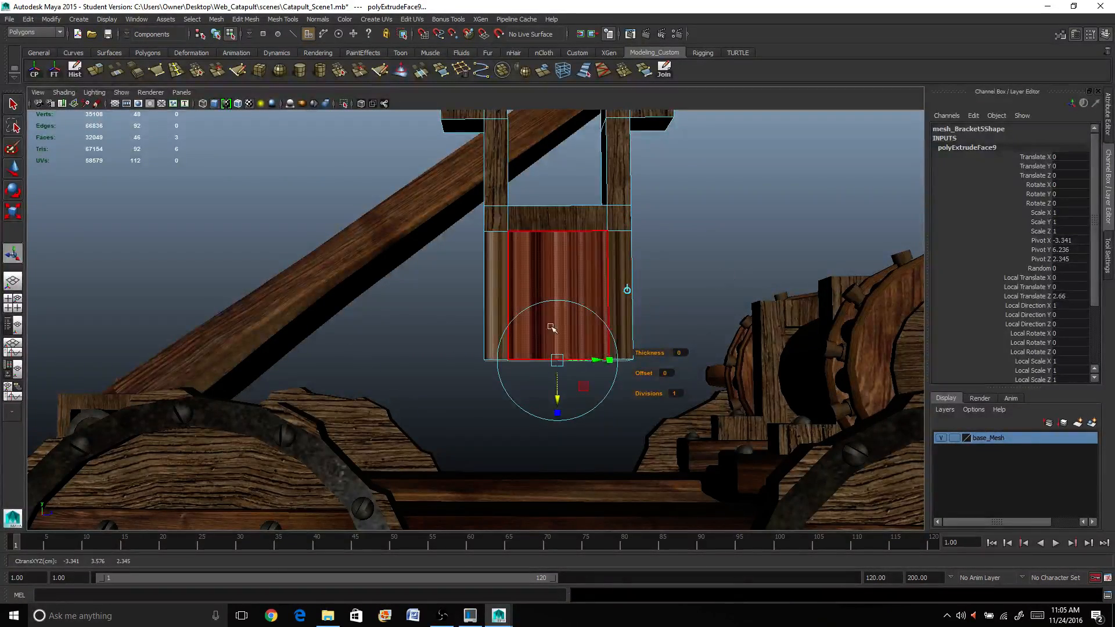
left_click_drag(547, 366, 554, 378, "alt")
middle_click_drag(555, 378, 535, 340, "alt")
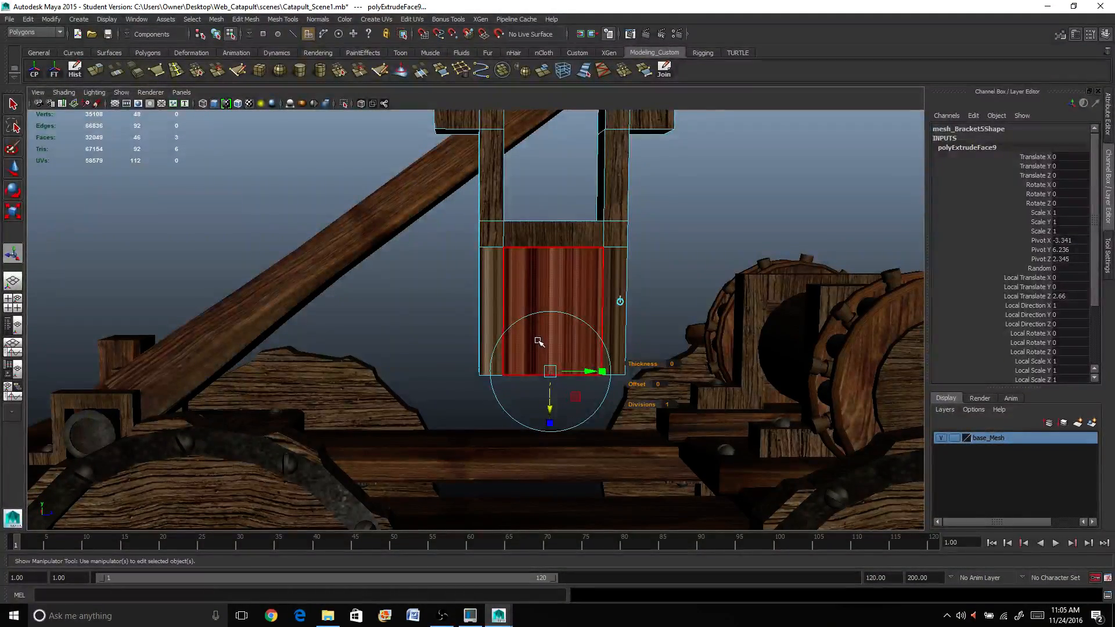
Extrude the bottom faces again and scale them outward to about 1.683 to form a wider collar
key("g")
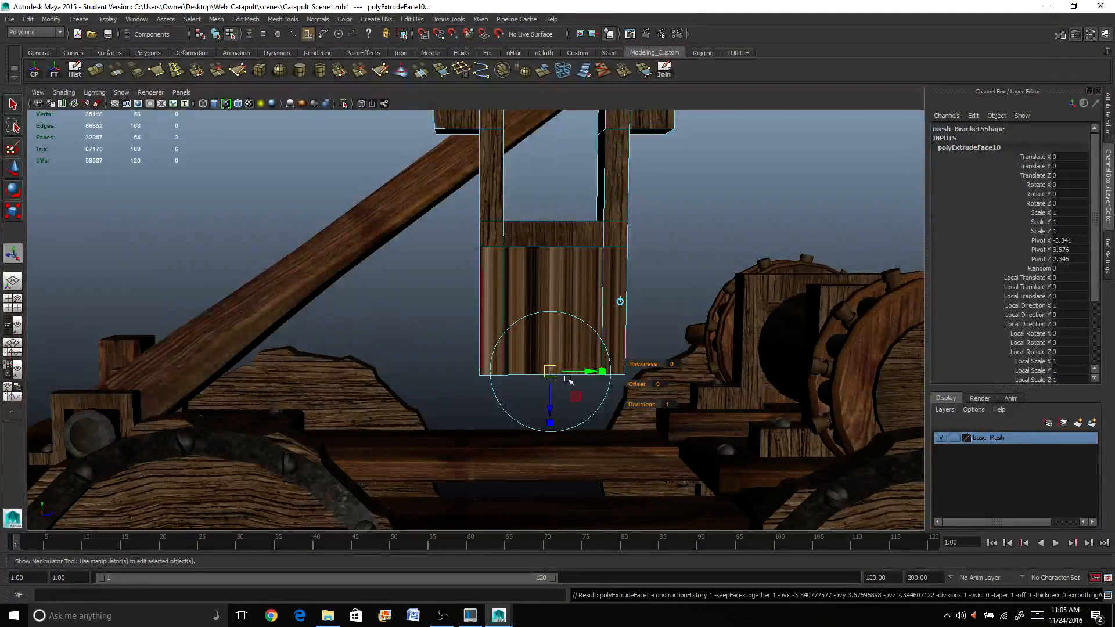
left_click_drag(547, 406, 655, 412, "alt")
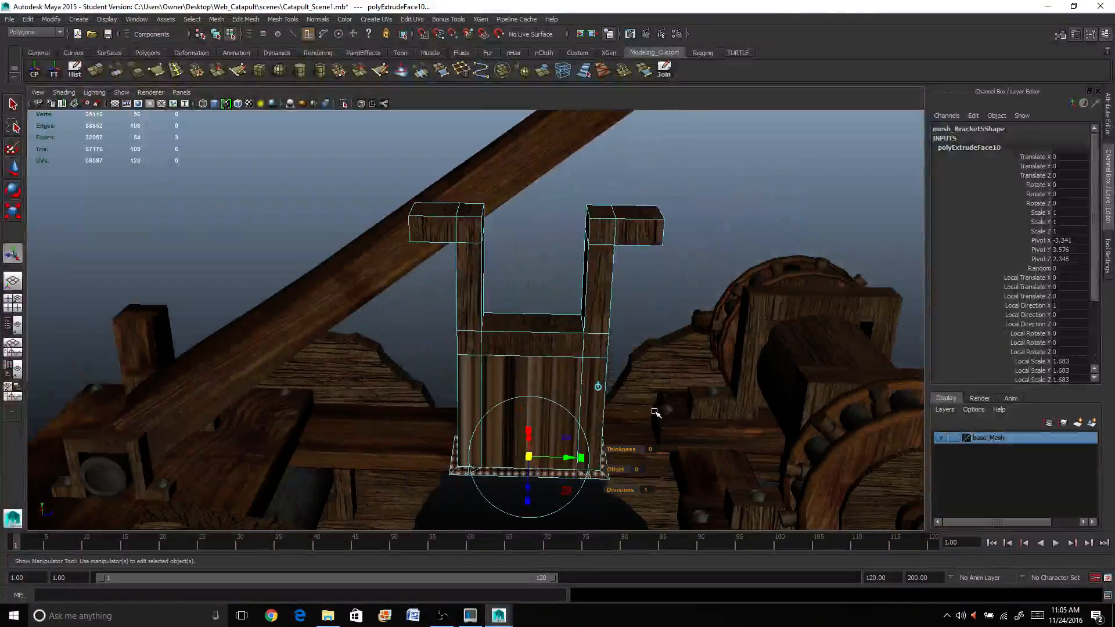
middle_click_drag(615, 437, 639, 323, "alt")
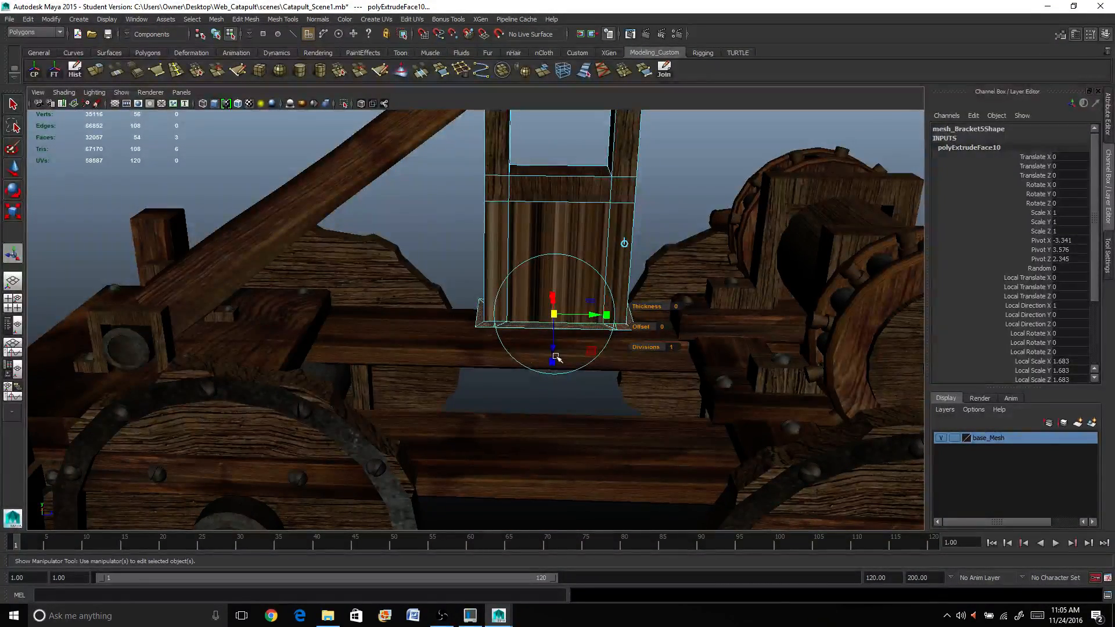
Extrude the widened bottom faces downward by about 3.134 to form the post's thick base on the side beam
left_click_drag(597, 304, 612, 467, "alt")
scroll(587, 389, "down", 5)
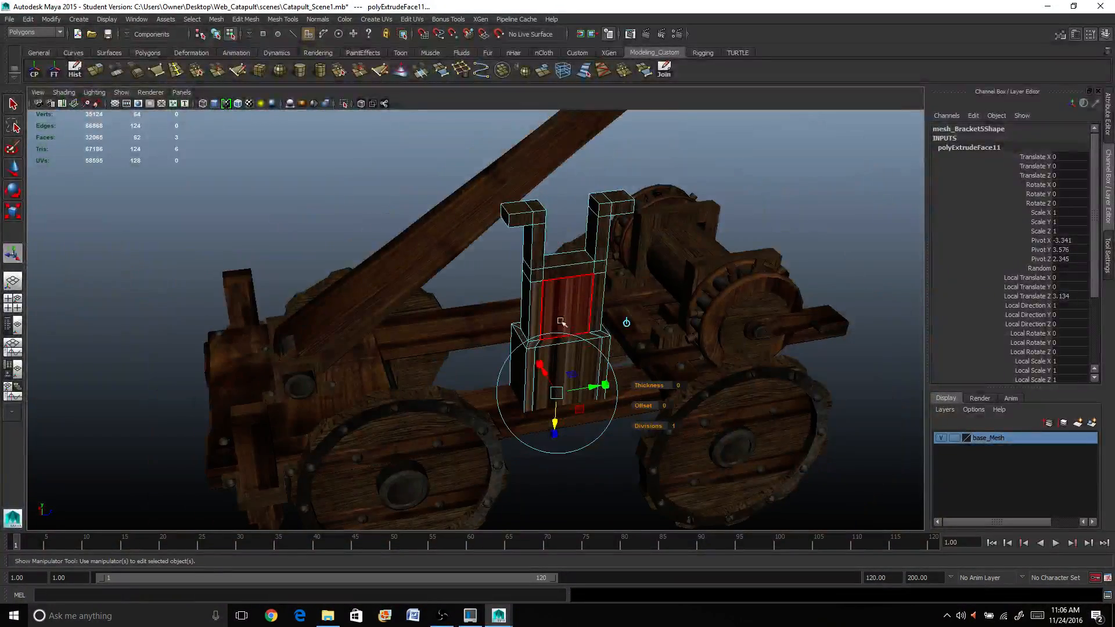
middle_click_drag(487, 333, 383, 356, "alt")
scroll(387, 341, "up", 5)
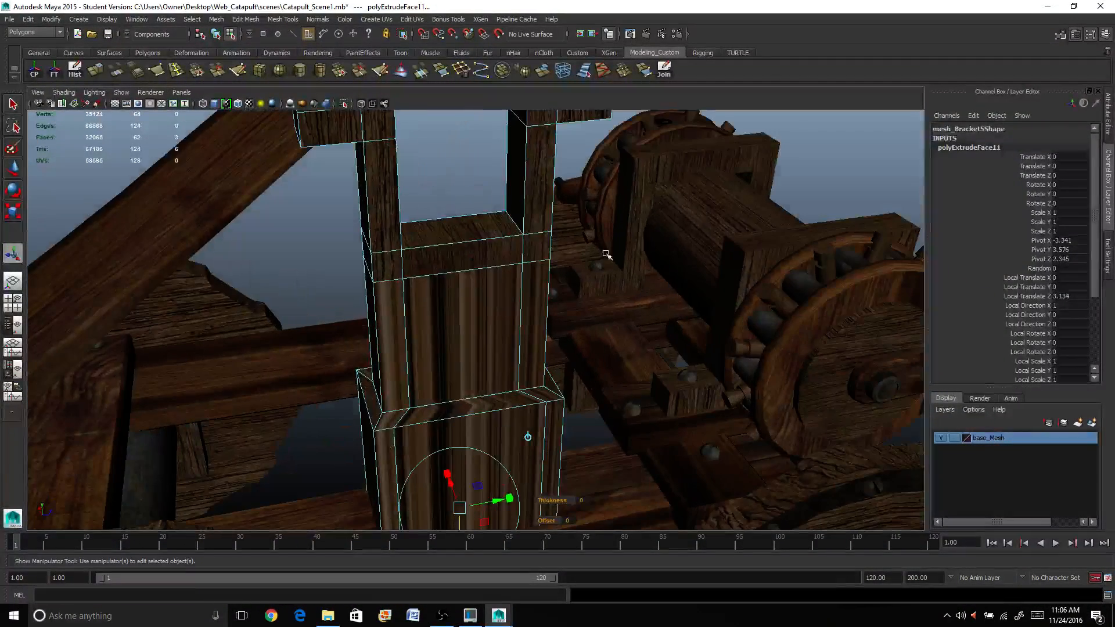
Return to object selection and duplicate the rear wheel axle
right_click_drag(674, 222, 720, 207)
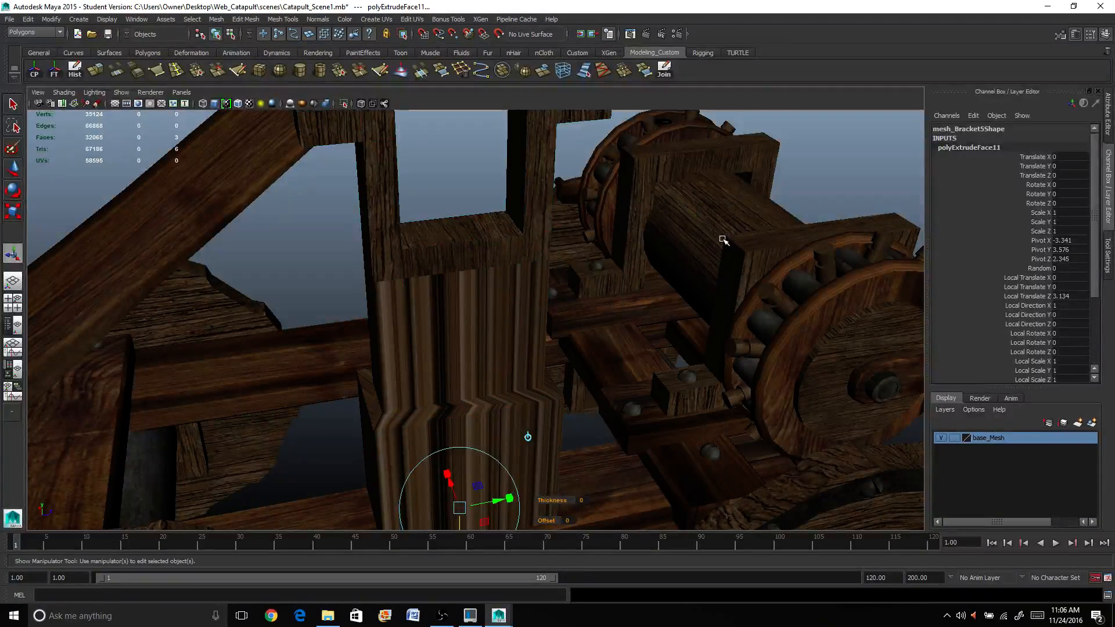
left_click(723, 239)
scroll(722, 241, "down", 3)
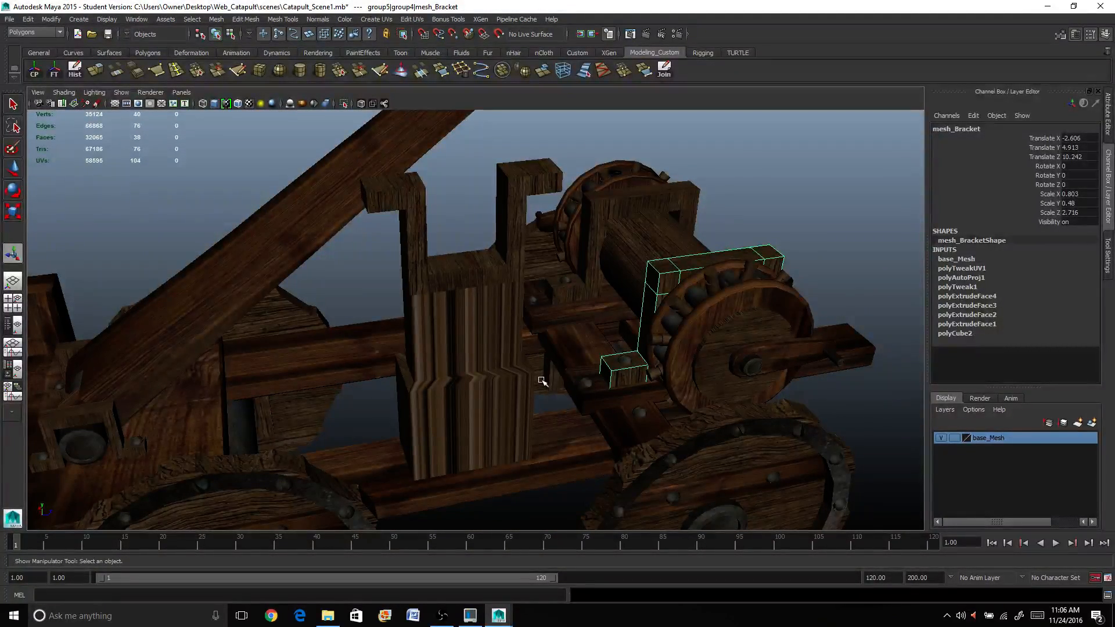
scroll(543, 386, "down", 3)
left_click(640, 460)
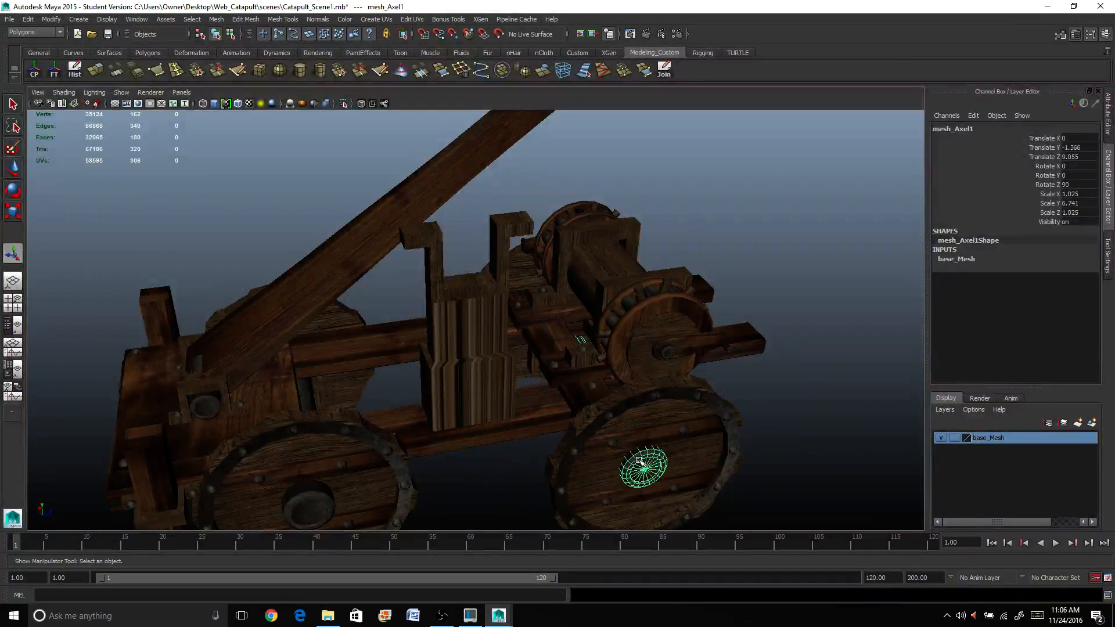
scroll(565, 456, "up", 2)
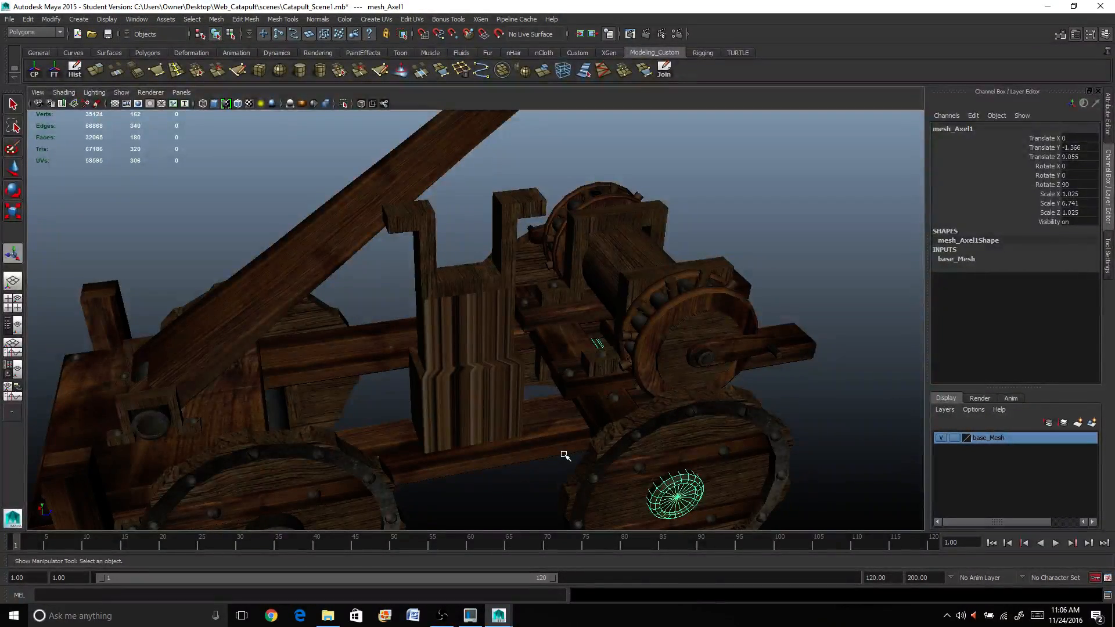
key("w")
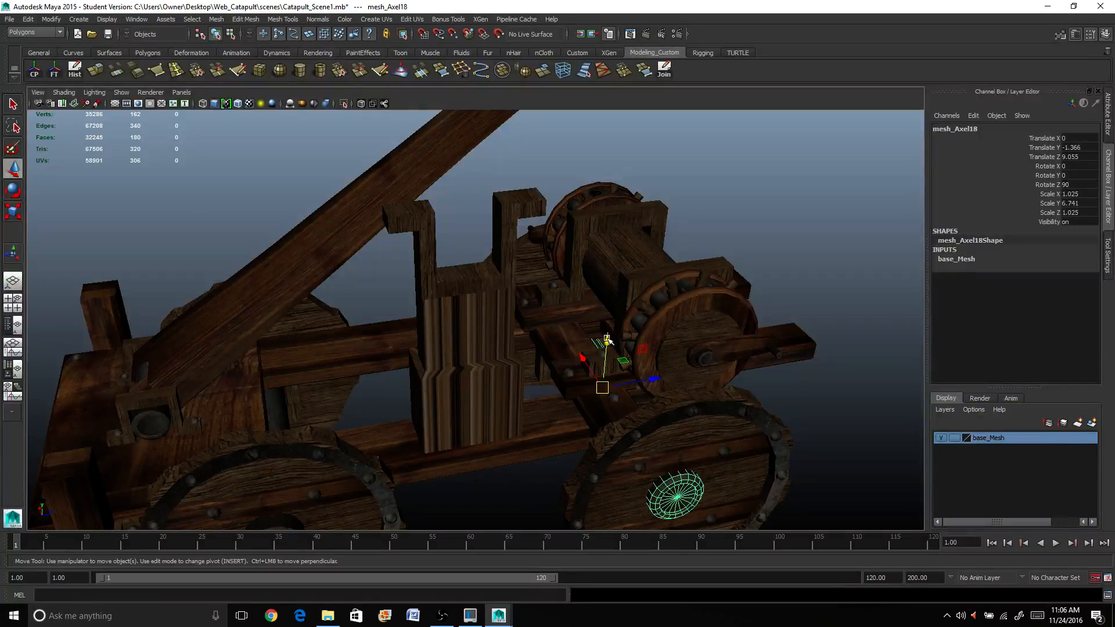
Move the axle copy to Y 6.747 and Z 2.543, across the cradle of the new support post
left_click_drag(608, 340, 606, 184)
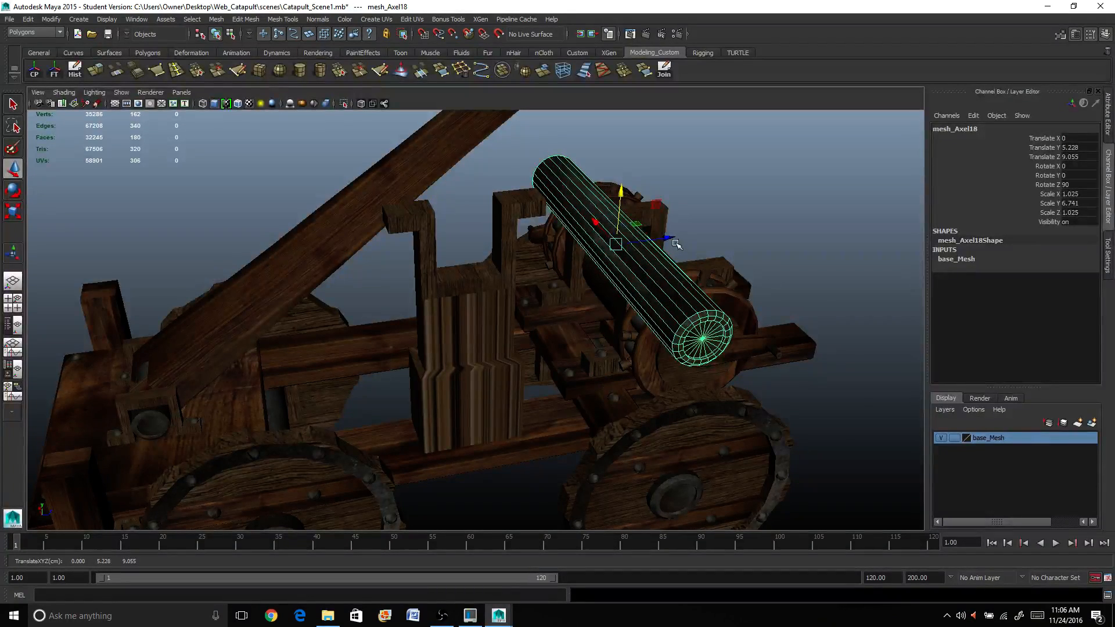
left_click_drag(670, 238, 492, 255)
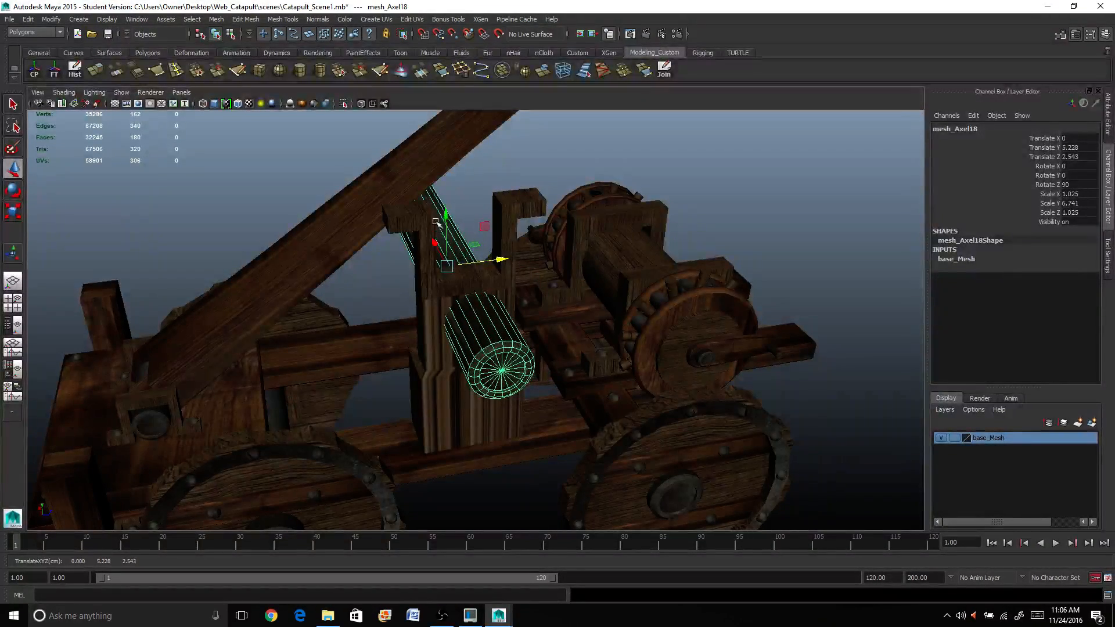
left_click_drag(451, 220, 520, 199)
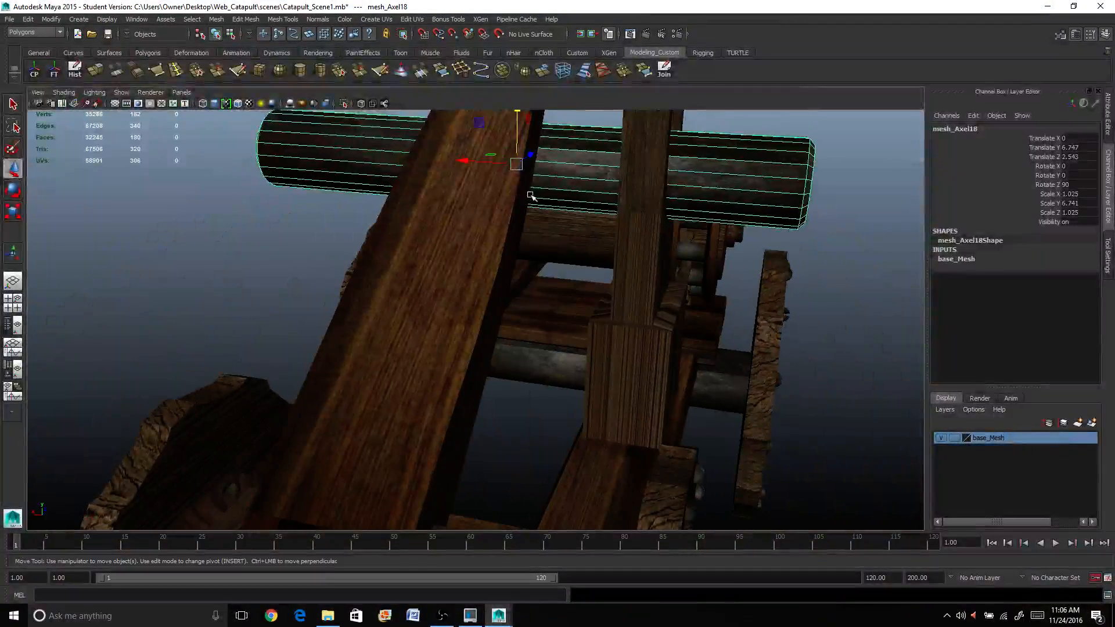
Shorten the axle copy by scaling its length to about 4.609 on Y
key("r")
left_click_drag(568, 169, 554, 168)
left_click_drag(554, 168, 501, 211, "alt")
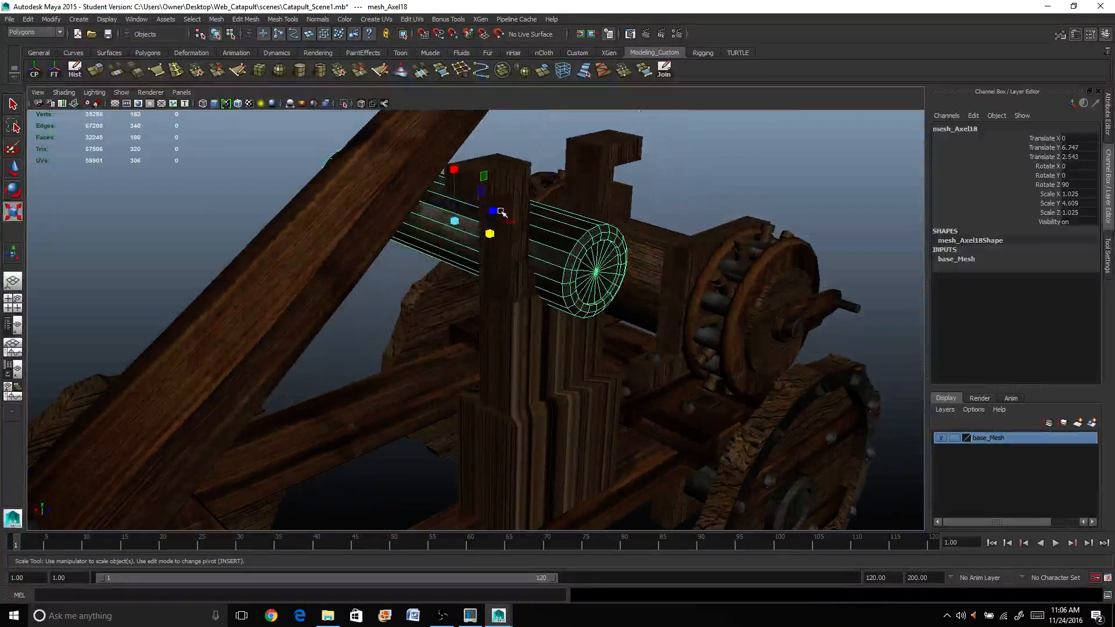
Raise the axle copy to Y 7.682 and scale it to about 1.175, 4.562 and 1.175 on X, Y and Z
key("w")
left_click_drag(459, 168, 521, 224)
key("r")
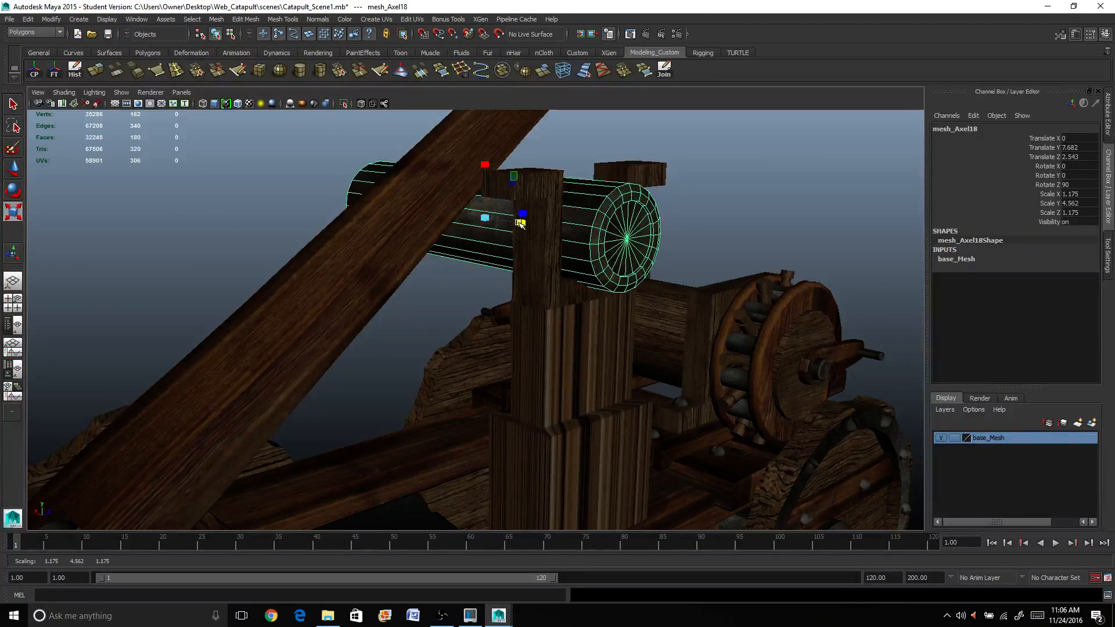
Move the axle copy to Y 7.757 and Z 2.378, and scale it to 1.031, 4.005 and 1.031 on X, Y and Z
key("w")
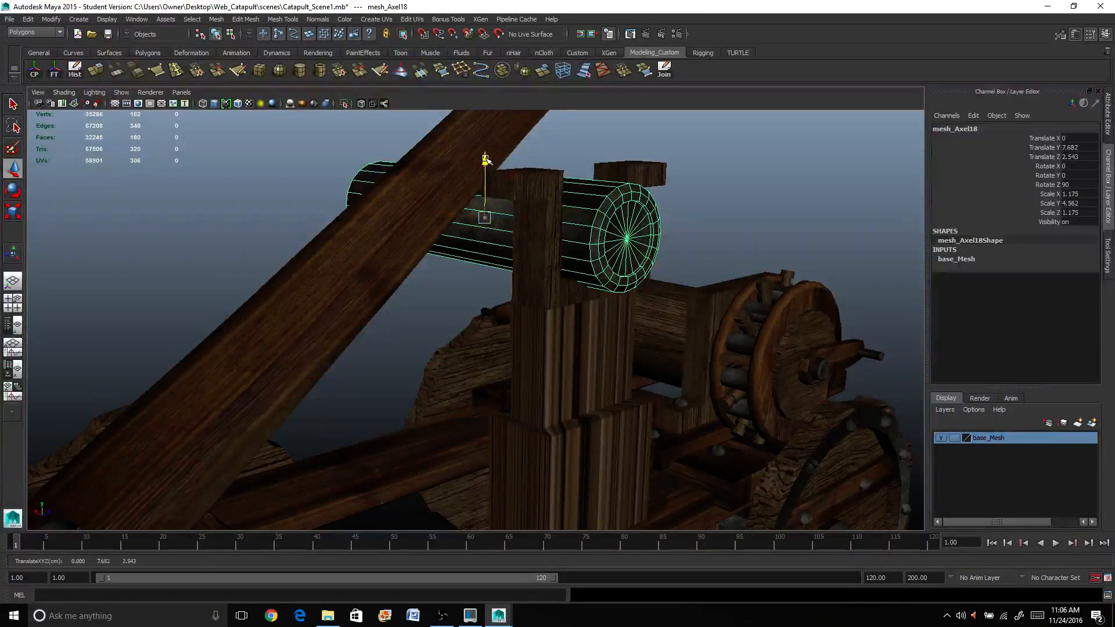
left_click_drag(486, 157, 467, 208)
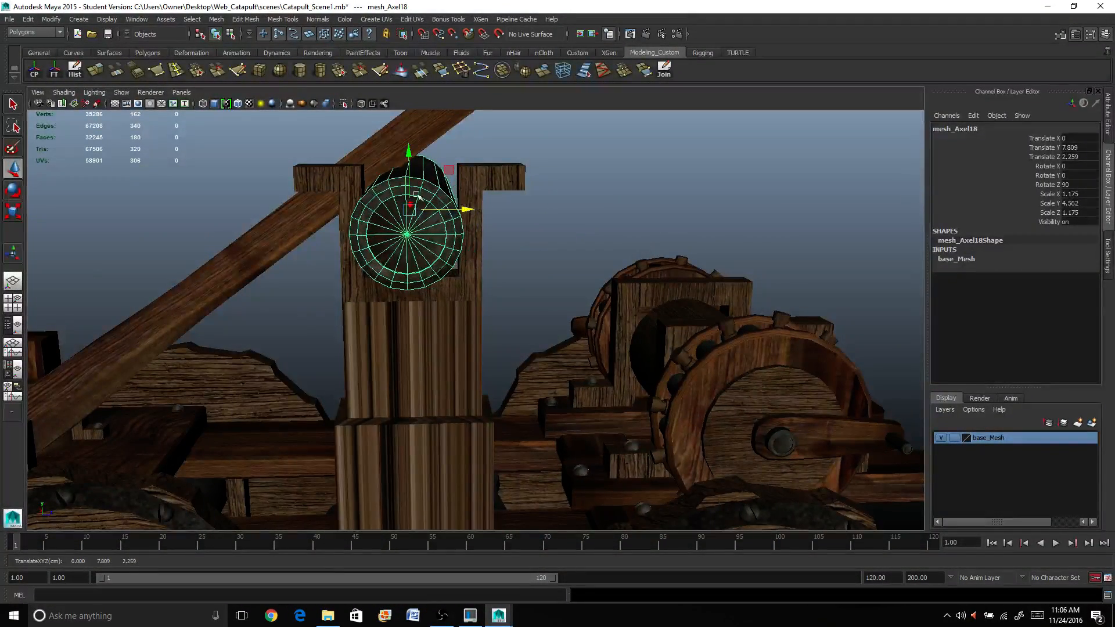
left_click_drag(410, 152, 470, 186)
key("r")
key("w")
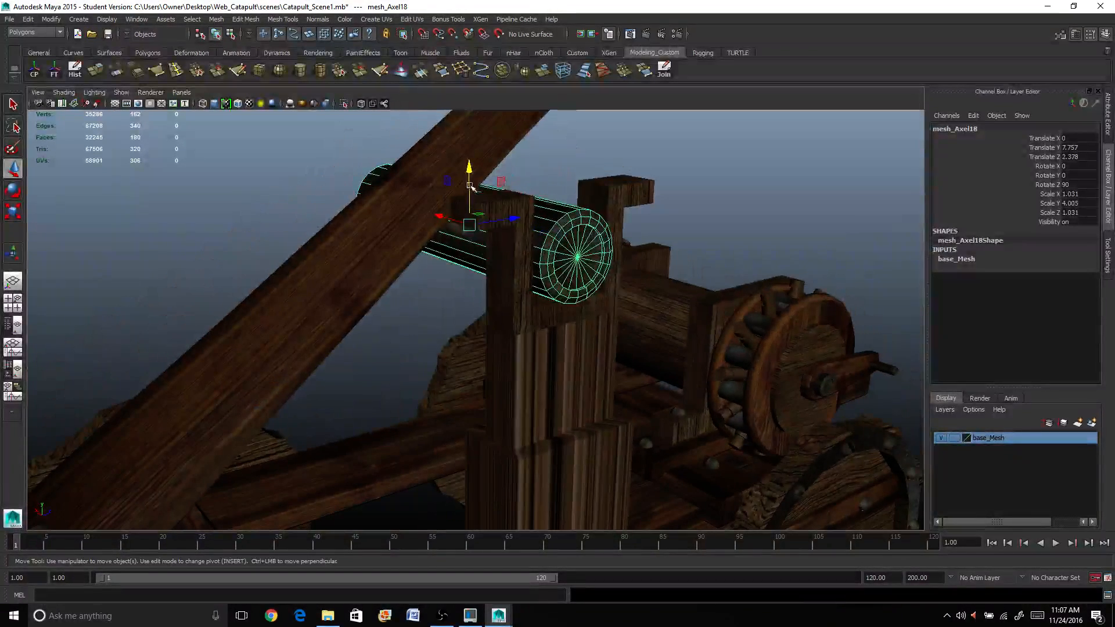
Scale the axle copy to 0.805 on X and Z and 4.291 on Y, and lower it to Y 7.56 in the post's cradle
key("r")
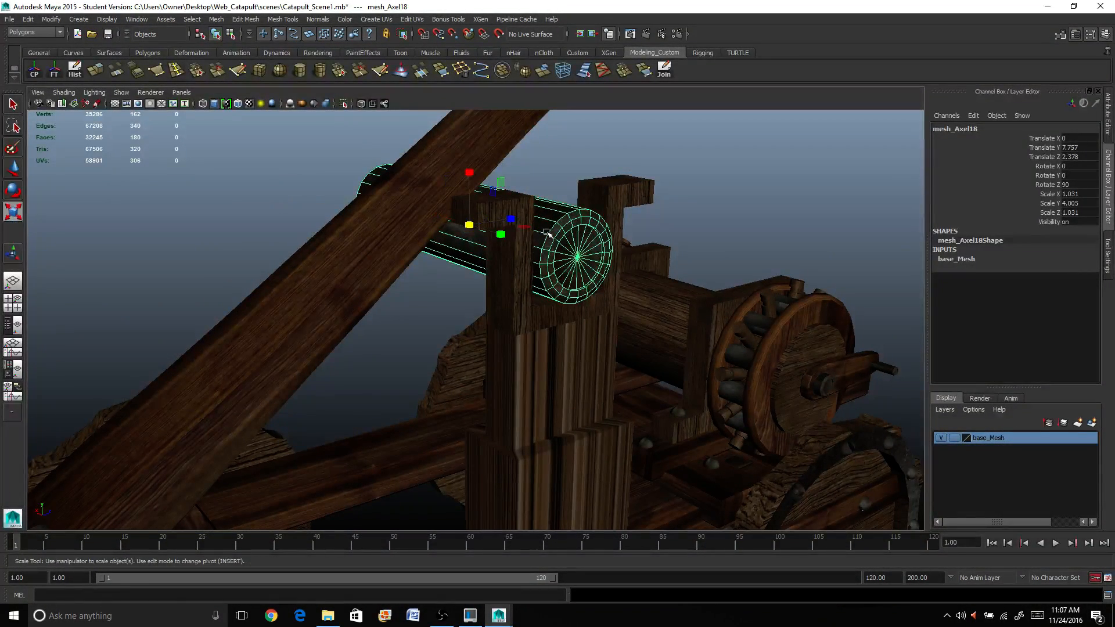
left_click_drag(474, 222, 429, 232)
key("w")
left_click_drag(468, 169, 470, 175)
key("r")
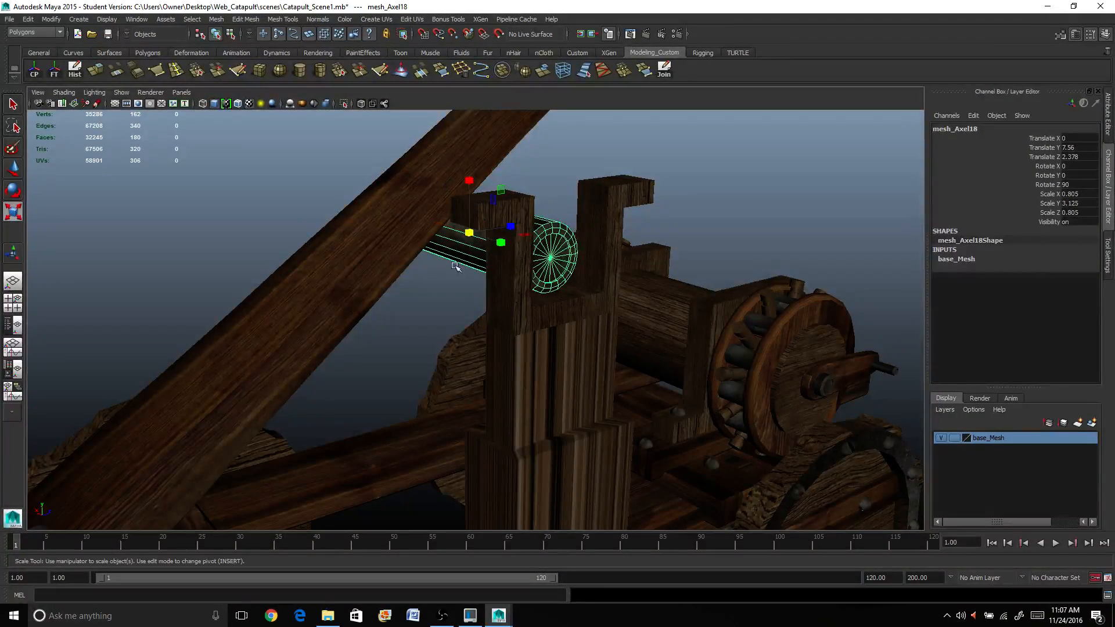
left_click_drag(484, 236, 563, 268, "alt")
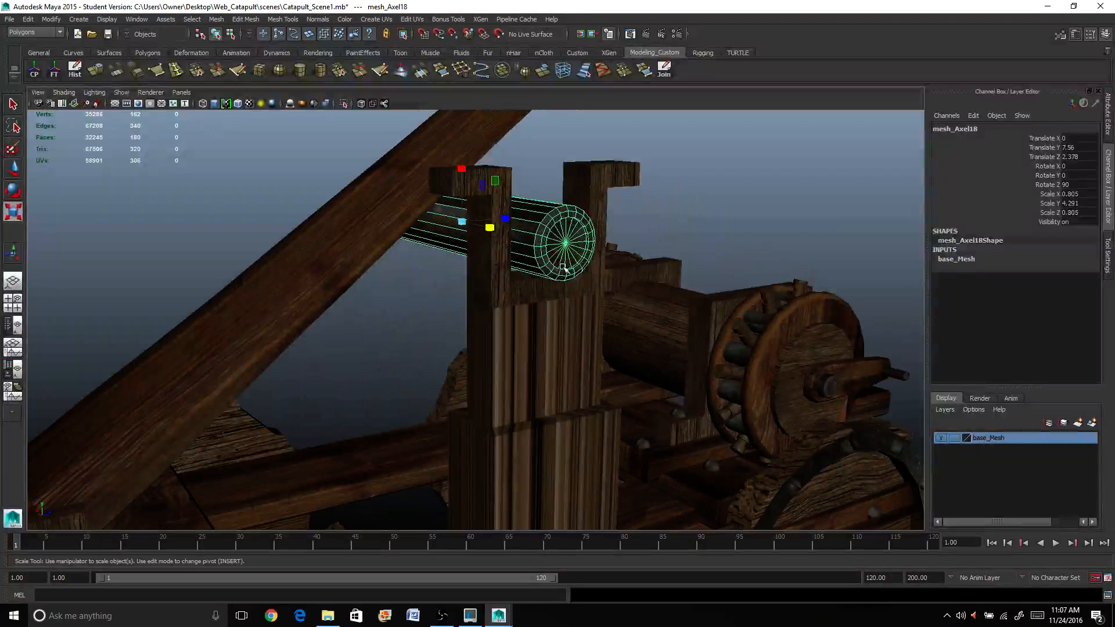
Duplicate the side frame beam beside the winch and move the copy to X -3.675, Y 7.847 and Z 2.992, above the support post
left_click(669, 457)
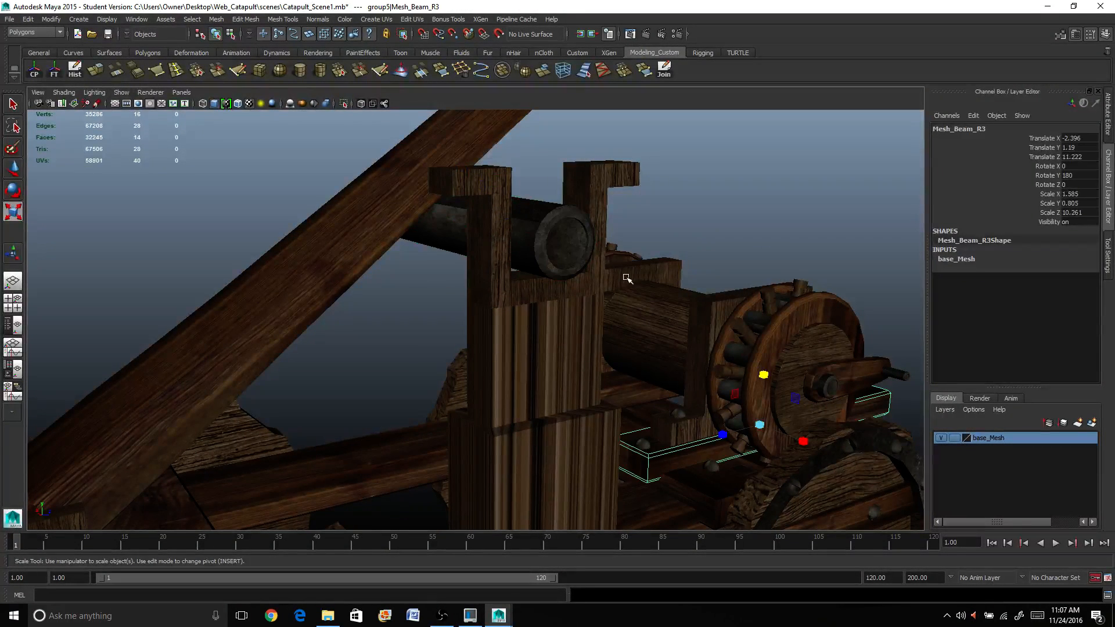
key("ctrl+d")
key("w")
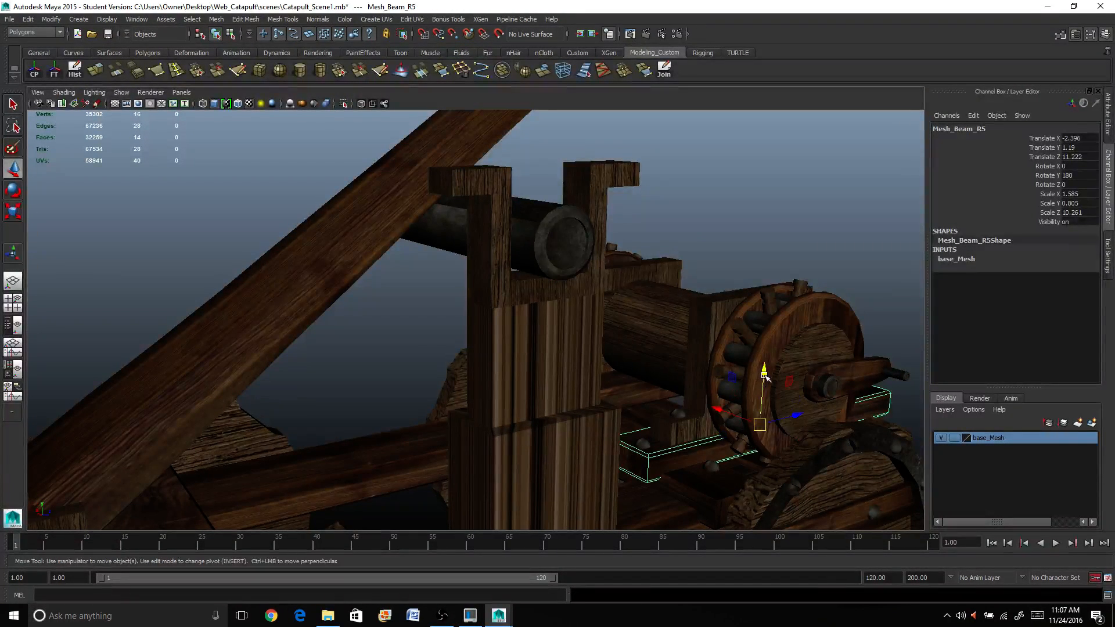
left_click_drag(765, 377, 746, 144)
left_click_drag(812, 203, 588, 261)
Scale the beam copy to 1.496, 0.425 and 4.852 on X, Y and Z, and move it to X -3.479, Y 8.51 and Z 2.51
key("r")
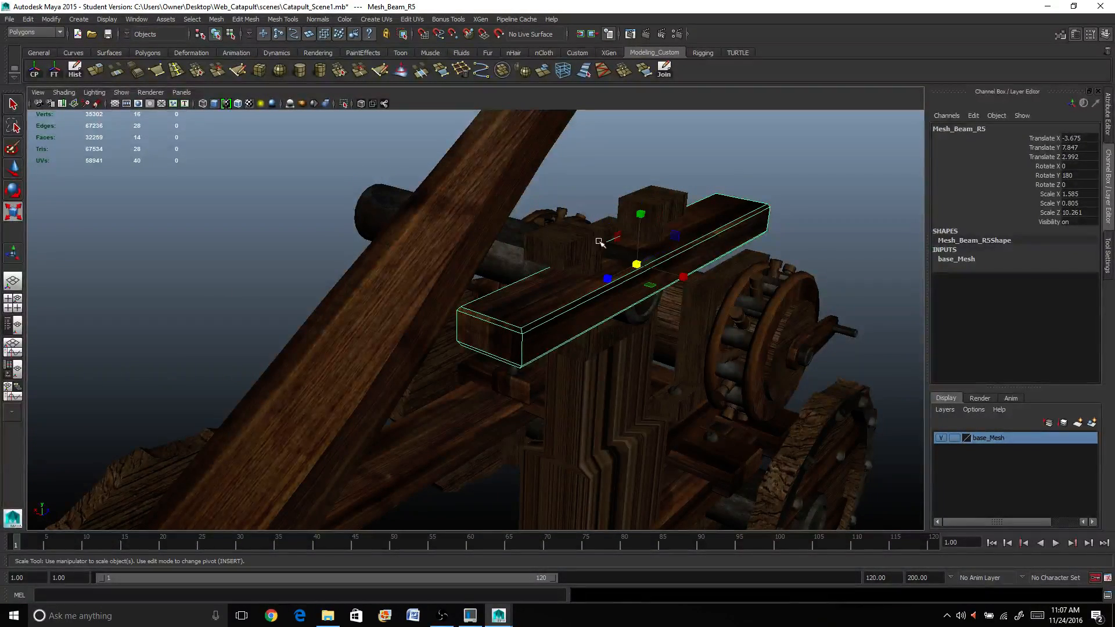
left_click_drag(677, 275, 659, 263)
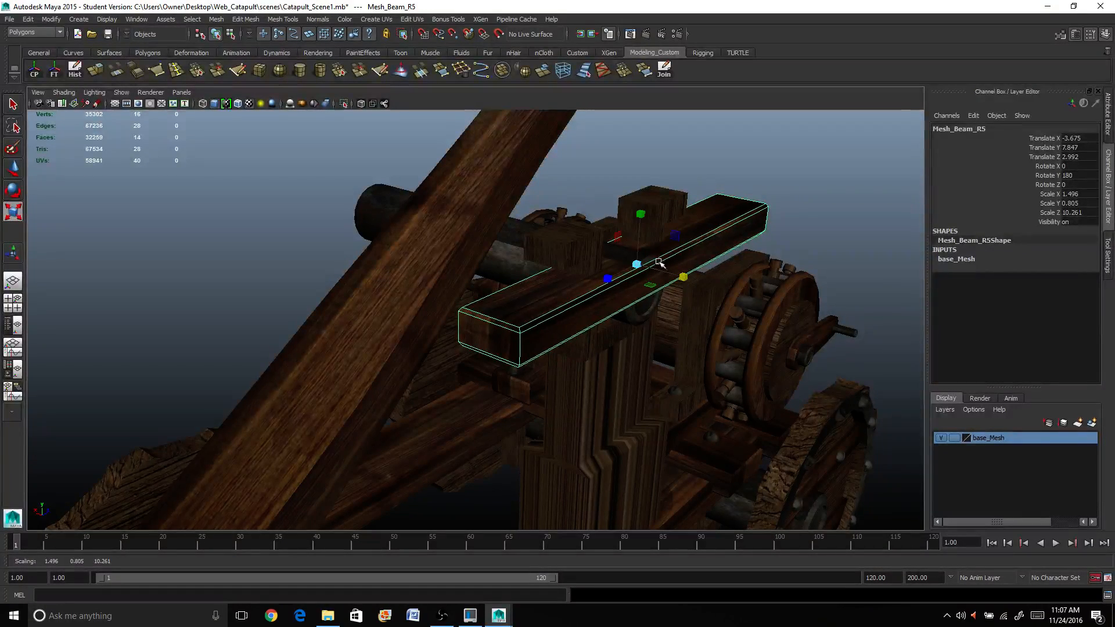
left_click_drag(645, 223, 507, 300)
key("w")
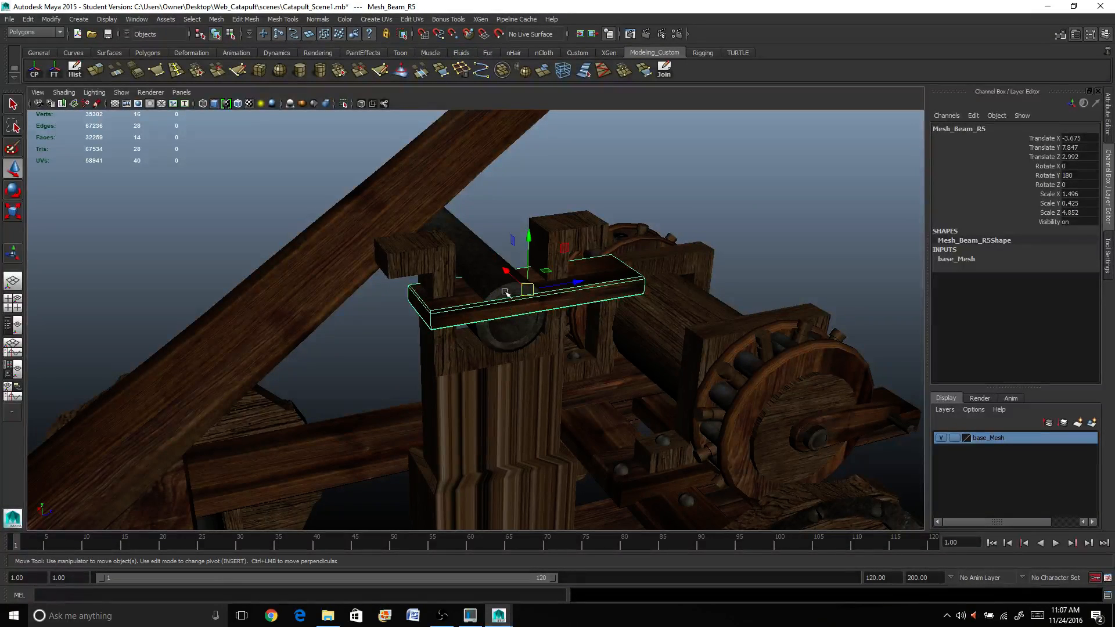
left_click_drag(529, 239, 525, 221)
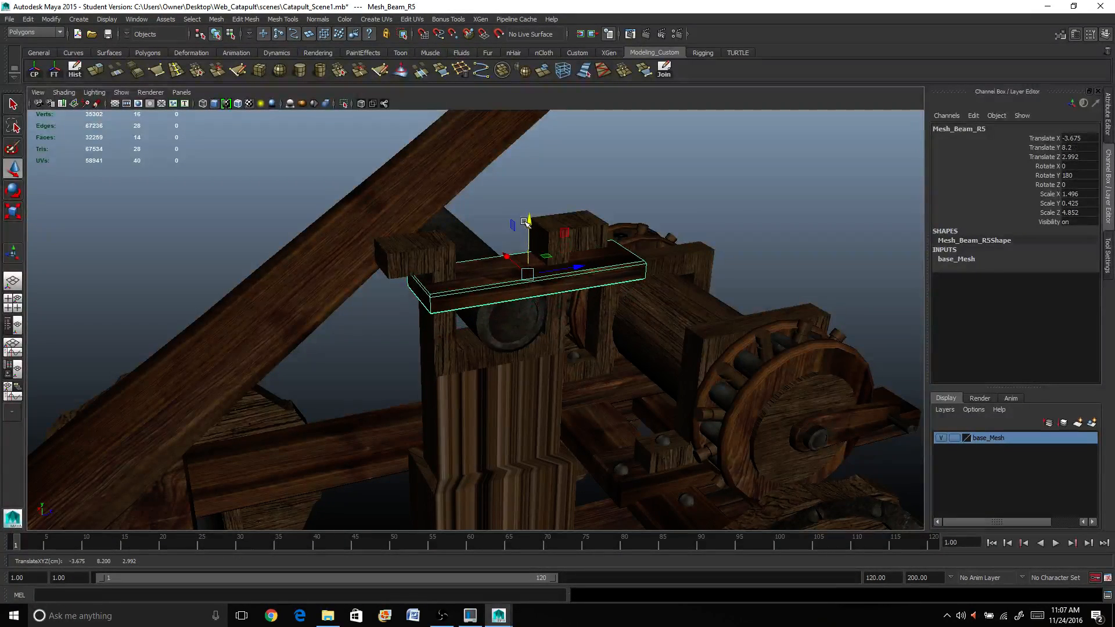
left_click_drag(572, 268, 483, 107)
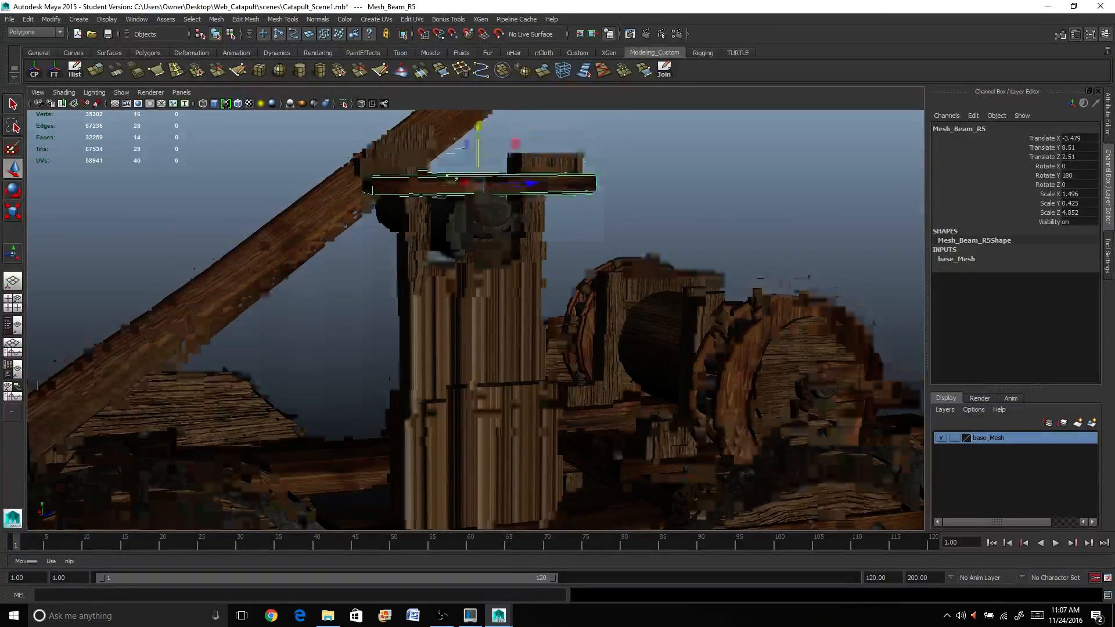
Thin the beam copy to 0.225 on Y and lower it to Y 8.42, beneath the post's bracket ends
scroll(457, 190, "up", 4)
left_click_drag(457, 190, 430, 301, "alt")
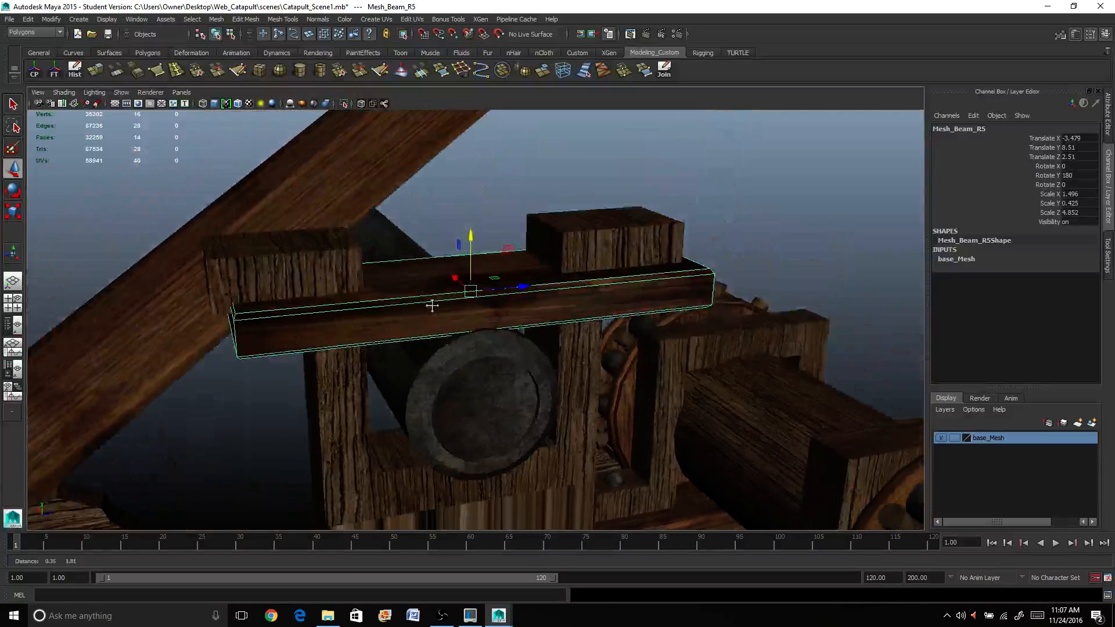
key("r")
left_click_drag(470, 244, 540, 276)
key("w")
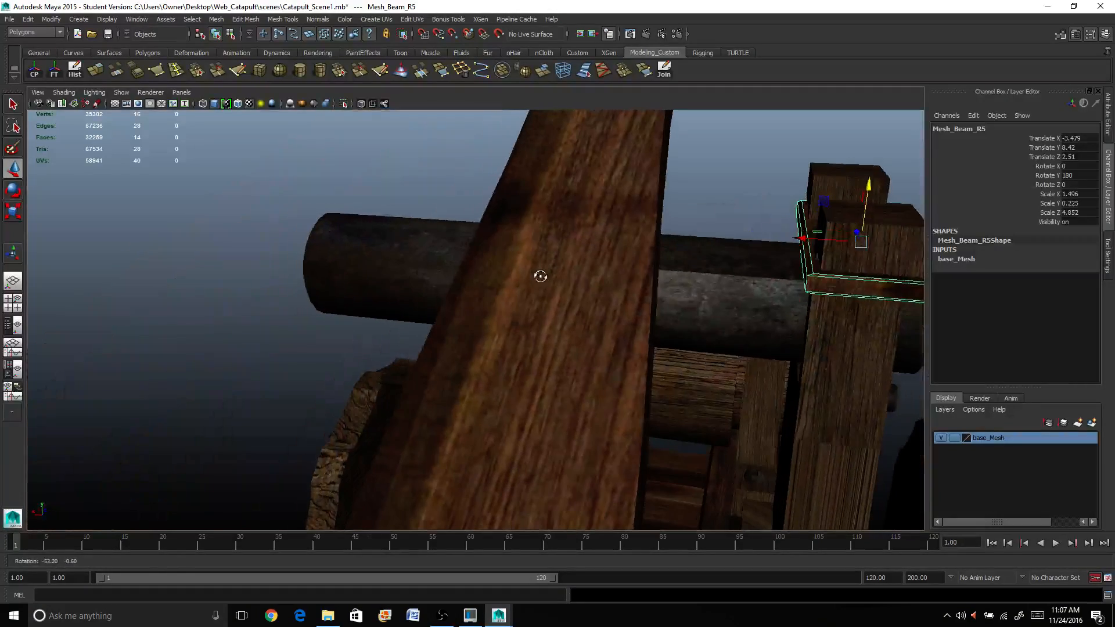
Adjust the beam copy's X position over the support post and clear the selection
left_click_drag(585, 311, 604, 290, "alt")
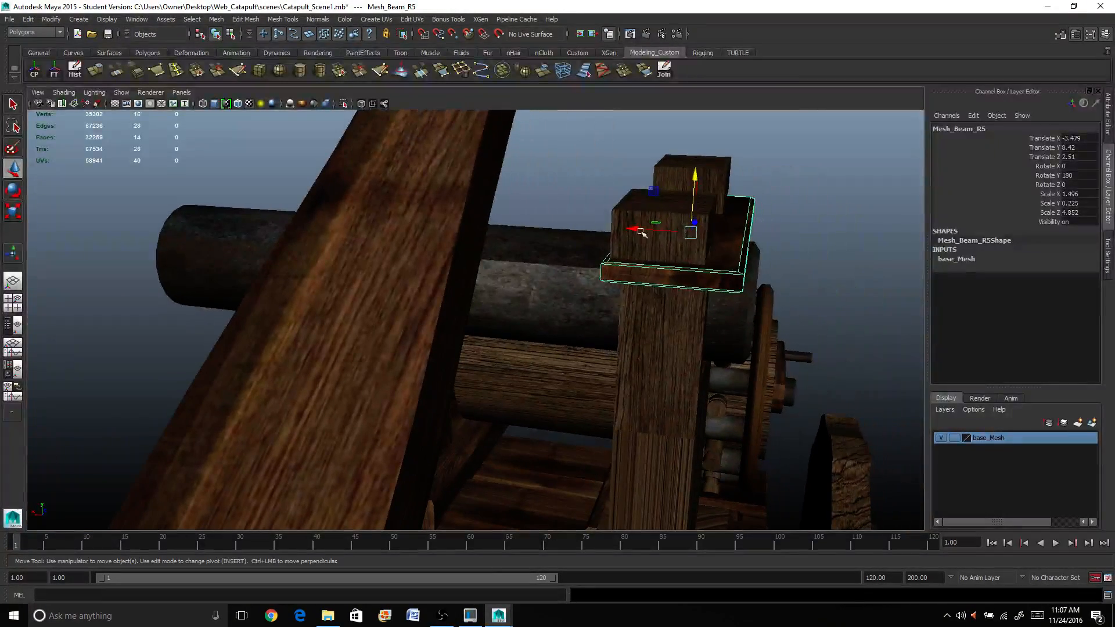
left_click_drag(641, 232, 588, 264)
left_click(655, 250)
scroll(655, 250, "down", 3)
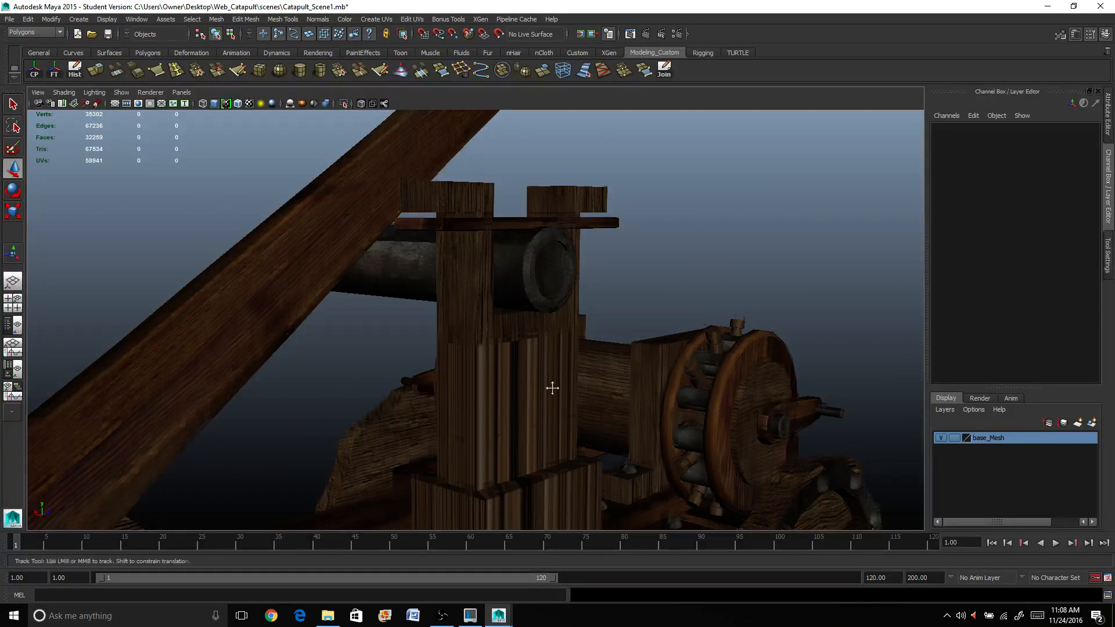
Select the extruded lower faces of the support post and apply Automatic Mapping to their UVs
middle_click_drag(553, 388, 545, 329, "alt")
left_click(542, 332)
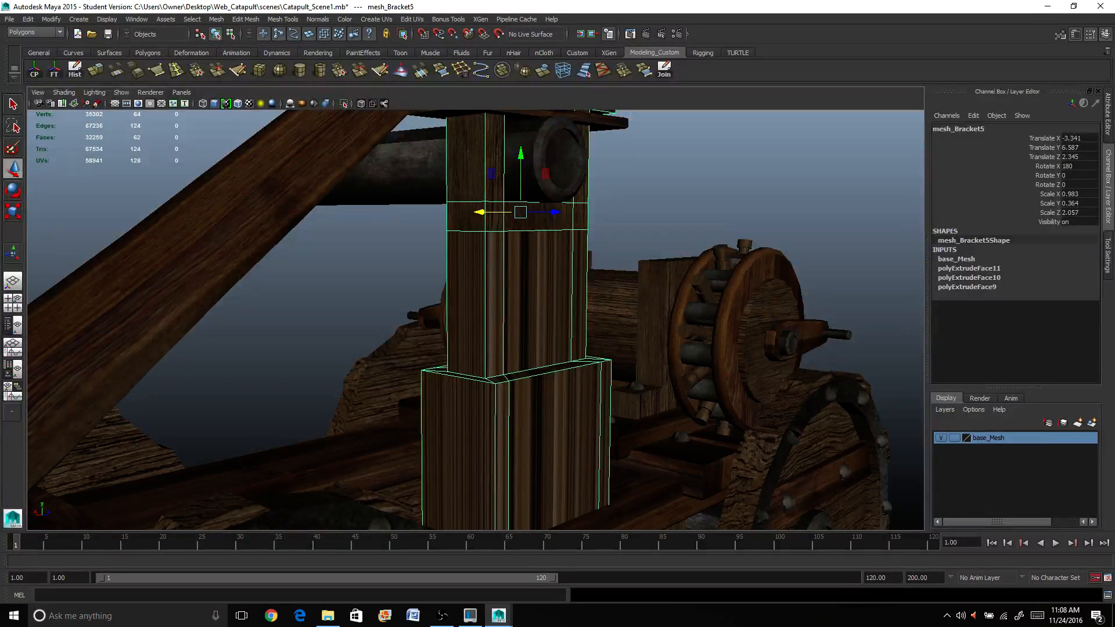
right_click_drag(497, 306, 465, 331)
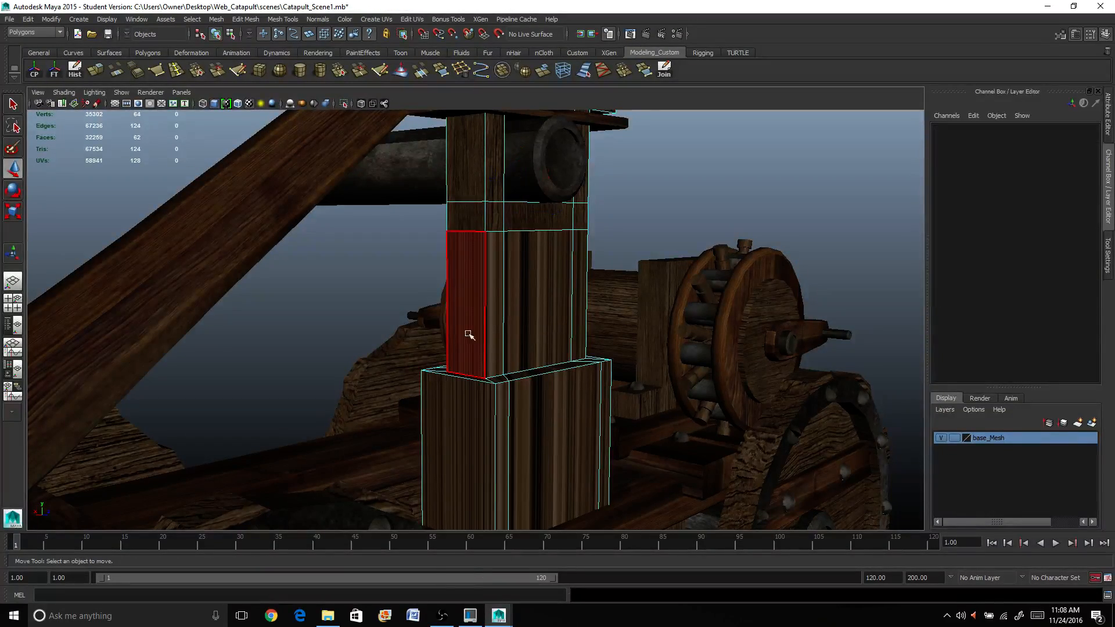
left_click_drag(398, 295, 677, 577)
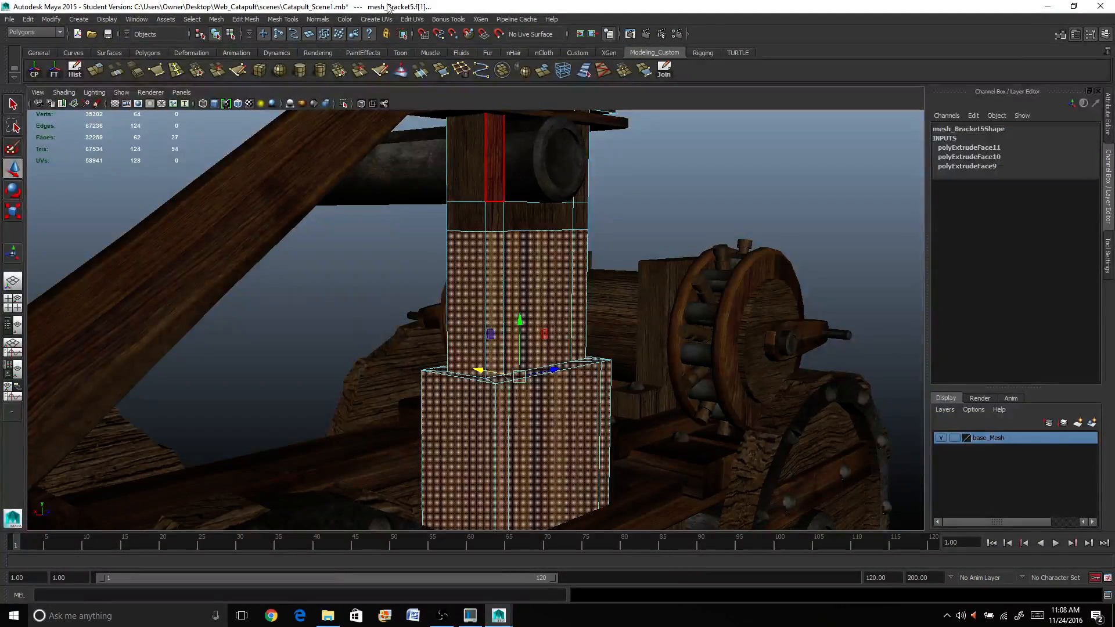
left_click(375, 20)
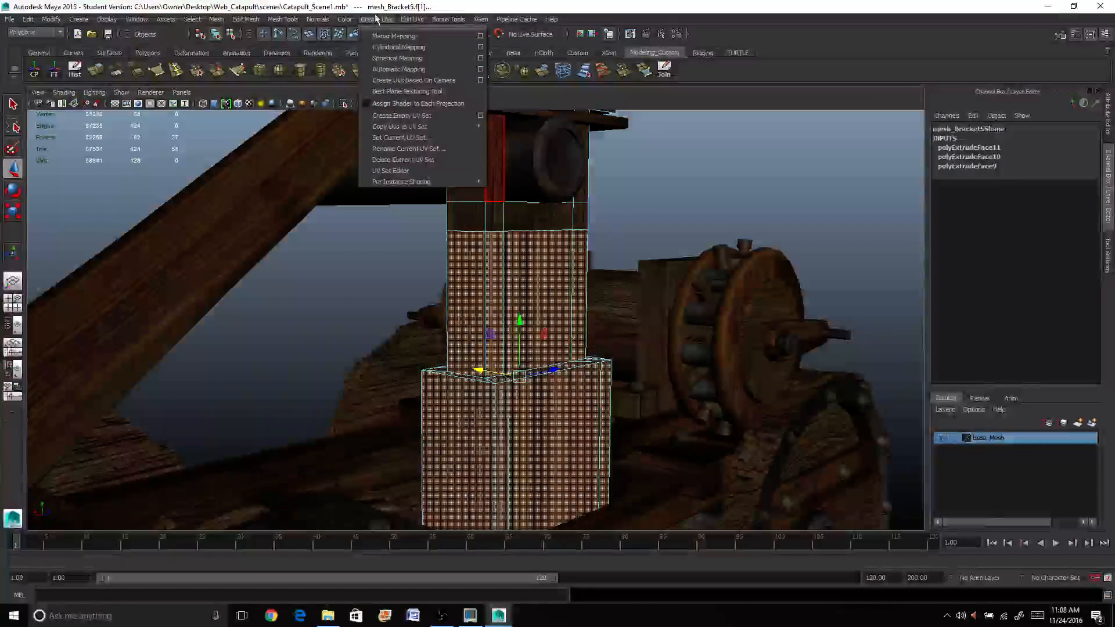
left_click(401, 69)
Stretch the automatic projection to 37.84 on Y and shift it to Y 10.328 to adjust the post's wood texture
scroll(263, 263, "down", 5)
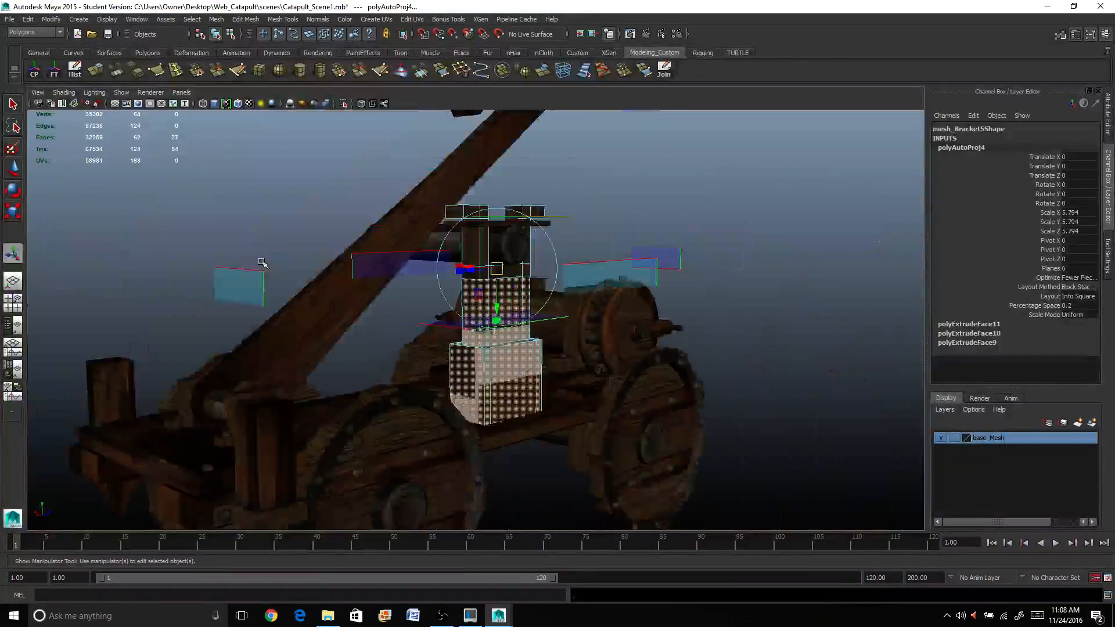
left_click_drag(501, 314, 432, 319, "alt")
left_click_drag(443, 456, 455, 514, "alt")
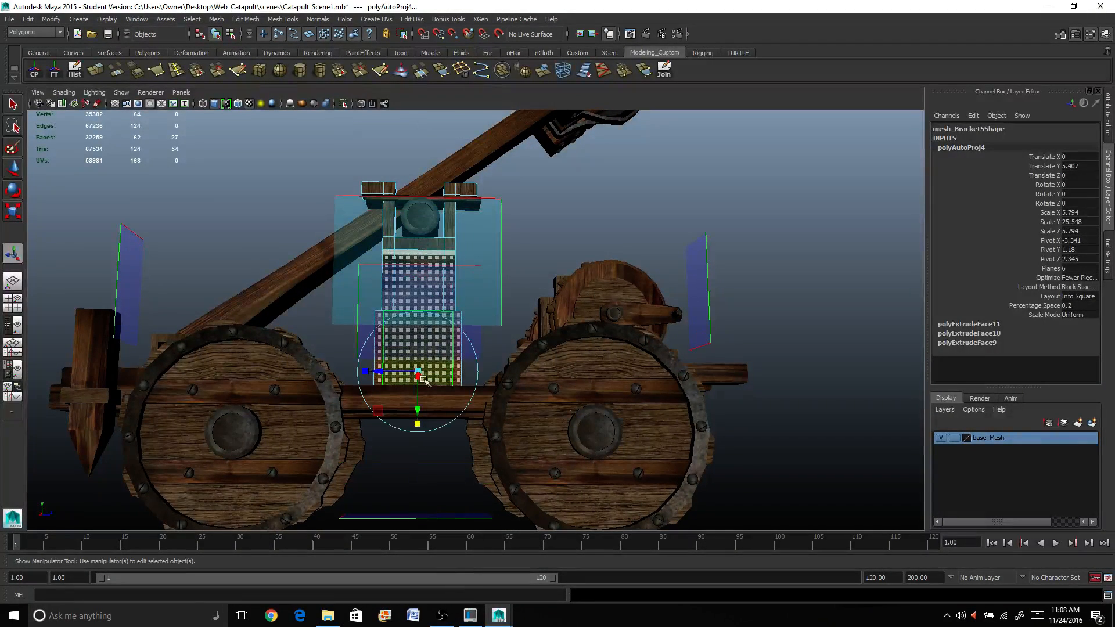
left_click_drag(418, 410, 420, 527)
scroll(405, 457, "down", 3)
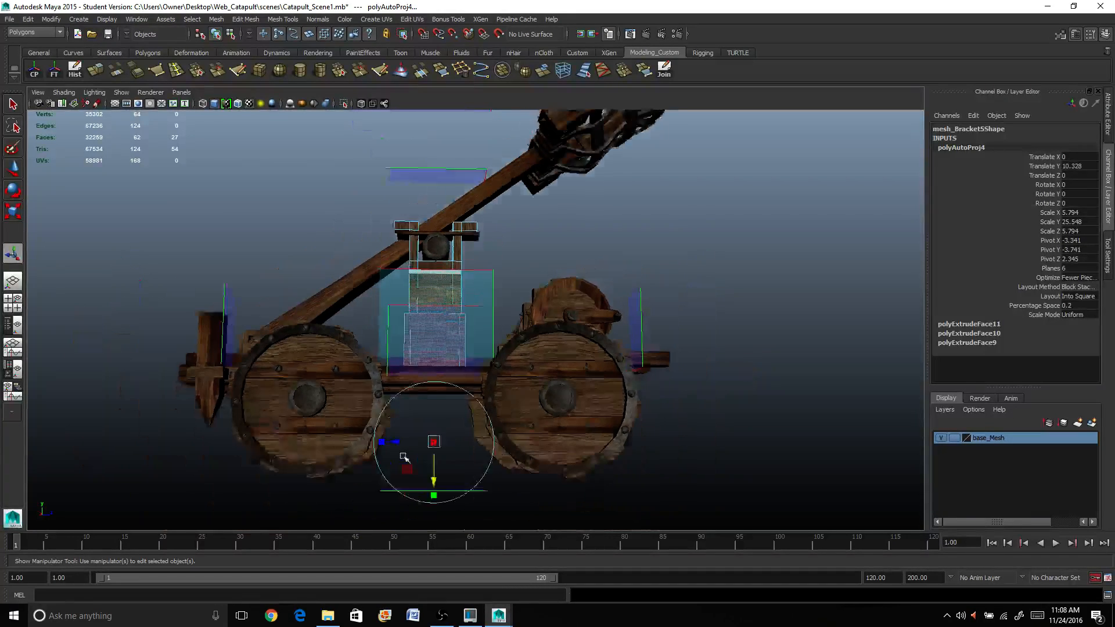
scroll(405, 458, "down", 2)
left_click_drag(441, 476, 445, 501)
left_click_drag(413, 438, 521, 465, "alt")
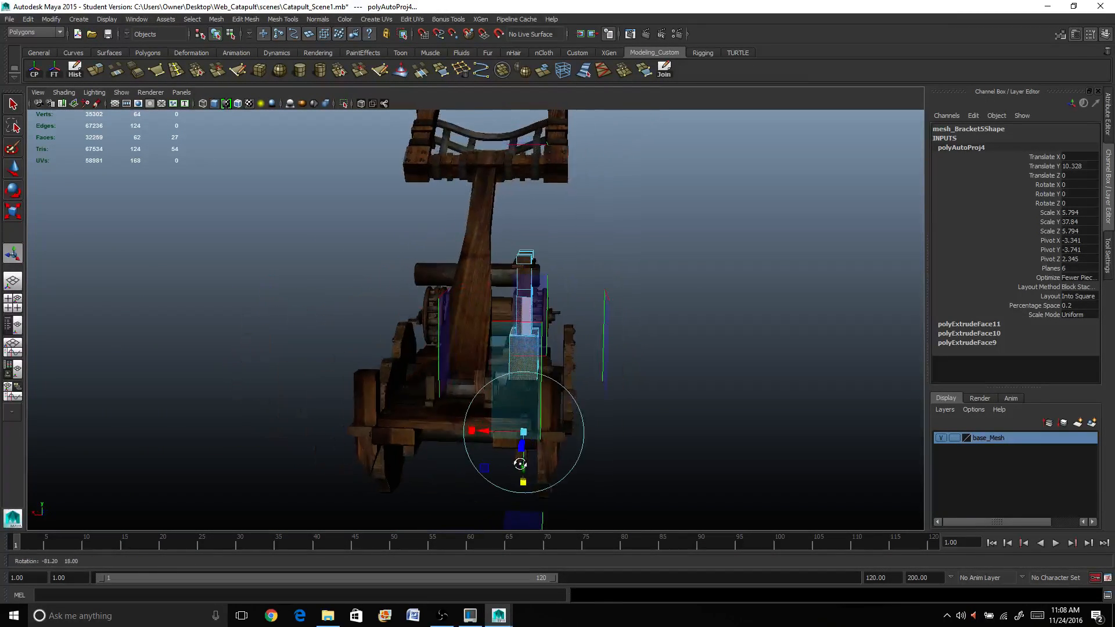
Switch to a split layout and show the UV Texture Editor below the perspective view
left_click(13, 348)
left_click(233, 298)
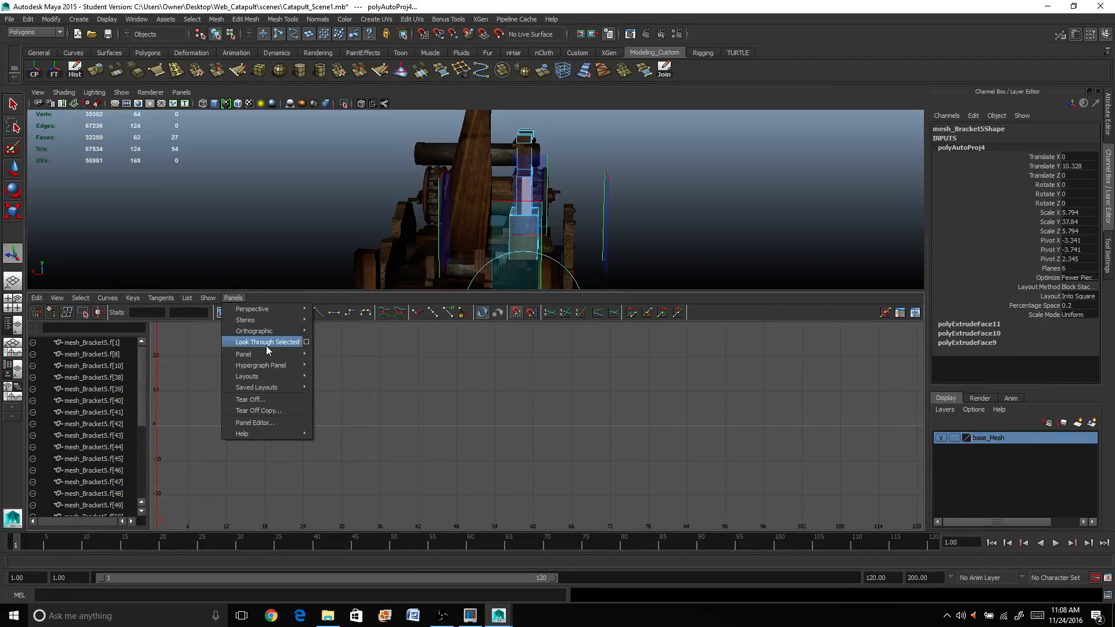
mouse_move(255, 355)
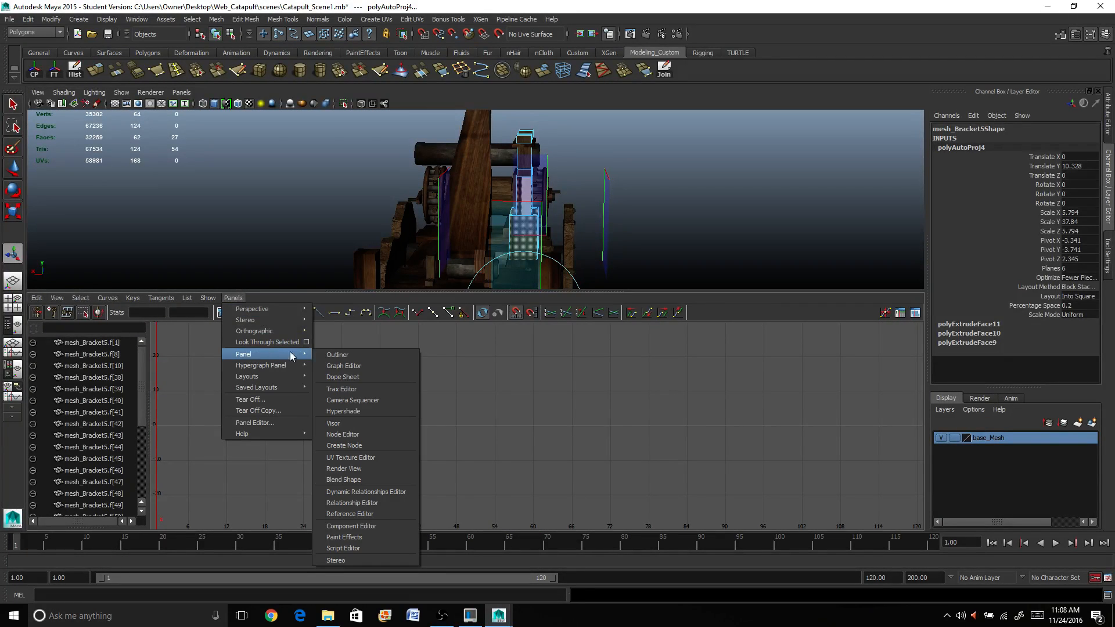
left_click(348, 459)
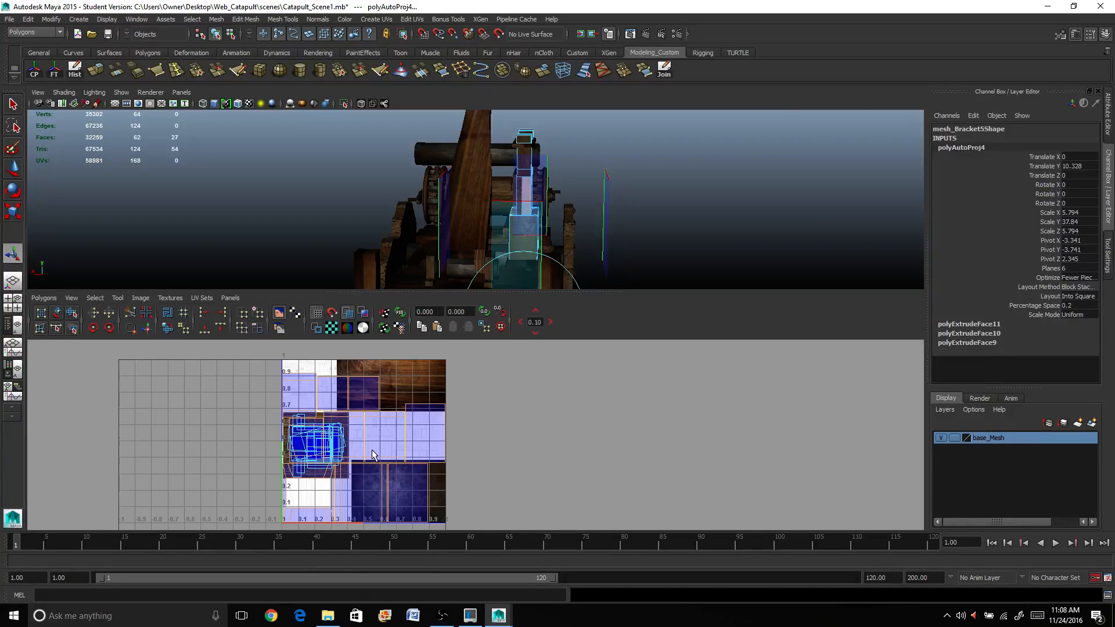
scroll(373, 451, "up", 2)
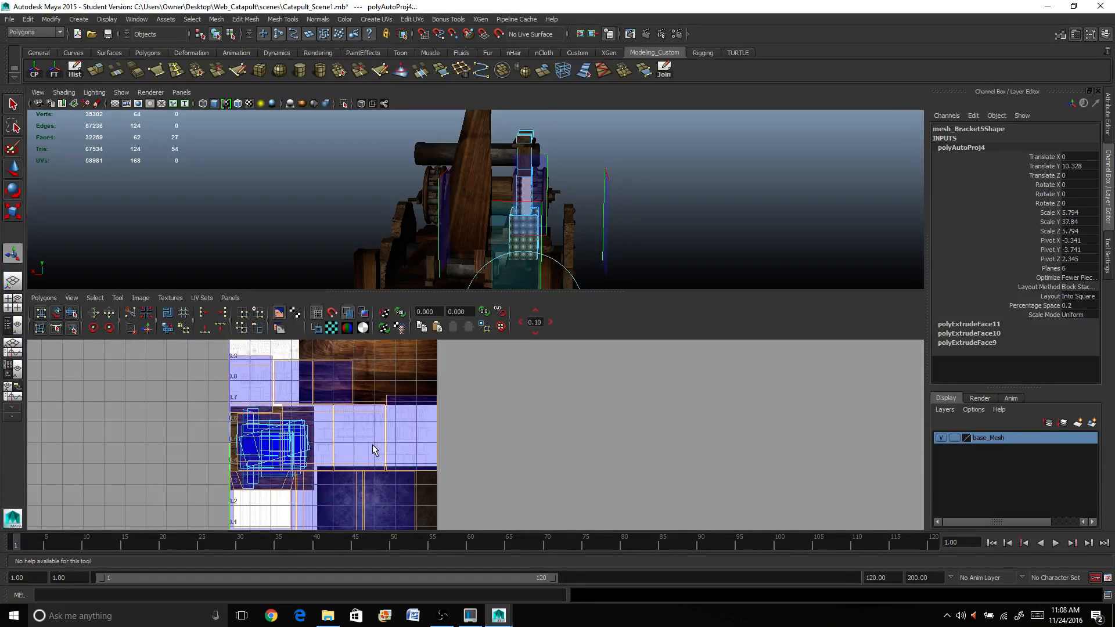
Move the support post's UV shells from the upper and middle rows of the texture sheet onto the wood plank tile
right_click(187, 384, "ctrl")
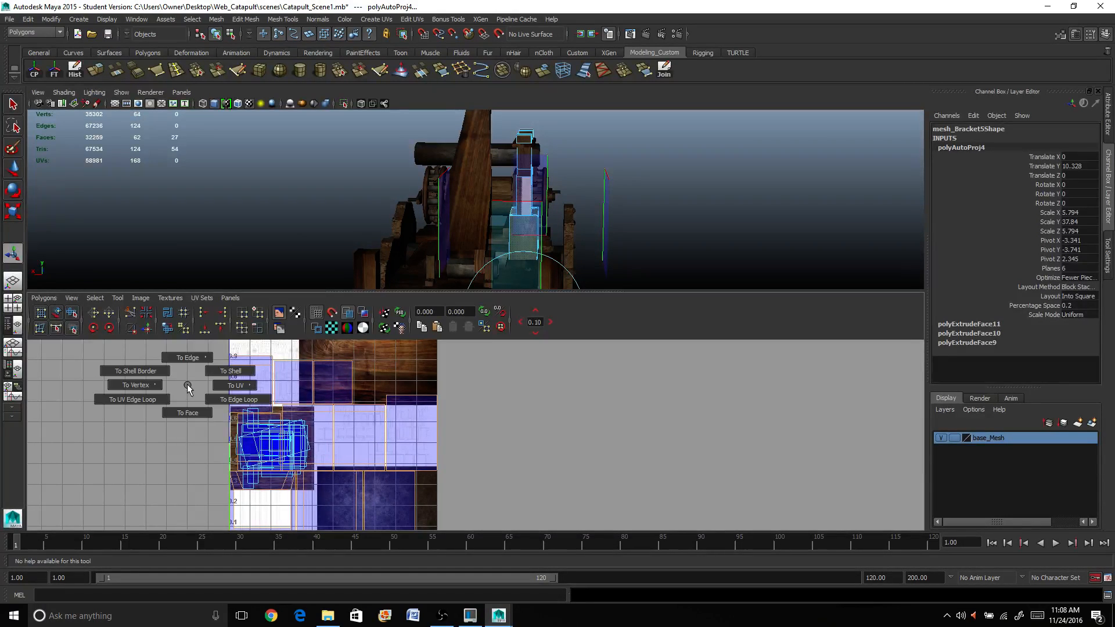
right_click_drag(187, 384, 169, 376, "ctrl")
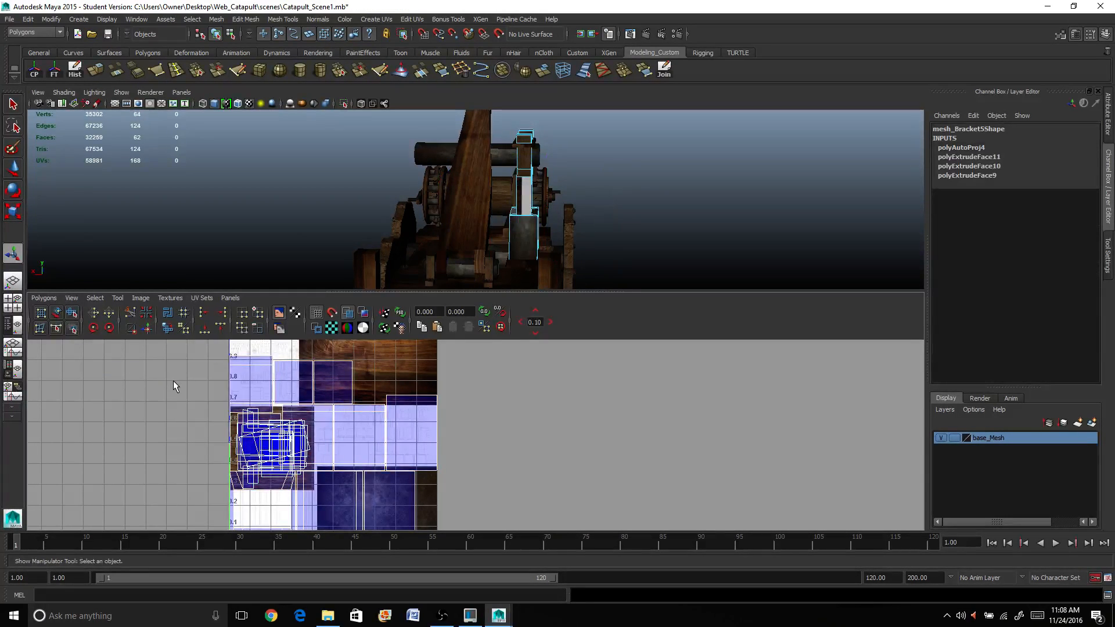
key("w")
scroll(271, 440, "down", 2)
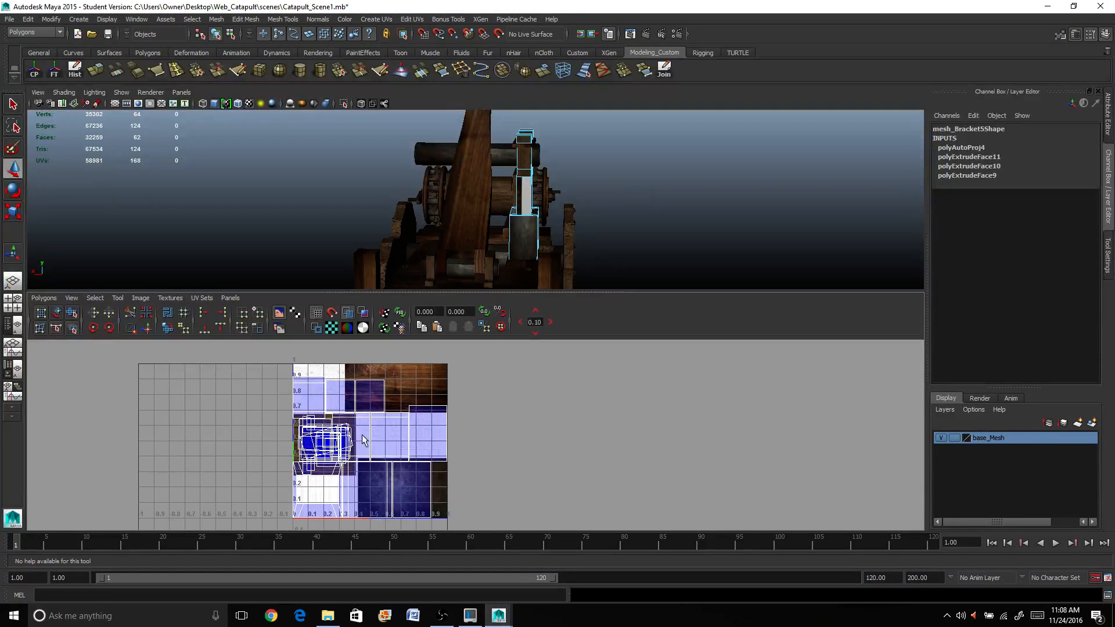
right_click_drag(365, 397, 317, 375)
left_click_drag(386, 394, 349, 443)
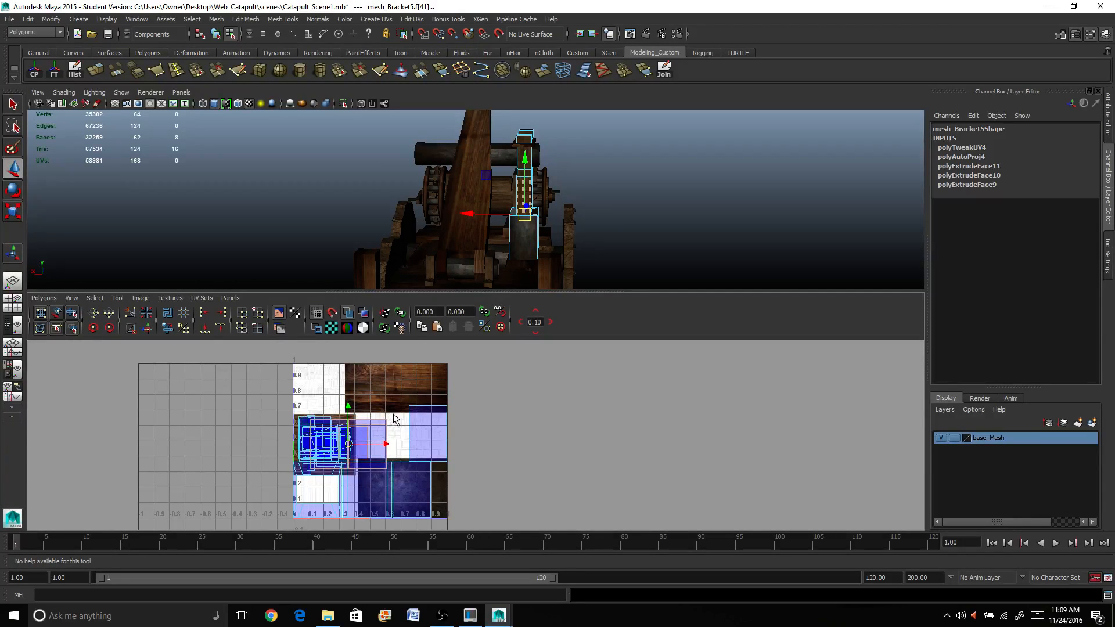
left_click_drag(393, 414, 325, 442)
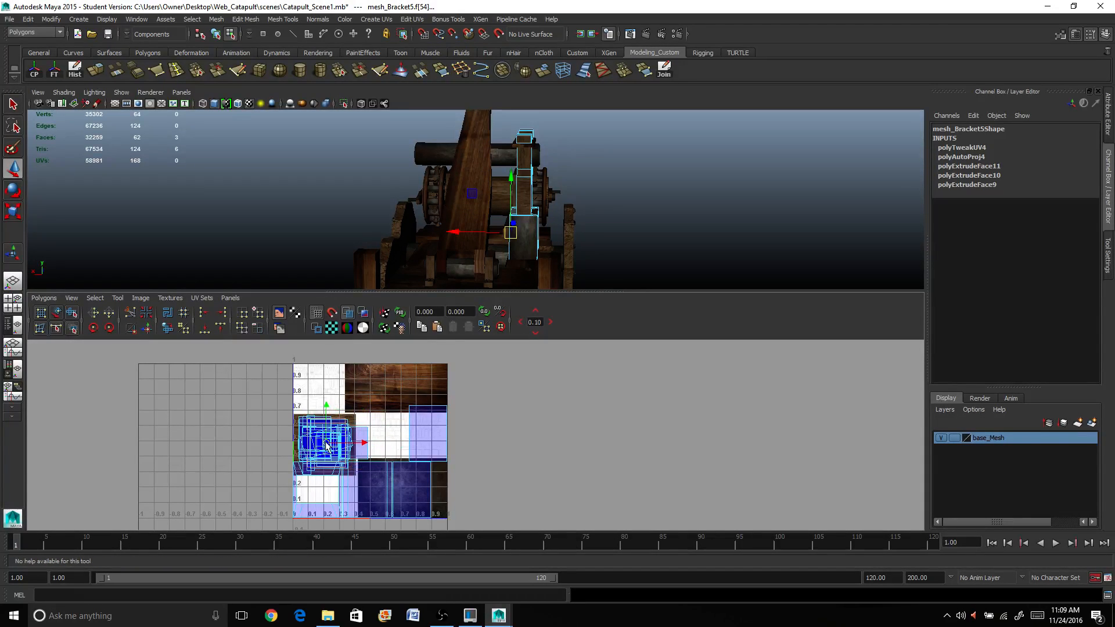
left_click(360, 443)
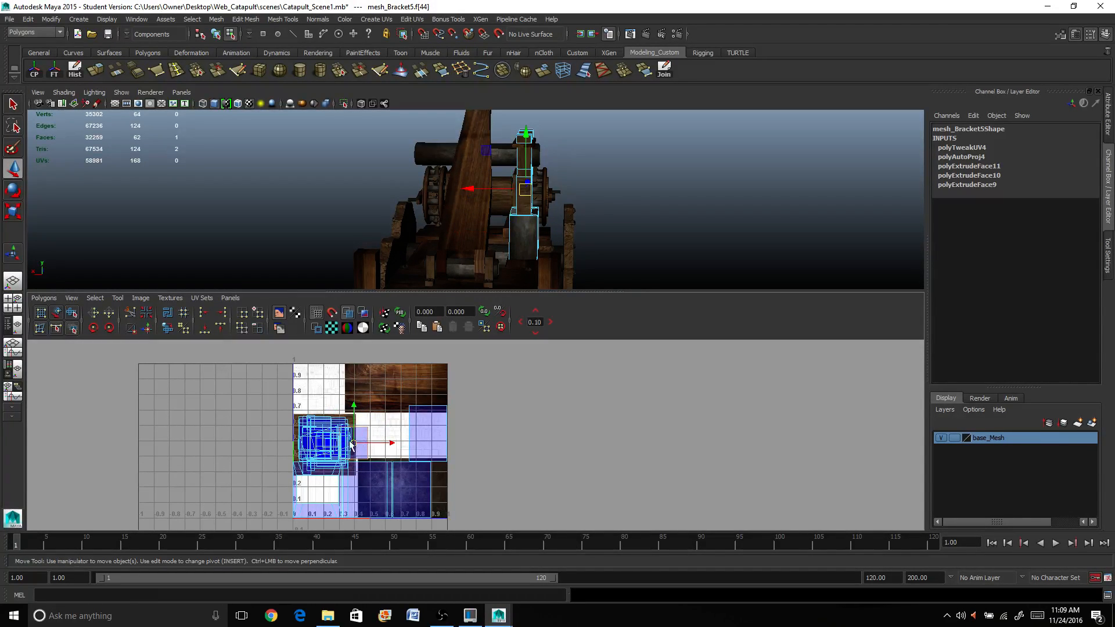
left_click(421, 420)
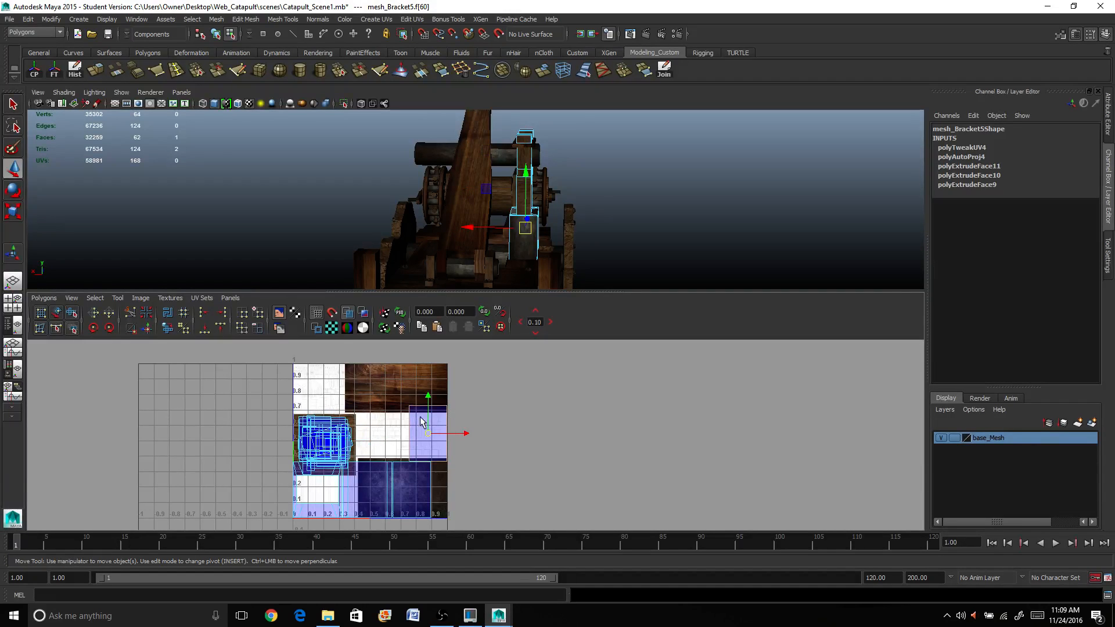
left_click_drag(427, 433, 330, 447)
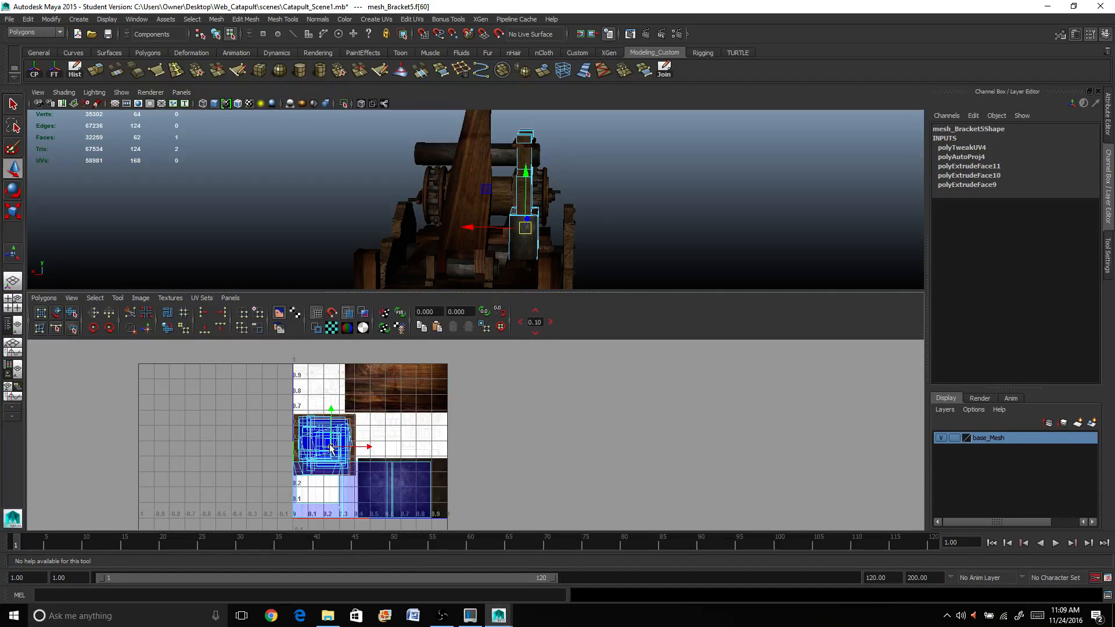
Move the post's UV shells from the dark metal tile and the lower white area onto the same wood plank tile
middle_click_drag(404, 457, 410, 399, "alt")
left_click(362, 423)
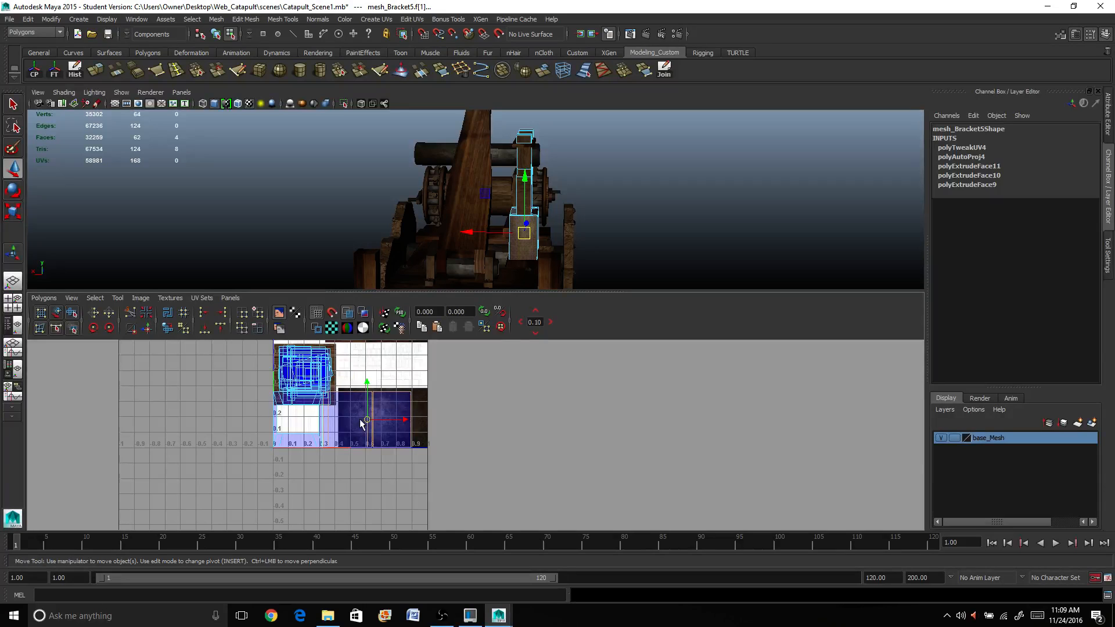
left_click_drag(366, 420, 323, 374)
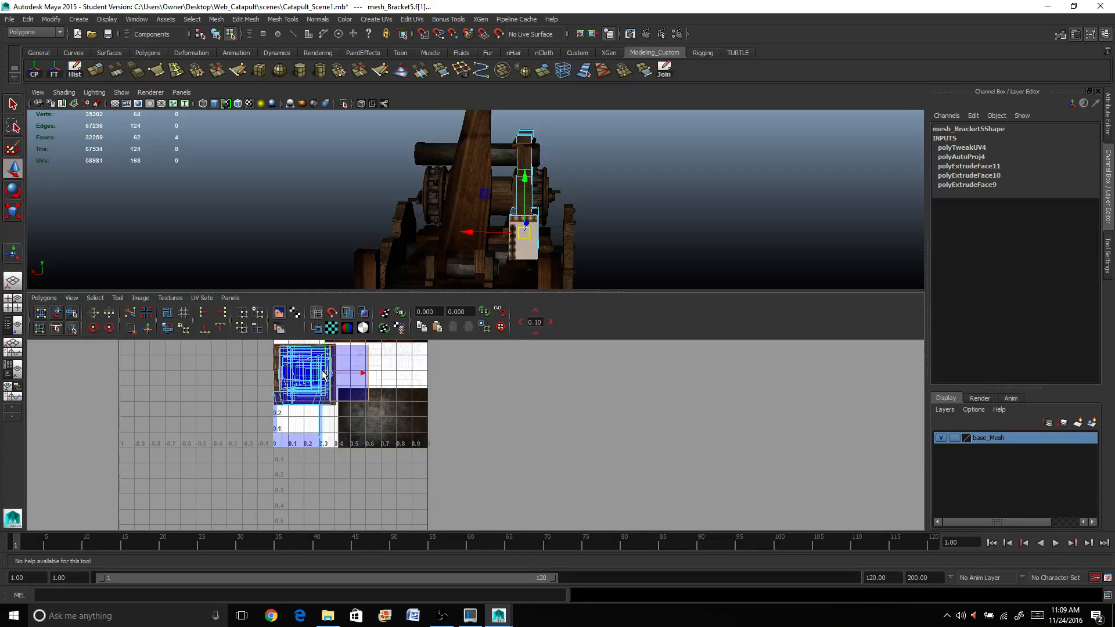
left_click(313, 380)
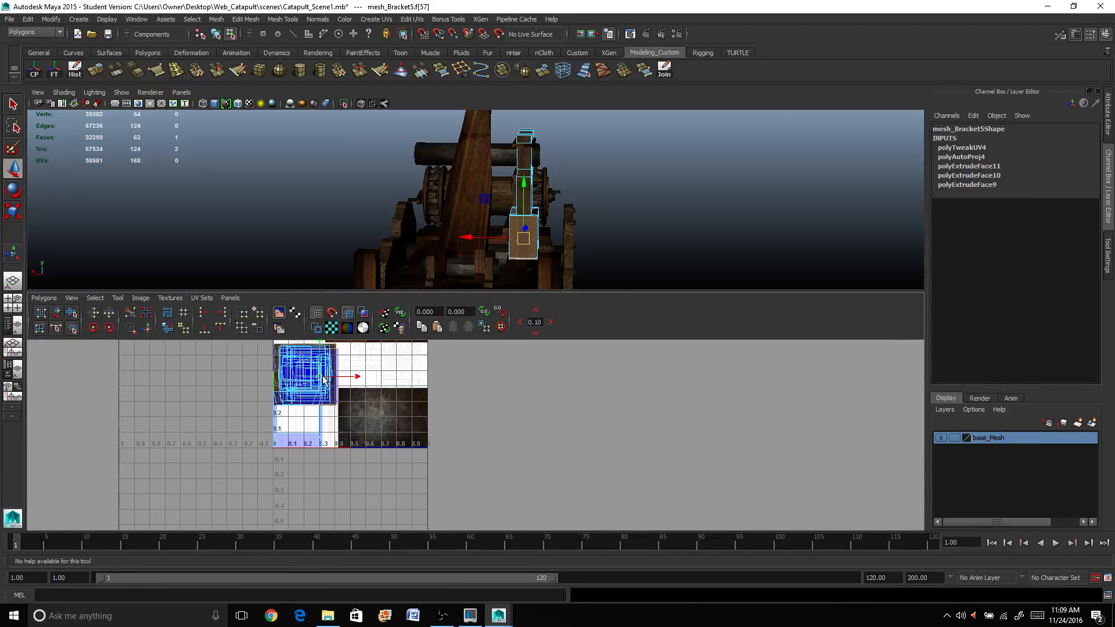
left_click_drag(313, 380, 313, 378)
left_click_drag(261, 437, 308, 378)
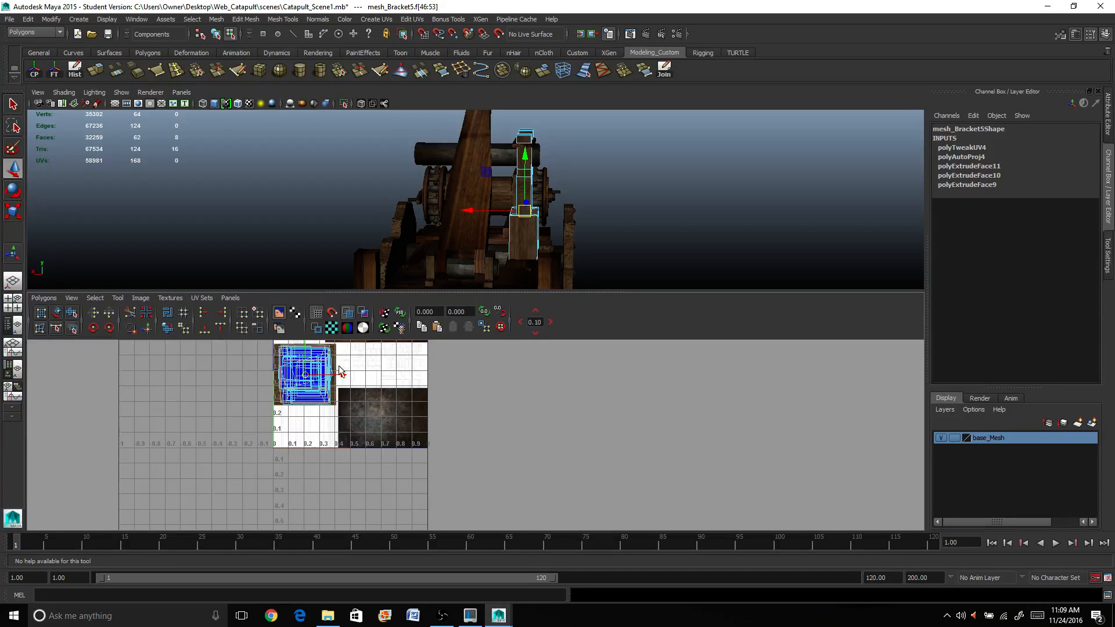
Examine the support post's wood texture from several sides in a full-size perspective view
scroll(597, 186, "up", 3)
left_click_drag(597, 186, 793, 211, "alt")
left_click(693, 246)
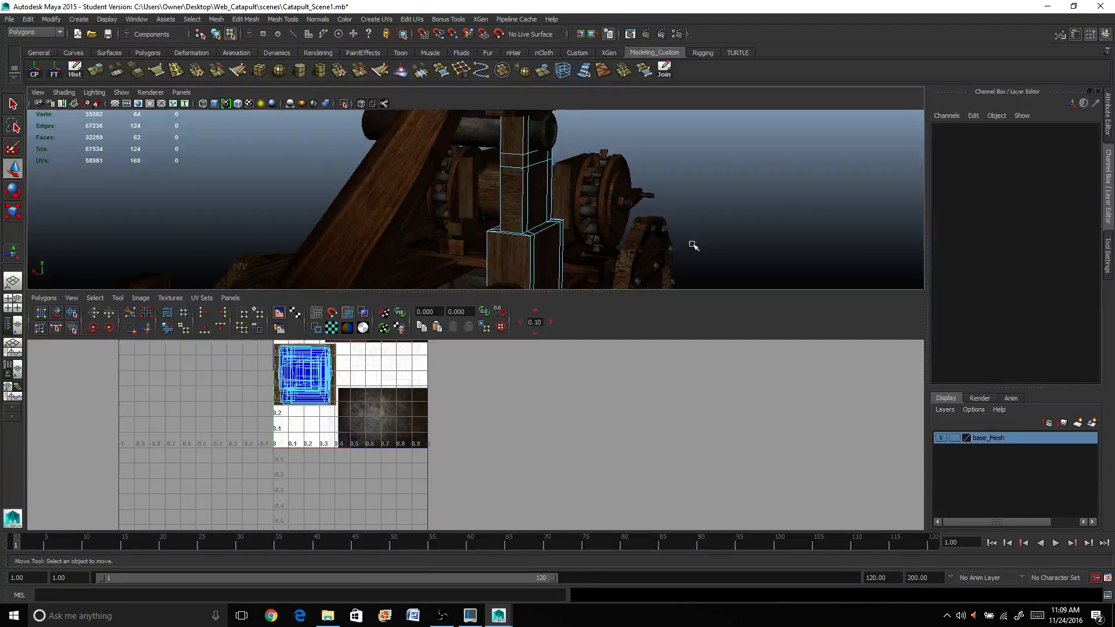
left_click_drag(693, 246, 465, 244, "alt")
key("space")
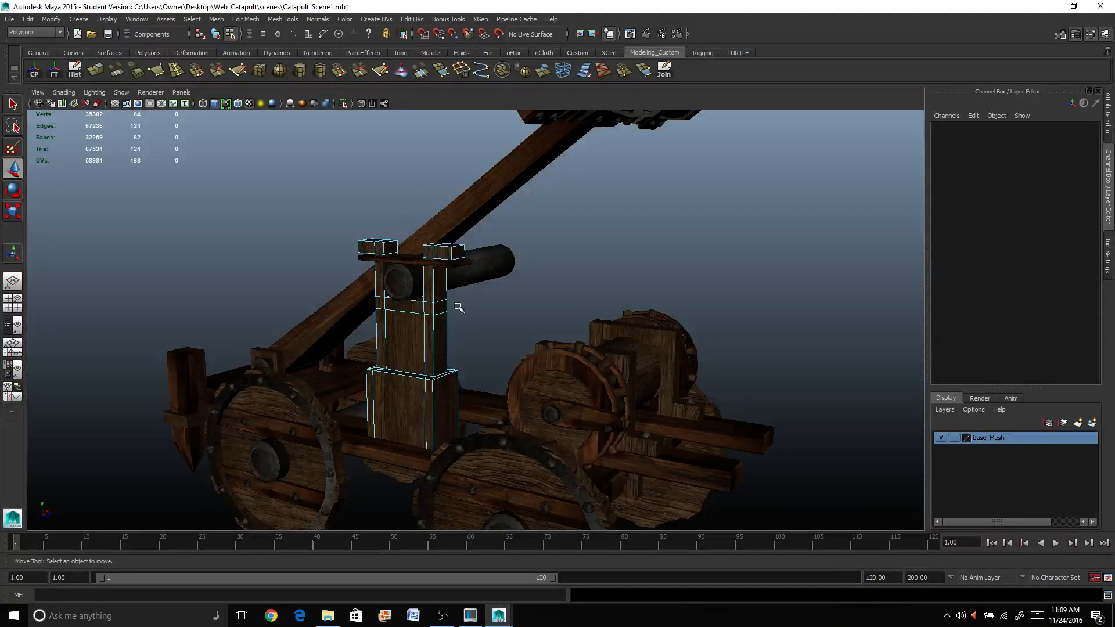
left_click_drag(459, 308, 438, 323, "alt")
left_click_drag(432, 406, 436, 368, "alt")
scroll(428, 386, "up", 3)
Duplicate the support post and its retaining beam, group the copies, and mirror them across with Scale X -1
right_click_drag(436, 369, 418, 221)
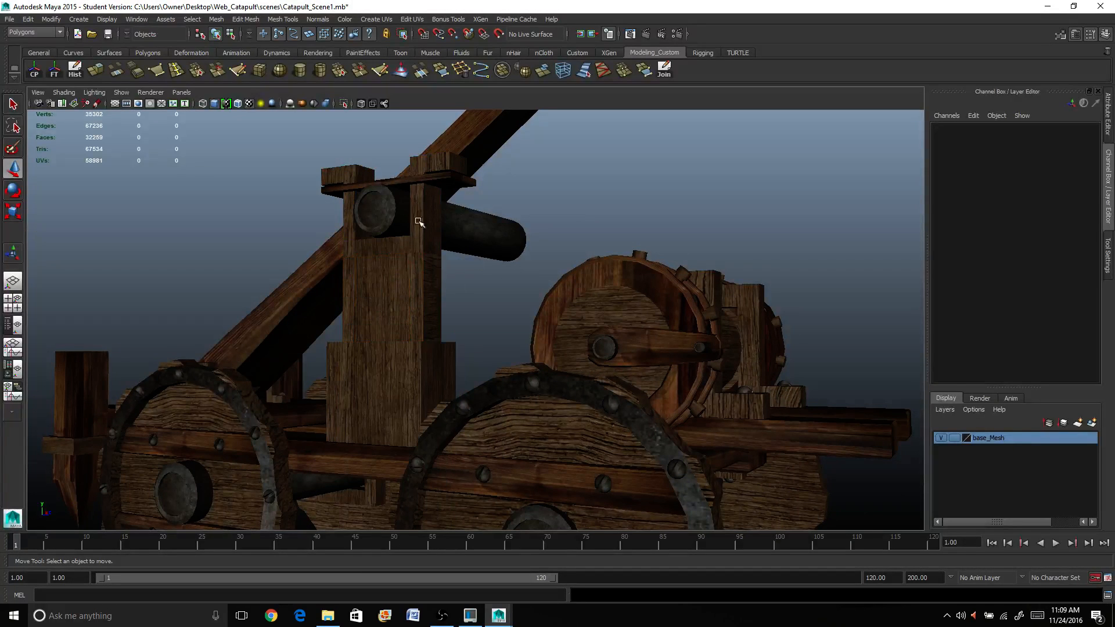
left_click(420, 187)
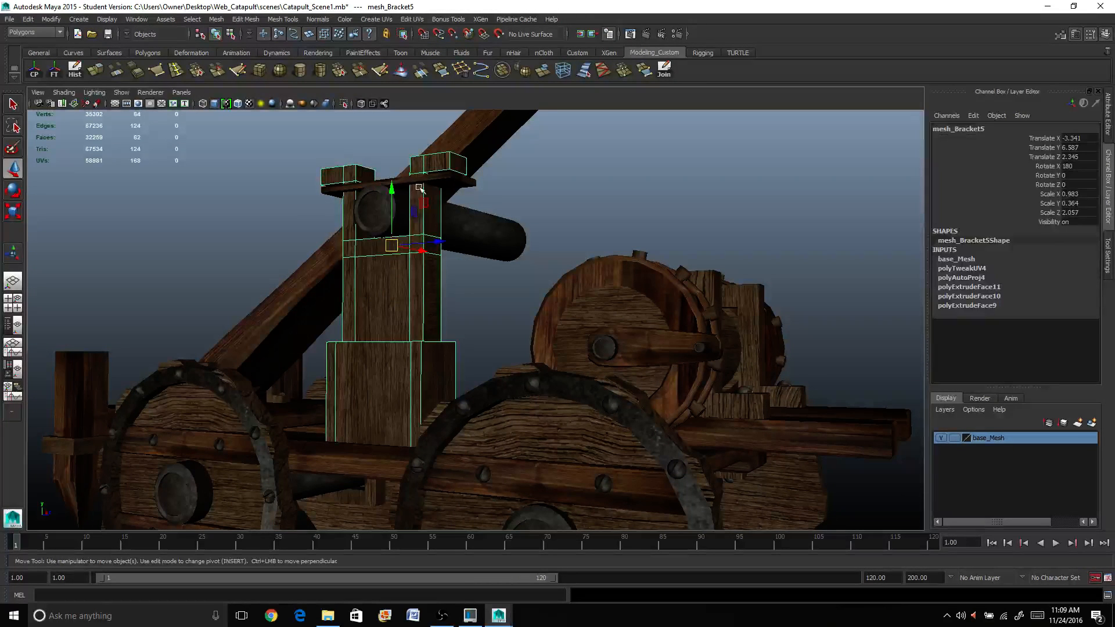
left_click(460, 181, "shift")
key("ctrl+d")
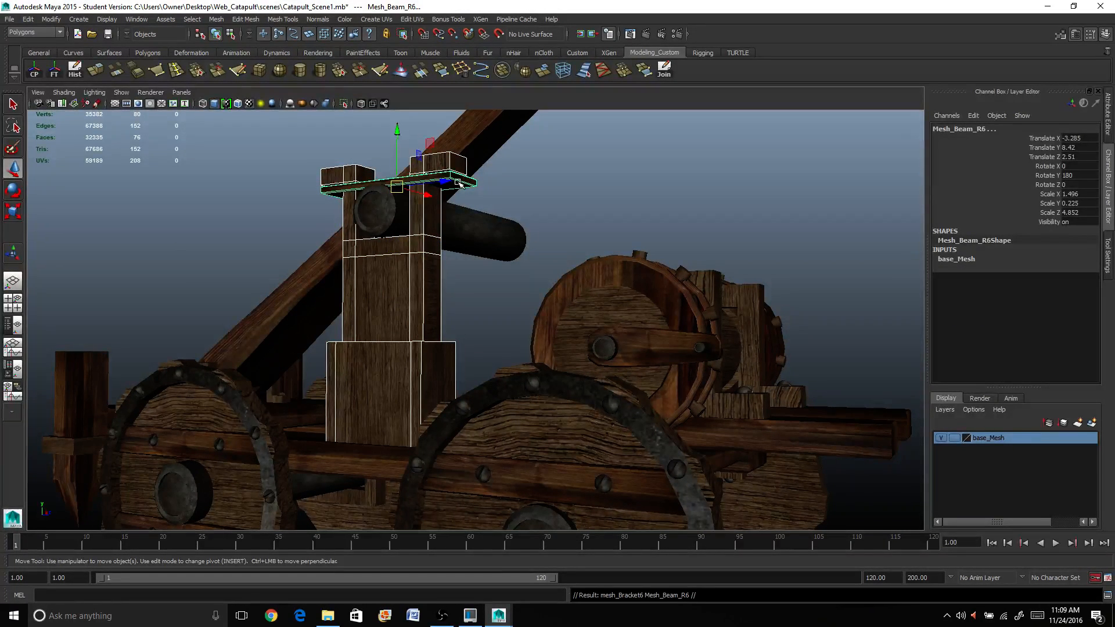
key("ctrl+g")
left_click(1064, 194)
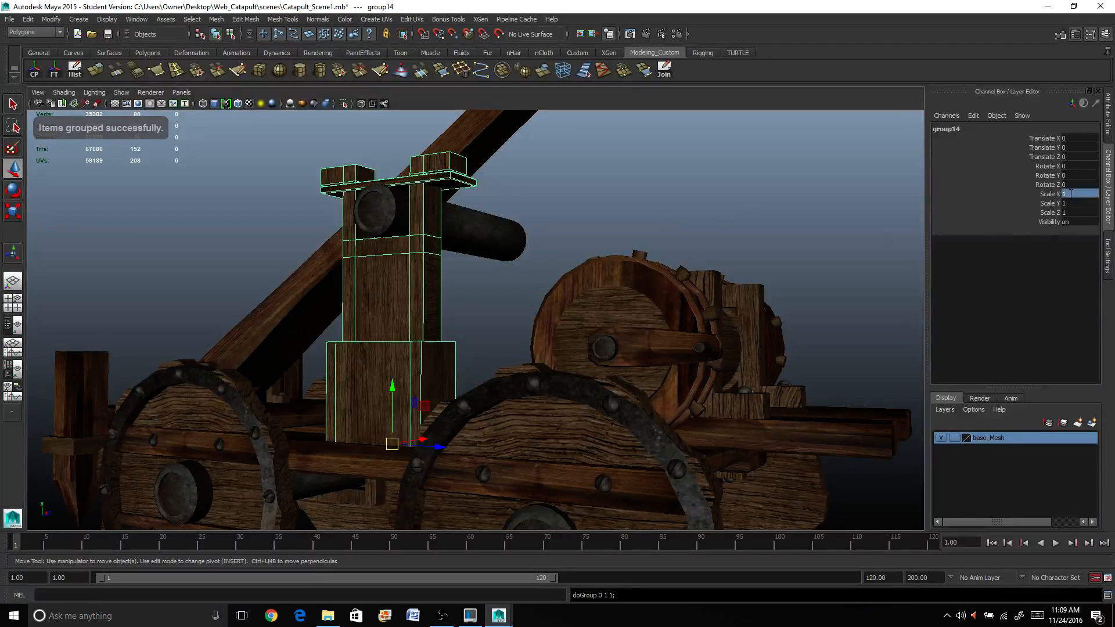
type("-1")
key("Return")
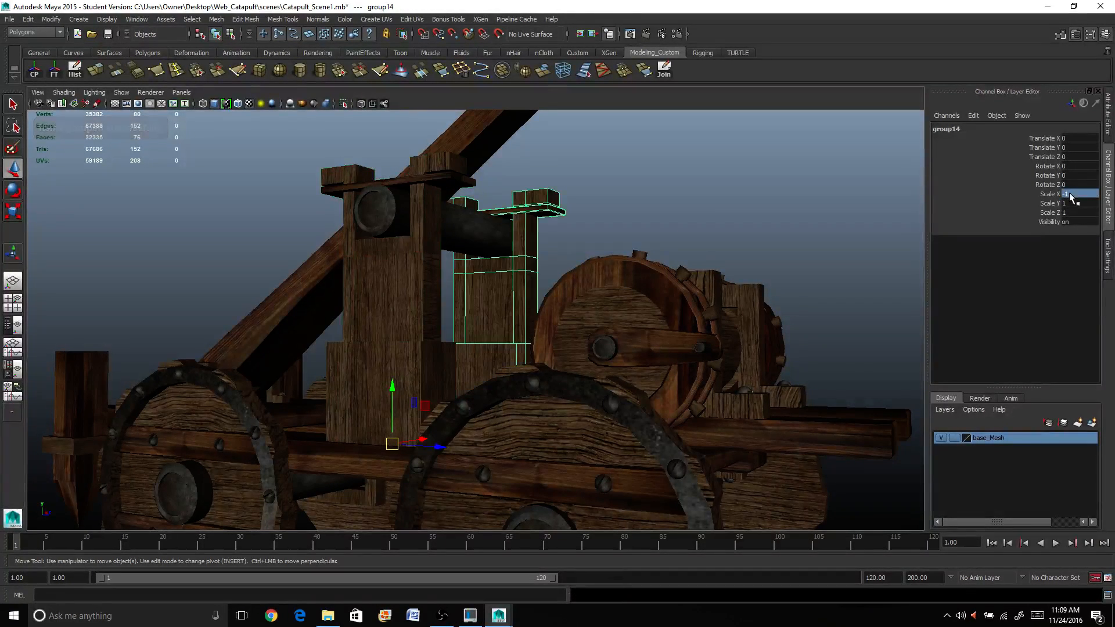
left_click(664, 206)
Check the mirrored posts from several sides and switch to a layout with the Outliner beside the perspective view
left_click_drag(664, 207, 558, 261, "alt")
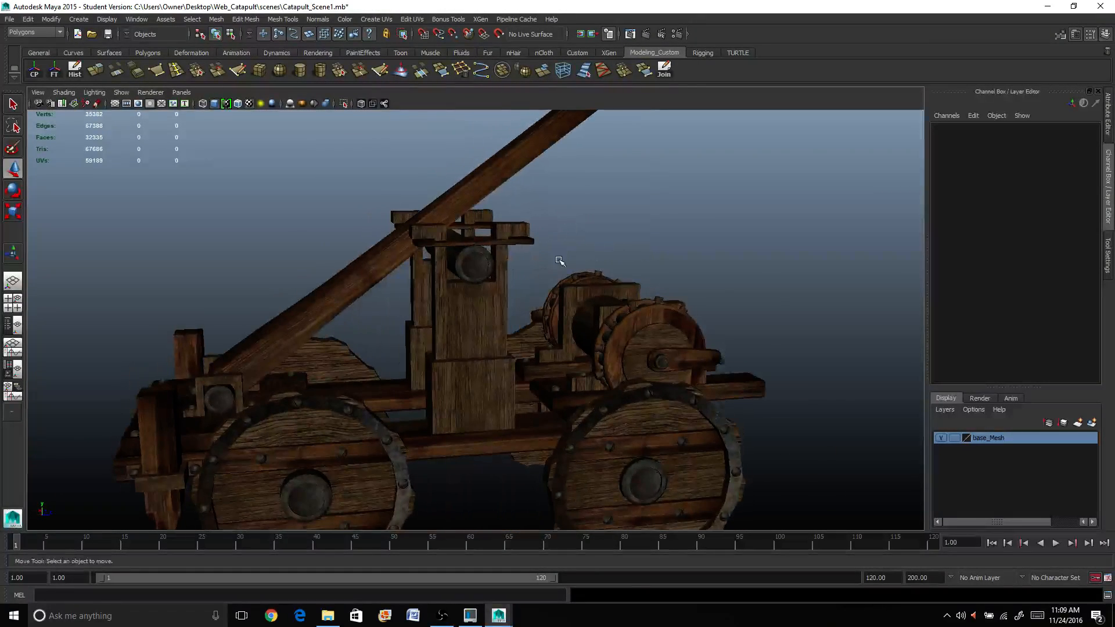
scroll(538, 313, "down", 3)
scroll(476, 267, "down", 2)
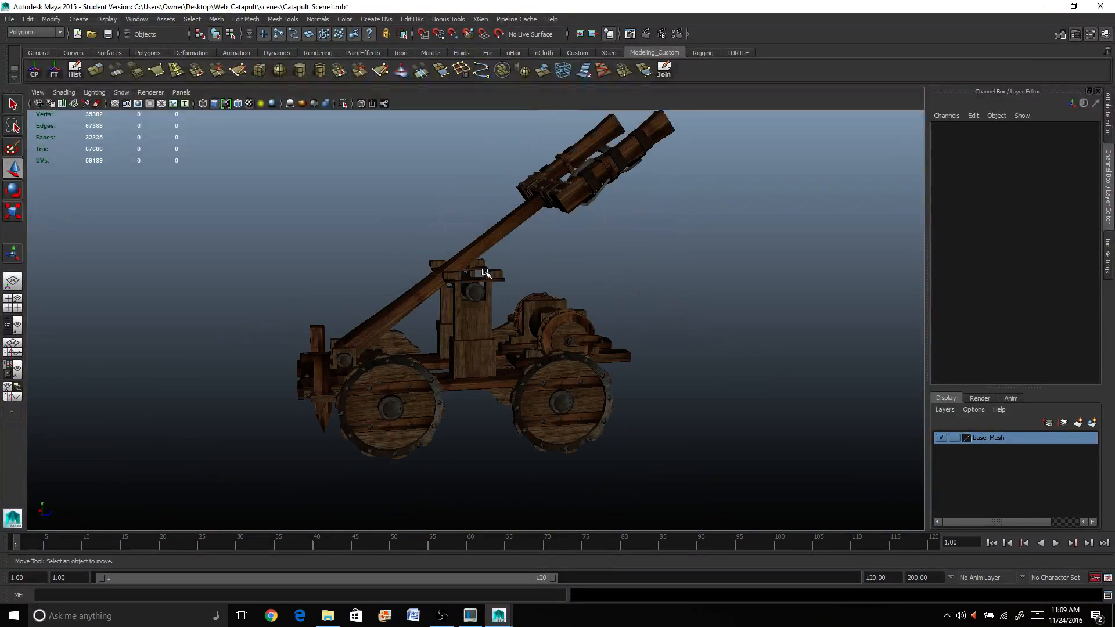
left_click_drag(452, 266, 507, 234, "alt")
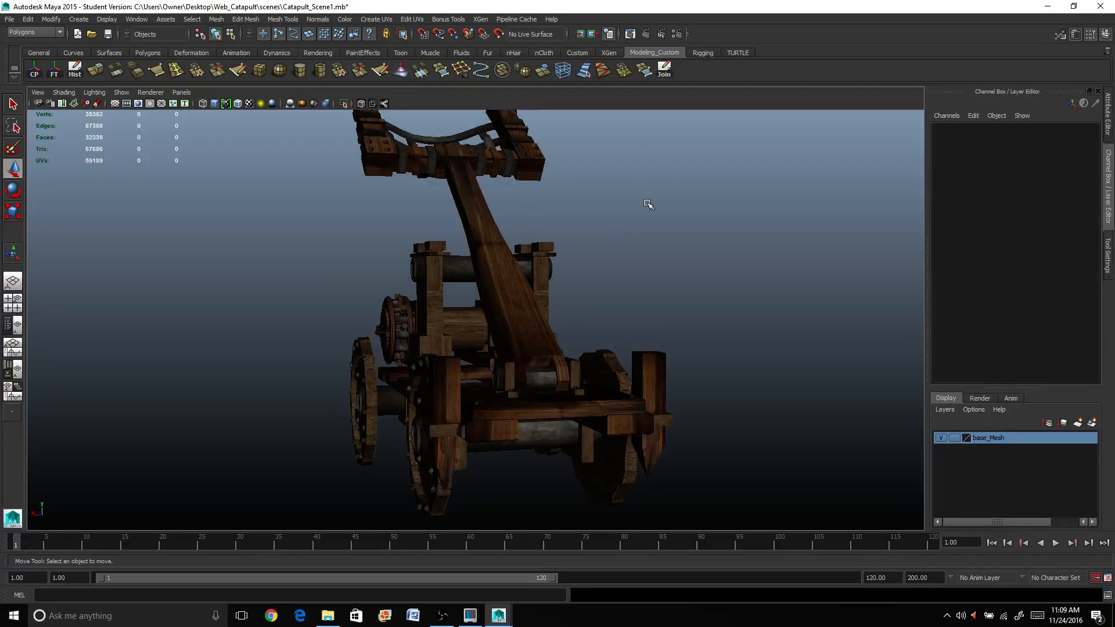
left_click_drag(730, 249, 599, 256, "alt")
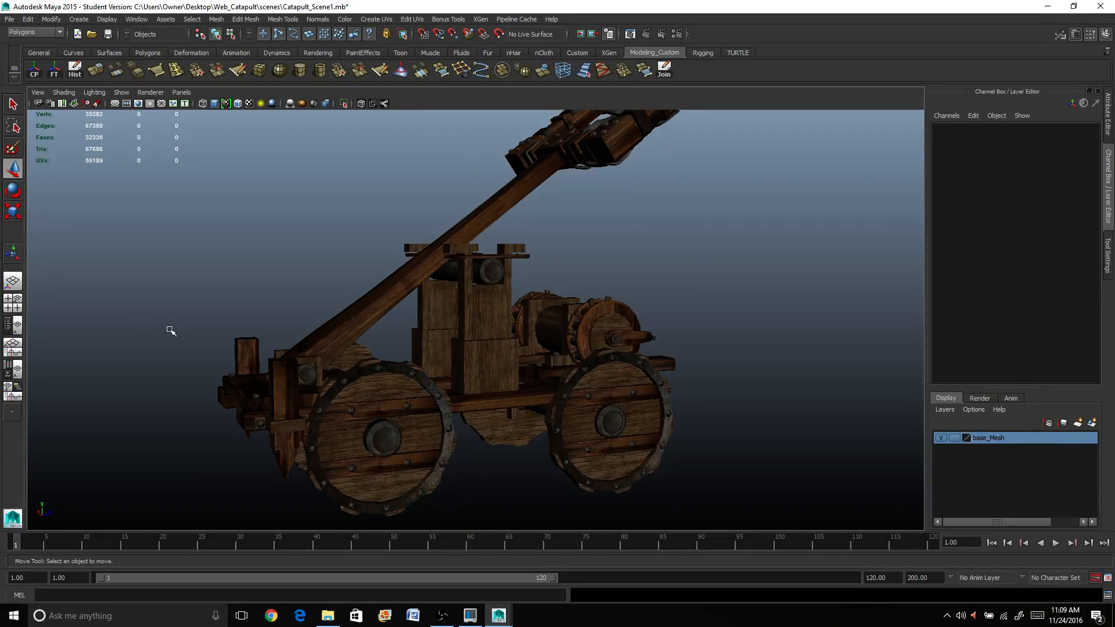
left_click(13, 326)
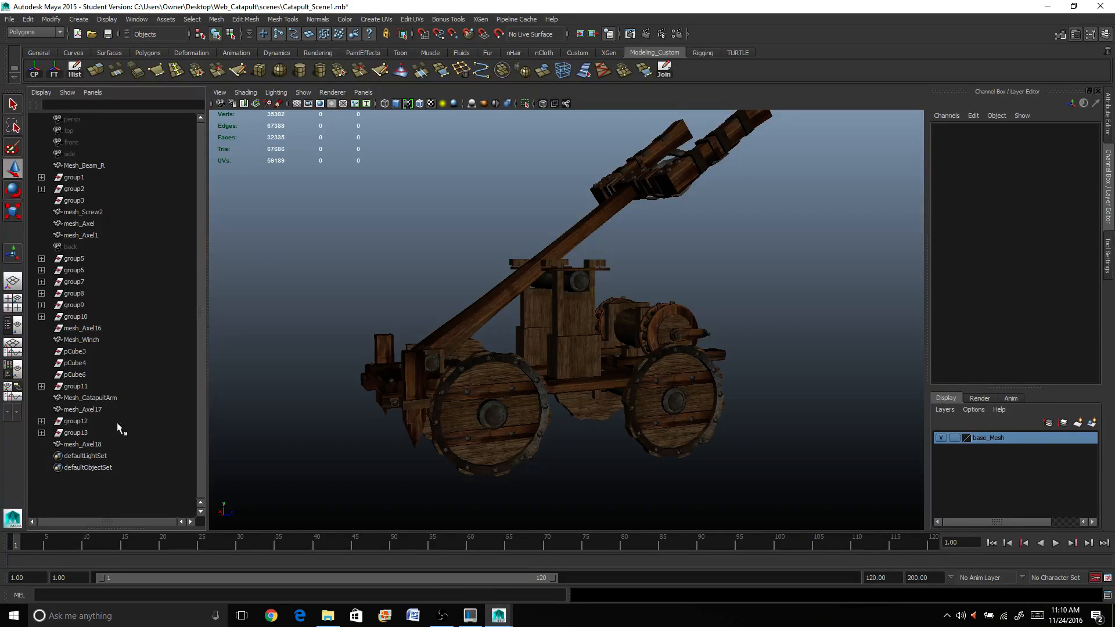
Select the front right wheel and delete its construction history
scroll(696, 317, "up", 2)
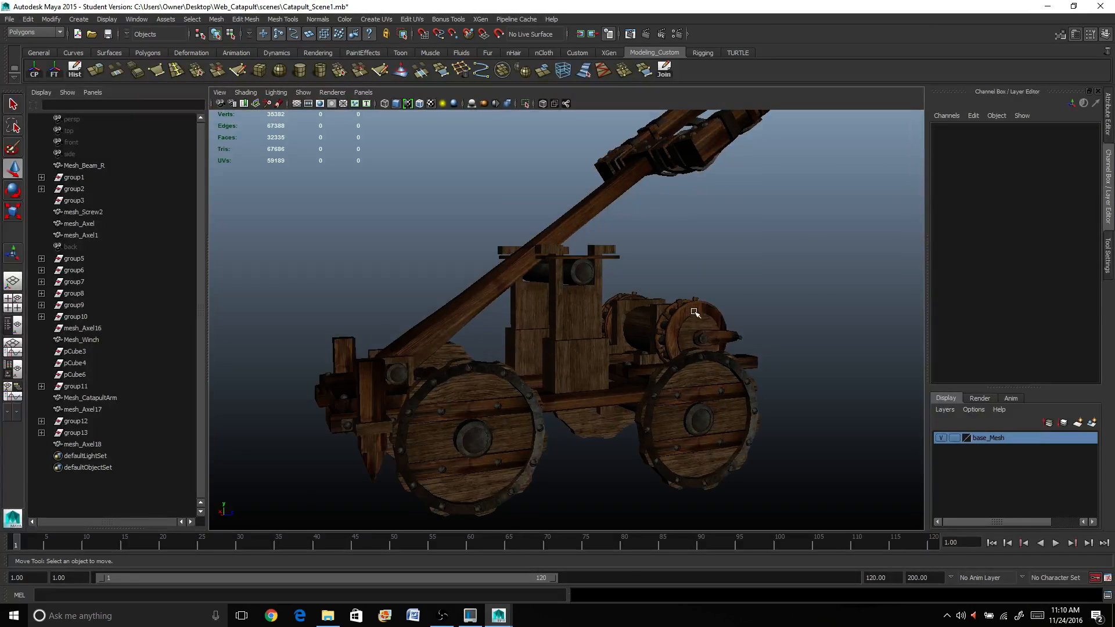
scroll(696, 320, "up", 2)
left_click_drag(697, 321, 563, 383, "alt")
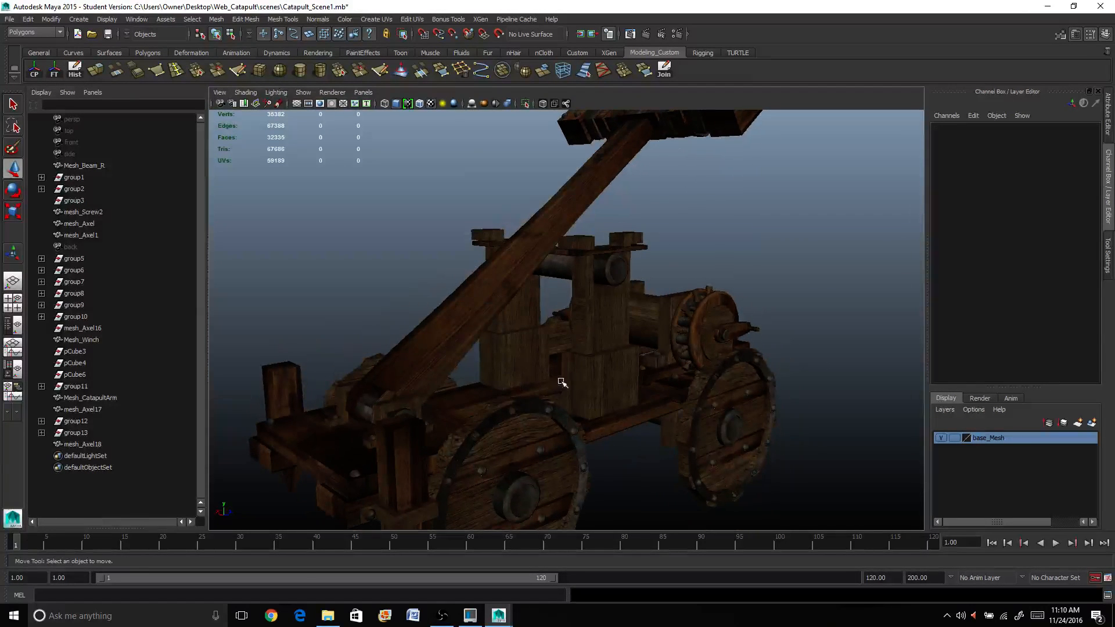
left_click(529, 429)
right_click_drag(211, 386, 666, 401, "alt")
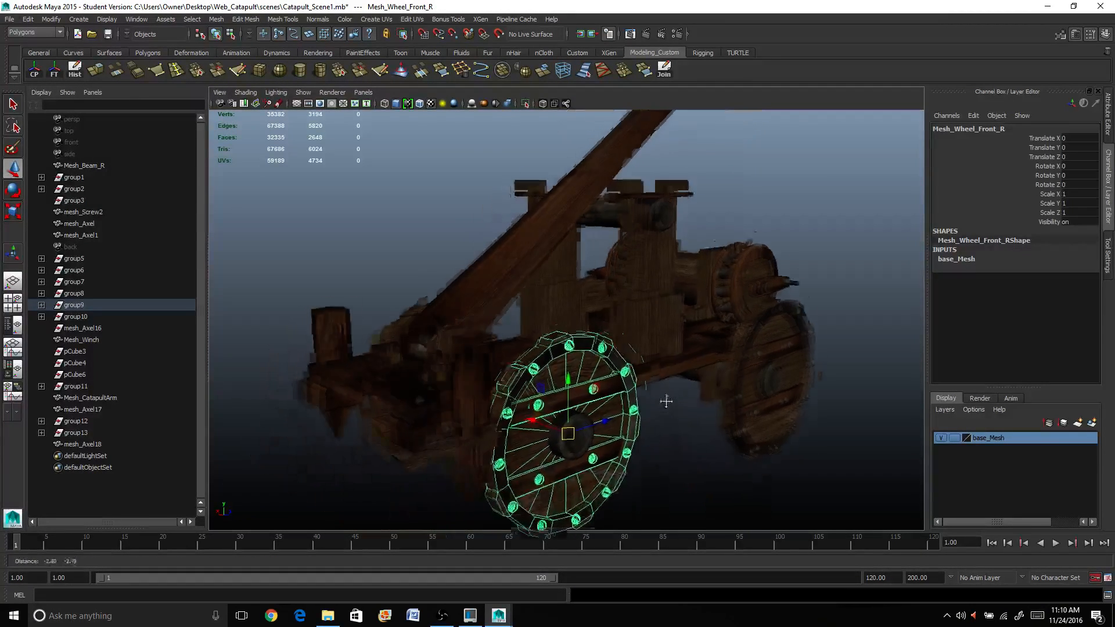
middle_click_drag(666, 401, 683, 384, "alt")
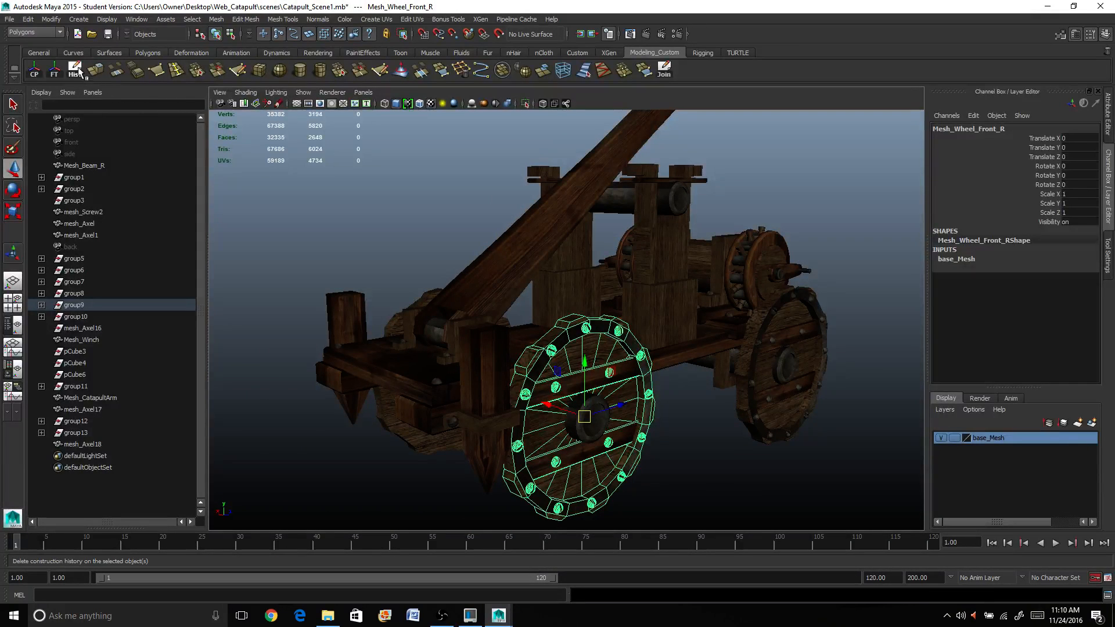
left_click(76, 73)
Unparent Mesh_Wheel_Rear_R and Mesh_Wheel_Front_R from group9 to the root level of the scene hierarchy
left_click(41, 305)
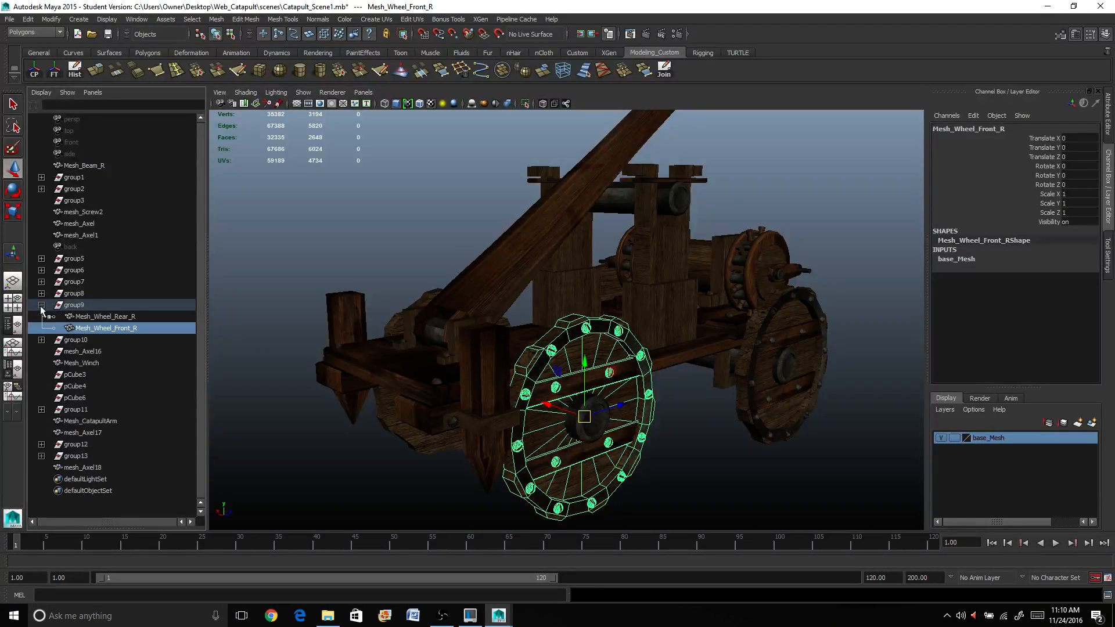
left_click(101, 318, "ctrl")
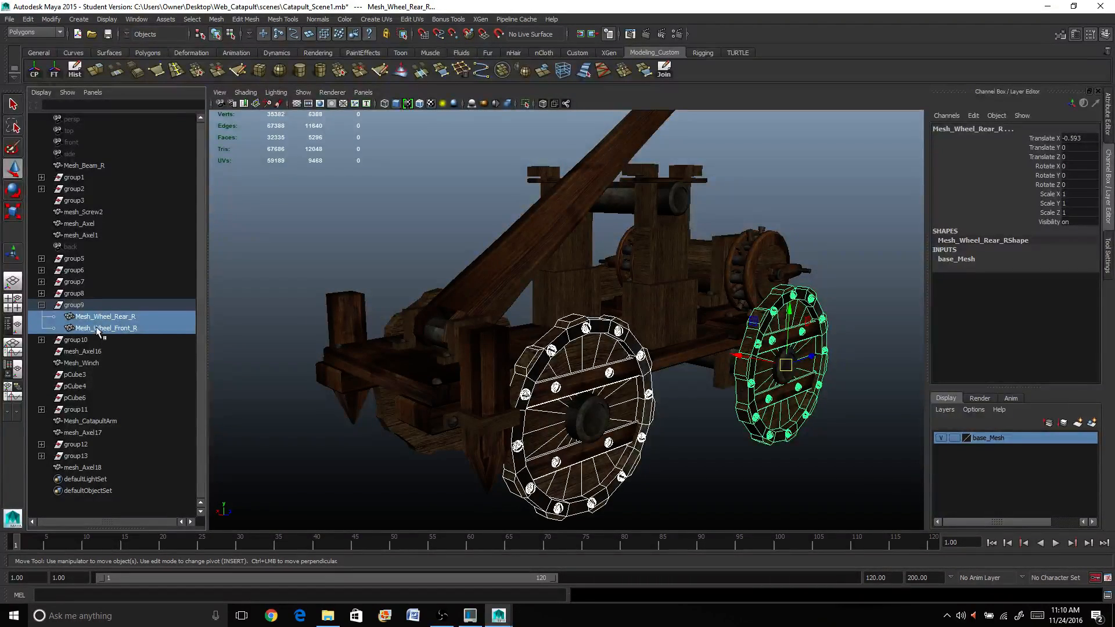
middle_click_drag(100, 328, 106, 506)
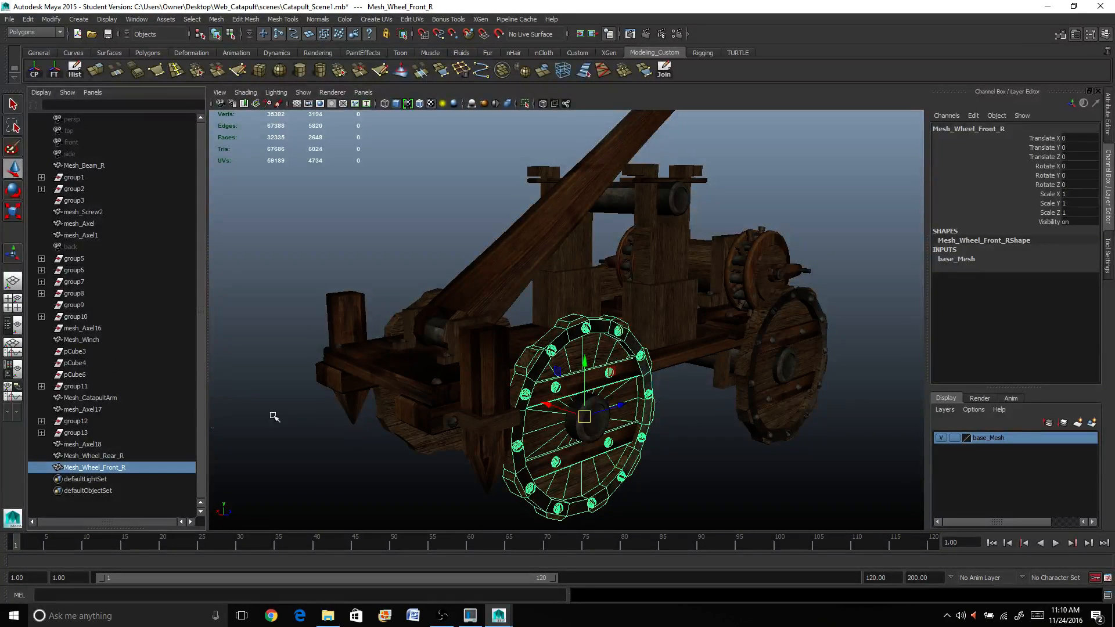
Delete the empty nodes pCube3, pCube4, pCube6, group9 and group3 from the scene
left_click_drag(85, 375, 76, 353)
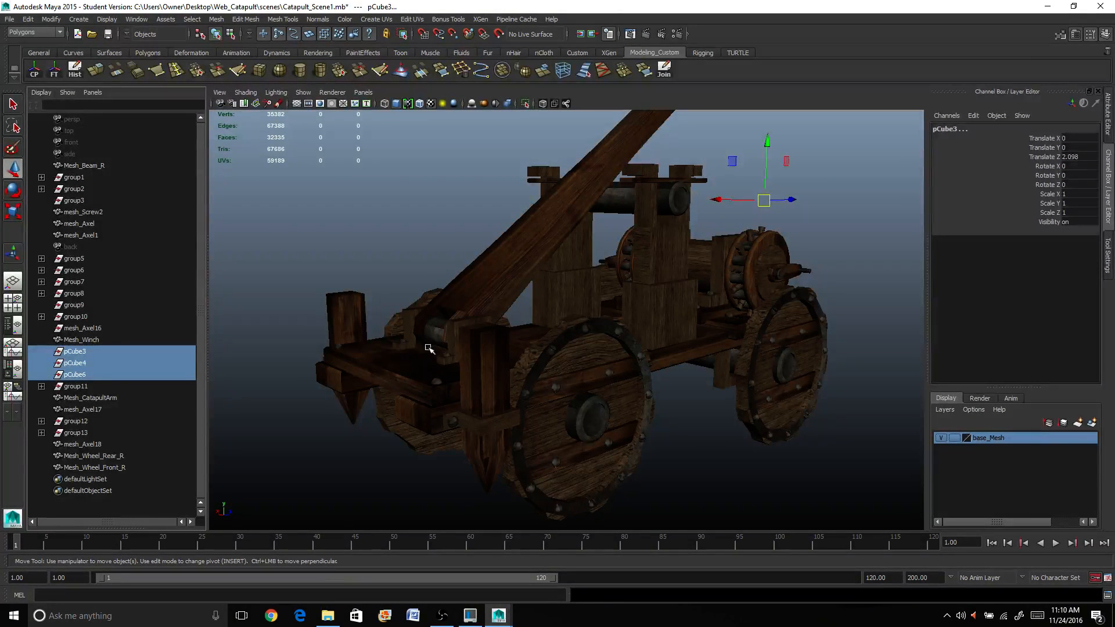
key("Delete")
left_click(74, 304)
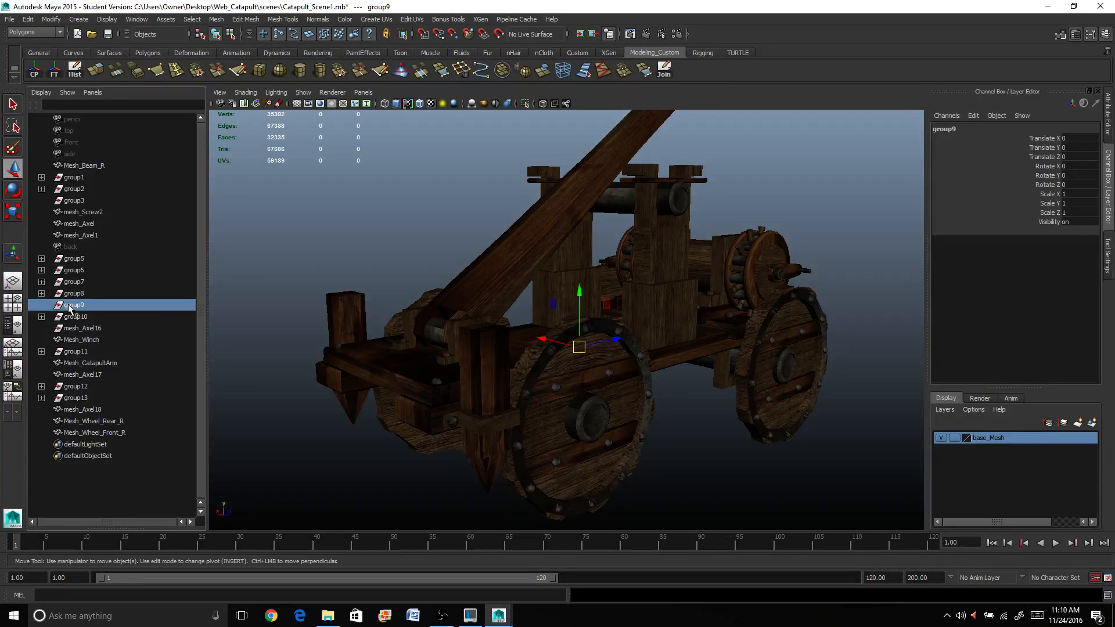
key("Delete")
left_click(76, 203)
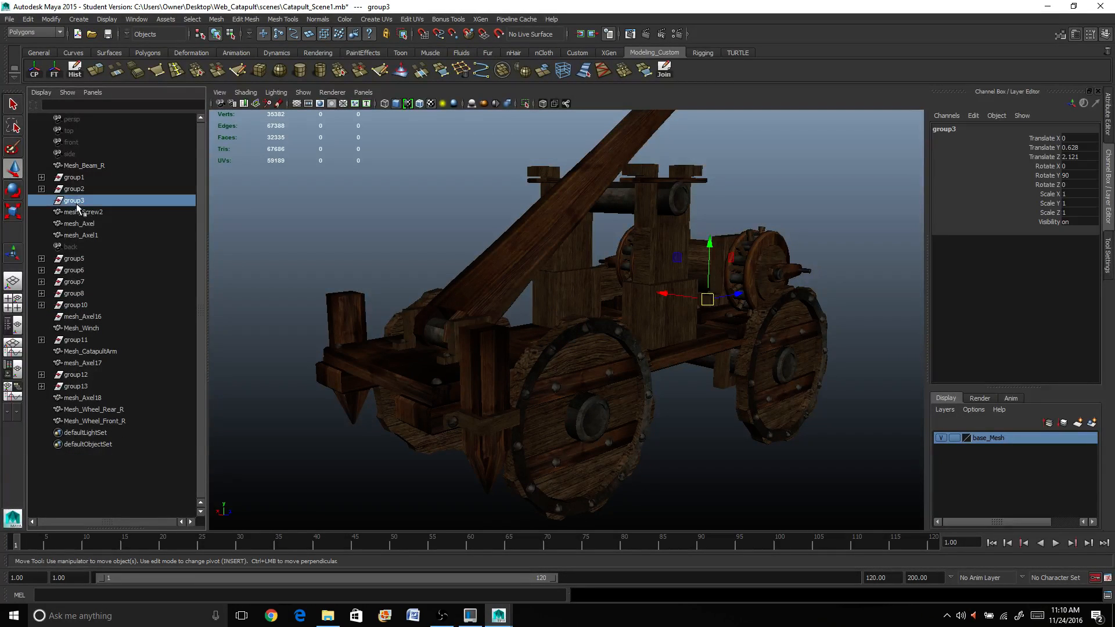
key("Delete")
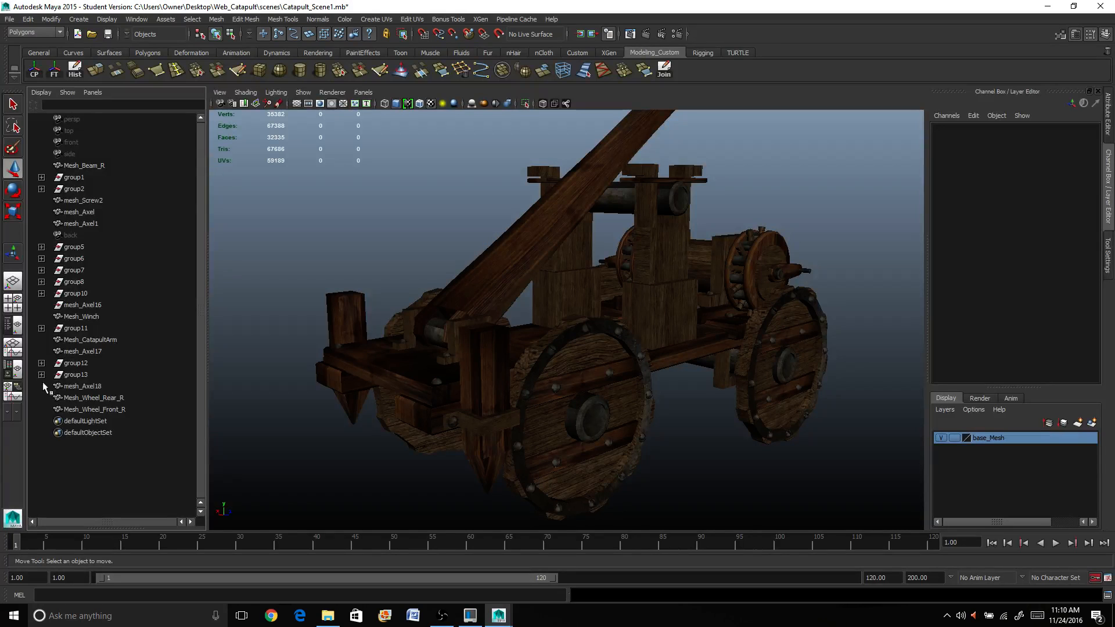
Delete group11, group12 and group13 from the scene hierarchy
left_click(41, 328)
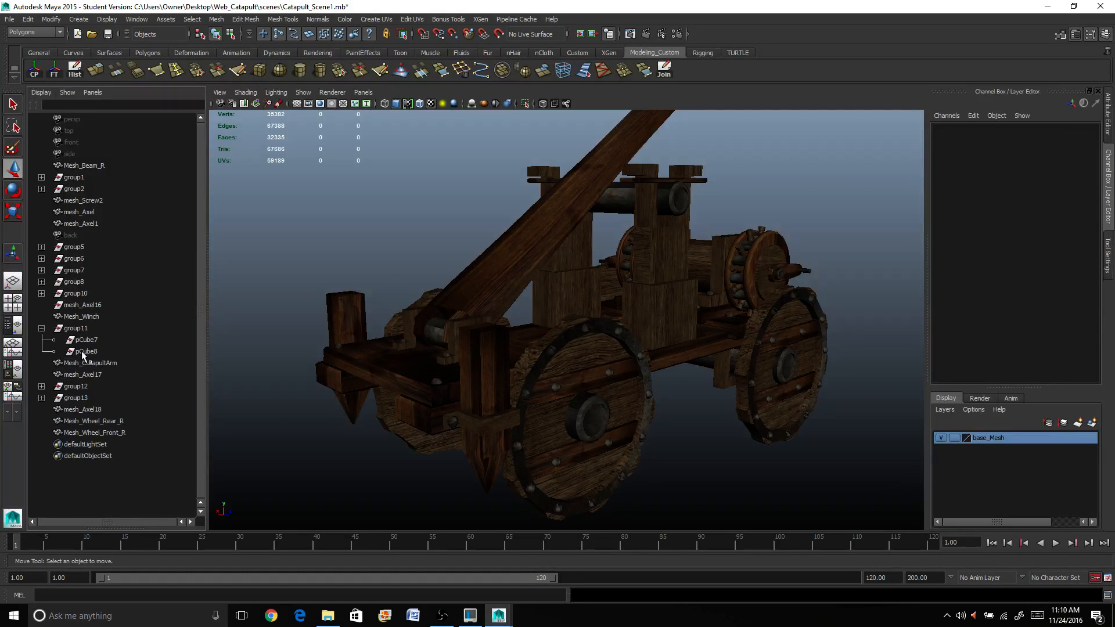
left_click(74, 329)
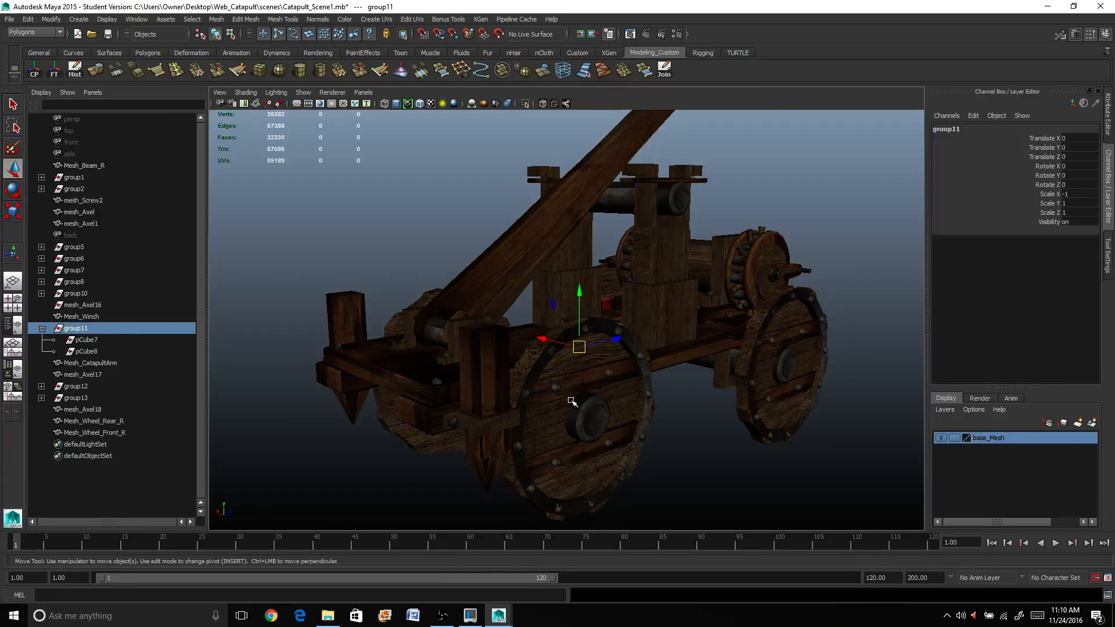
left_click_drag(445, 377, 397, 382, "alt")
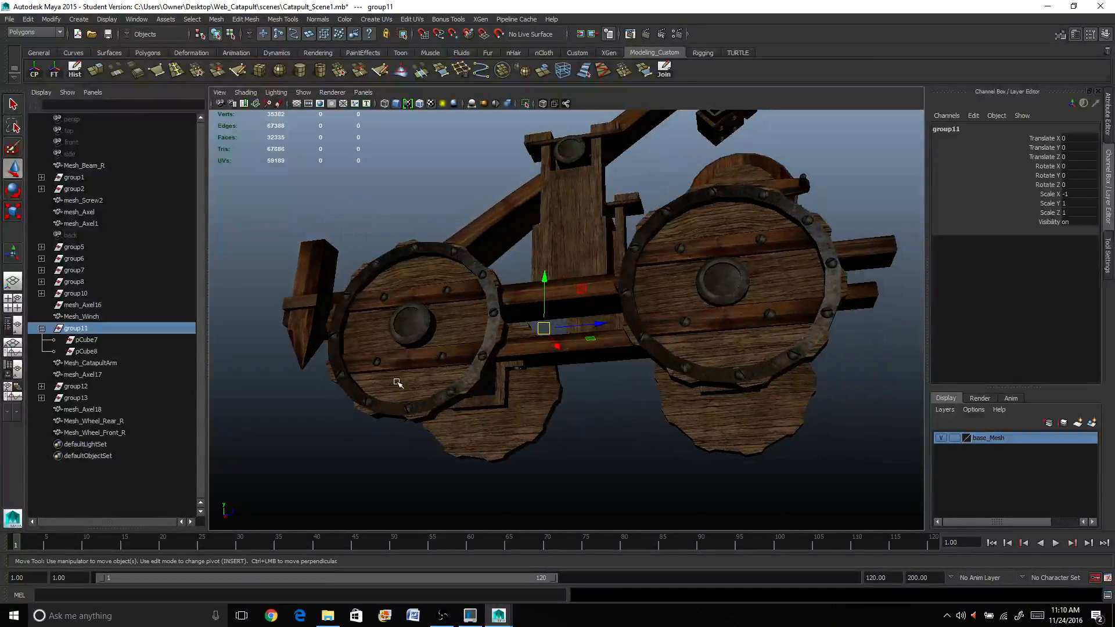
key("Delete")
left_click(76, 351)
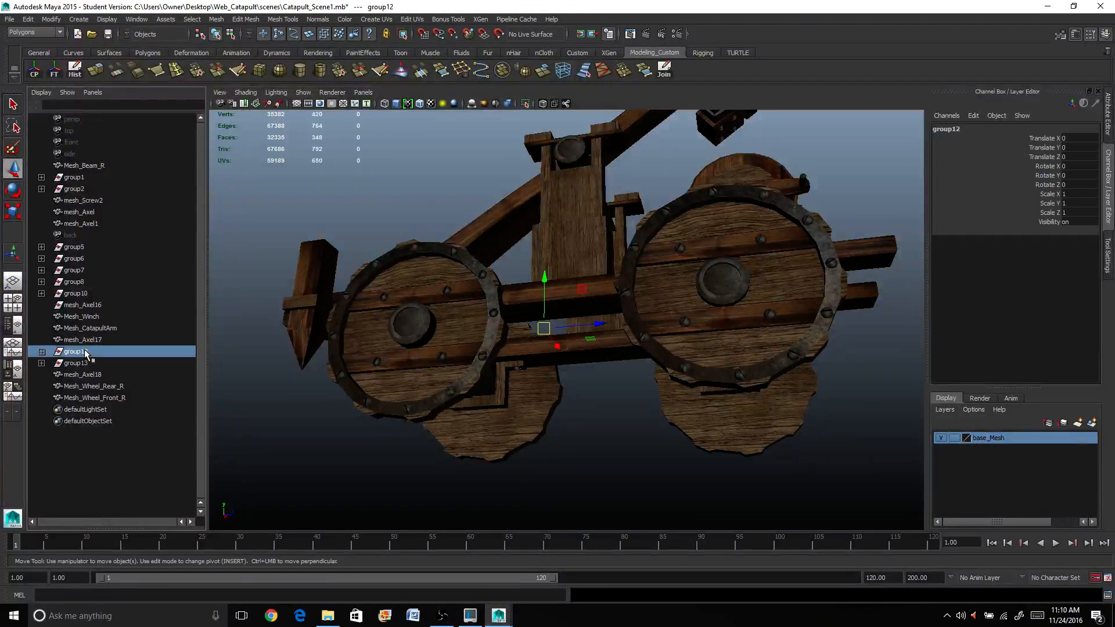
key("Delete")
left_click(87, 352)
key("Delete")
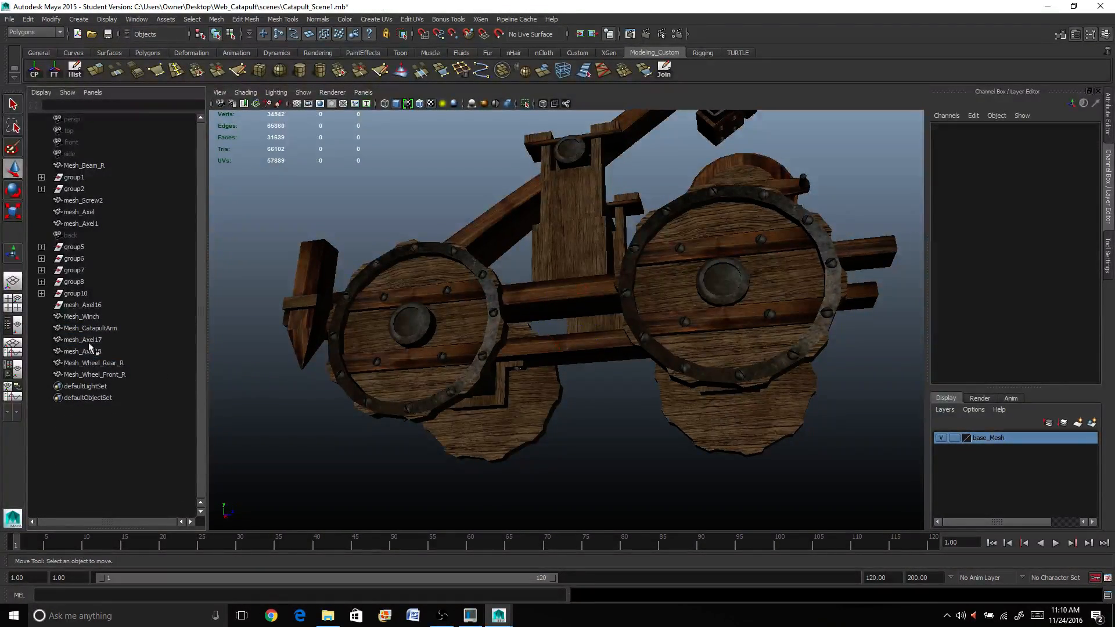
Delete the mesh_Axel16 node from the scene
left_click(87, 306)
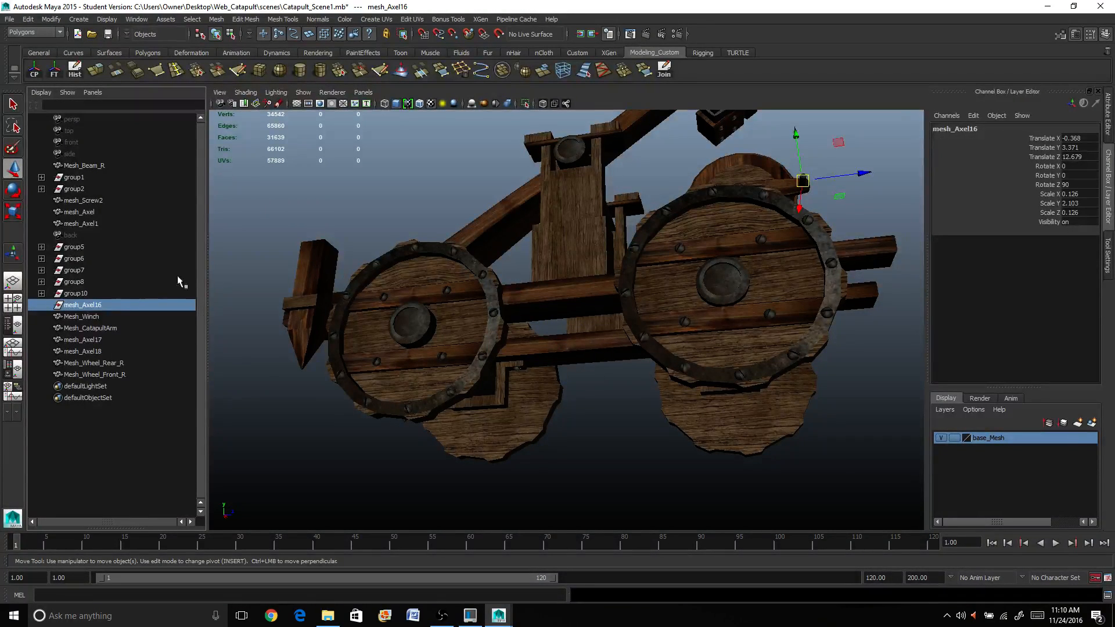
left_click_drag(540, 408, 497, 403, "alt")
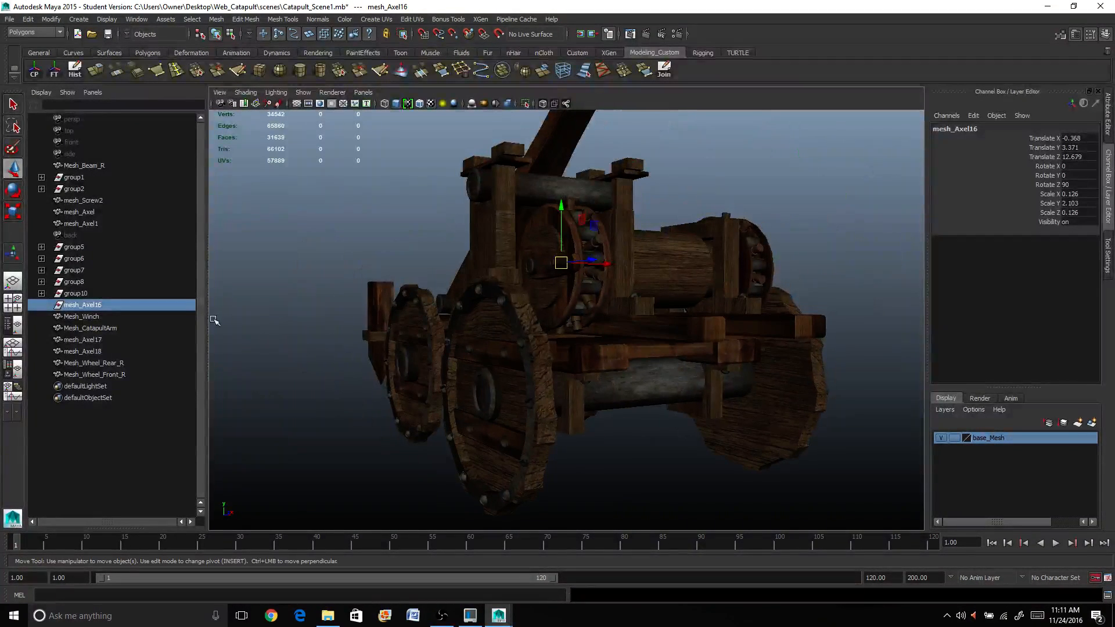
key("Delete")
Unparent Mesh_Wheel_Rear_L and Mesh_Wheel_Front_L from group10 to the root level and delete the emptied group10
left_click(106, 294)
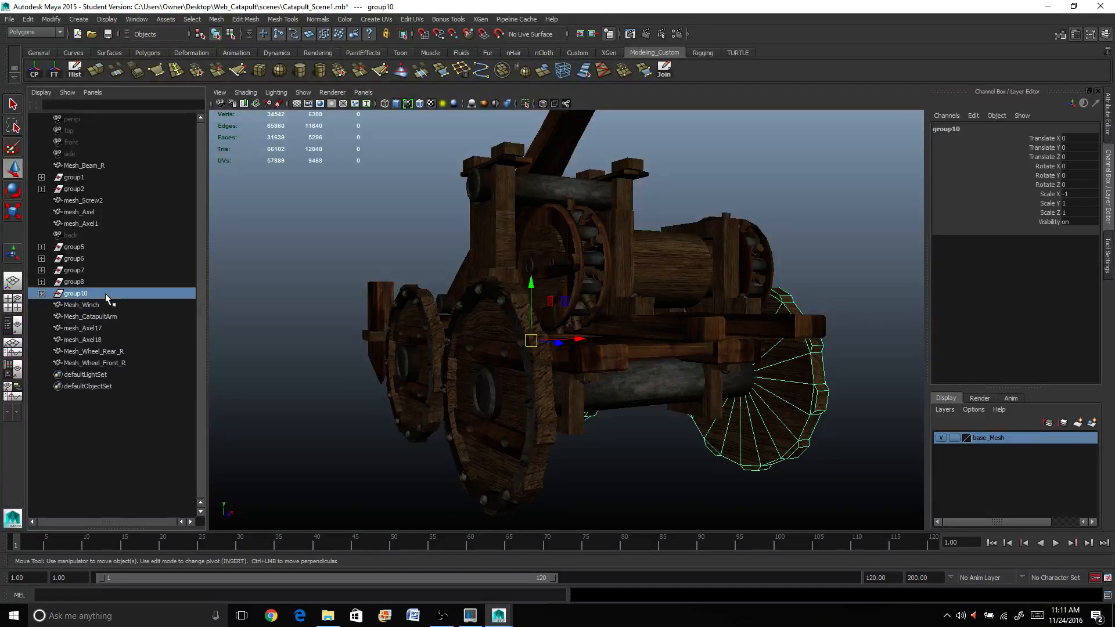
left_click(42, 293)
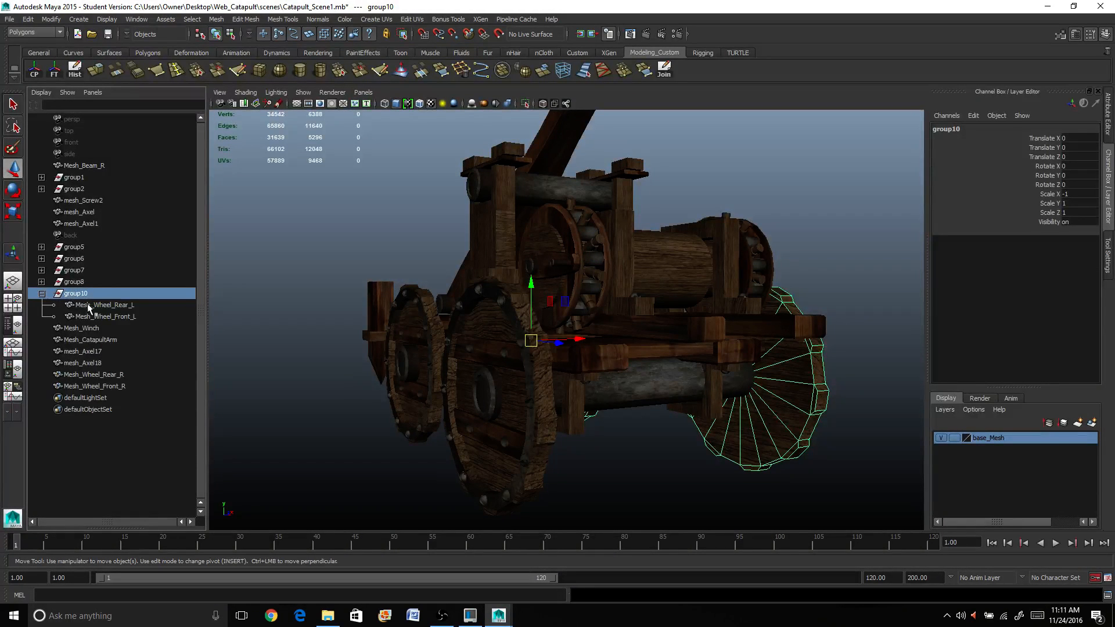
left_click(91, 306)
left_click(96, 317, "shift")
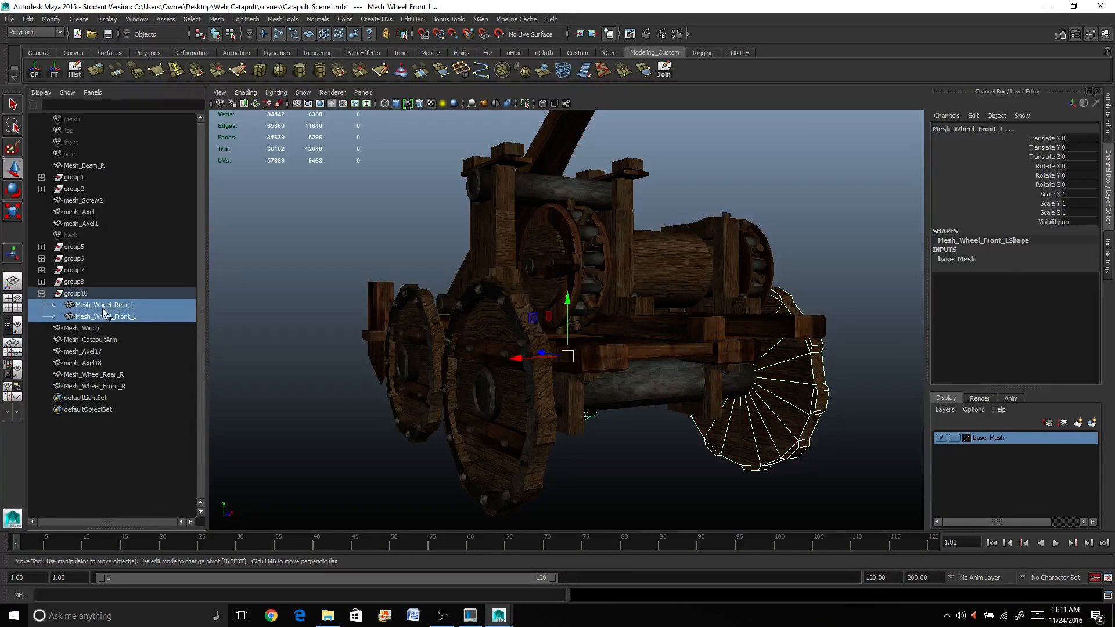
middle_click_drag(102, 316, 109, 475)
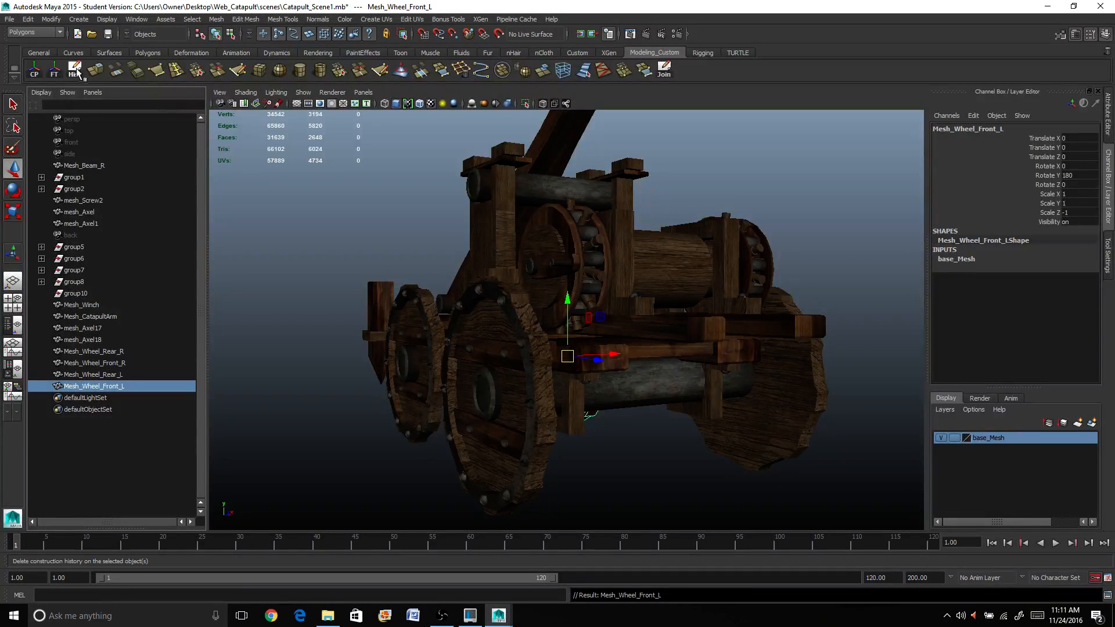
left_click(120, 374, "shift")
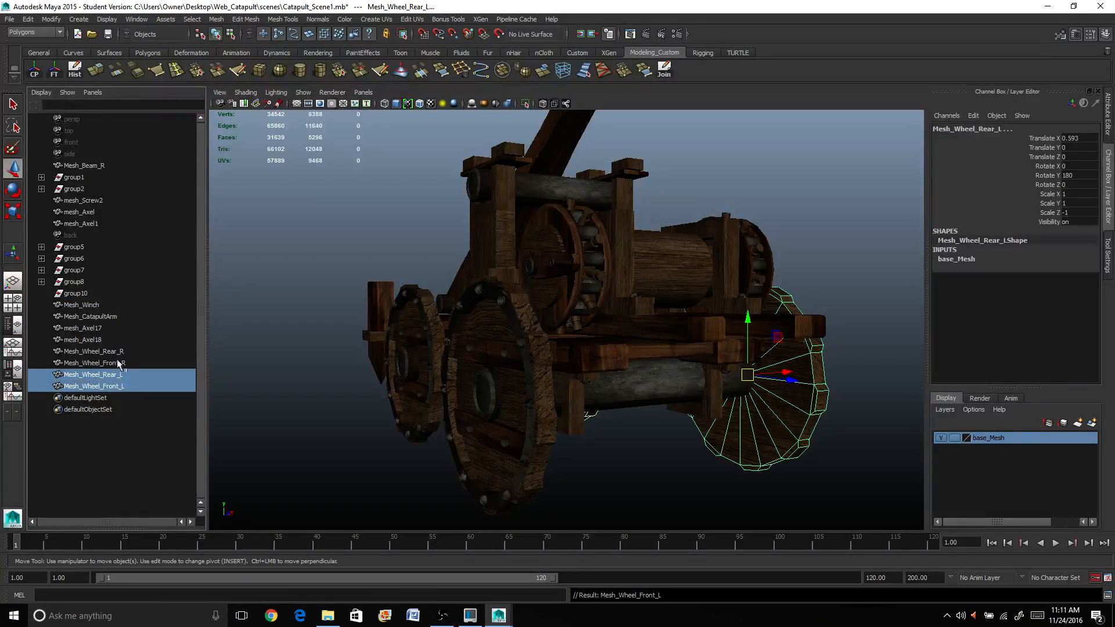
left_click(76, 293)
key("Delete")
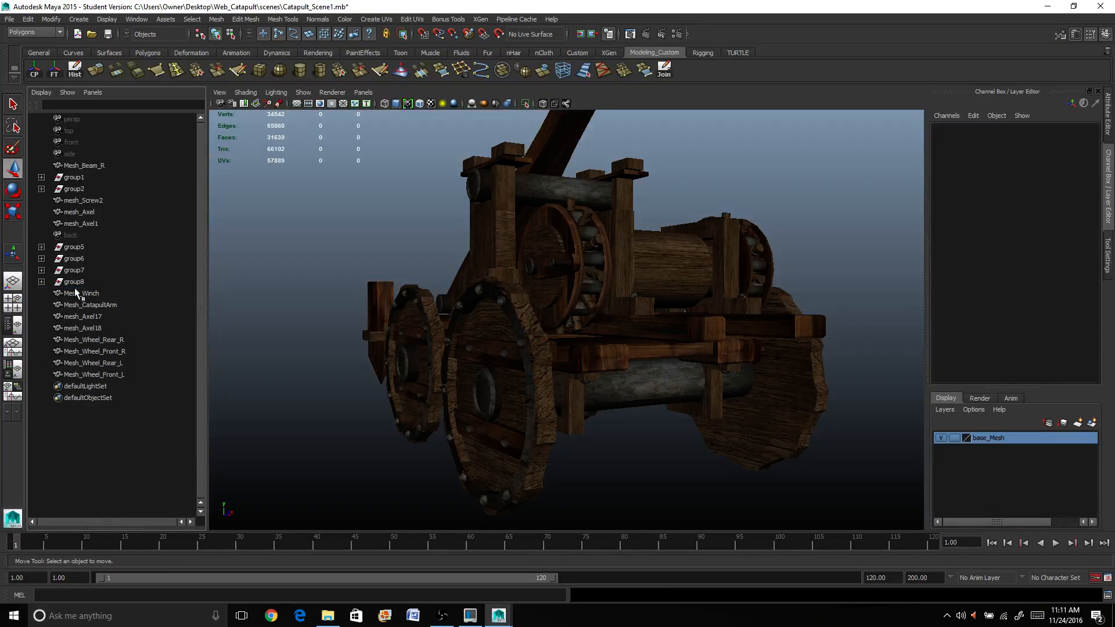
Try deleting group8 together with its contents, and undo the deletion
left_click(78, 283)
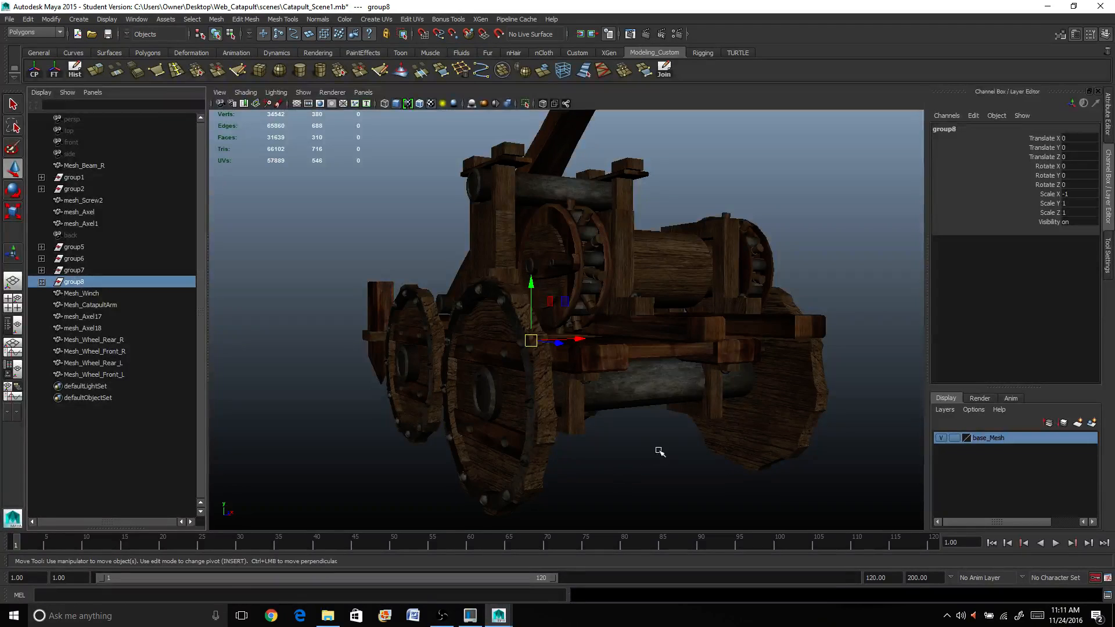
left_click_drag(659, 451, 582, 462, "alt")
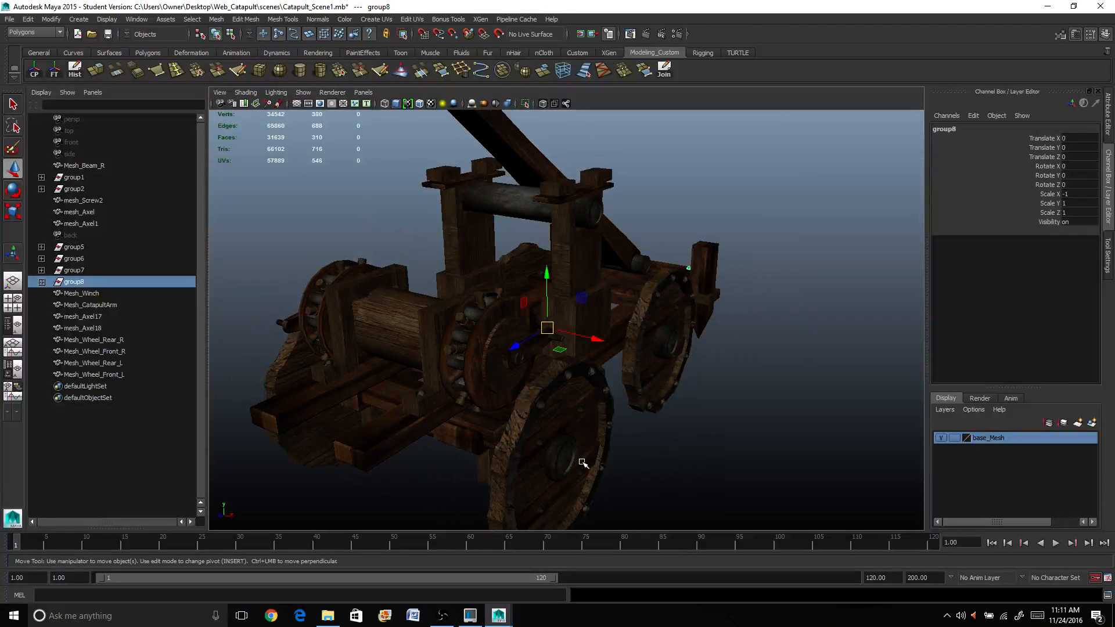
key("Delete")
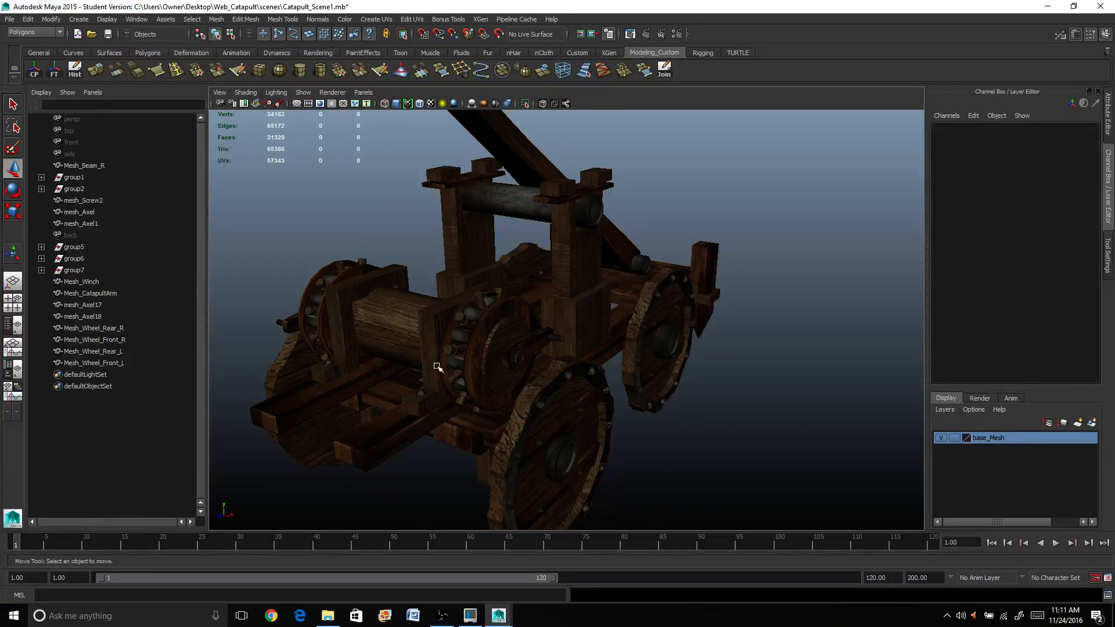
left_click_drag(436, 366, 261, 331, "alt")
left_click(74, 270)
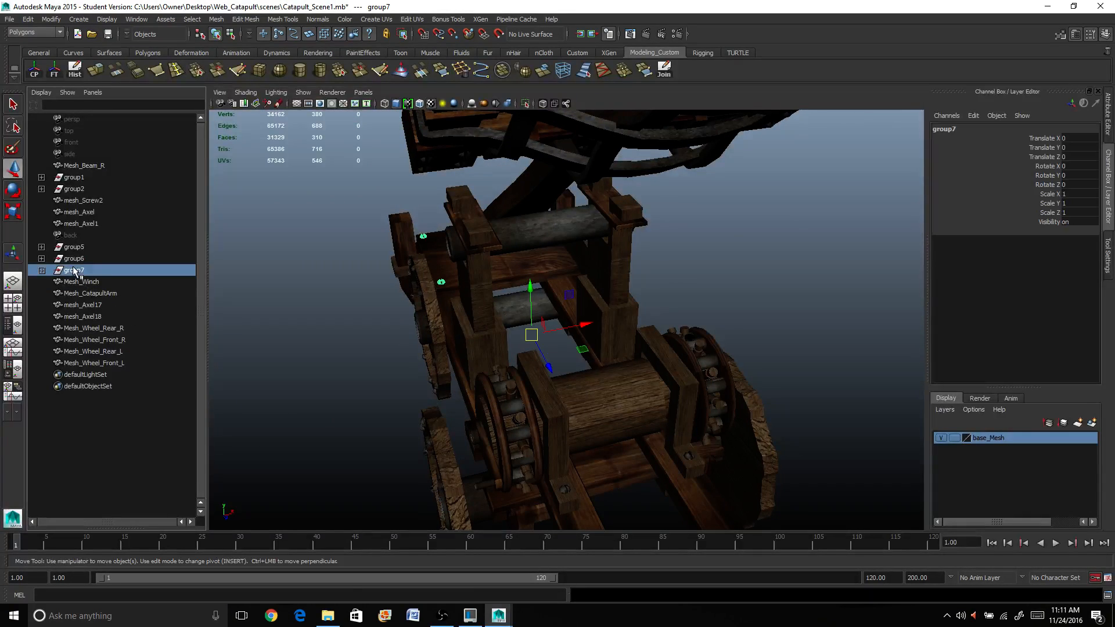
left_click_drag(332, 343, 565, 359, "alt")
key("ctrl+shift+d")
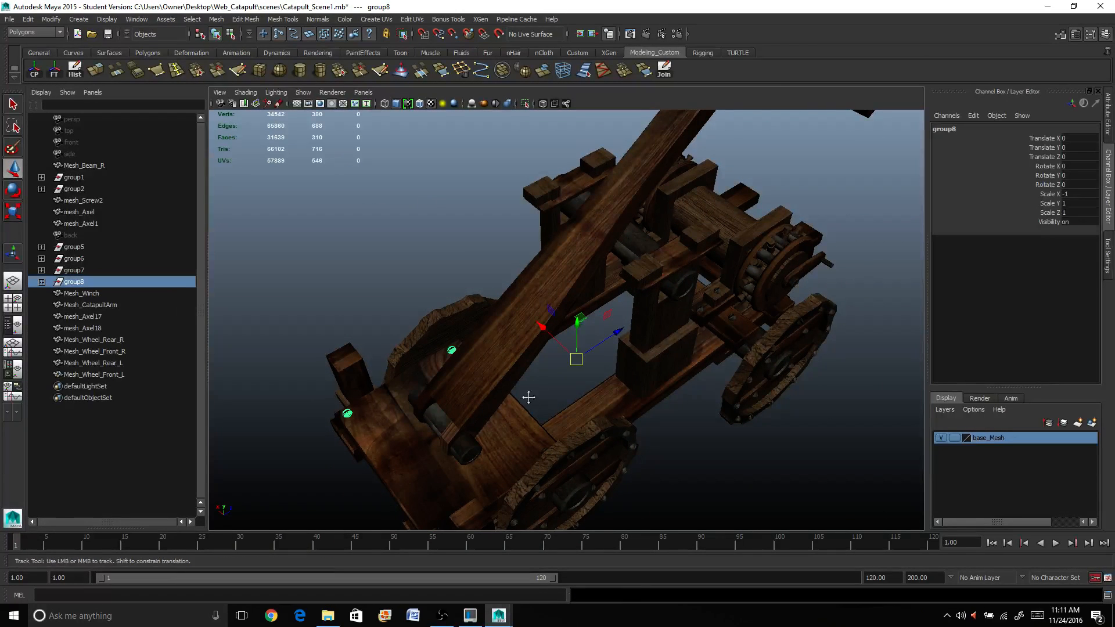
Unparent mesh_Screw and mesh_Screw1 from group8 to the root level and delete the emptied group8
left_click_drag(528, 393, 545, 319, "alt")
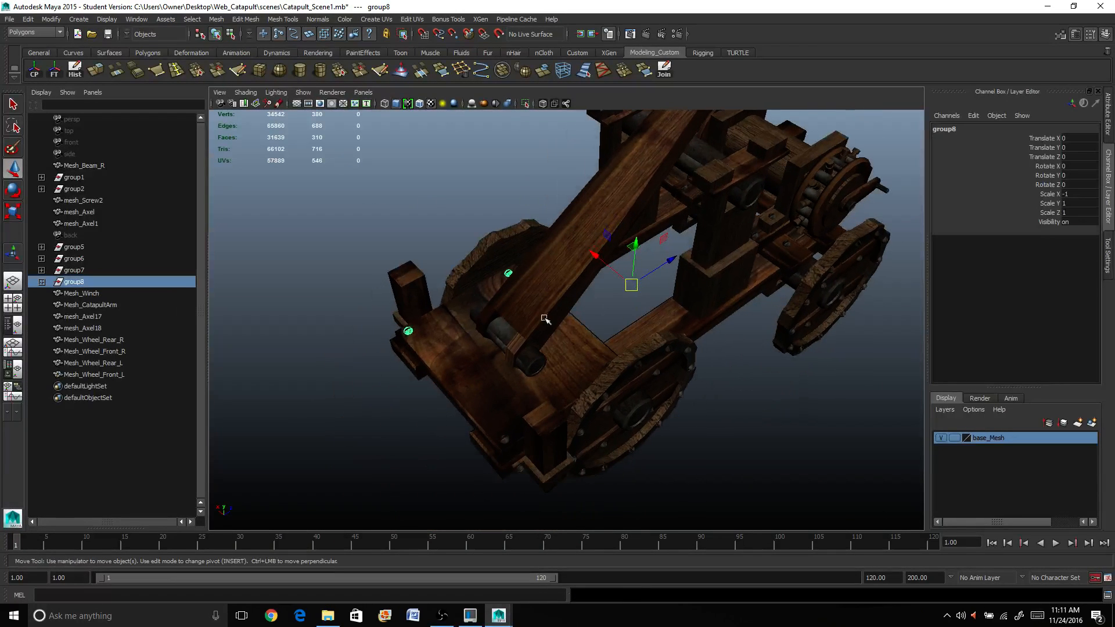
left_click(41, 282)
left_click(86, 293)
left_click(96, 306, "shift")
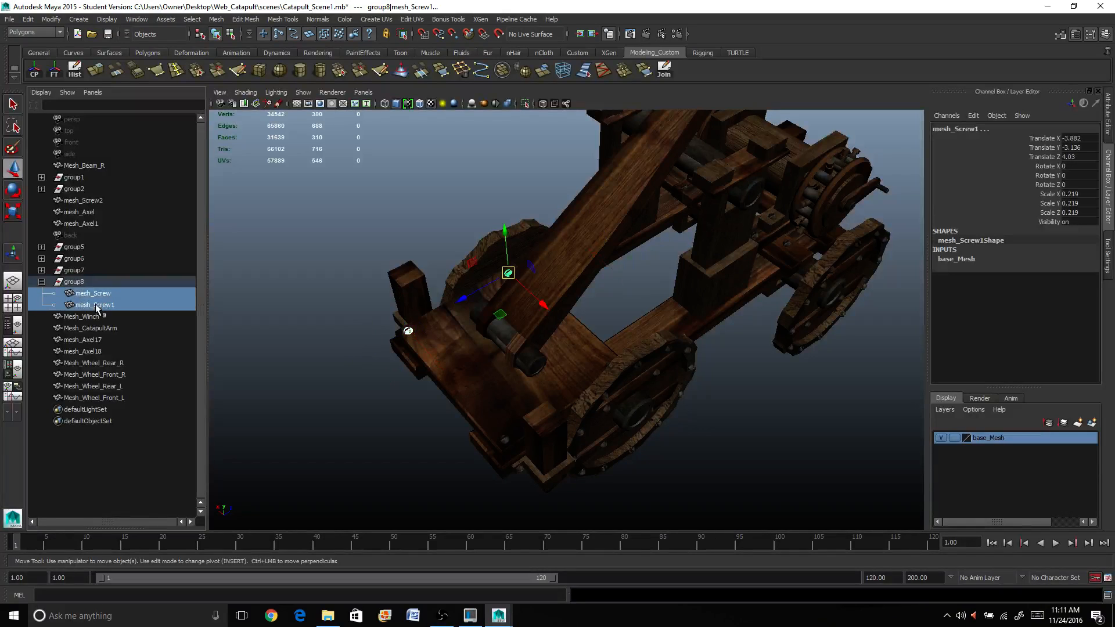
middle_click_drag(97, 306, 115, 465)
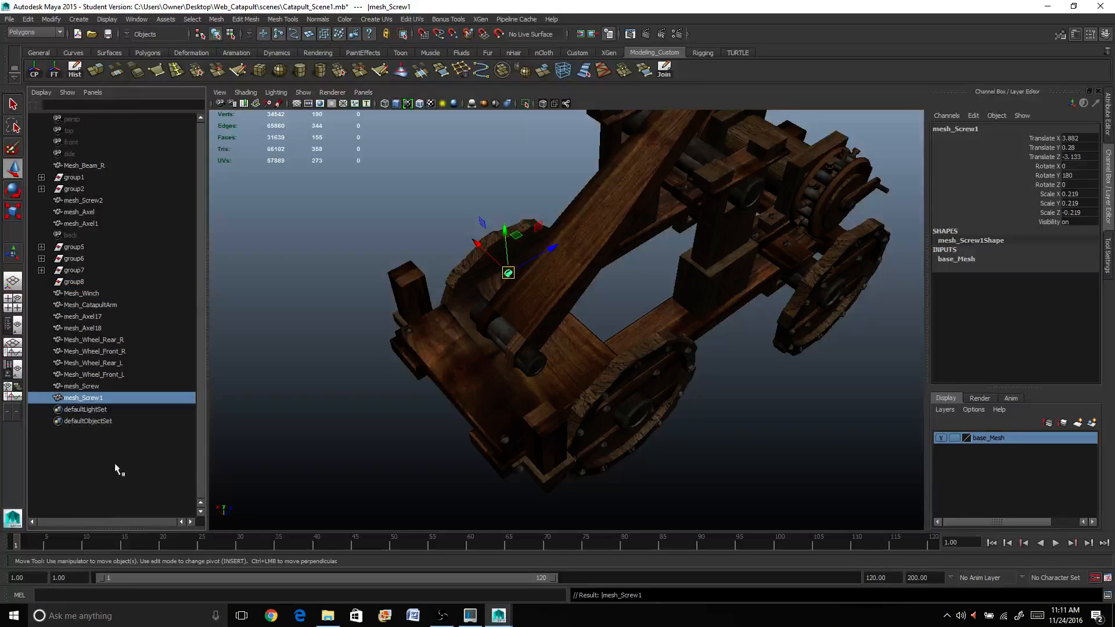
left_click(96, 281)
key("Delete")
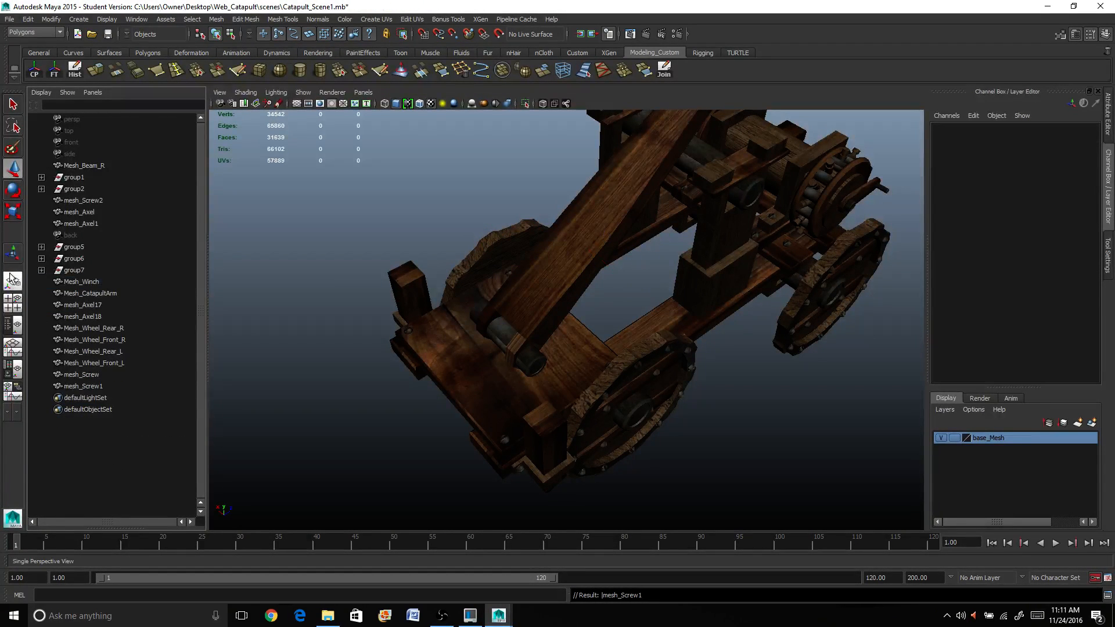
Unparent both screw meshes from group7 to the root level and delete the emptied group7
left_click(41, 270)
left_click(88, 282)
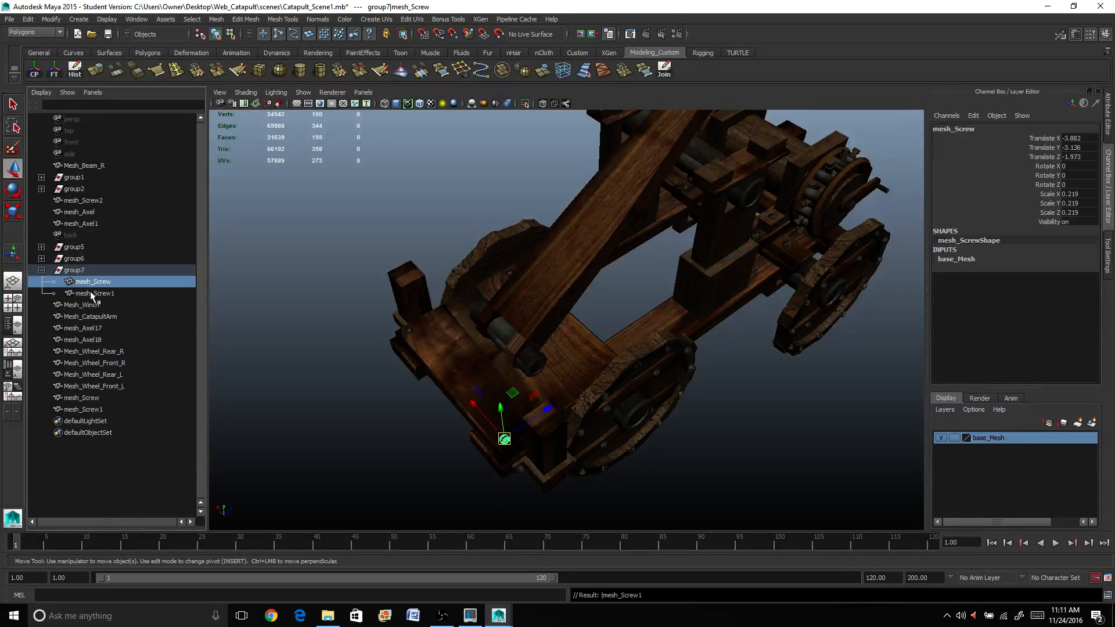
left_click(89, 305, "shift")
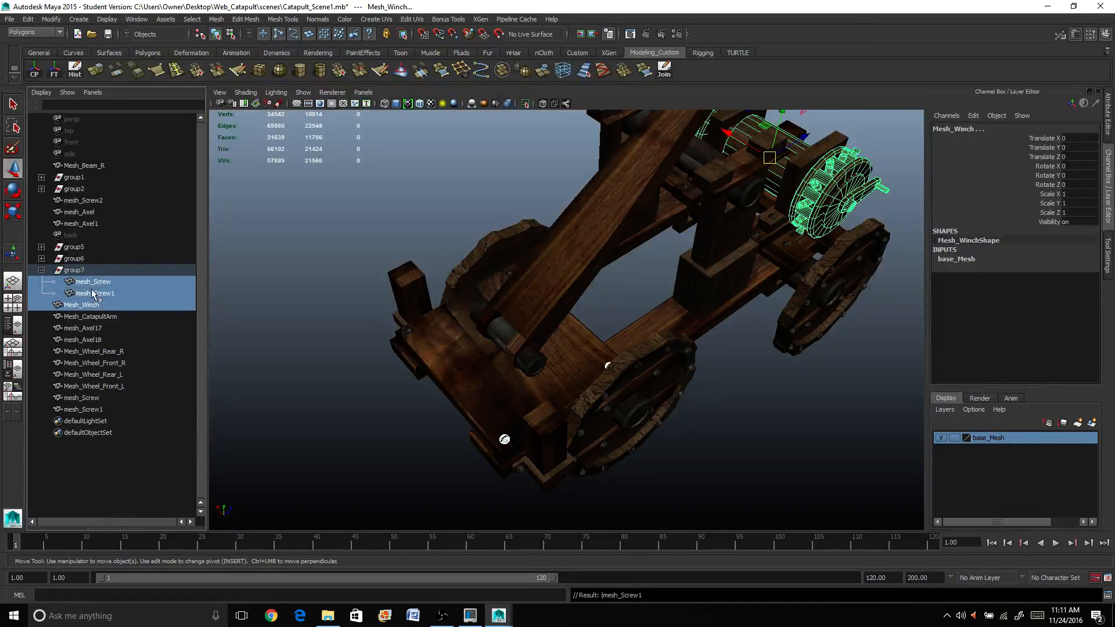
left_click(92, 294)
left_click(94, 283, "shift")
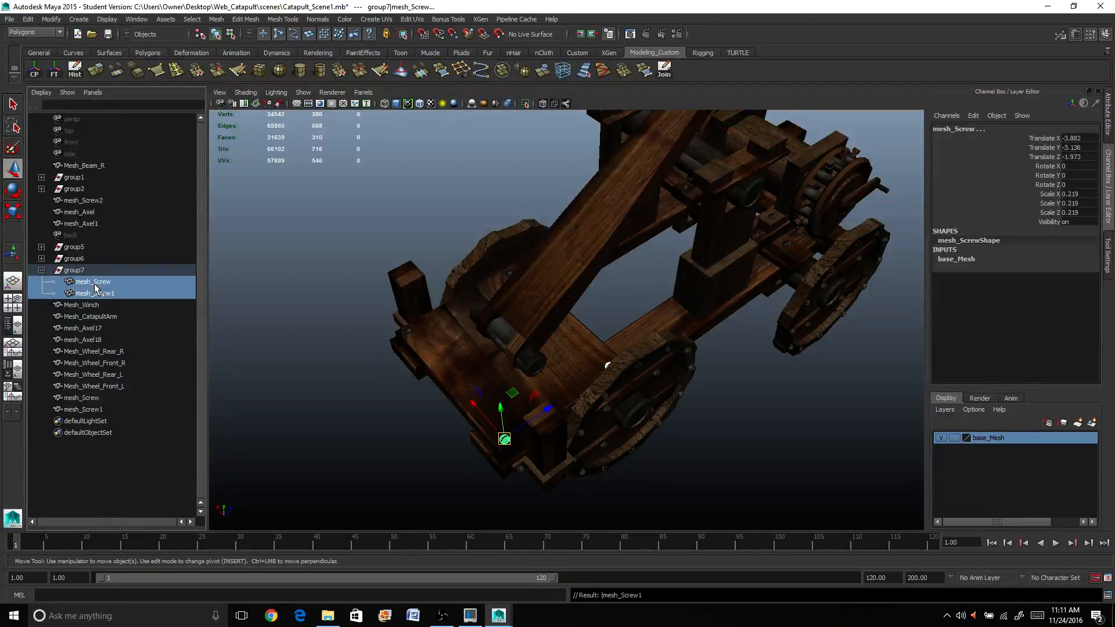
middle_click_drag(94, 282, 129, 463)
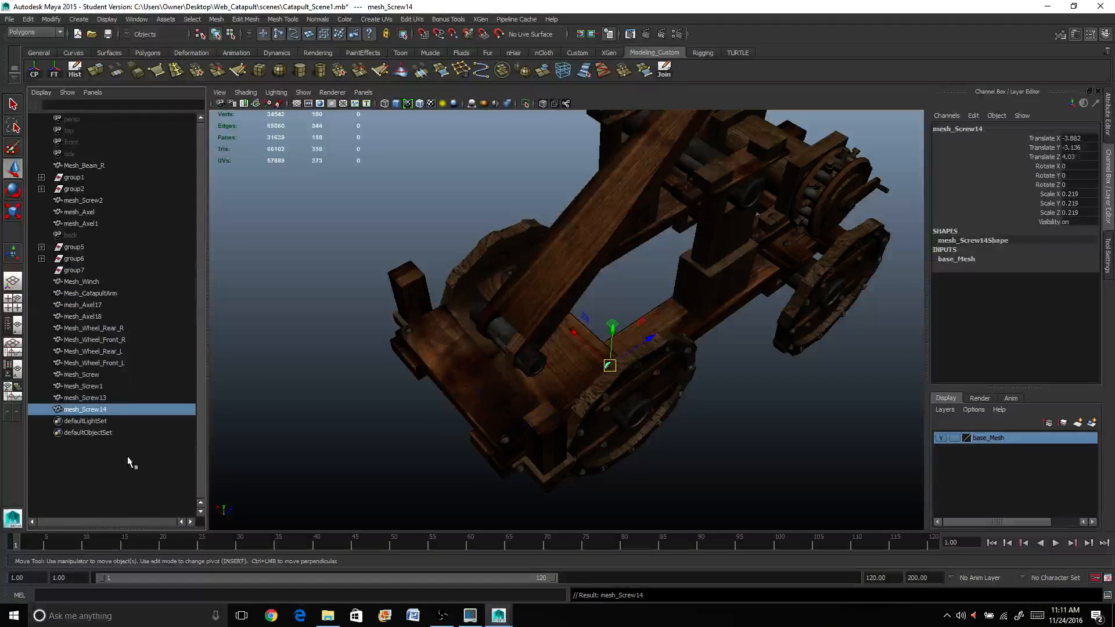
left_click(90, 271)
key("Delete")
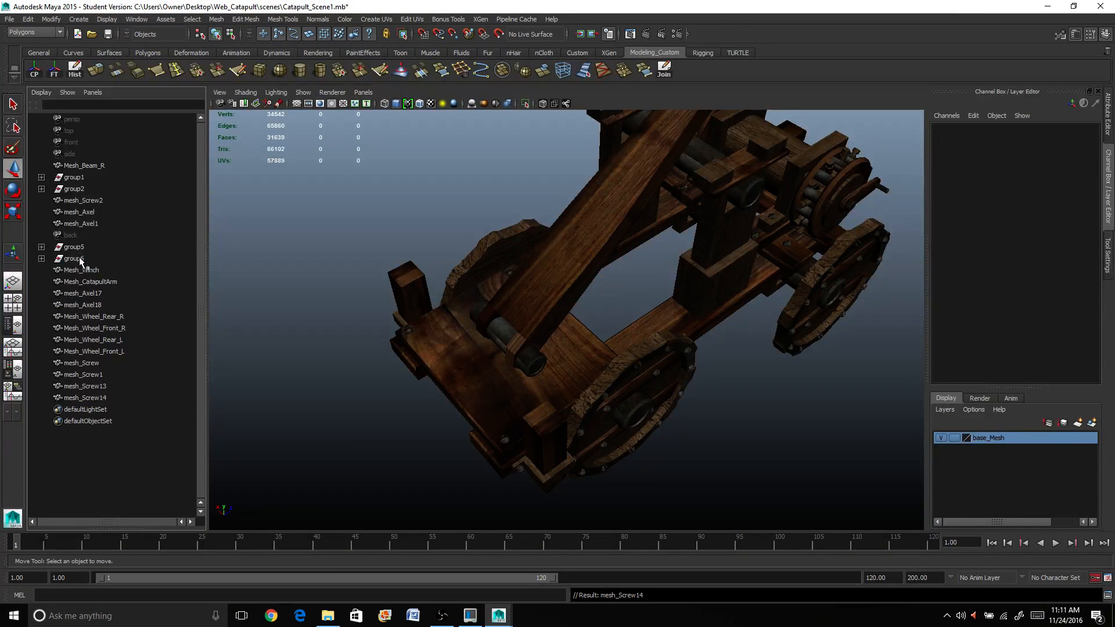
Unparent all screws, brackets, pCube1 and Mesh_Beam_R3 from group6 and its nested group4 to the root level, and delete group6
left_click(74, 259)
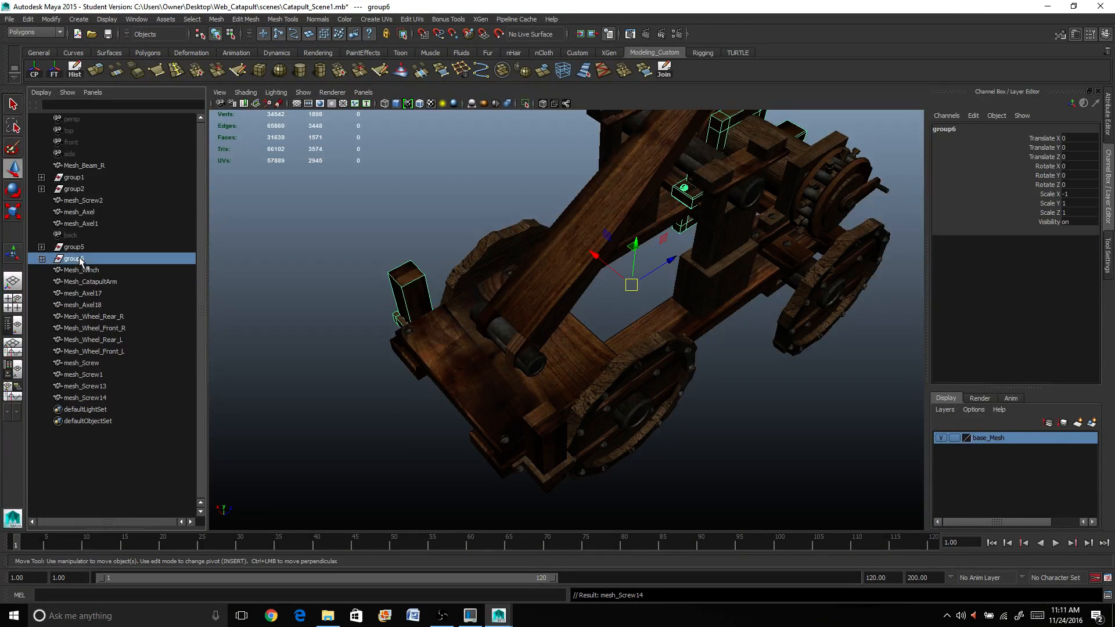
left_click(42, 260)
left_click(52, 270)
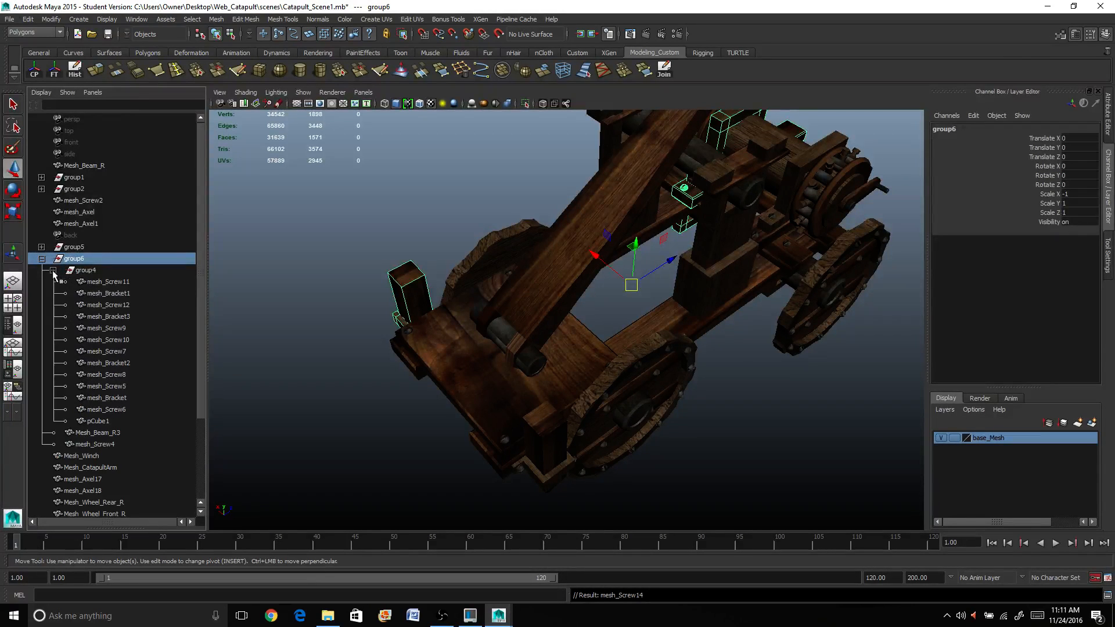
left_click(100, 282)
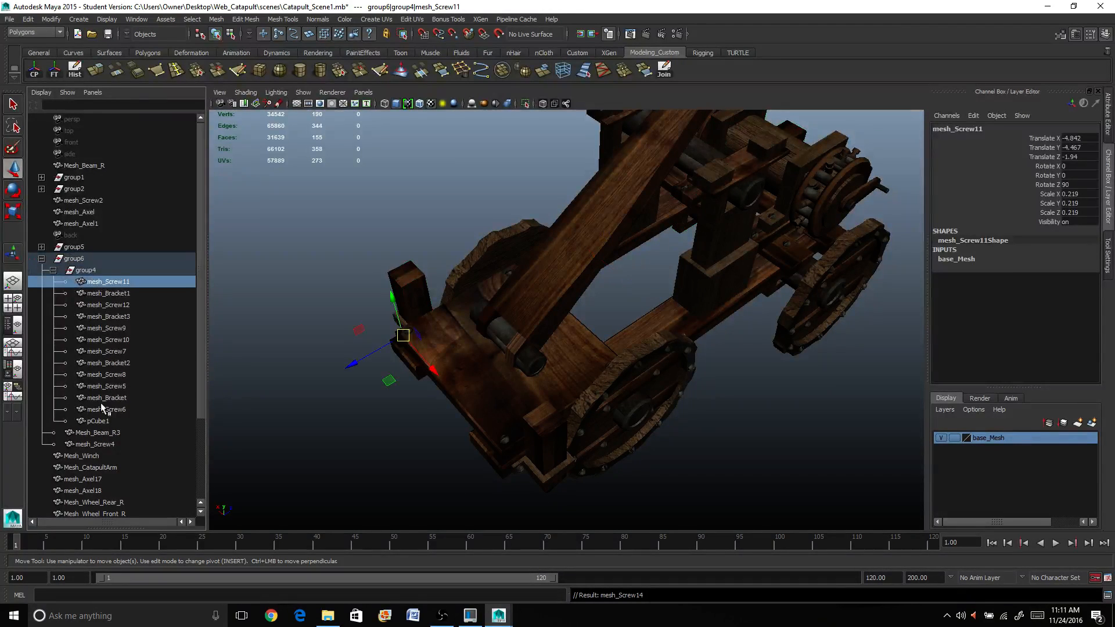
left_click(102, 444, "shift")
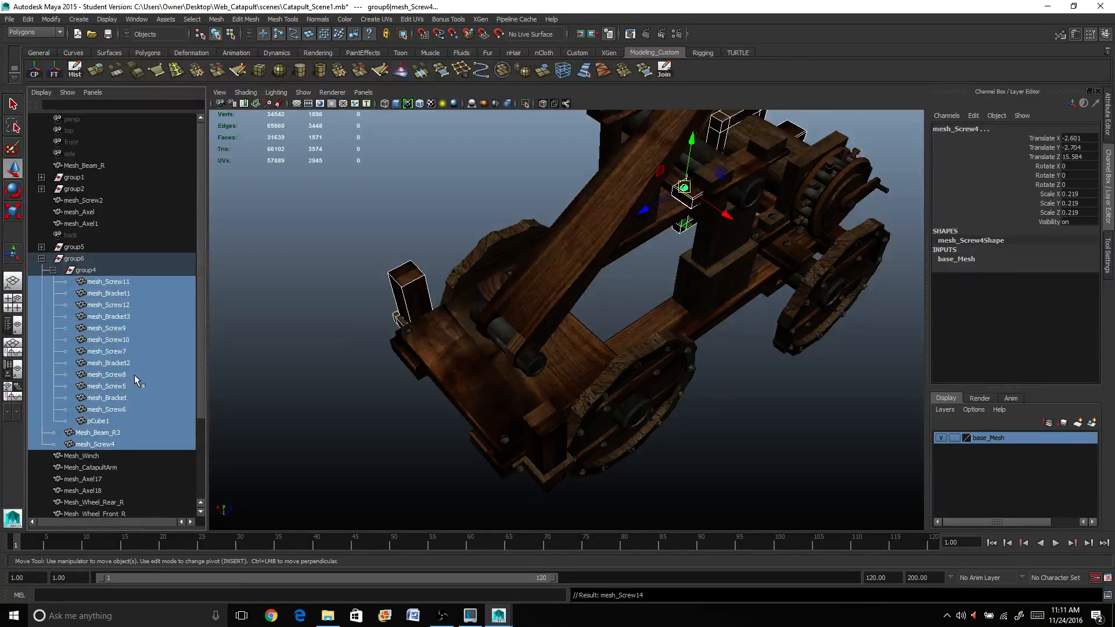
scroll(133, 372, "down", 3)
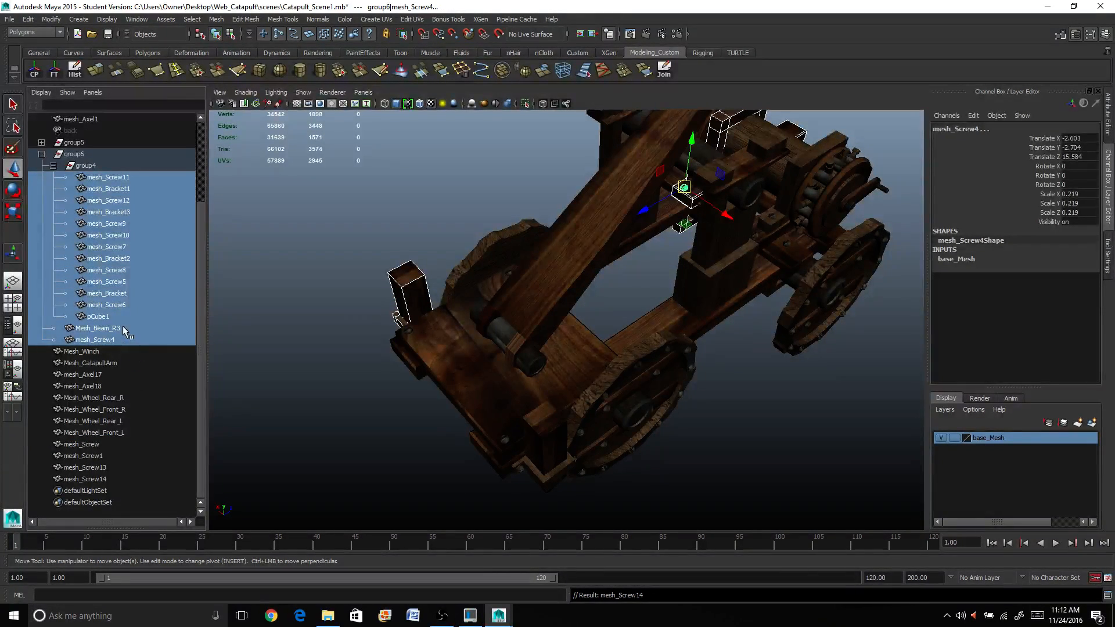
middle_click_drag(123, 325, 149, 510)
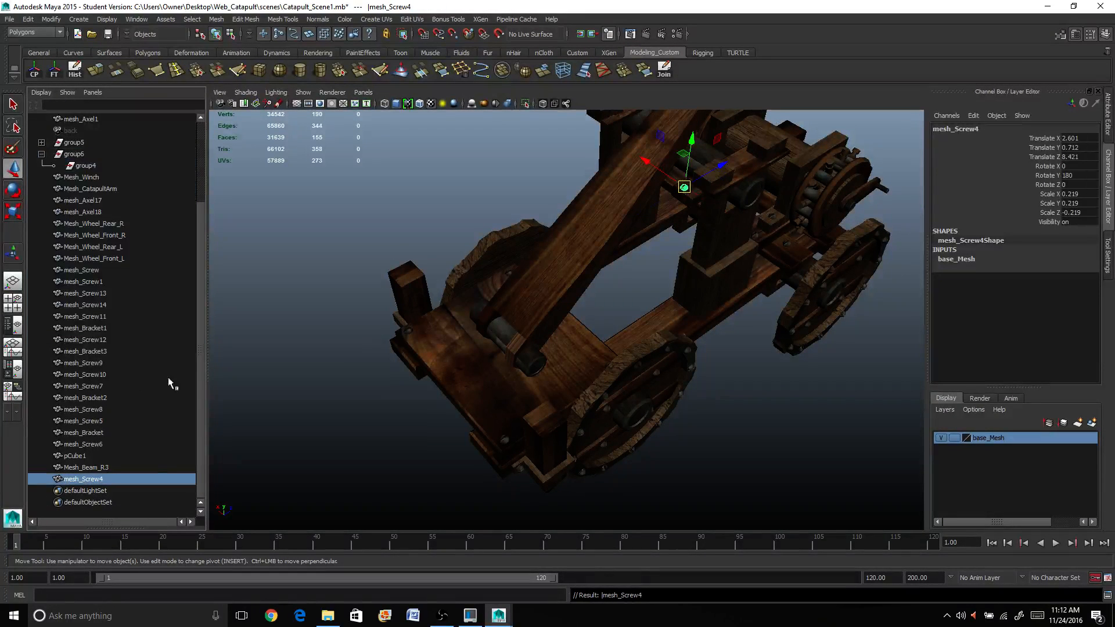
left_click(77, 152)
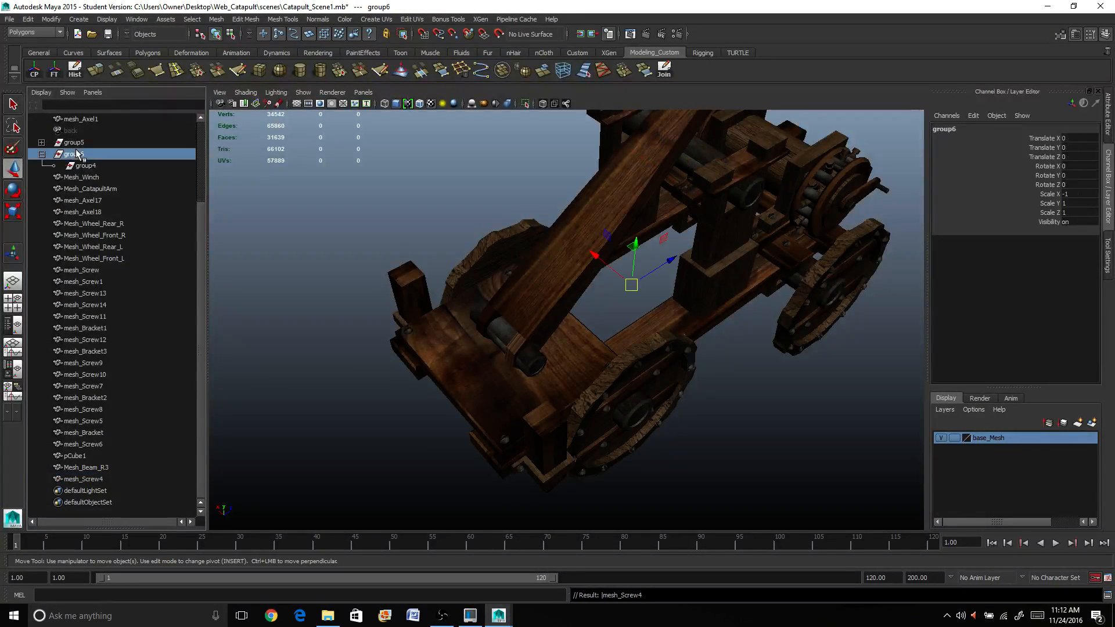
key("Delete")
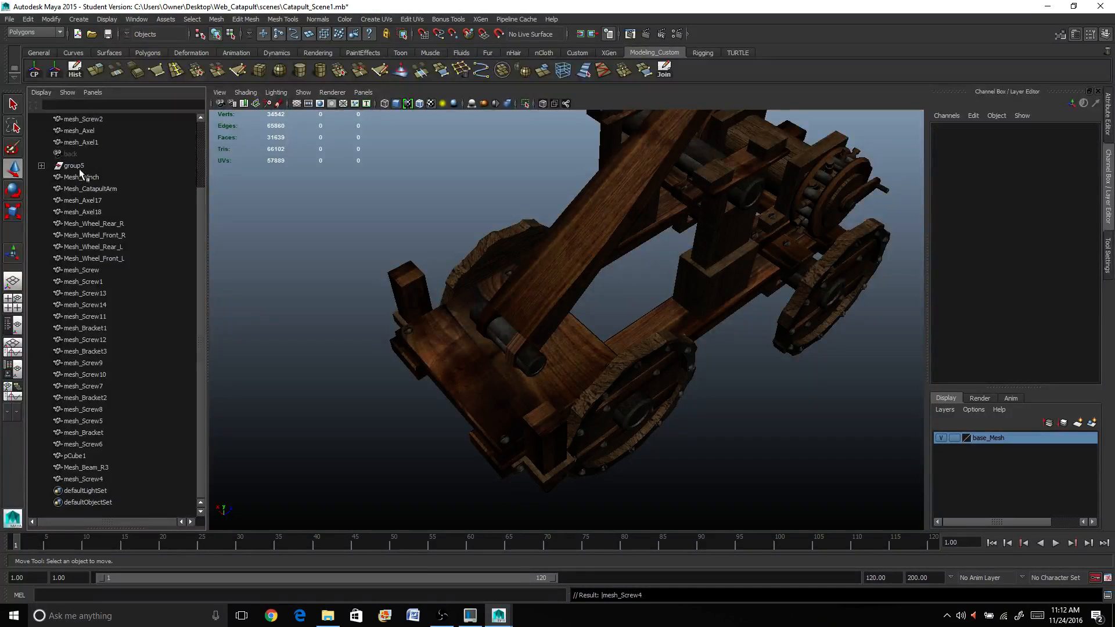
Unparent the meshes in group4, plus Mesh_Beam_R3, mesh_Screw4 and Mesh_Beam_R5 from group5, to the end of the root level
left_click(42, 166)
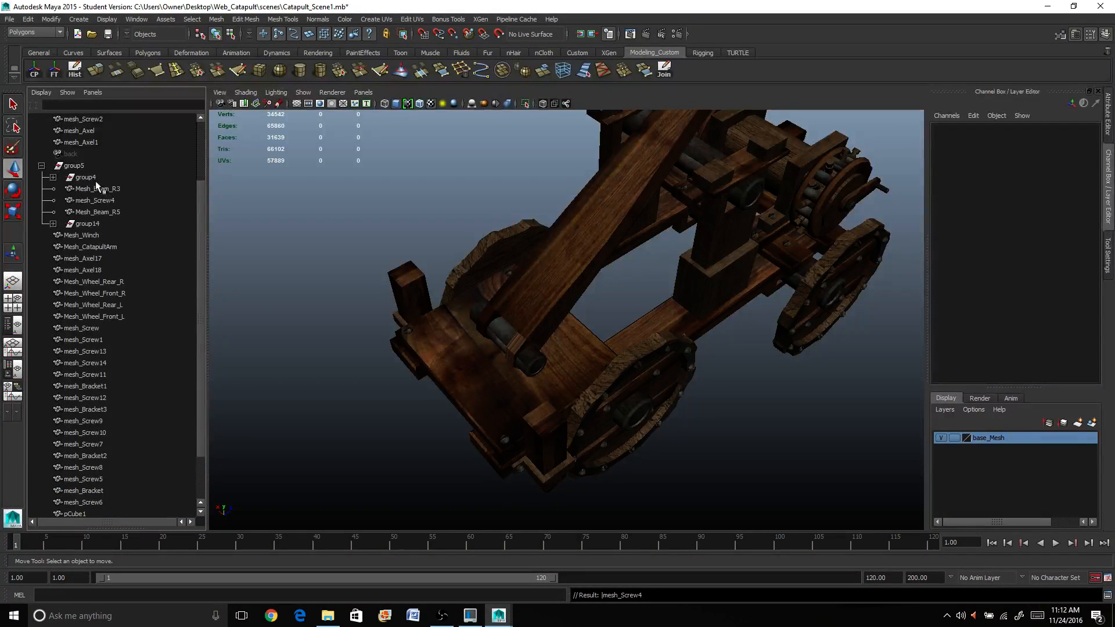
left_click(53, 177)
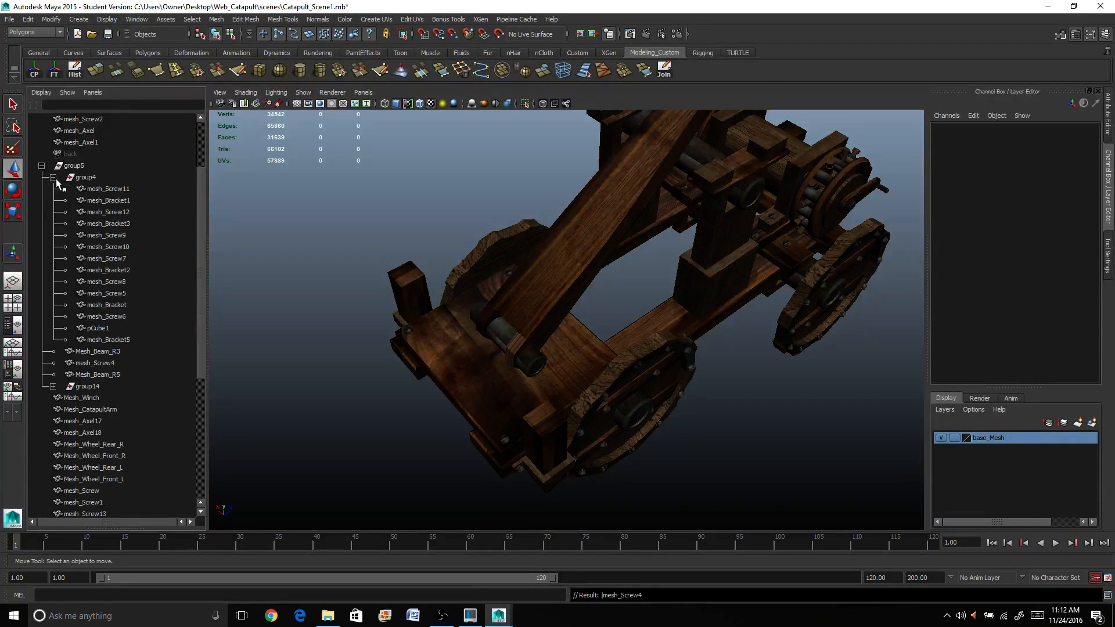
left_click(53, 387)
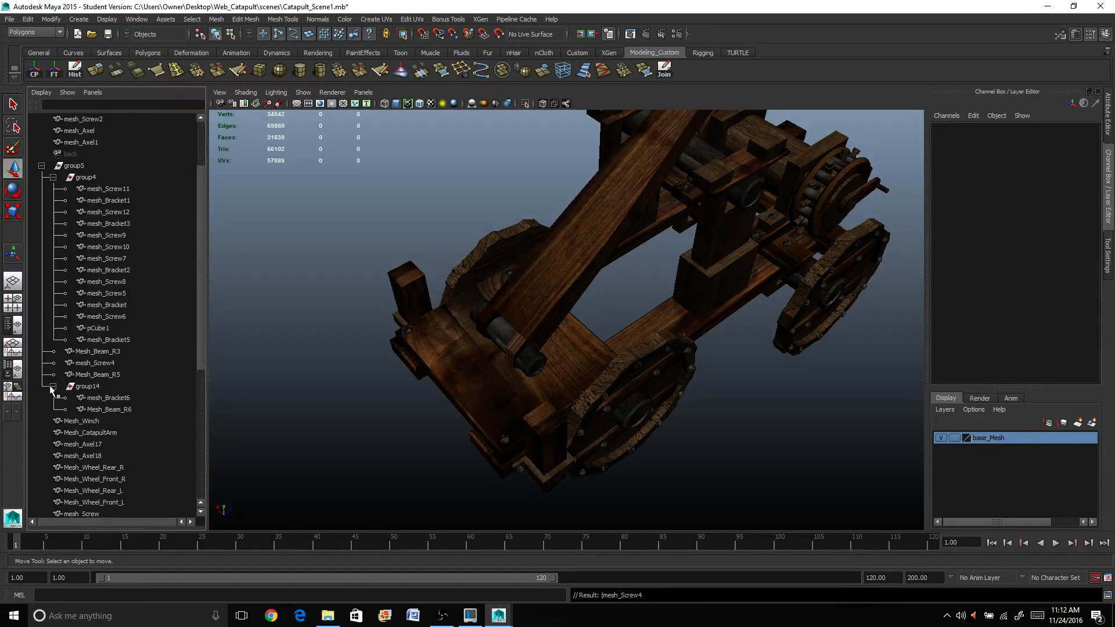
left_click(115, 188)
left_click(102, 374, "shift")
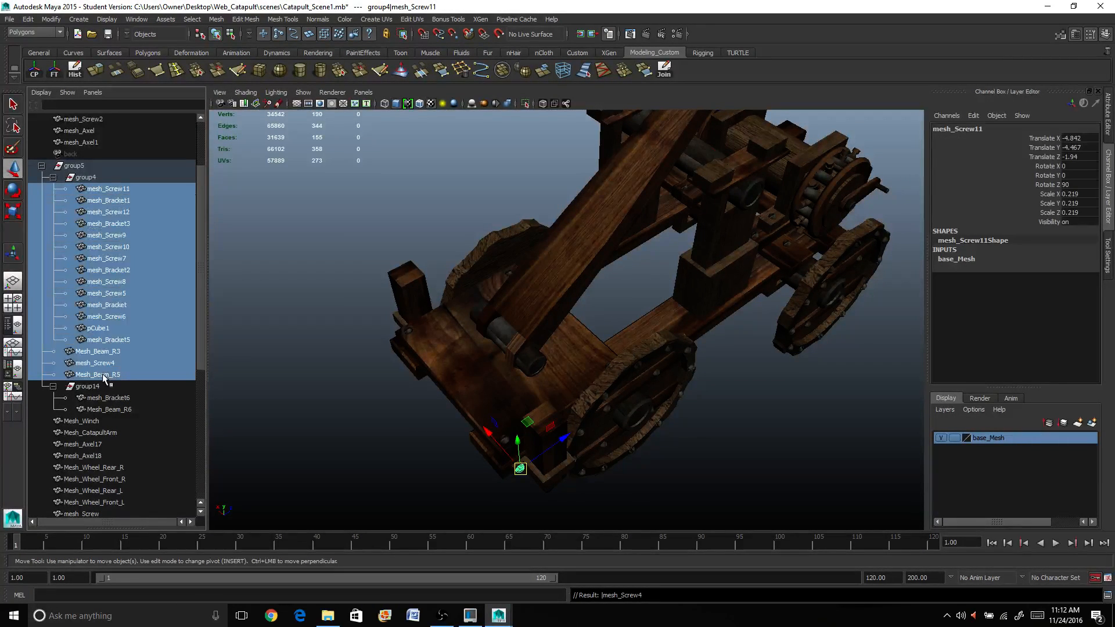
scroll(215, 380, "down", 4)
scroll(149, 463, "down", 7)
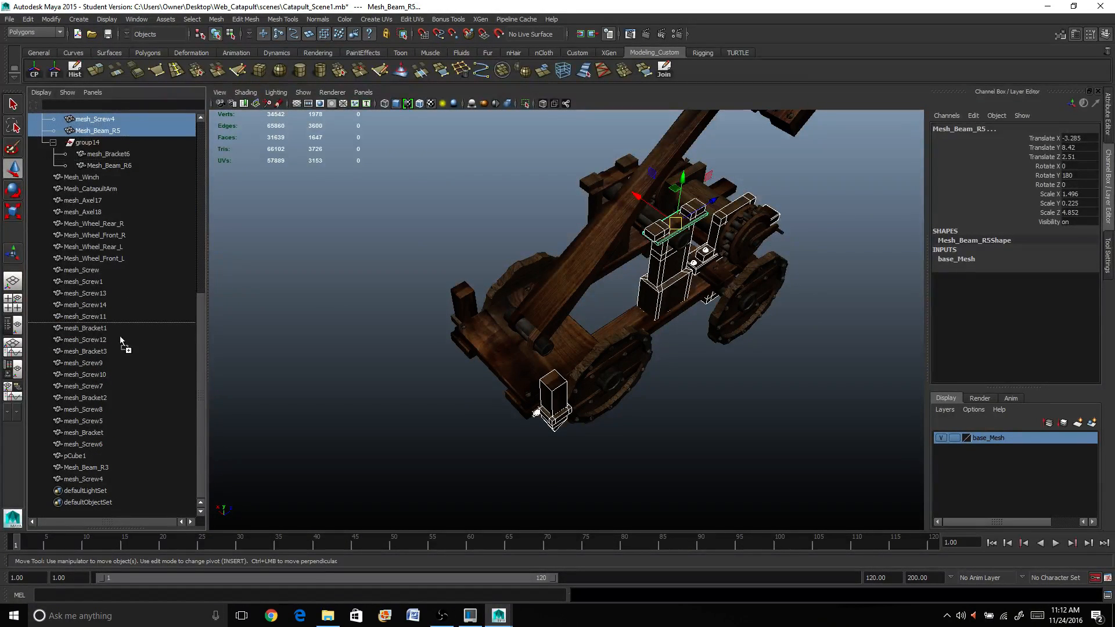
middle_click_drag(109, 520, 110, 521)
scroll(152, 290, "up", 8)
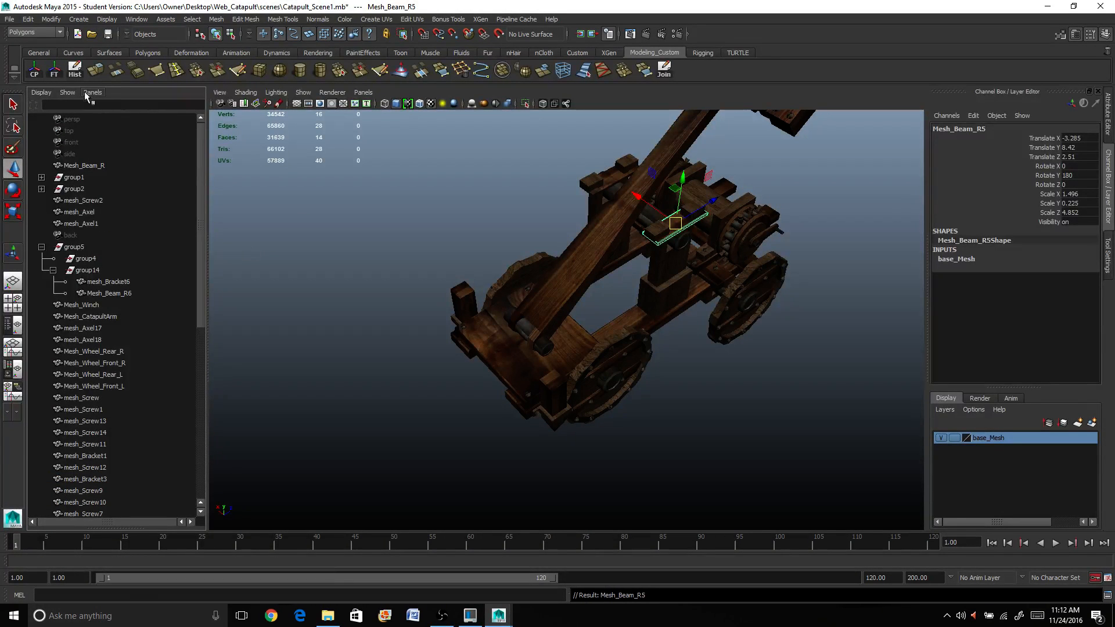
Move mesh_Screw2, mesh_Axel and mesh_Axel1 directly below Mesh_Beam_R in the scene hierarchy
left_click(82, 201)
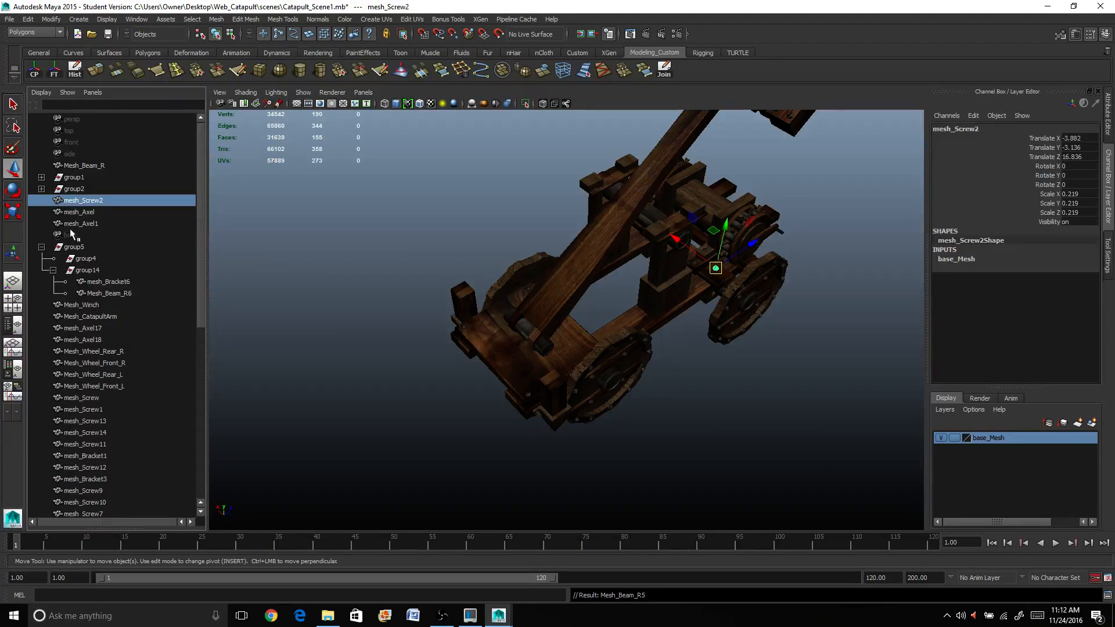
left_click(78, 223, "shift")
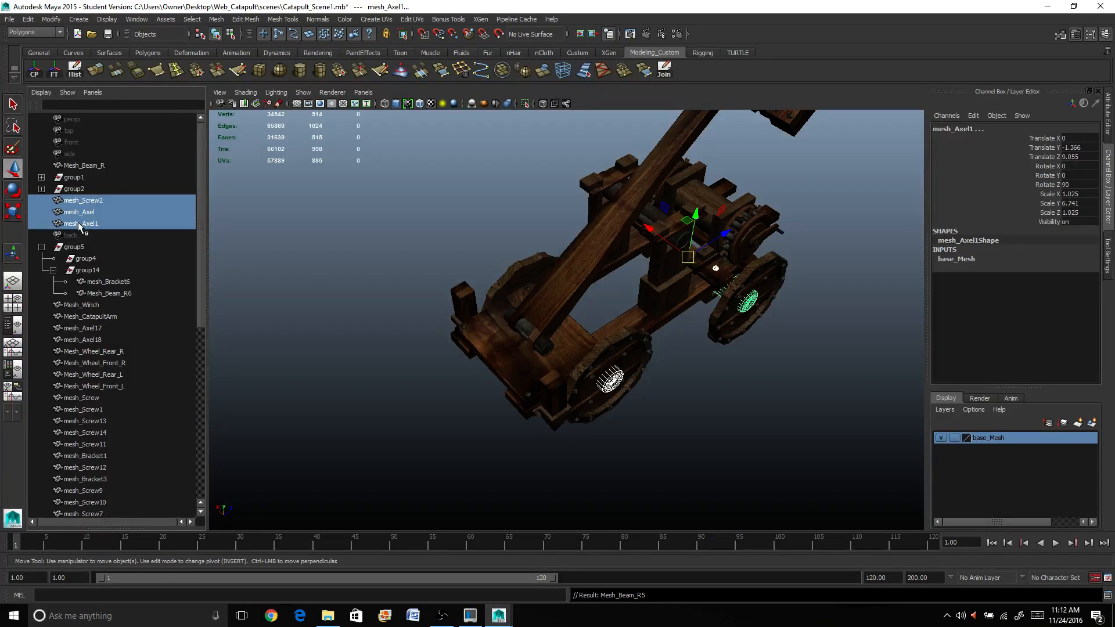
left_click_drag(78, 223, 82, 175)
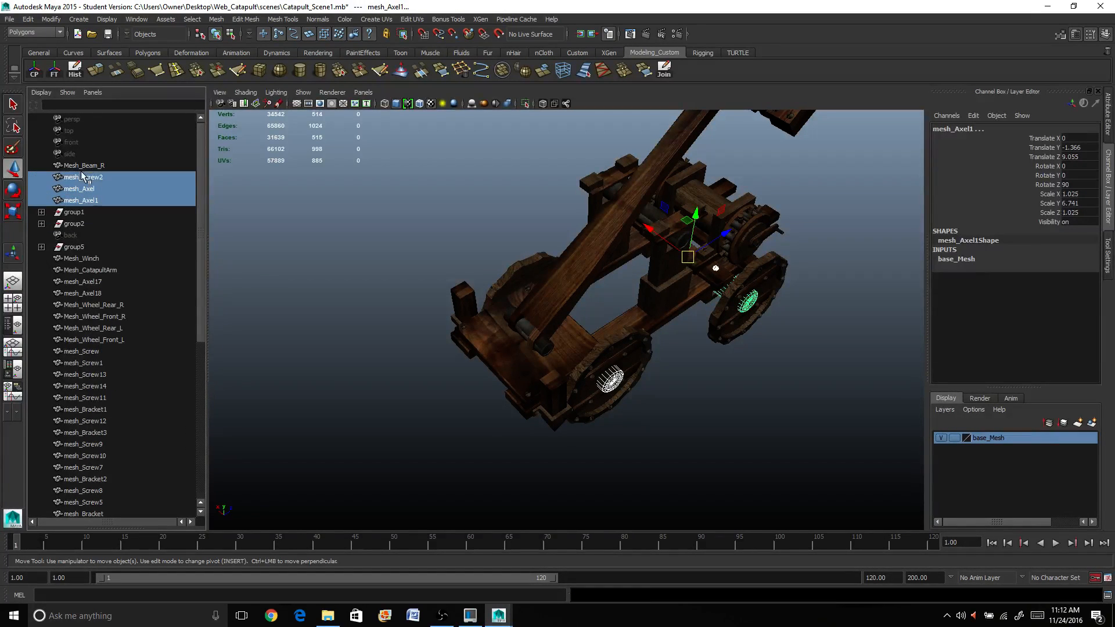
Unparent the three beam meshes from group2 to the root level, placing them below mesh_Axel1
left_click(41, 223)
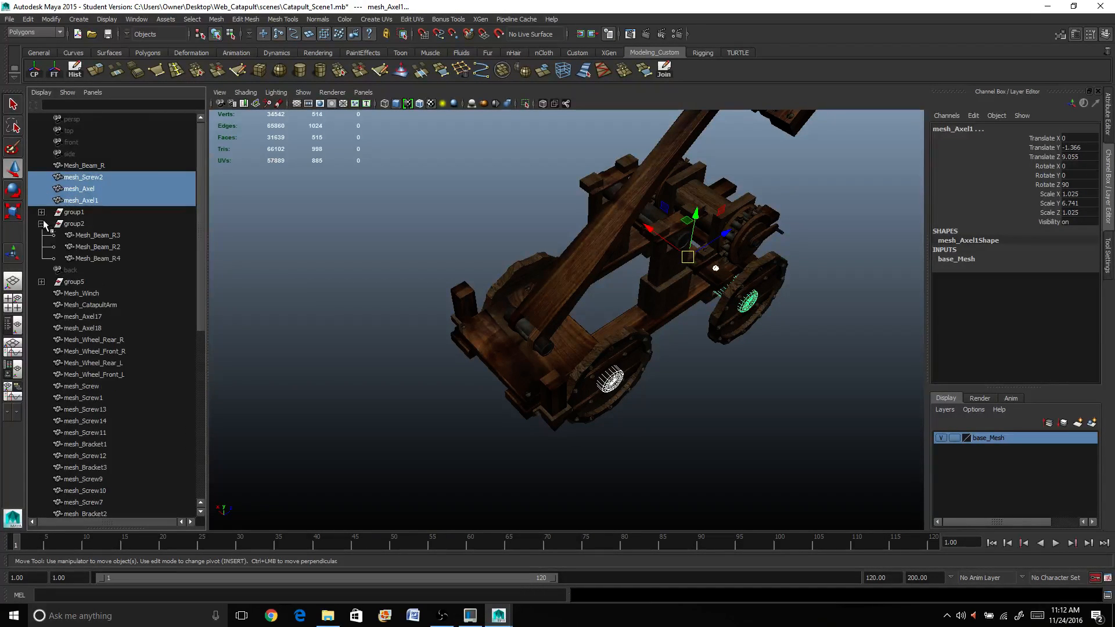
left_click(79, 238)
left_click(93, 259, "shift")
middle_click_drag(92, 238, 83, 211)
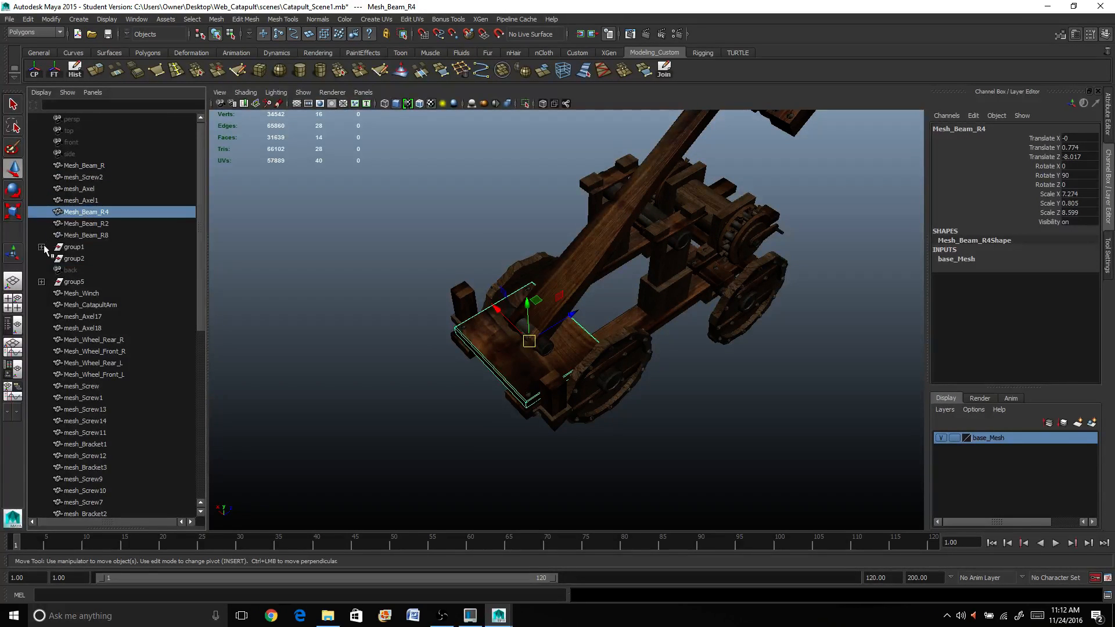
Unparent Mesh_Beam_R1 from group1 to the root level, placing it above group1
left_click(41, 246)
left_click(77, 257)
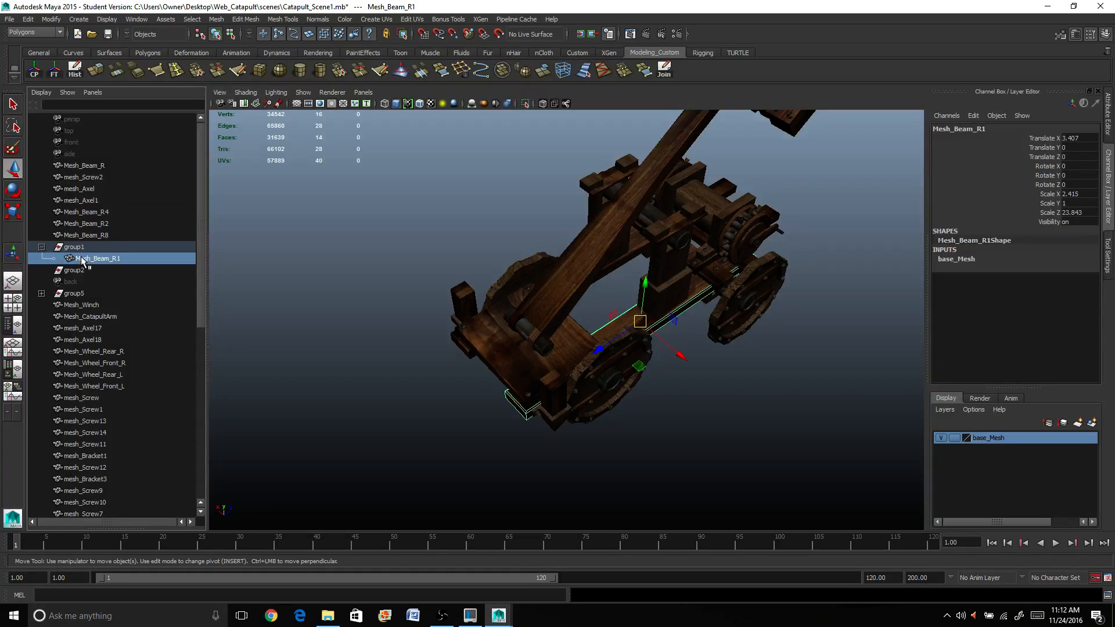
mouse_move(78, 257)
middle_mouse_down()
mouse_move(76, 238)
mouse_move(81, 252)
middle_mouse_up()
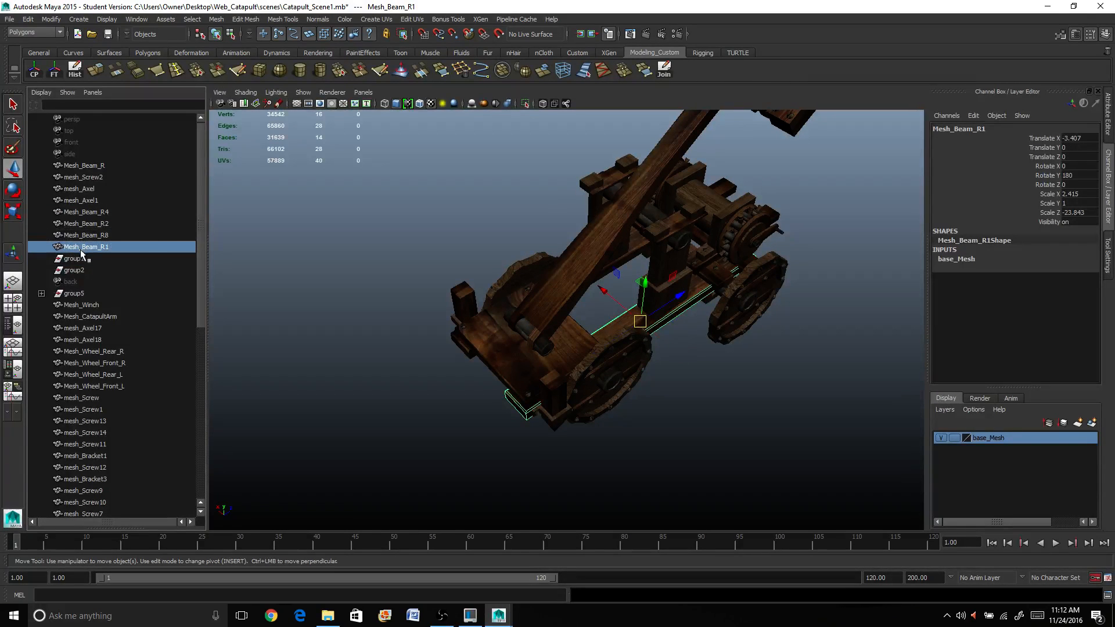
Unparent mesh_Bracket6 and Mesh_Beam_R6 from group14 inside group5 to the root level, below Mesh_Beam_R1
left_click(41, 294)
left_click(53, 316)
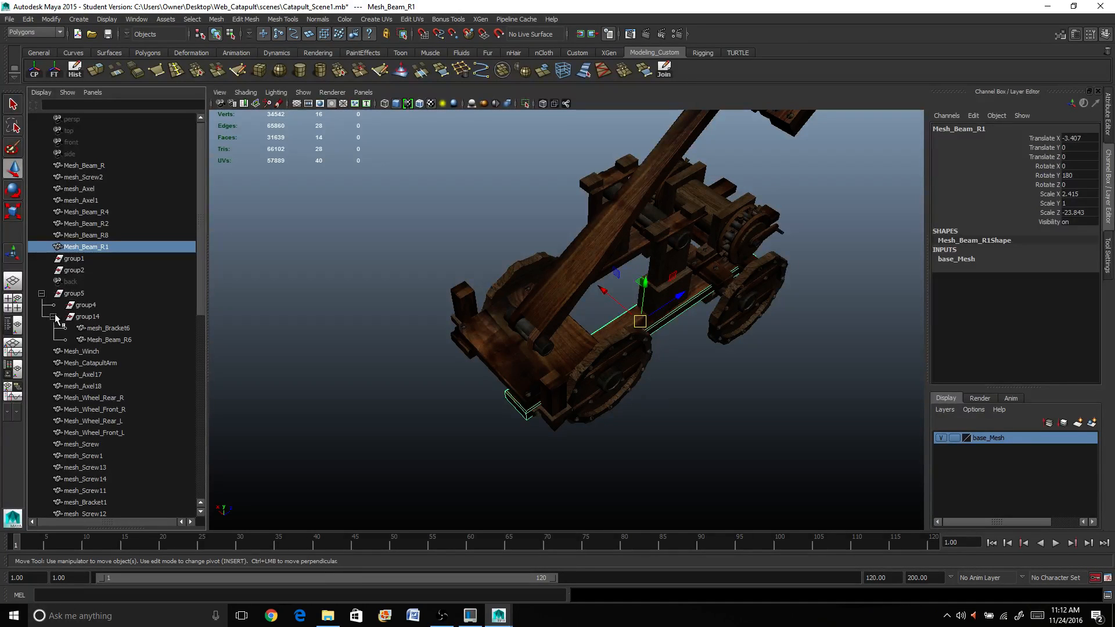
left_click(86, 329)
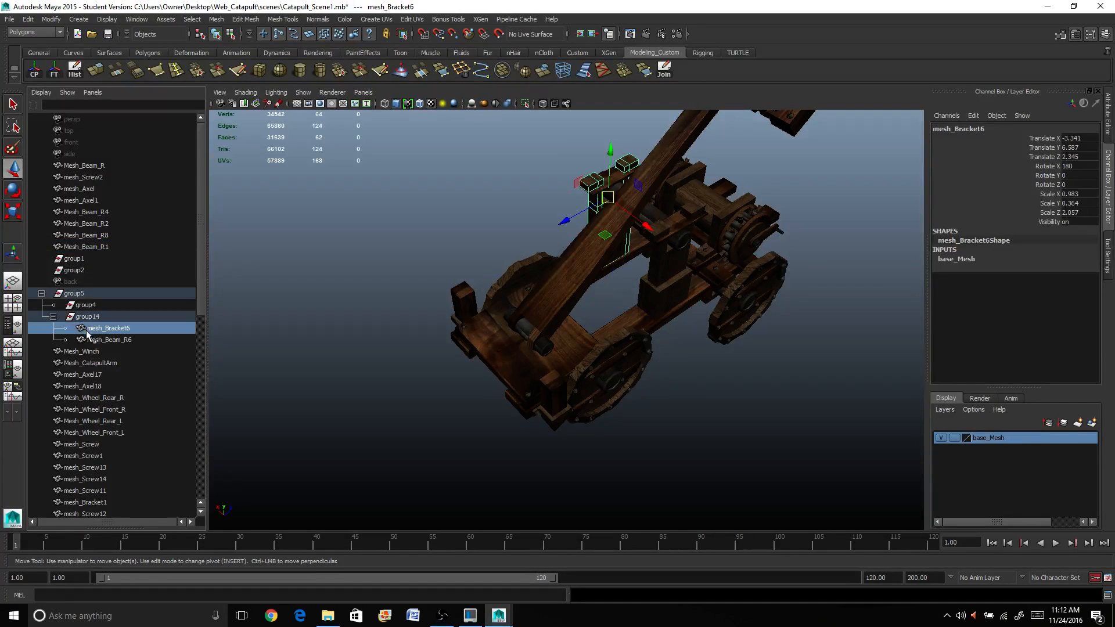
left_click(90, 341, "ctrl")
middle_click_drag(93, 339, 81, 254)
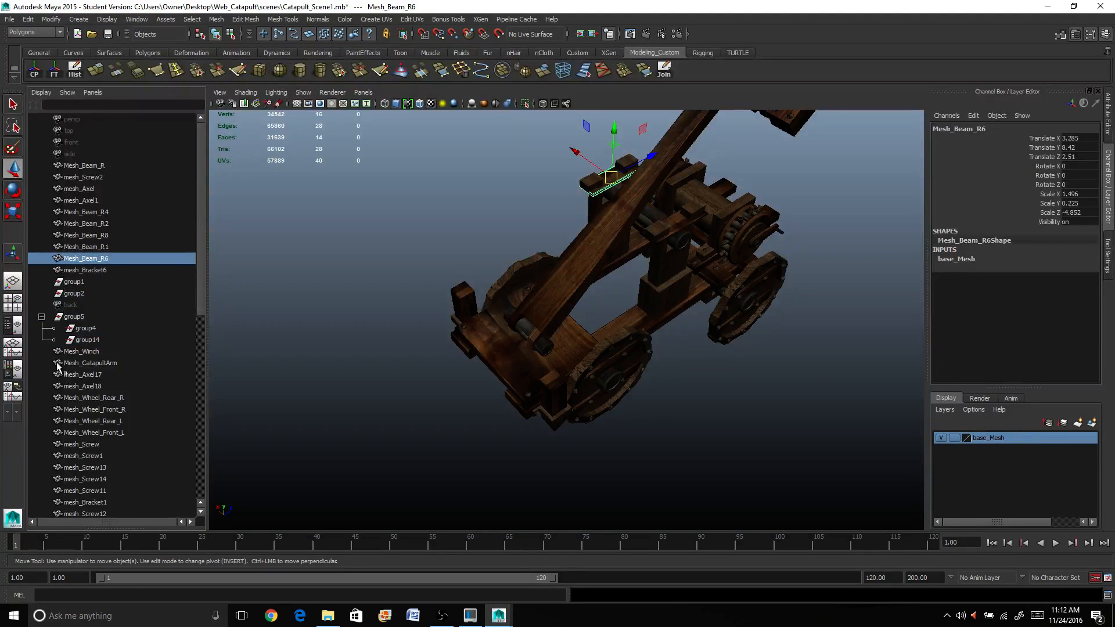
Delete the emptied group5, group2 and group1 from the scene
left_click(43, 318)
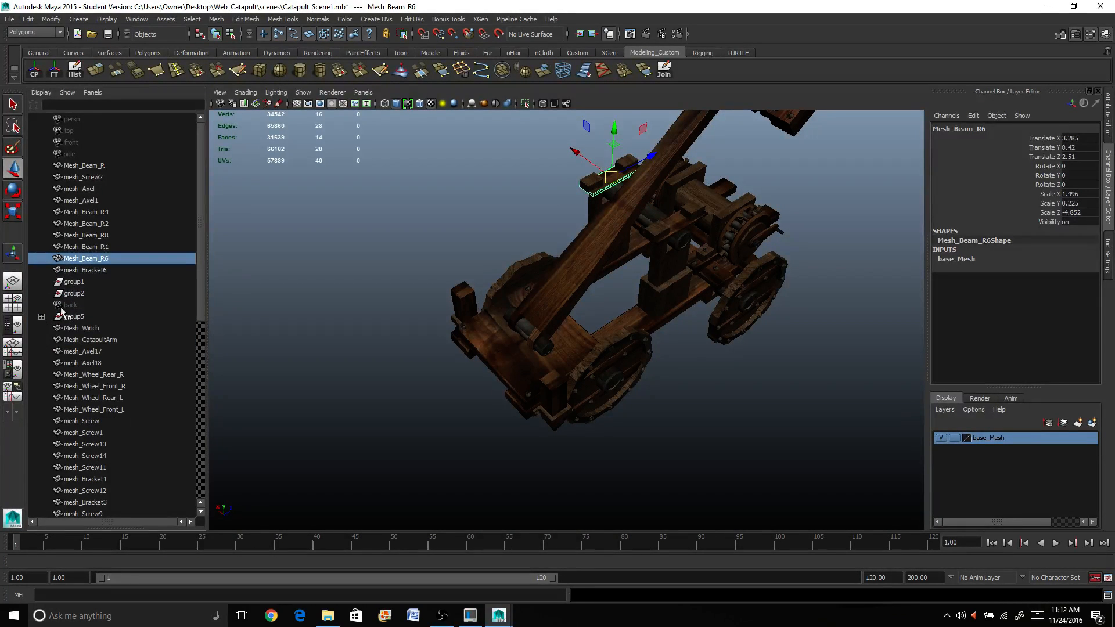
left_click(70, 317)
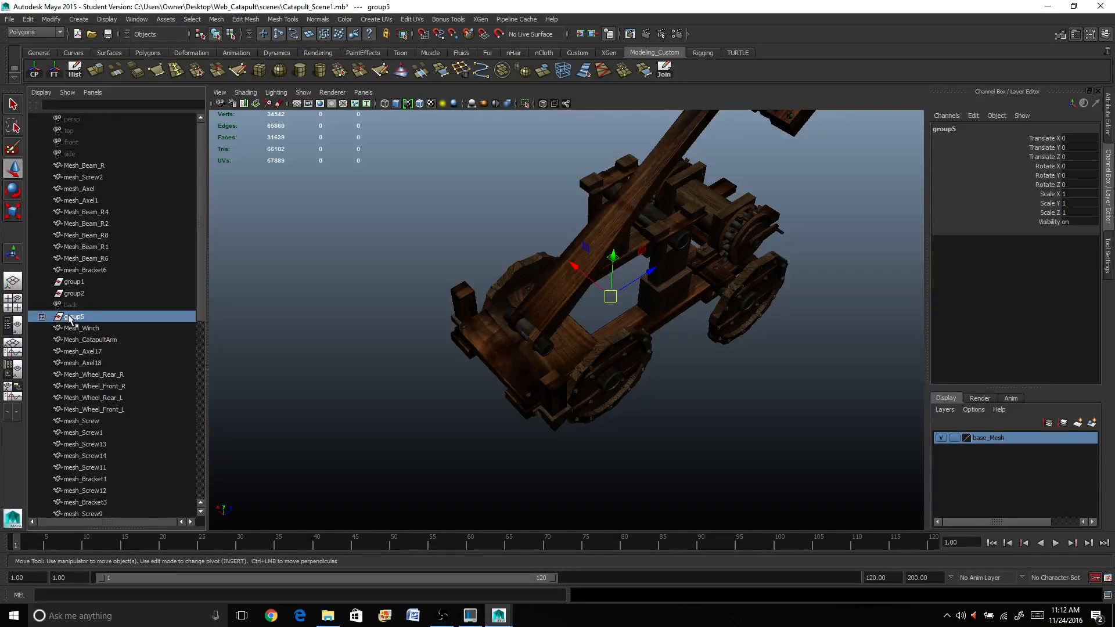
left_click(75, 329)
left_click(78, 318)
key("Delete")
left_click(75, 295)
key("Delete")
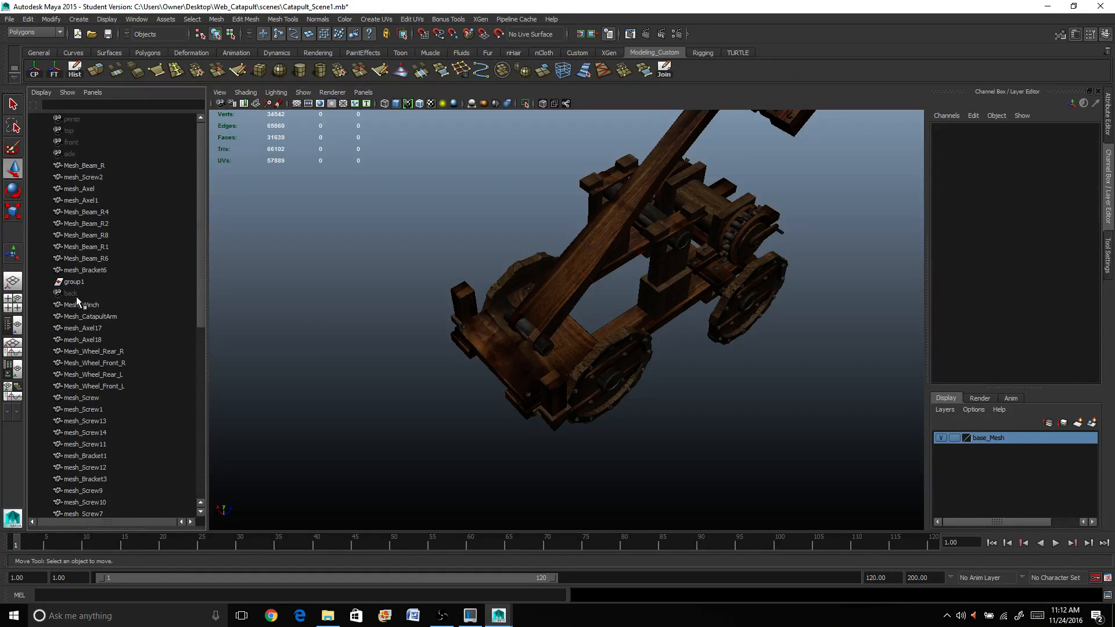
left_click(78, 282)
key("Delete")
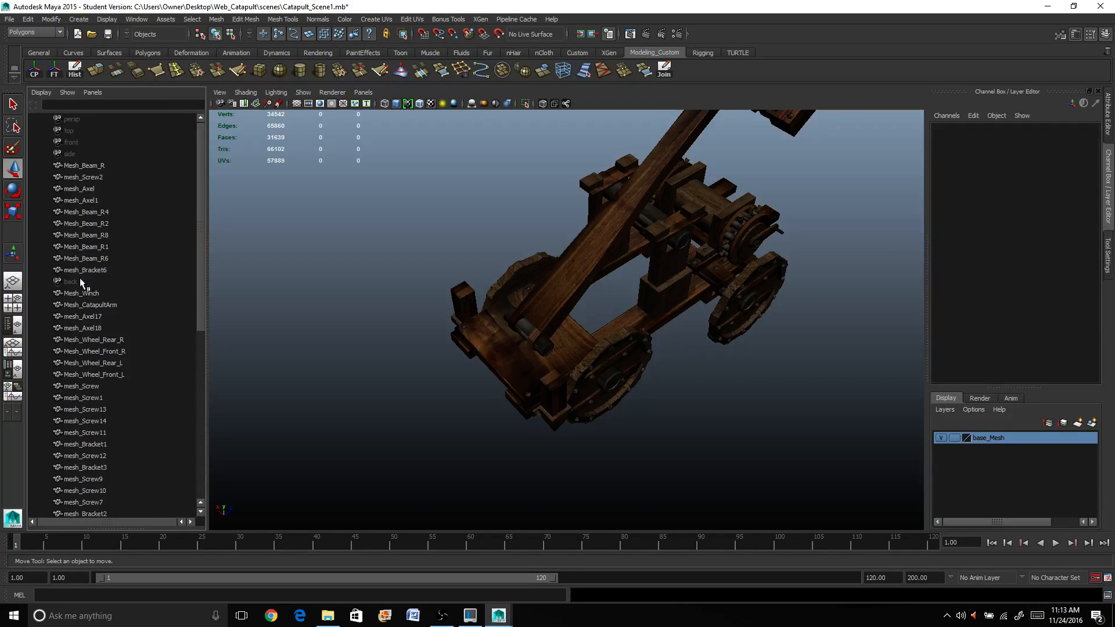
Select every mesh of the catapult and remove them all from the base_Mesh display layer
scroll(435, 310, "down", 3)
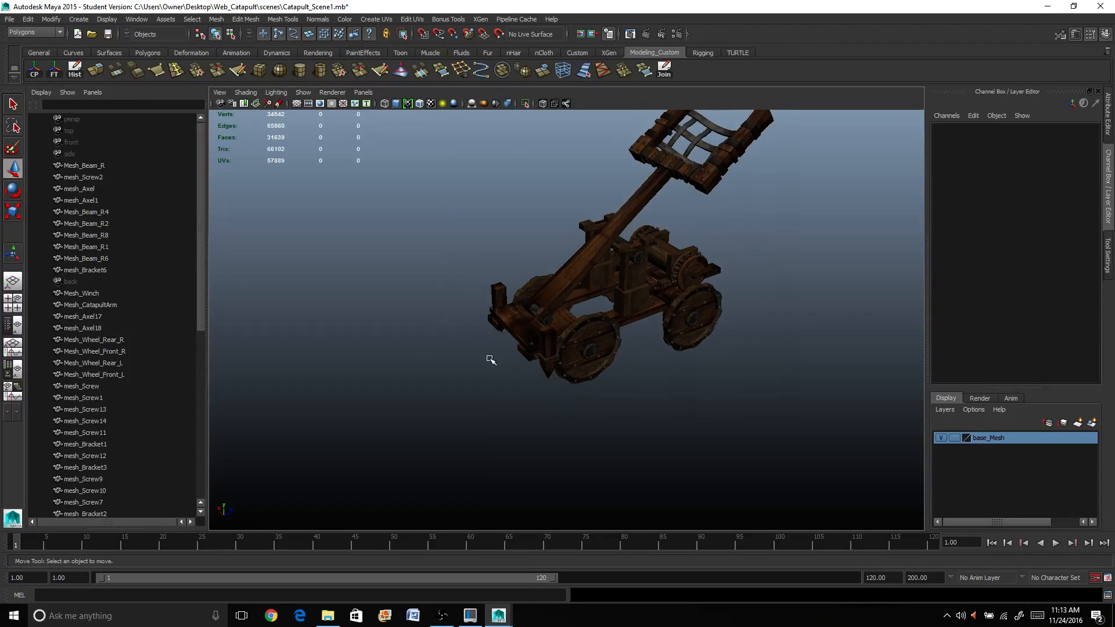
scroll(113, 422, "down", 9)
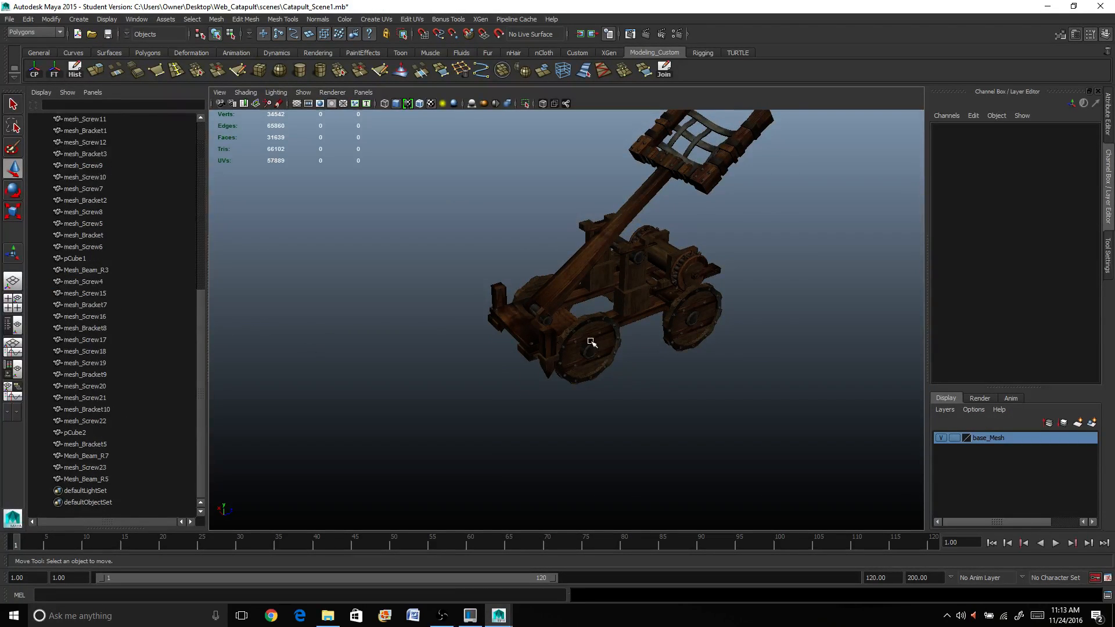
scroll(591, 342, "up", 5)
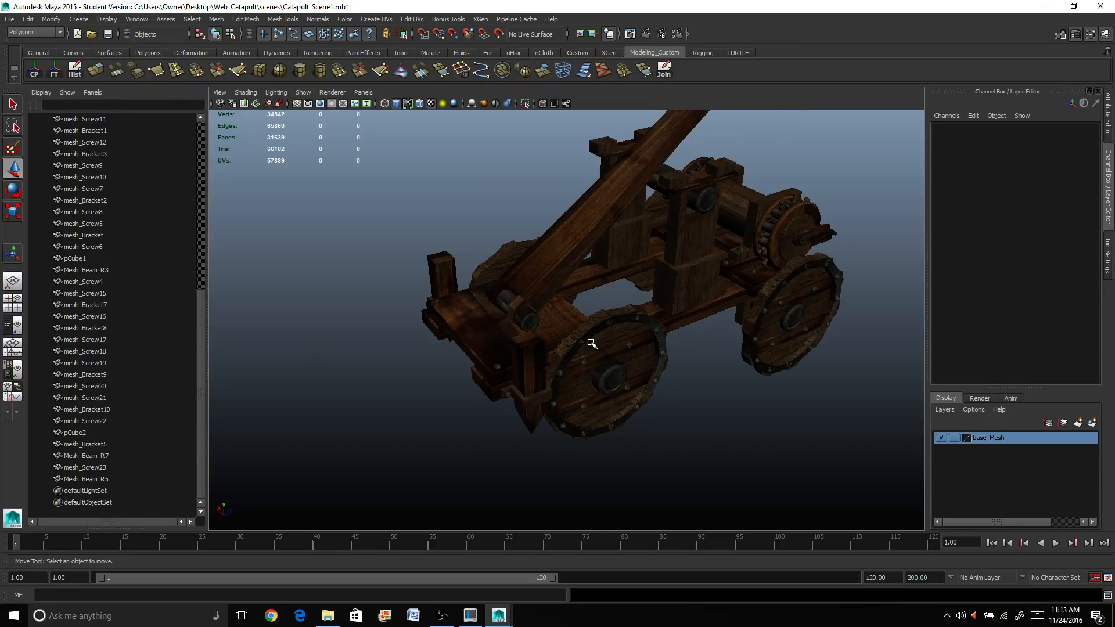
left_click(564, 231)
middle_click_drag(575, 230, 428, 465, "alt")
left_click_drag(428, 465, 544, 311, "alt")
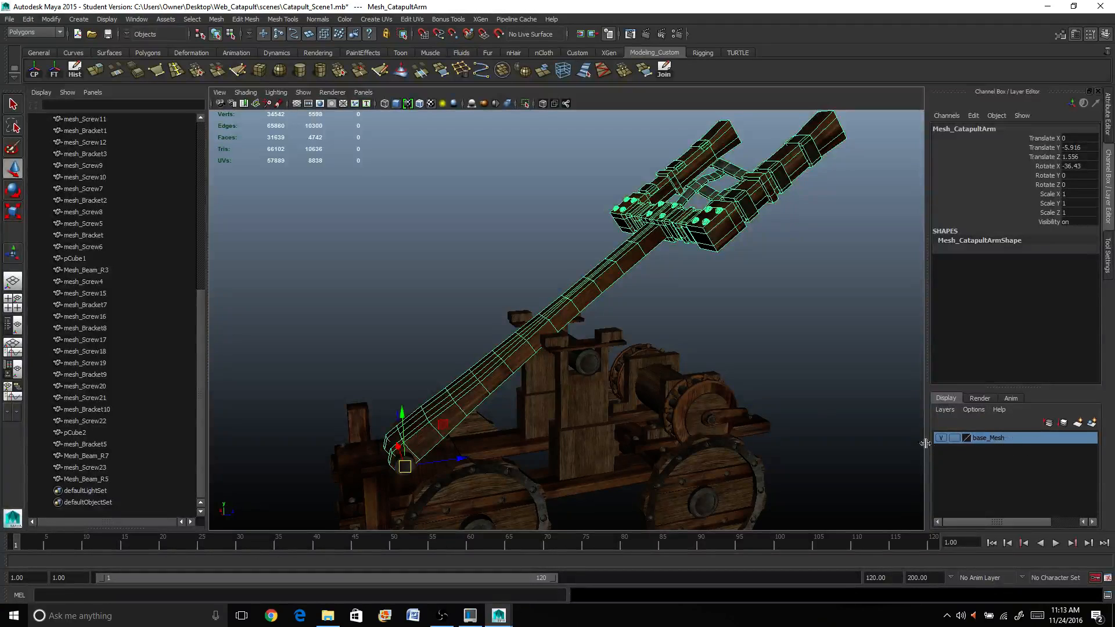
key("a")
left_click_drag(463, 239, 659, 438)
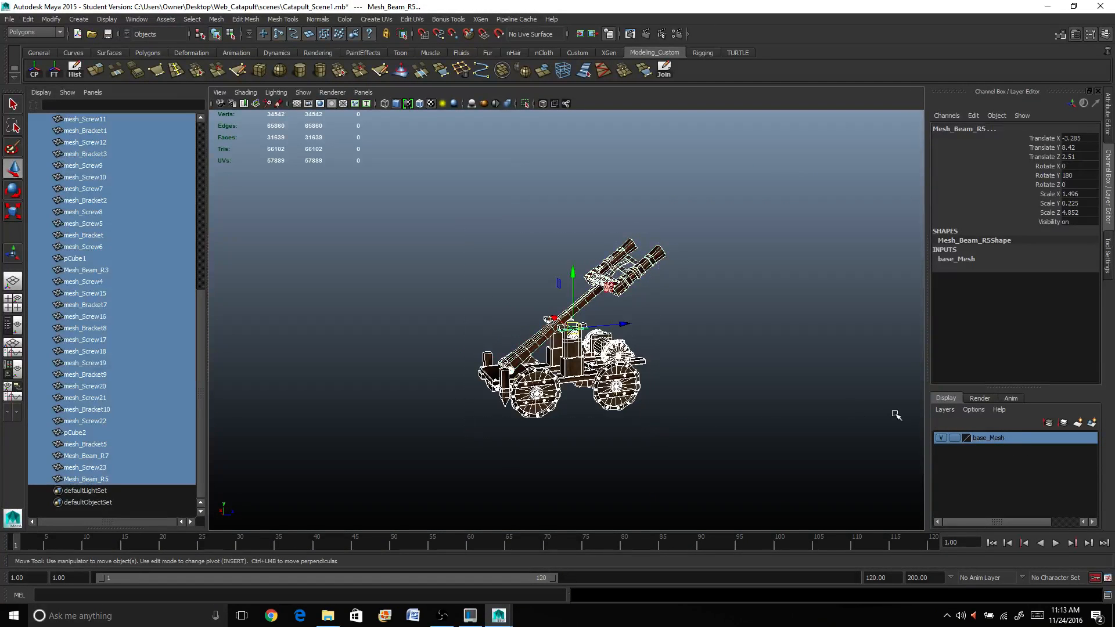
right_click(987, 438)
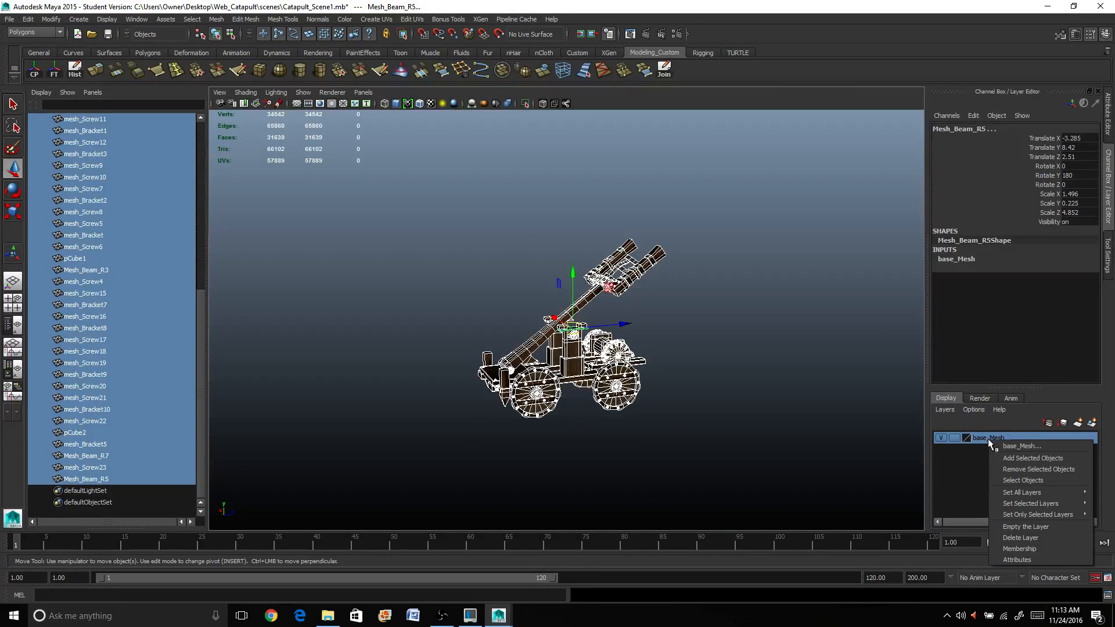
left_click(1011, 469)
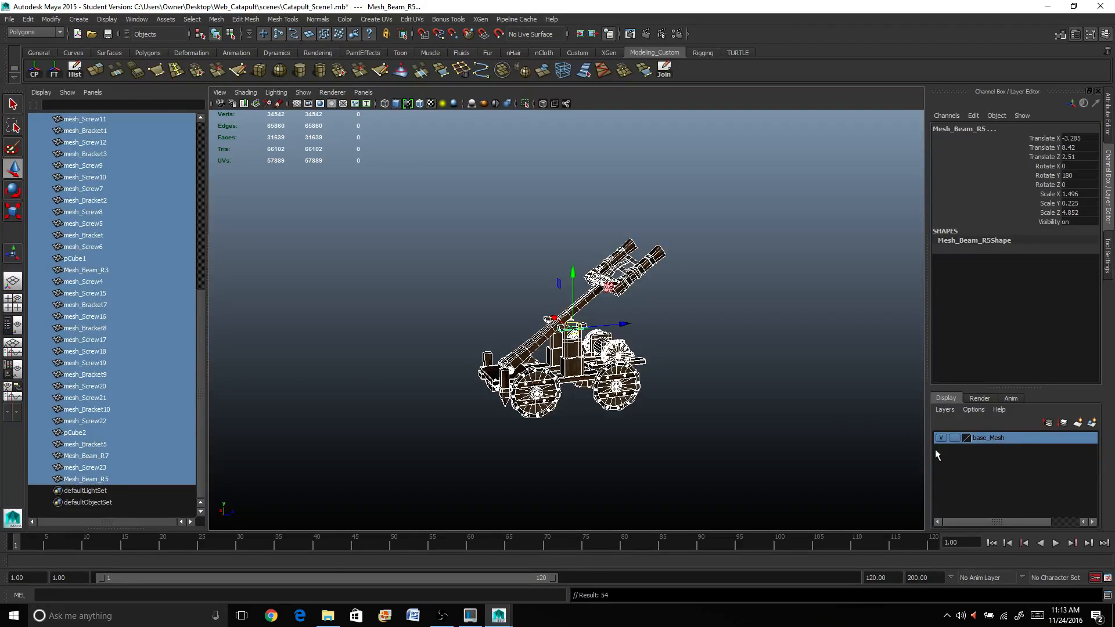
Select Mesh_CatapultArm alone and freeze its transformations
left_click(737, 406)
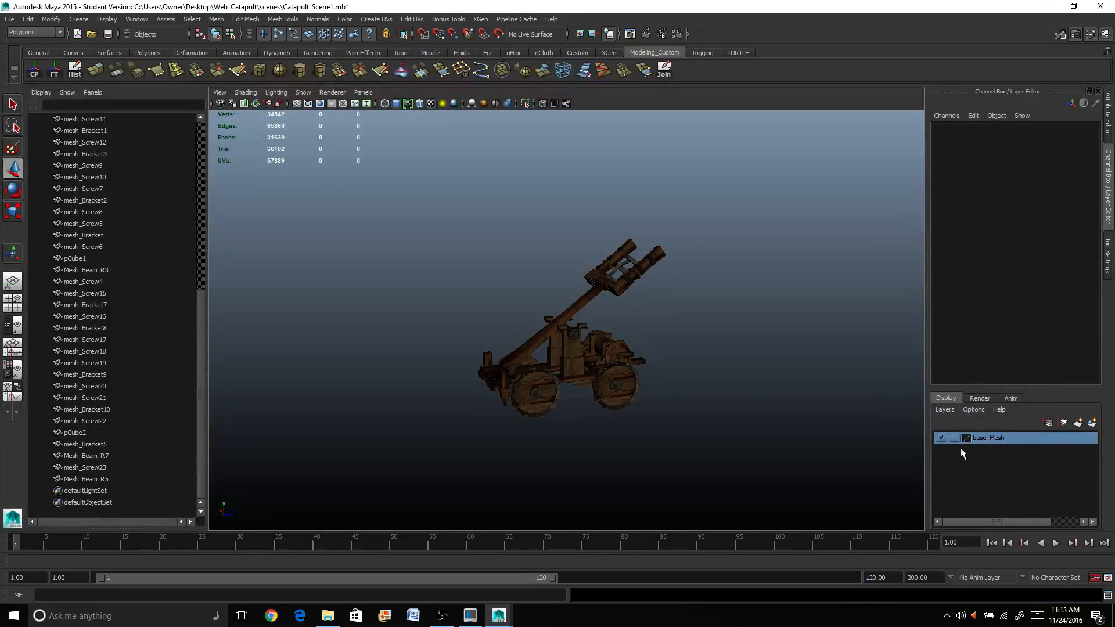
left_click_drag(418, 232, 632, 422)
scroll(626, 410, "up", 2)
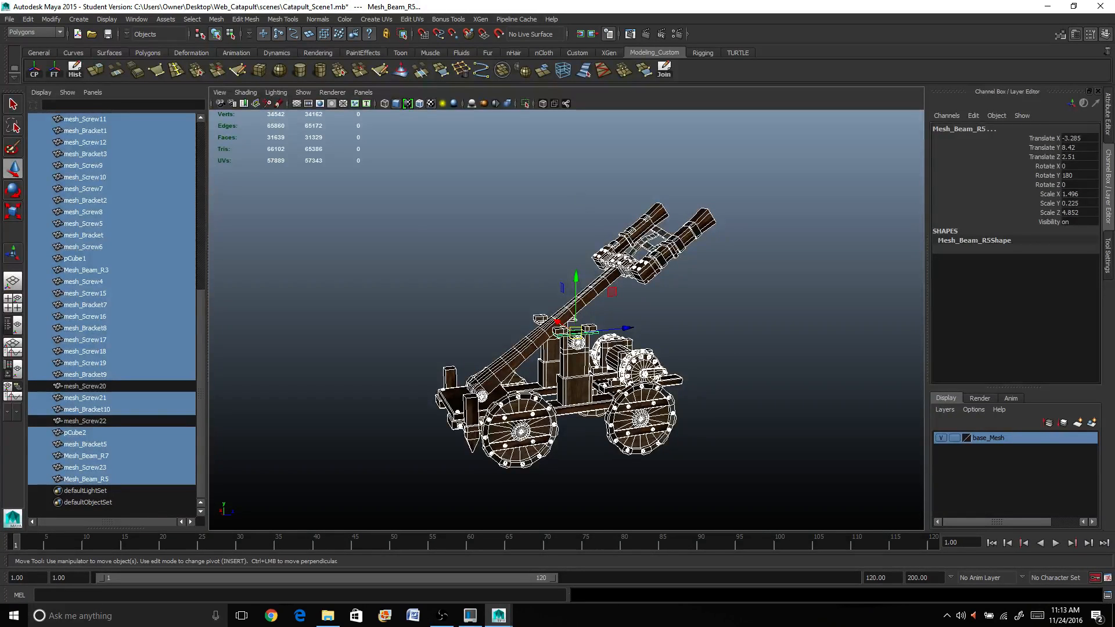
left_click(629, 261)
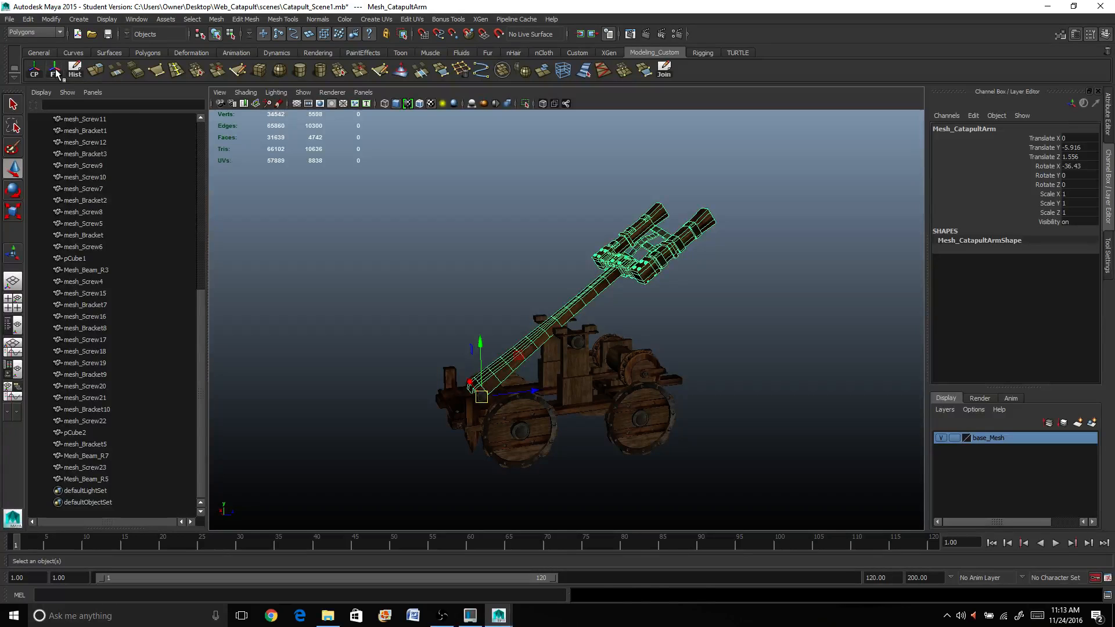
left_click(56, 73)
left_click(36, 73)
Add Mesh_CatapultArm to the base_Mesh display layer and hide that layer
scroll(507, 389, "up", 3)
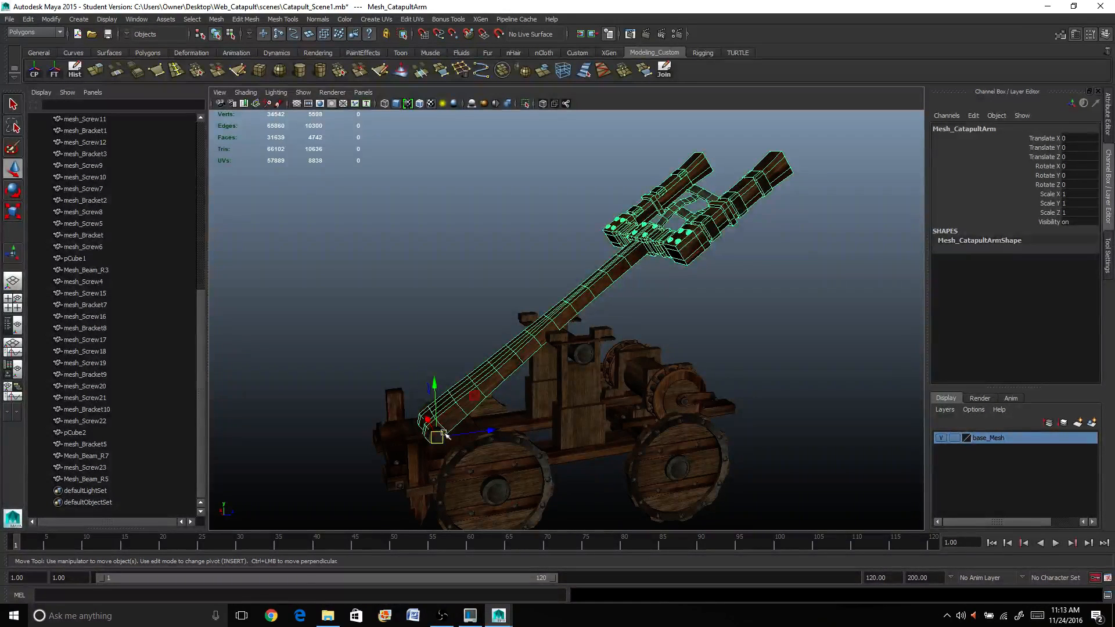
right_click(995, 439)
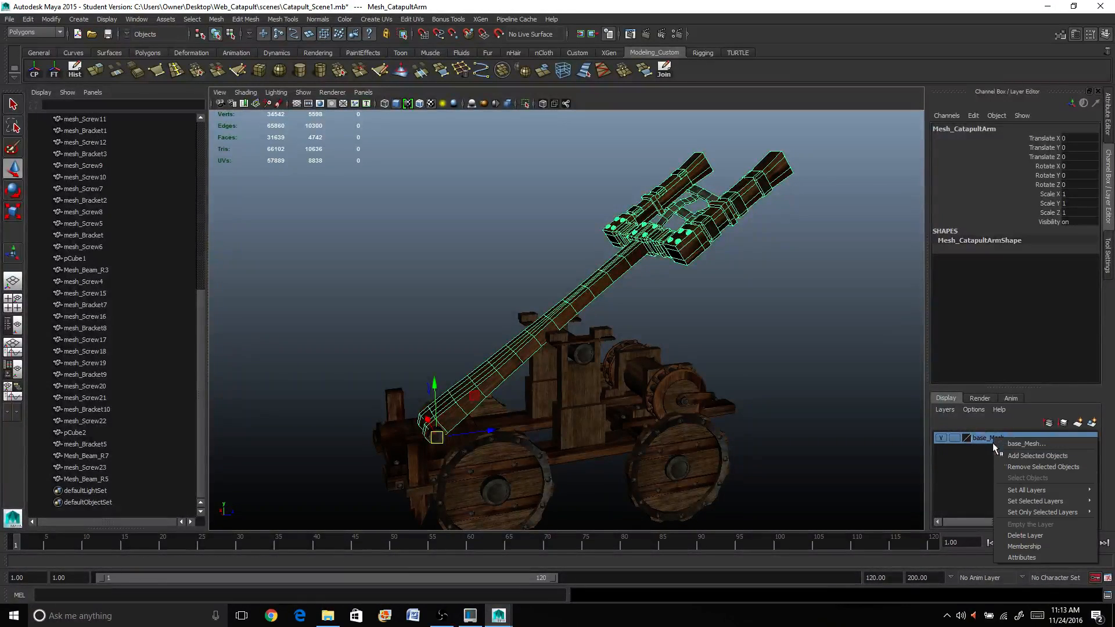
left_click(1020, 458)
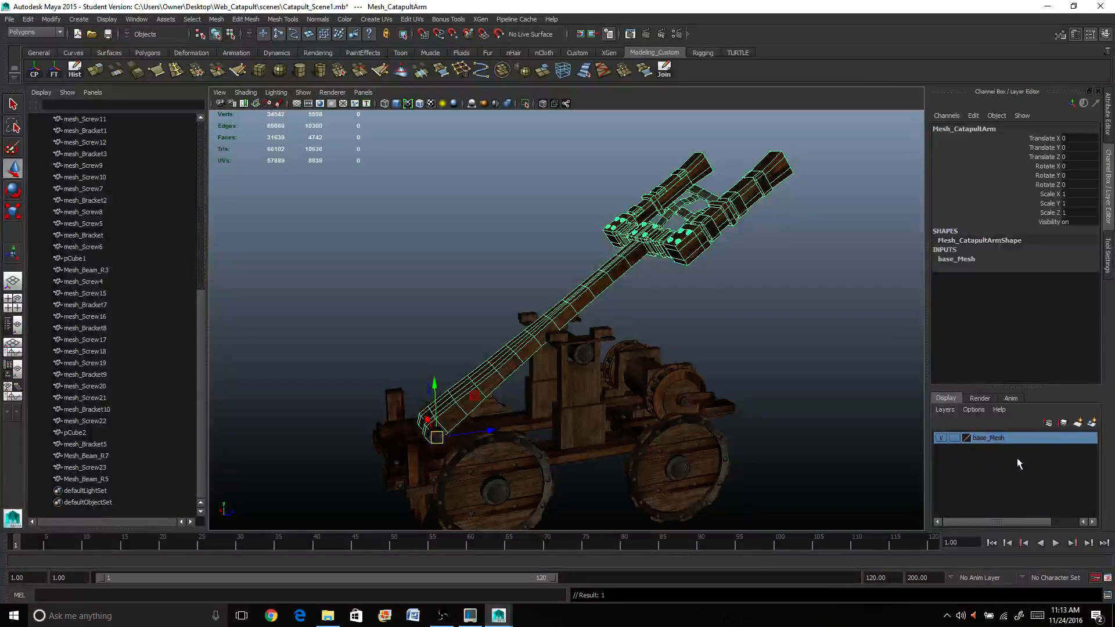
left_click(940, 437)
Check the transforms of Mesh_Wheel_Front_R and freeze the transformations of Mesh_Wheel_Rear_R
left_click_drag(464, 419, 559, 350, "alt")
left_click(530, 364)
left_click(657, 336, "shift")
left_click(559, 350)
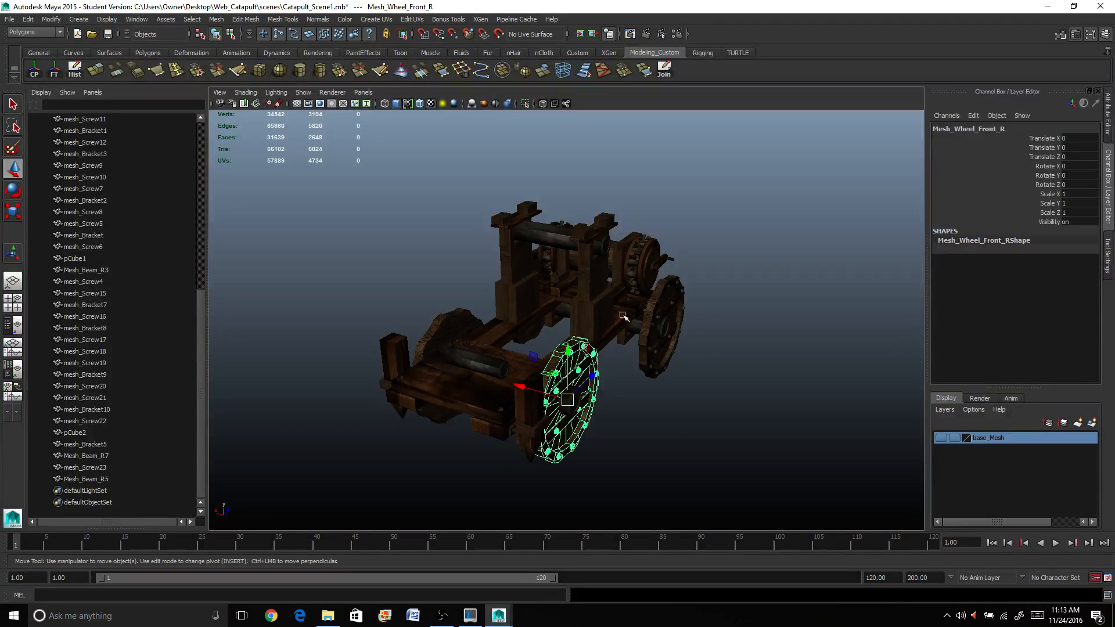
left_click(648, 308)
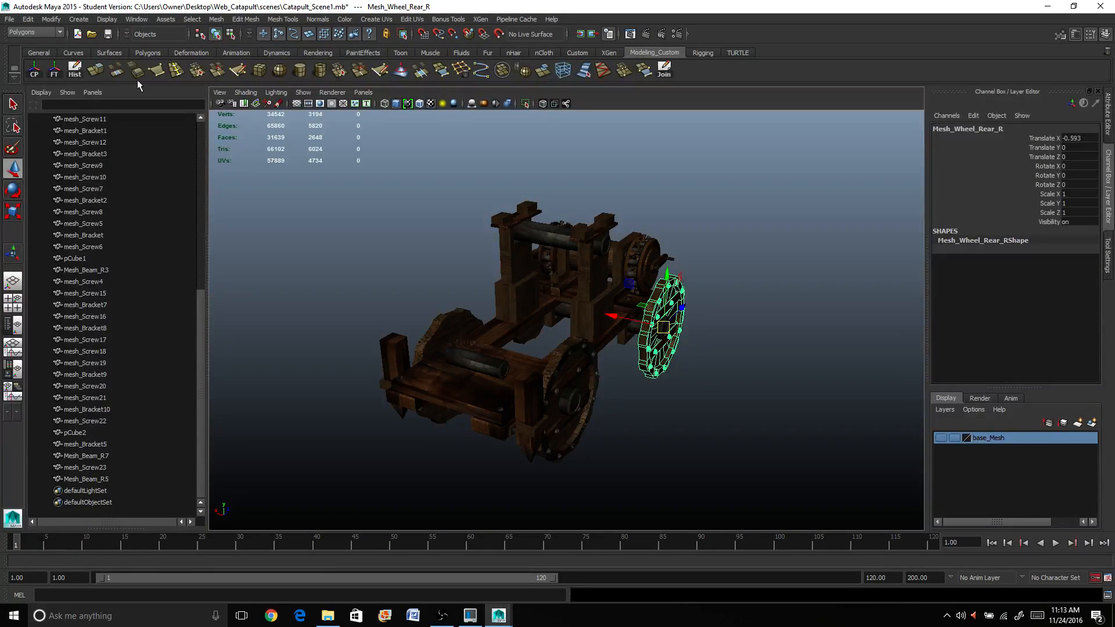
left_click(53, 69)
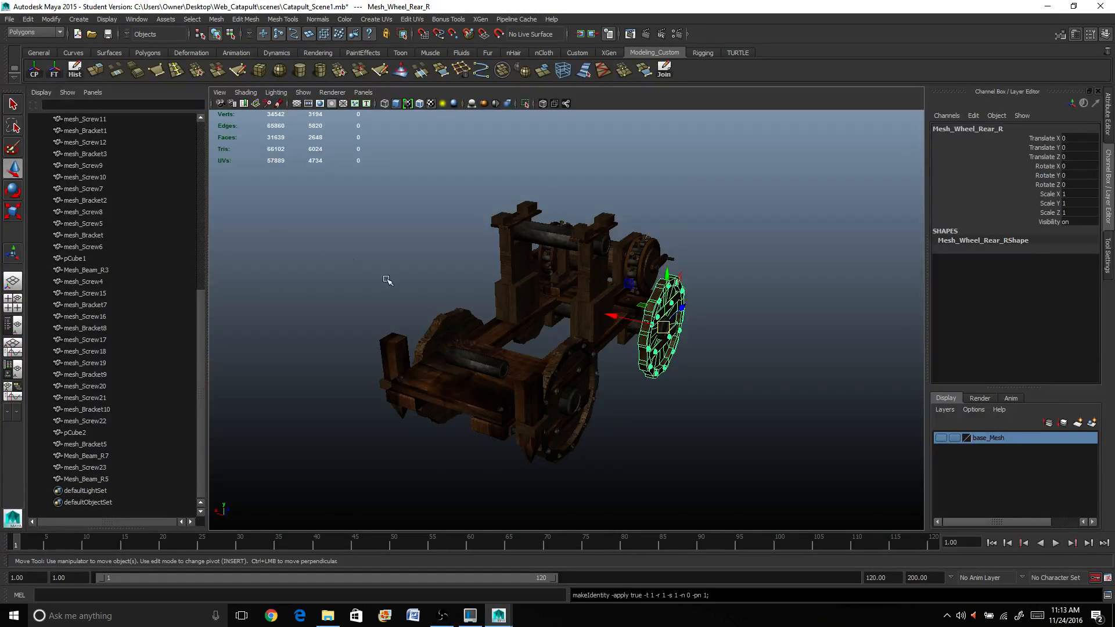
Freeze the transformations of Mesh_Wheel_Front_L and Mesh_Wheel_Rear_L individually
left_click_drag(386, 279, 558, 356, "alt")
left_click(557, 355)
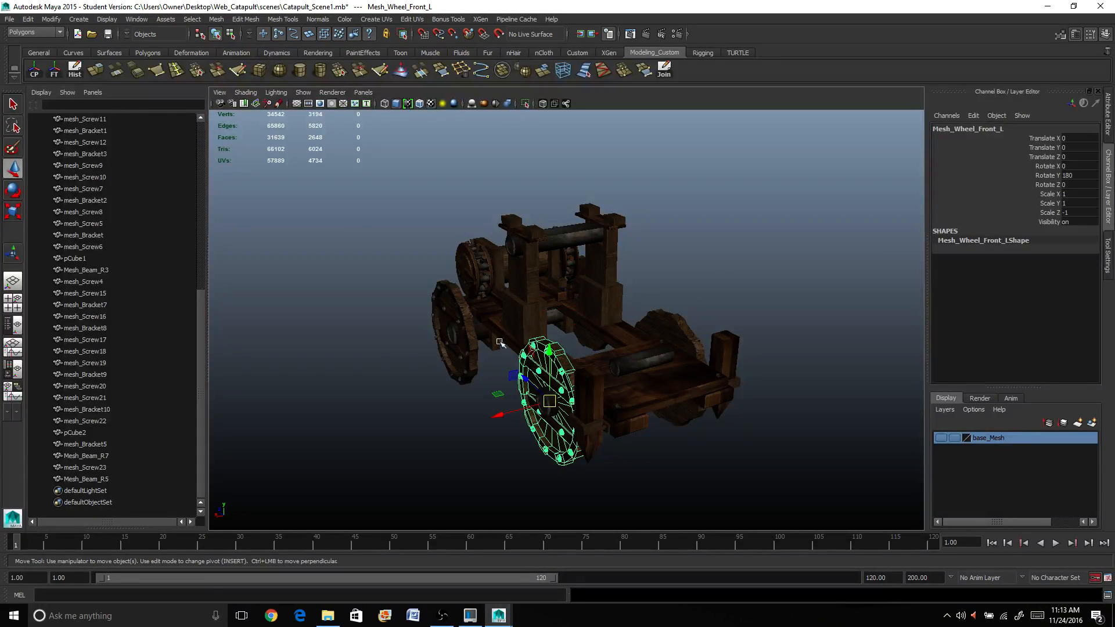
left_click(52, 69)
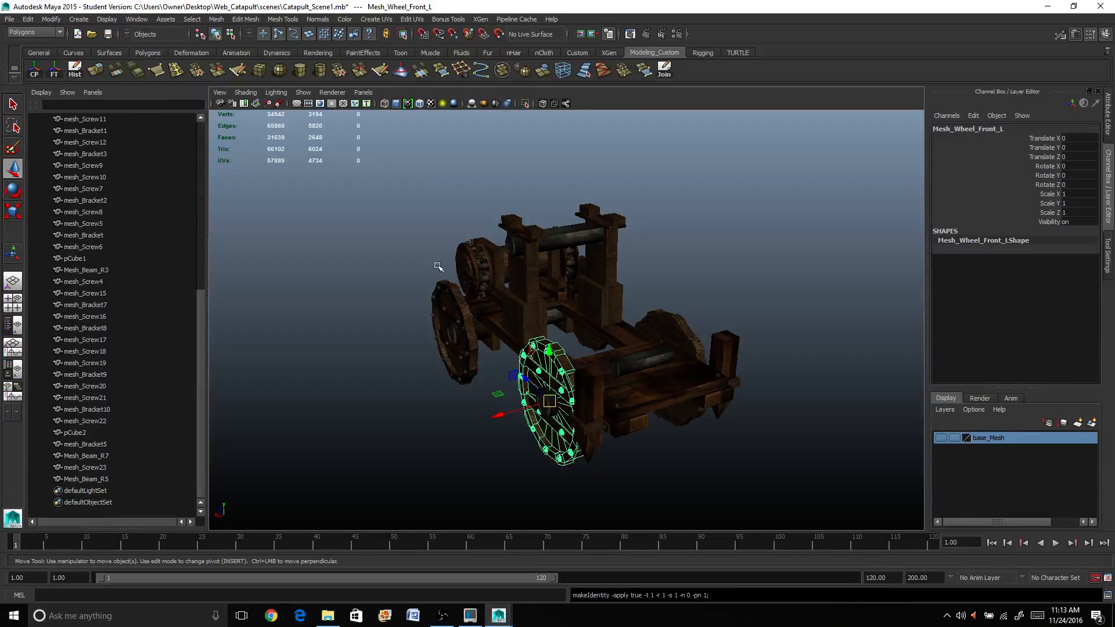
left_click(450, 299)
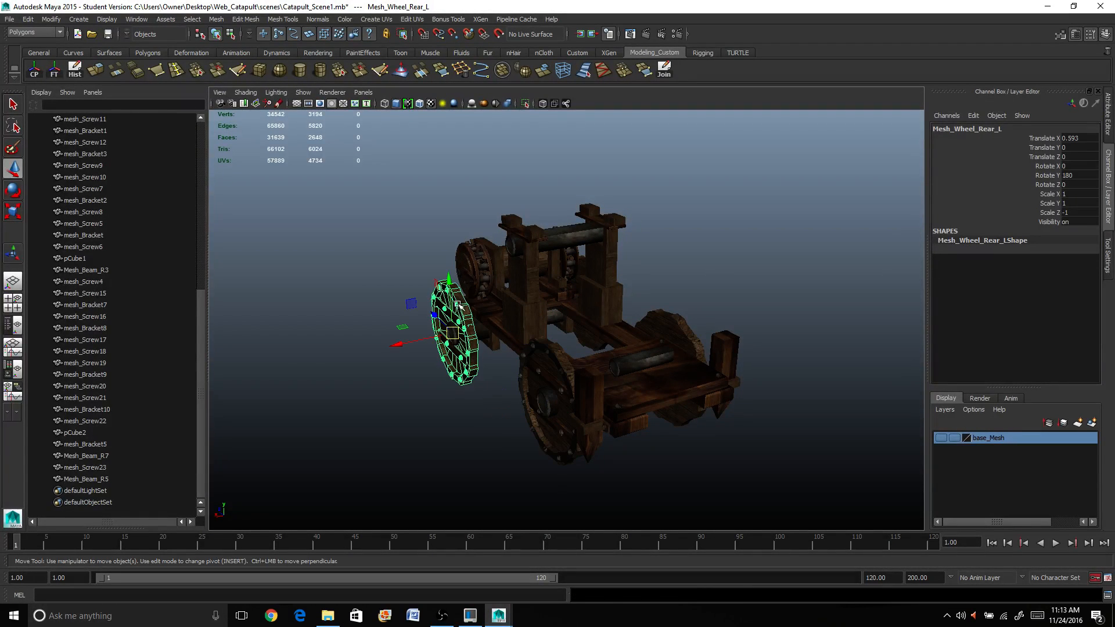
left_click(54, 70)
Select all four wheel meshes together and add them to the hidden base_Mesh display layer
left_click(567, 364)
left_click(691, 333)
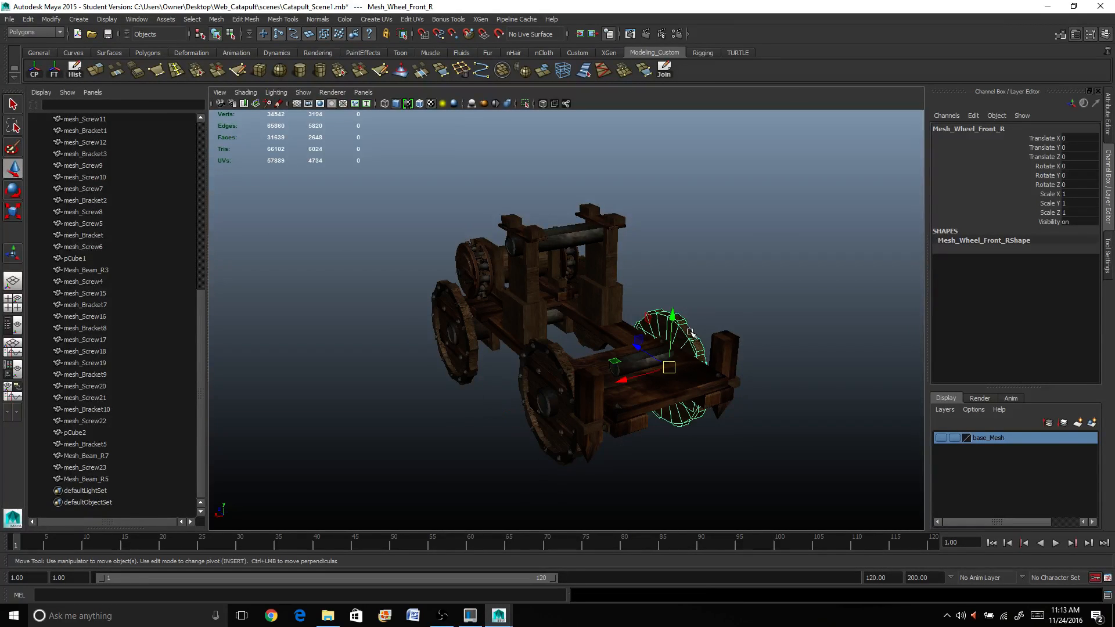
left_click_drag(750, 312, 669, 311, "alt")
left_click(670, 312)
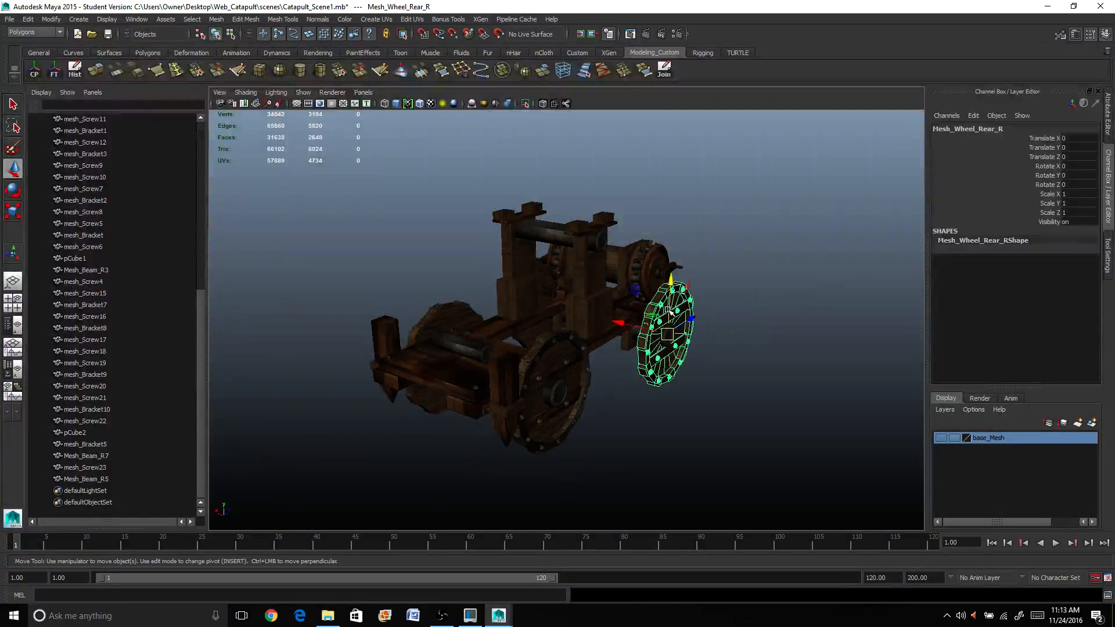
left_click(590, 369, "shift")
left_click_drag(314, 324, 482, 322, "alt")
left_click(572, 336, "shift")
left_click(450, 337, "shift")
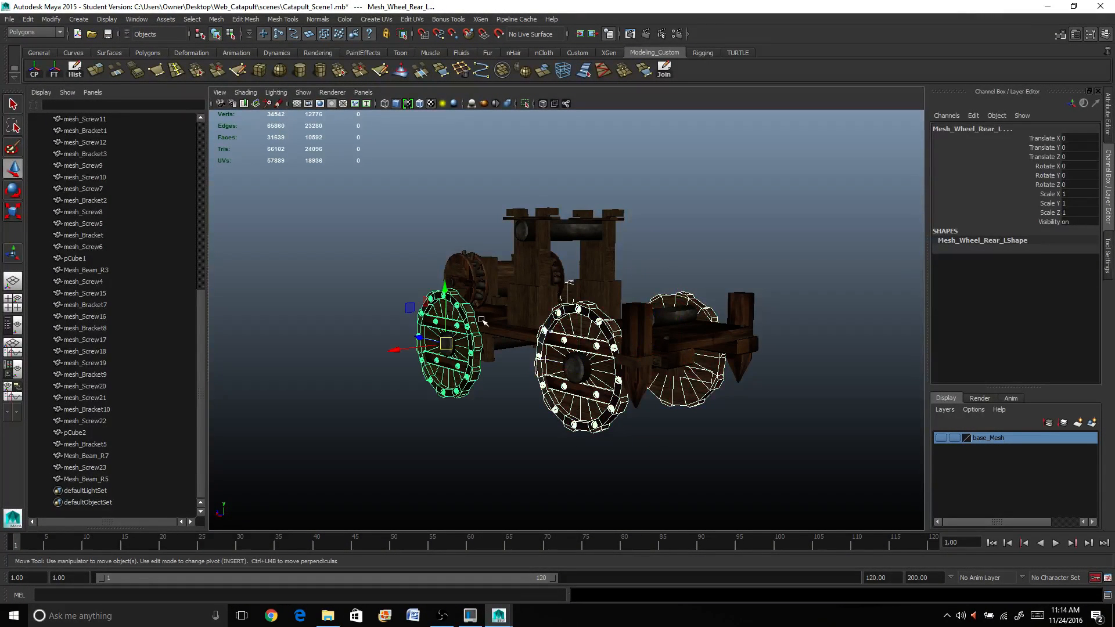
left_click_drag(643, 408, 842, 424, "alt")
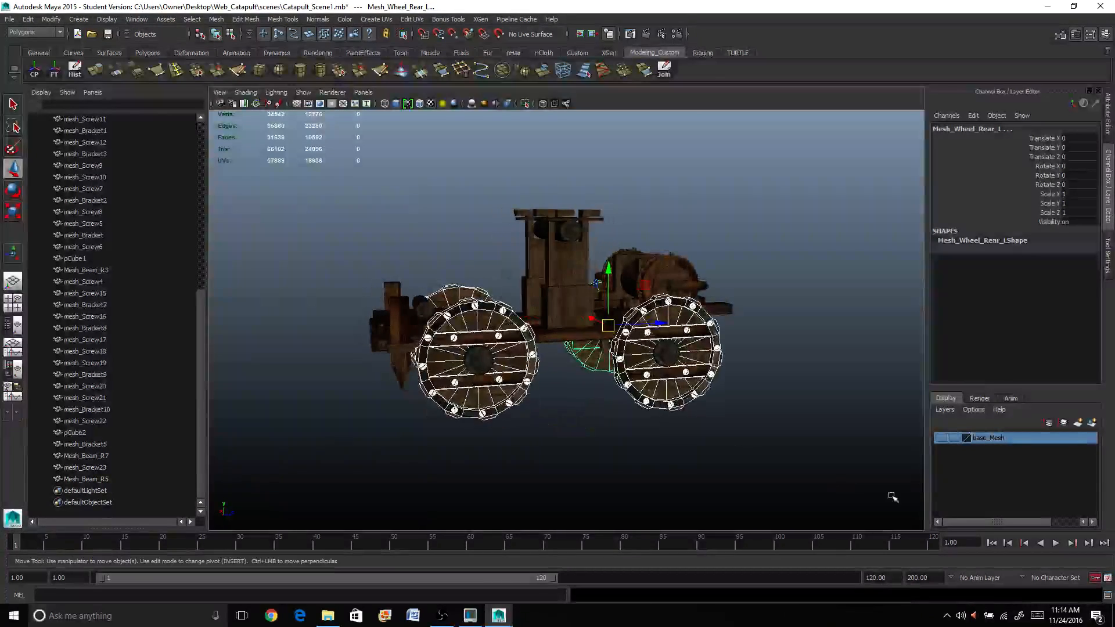
right_click(1004, 440)
left_click(1023, 460)
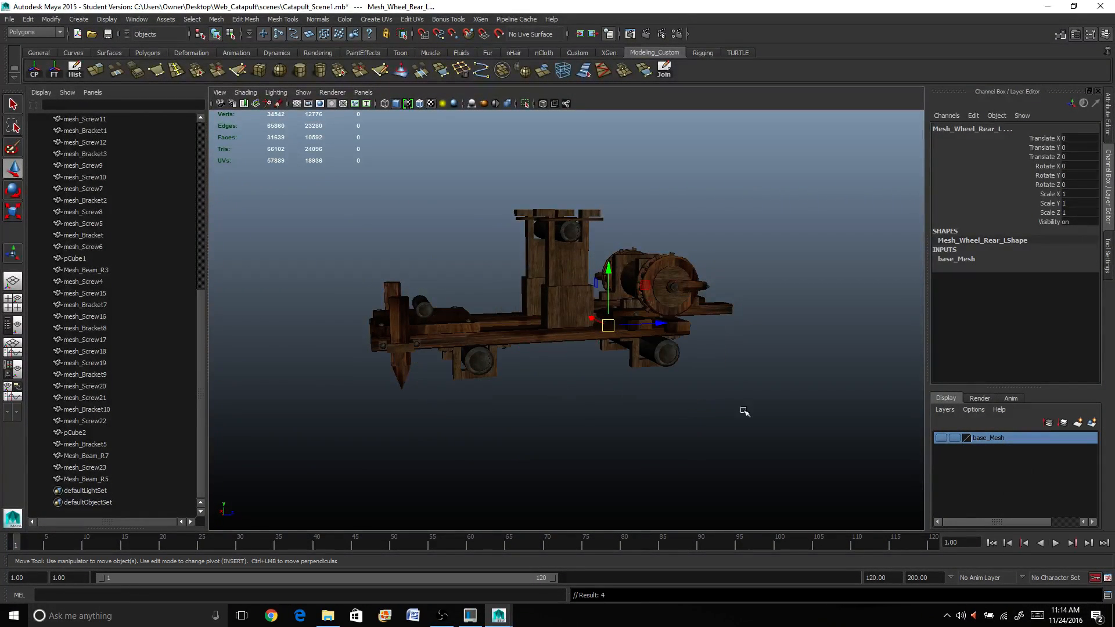
Select all the remaining visible meshes and take the winch and the parts around its crank end out of the selection
scroll(459, 368, "up", 5)
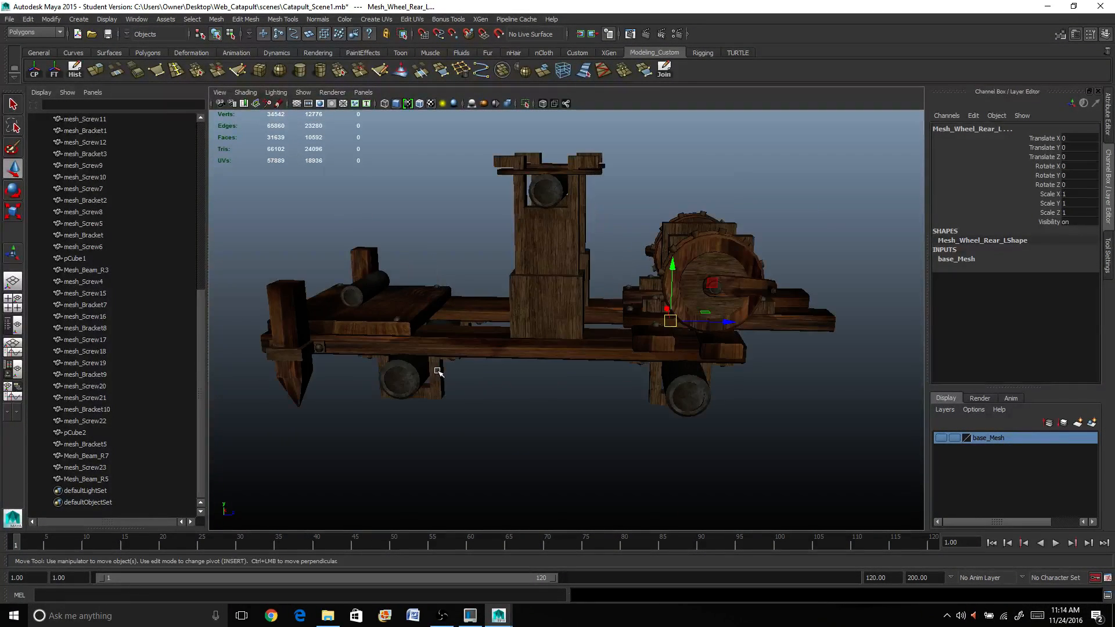
left_click_drag(438, 372, 661, 344, "alt")
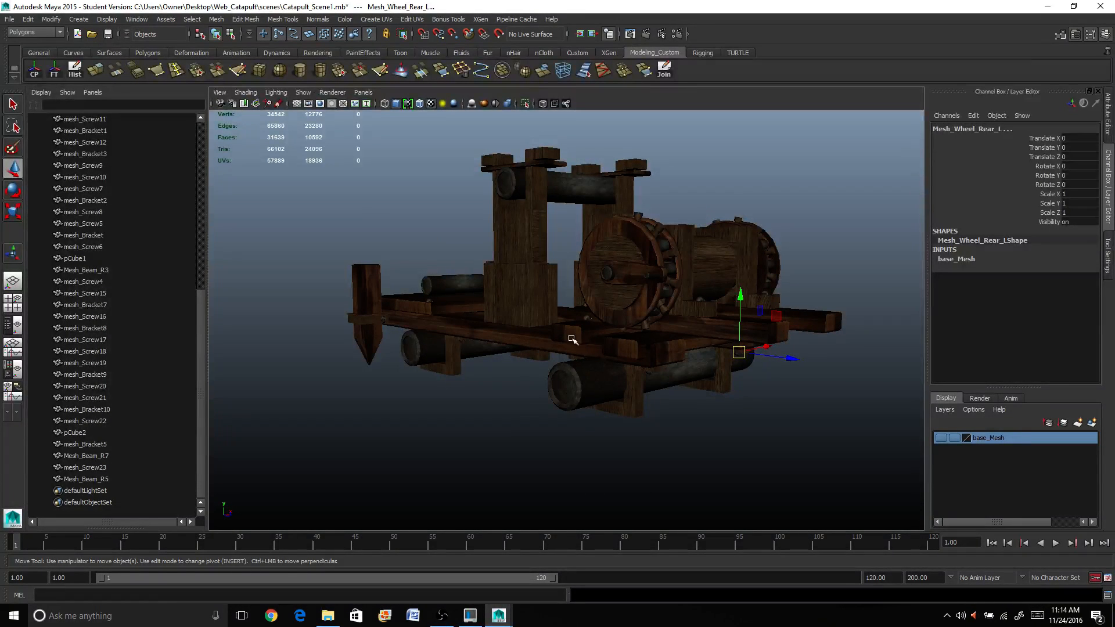
scroll(546, 355, "down", 3)
left_click_drag(544, 334, 566, 340, "alt")
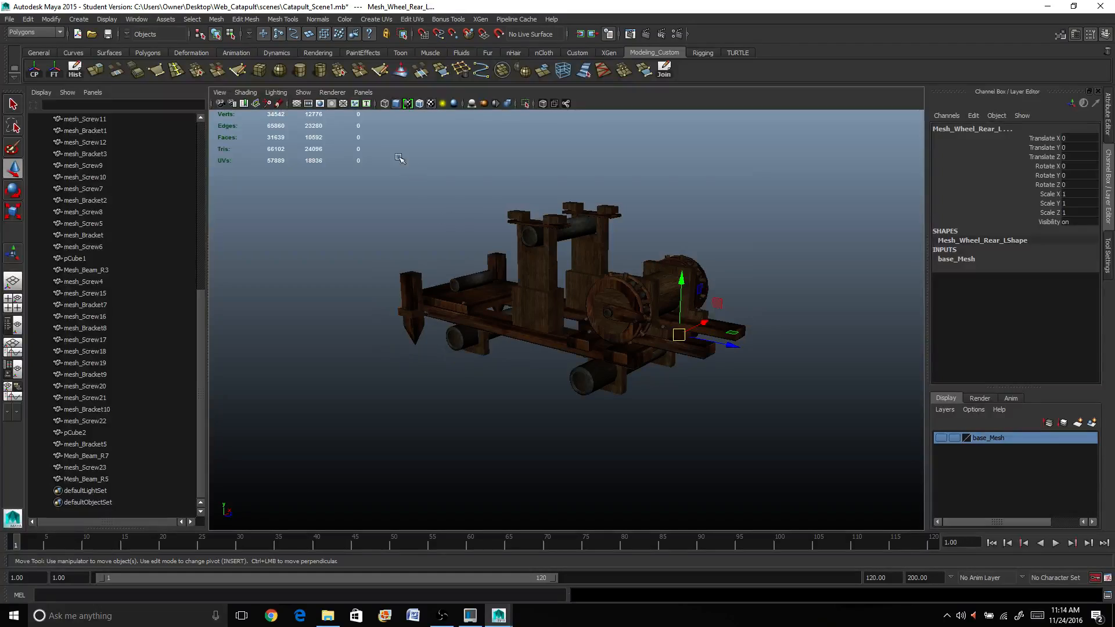
left_click_drag(363, 177, 797, 439)
left_click_drag(715, 449, 600, 368, "alt")
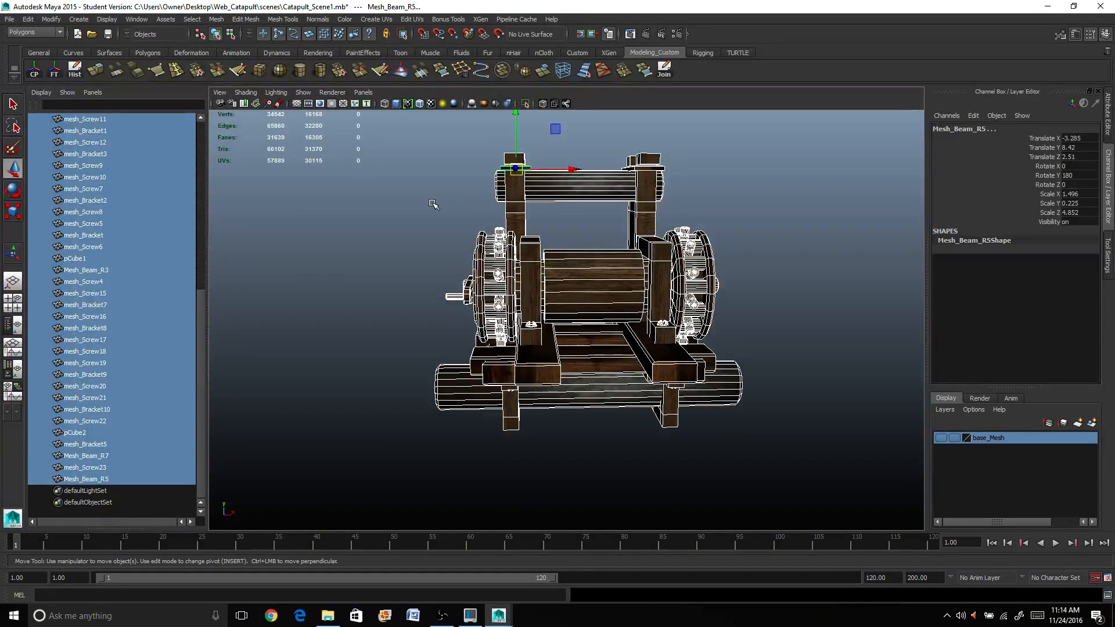
left_click_drag(432, 204, 519, 355)
left_click_drag(750, 308, 845, 307, "alt")
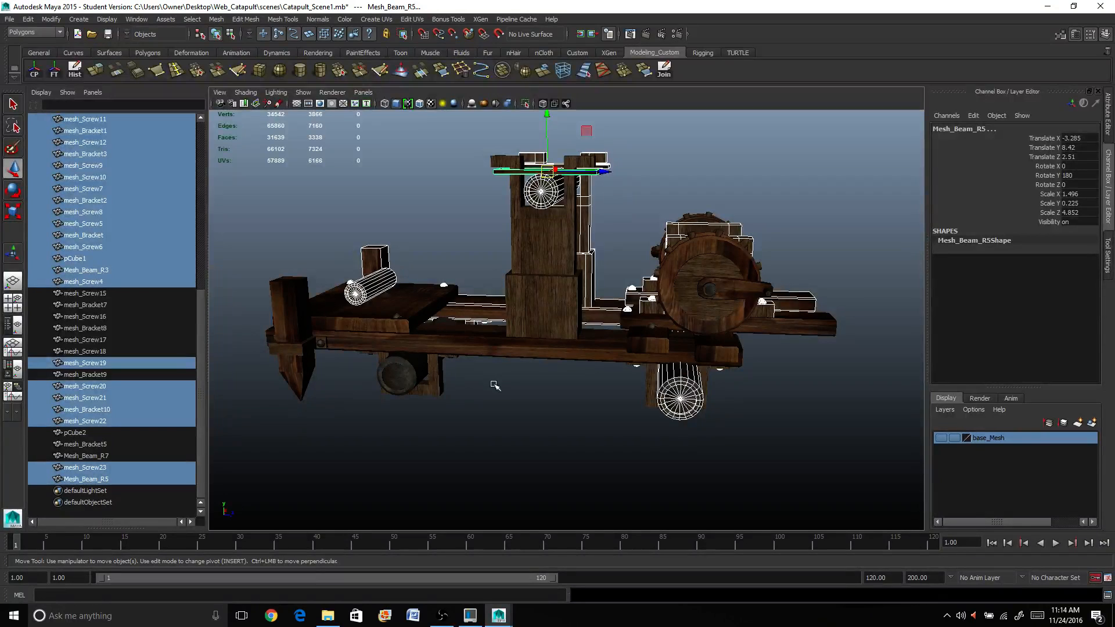
Add the missing frame parts to the selection, including pCube2, mesh_Bracket5, Mesh_Beam_R7, Mesh_Beam_R8 and the long side beam
left_click(284, 305, "shift")
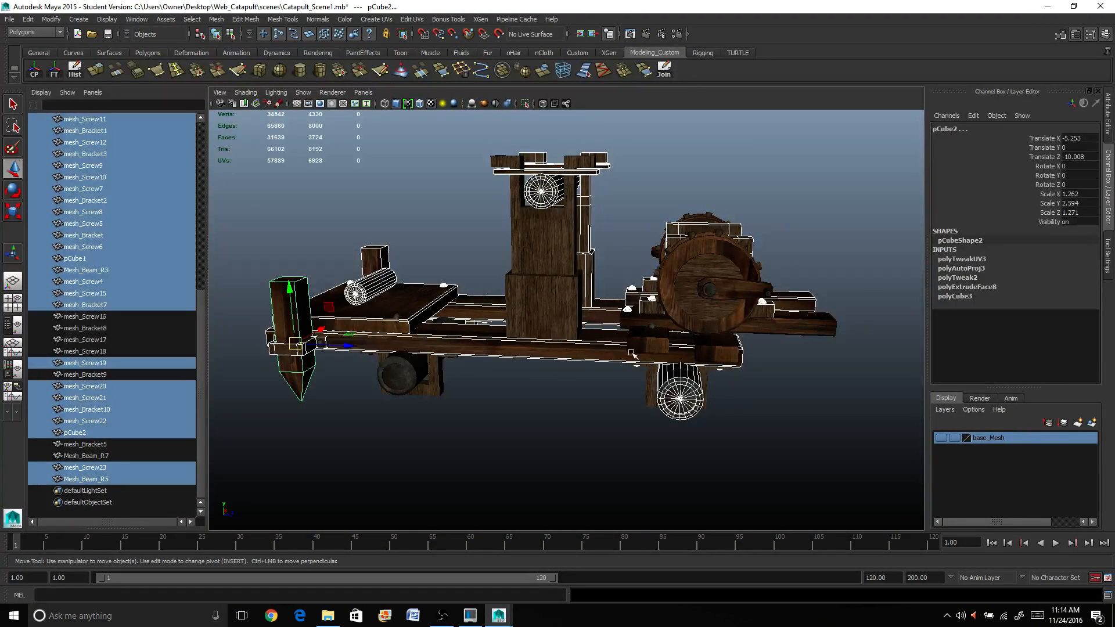
left_click_drag(632, 353, 630, 360, "alt")
left_click(540, 271, "shift")
left_click_drag(591, 283, 541, 270, "alt")
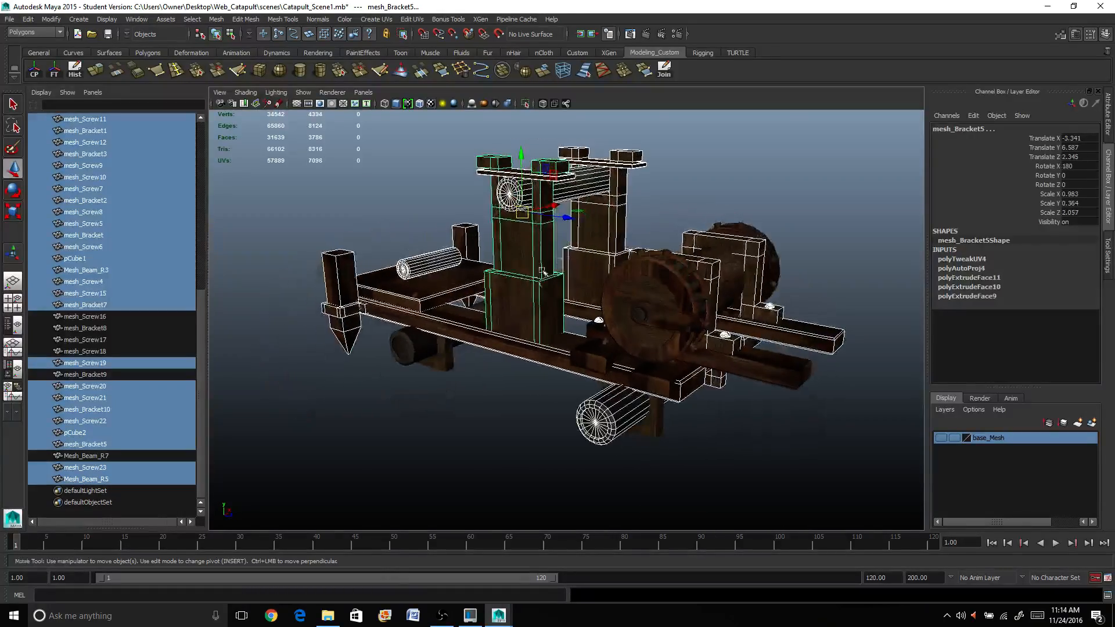
scroll(568, 313, "up", 3)
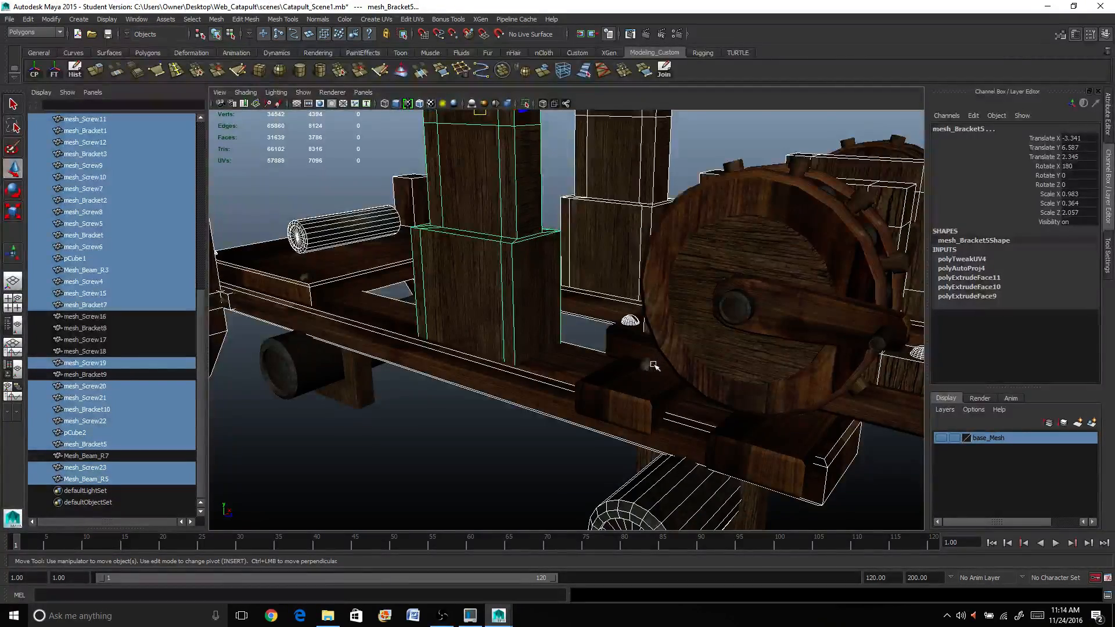
left_click(652, 366, "shift")
left_click_drag(651, 366, 500, 287, "alt")
left_click(809, 354, "shift")
middle_click_drag(347, 370, 529, 325, "alt")
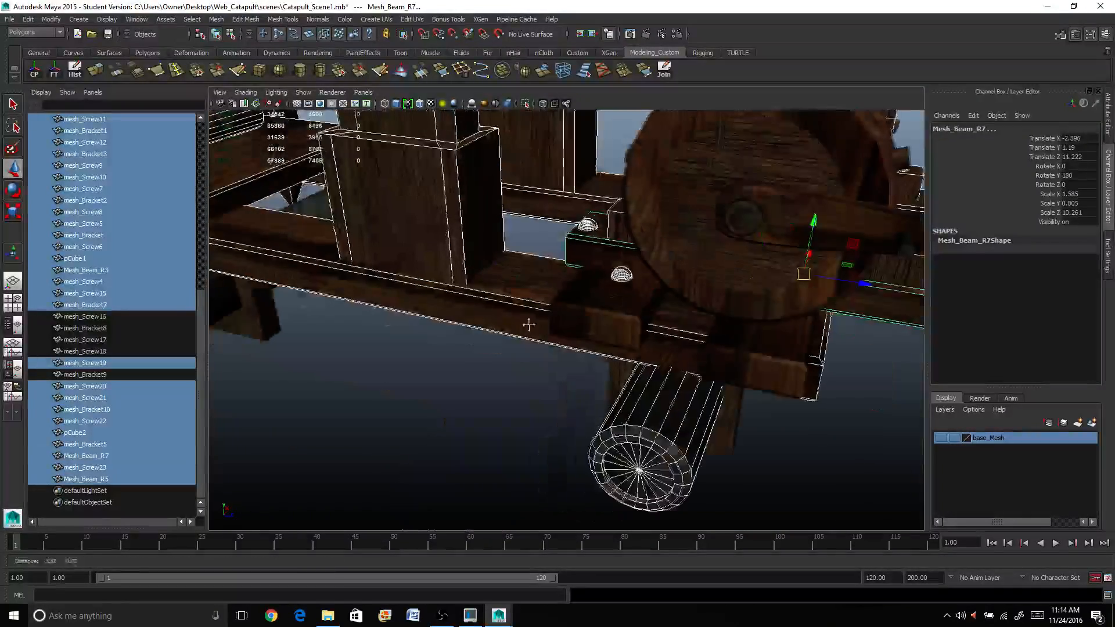
left_click(739, 341, "shift")
left_click(626, 329, "shift")
scroll(611, 331, "down", 5)
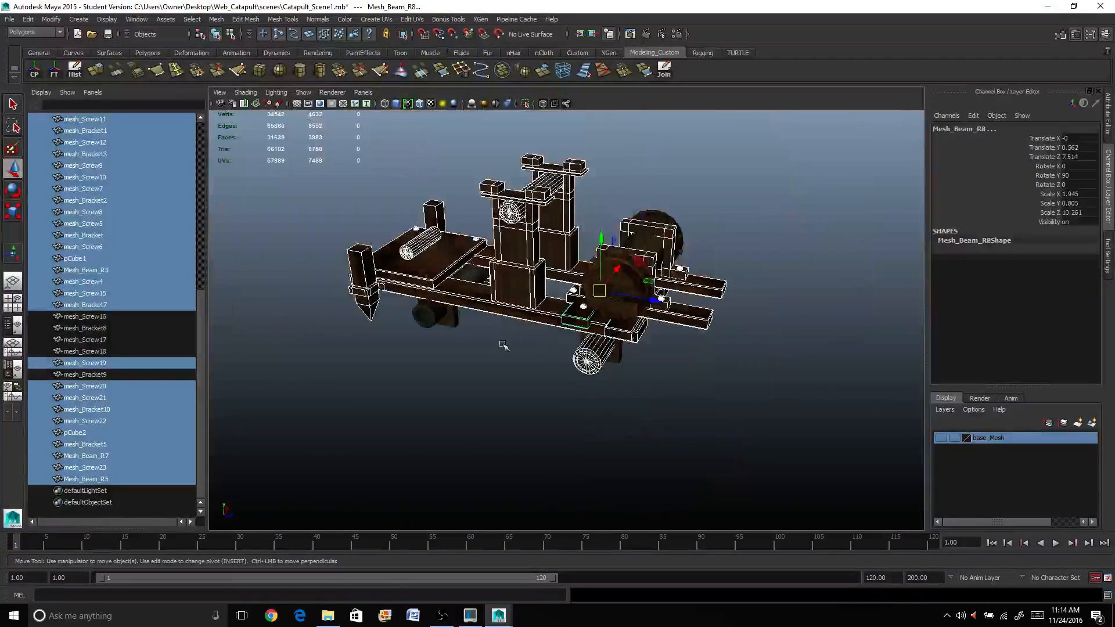
Extend the selection with the underside parts, including mesh_Bracket8, the front axle cylinder and mesh_Screw14
left_click_drag(504, 345, 452, 343, "alt")
left_click(443, 314, "shift")
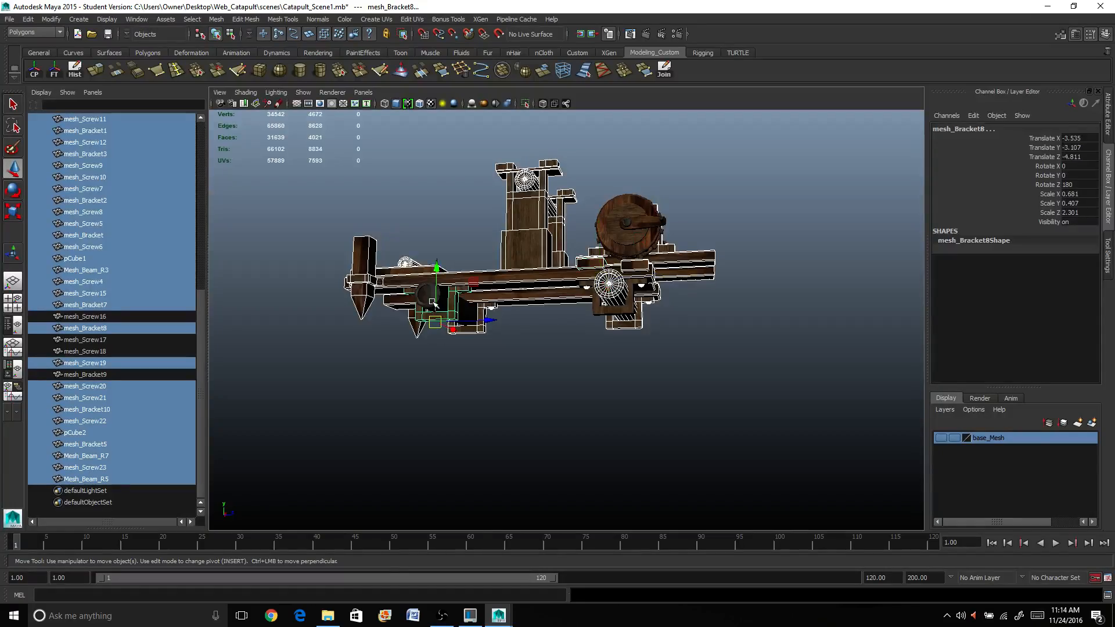
left_click(429, 298, "shift")
scroll(427, 302, "up", 4)
left_click_drag(419, 305, 482, 384, "alt")
left_click(533, 378, "shift")
left_click_drag(569, 369, 451, 353, "alt")
scroll(397, 361, "up", 5)
scroll(450, 352, "down", 5)
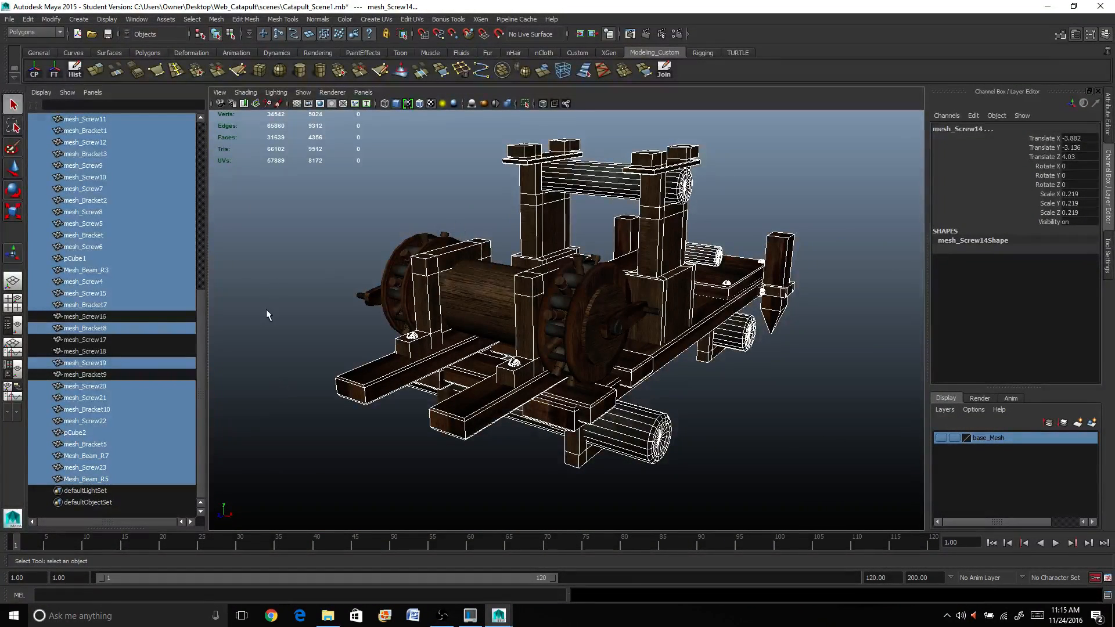
Combine the selected frame meshes into a single mesh and delete its construction history
left_click(214, 19)
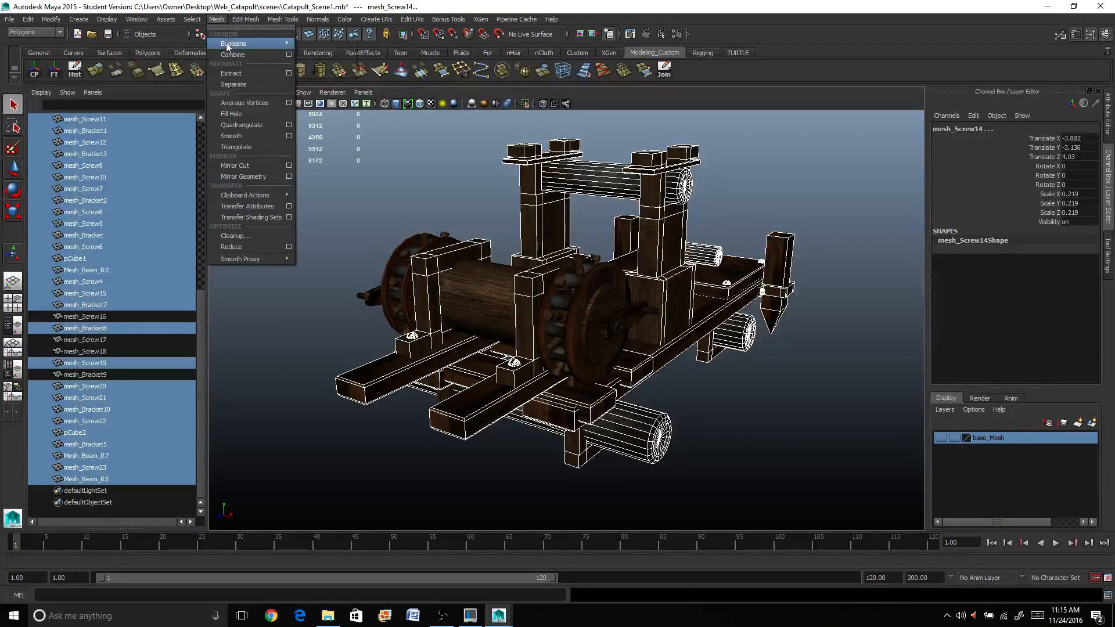
left_click(235, 42)
left_click_drag(561, 300, 645, 303, "alt")
left_click(74, 71)
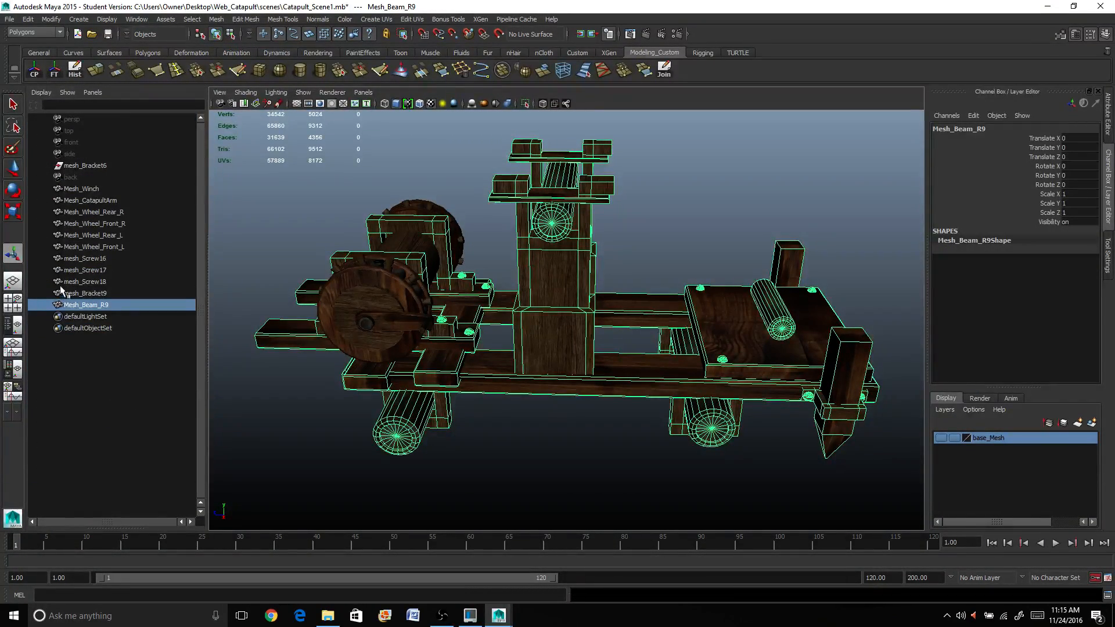
Rename the combined mesh Mesh_Catapult_Base and show the base_Mesh layer again
left_click(967, 128)
left_click_drag(979, 129, 951, 129)
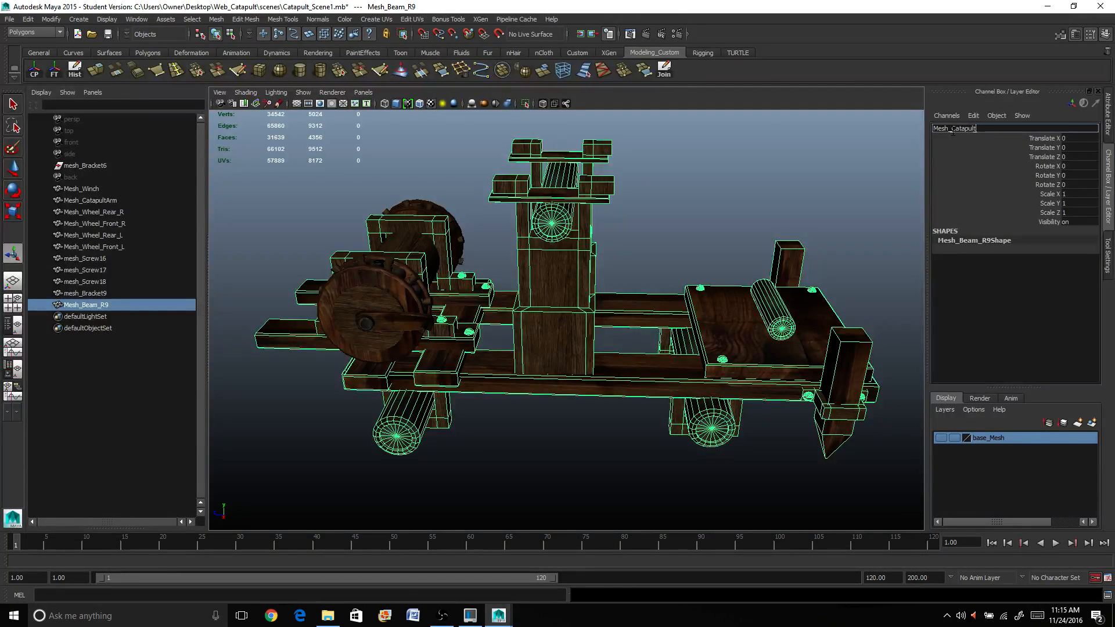
type("Catapult_Base")
key("Return")
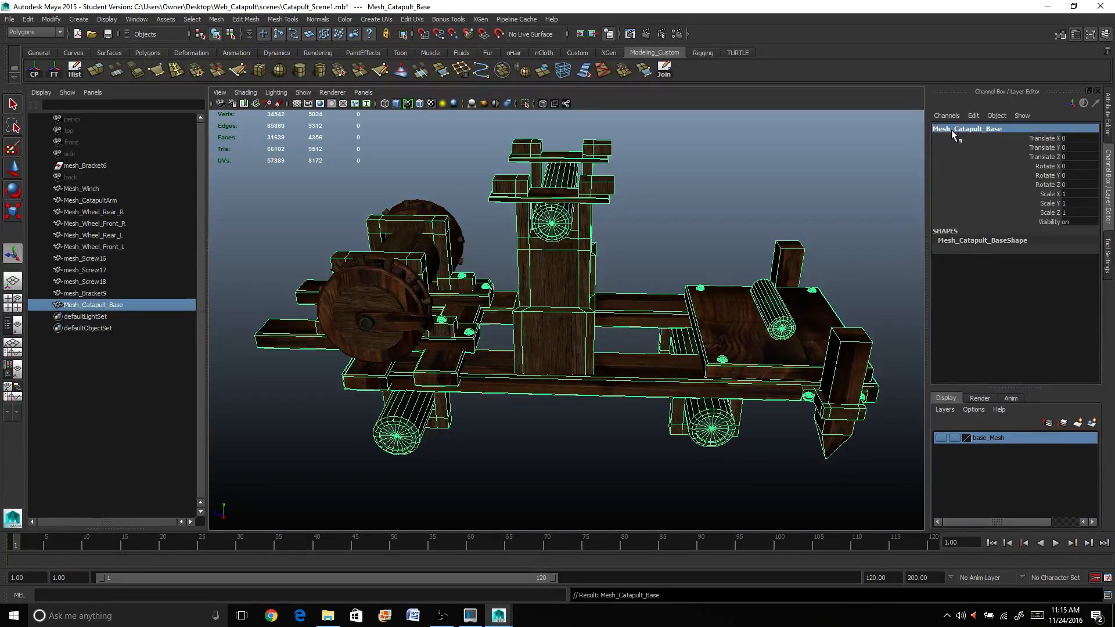
mouse_move(639, 401)
left_mouse_down("alt")
mouse_move(677, 410)
mouse_move(618, 399)
left_mouse_up("alt")
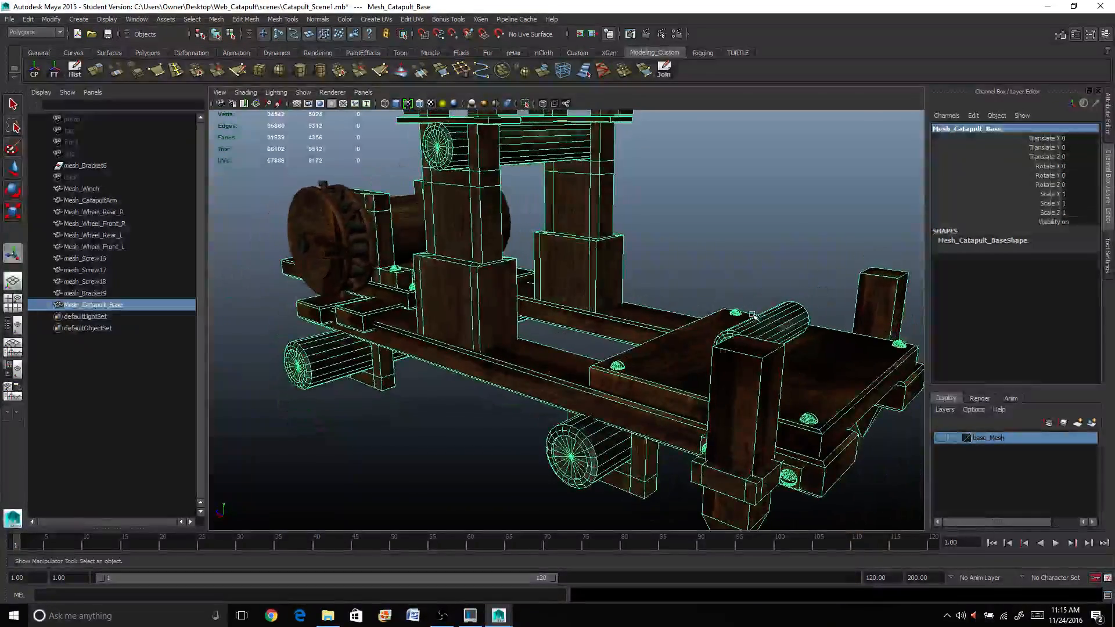
left_click(946, 439)
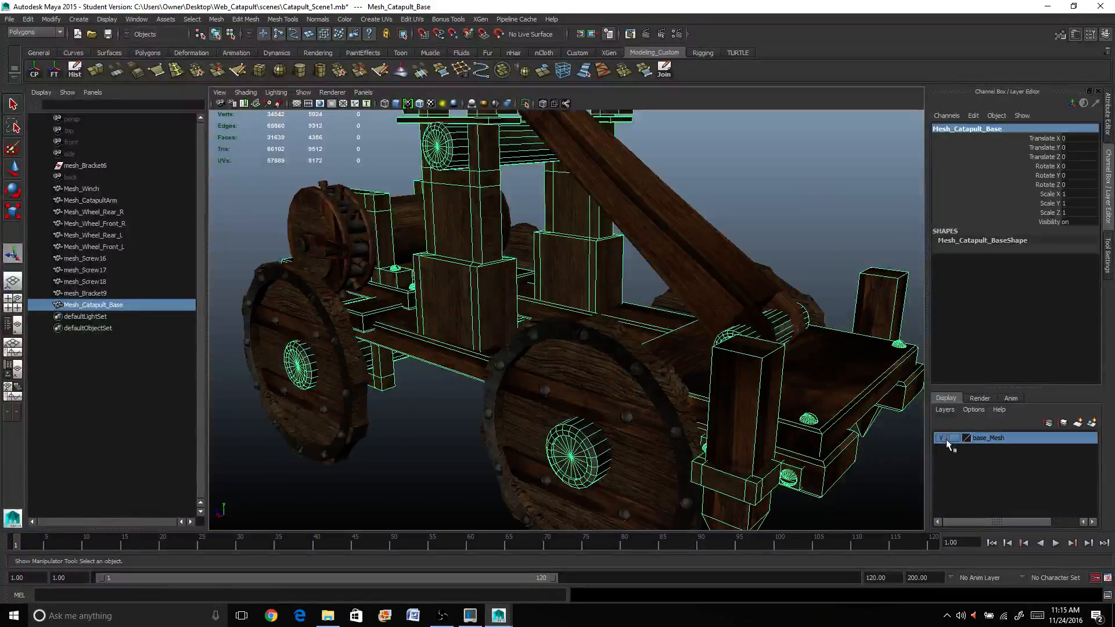
Examine how the arm, wheels and winch sit on Mesh_Catapult_Base from several sides
left_click_drag(786, 371, 691, 376, "alt")
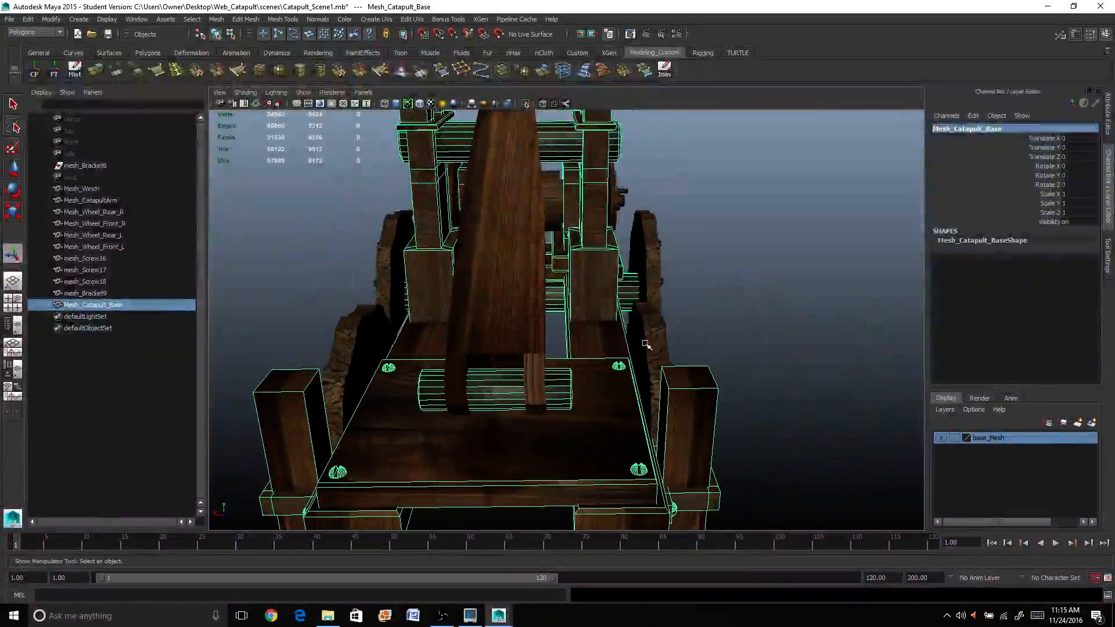
scroll(414, 394, "down", 3)
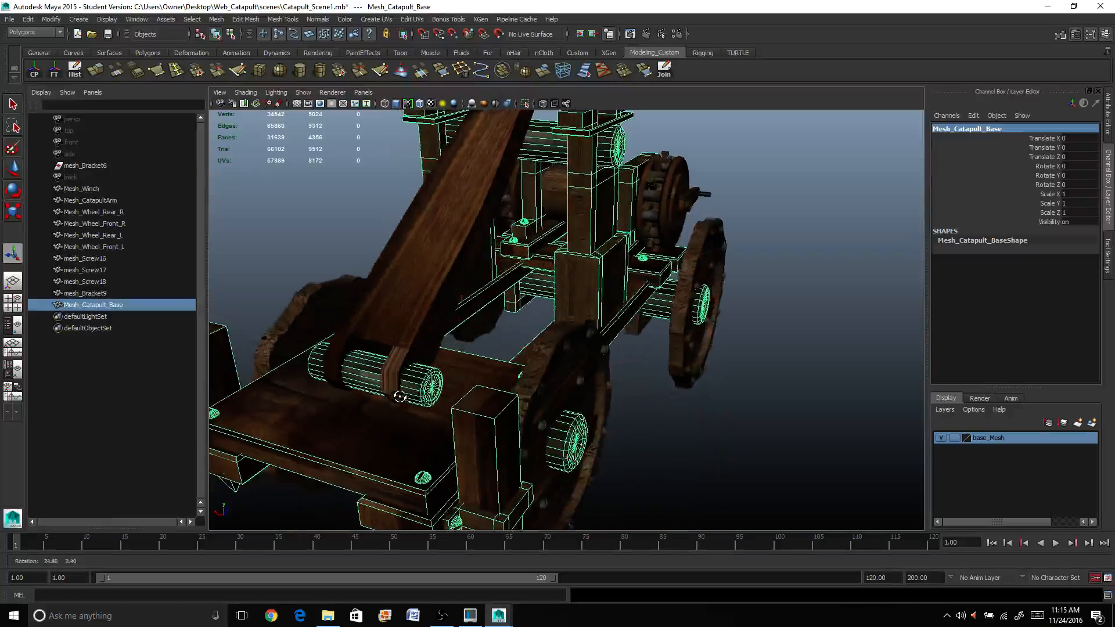
scroll(447, 354, "down", 3)
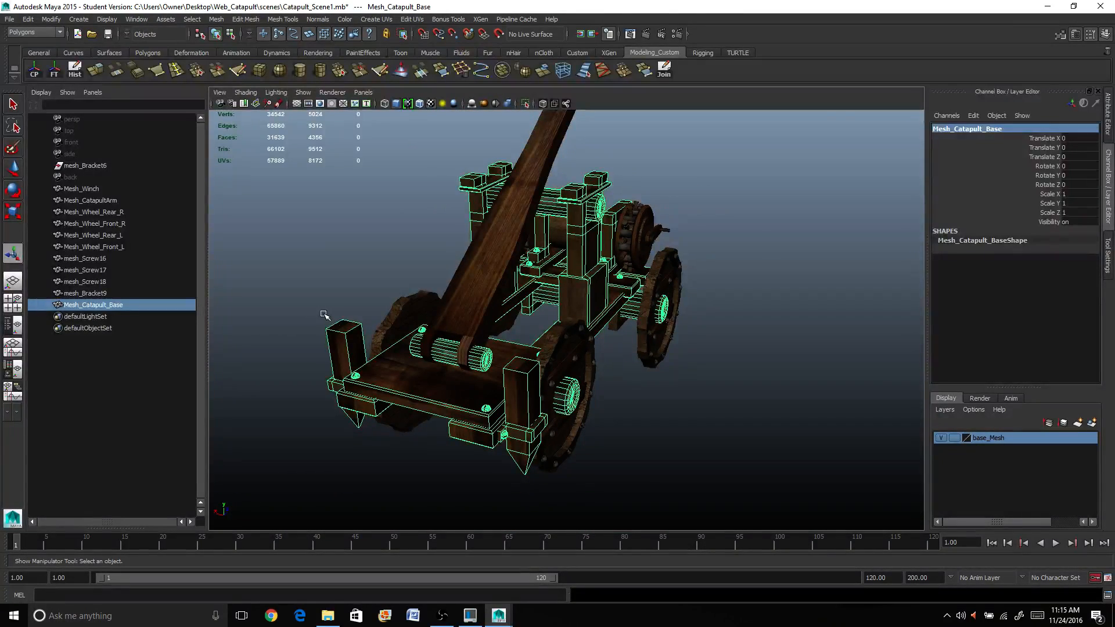
middle_click_drag(440, 277, 559, 289, "alt")
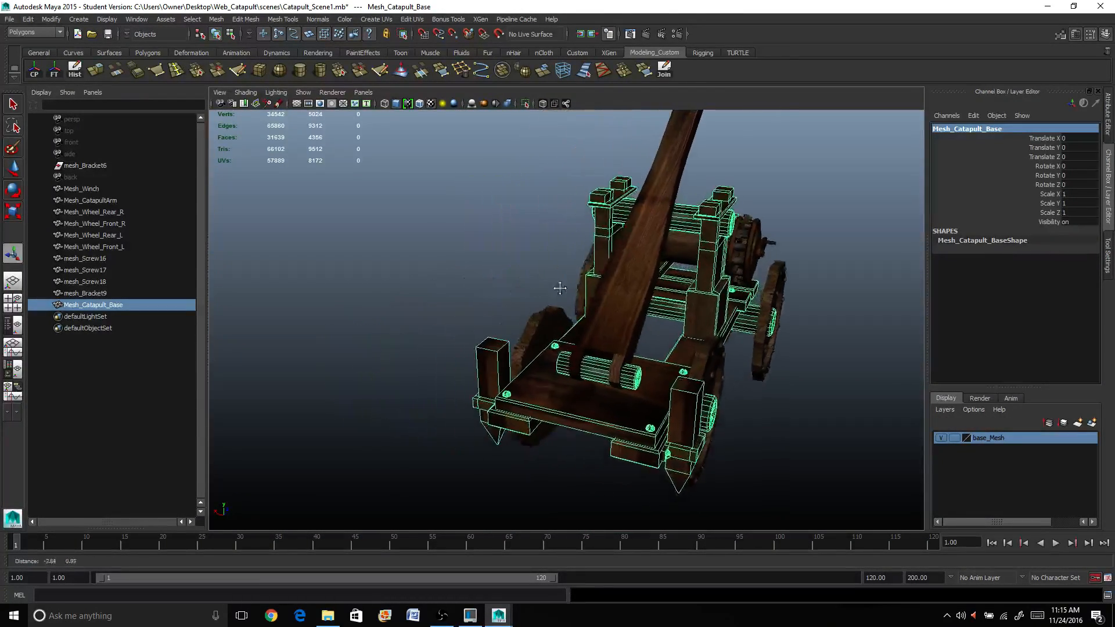
scroll(559, 289, "up", 5)
left_click_drag(706, 318, 758, 331, "alt")
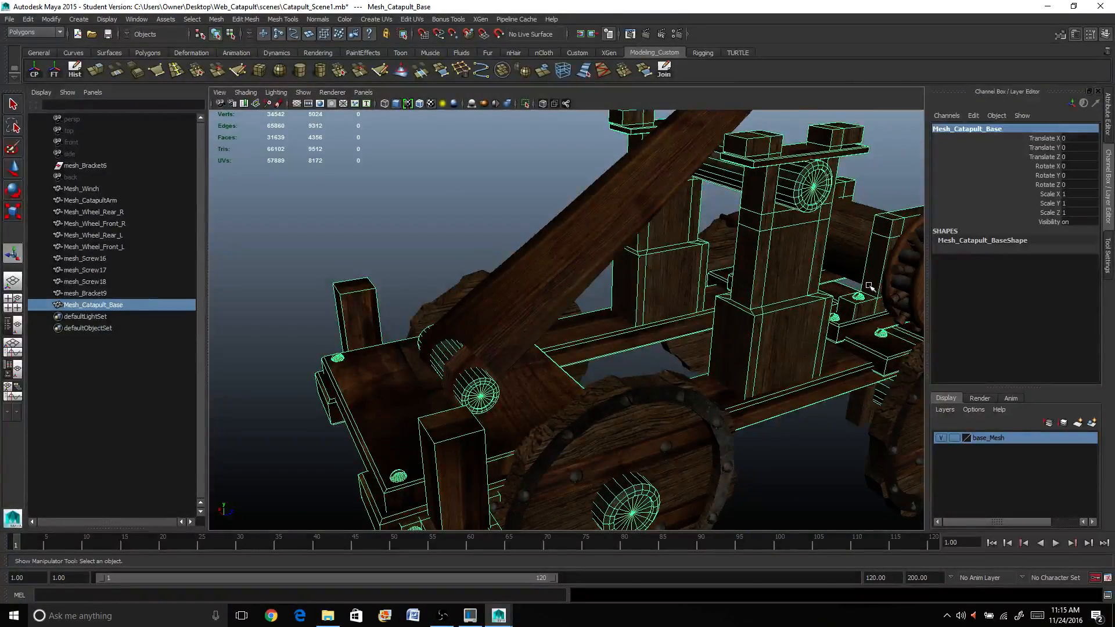
scroll(743, 343, "down", 5)
scroll(743, 343, "up", 4)
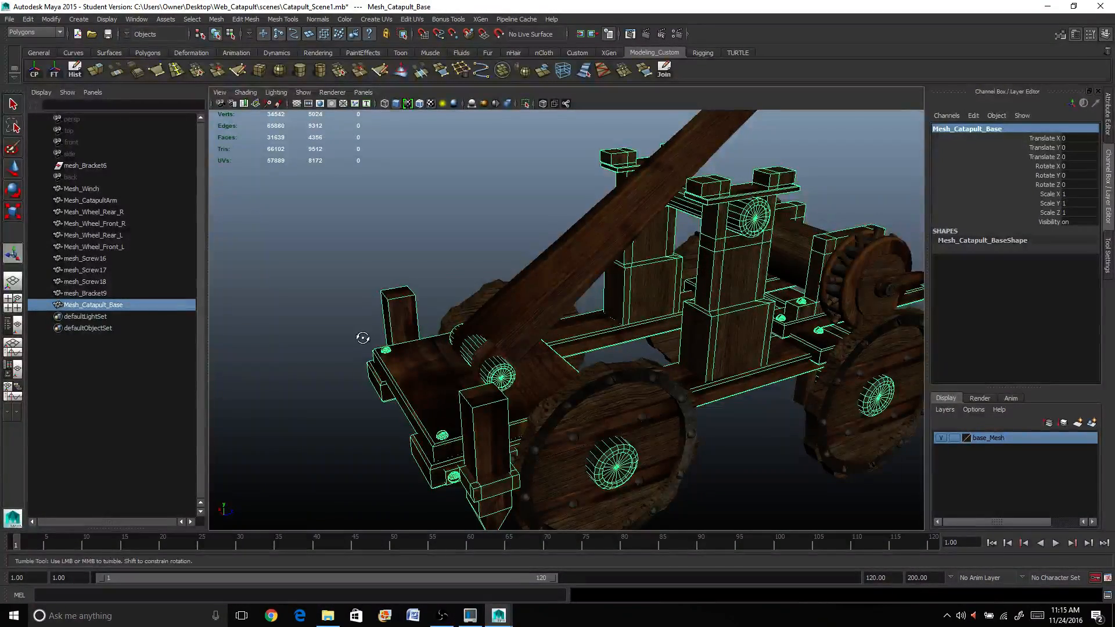
Hide the base_Mesh layer and add Mesh_Catapult_Base to it
left_click_drag(366, 336, 557, 282, "alt")
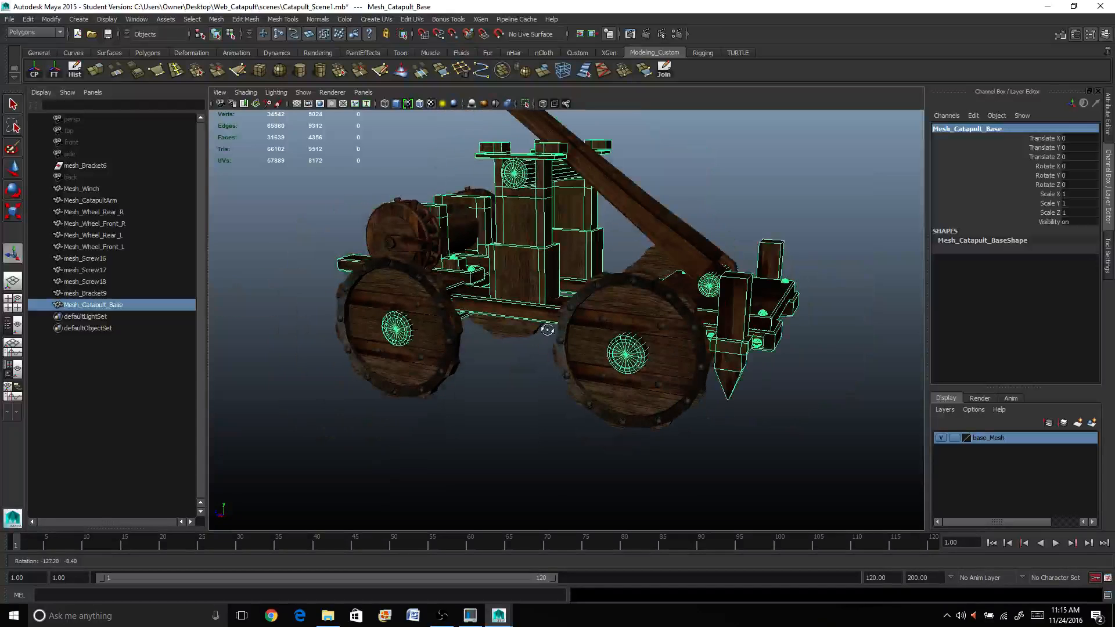
left_click(942, 439)
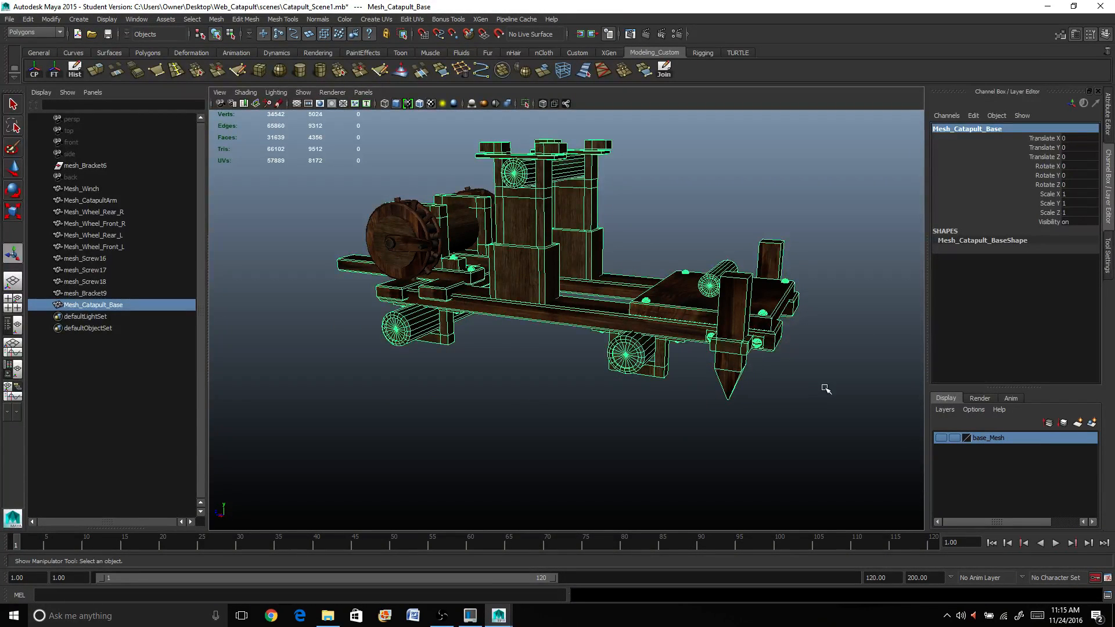
right_click(988, 440)
left_click(999, 450)
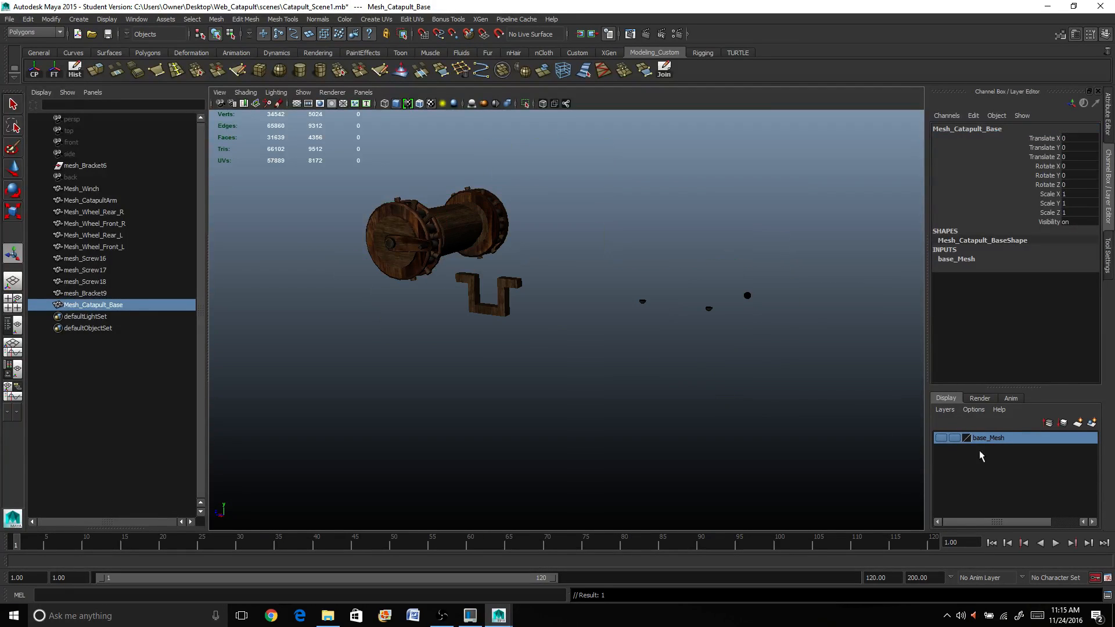
Select the leftover parts mesh_Screw16, mesh_Screw17, mesh_Screw18 and mesh_Bracket9 while base_Mesh is hidden, and show the layer again
left_click_drag(489, 345, 463, 342, "alt")
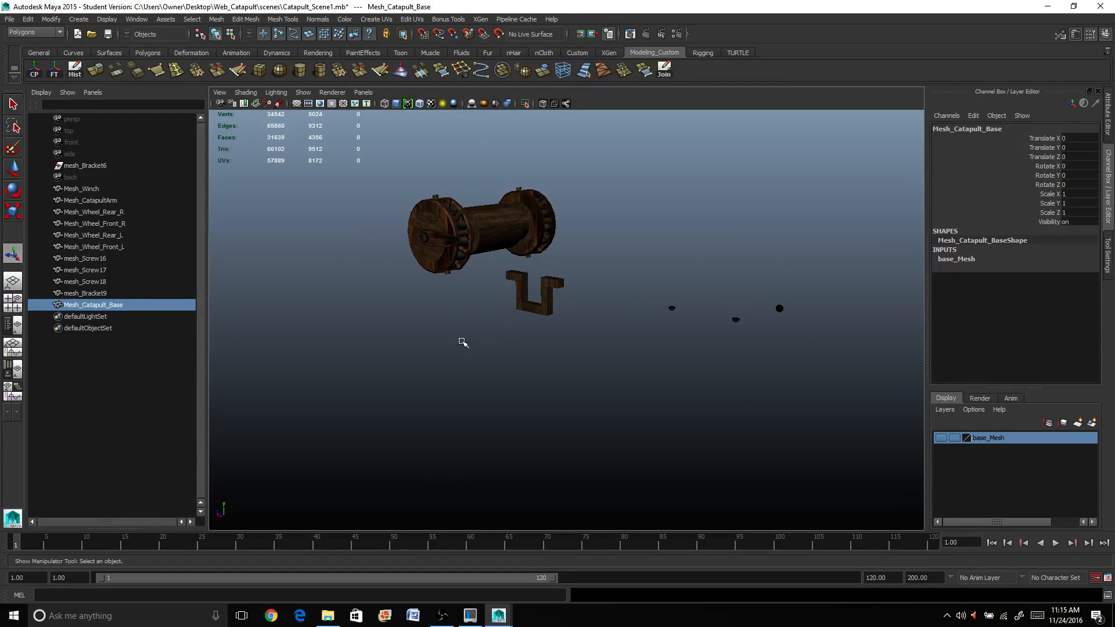
left_click(946, 439)
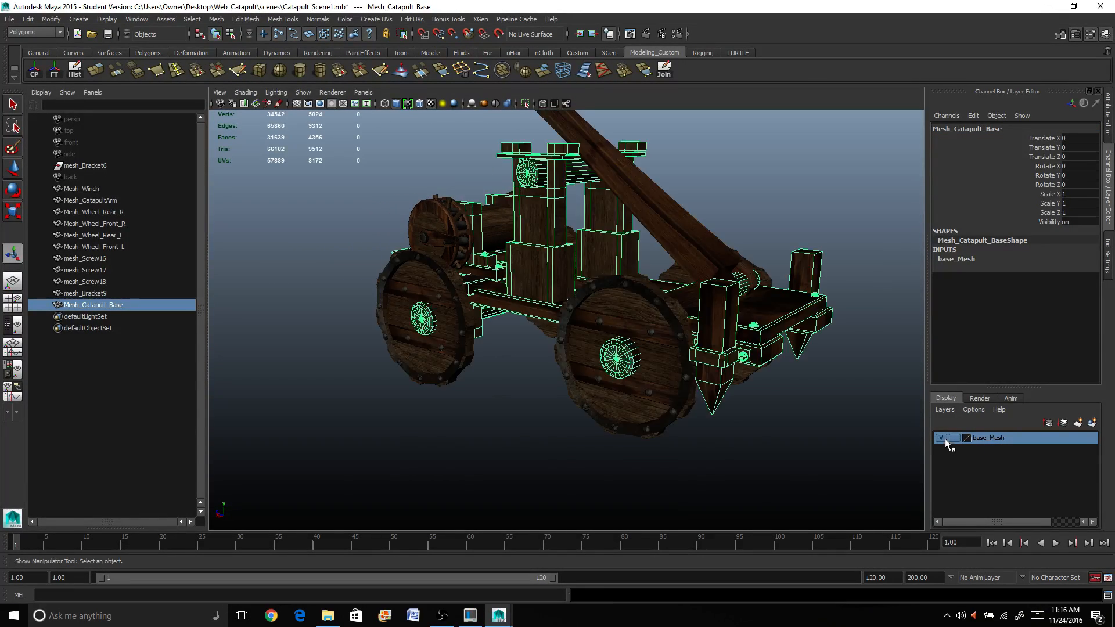
left_click(941, 438)
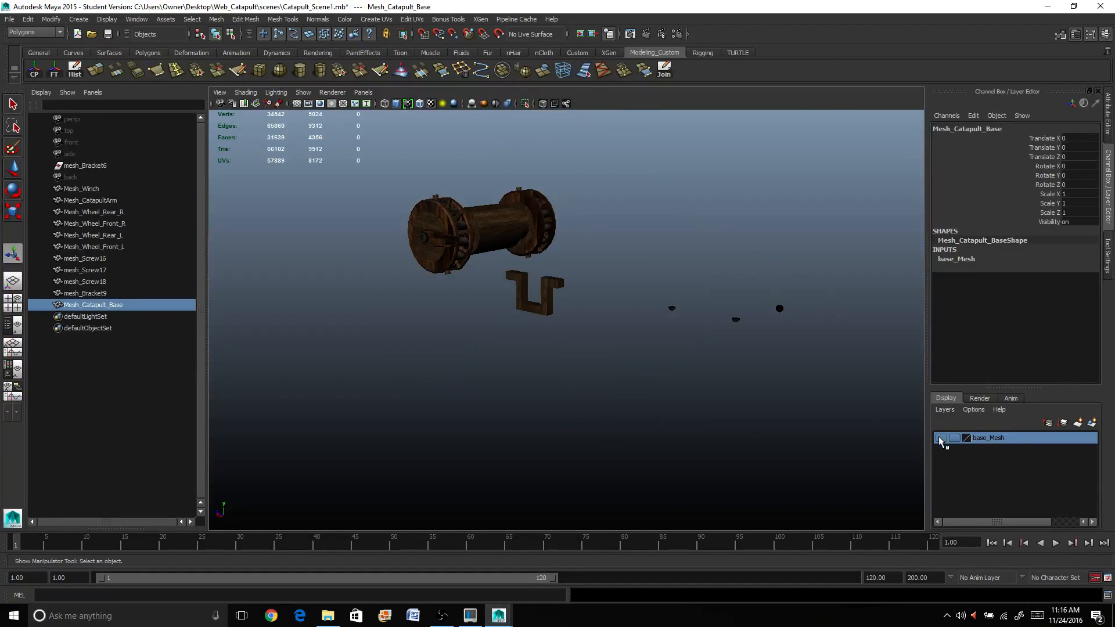
left_click_drag(678, 413, 498, 366, "alt")
left_click_drag(448, 330, 778, 518)
left_click(940, 438)
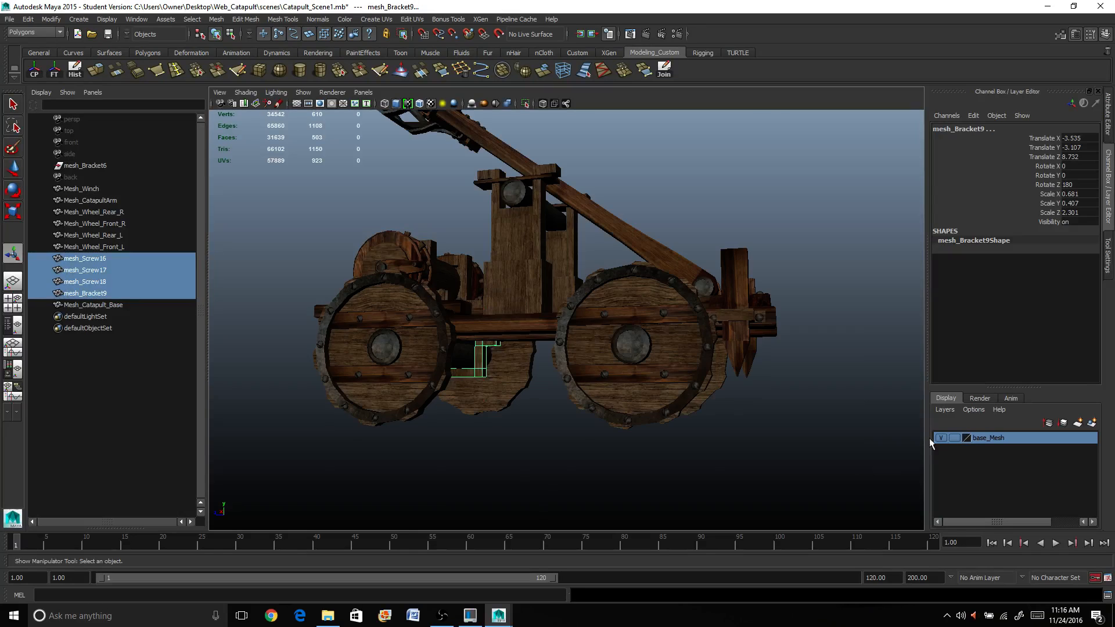
Add Mesh_Catapult_Base to the selected screws and bracket and combine them into one mesh
left_click_drag(682, 367, 700, 353, "alt")
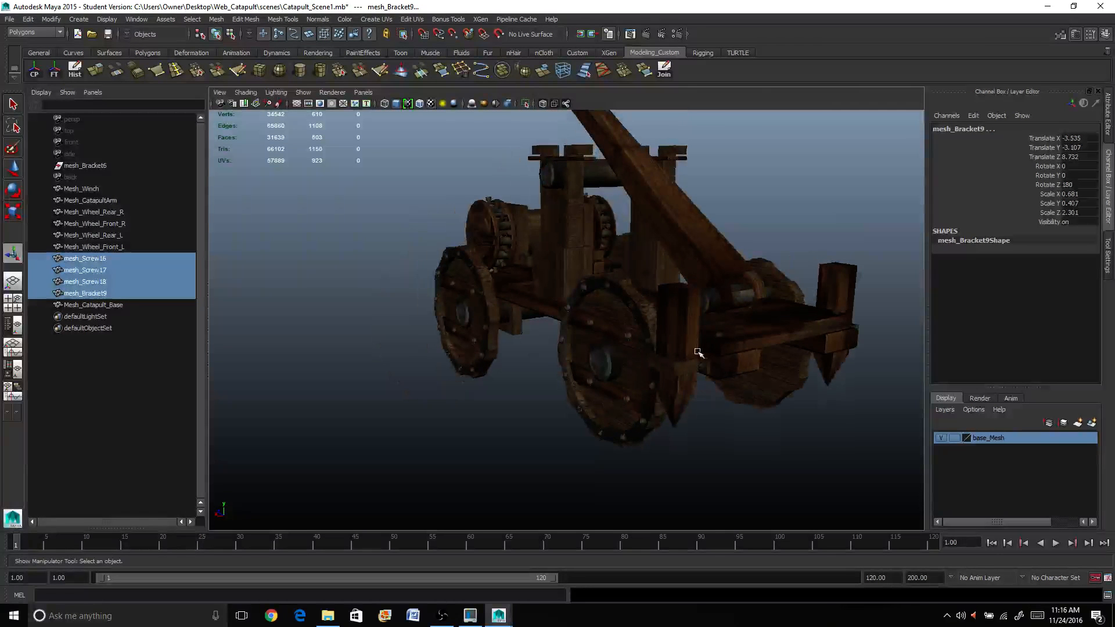
left_click(731, 366, "shift")
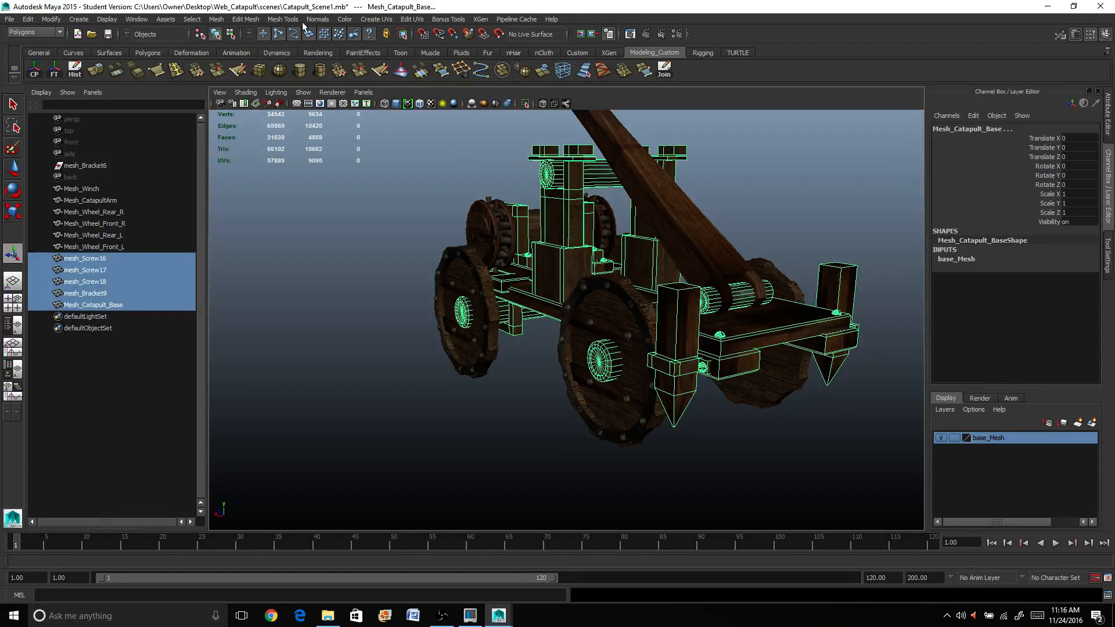
left_click(219, 21)
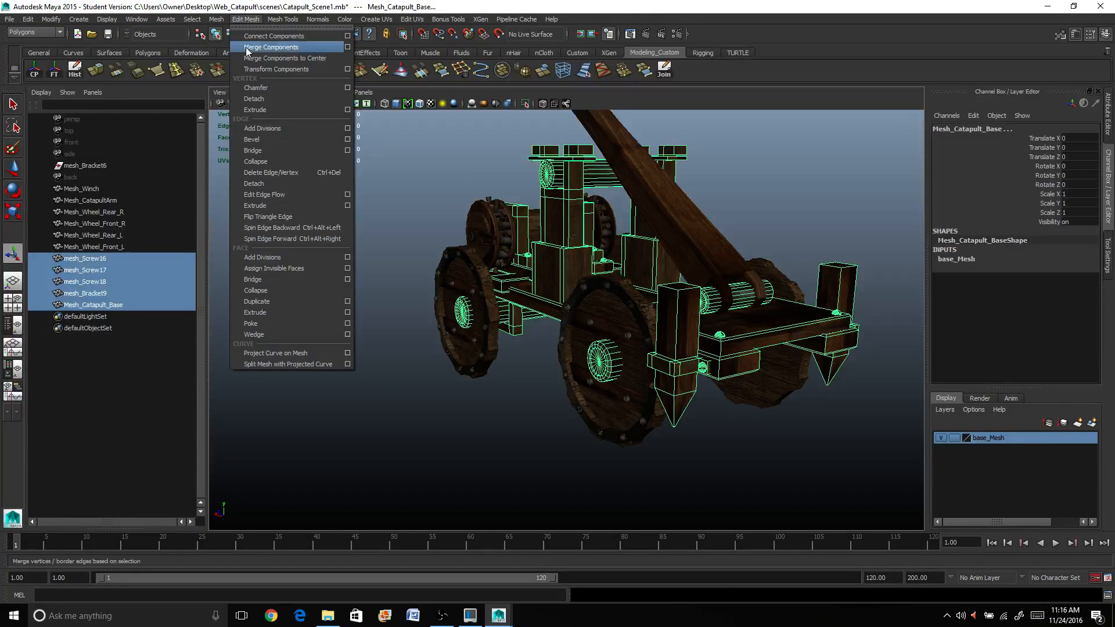
left_click(231, 55)
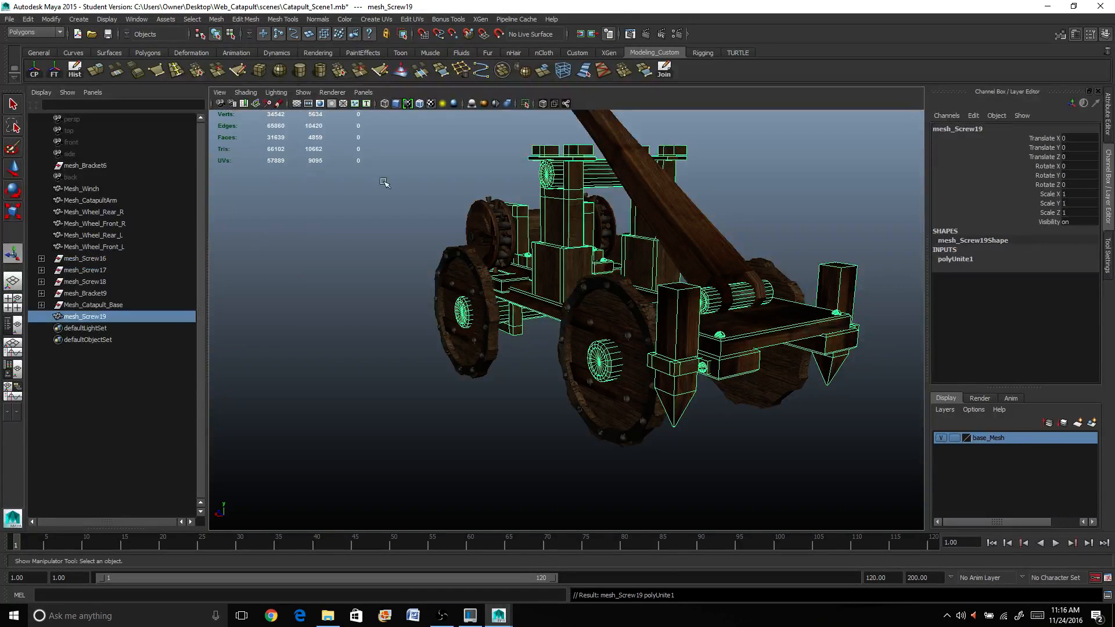
Rename the combined mesh mesh_Catapult_Main and delete its construction history
double_click(968, 129)
left_click_drag(976, 129, 952, 129)
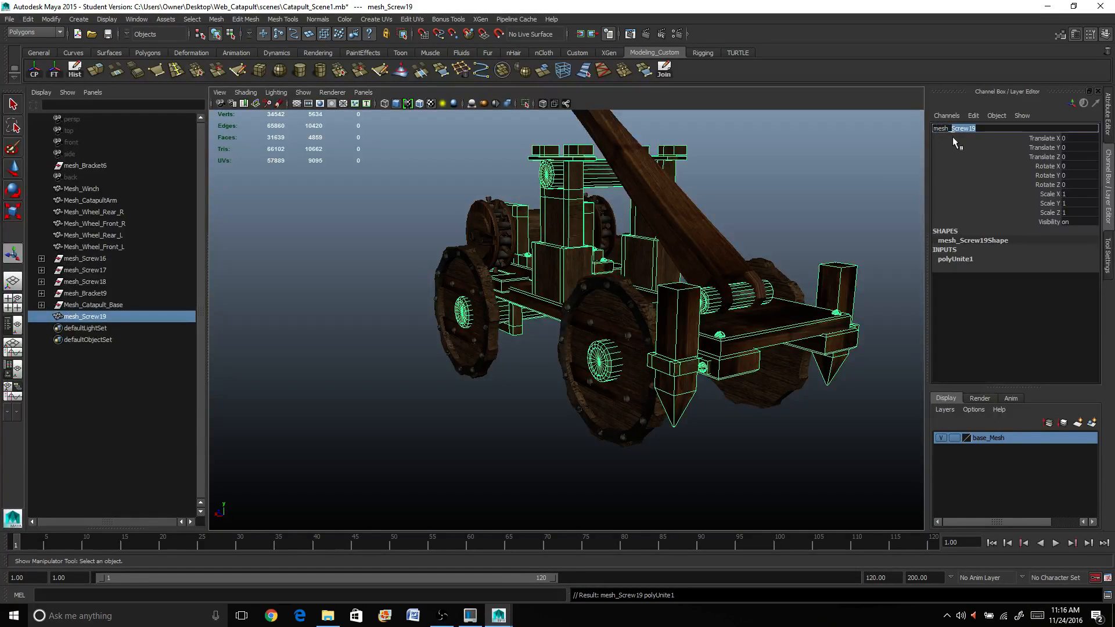
type("Catapult_Main")
key("Return")
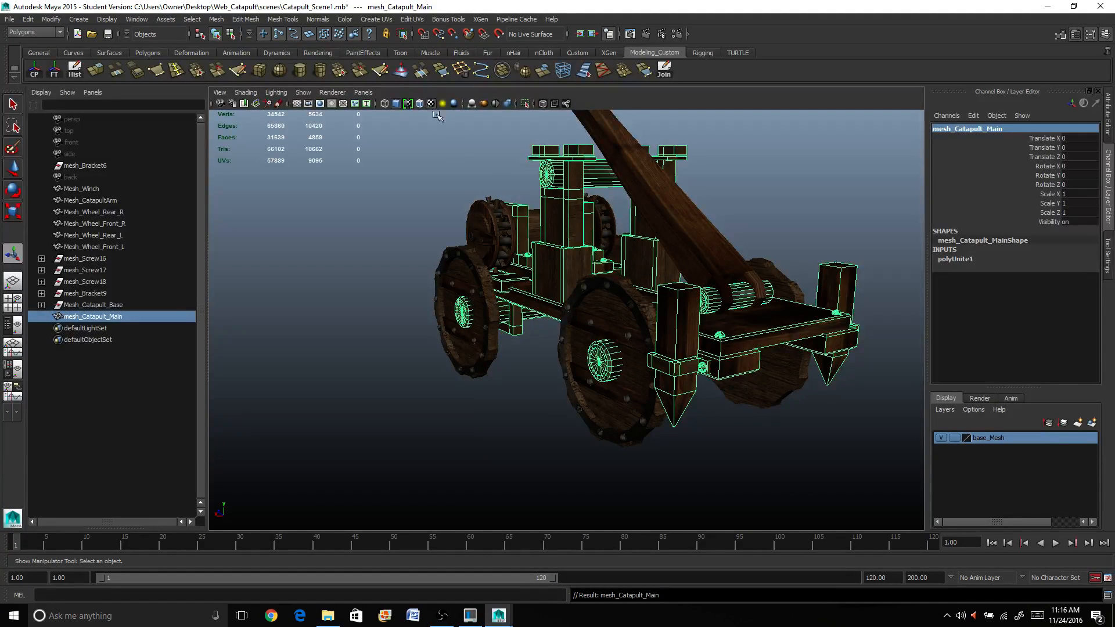
left_click(76, 69)
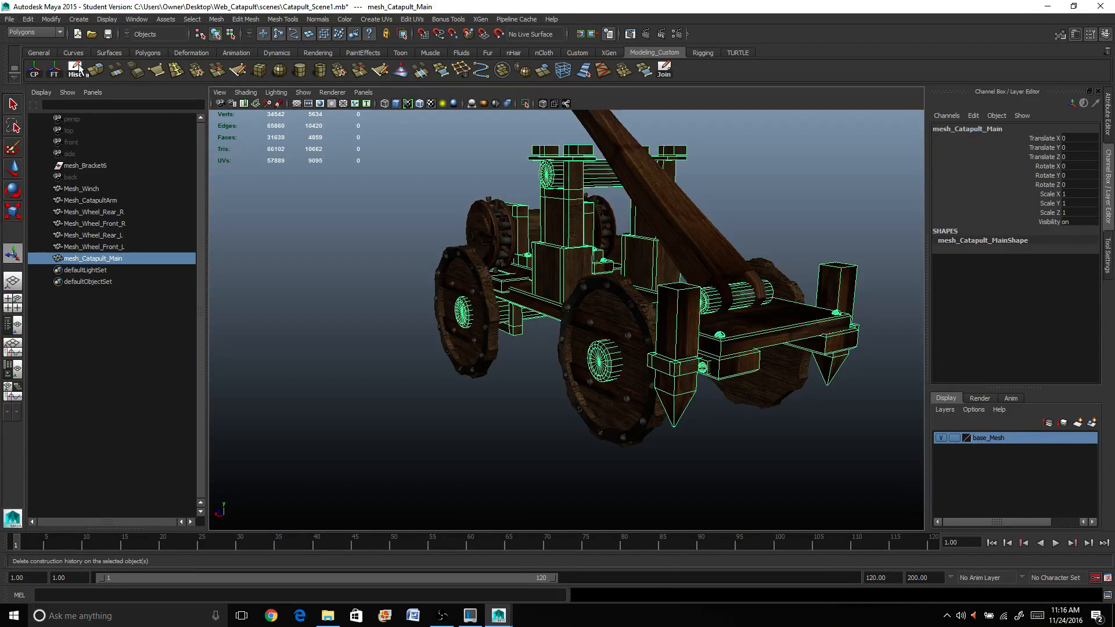
Add mesh_Catapult_Main to the base_Mesh layer and hide the layer
right_click(990, 440)
left_click(1009, 458)
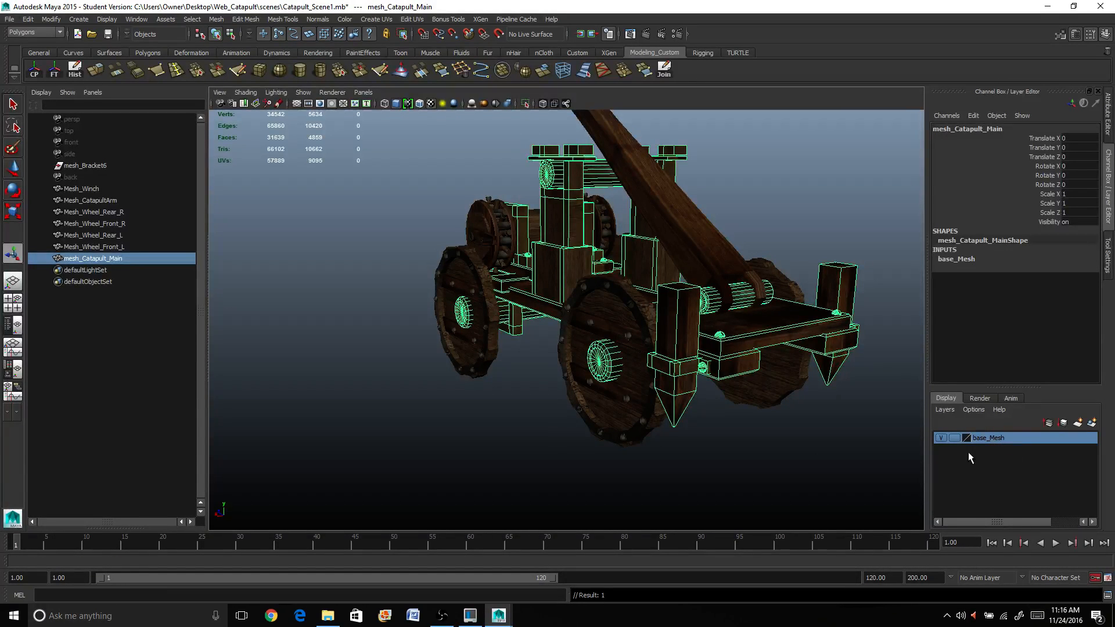
left_click(941, 438)
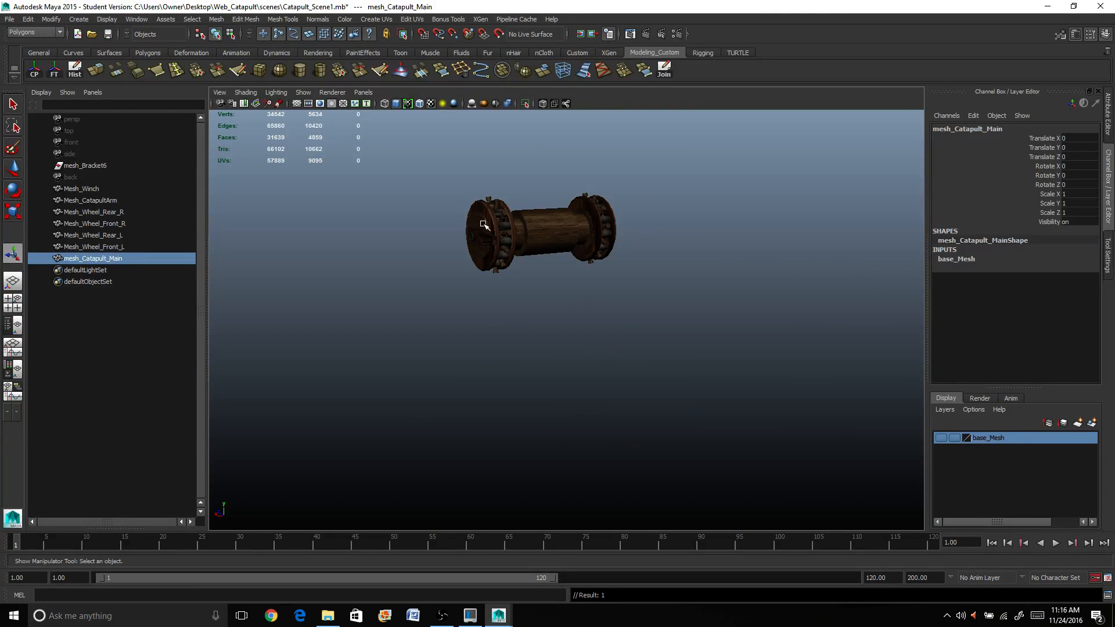
Try to combine the remaining winch geometry, Mesh_Winch, and show the base_Mesh layer again
left_click_drag(448, 181, 640, 325)
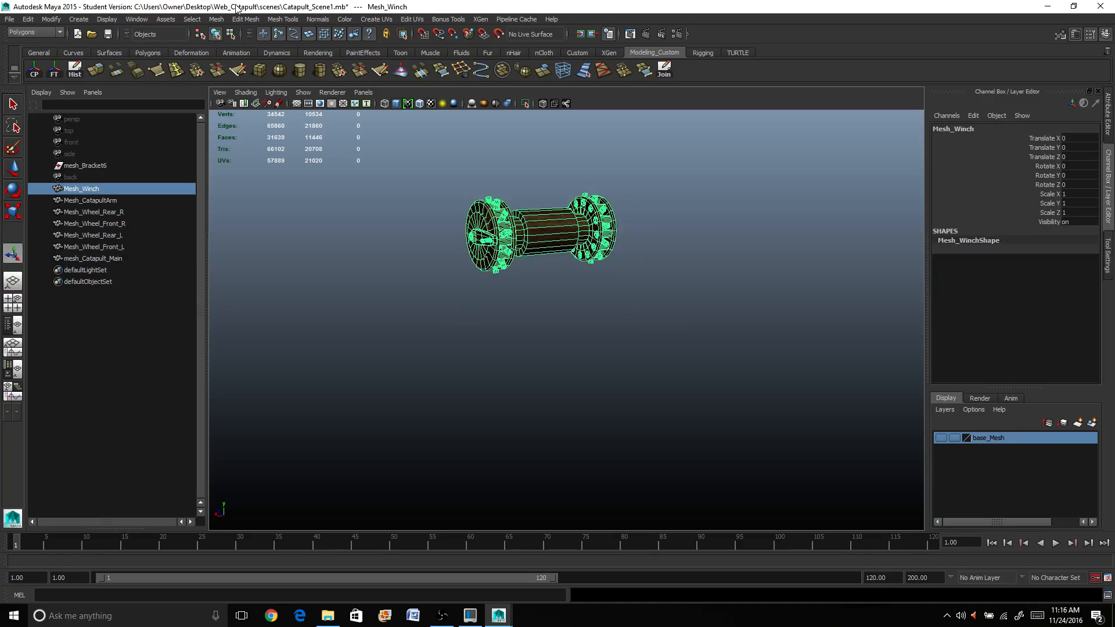
left_click(216, 20)
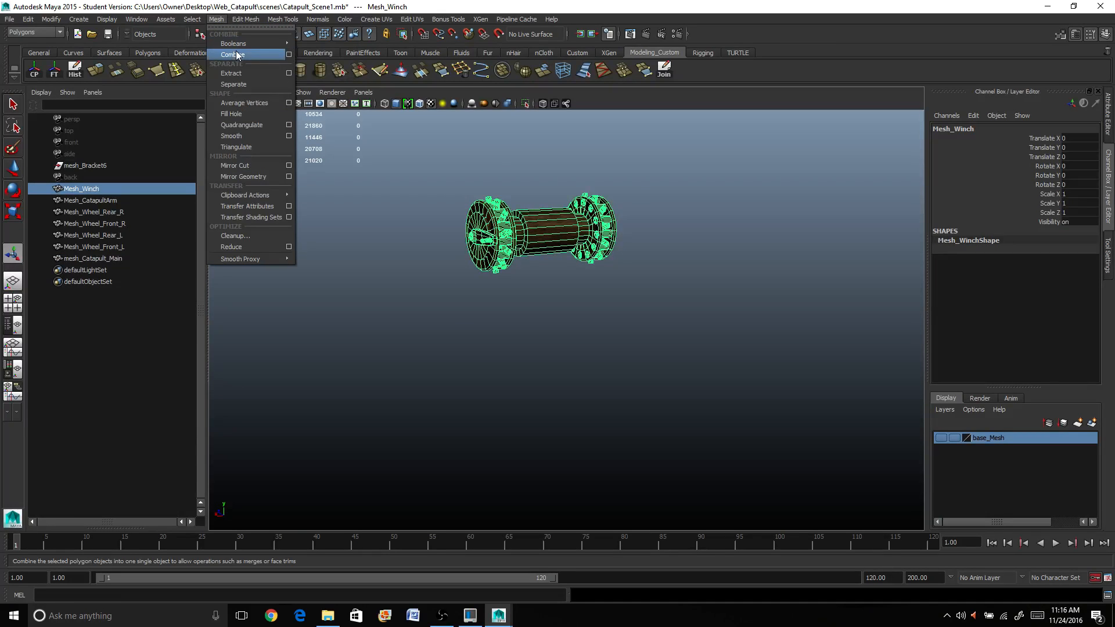
left_click(237, 46)
scroll(601, 357, "up", 3)
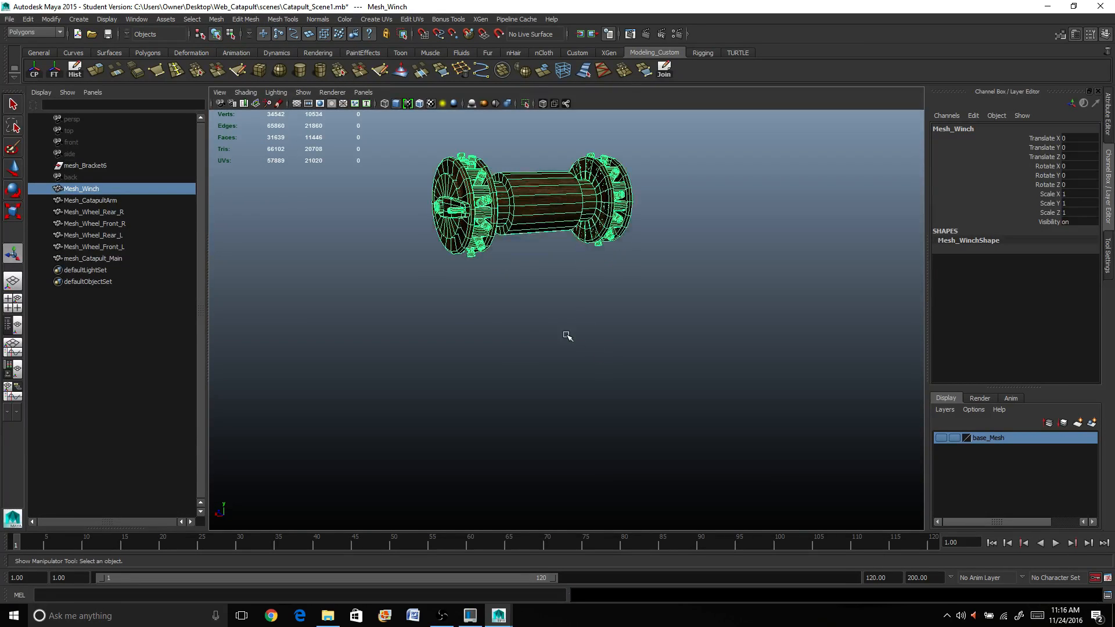
middle_click_drag(511, 301, 495, 363, "alt")
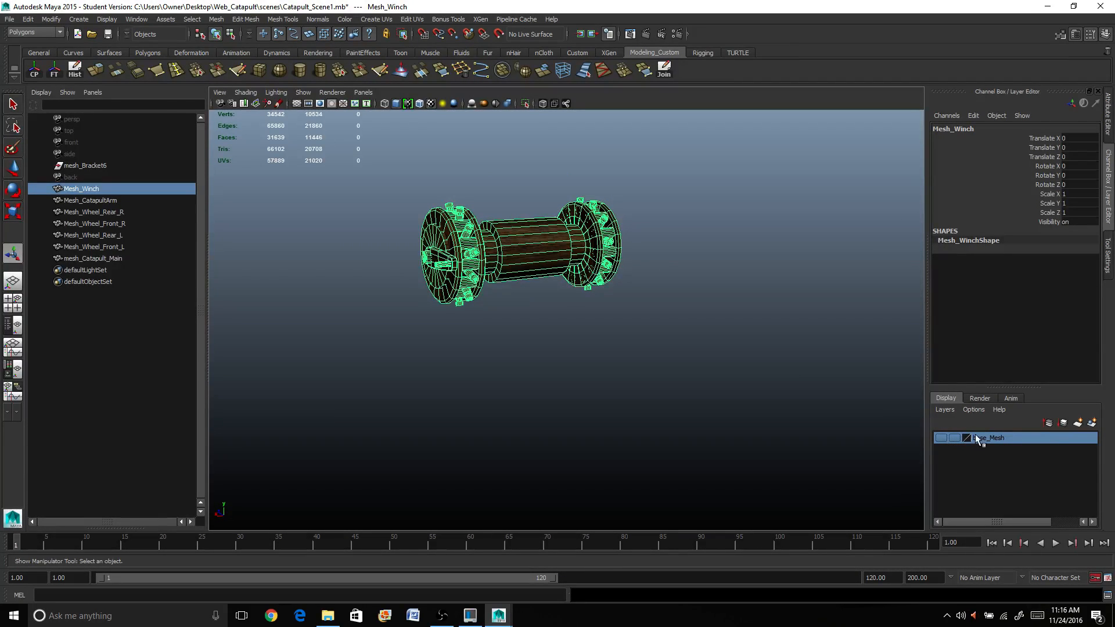
left_click(941, 438)
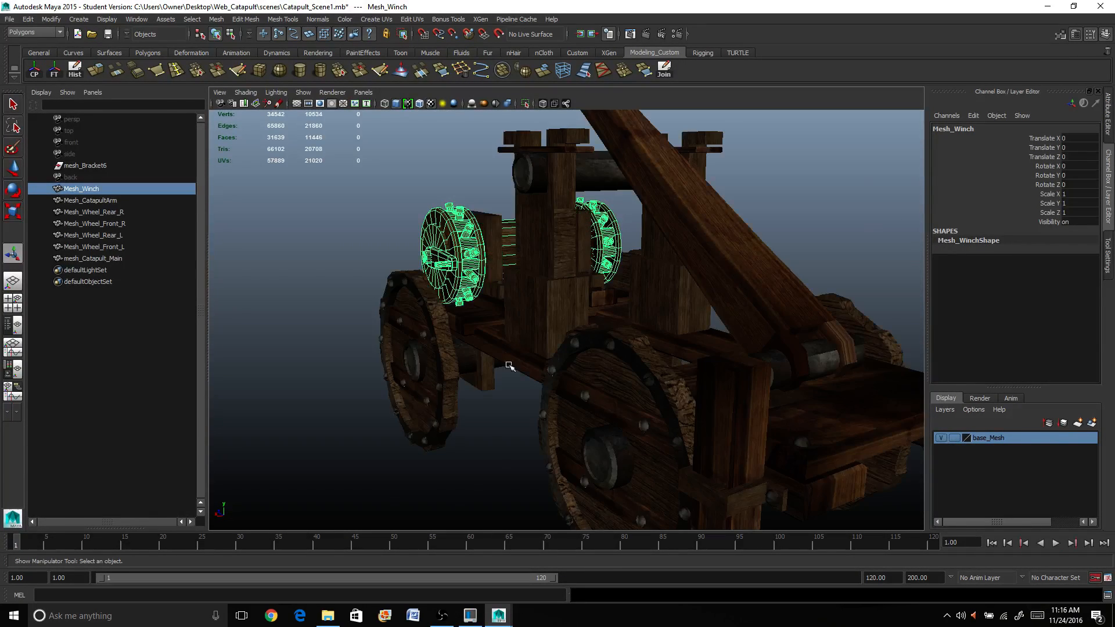
Delete the leftover mesh_Bracket6 node from the scene
left_click(87, 165)
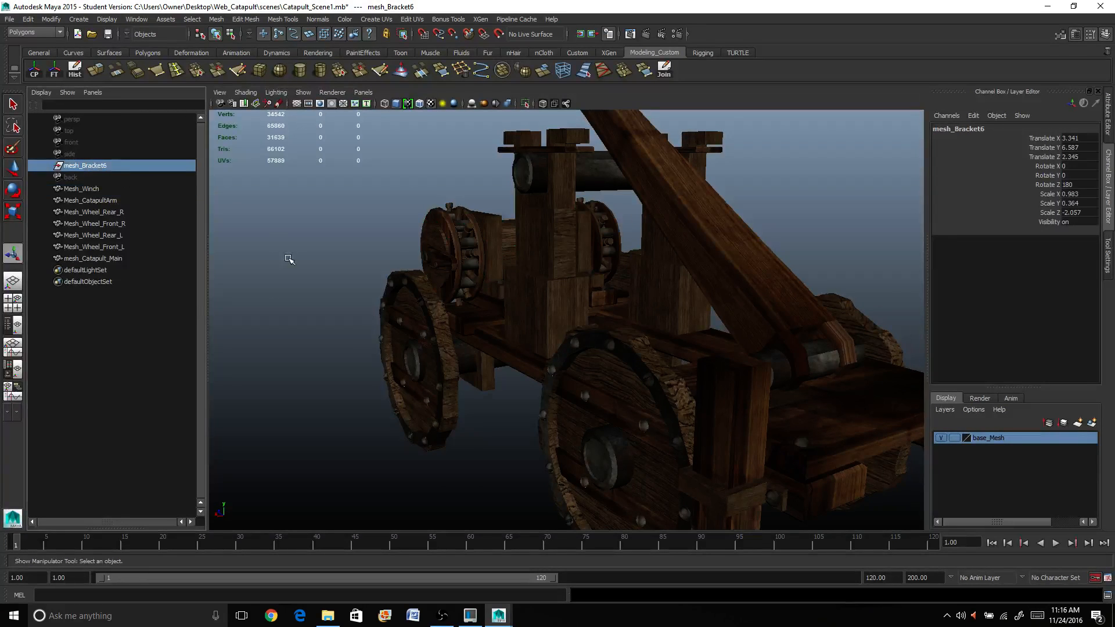
left_click_drag(289, 259, 619, 368, "alt")
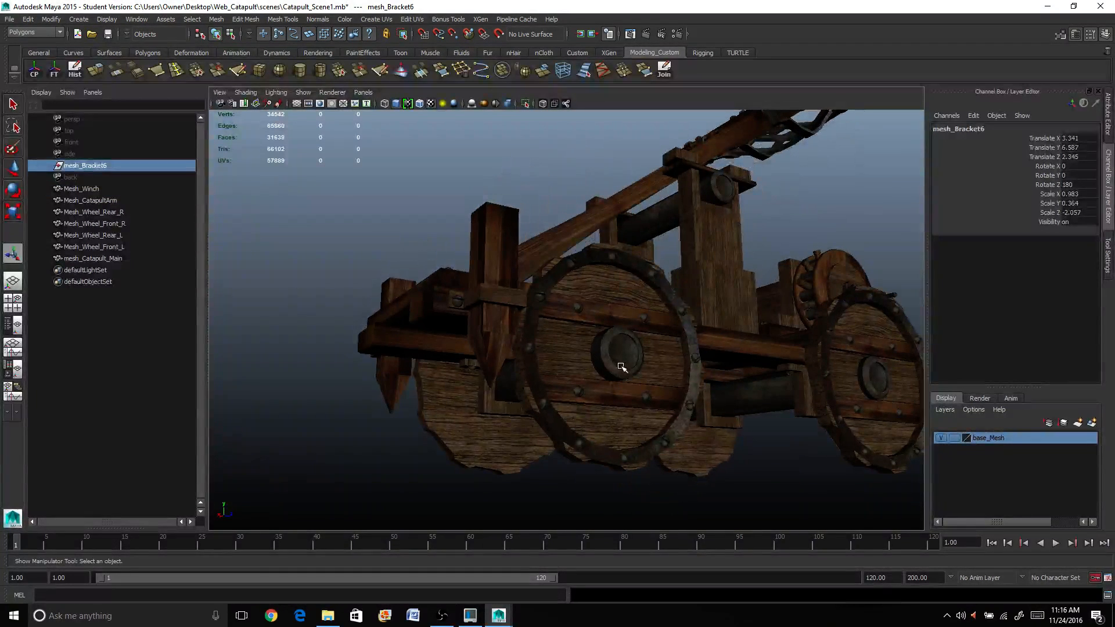
key("Delete")
Check the winch, main frame, wheels and catapult arm as separate objects by selecting them one after another
left_click(96, 177)
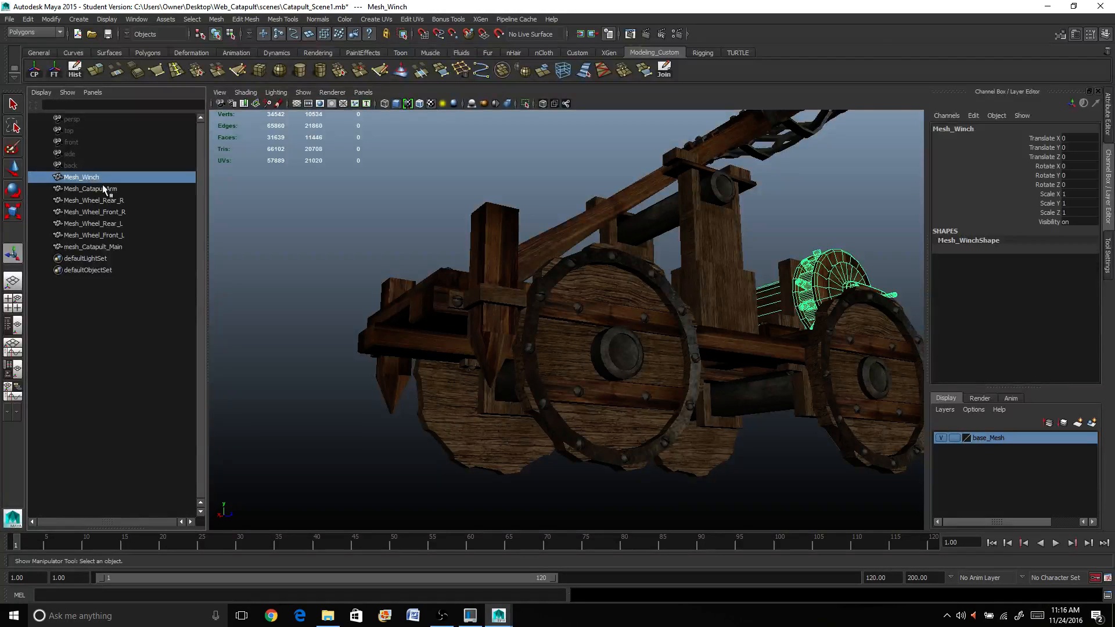
left_click(98, 248)
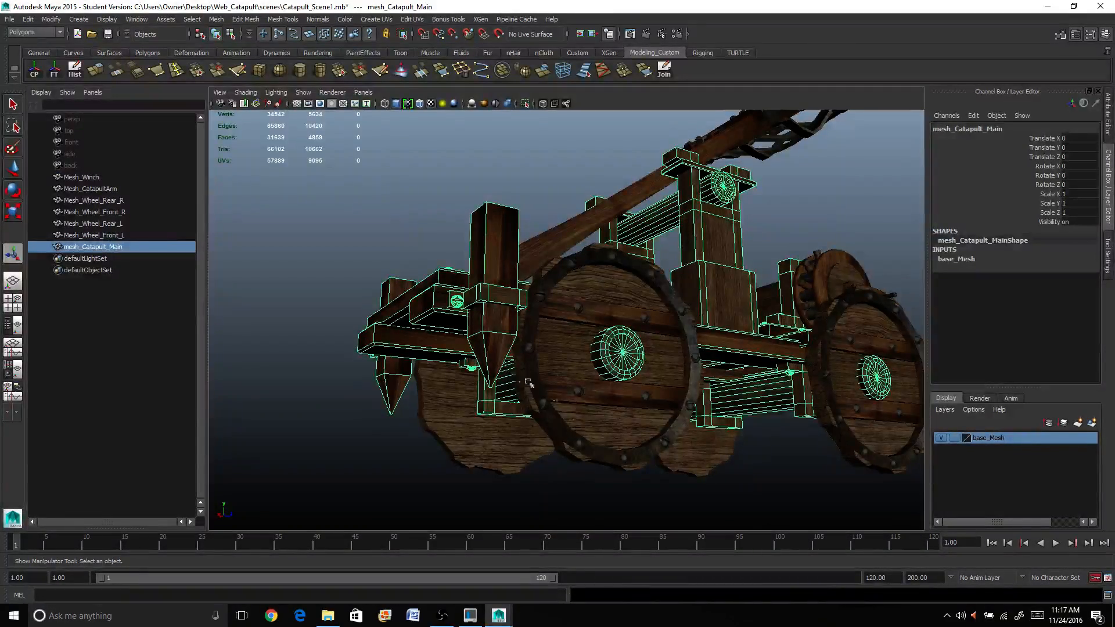
left_click_drag(529, 383, 702, 457, "alt")
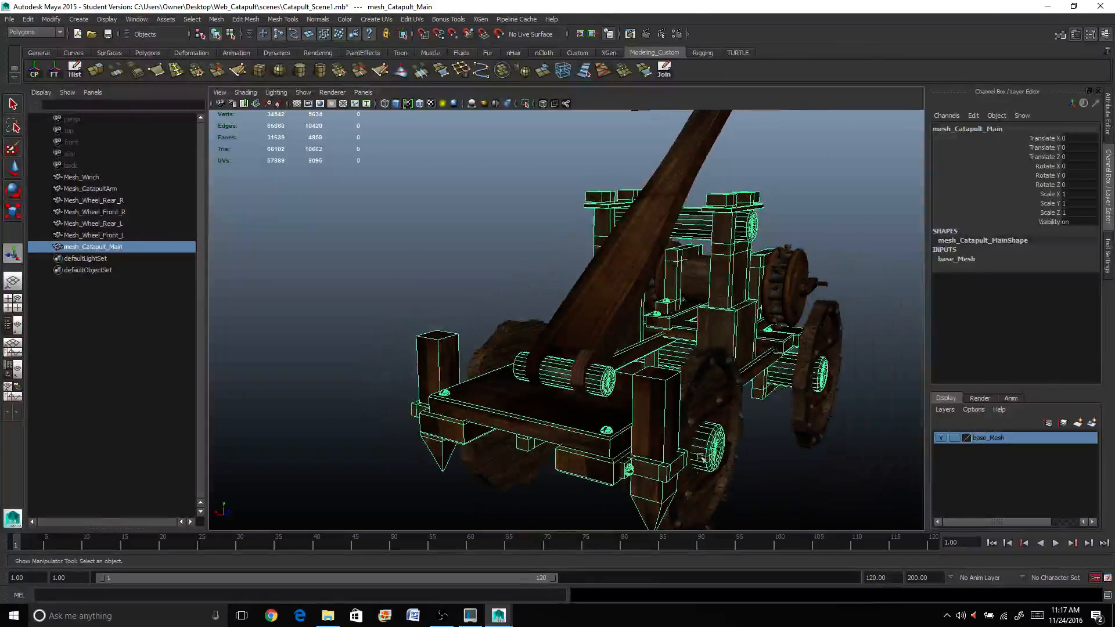
left_click(830, 354)
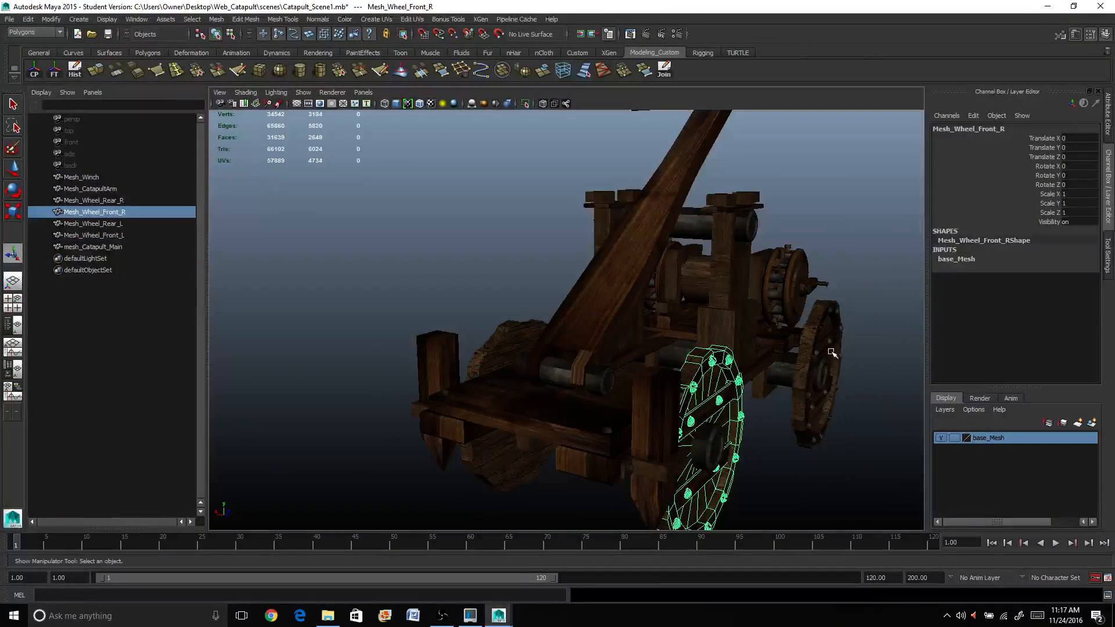
left_click(486, 354)
left_click_drag(486, 354, 522, 313, "alt")
left_click(460, 323)
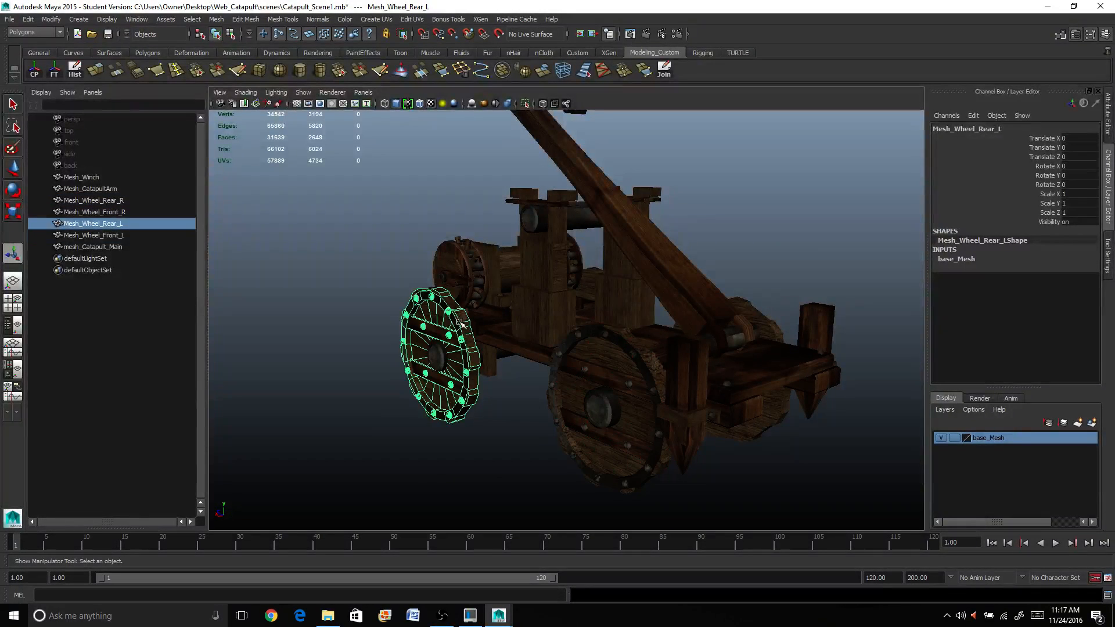
left_click(721, 317)
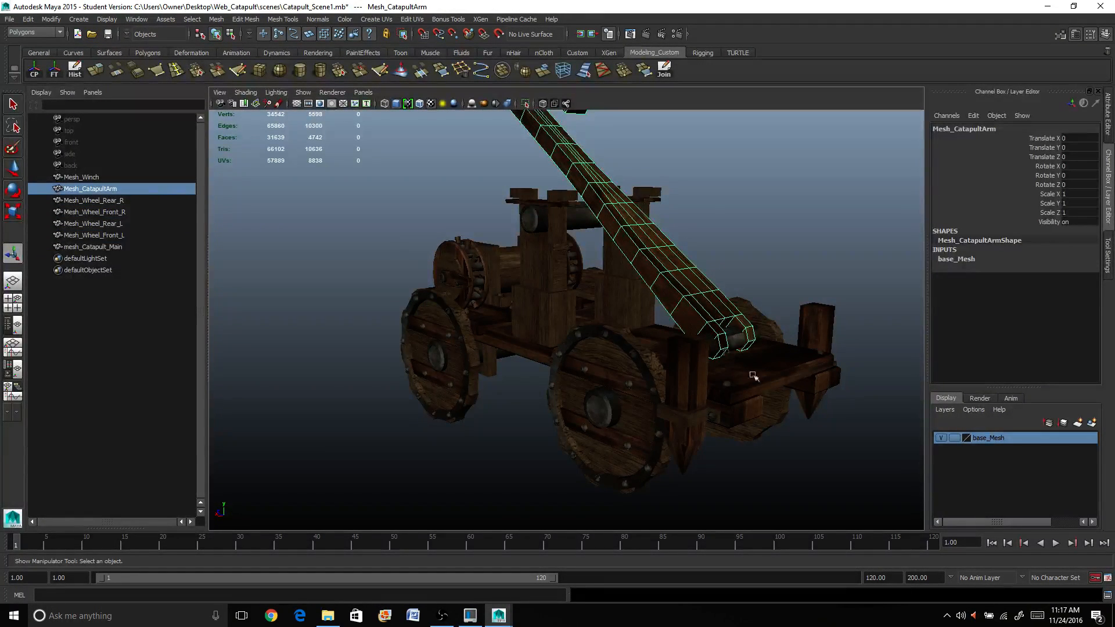
left_click_drag(753, 376, 705, 398, "alt")
left_click(674, 388)
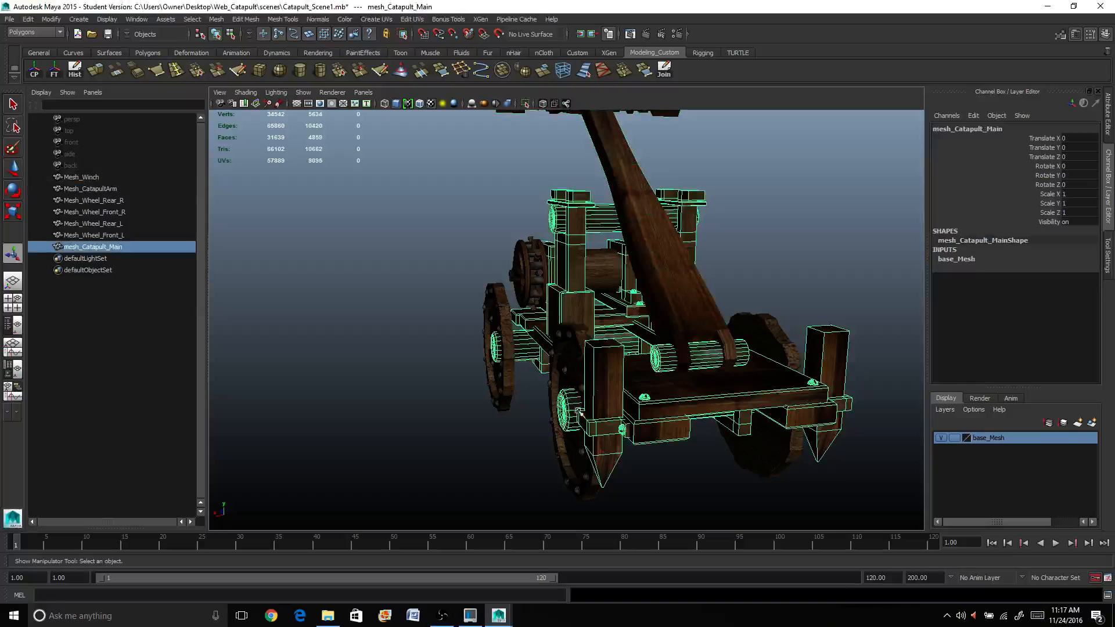
left_click(518, 267)
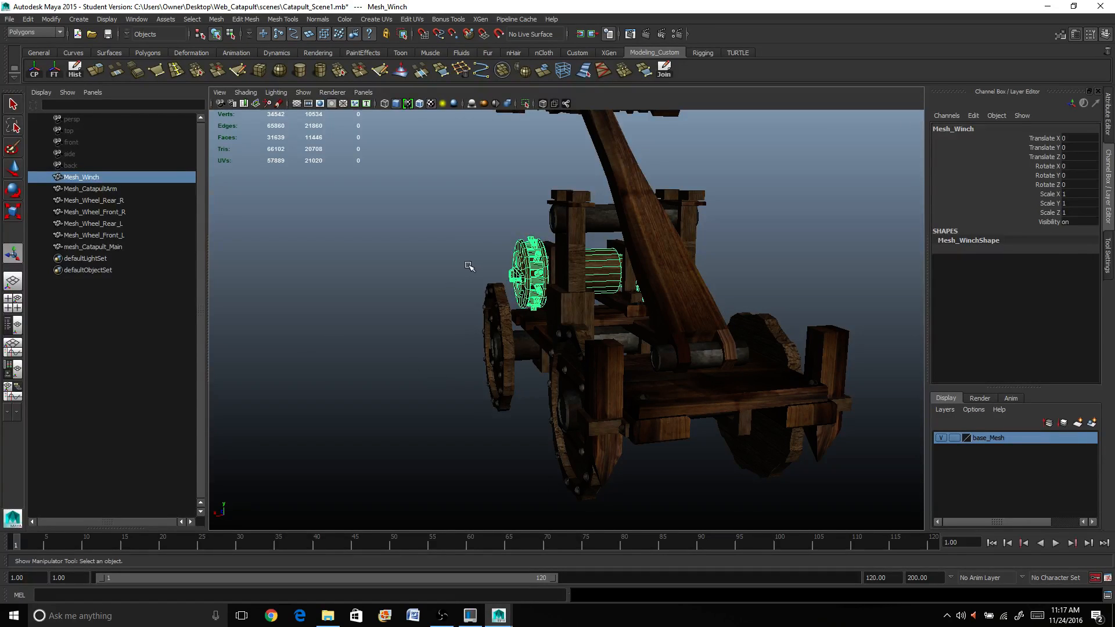
left_click_drag(811, 356, 755, 360, "alt")
left_click(662, 379)
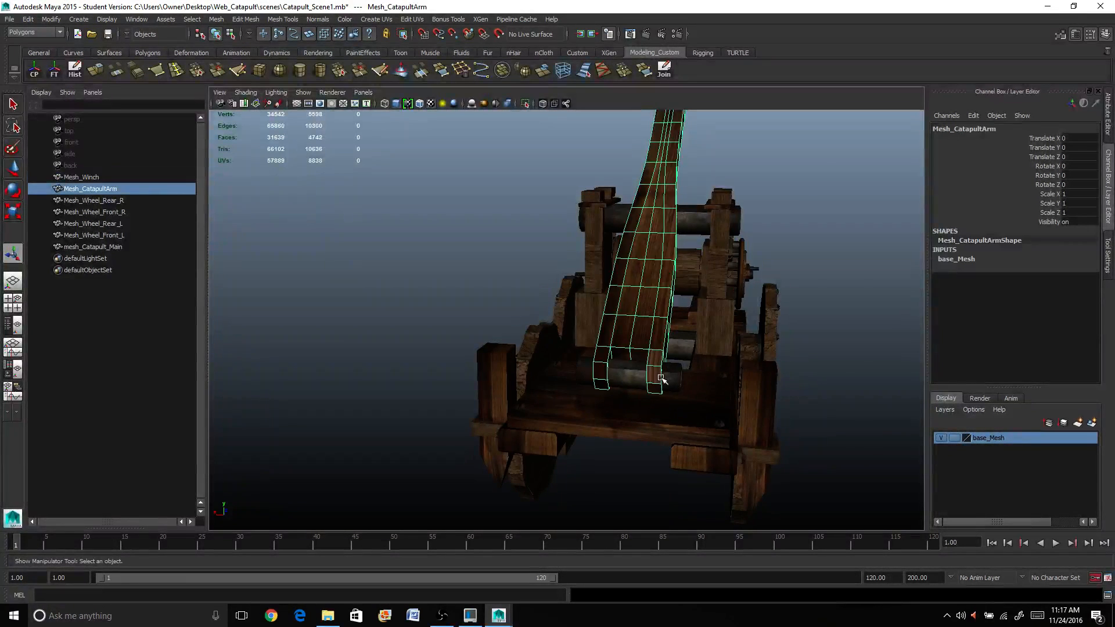
left_click_drag(661, 379, 689, 380, "alt")
Switch mesh_Catapult_Main to face selection and select the side face of the pointed front post beside the front wheel
left_click_drag(719, 424, 643, 371, "alt")
left_click(502, 413)
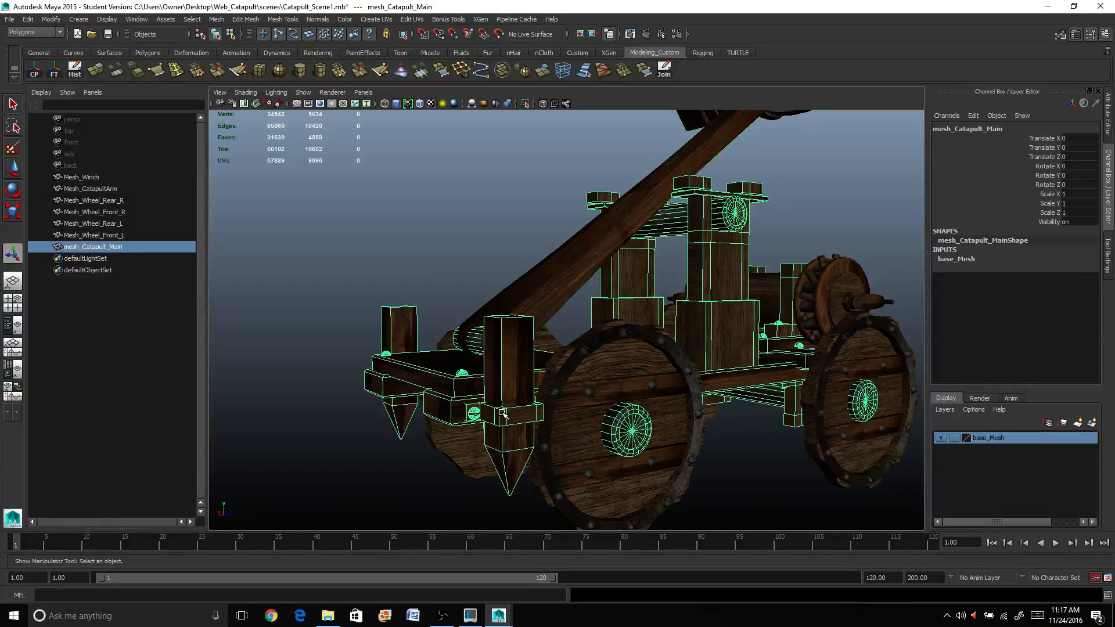
right_click(502, 351)
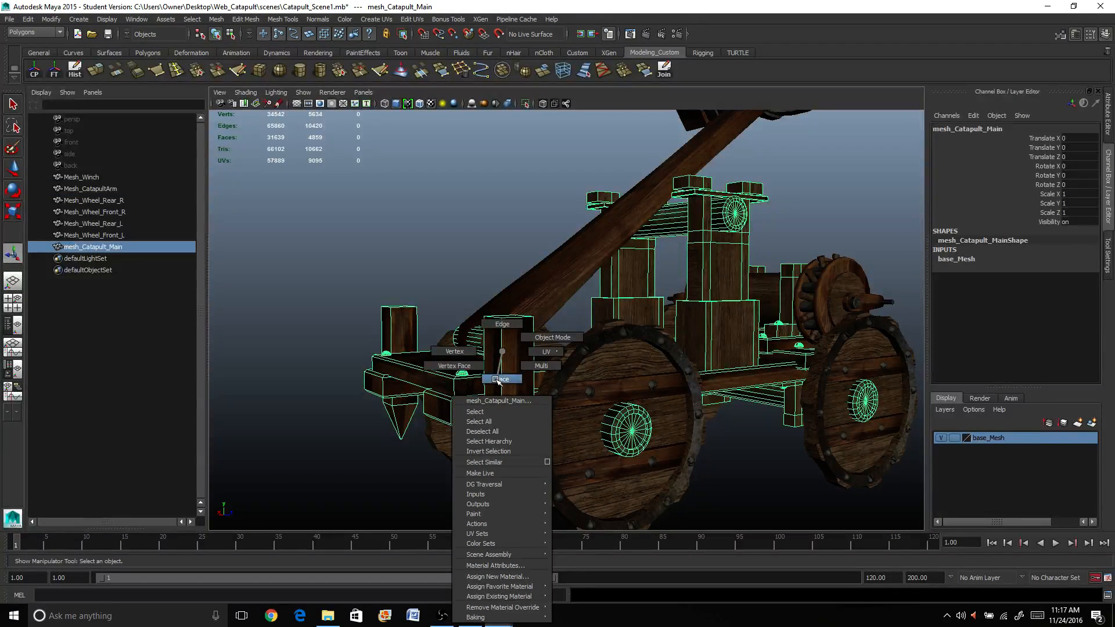
left_click(499, 380)
left_click(524, 416)
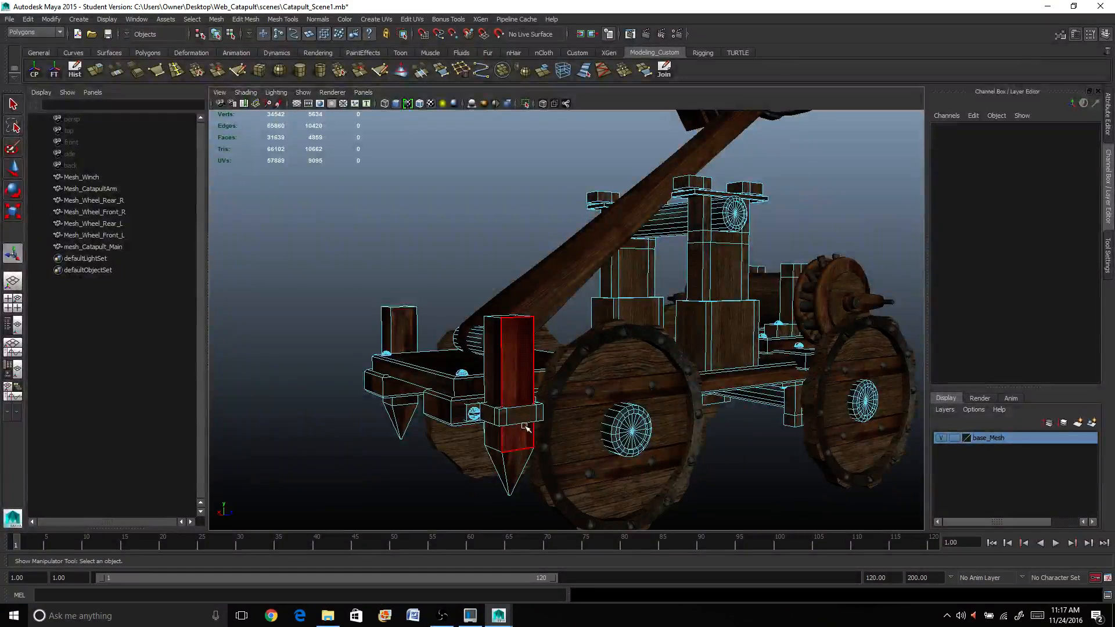
Select all faces of the bracket wrapped around the pointed front post beside the front wheel
left_click(524, 417)
scroll(525, 418, "up", 3)
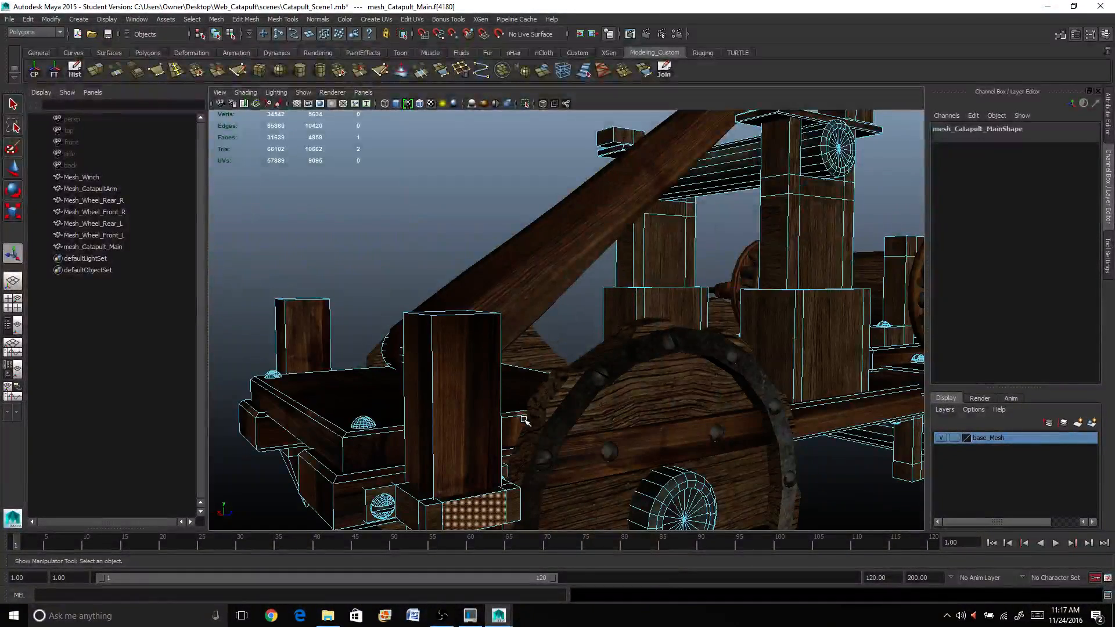
key("shift+period")
key("shift+period")
key("shift+period")
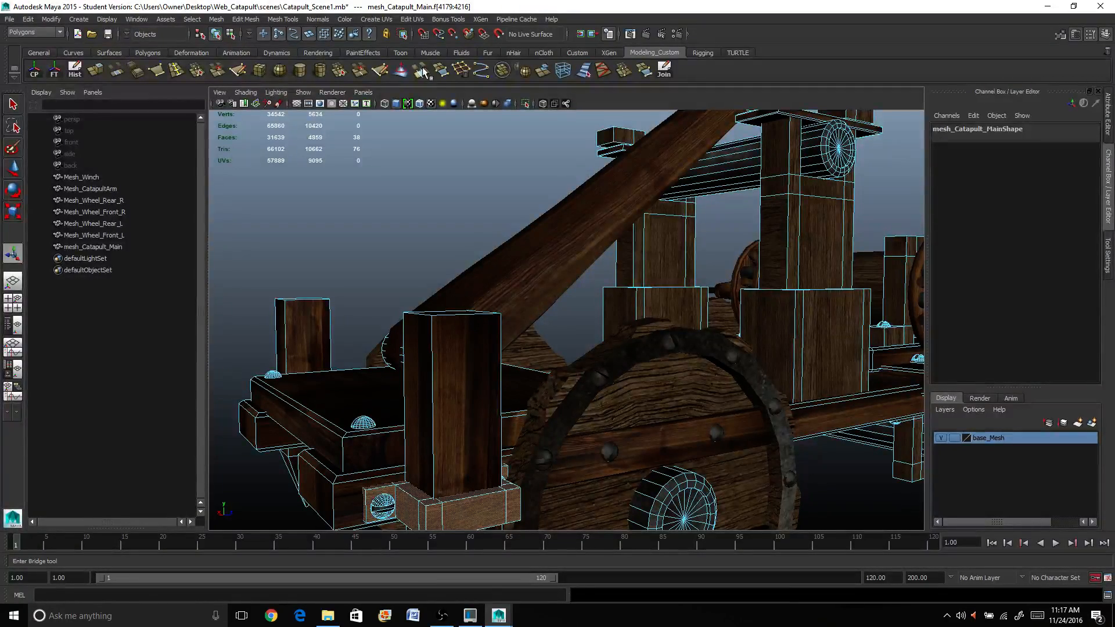
Duplicate the selected bracket faces as a separate piece of geometry
left_click(251, 19)
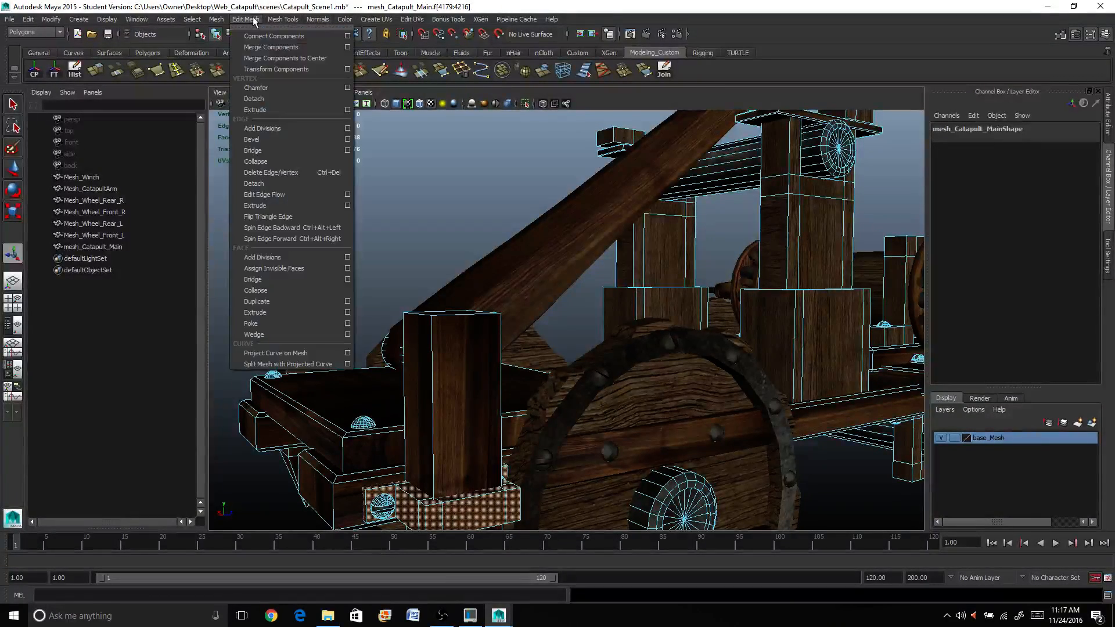
left_click(251, 19)
left_click(216, 19)
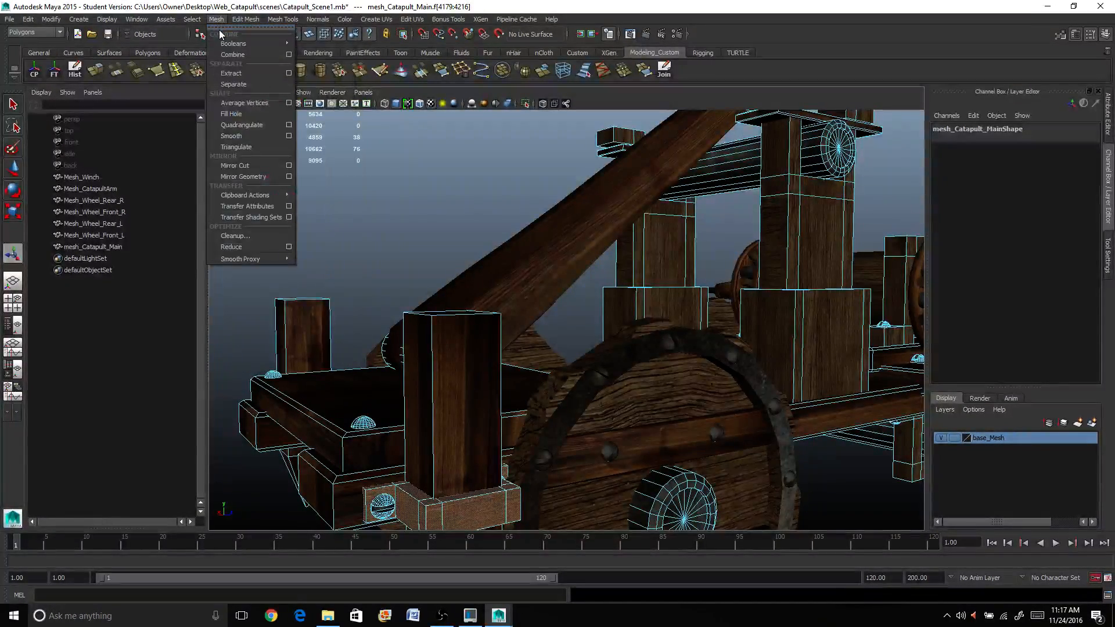
mouse_move(245, 19)
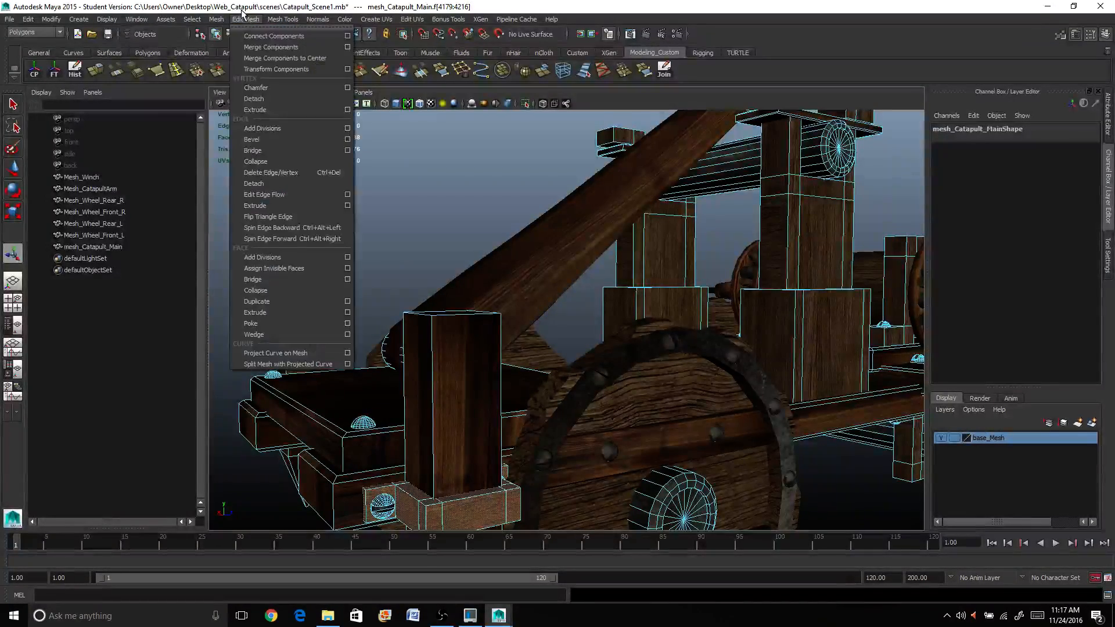
left_click(259, 301)
scroll(369, 419, "down", 3)
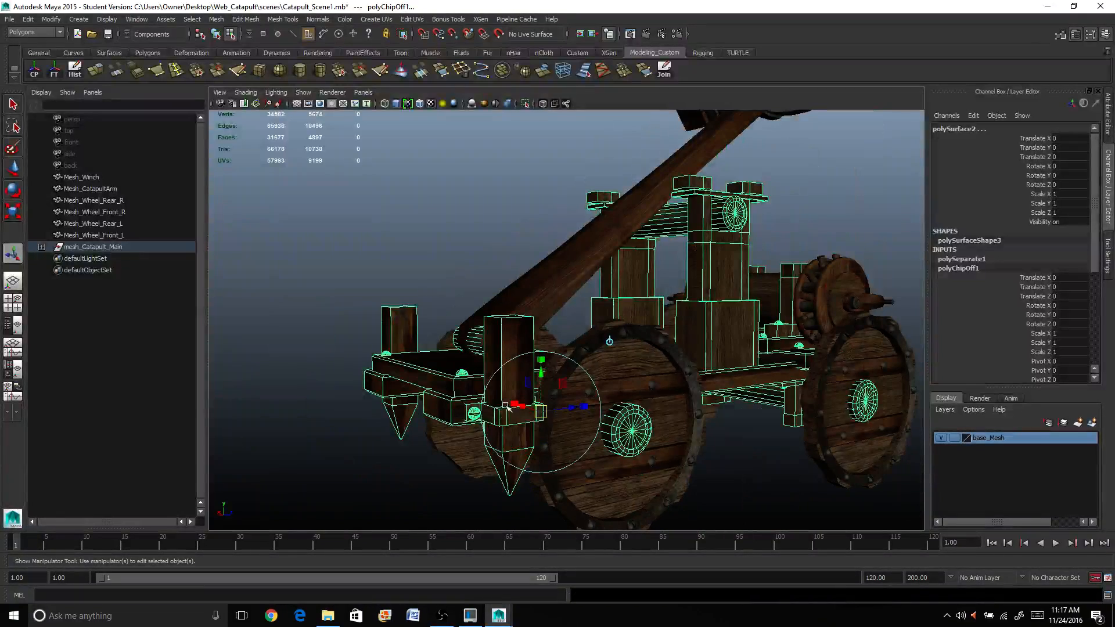
Identify the duplicated bracket, polySurface1, among the children of mesh_Catapult_Main and move it out to the scene's top level
left_click(41, 246)
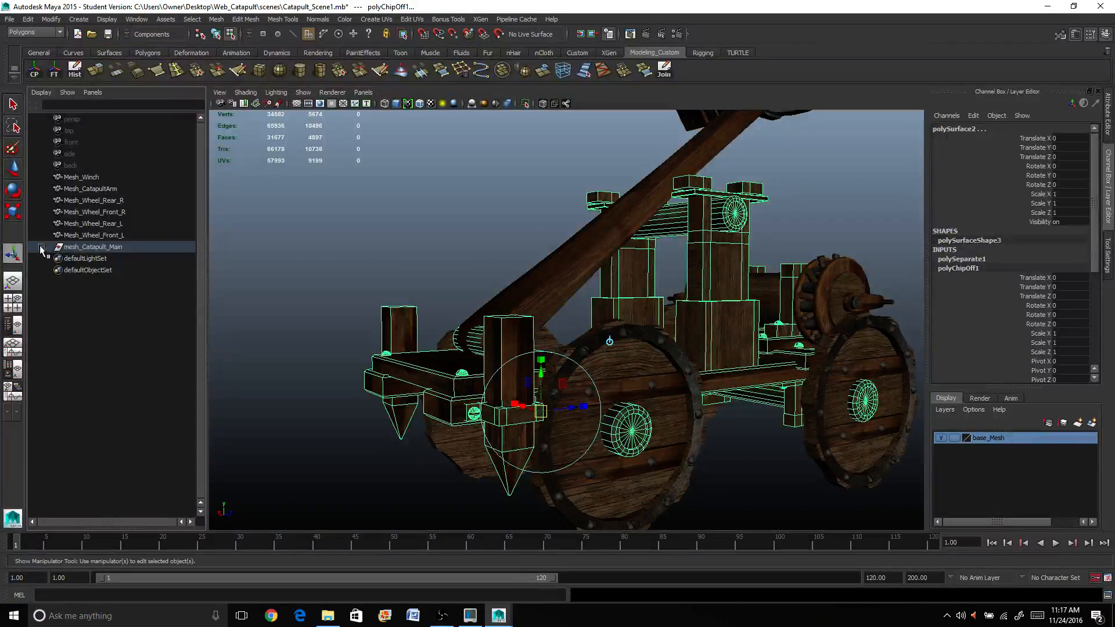
left_click(91, 259)
left_click(102, 281)
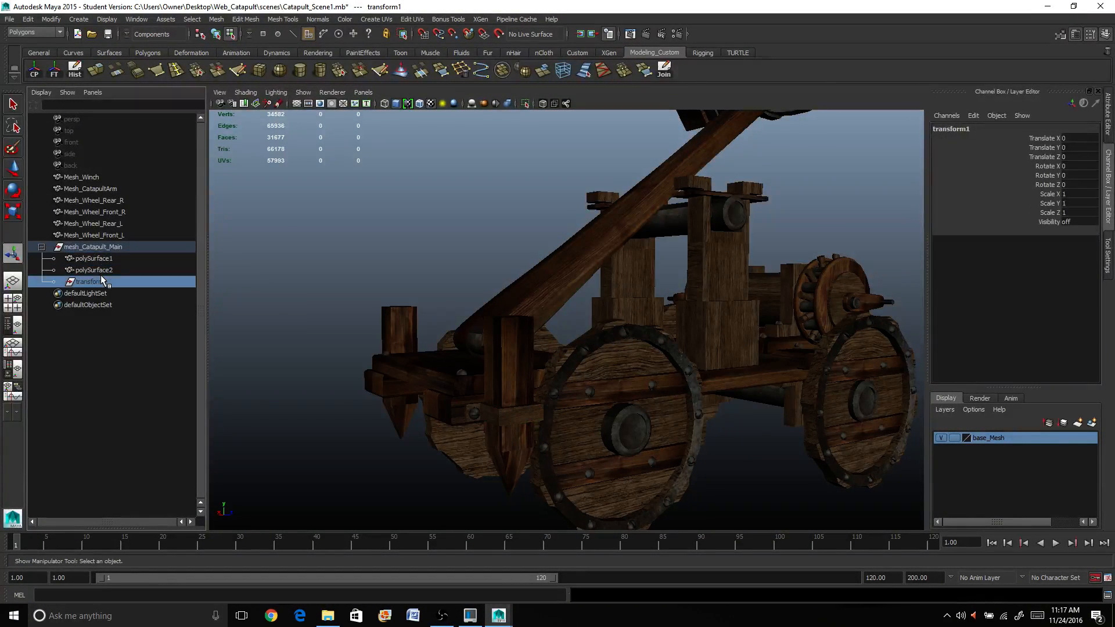
left_click(96, 272)
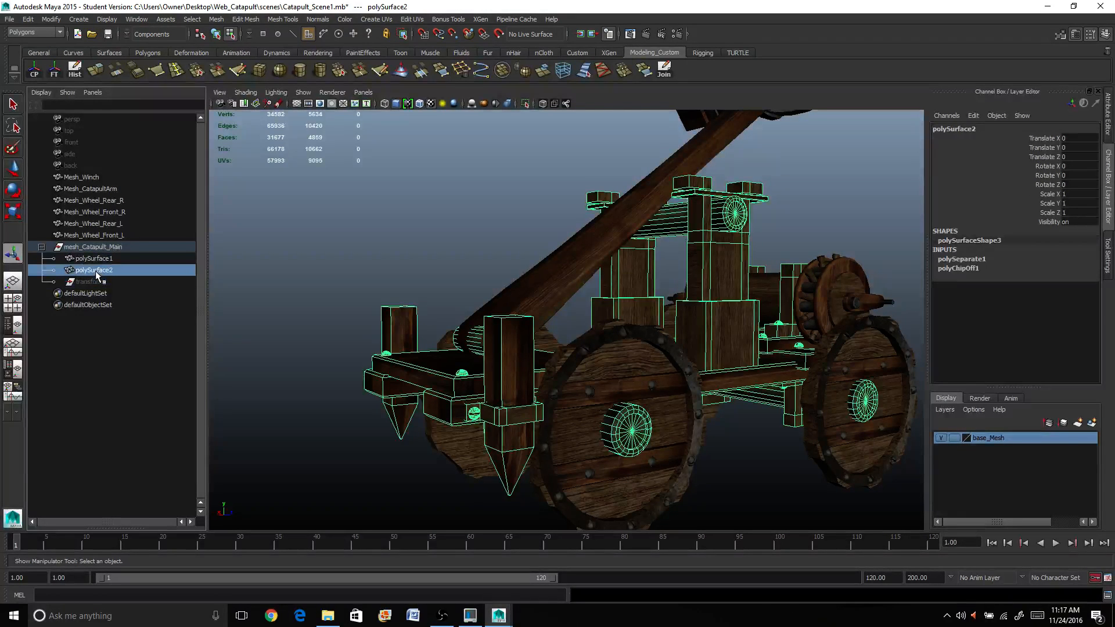
left_click(96, 260)
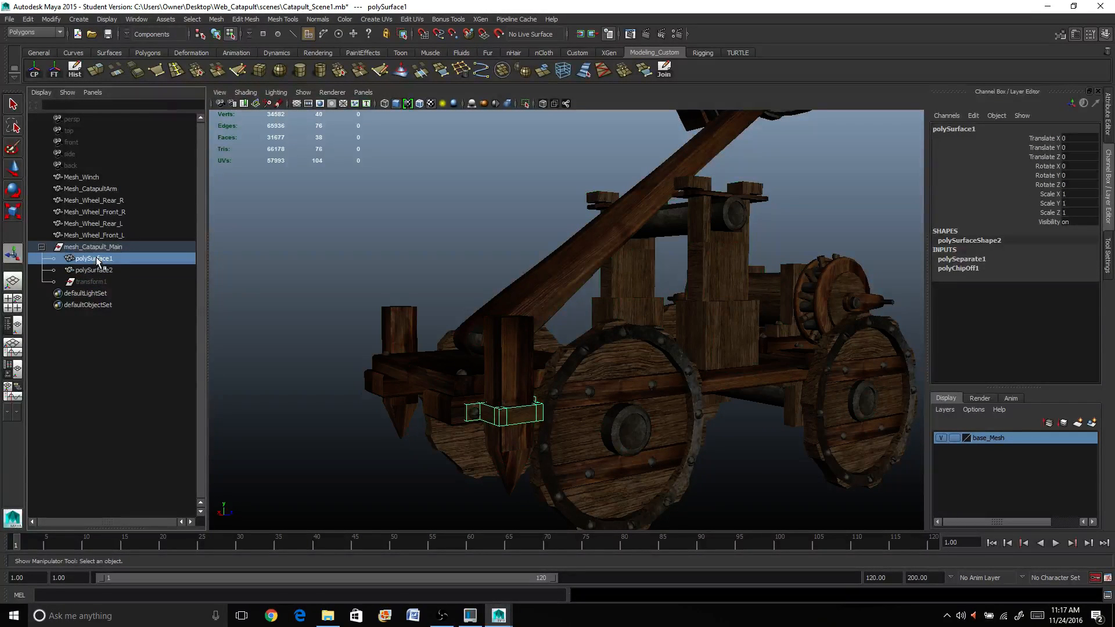
middle_click_drag(97, 262, 96, 352)
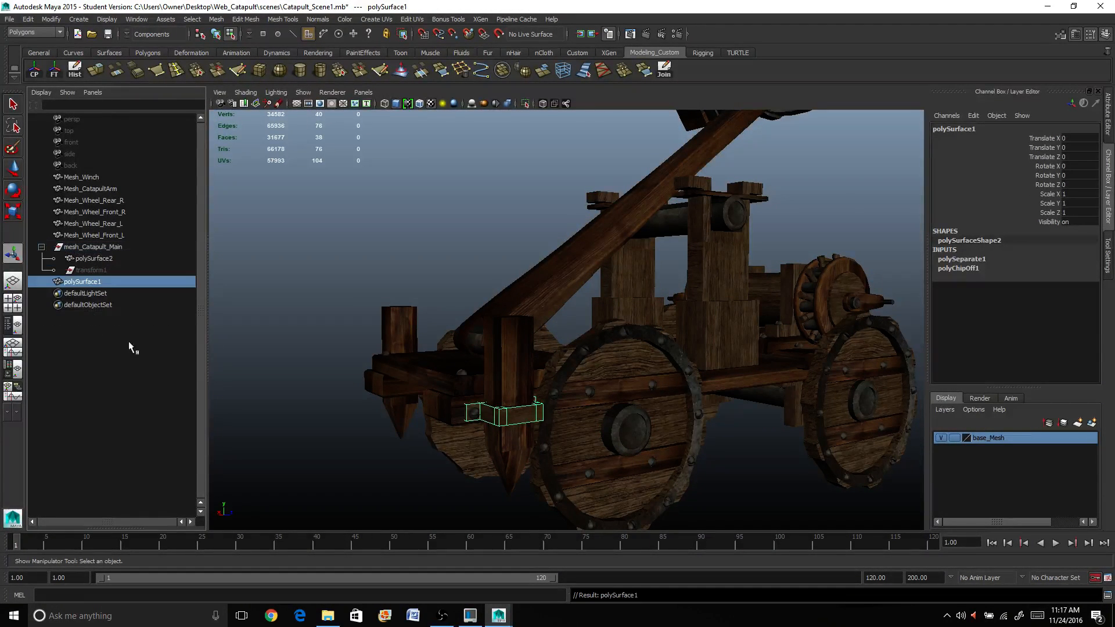
Center the bracket copy's pivot and move it above the arm axle's end, to about X 3.36, Y 2.88, Z 2.08
left_click_drag(466, 438, 530, 440, "alt")
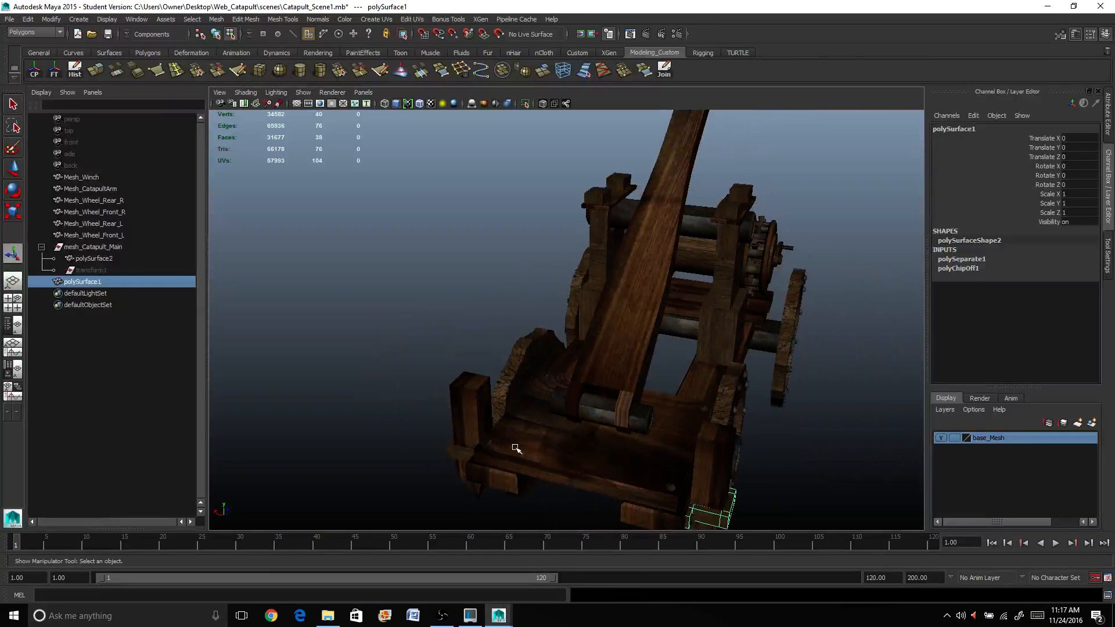
key("w")
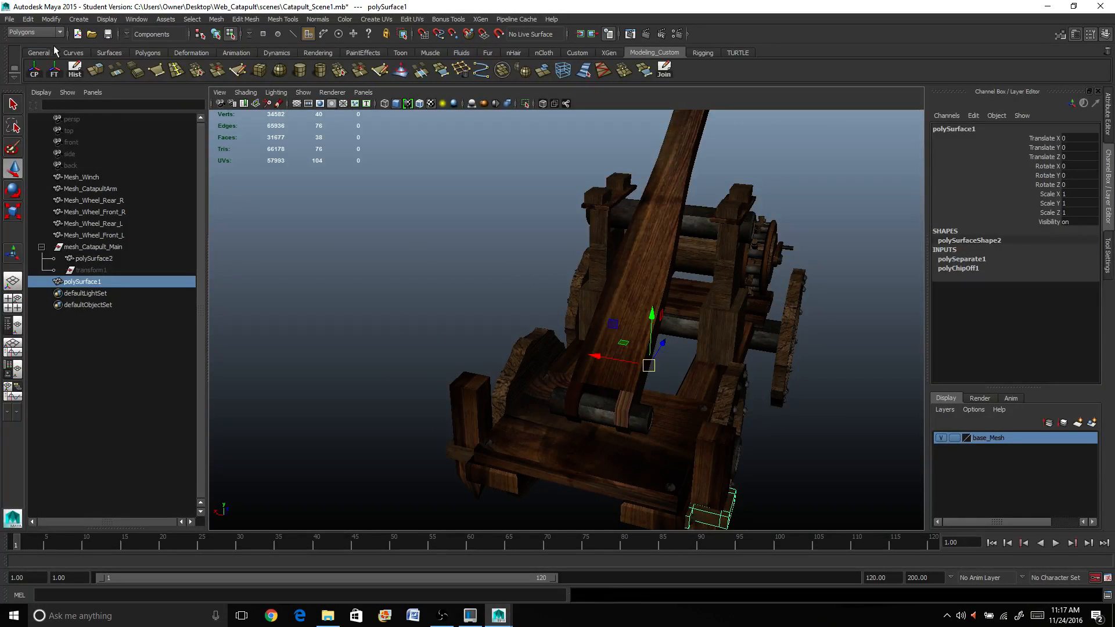
left_click(35, 70)
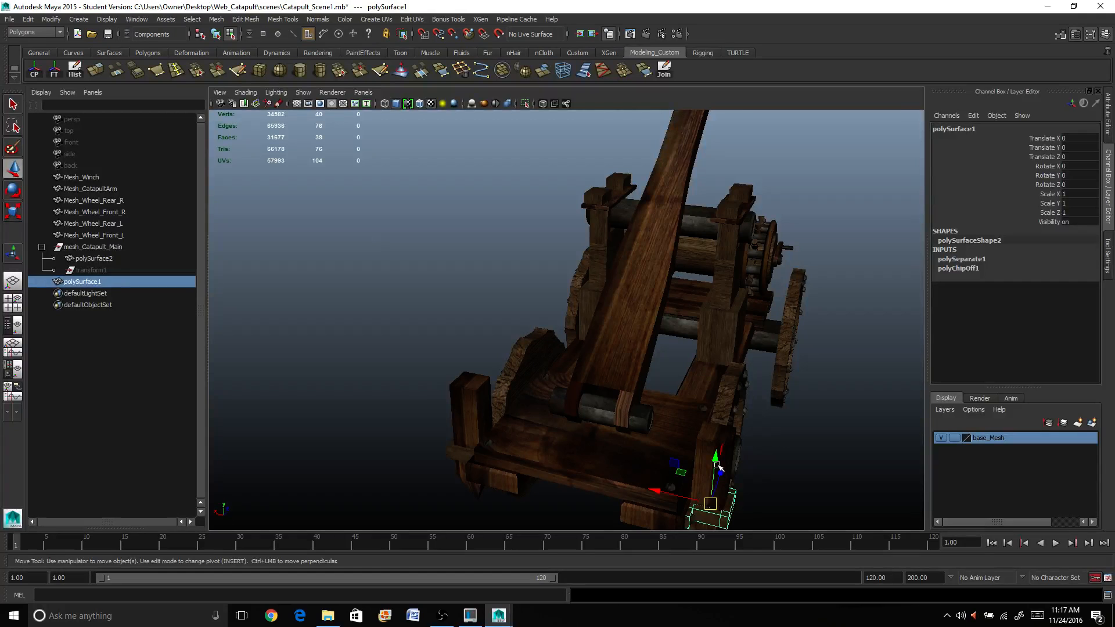
left_click_drag(724, 472, 583, 408)
right_click_drag(582, 408, 605, 435, "alt")
middle_click_drag(604, 436, 523, 330, "alt")
scroll(518, 274, "up", 3)
left_click_drag(541, 322, 827, 230)
Rotate the bracket copy upright over the arm axle, with Rotate Z set to -90
key("e")
double_click(1080, 185)
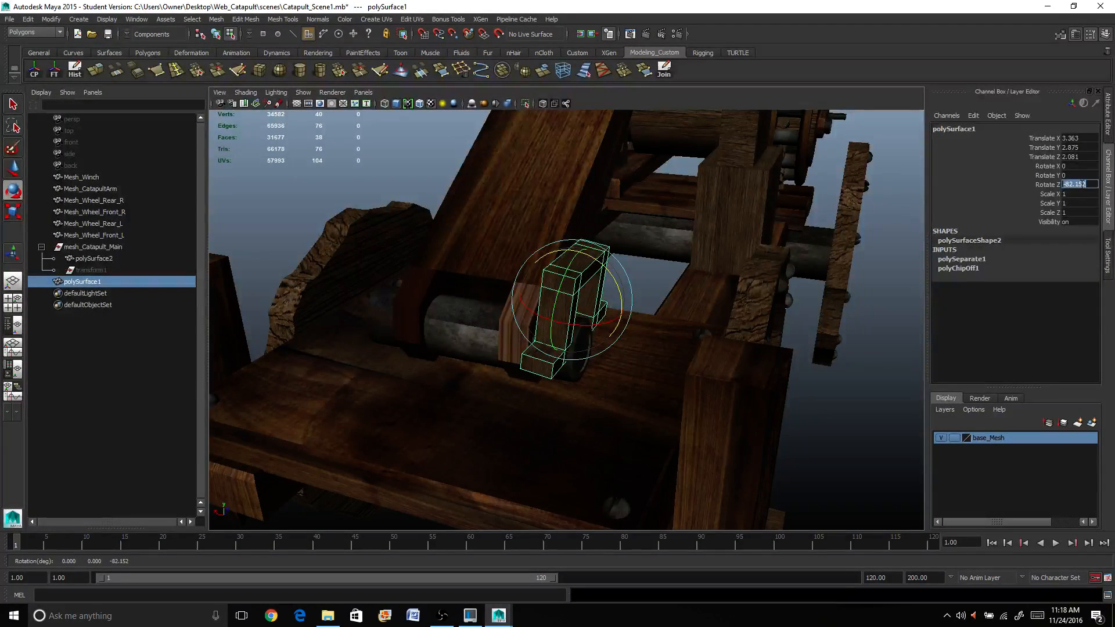
type("-90")
key("Return")
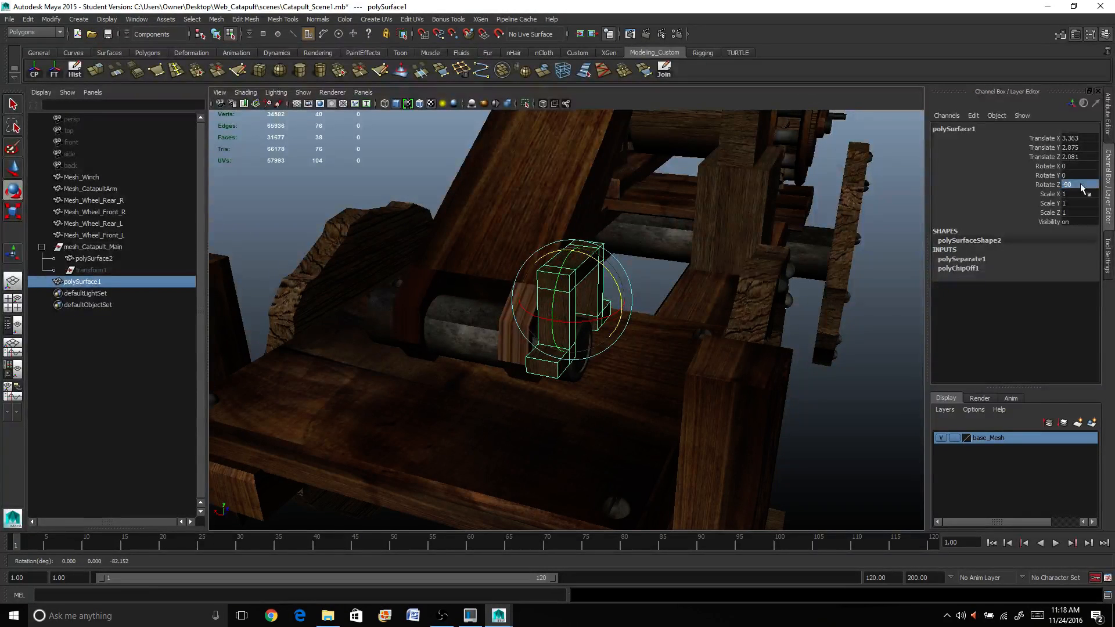
Lower the bracket over the axle end onto the platform, at about X 3.59, Y 1.86, Z 1.96
key("w")
left_click_drag(573, 248, 580, 303)
left_click_drag(524, 343, 473, 348)
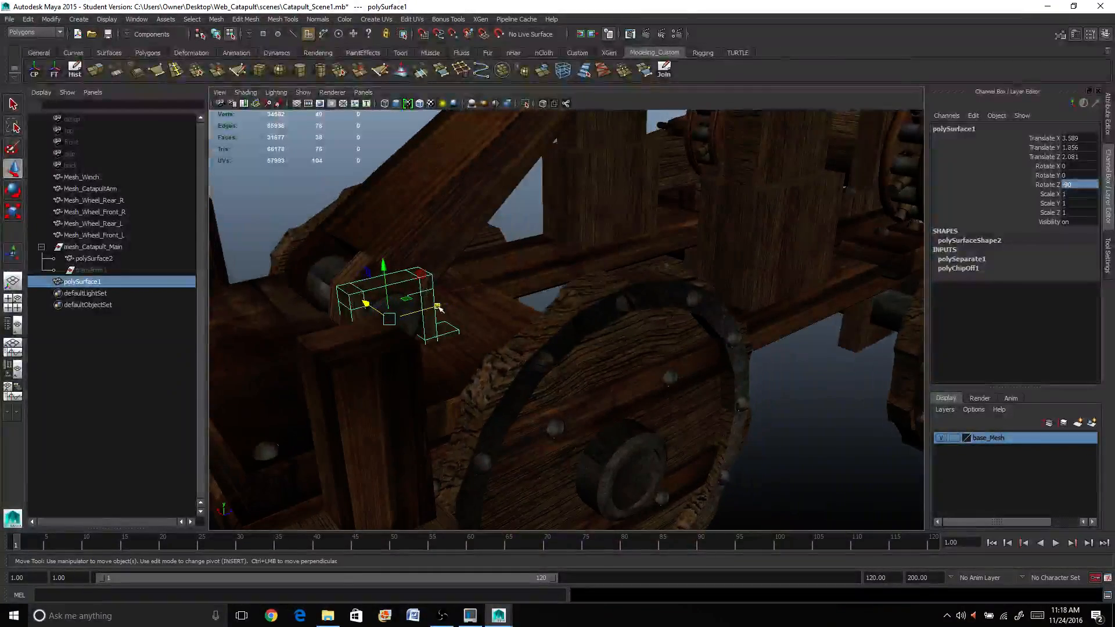
left_click_drag(439, 307, 459, 327)
Group the bracket, duplicate the group and set the copy's Scale X to -1 to mirror it to the axle's other end
key("ctrl+g")
key("ctrl+d")
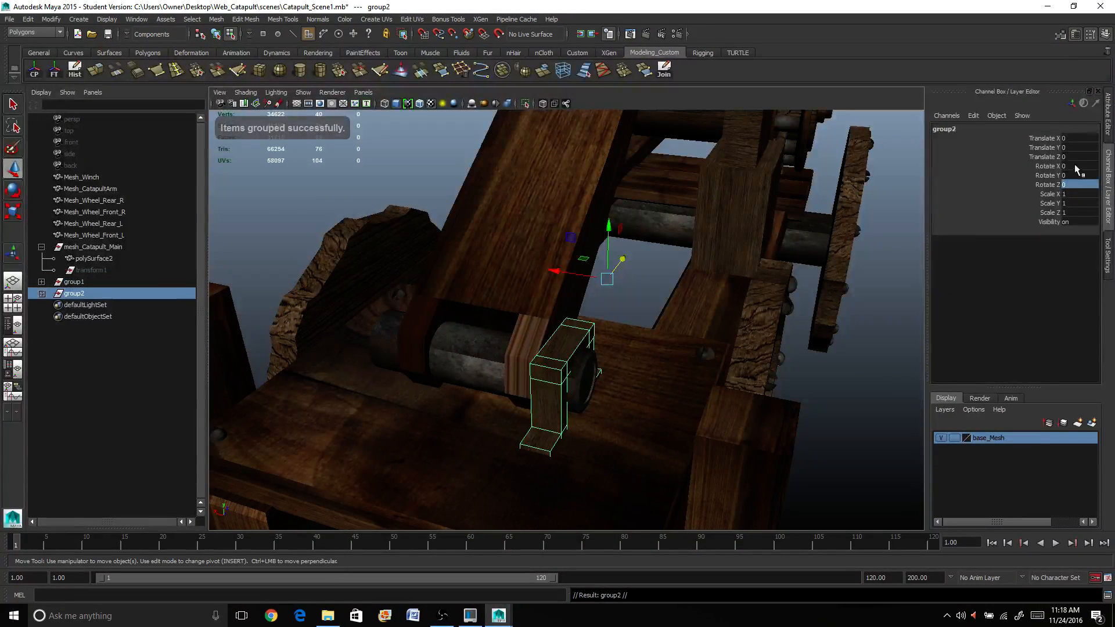
double_click(1075, 194)
type("-1")
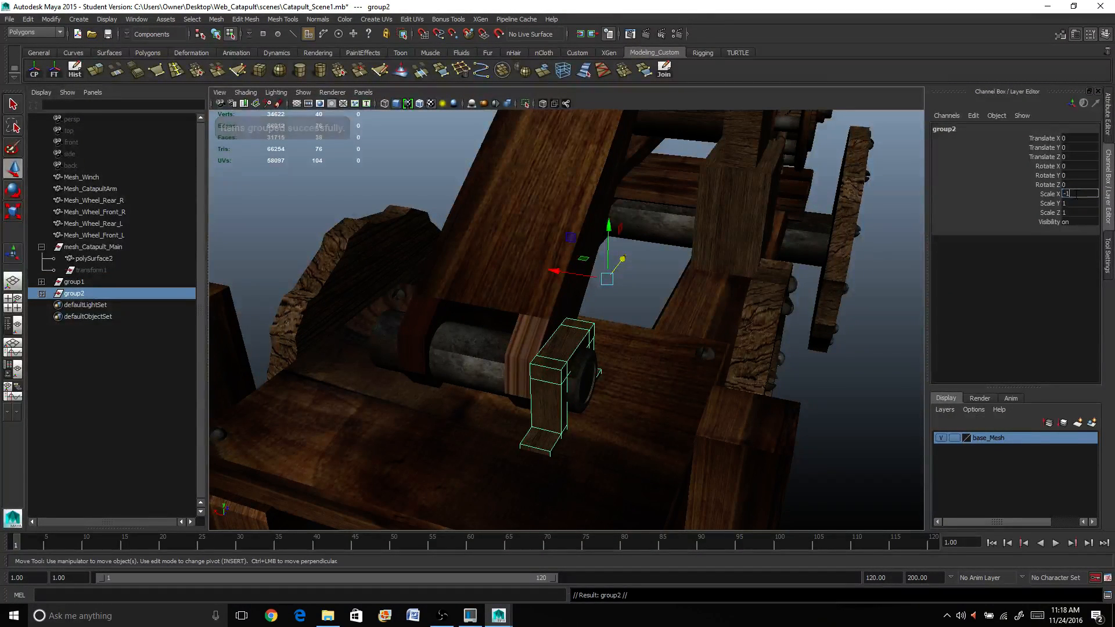
key("Return")
left_click(325, 175)
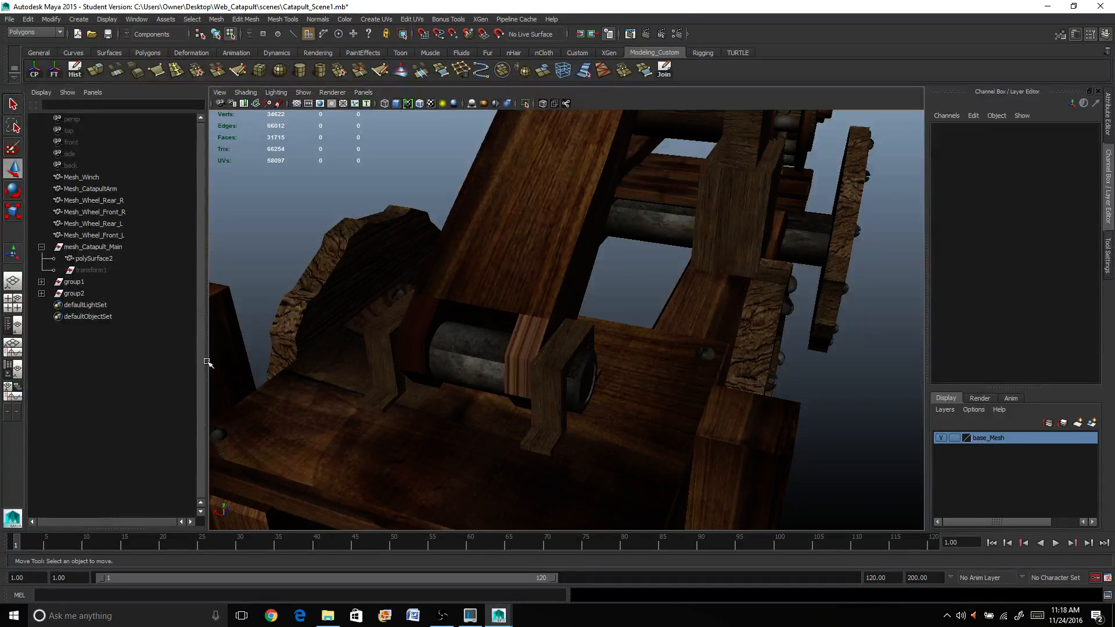
Unparent both axle brackets from group1 and group2
left_click(41, 282)
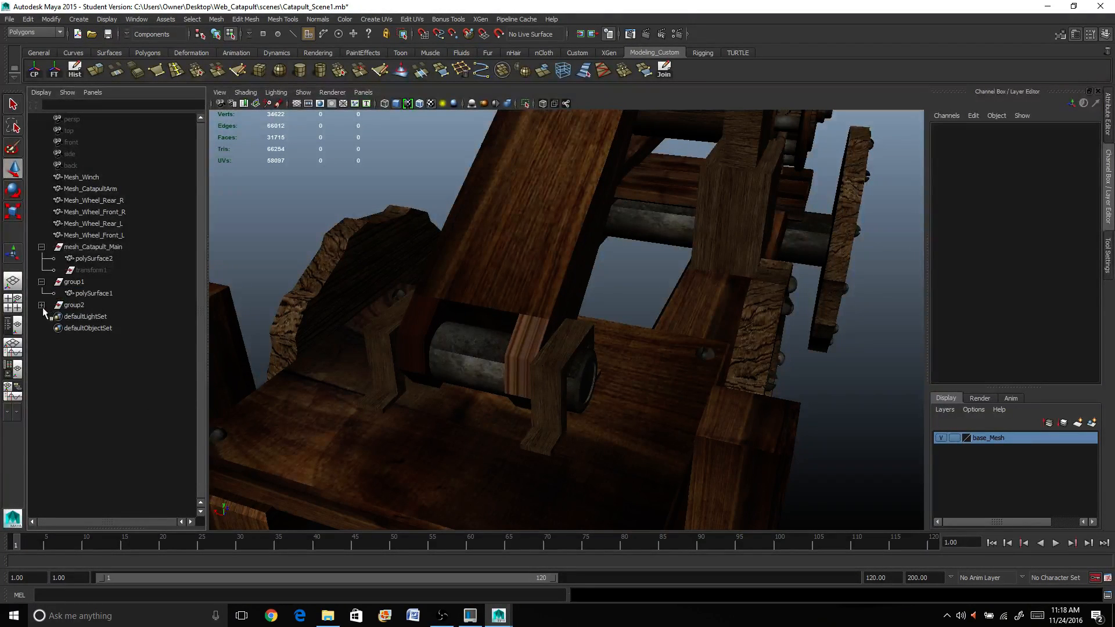
left_click(42, 305)
left_click(89, 316)
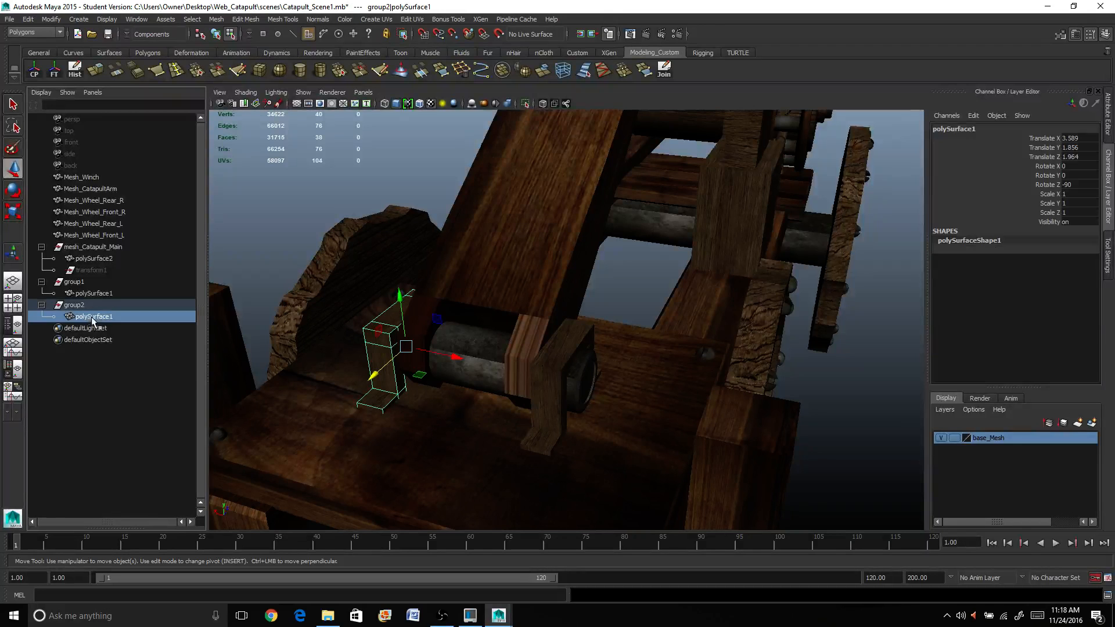
key("shift+p")
left_click(114, 292)
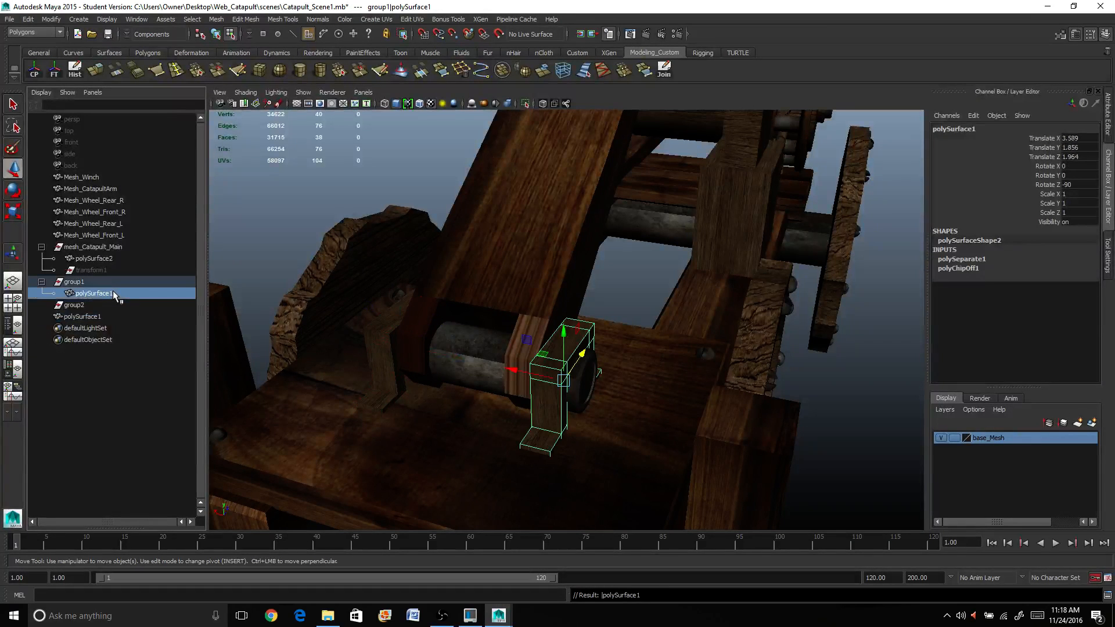
key("shift+p")
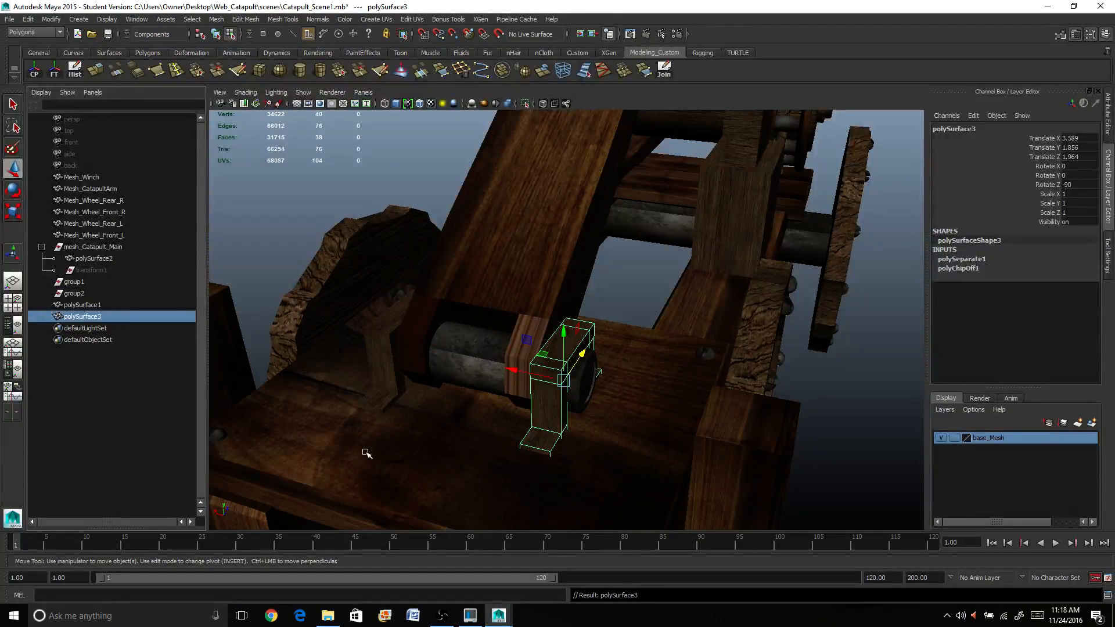
Unparent the frame mesh polySurface2 from mesh_Catapult_Main and open that group's name for editing
right_click_drag(304, 351, 349, 339)
left_click(95, 258)
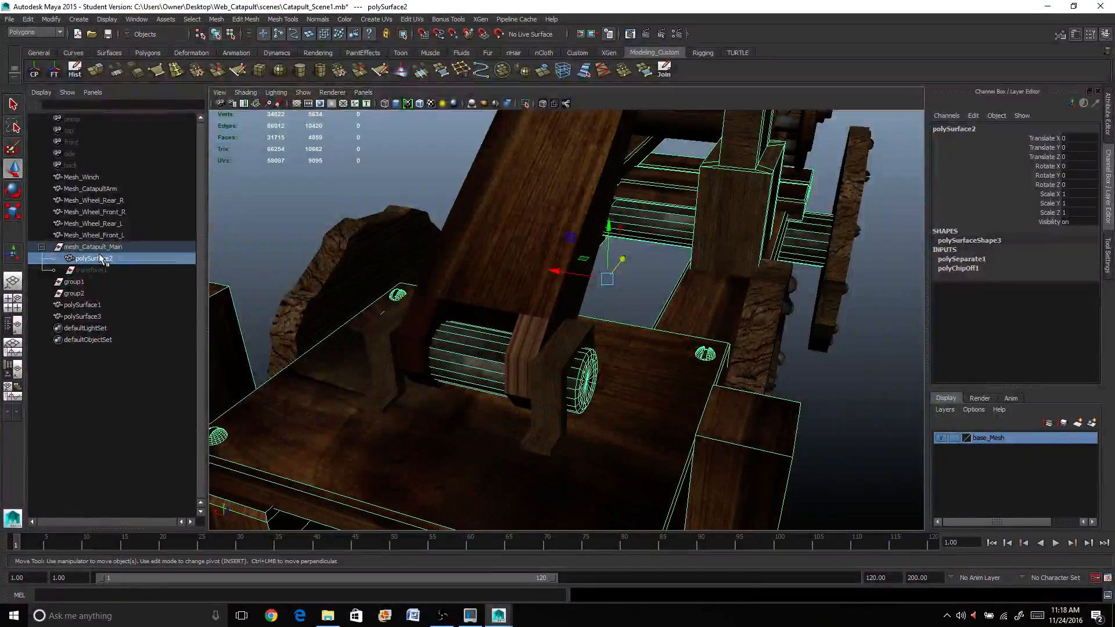
key("shift+p")
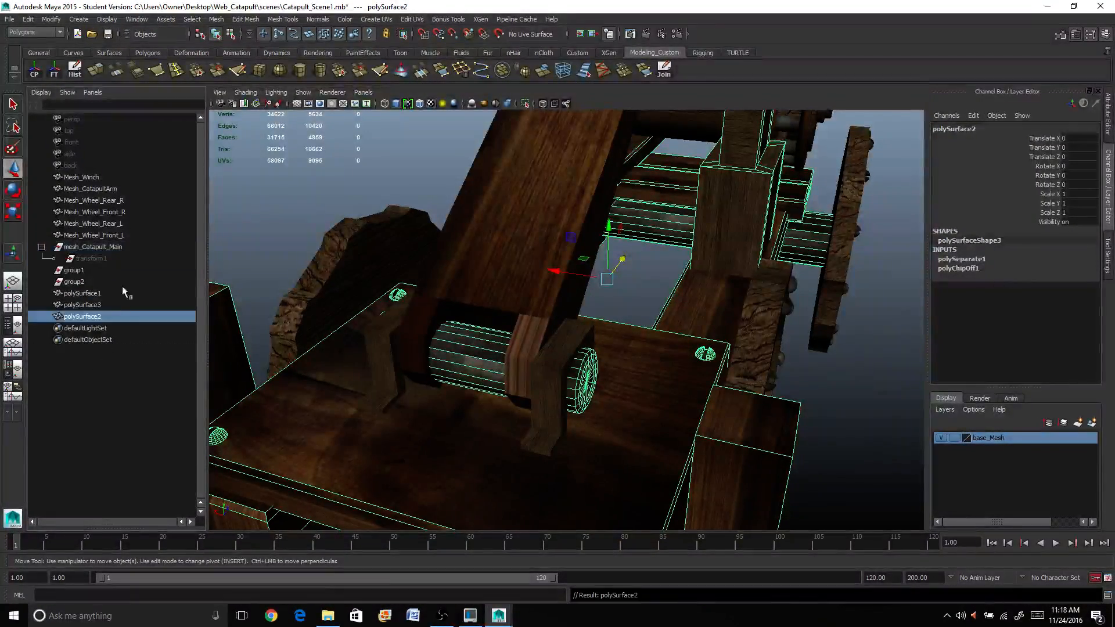
left_click(119, 246)
left_click(952, 131)
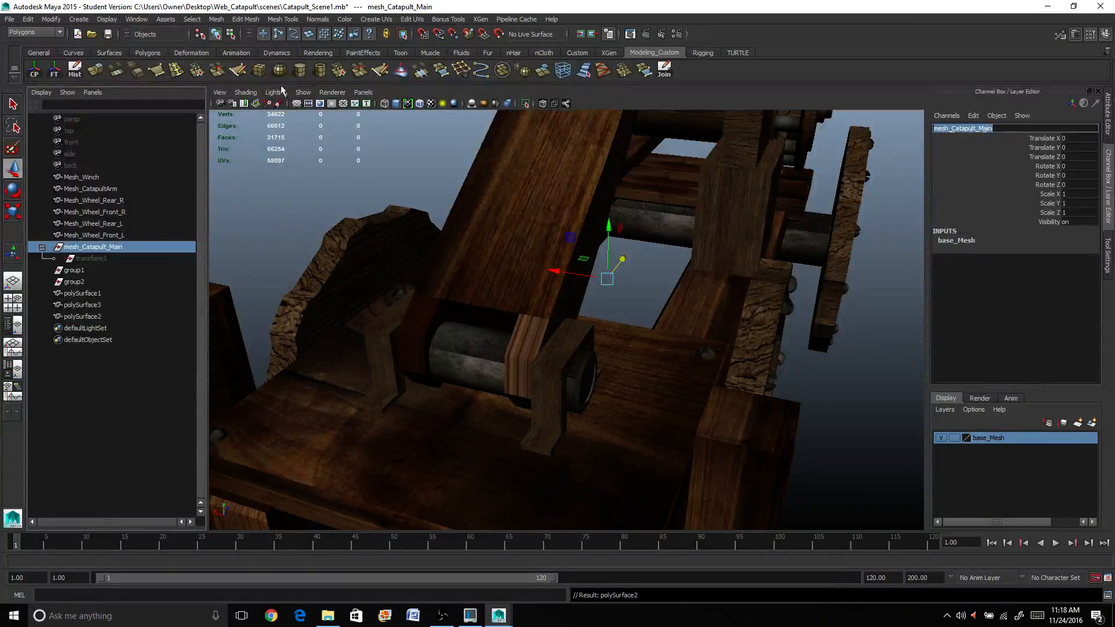
Try deleting the mesh_Catapult_Main, group1 and group2 nodes, and undo the deletion
left_click(89, 283)
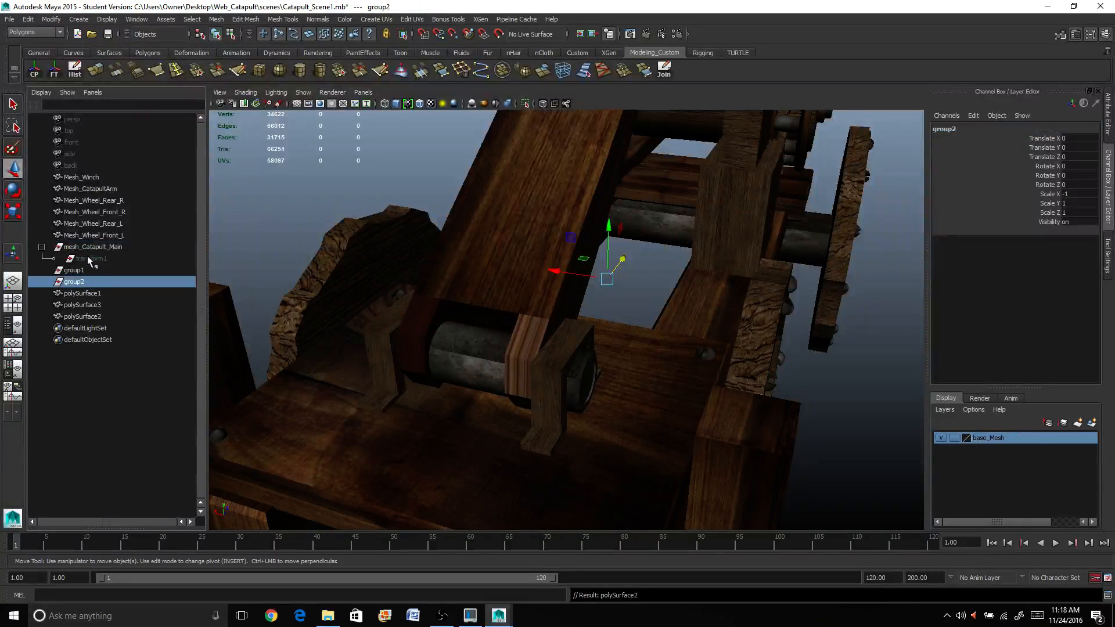
left_click(88, 249, "shift")
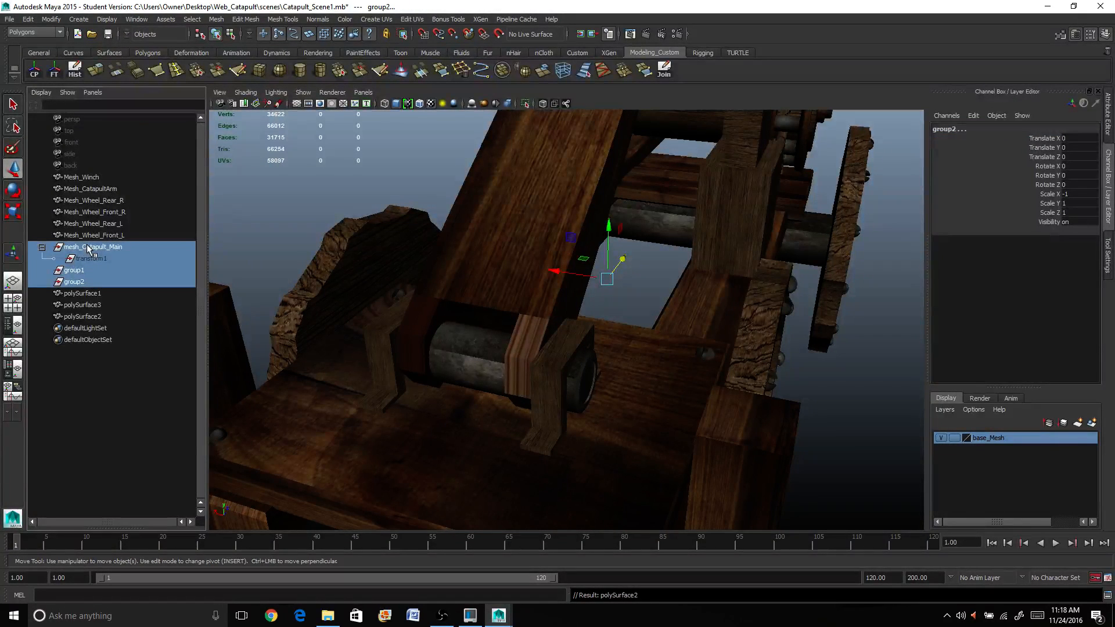
key("Delete")
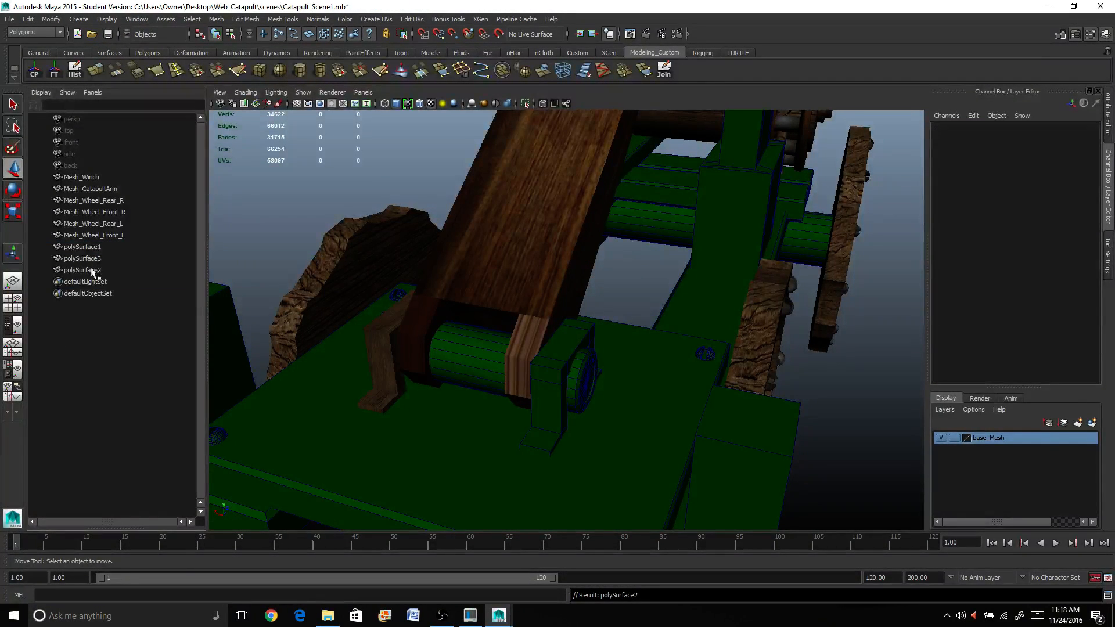
key("ctrl+z")
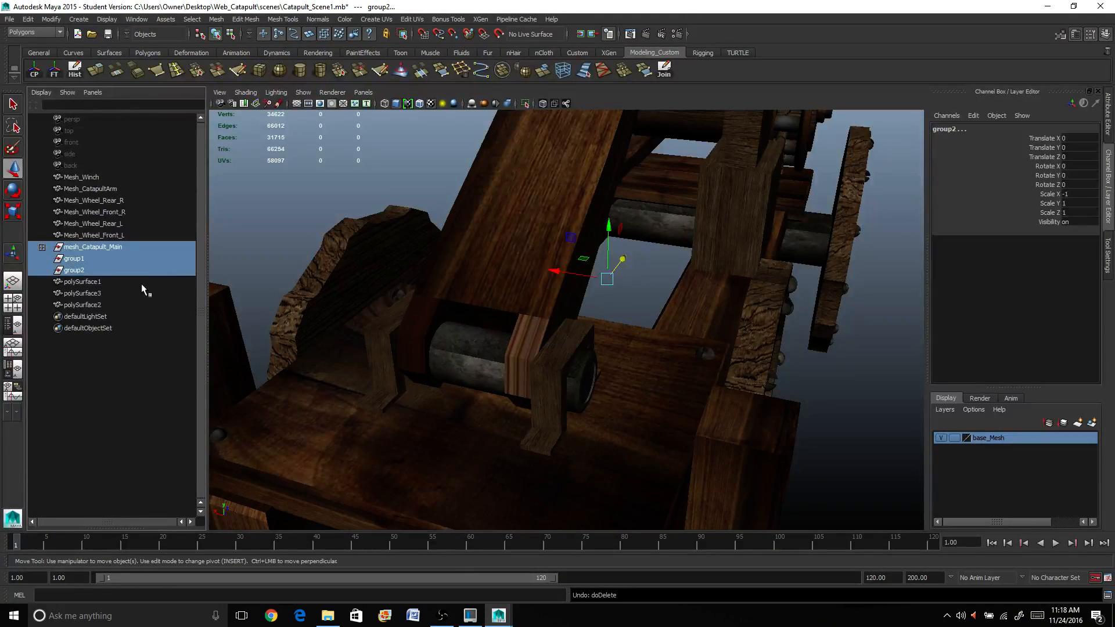
Delete the construction history of the two axle brackets and the frame mesh, polySurface1 to polySurface3
left_click(82, 282)
left_click(93, 306, "shift")
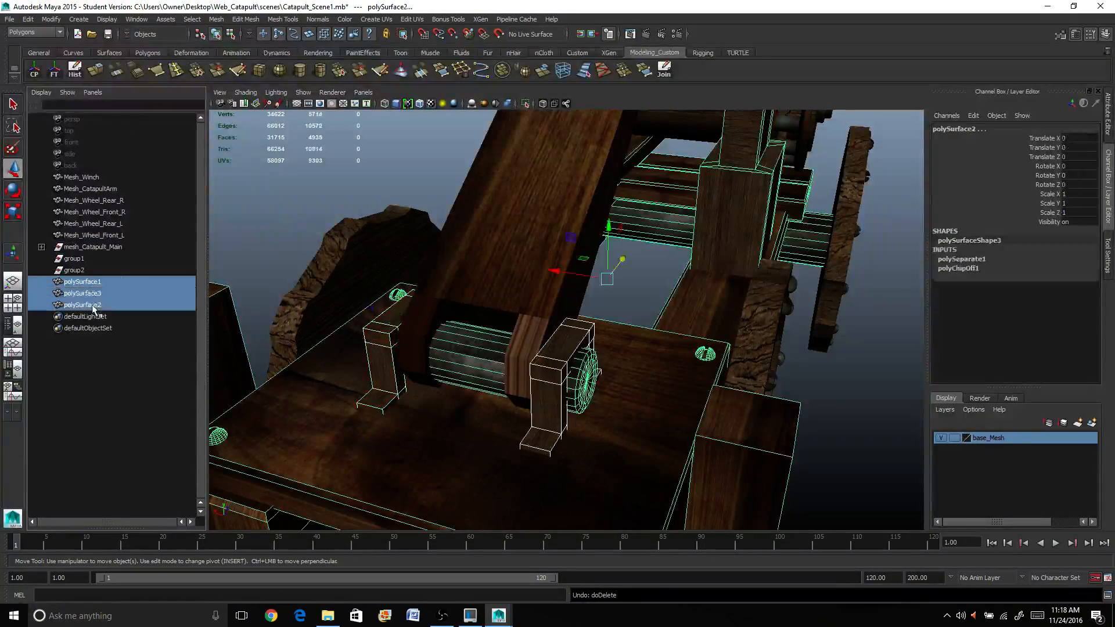
left_click(75, 69)
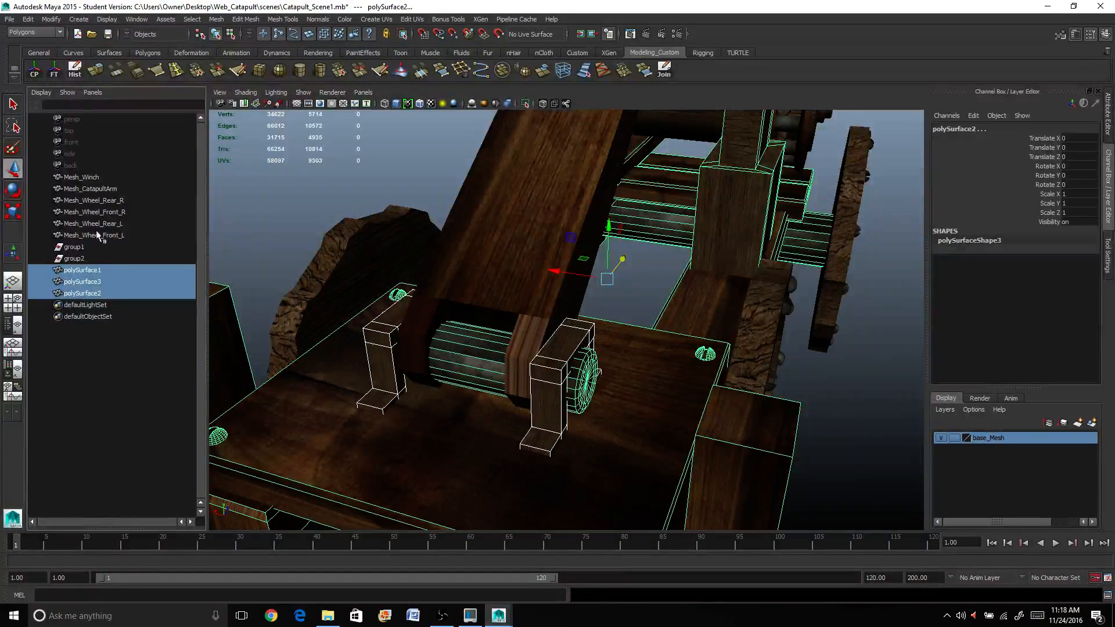
Combine the two axle brackets and the frame mesh into one object and name it mesh_Catapult_Main
left_click(246, 20)
mouse_move(216, 19)
left_click(228, 54)
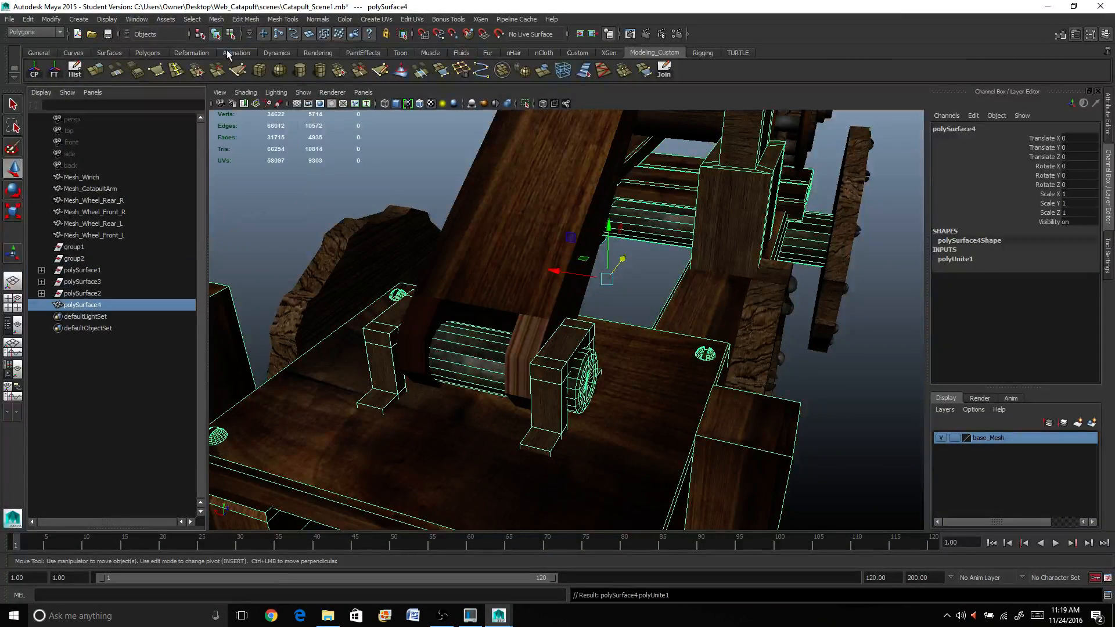
double_click(975, 128)
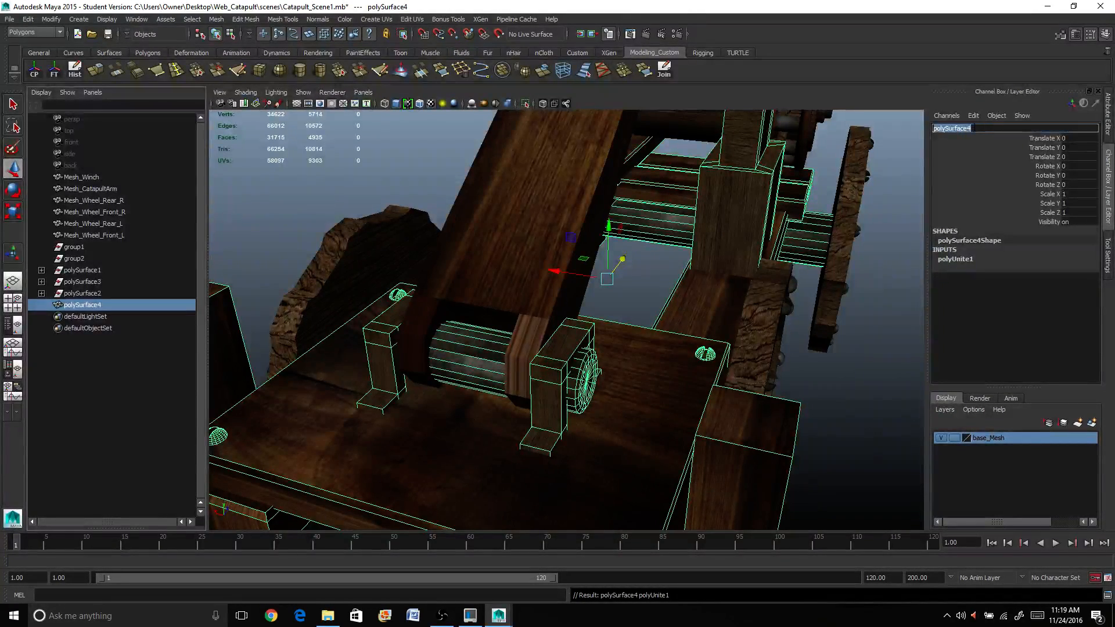
type("mesh_Catapult_Main")
key("Return")
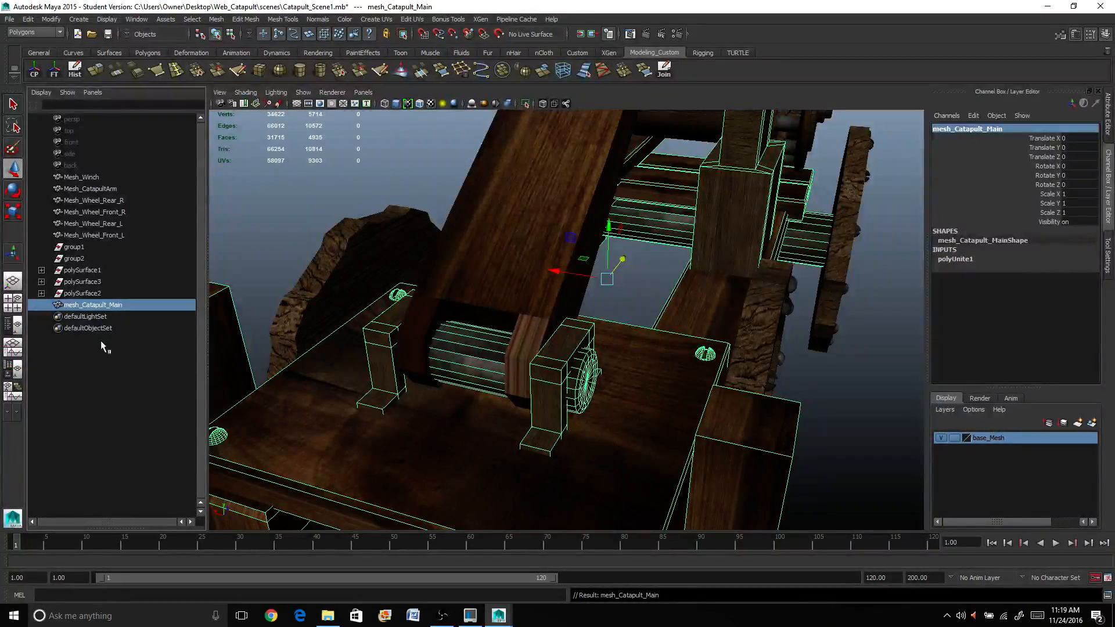
Try deleting the leftover polySurface1 to polySurface3, group1 and group2 nodes, and undo the deletion
left_click(98, 292)
left_click(90, 269, "shift")
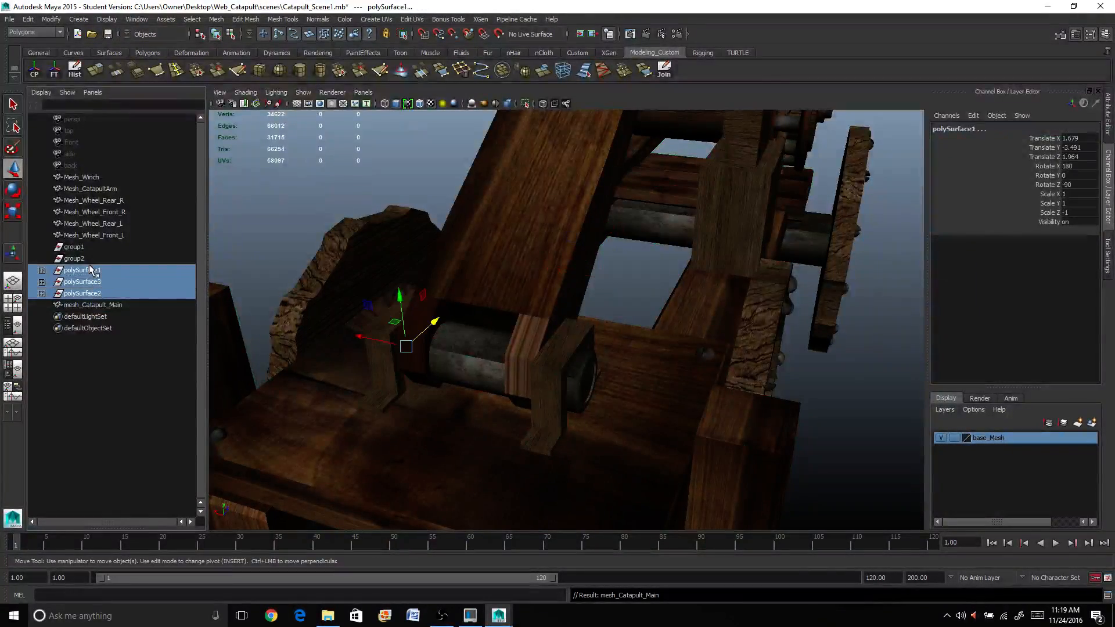
left_click(74, 247, "shift")
left_click_drag(406, 311, 676, 428, "alt")
key("Delete")
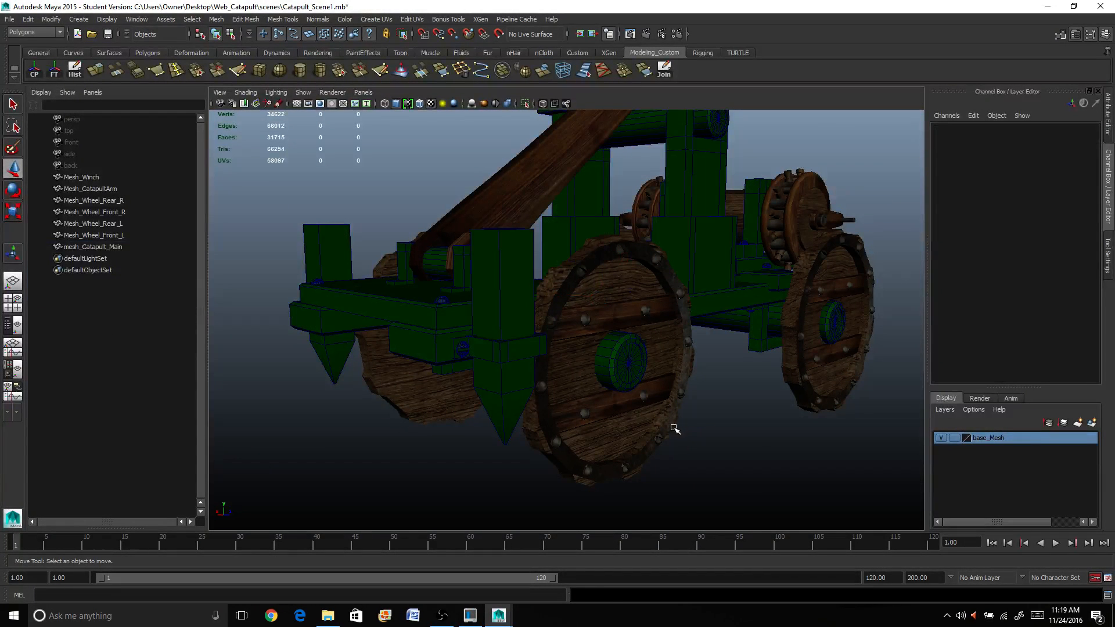
key("ctrl+z")
left_click_drag(390, 348, 398, 367, "alt")
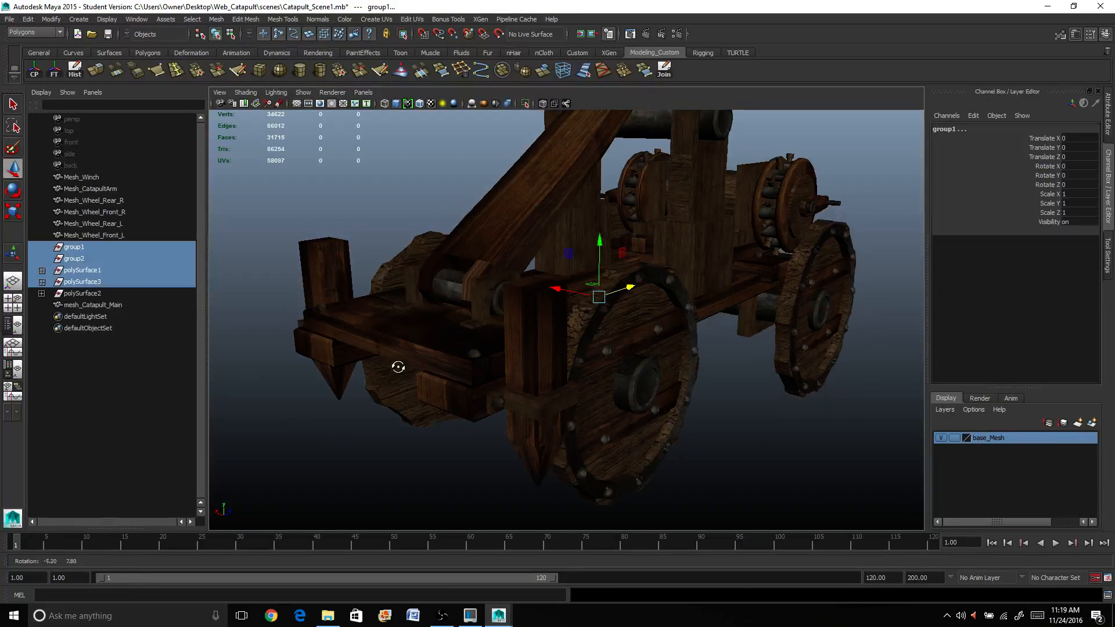
Expand the three leftover polySurface nodes and delete the construction history of mesh_Catapult_Main
left_click(42, 270)
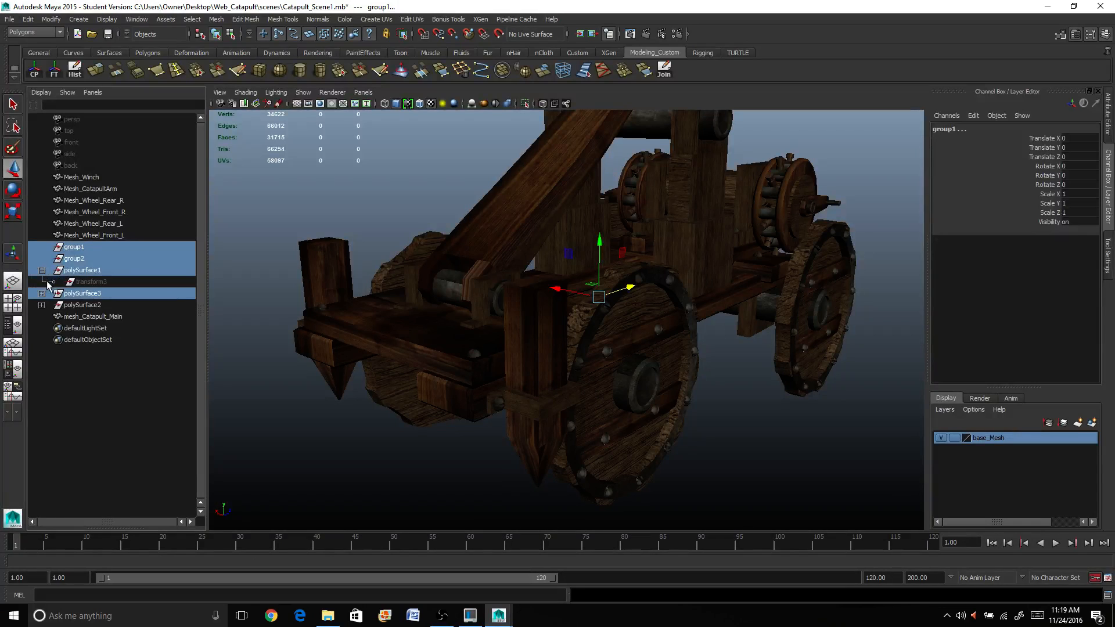
left_click(41, 294)
left_click(42, 316)
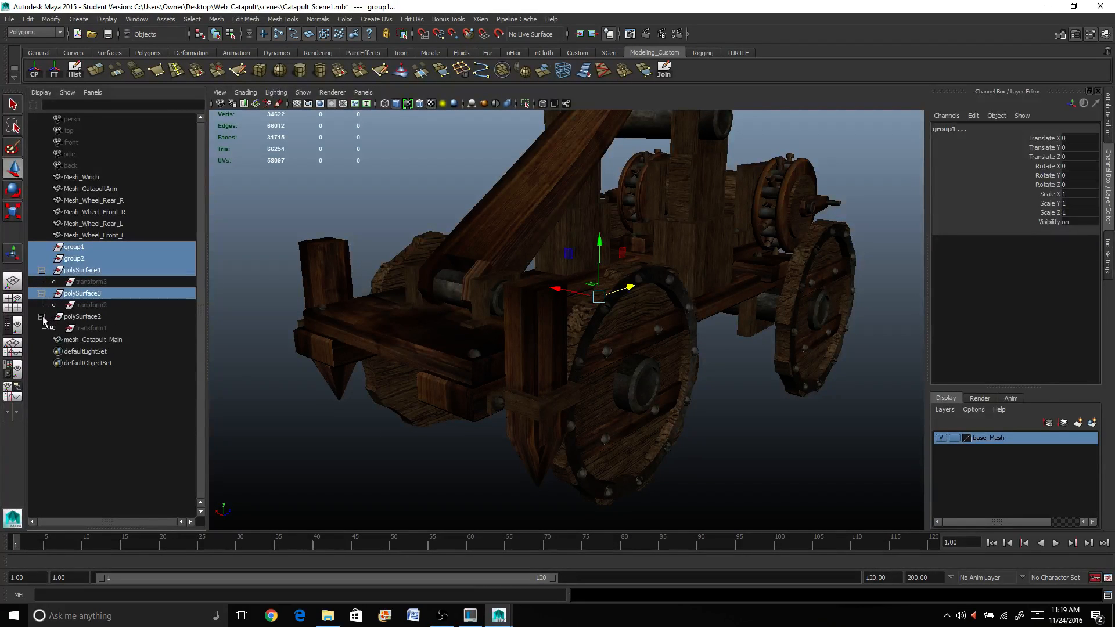
left_click(82, 341)
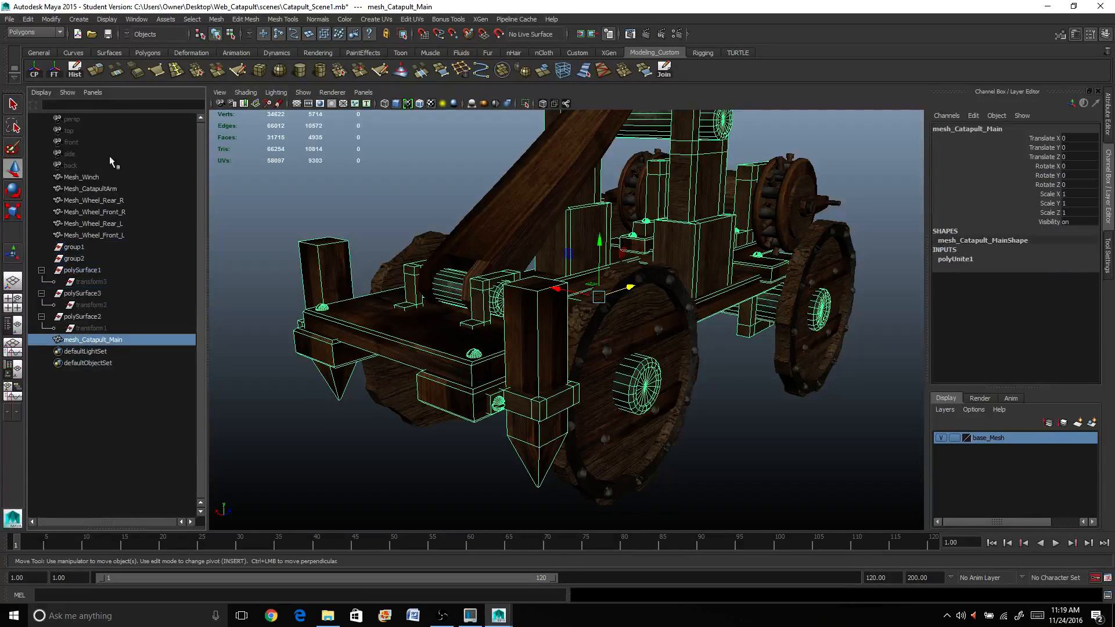
left_click(78, 71)
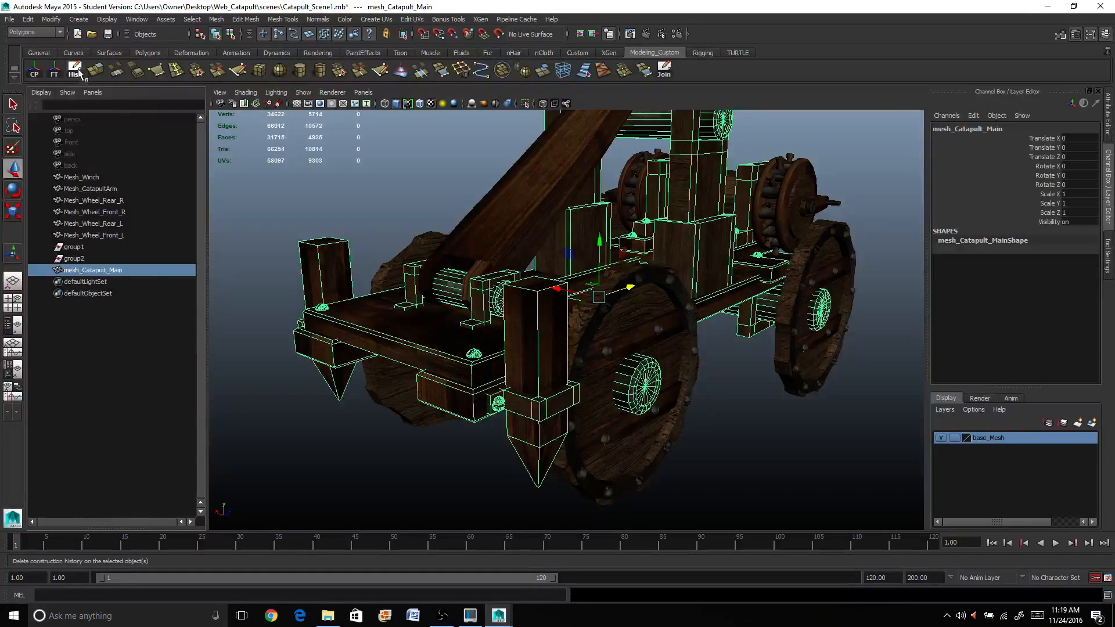
Delete the empty groups group1 and group2 and select mesh_Catapult_Main
left_click(73, 258)
left_click(74, 247, "shift")
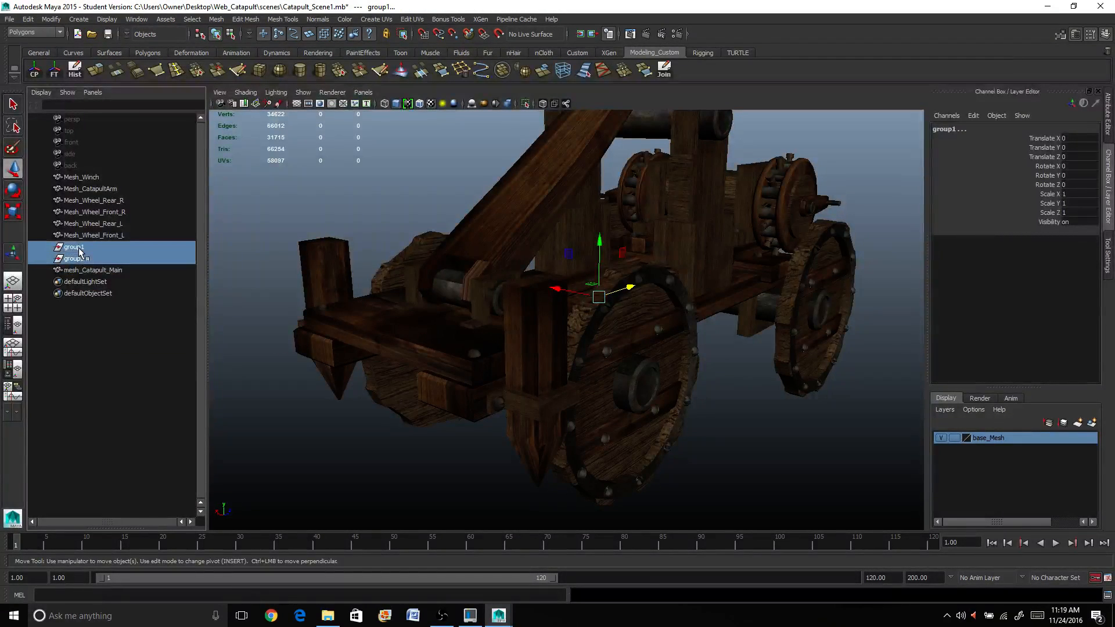
key("Delete")
left_click(80, 249)
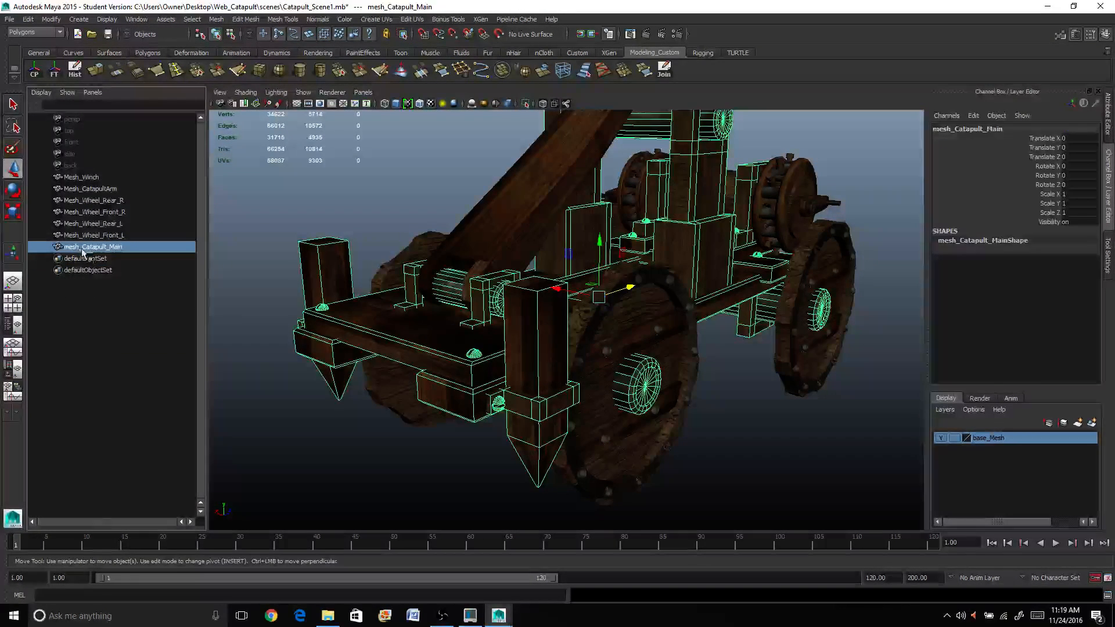
Examine the whole catapult in an enlarged viewport and toggle the base_Mesh layer's visibility to check which parts belong to it
left_click(238, 262)
key("space")
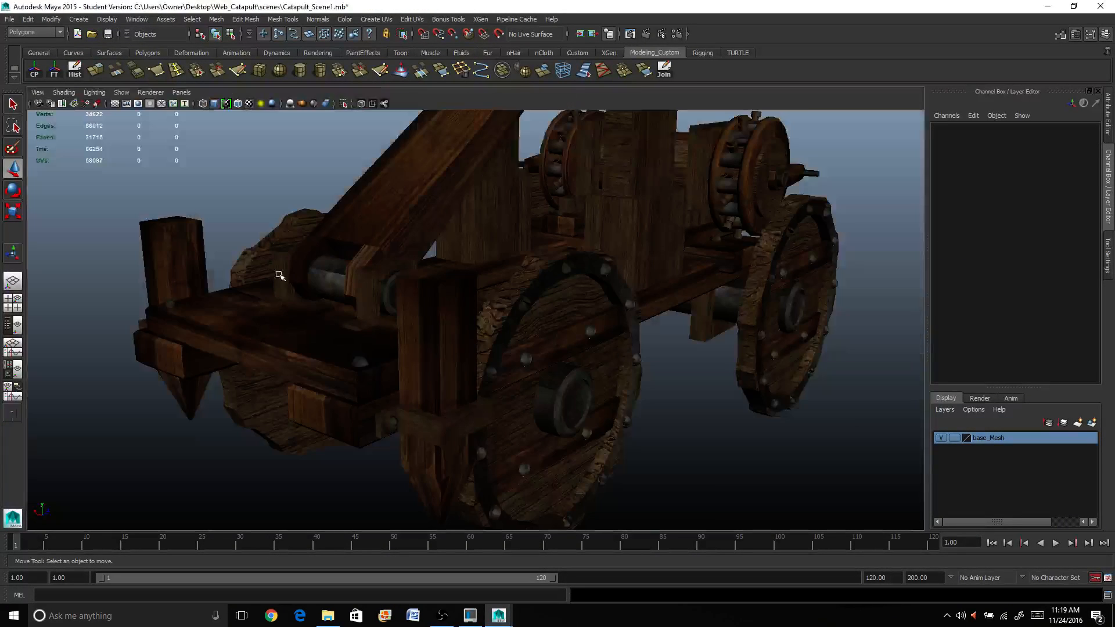
scroll(283, 283, "down", 4)
middle_click_drag(284, 286, 189, 401, "alt")
scroll(189, 359, "down", 3)
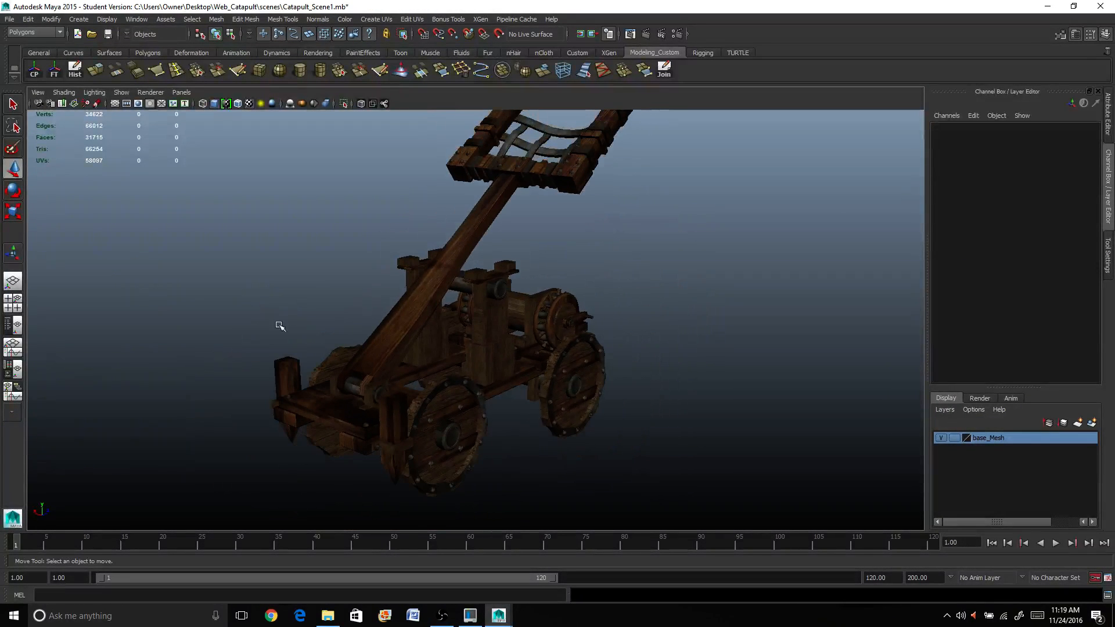
middle_click_drag(278, 324, 220, 364, "alt")
left_click_drag(232, 351, 256, 361, "alt")
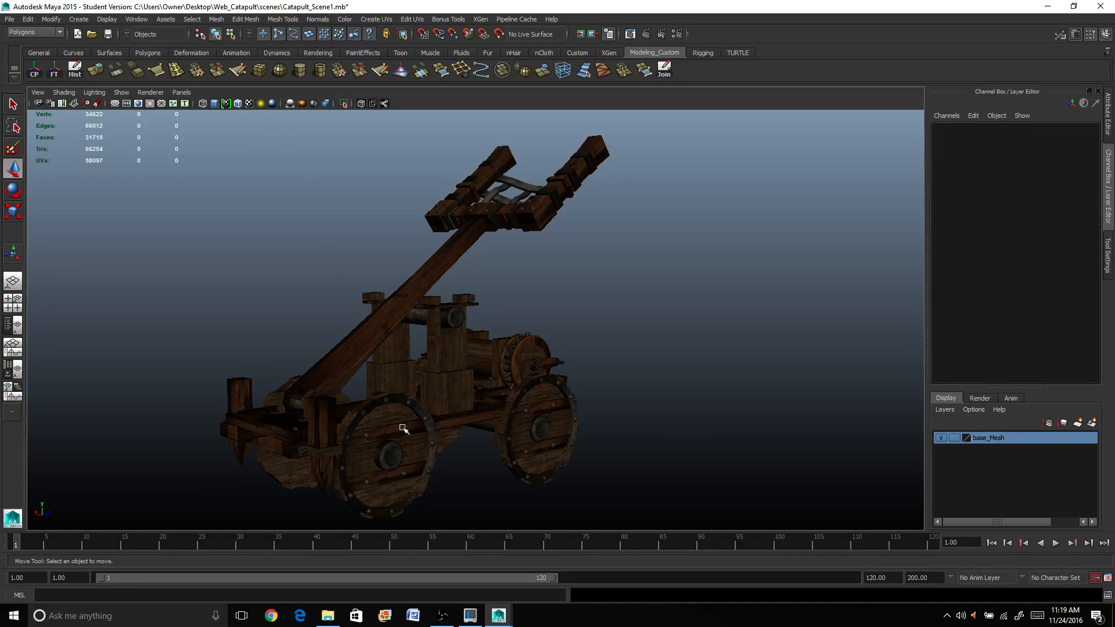
left_click(943, 437)
left_click(943, 438)
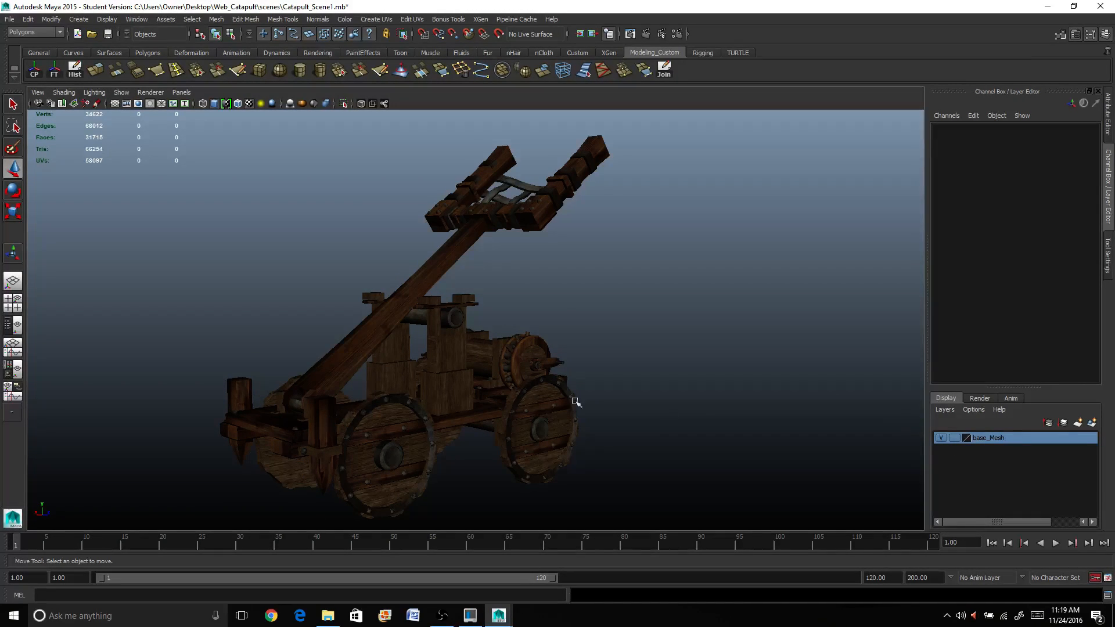
Hide the base_Mesh layer, add the remaining visible frame and winch meshes to it, and show the layer again
left_click(944, 438)
left_click_drag(212, 279, 593, 526)
right_click(971, 441)
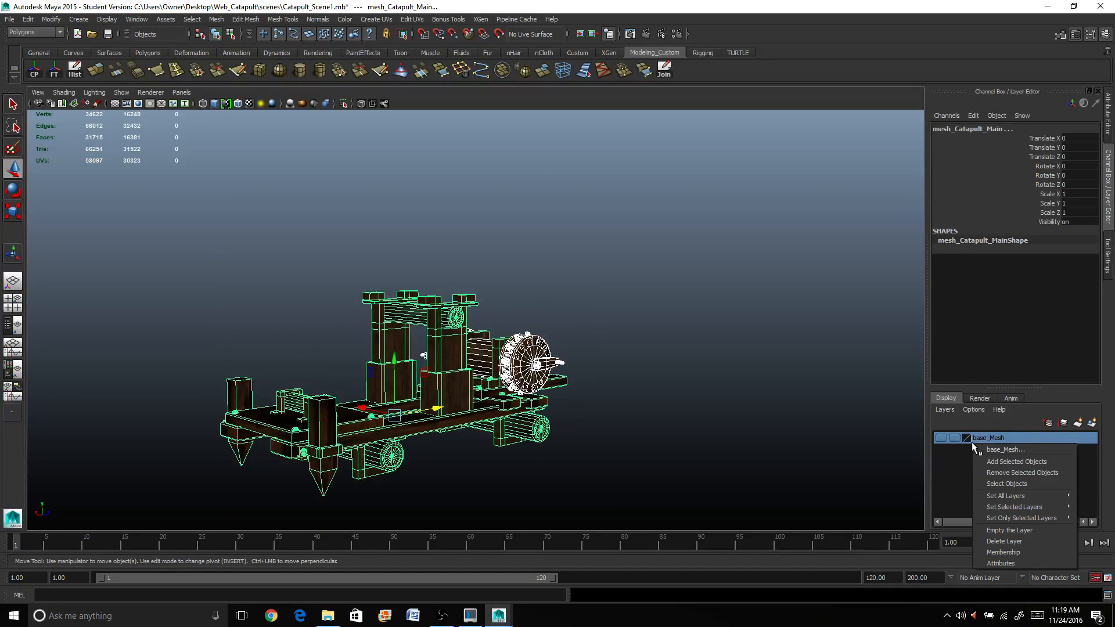
left_click(1002, 460)
left_click(940, 438)
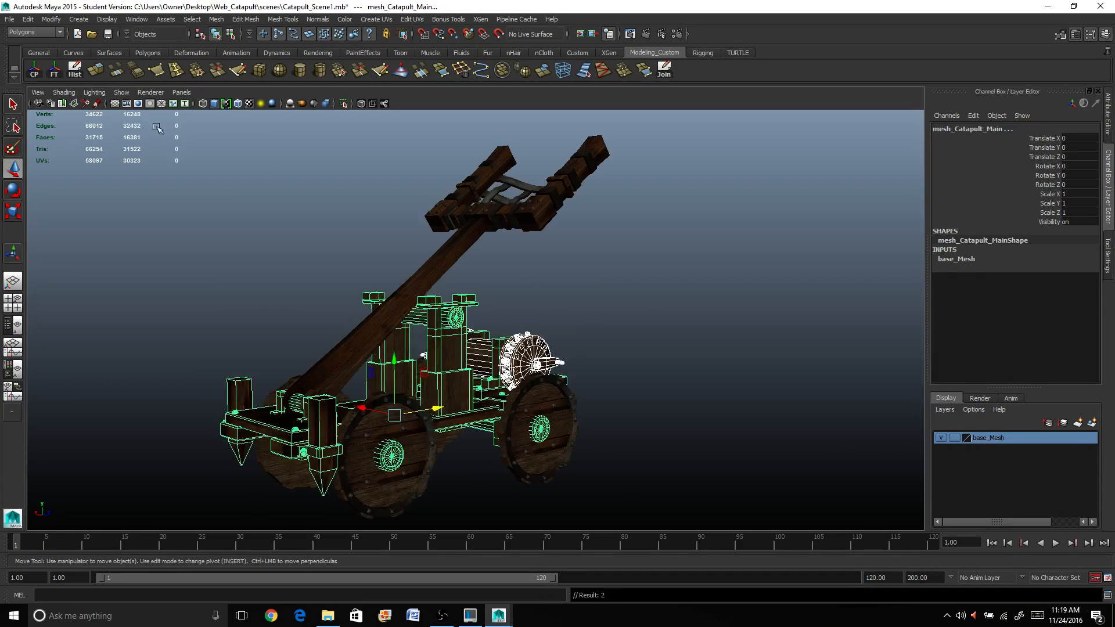
Save the scene, accepting the student version notice, and clear the selection
left_click(9, 20)
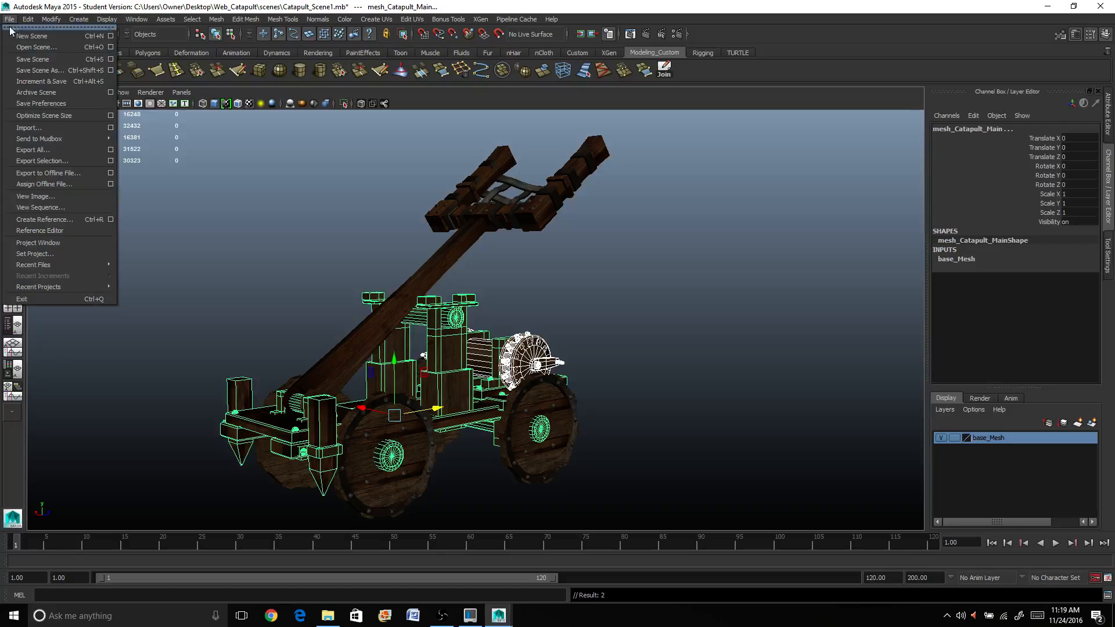
left_click(33, 59)
left_click(531, 314)
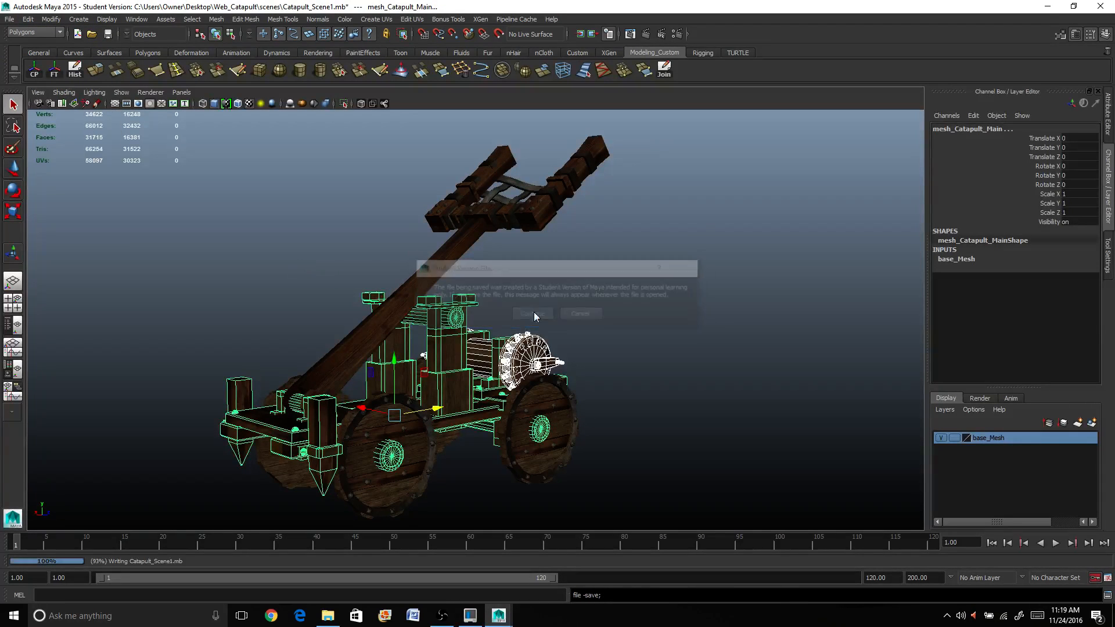
key("w")
left_click(614, 298)
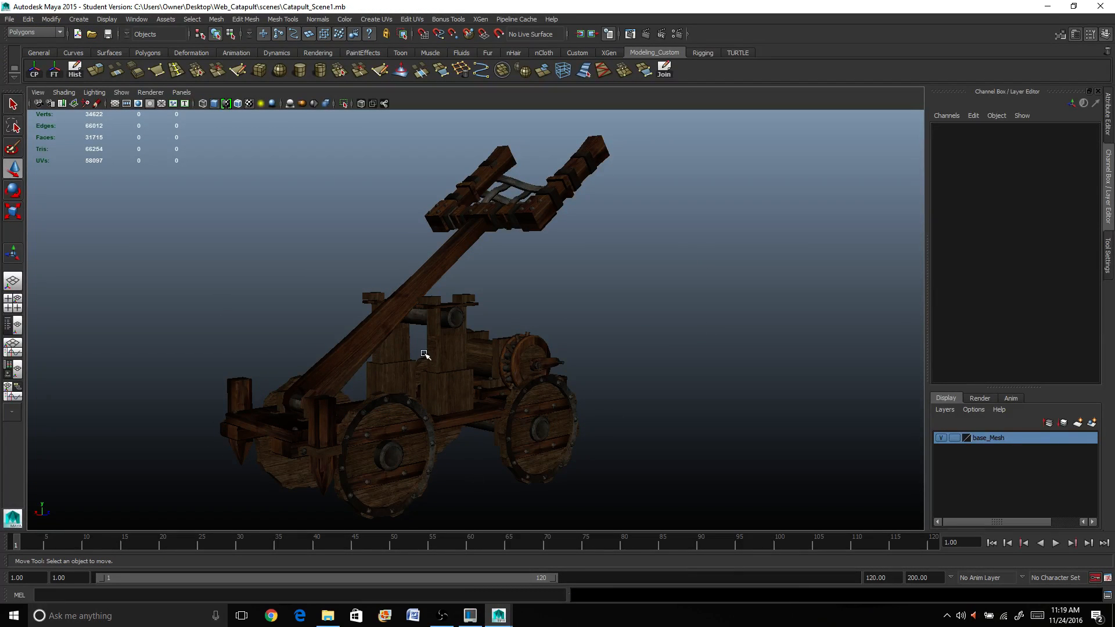